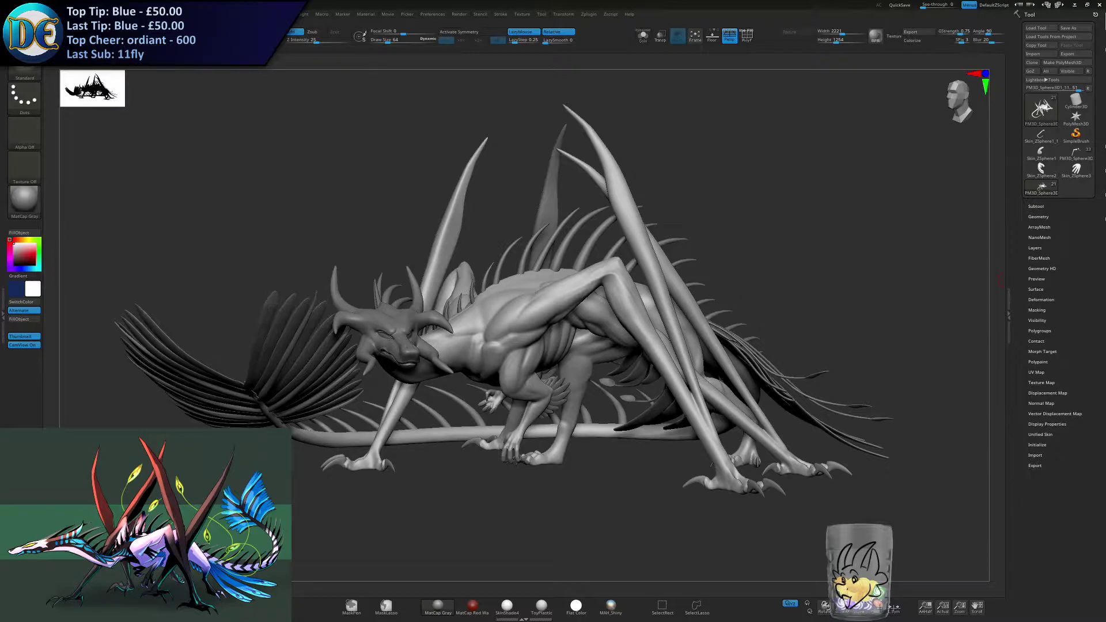
- Open the reference image The_quetz_man-1.png from the DragonQueen - Shriek References folder, then close the folder window
key(super)
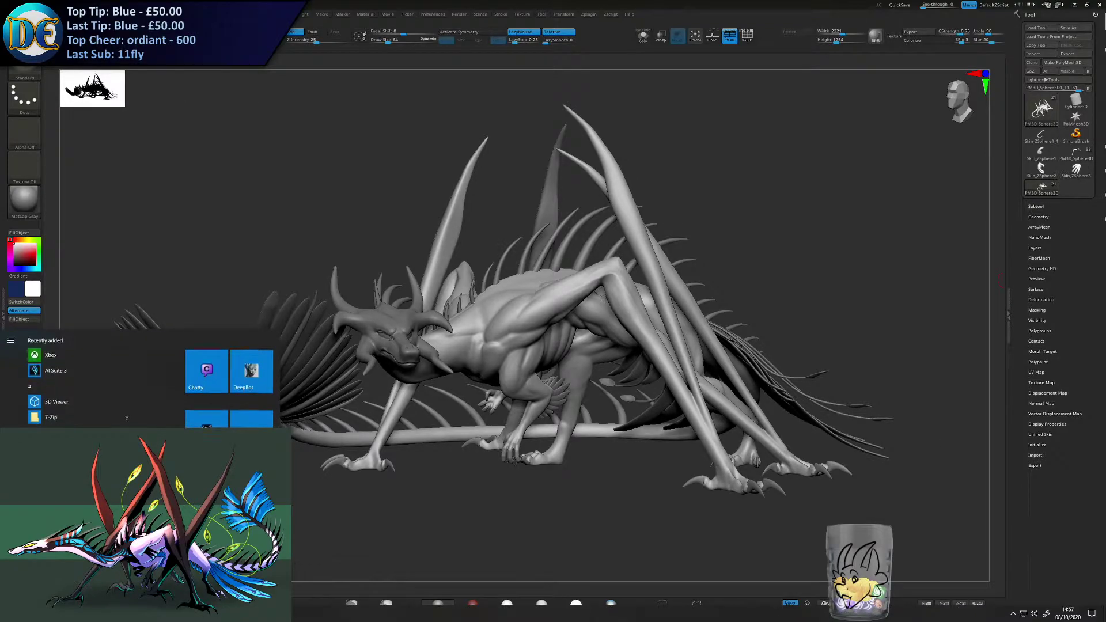
click(230, 611)
drag(576, 6, 1105, 72)
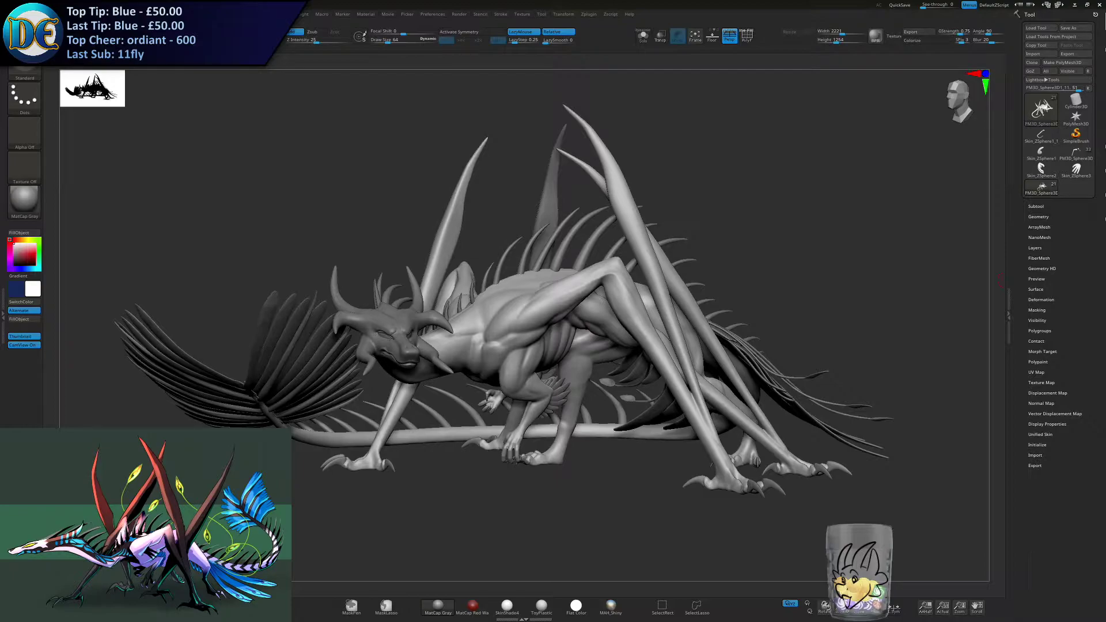
drag(1105, 190, 807, 148)
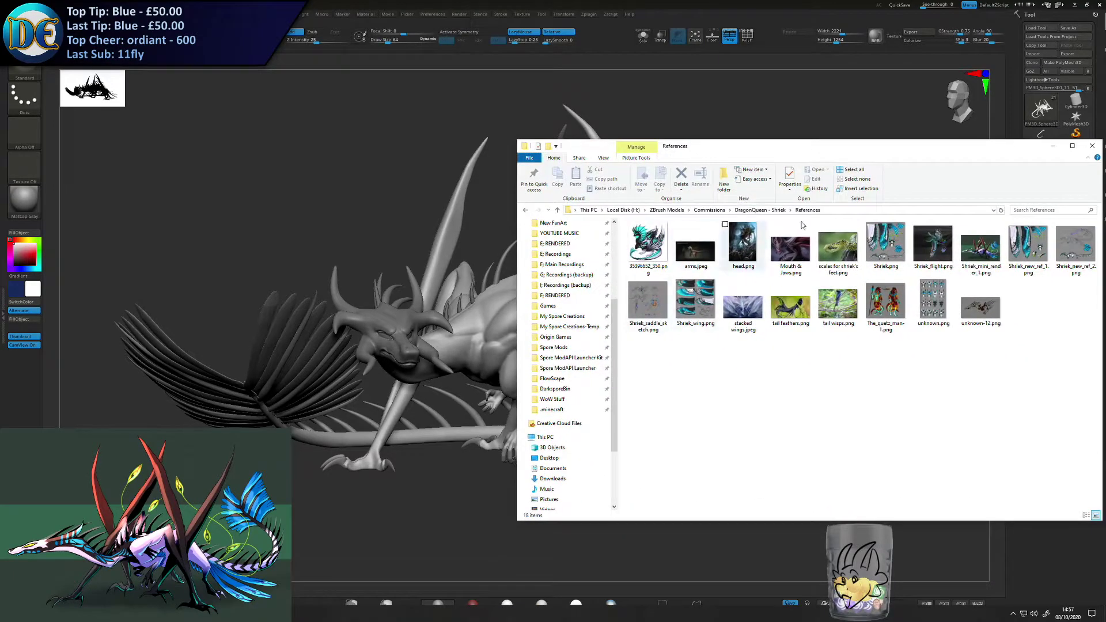
click(887, 306)
double_click(887, 305)
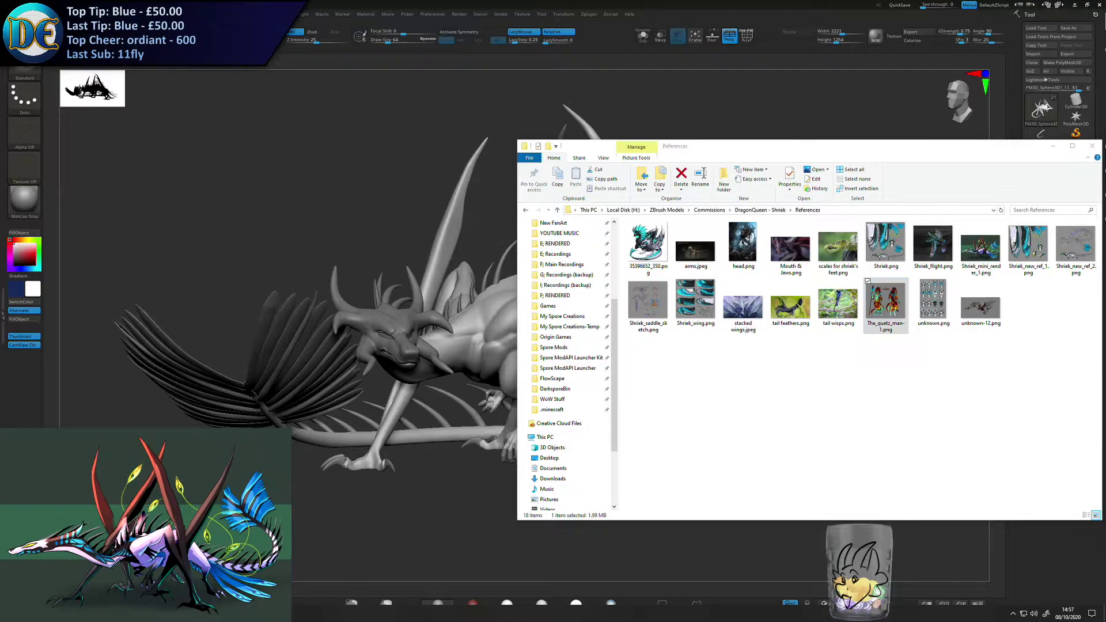
click(1092, 146)
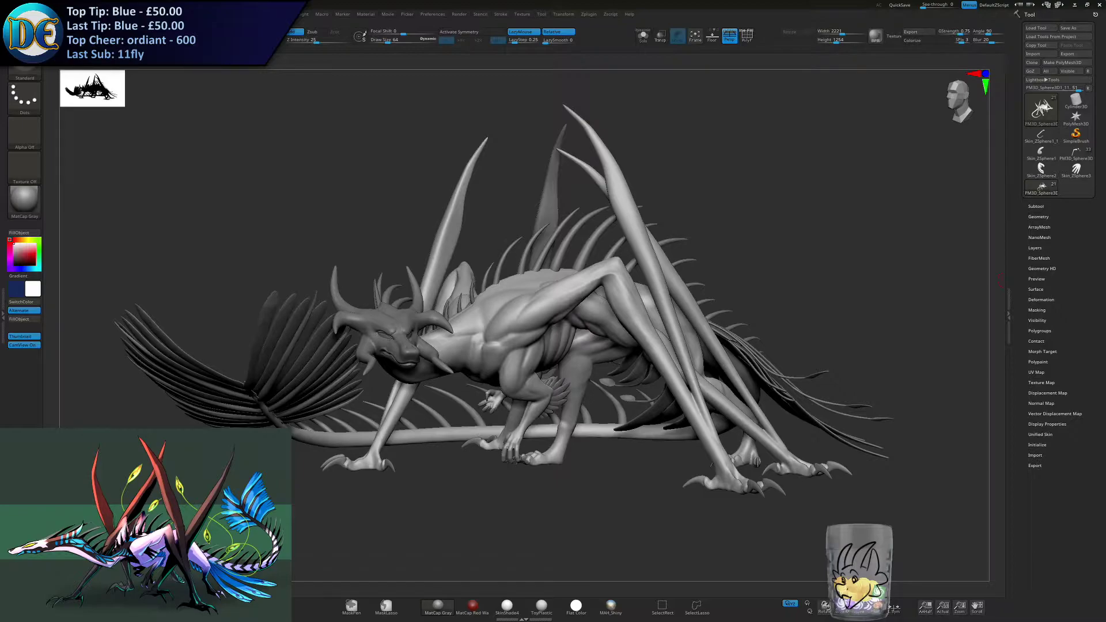
- Examine the dragon's pose, head, limbs and tail from the front, the side and underneath
key(s)
mouse_move(757, 254)
mouse_down()
mouse_move(774, 259)
mouse_move(743, 230)
mouse_move(789, 241)
mouse_move(796, 232)
mouse_up()
click(755, 260)
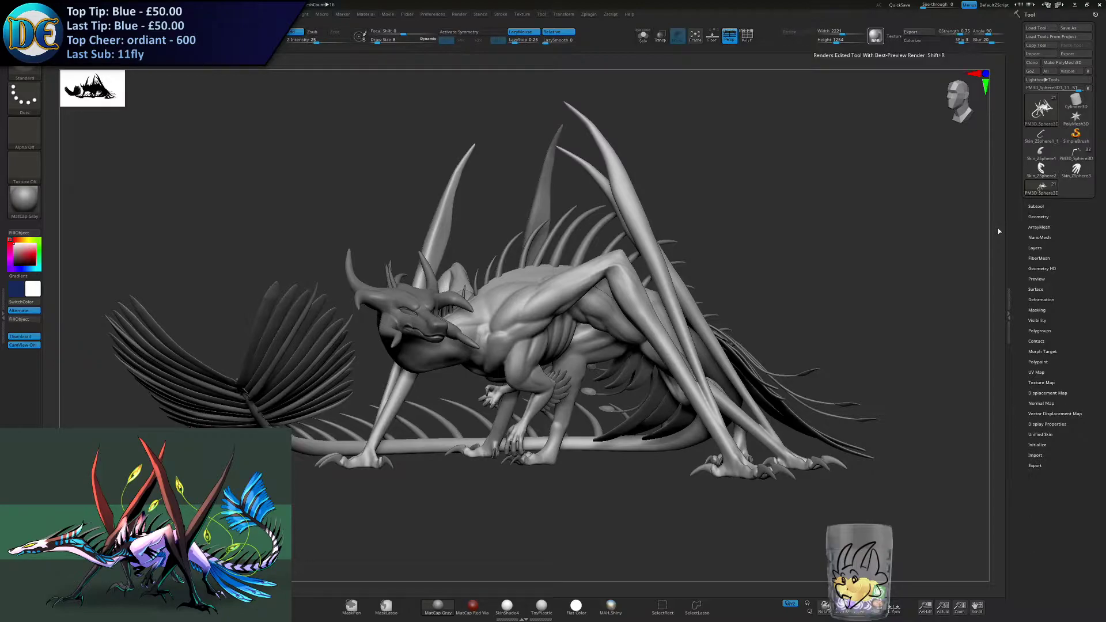
mouse_move(730, 279)
ctrl+right_down()
mouse_move(752, 301)
mouse_move(729, 306)
ctrl+right_up()
right_drag(829, 315, 829, 315)
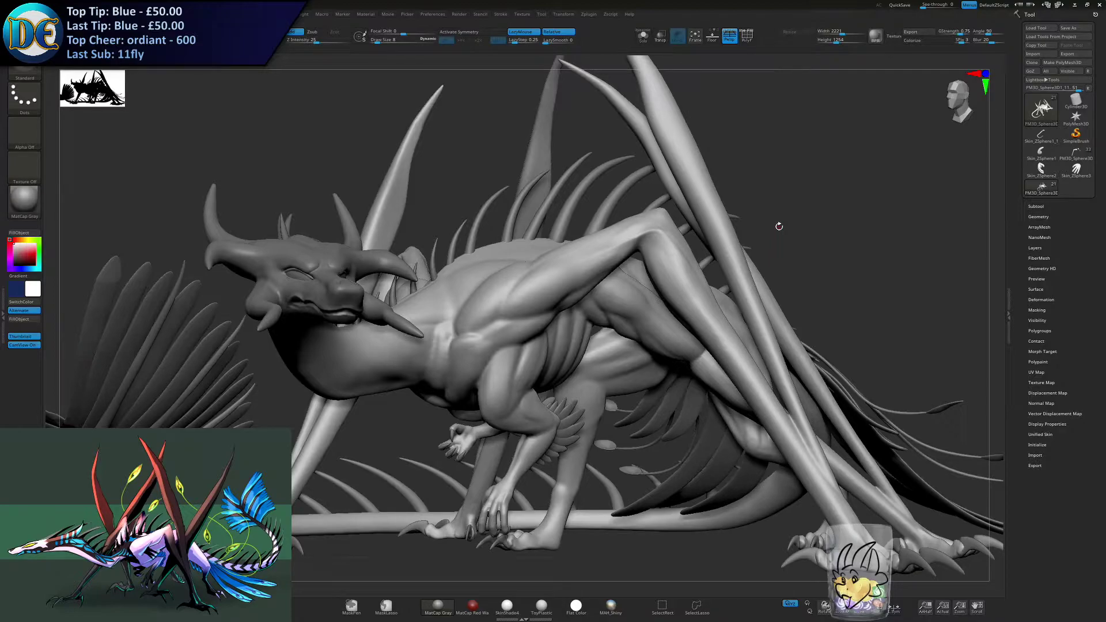
mouse_move(502, 398)
ctrl+right_down()
mouse_move(567, 352)
mouse_move(592, 405)
mouse_move(531, 403)
mouse_move(540, 395)
mouse_move(518, 464)
mouse_move(528, 373)
mouse_move(698, 526)
mouse_move(510, 446)
mouse_move(507, 364)
ctrl+right_up()
key(s)
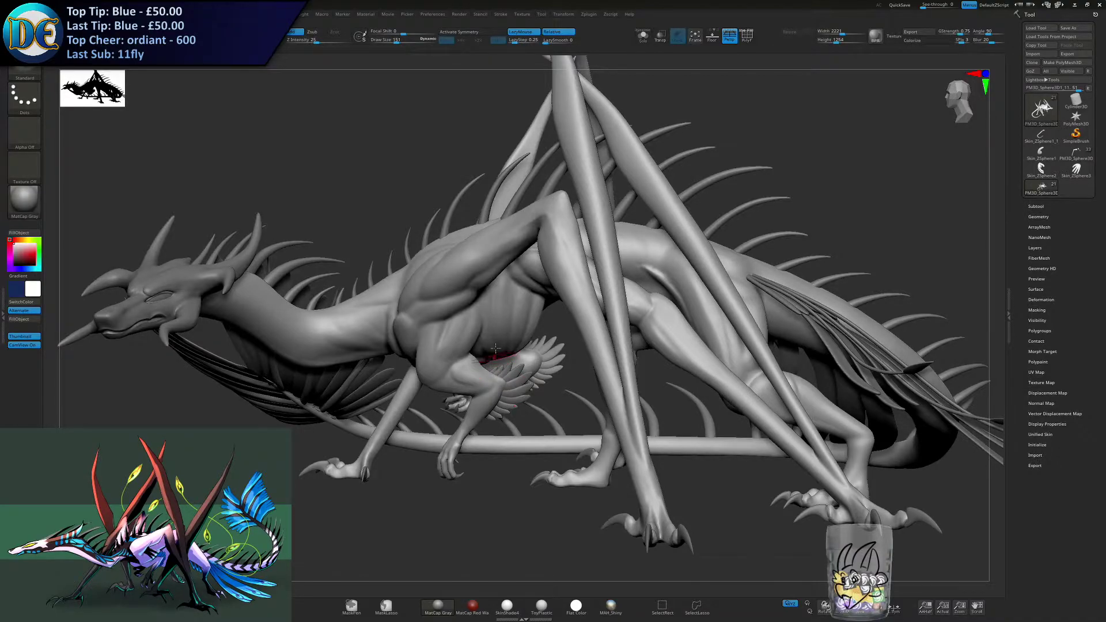
mouse_move(488, 467)
ctrl+right_down()
mouse_move(478, 426)
mouse_move(403, 432)
ctrl+right_up()
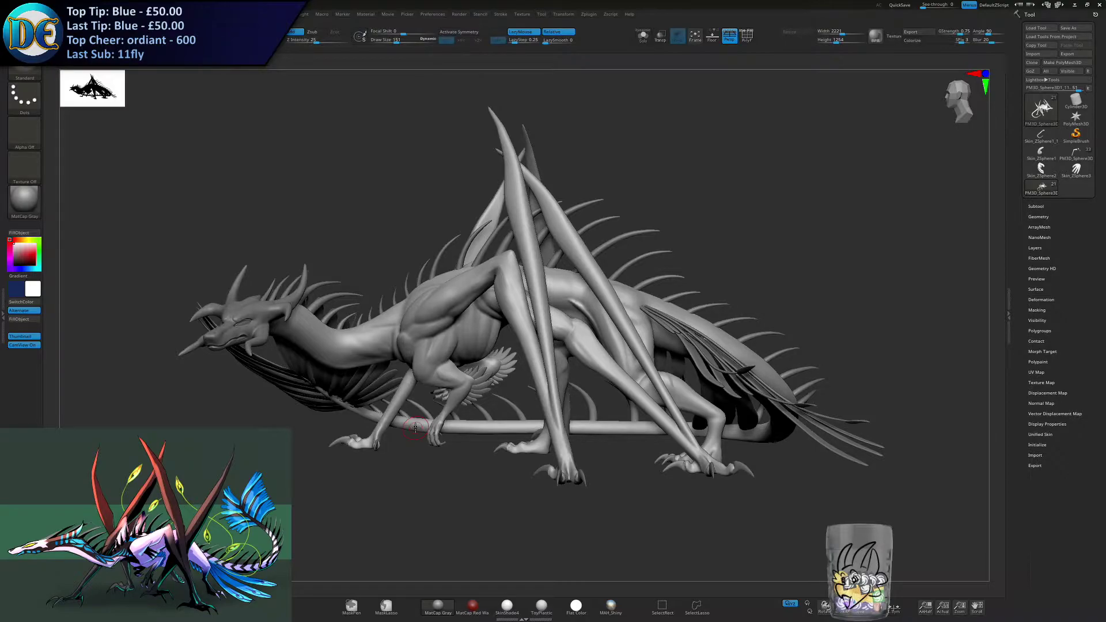
right_drag(452, 370, 439, 401)
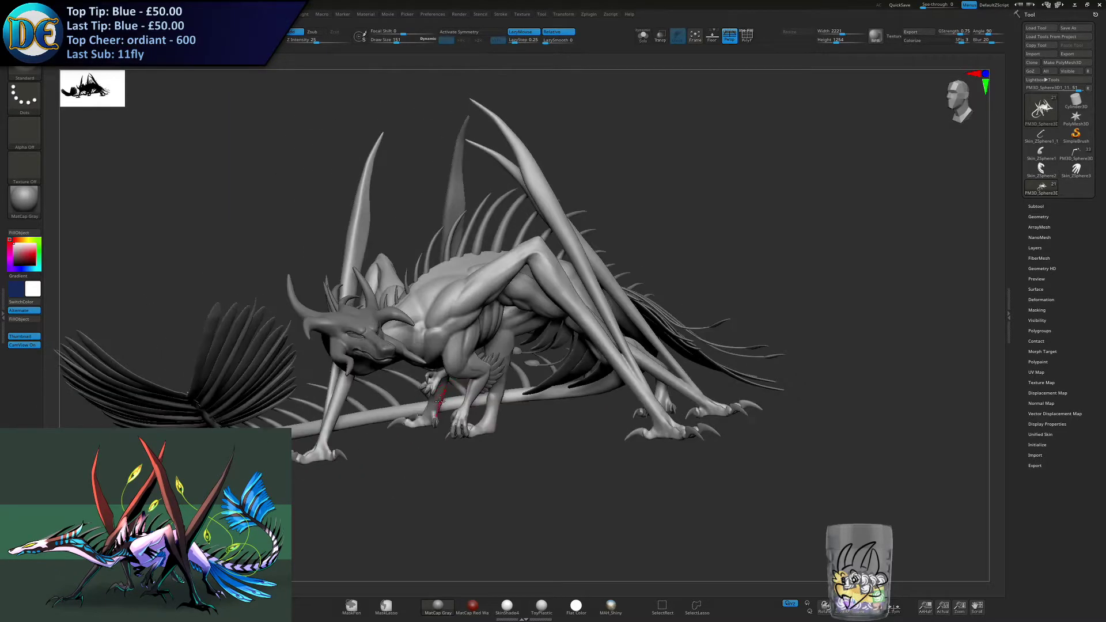
right_drag(424, 350, 536, 362)
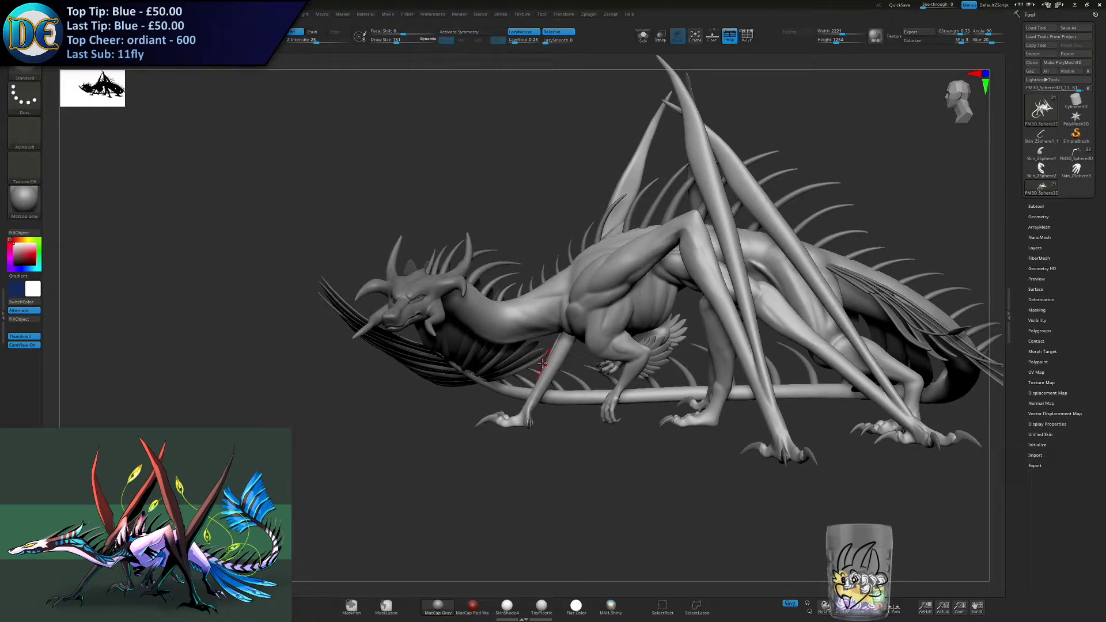
right_drag(542, 363, 508, 436)
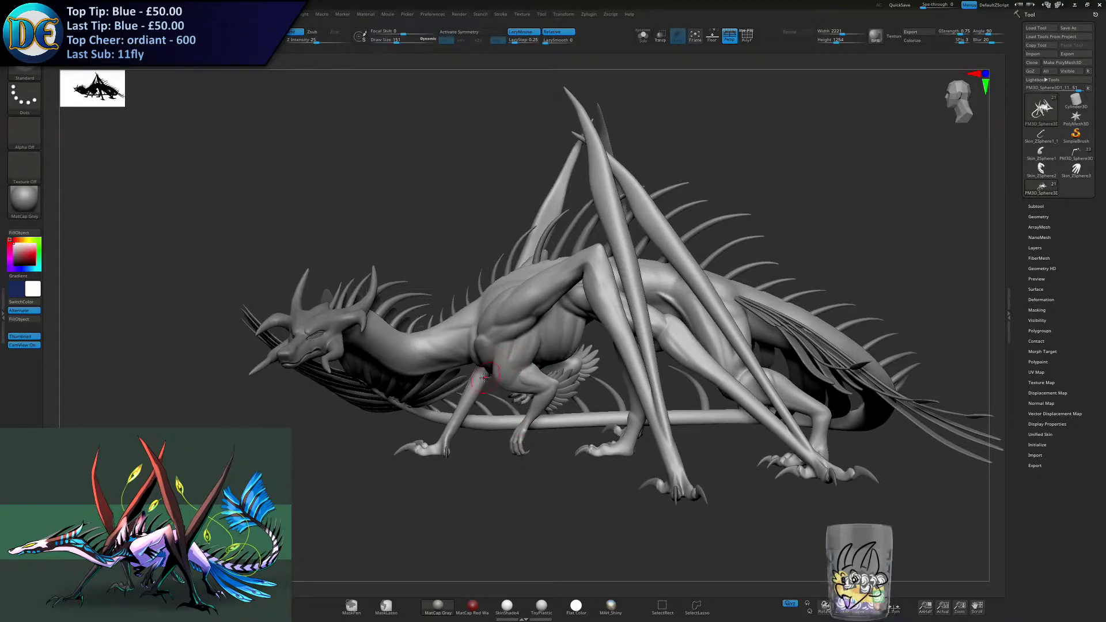
mouse_move(507, 369)
right_down()
mouse_move(529, 375)
mouse_move(533, 357)
mouse_move(518, 363)
right_up()
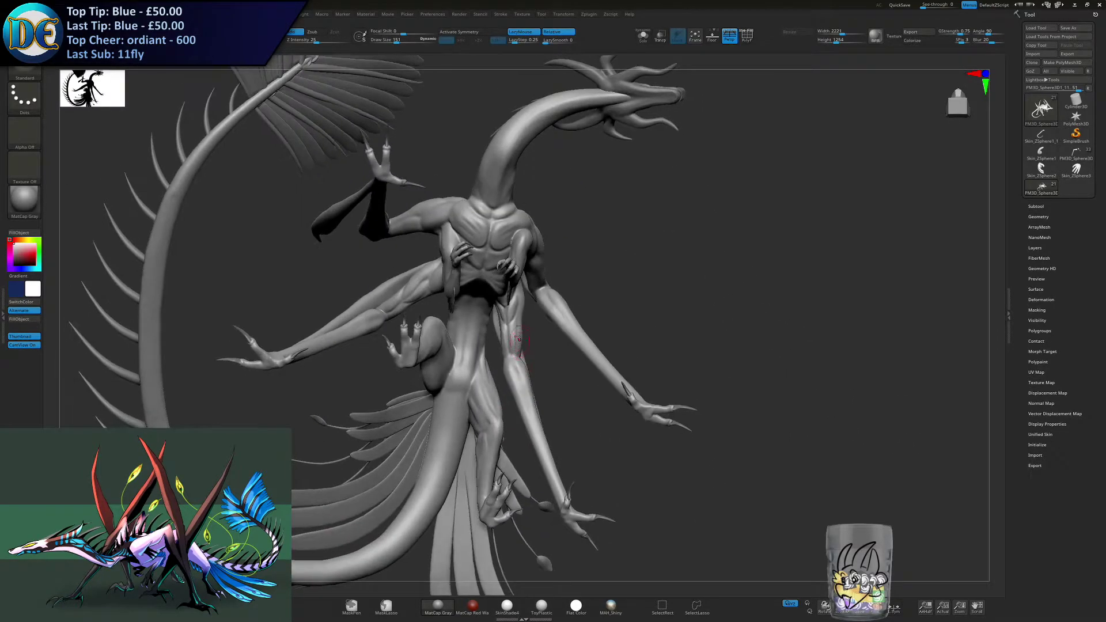
right_drag(514, 313, 499, 407)
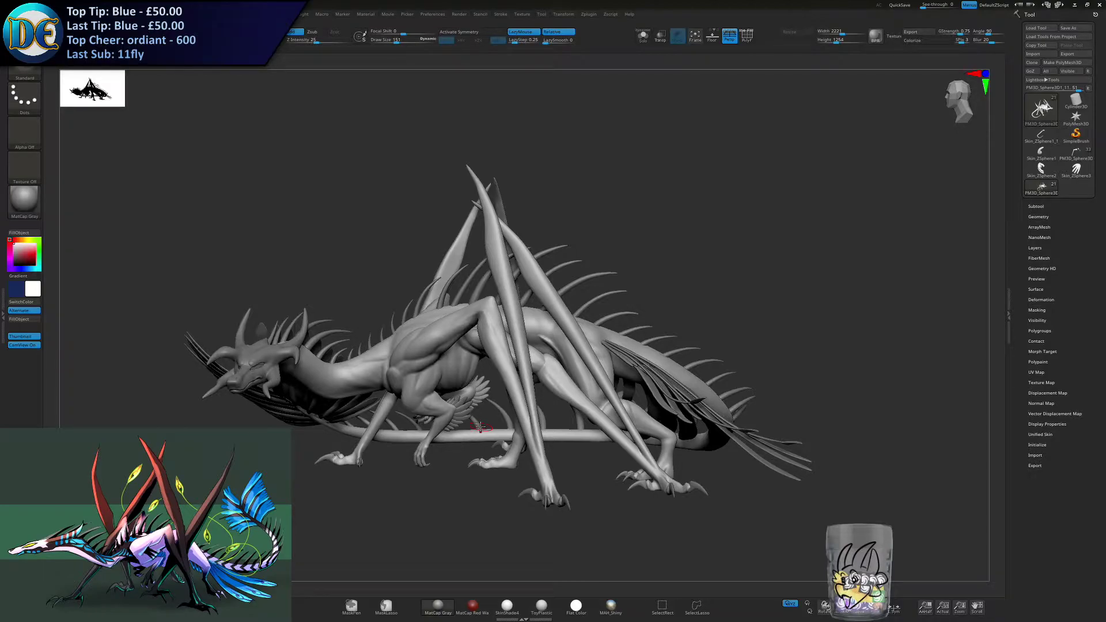
right_drag(314, 371, 370, 381)
right_drag(307, 405, 369, 412)
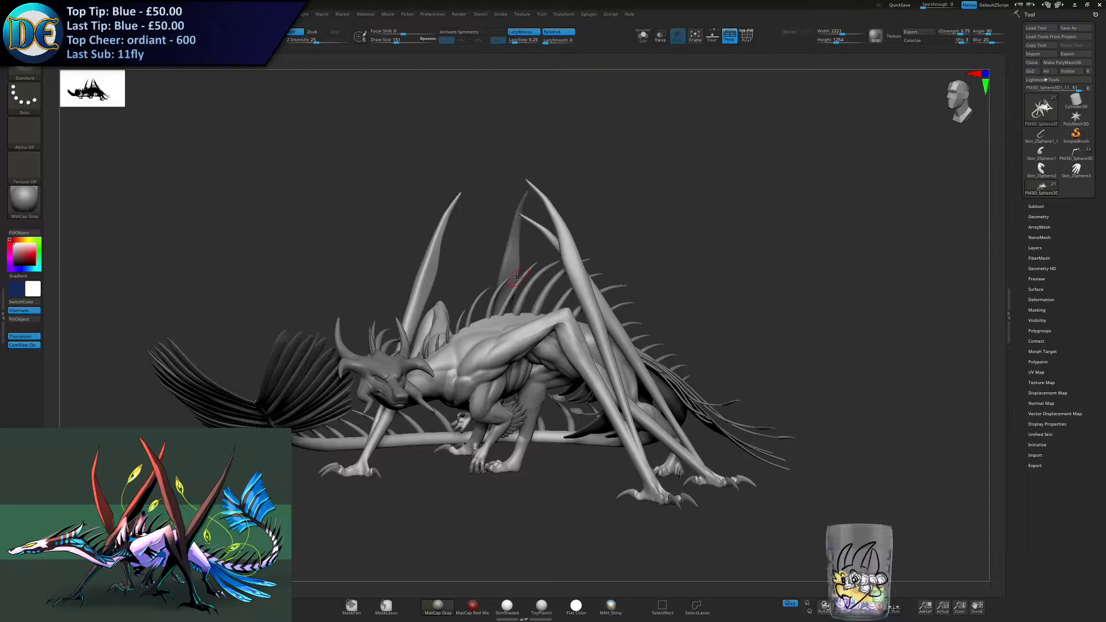
right_drag(325, 403, 539, 414)
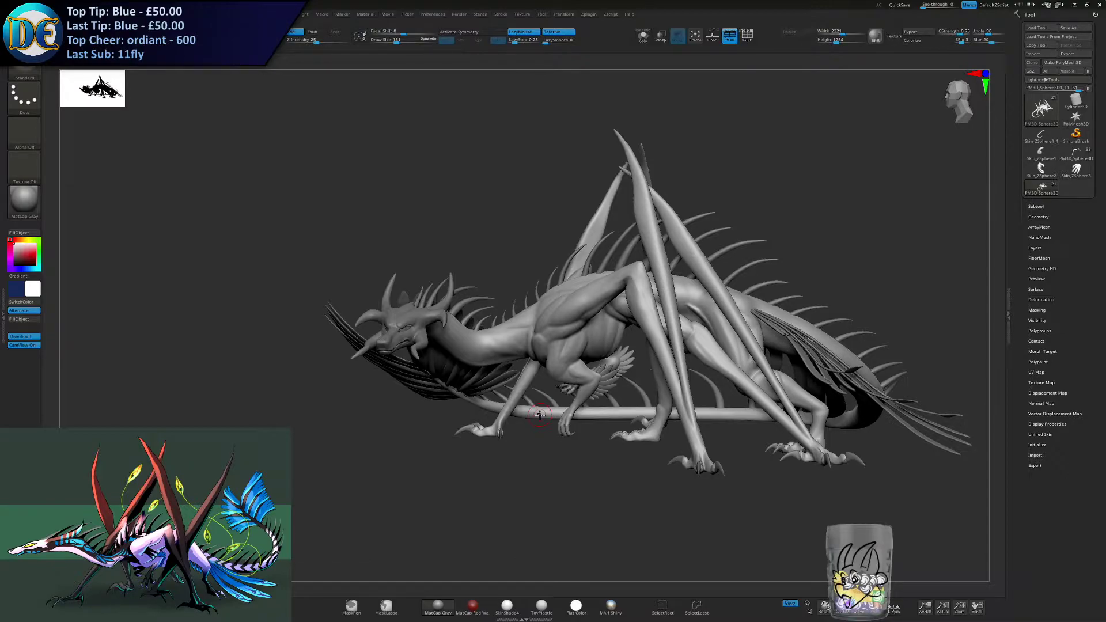
right_drag(514, 375, 515, 364)
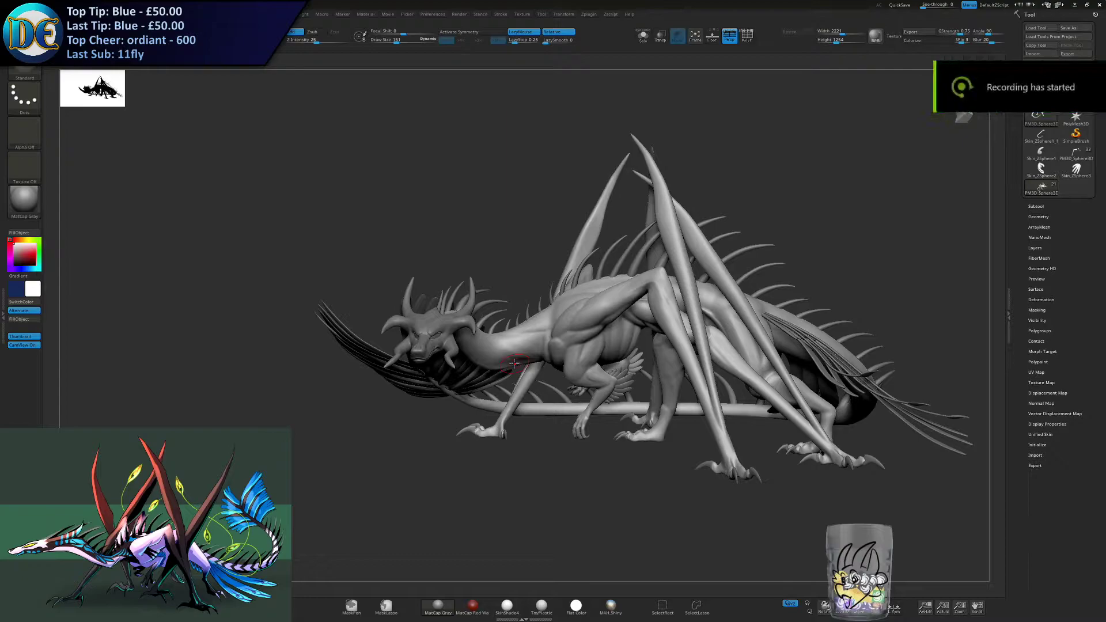
- Make the Head folder visible in the subtool list and set the Draw Size to 55
click(1037, 206)
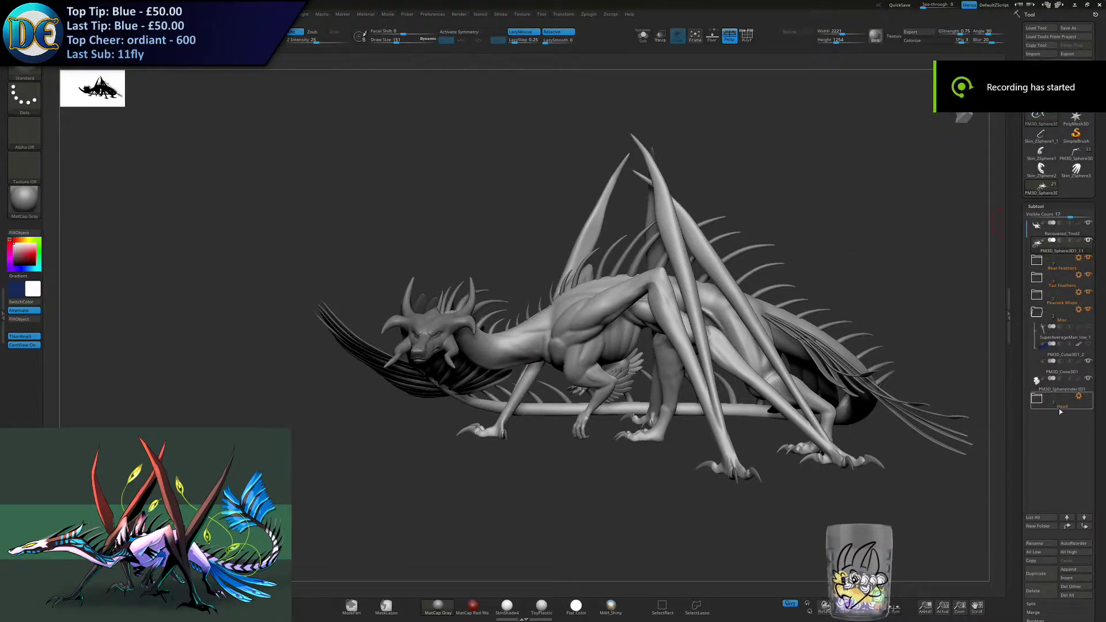
click(1088, 399)
mouse_move(251, 320)
alt+right_down()
mouse_move(457, 273)
mouse_move(324, 330)
mouse_move(477, 323)
mouse_move(749, 386)
mouse_move(608, 332)
mouse_move(522, 248)
alt+right_up()
ctrl+right_drag(517, 196, 506, 229)
key(s)
drag(517, 196, 503, 195)
right_drag(335, 242, 370, 244)
right_drag(872, 251, 542, 323)
mouse_move(541, 322)
ctrl+right_down()
mouse_move(525, 279)
mouse_move(657, 318)
mouse_move(566, 333)
ctrl+right_up()
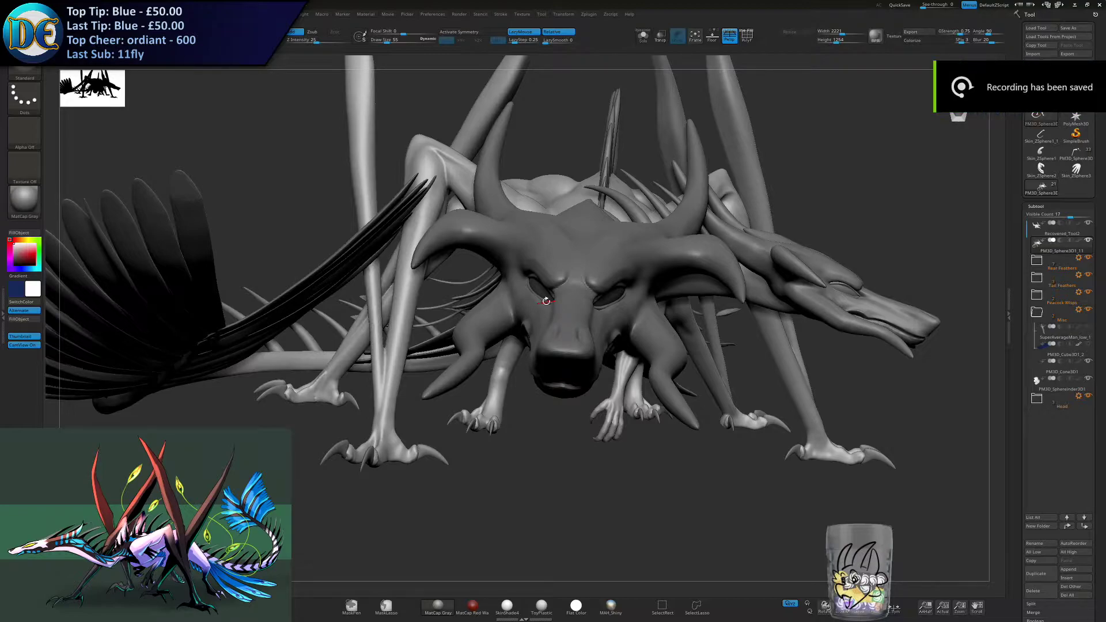
- Open a new File Explorer window and move it off to the other monitor
key(super)
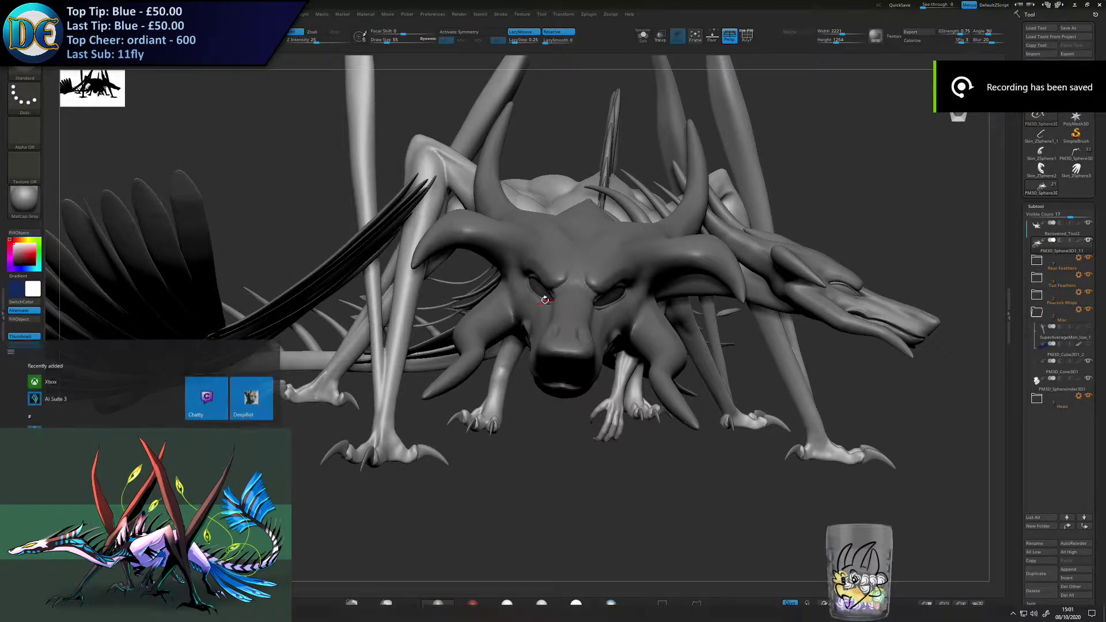
key(super+e)
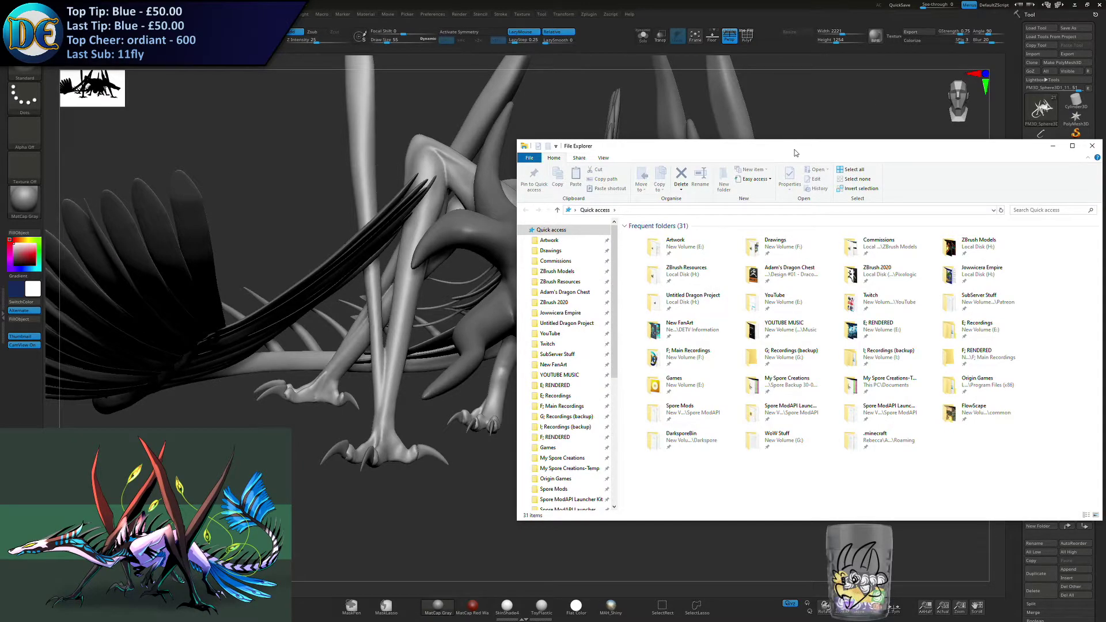
drag(796, 153, 1105, 119)
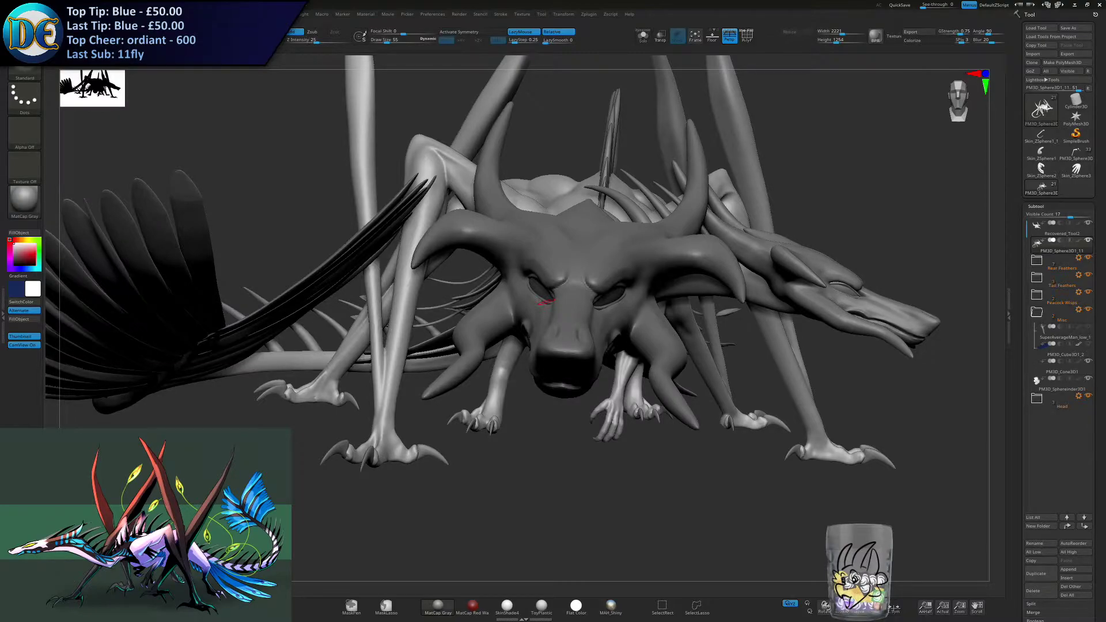
- Select the claws subtool PM3D_Cone3D1, set the Draw Size to 15 and isolate the claws with Solo
drag(896, 155, 888, 158)
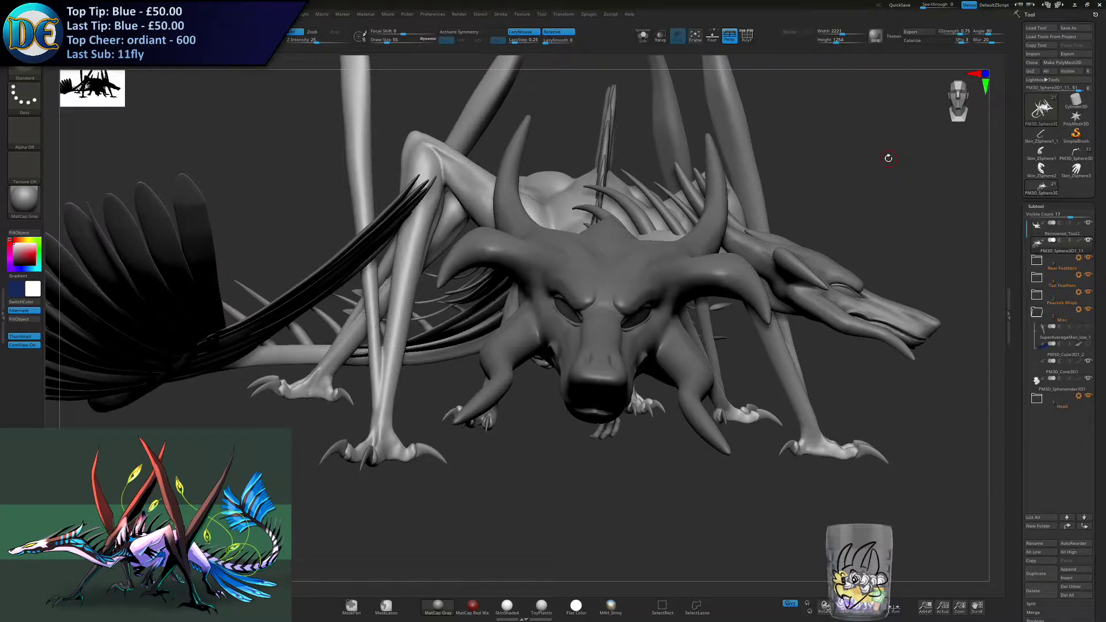
ctrl+right_drag(597, 405, 575, 398)
mouse_move(575, 398)
right_down()
mouse_move(554, 403)
mouse_move(582, 403)
right_up()
alt+right_drag(582, 404, 567, 334)
ctrl+right_drag(568, 334, 579, 490)
ctrl+right_drag(403, 352, 394, 426)
mouse_move(240, 353)
alt+right_down()
mouse_move(383, 366)
mouse_move(328, 323)
mouse_move(348, 340)
mouse_move(397, 340)
mouse_move(387, 362)
alt+right_up()
alt+click(381, 345)
key(s)
drag(386, 361, 378, 360)
ctrl+right_drag(570, 415, 596, 366)
ctrl+right_drag(596, 366, 581, 316)
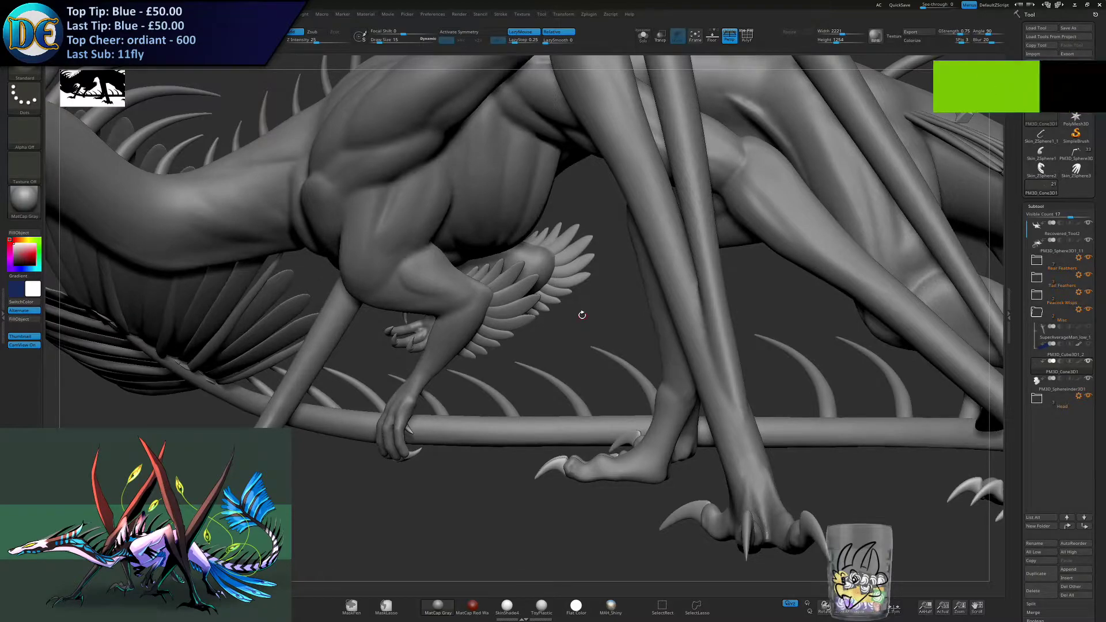
click(643, 36)
- Activate the Move gizmo, place it on the small upper group of claws and reset its orientation
shift+right_drag(383, 368, 529, 225)
ctrl+drag(523, 218, 473, 273)
click(373, 611)
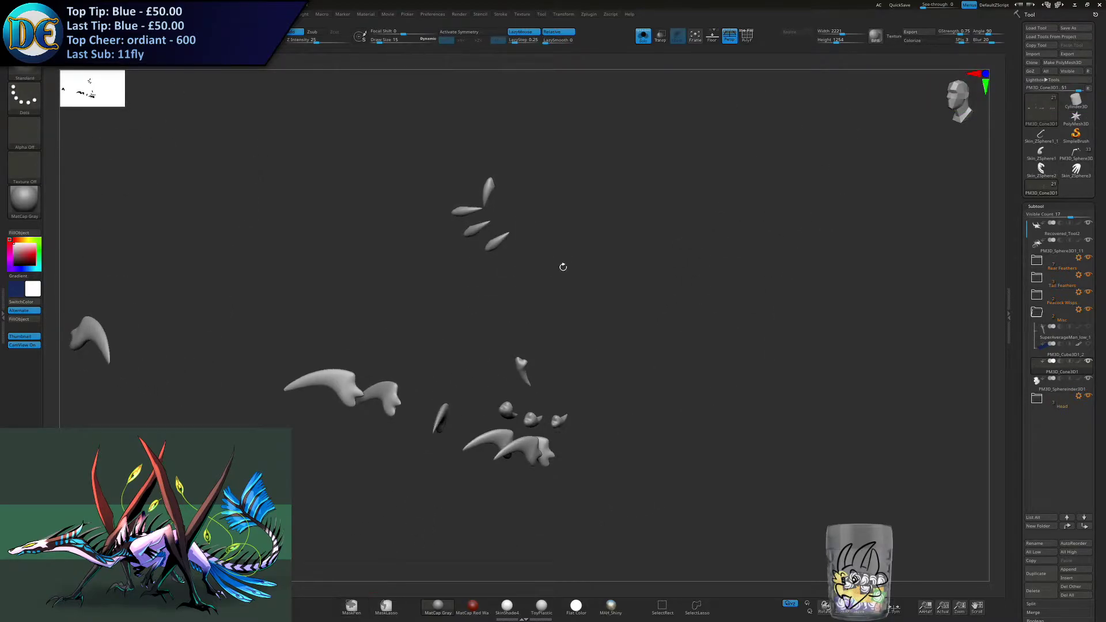
mouse_move(507, 217)
ctrl+mouse_down()
mouse_move(476, 269)
mouse_move(466, 249)
ctrl+mouse_up()
mouse_move(516, 286)
right_down()
mouse_move(489, 286)
mouse_move(572, 192)
right_up()
key(w)
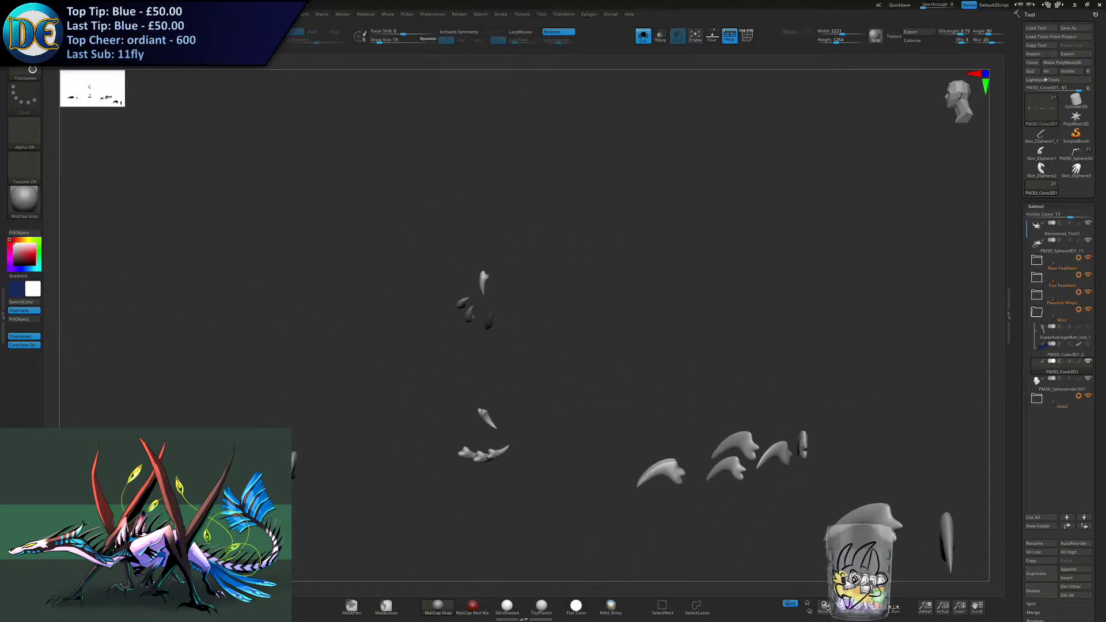
ctrl+right_drag(411, 300, 365, 215)
alt+right_drag(582, 306, 423, 252)
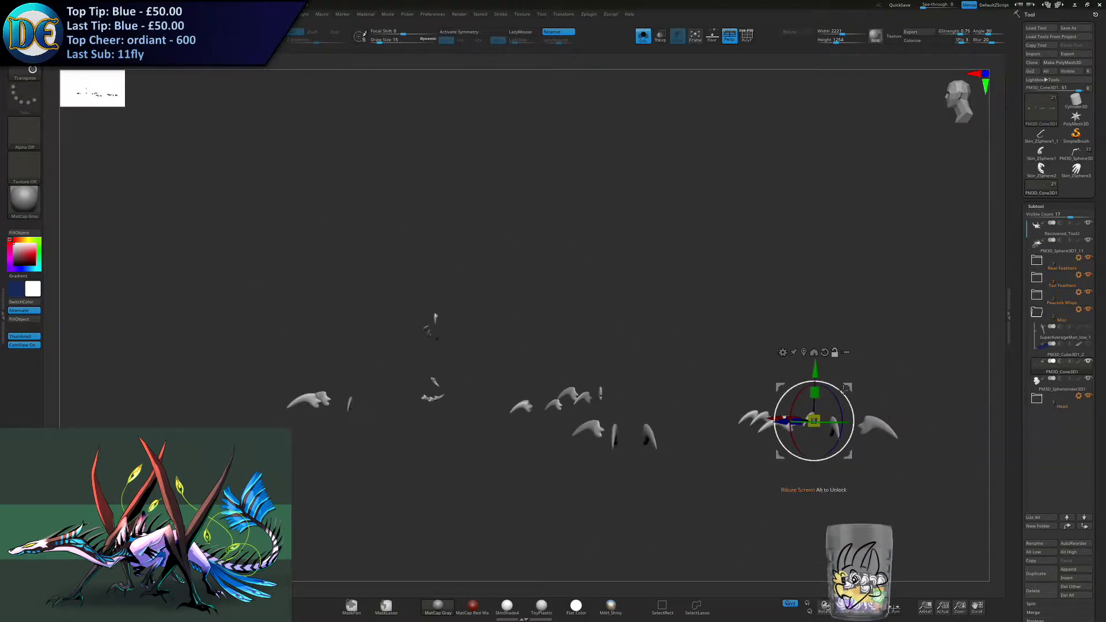
alt+drag(844, 390, 470, 300)
ctrl+right_drag(482, 314, 512, 250)
alt+drag(472, 303, 246, 309)
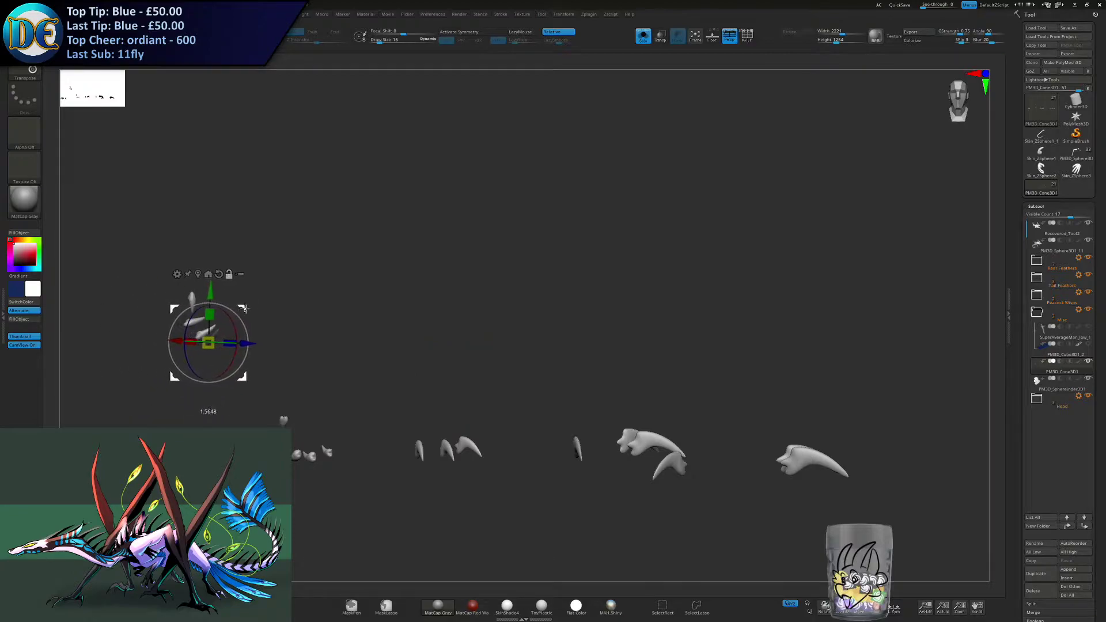
alt+click(219, 274)
- Move a single claw away from the others and separate it into its own subtool with Split Masked Points
alt+right_drag(306, 284, 545, 266)
ctrl+right_drag(545, 266, 507, 266)
alt+drag(484, 291, 492, 261)
right_drag(482, 292, 474, 316)
drag(474, 315, 439, 331)
right_drag(452, 348, 412, 295)
drag(446, 247, 446, 253)
mouse_move(447, 323)
right_down()
mouse_move(521, 338)
mouse_move(510, 324)
right_up()
drag(487, 324, 489, 373)
ctrl+right_drag(489, 373, 382, 372)
alt+right_drag(382, 372, 455, 339)
alt+right_drag(455, 340, 485, 330)
alt+right_drag(485, 330, 577, 325)
ctrl+drag(640, 242, 242, 156)
key(ctrl+z)
ctrl+click(506, 324)
mouse_move(686, 274)
ctrl+mouse_down()
mouse_move(502, 243)
mouse_move(260, 155)
ctrl+mouse_up()
click(1029, 604)
click(1045, 520)
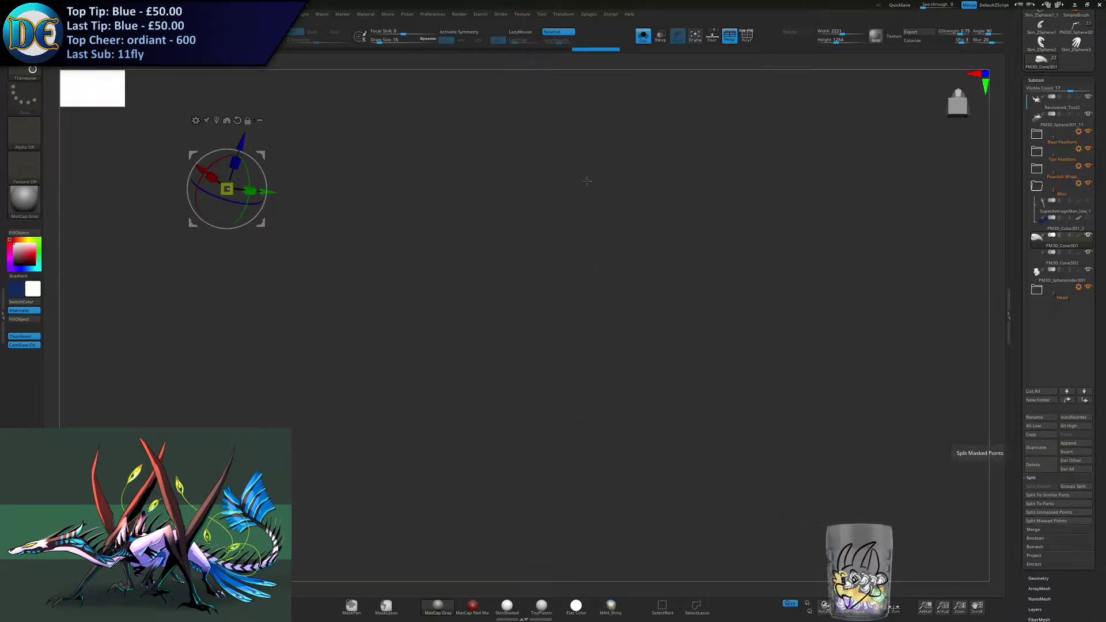
- Turn off Solo, bring the separated claw over to the horned head and reset the gizmo's orientation
click(644, 36)
ctrl+right_drag(431, 507, 420, 344)
right_drag(361, 269, 392, 242)
drag(352, 266, 603, 76)
alt+right_drag(599, 81, 511, 253)
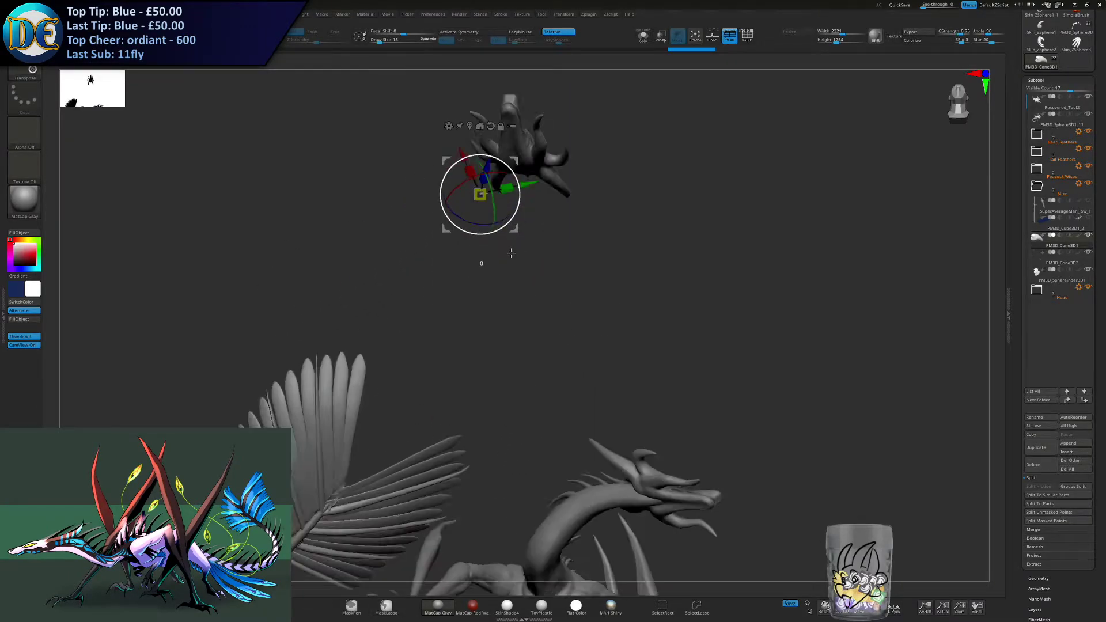
key(f)
click(493, 133)
- Move and rotate the separated claw into place at the front tip of the horned head's lower jaw
ctrl+right_drag(489, 222, 499, 271)
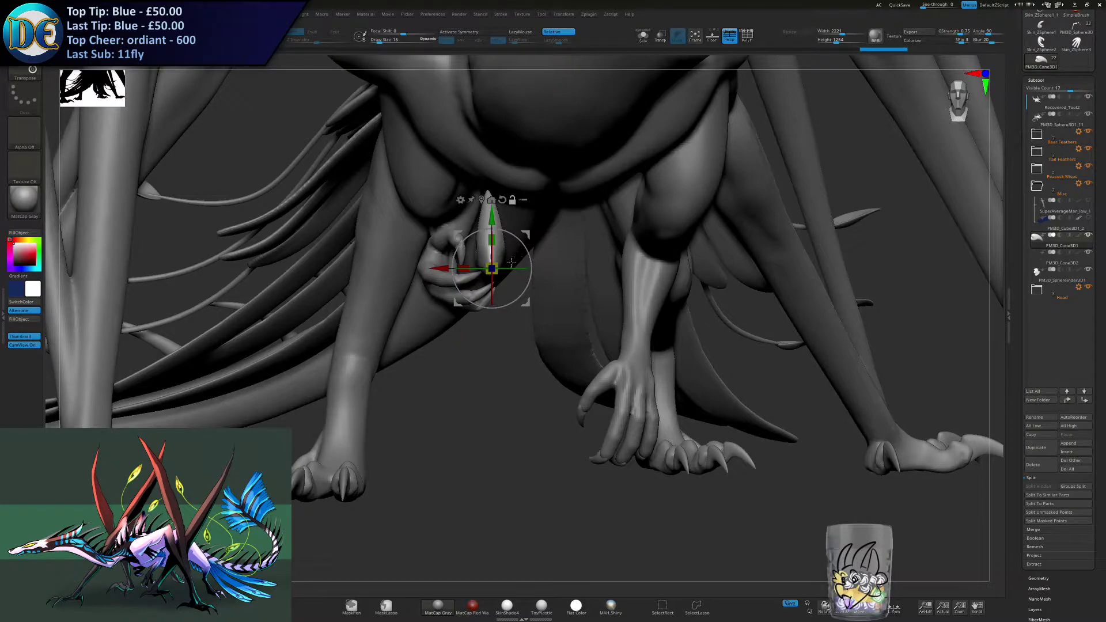
ctrl+right_drag(511, 246, 519, 283)
drag(527, 312, 545, 226)
right_drag(545, 227, 423, 234)
drag(535, 234, 314, 227)
ctrl+right_drag(313, 227, 515, 259)
right_drag(447, 282, 522, 314)
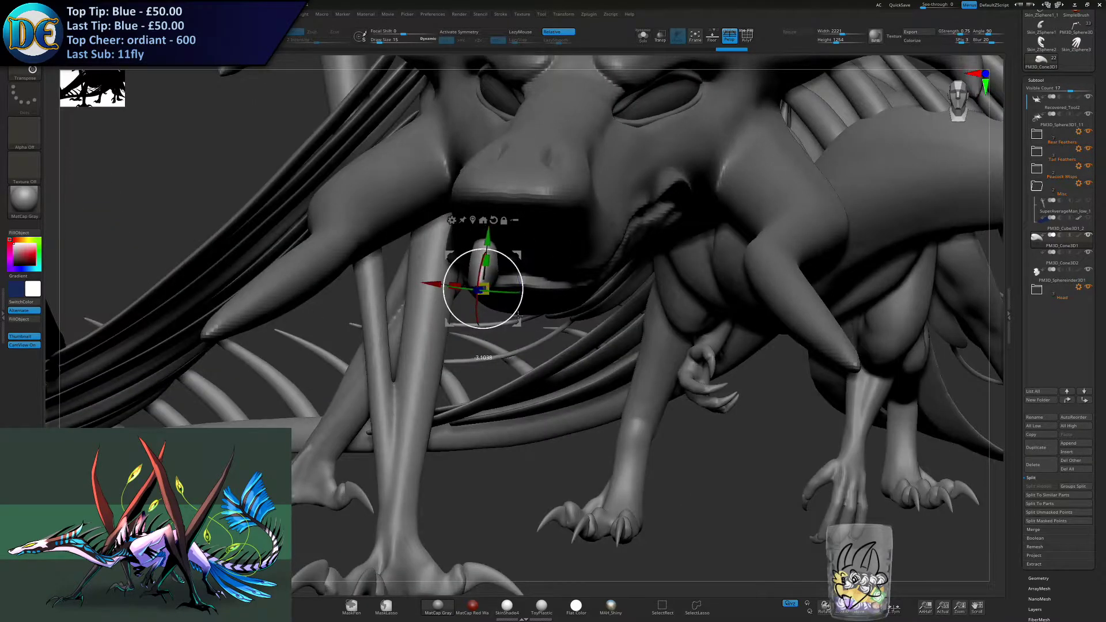
drag(428, 263, 444, 295)
right_drag(443, 295, 400, 342)
- Return to Draw mode and smooth the base and surface of the claw at the lower jaw
right_click(399, 342)
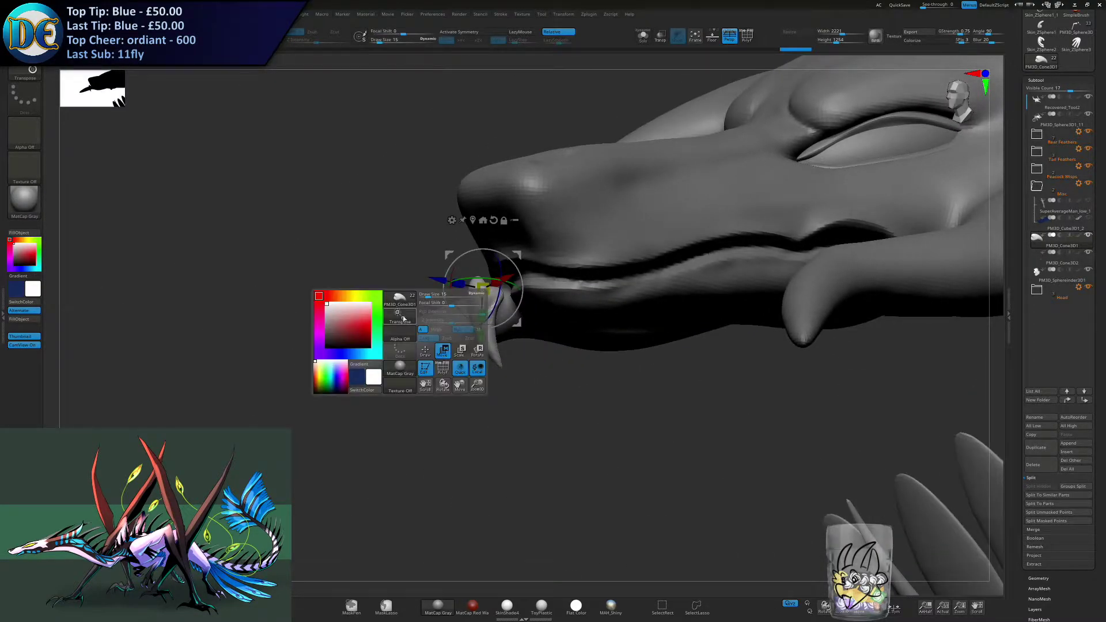
key(q)
ctrl+right_drag(402, 285, 404, 341)
shift+drag(496, 346, 503, 305)
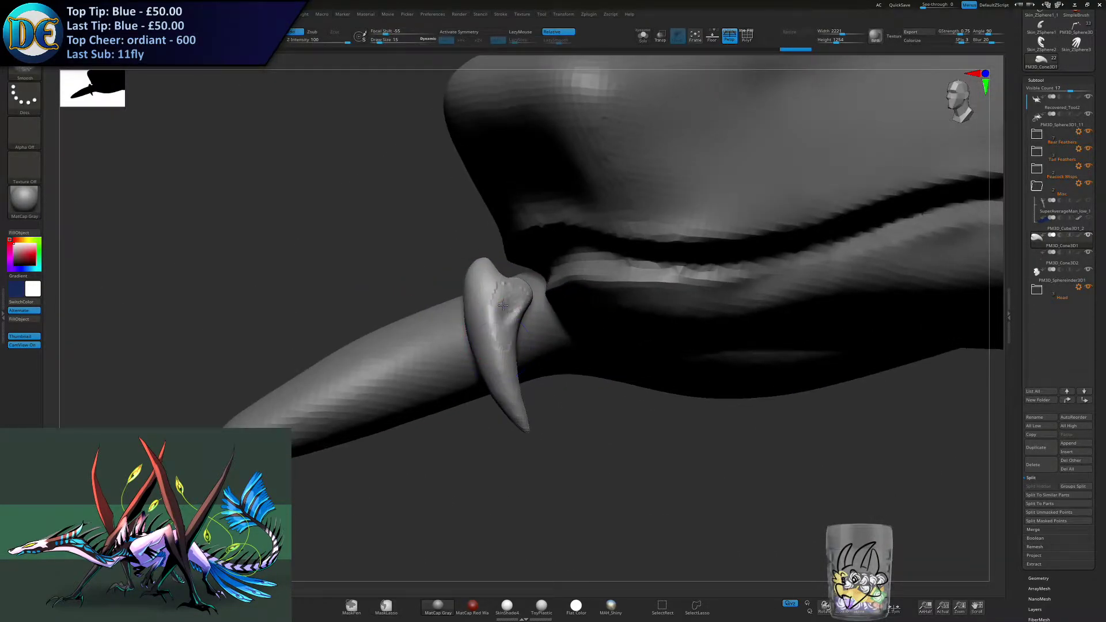
shift+drag(500, 358, 488, 327)
mouse_move(467, 334)
ctrl+right_down()
mouse_move(459, 296)
mouse_move(489, 326)
mouse_move(508, 314)
mouse_move(536, 326)
mouse_move(500, 305)
ctrl+right_up()
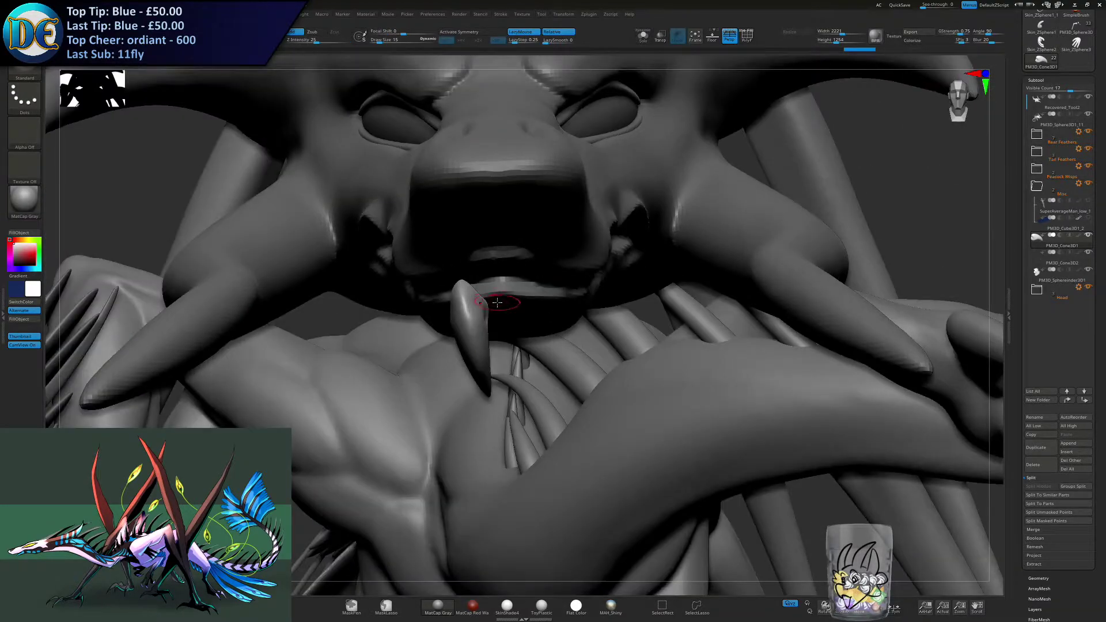
- Move and rotate the separated claw from the front of the lower jaw to the side of the mouth
key(w)
drag(489, 293, 489, 293)
ctrl+right_drag(491, 305, 487, 248)
drag(501, 267, 544, 264)
mouse_move(544, 265)
right_down()
mouse_move(548, 216)
mouse_move(543, 261)
right_up()
drag(543, 261, 618, 231)
ctrl+right_drag(619, 232, 533, 260)
drag(532, 259, 541, 263)
right_drag(540, 262, 507, 313)
- Select the head, hide the claw, isolate the head with Solo and work the mouth corner with the ClayBuildup brush
alt+click(504, 313)
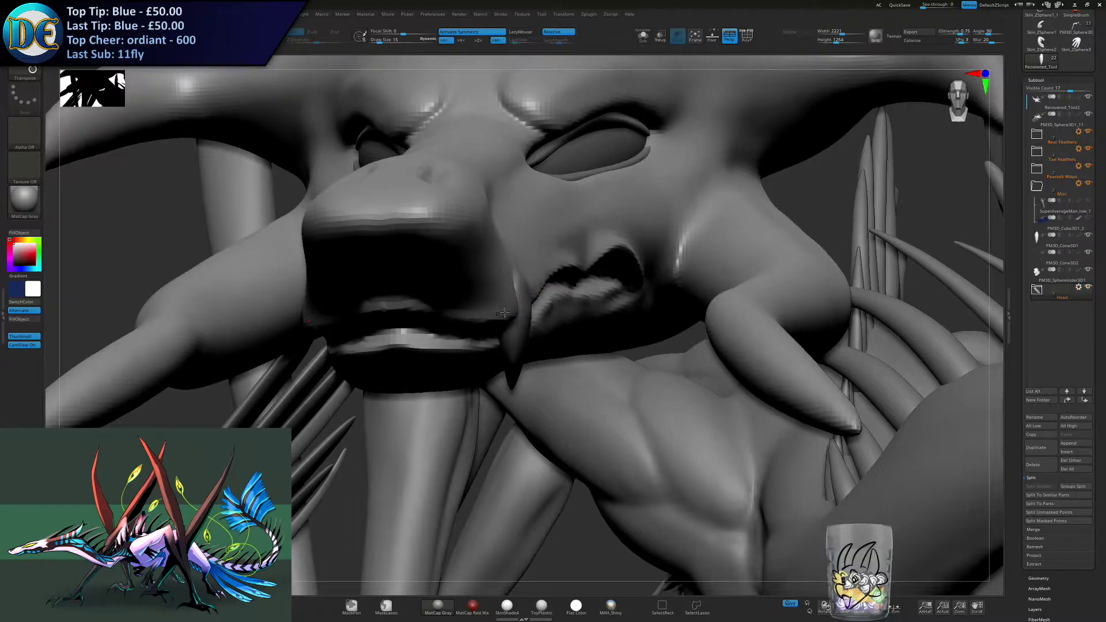
click(1088, 236)
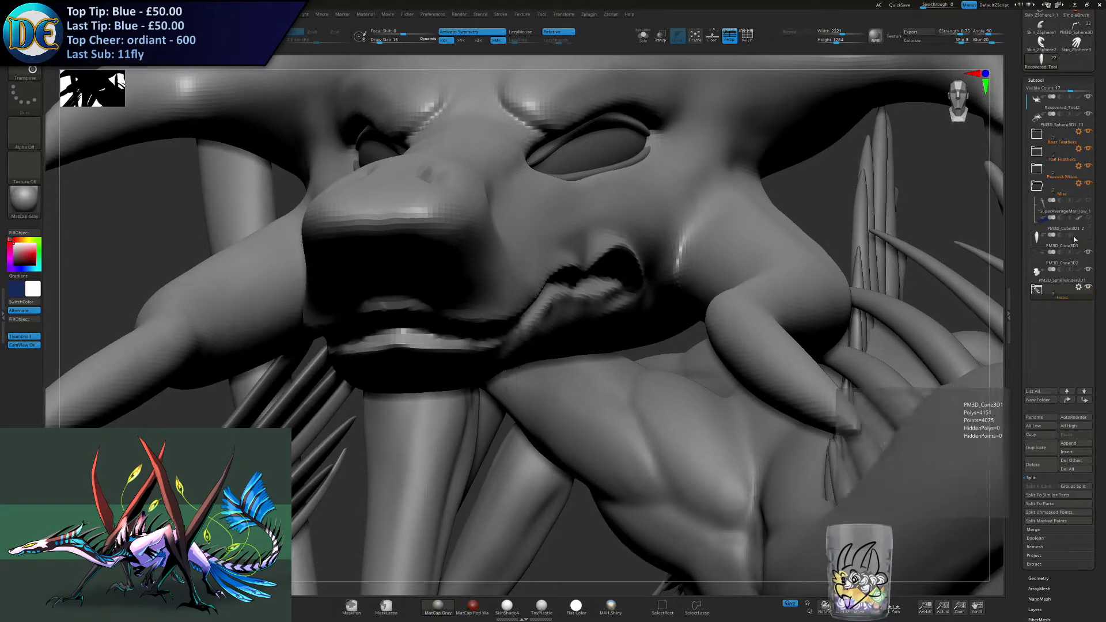
key(space)
click(399, 422)
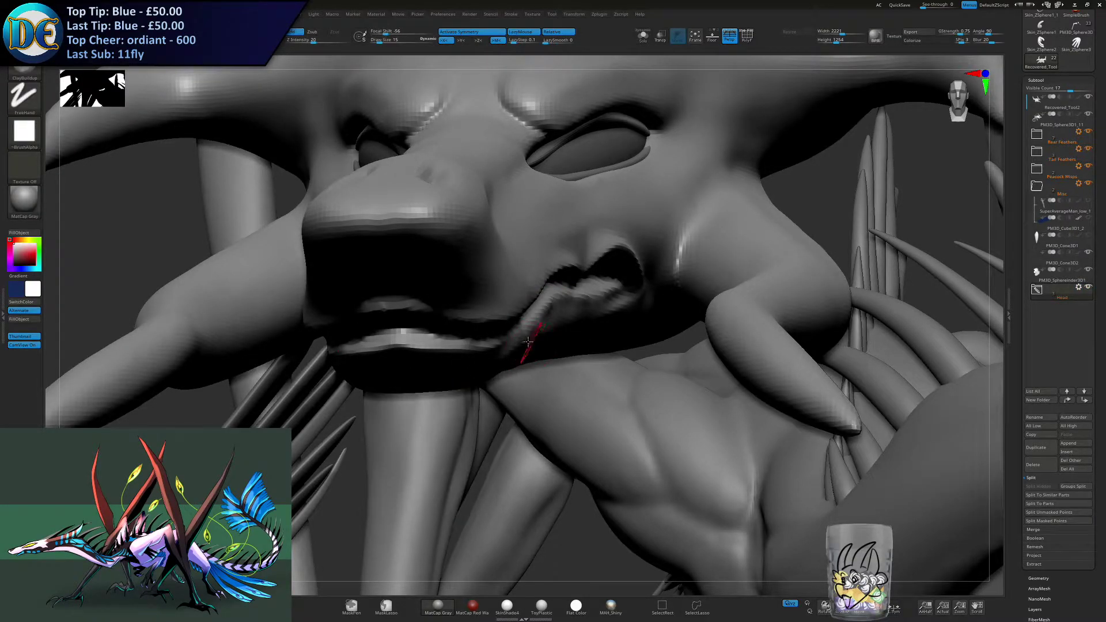
shift+right_drag(553, 344, 537, 310)
click(643, 37)
key(s)
drag(481, 406, 478, 405)
right_drag(477, 405, 494, 383)
alt+right_drag(371, 436, 600, 257)
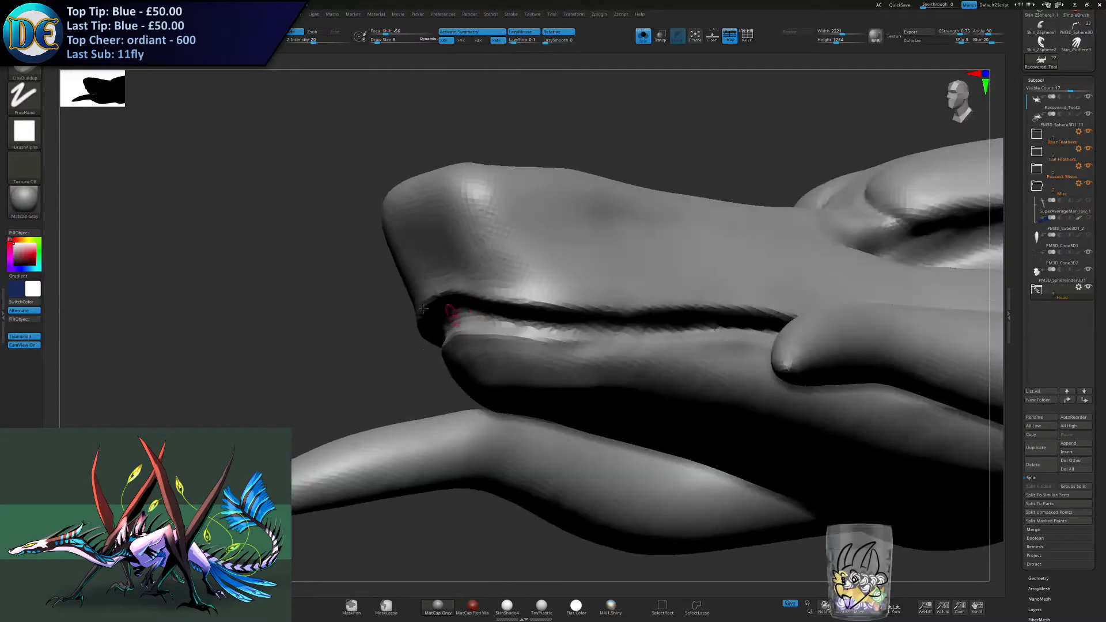
- Apply the MatCap Red Wax material to the view and give the ClayBuildup brush a round alpha
click(25, 199)
click(70, 242)
mouse_move(369, 295)
mouse_down()
mouse_move(383, 314)
mouse_move(478, 356)
mouse_up()
key(s)
drag(319, 254, 371, 257)
click(36, 134)
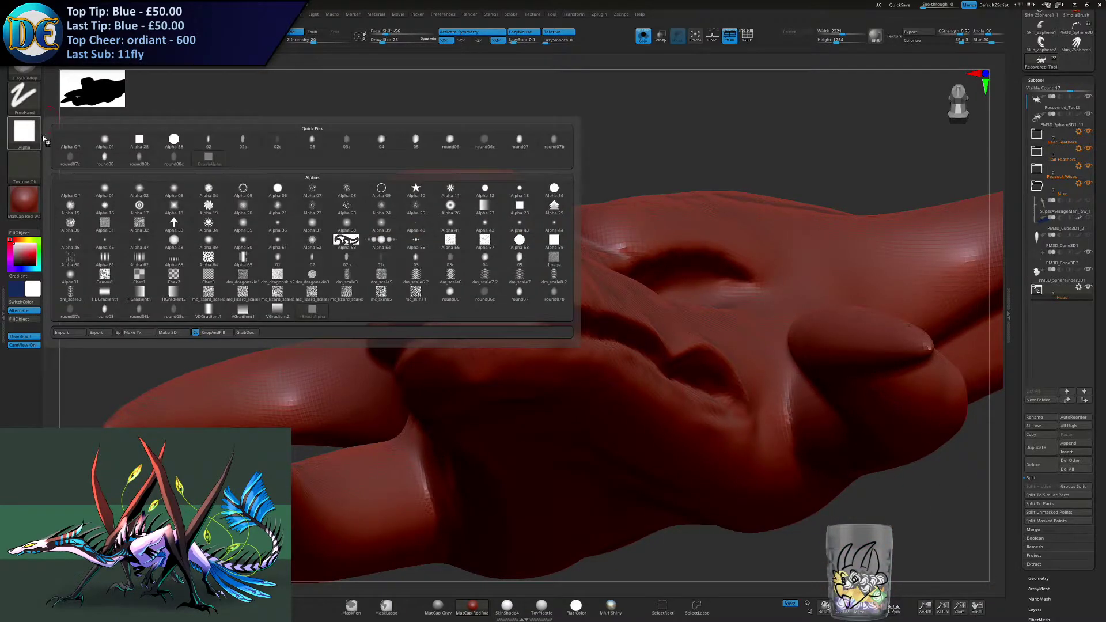
click(231, 195)
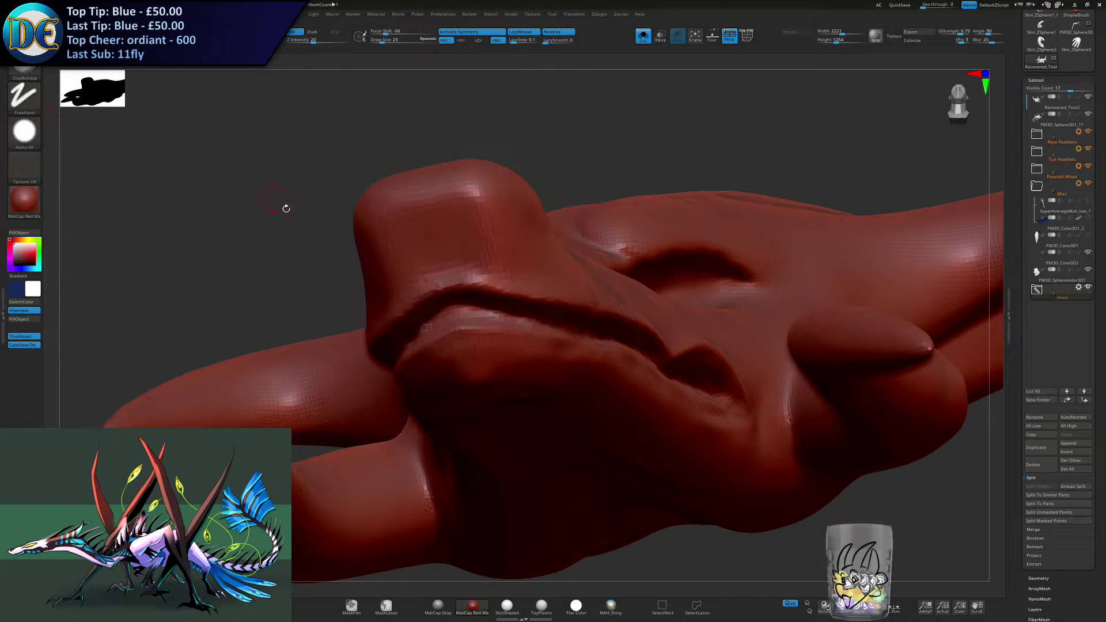
- Build up a ridge along the lower lip towards the front of the jaw with a brush size of 14
key(s)
mouse_move(446, 304)
mouse_down()
mouse_move(419, 308)
mouse_move(491, 315)
mouse_move(418, 334)
mouse_move(528, 319)
mouse_move(476, 307)
mouse_up()
mouse_move(500, 314)
right_down()
mouse_move(438, 303)
mouse_move(497, 318)
mouse_move(501, 309)
mouse_move(591, 311)
mouse_move(574, 335)
right_up()
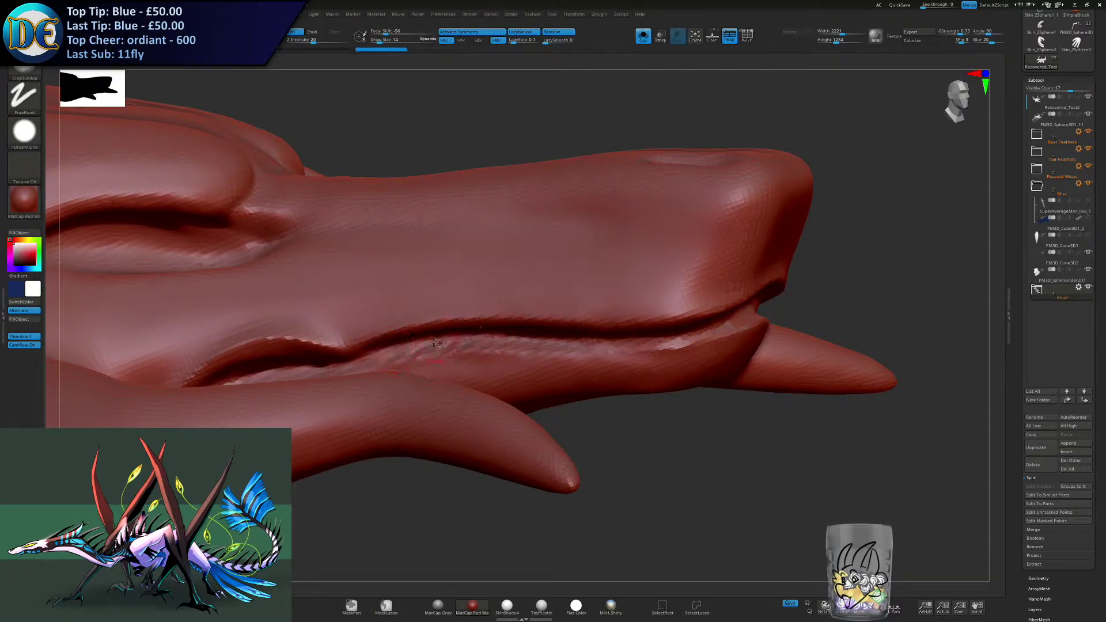
drag(480, 338, 685, 336)
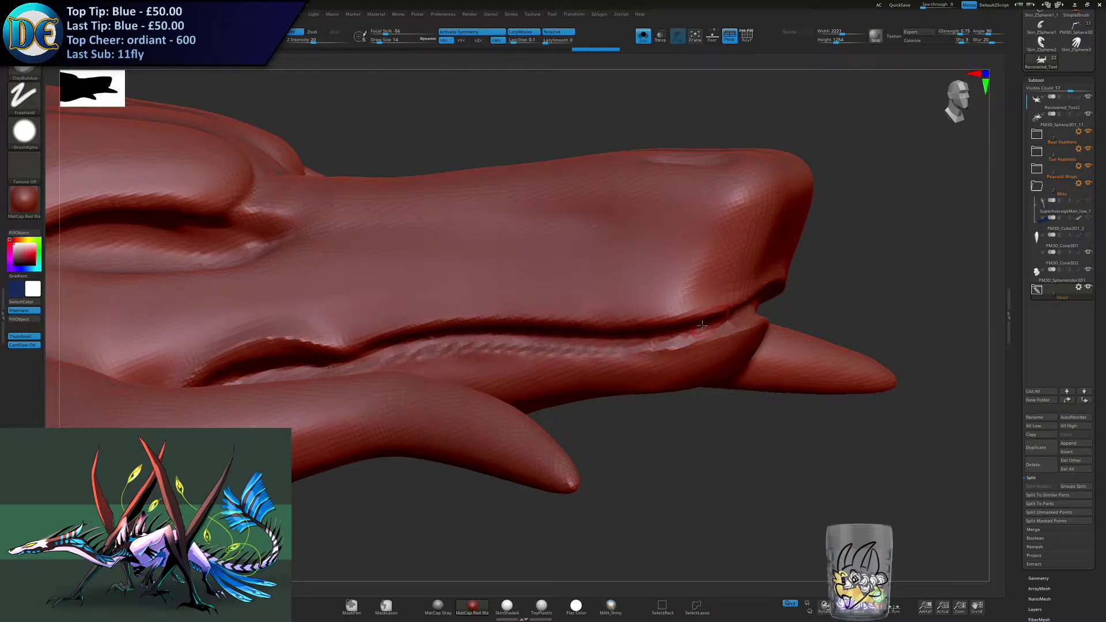
right_drag(656, 323, 695, 326)
mouse_move(638, 342)
mouse_down()
mouse_move(668, 350)
mouse_move(774, 320)
mouse_up()
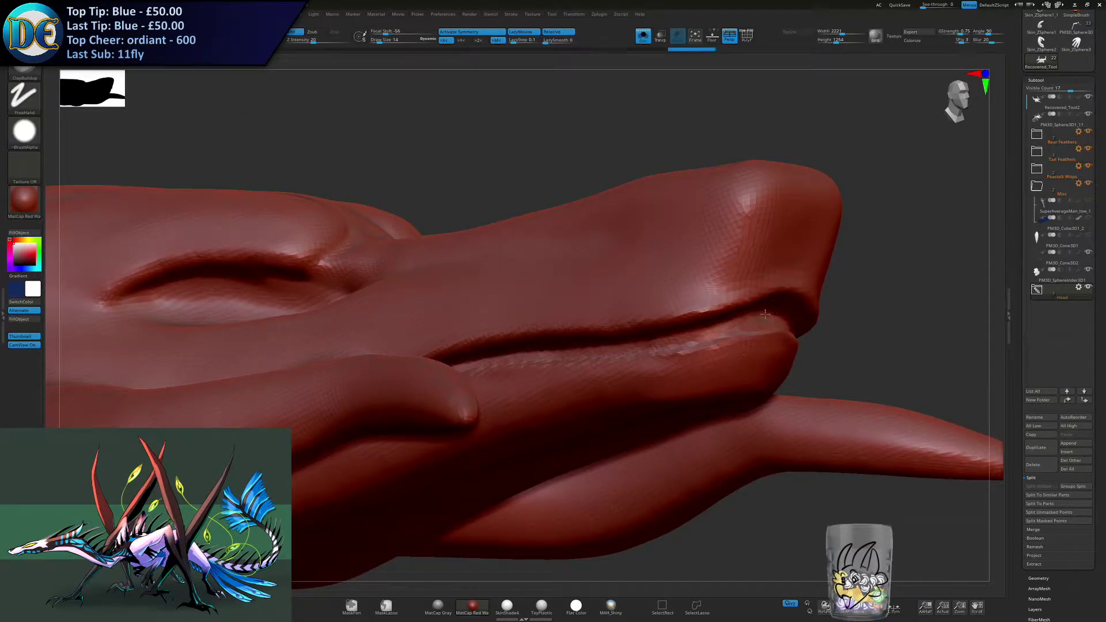
mouse_move(710, 334)
mouse_down()
mouse_move(743, 320)
mouse_move(626, 343)
mouse_move(566, 340)
mouse_up()
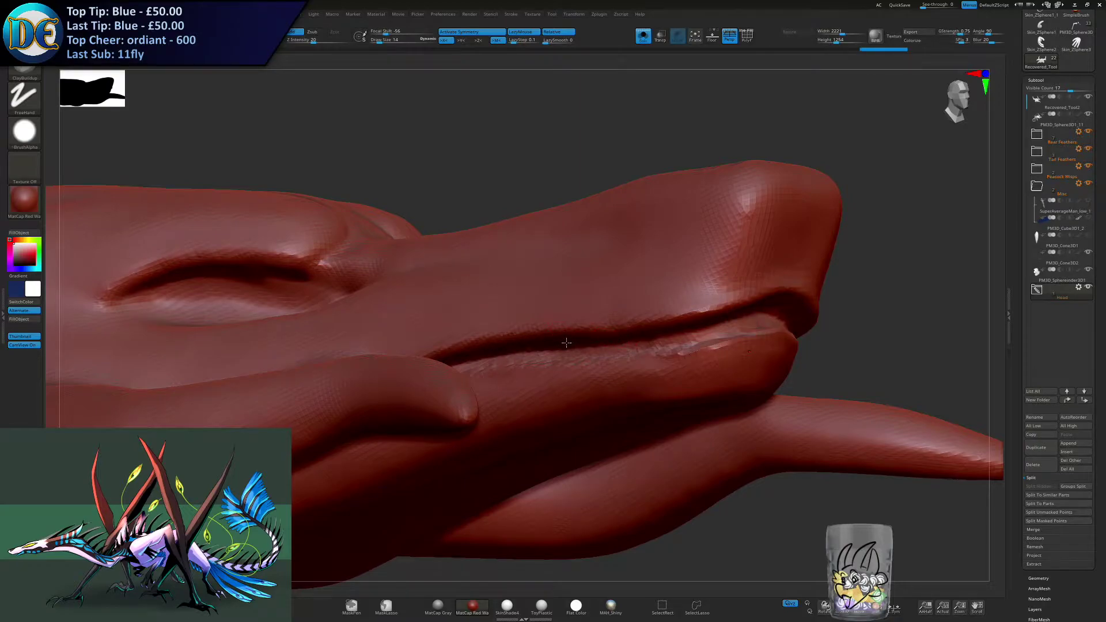
mouse_move(565, 343)
right_down()
mouse_move(503, 326)
mouse_move(858, 314)
right_up()
right_drag(523, 304, 514, 262)
mouse_move(634, 369)
alt+right_down()
mouse_move(525, 311)
mouse_move(552, 335)
mouse_move(455, 347)
alt+right_up()
- Extend the lower lip ridge into the mouth corner, using a brush size of 7 for the narrow part
key(s)
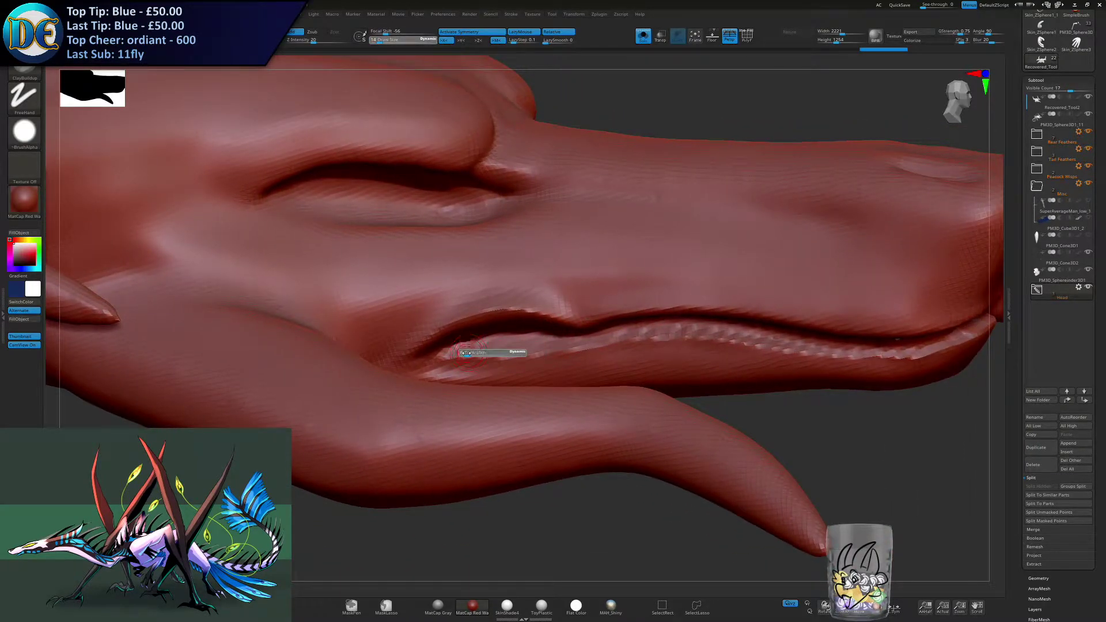
drag(467, 352, 448, 350)
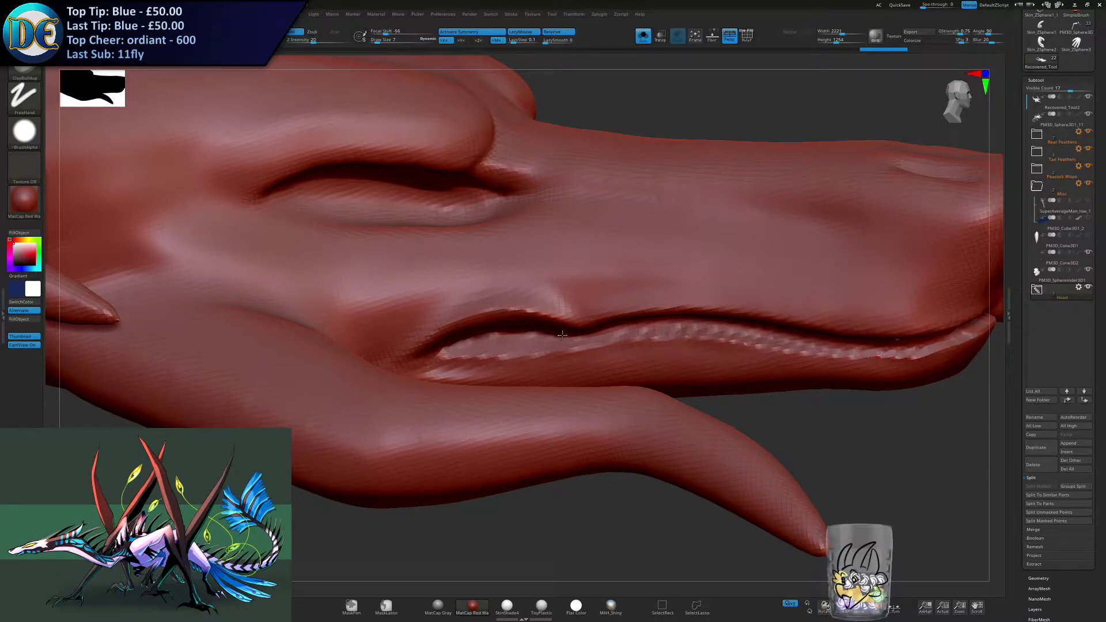
mouse_move(563, 335)
mouse_down()
mouse_move(506, 340)
mouse_move(547, 338)
mouse_up()
key(s)
click(491, 349)
right_drag(613, 332, 592, 378)
right_drag(664, 269, 619, 326)
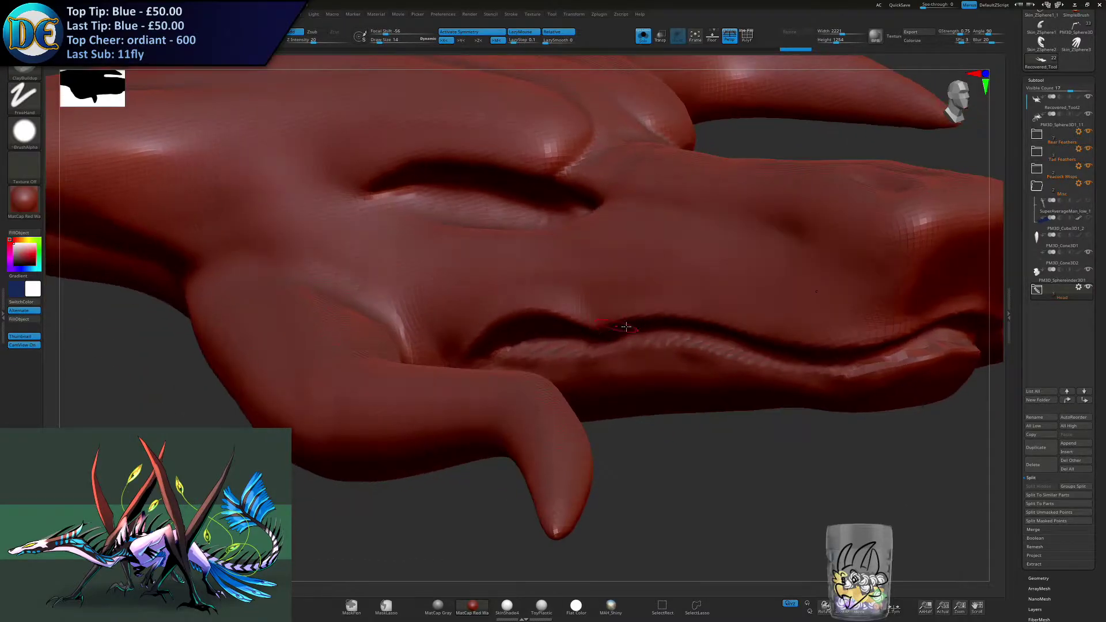
mouse_move(663, 333)
right_down()
mouse_move(667, 356)
mouse_move(552, 328)
right_up()
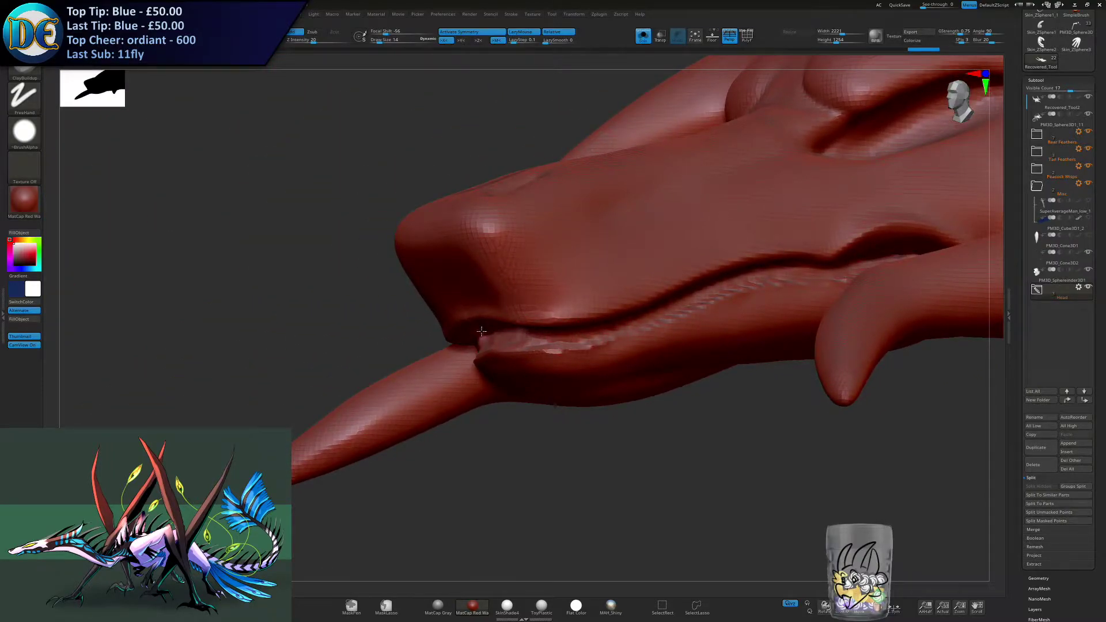
- Build up the front section of the lower lip with brush size 14, undoing the stray stroke
right_drag(482, 331, 596, 350)
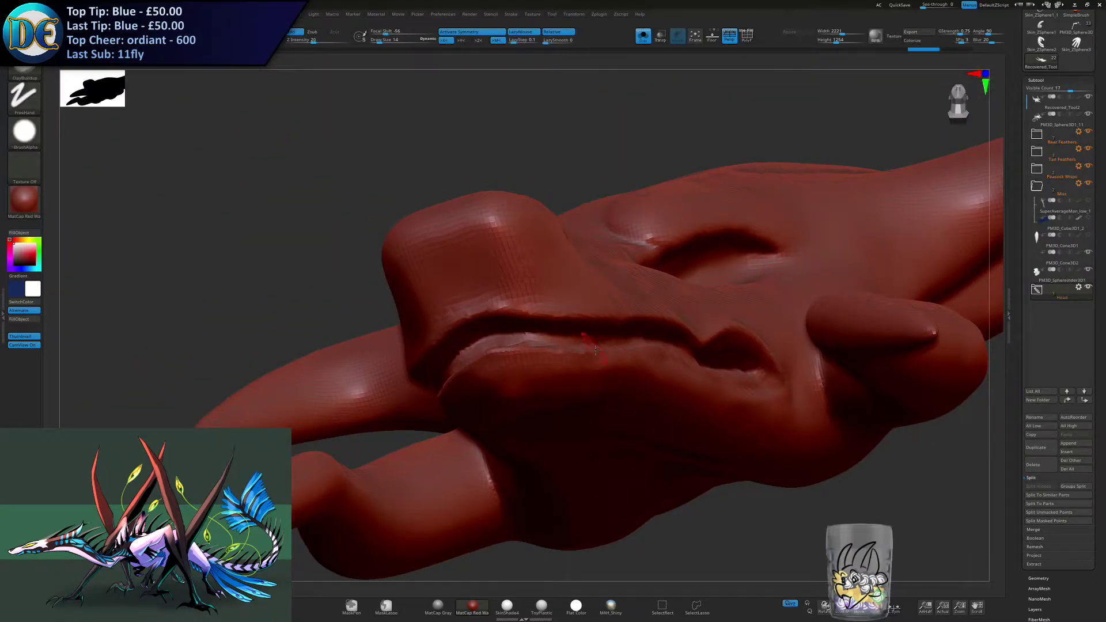
drag(477, 342, 531, 337)
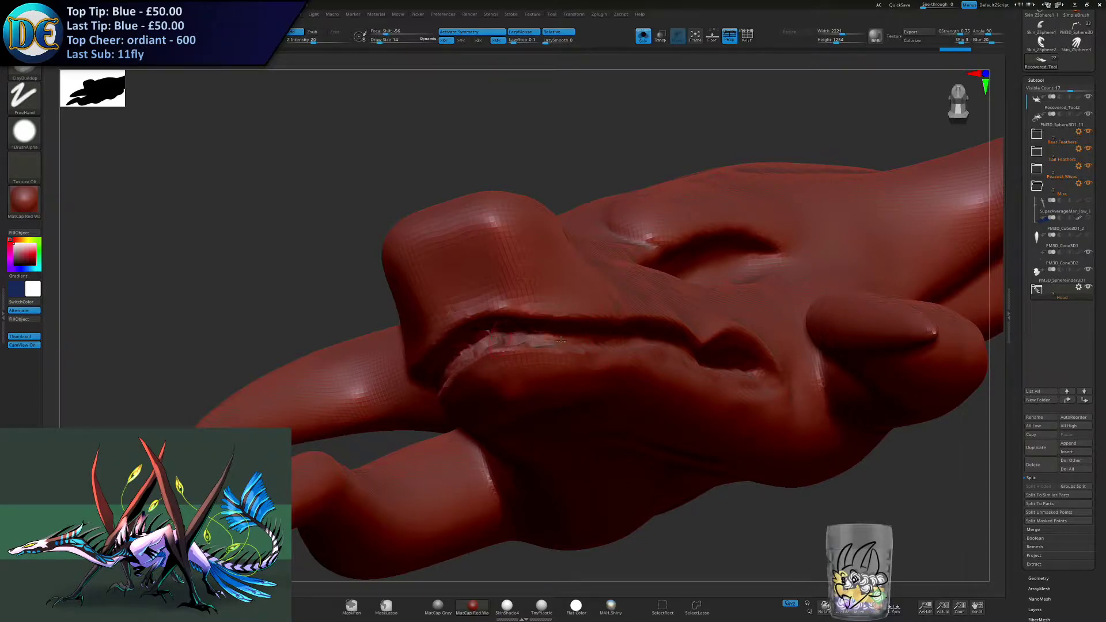
right_drag(599, 327, 549, 339)
key(ctrl+z)
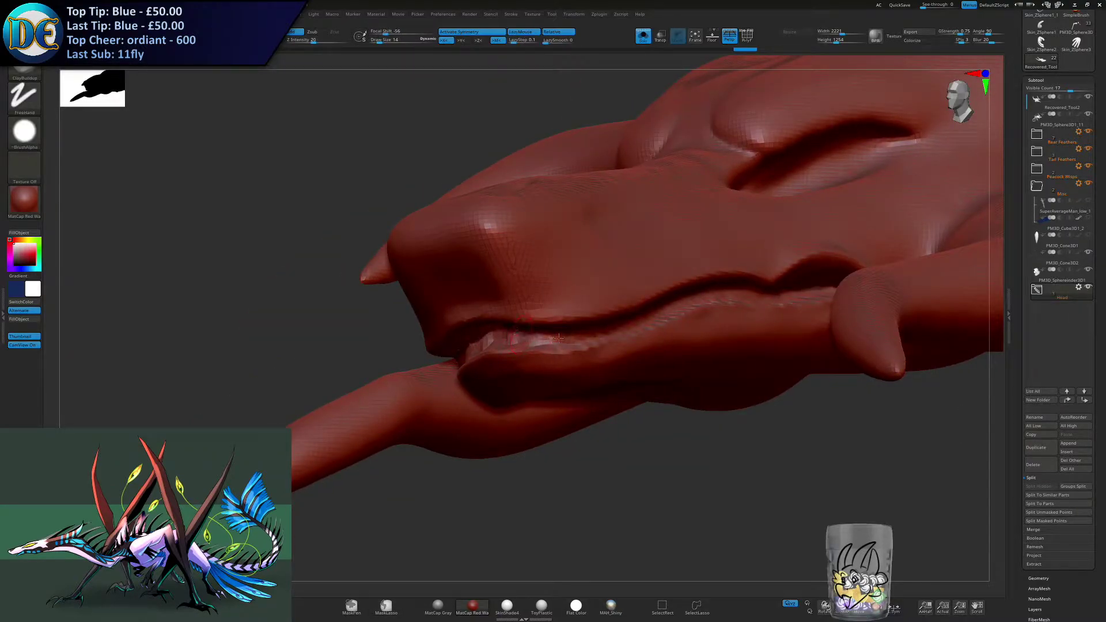
drag(599, 339, 601, 340)
right_drag(602, 340, 592, 337)
drag(644, 325, 750, 297)
ctrl+drag(353, 358, 350, 302)
right_drag(351, 311, 385, 330)
- Rework and smooth the lip surface at the front of the lower jaw
key(1)
click(473, 422)
mouse_move(472, 403)
right_down()
mouse_move(500, 385)
mouse_move(497, 335)
right_up()
drag(518, 336, 482, 349)
drag(558, 337, 476, 367)
right_drag(541, 340, 574, 346)
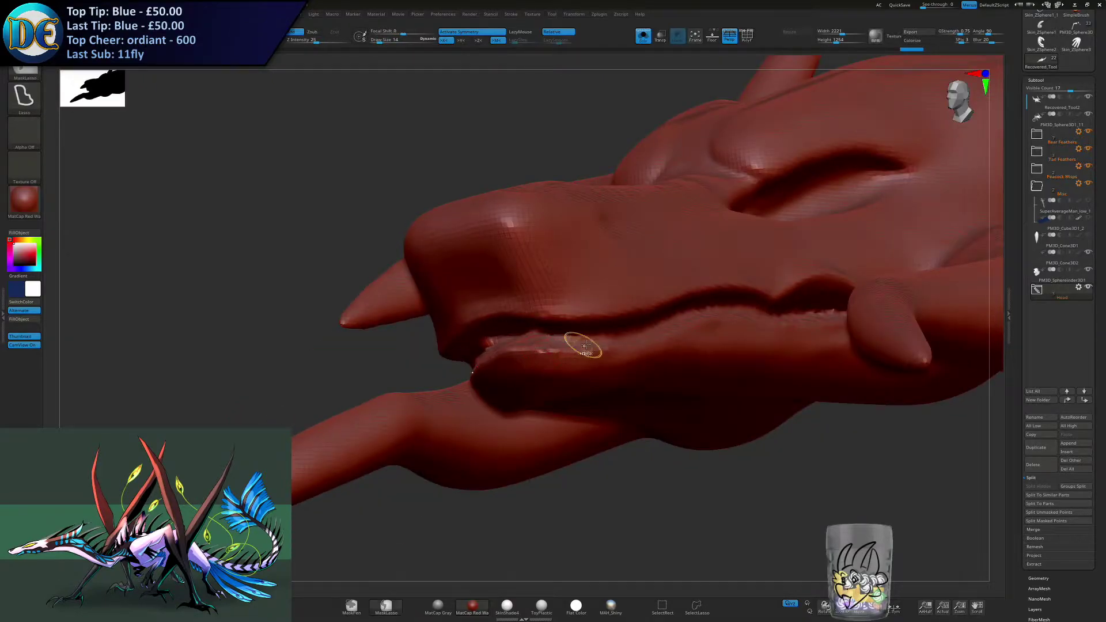
drag(666, 322, 477, 360)
key(1)
click(474, 407)
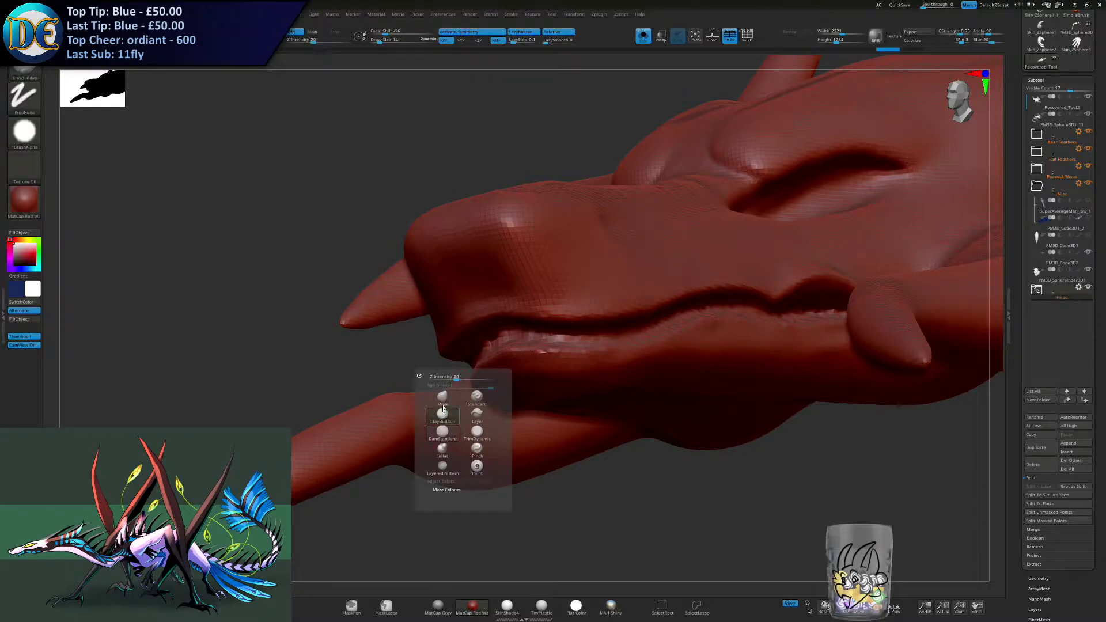
- Try strokes along the front of the lower lip with a smaller brush, then undo the last three changes
right_drag(520, 333, 312, 312)
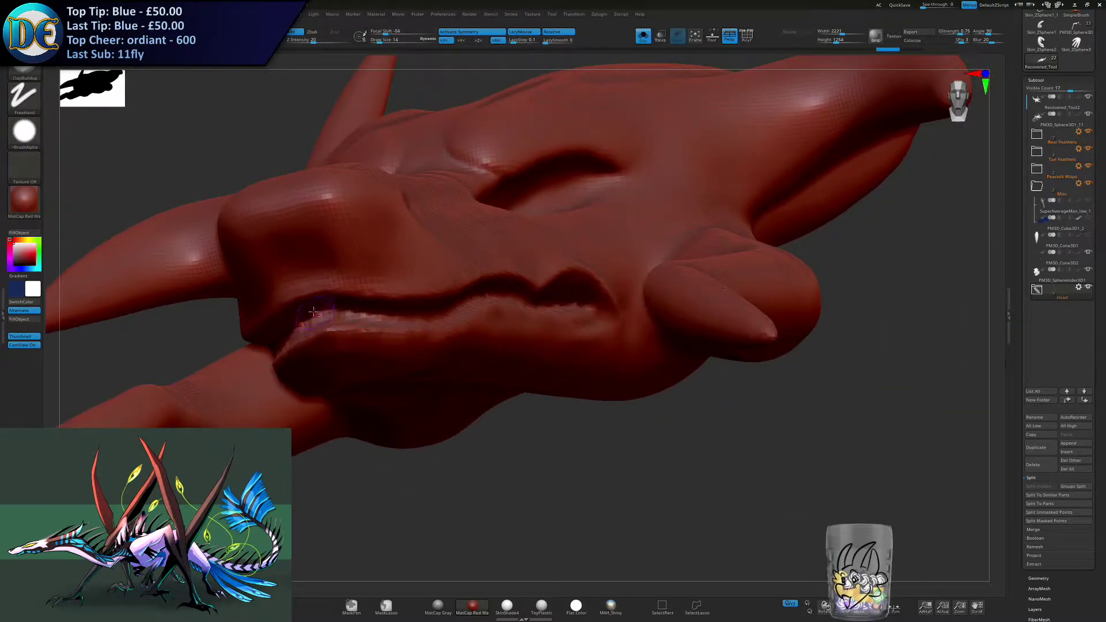
mouse_move(345, 312)
mouse_down()
mouse_move(309, 317)
mouse_move(405, 316)
mouse_up()
key(s)
right_drag(323, 318, 386, 321)
mouse_move(414, 311)
mouse_down()
mouse_move(358, 317)
mouse_move(443, 316)
mouse_up()
key(ctrl+z)
key(ctrl+z)
key(ctrl+z)
key(ctrl+z)
key(ctrl+z)
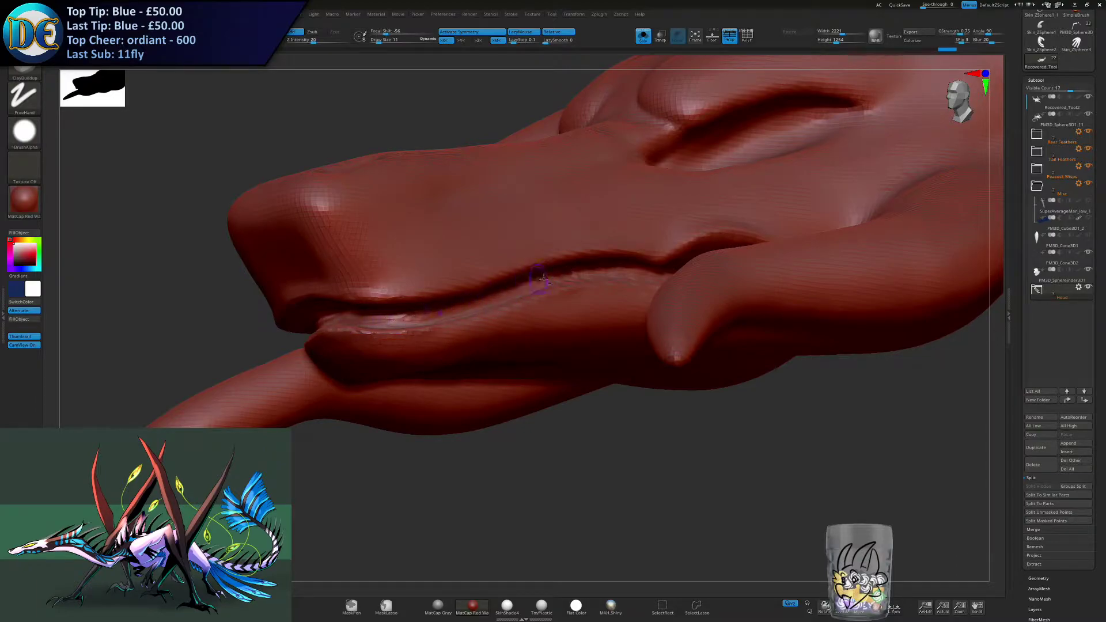
- Carve a thin groove along the lower lip back towards the mouth corner with brush size 11, undoing the last stroke
mouse_move(617, 303)
right_down()
mouse_move(564, 282)
mouse_move(547, 287)
right_up()
mouse_move(548, 287)
mouse_down()
mouse_move(493, 290)
mouse_move(655, 269)
mouse_up()
right_drag(611, 269, 670, 271)
drag(602, 277, 797, 268)
drag(697, 277, 785, 269)
mouse_move(719, 254)
alt+right_down()
mouse_move(666, 287)
mouse_move(560, 254)
mouse_move(661, 299)
mouse_move(626, 288)
mouse_move(619, 298)
alt+right_up()
key(ctrl+z)
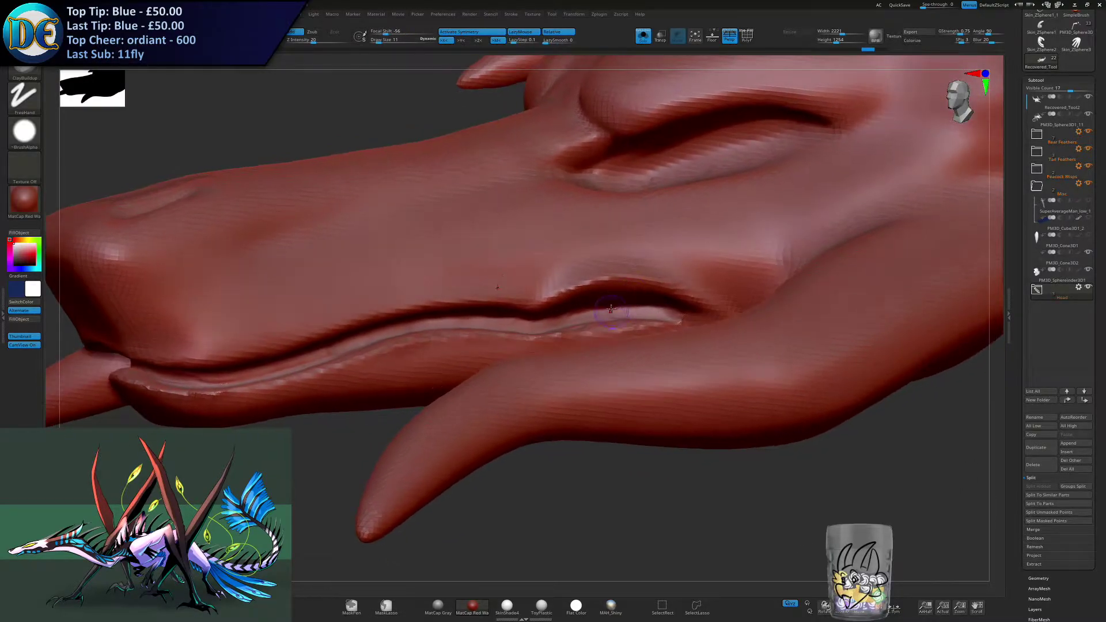
- Deepen the groove inside the mouth corner and check the lip line from the side and front
mouse_move(593, 317)
mouse_down()
mouse_move(663, 303)
mouse_move(677, 311)
mouse_up()
drag(579, 315, 612, 314)
ctrl+right_drag(605, 316, 489, 314)
mouse_move(489, 314)
right_down()
mouse_move(570, 328)
mouse_move(579, 341)
mouse_move(582, 329)
right_up()
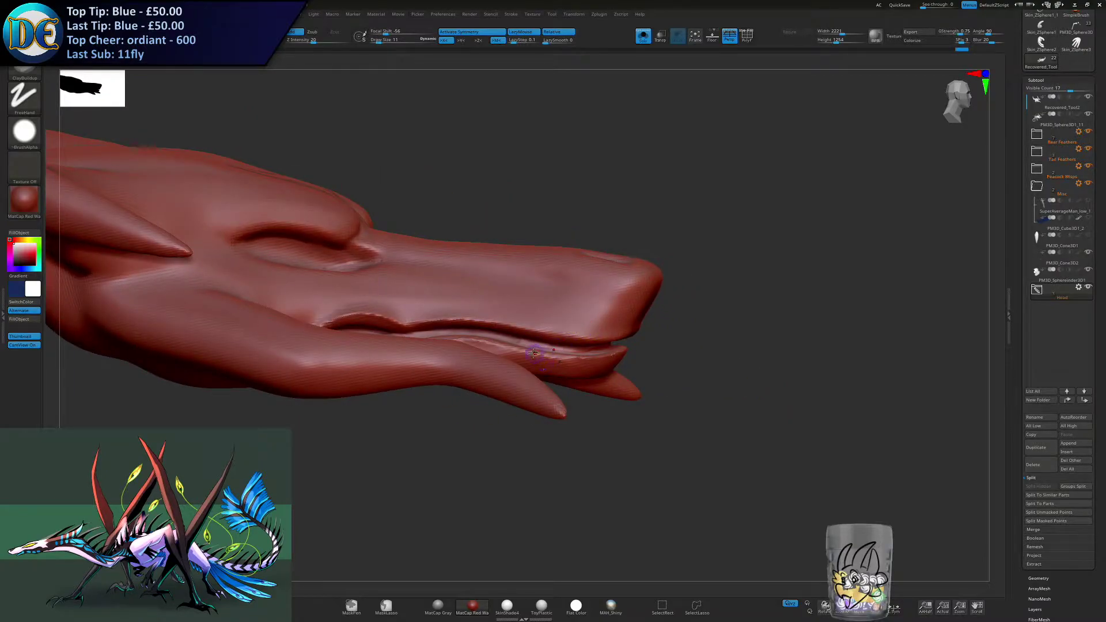
mouse_move(549, 337)
right_down()
mouse_move(444, 338)
mouse_move(507, 322)
right_up()
right_drag(622, 314, 403, 334)
mouse_move(403, 334)
right_down()
mouse_move(335, 346)
mouse_move(578, 282)
right_up()
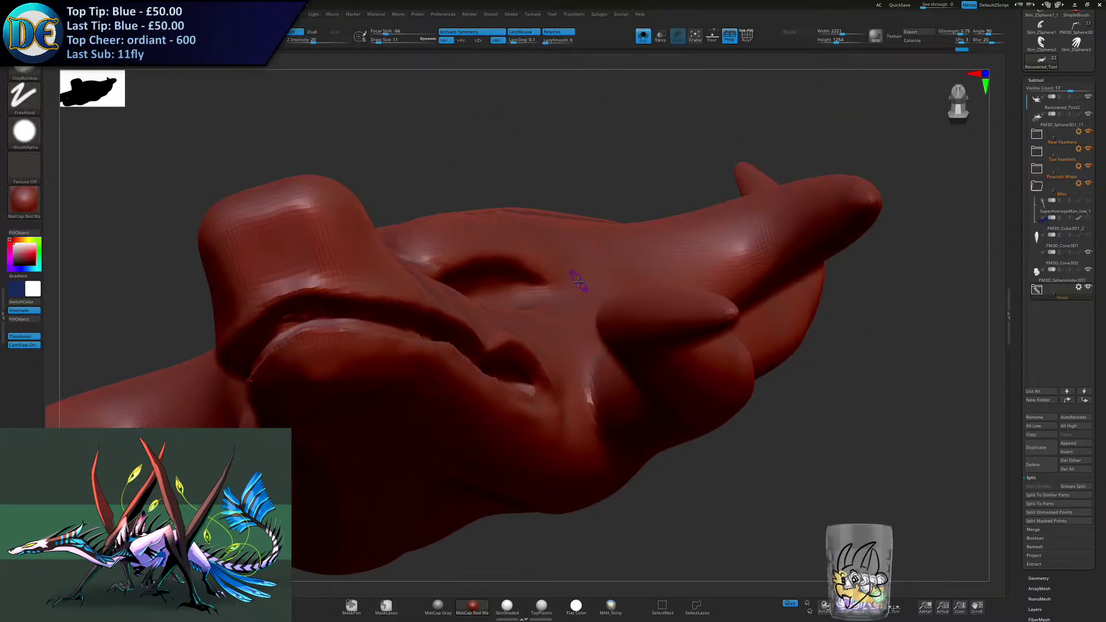
- Reduce the brush size and refine the lower lip groove towards the front, undoing the last change
mouse_move(369, 303)
alt+right_down()
mouse_move(454, 309)
mouse_move(445, 329)
alt+right_up()
key(s)
mouse_move(443, 330)
mouse_down()
mouse_move(487, 336)
mouse_move(516, 324)
mouse_up()
mouse_move(516, 325)
right_down()
mouse_move(500, 369)
mouse_move(487, 358)
right_up()
key(s)
mouse_move(485, 341)
mouse_down()
mouse_move(421, 332)
mouse_move(519, 327)
mouse_up()
right_drag(553, 306, 496, 322)
drag(496, 327, 588, 302)
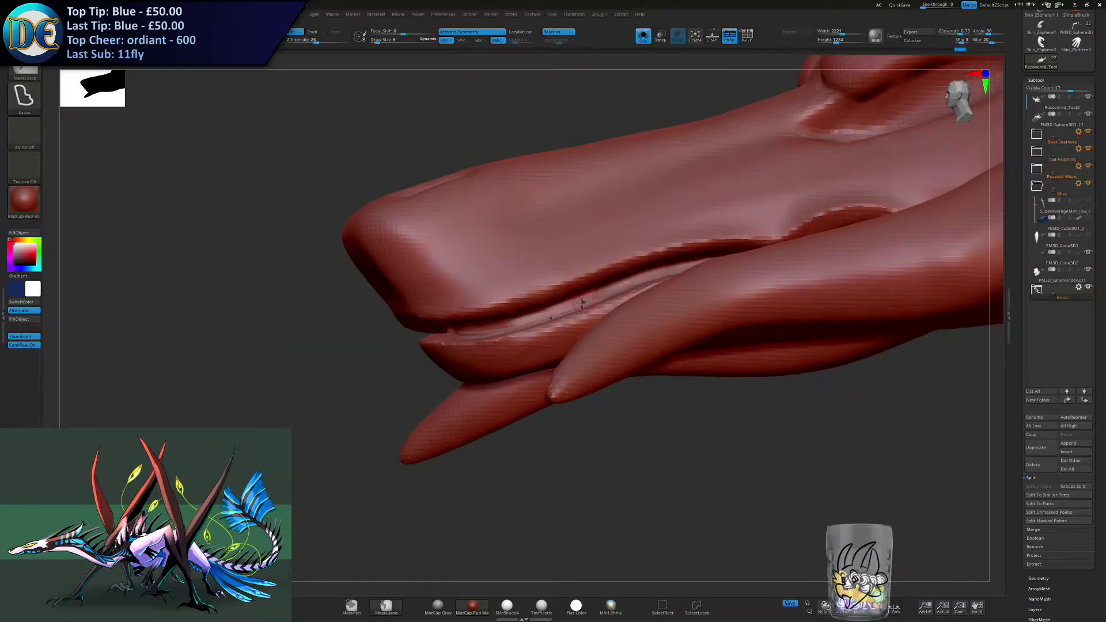
key(ctrl+z)
- Sharpen the groove between the lip edges along the whole mouth line with a fine brush
right_drag(536, 300, 550, 314)
mouse_move(517, 331)
mouse_down()
mouse_move(612, 288)
mouse_move(799, 258)
mouse_up()
right_drag(799, 257, 608, 297)
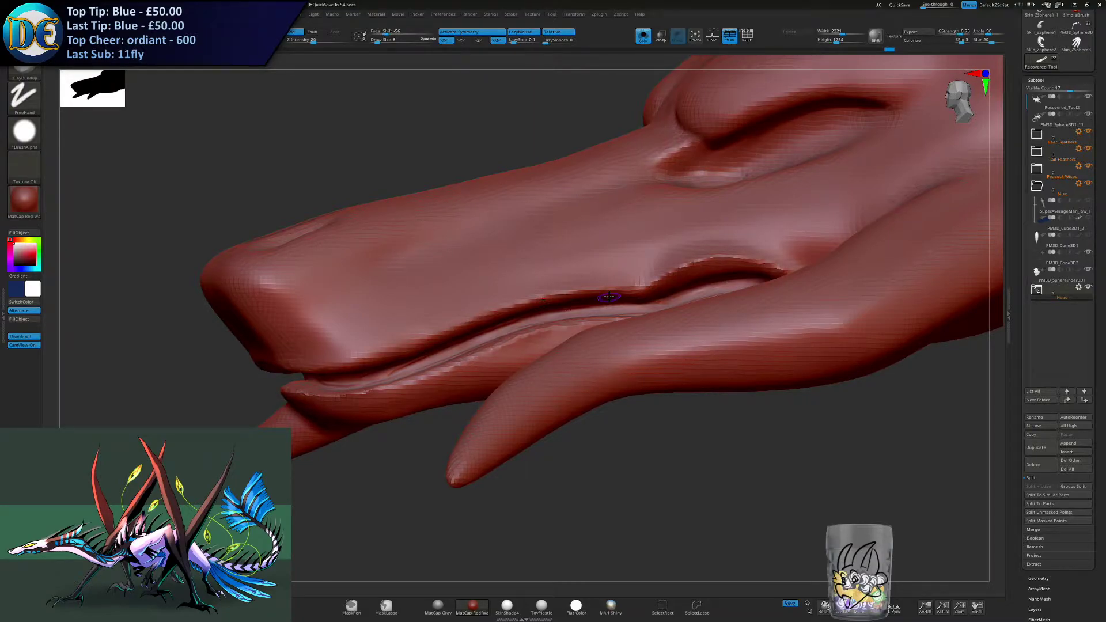
right_drag(551, 347, 583, 275)
right_drag(496, 239, 675, 271)
drag(646, 326, 731, 302)
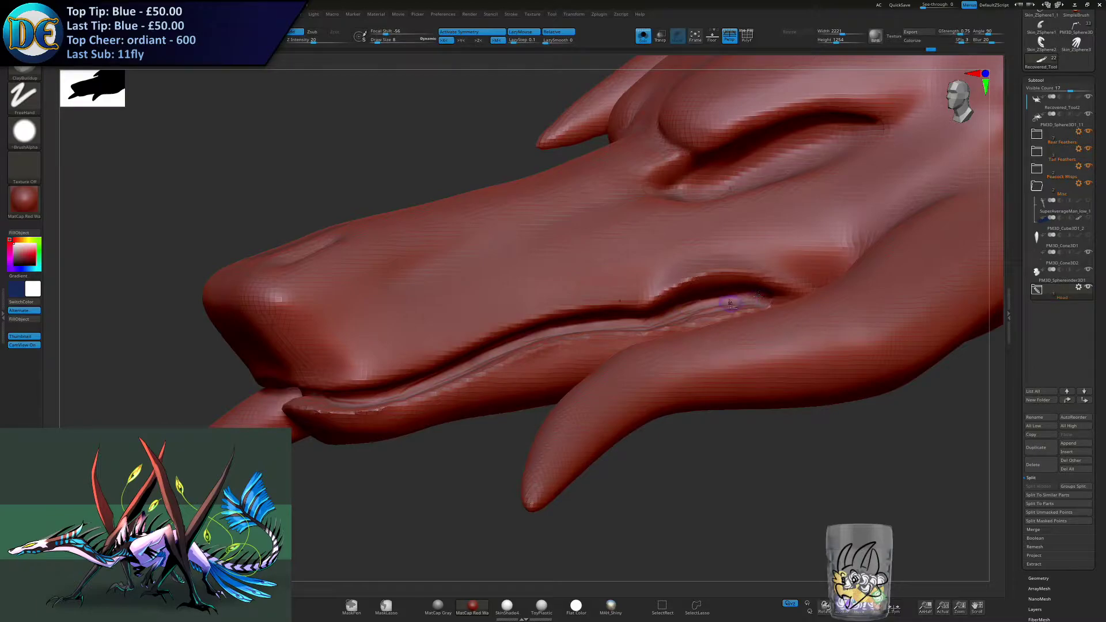
right_drag(730, 302, 513, 382)
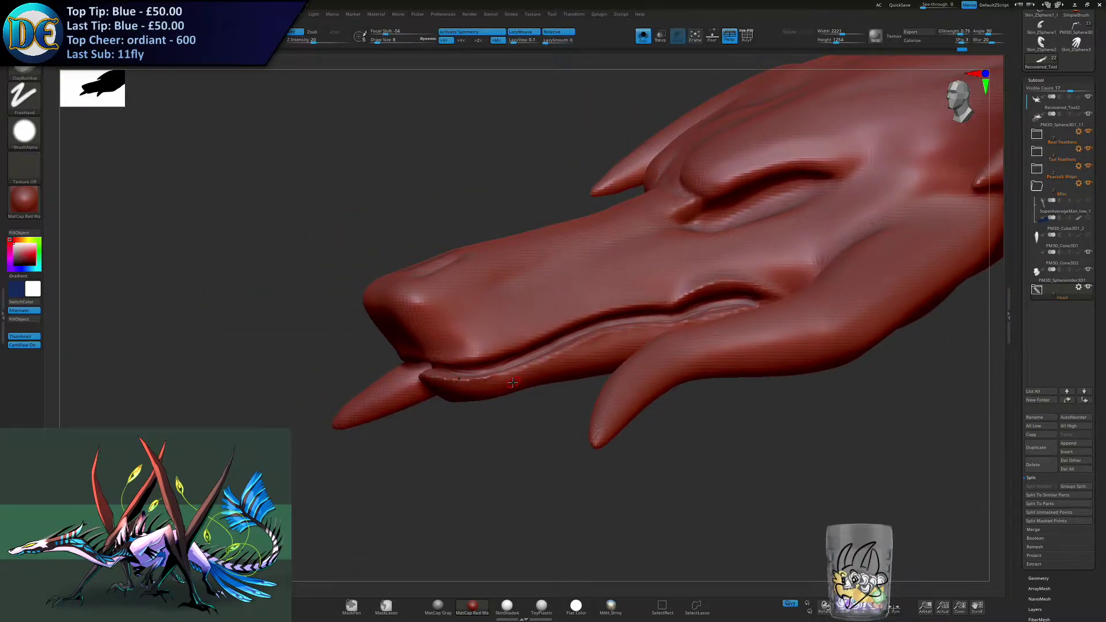
- Switch to the Standard brush at size 11 and shape the upper lip edge beneath the nose
right_drag(382, 438, 212, 313)
key(b)
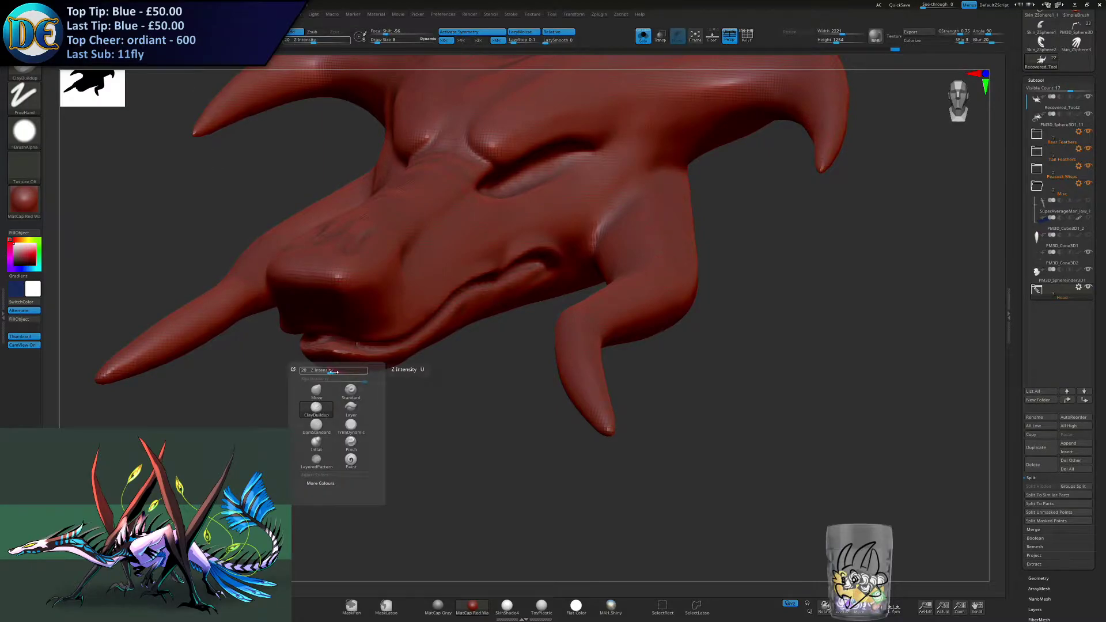
click(351, 390)
right_drag(452, 417, 475, 328)
key(s)
click(384, 343)
mouse_move(337, 273)
mouse_down()
mouse_move(320, 276)
mouse_move(398, 283)
mouse_up()
mouse_move(394, 284)
right_down()
mouse_move(338, 306)
mouse_move(399, 276)
right_up()
drag(334, 270, 403, 283)
- Raise the upper and lower lip edges along the side of the mouth with the Standard brush
right_drag(446, 290, 420, 295)
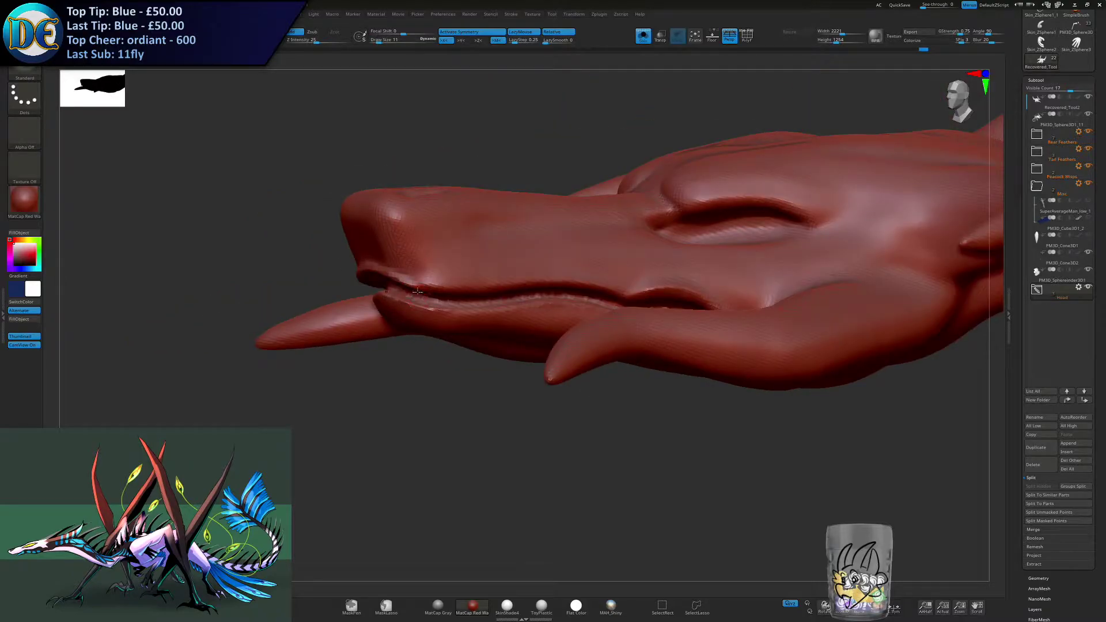
mouse_move(467, 294)
mouse_down()
mouse_move(429, 285)
mouse_move(432, 305)
mouse_move(421, 293)
mouse_move(478, 281)
mouse_up()
right_drag(500, 283, 371, 295)
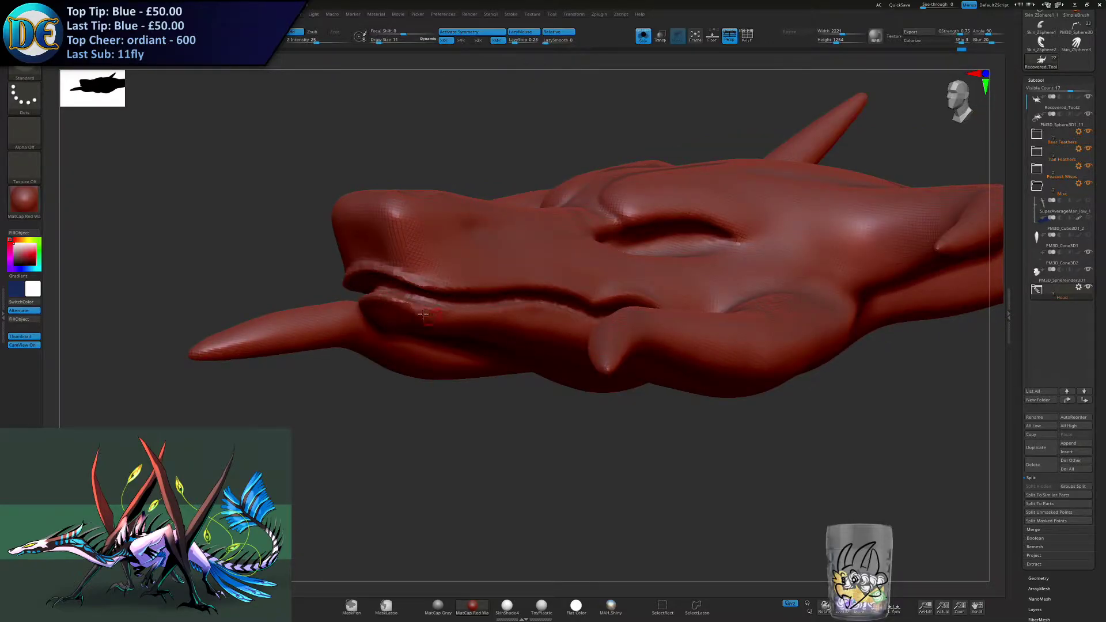
right_drag(452, 316, 466, 351)
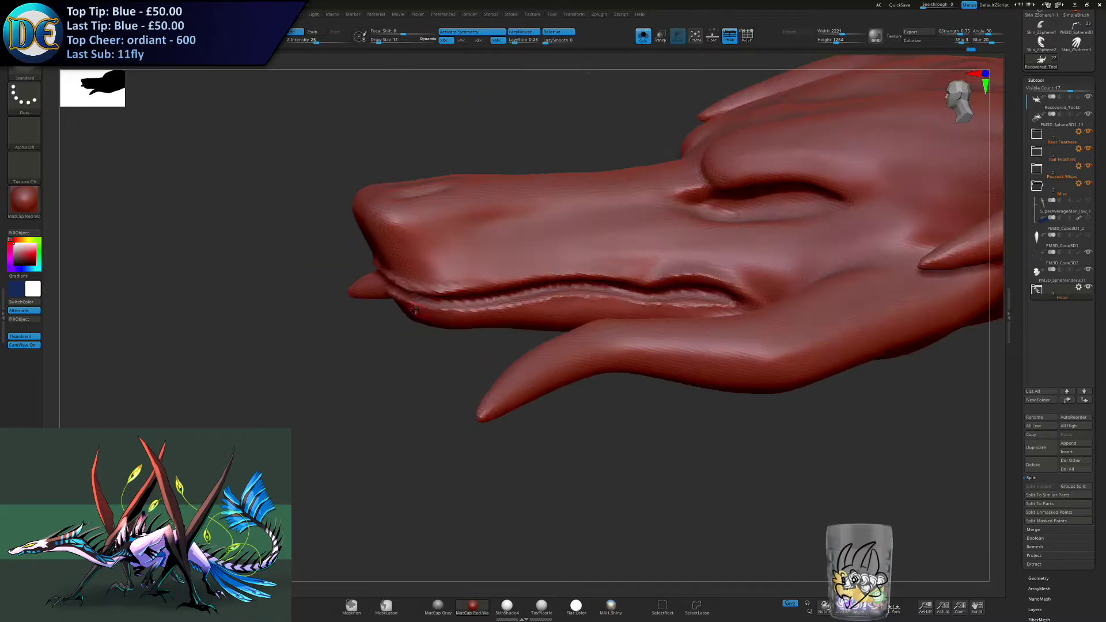
drag(425, 313, 496, 311)
- Touch up the lips at the front of the snout and check the whole head's shape
ctrl+drag(424, 420, 429, 477)
mouse_move(429, 477)
ctrl+right_down()
mouse_move(409, 405)
mouse_move(462, 404)
mouse_move(447, 382)
ctrl+right_up()
right_drag(333, 284, 288, 285)
shift+drag(258, 272, 345, 284)
shift+drag(402, 312, 430, 312)
mouse_move(565, 323)
right_down()
mouse_move(484, 326)
mouse_move(455, 311)
mouse_move(465, 223)
right_up()
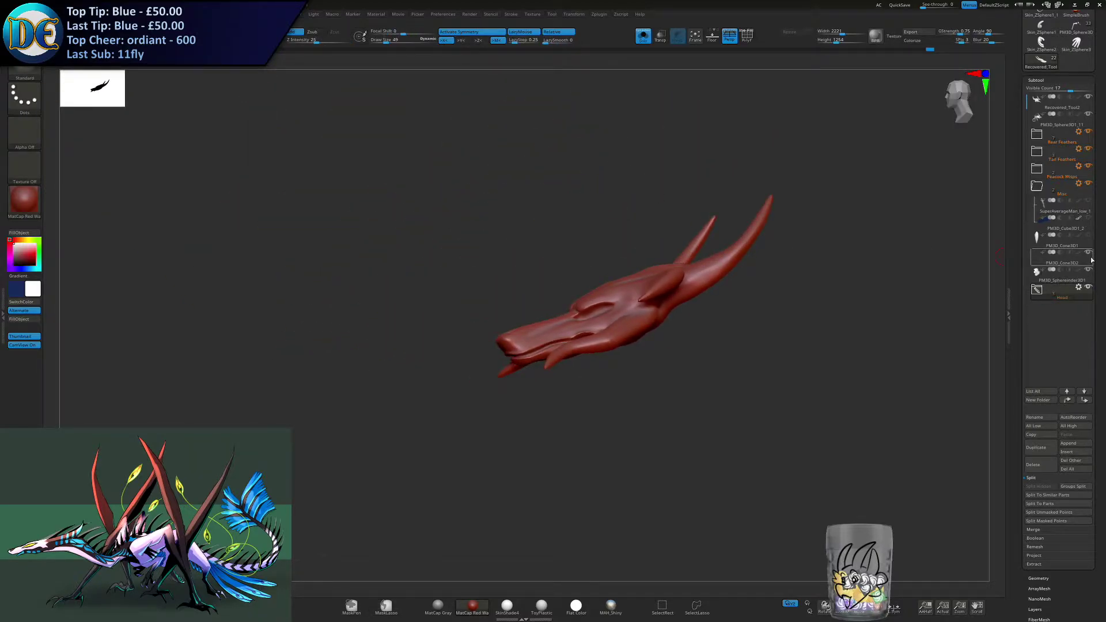
- Select the claw subtool PM3D_Cone3D1, show the whole model again, and move the claw to the front side of the upper jaw
click(1054, 239)
key(w)
click(645, 37)
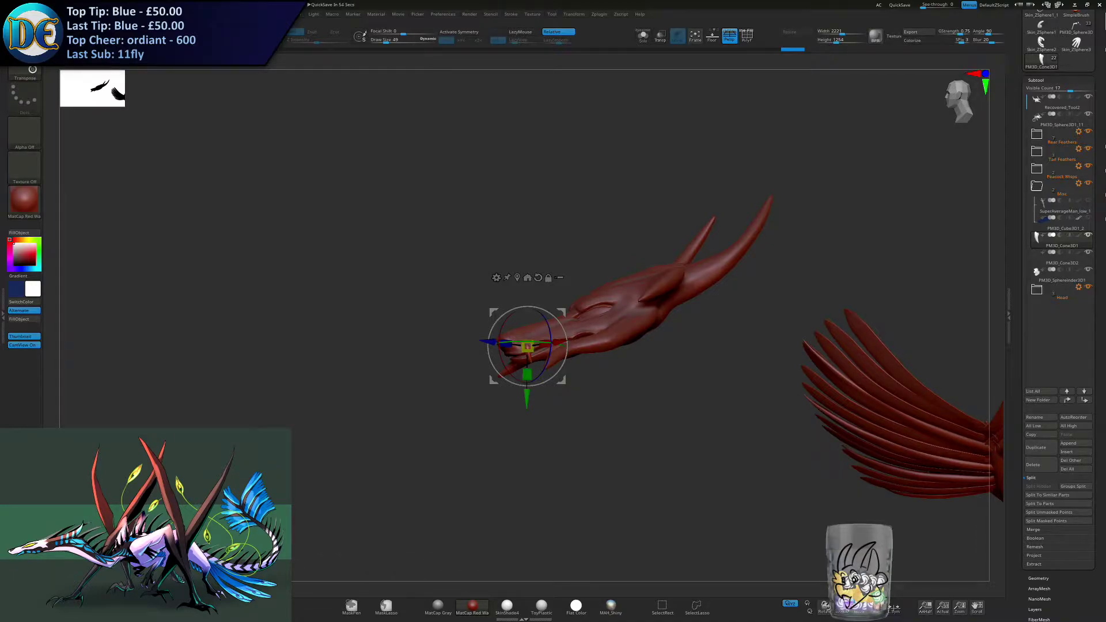
drag(589, 435, 651, 323)
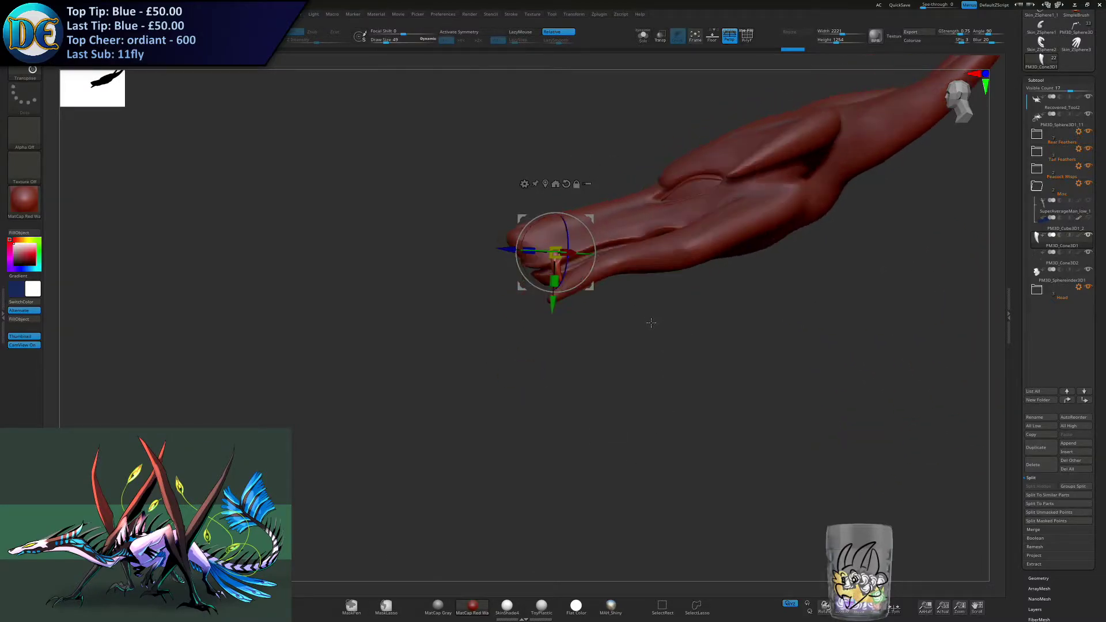
drag(590, 221, 566, 233)
ctrl+right_drag(495, 249, 483, 294)
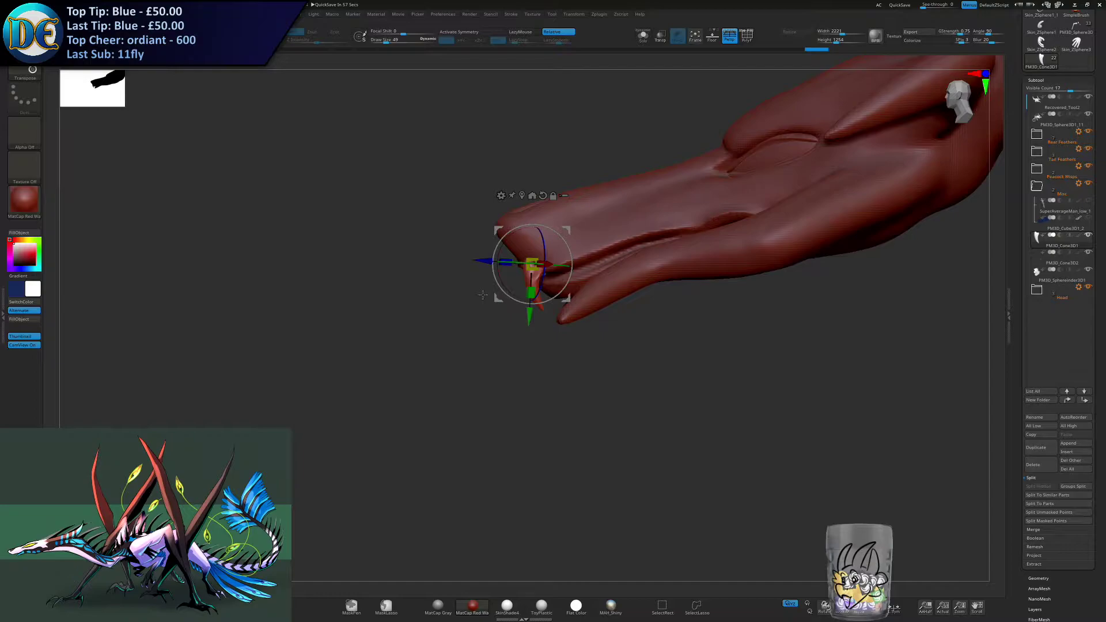
- Scale down the claw and position it under the upper lip at the side of the snout as a fang
right_drag(596, 337, 764, 328)
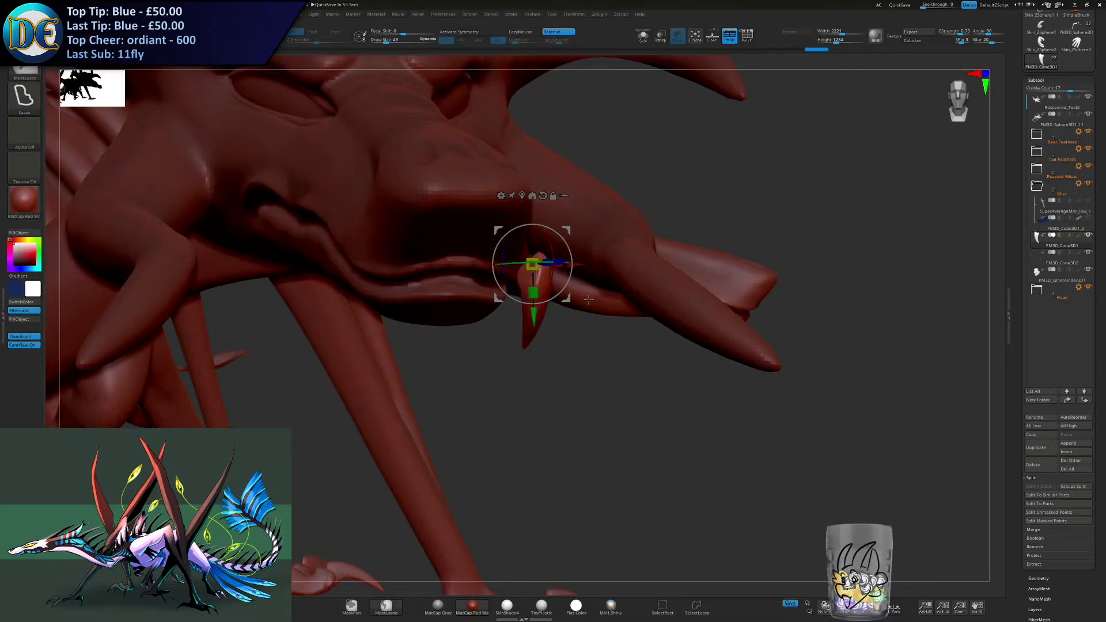
right_drag(763, 276, 557, 232)
drag(552, 231, 619, 215)
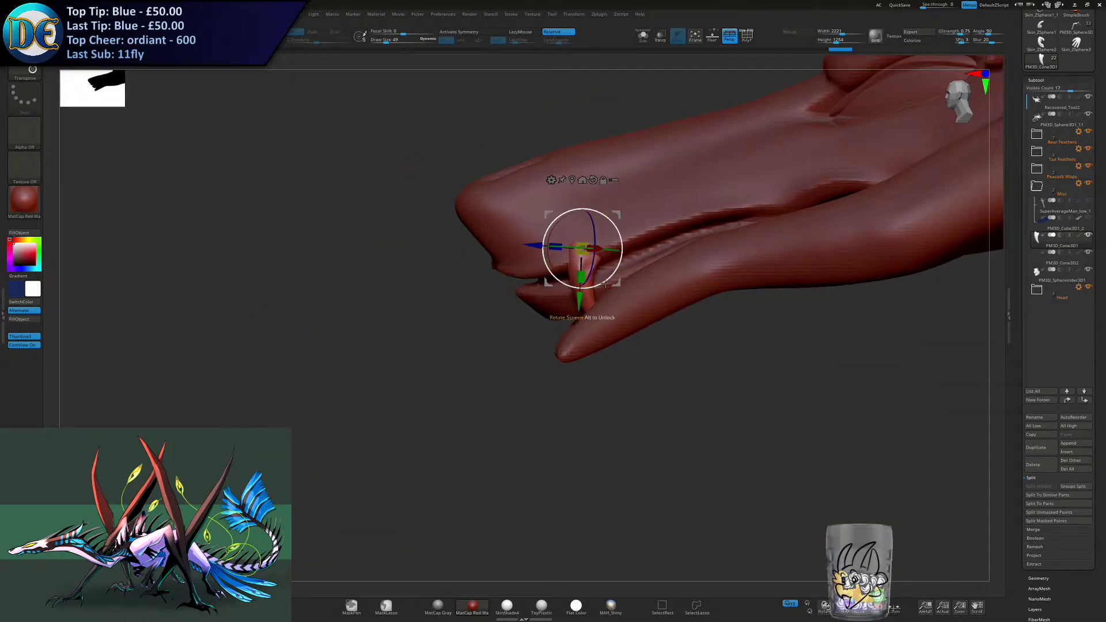
mouse_move(614, 222)
right_down()
mouse_move(638, 256)
mouse_move(548, 260)
mouse_move(616, 231)
right_up()
drag(595, 249, 589, 249)
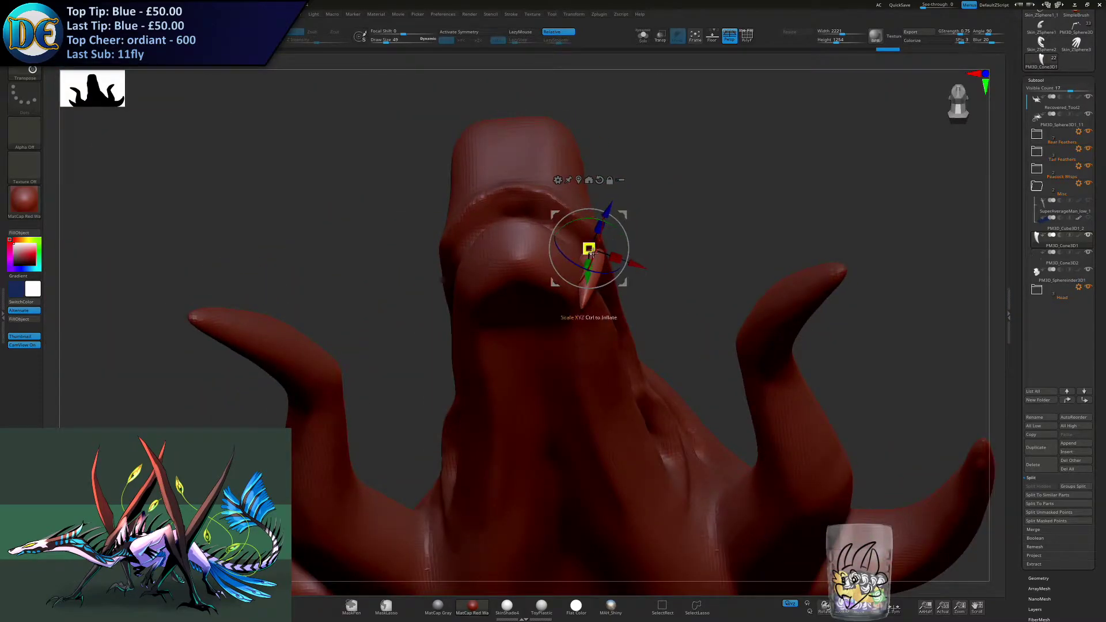
right_drag(628, 223, 602, 261)
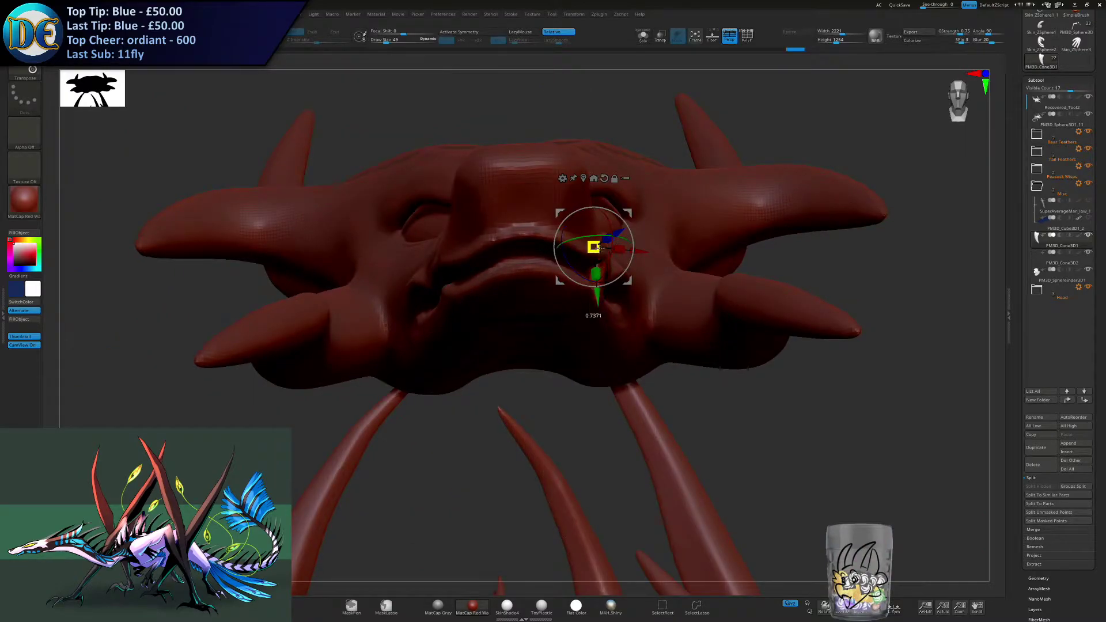
mouse_move(601, 250)
right_down()
mouse_move(575, 278)
mouse_move(602, 260)
mouse_move(601, 236)
right_up()
- Tilt the fang along the jaw and seat its root beneath the upper lip
drag(653, 221, 654, 222)
right_drag(663, 167, 674, 195)
alt+right_drag(674, 194, 616, 238)
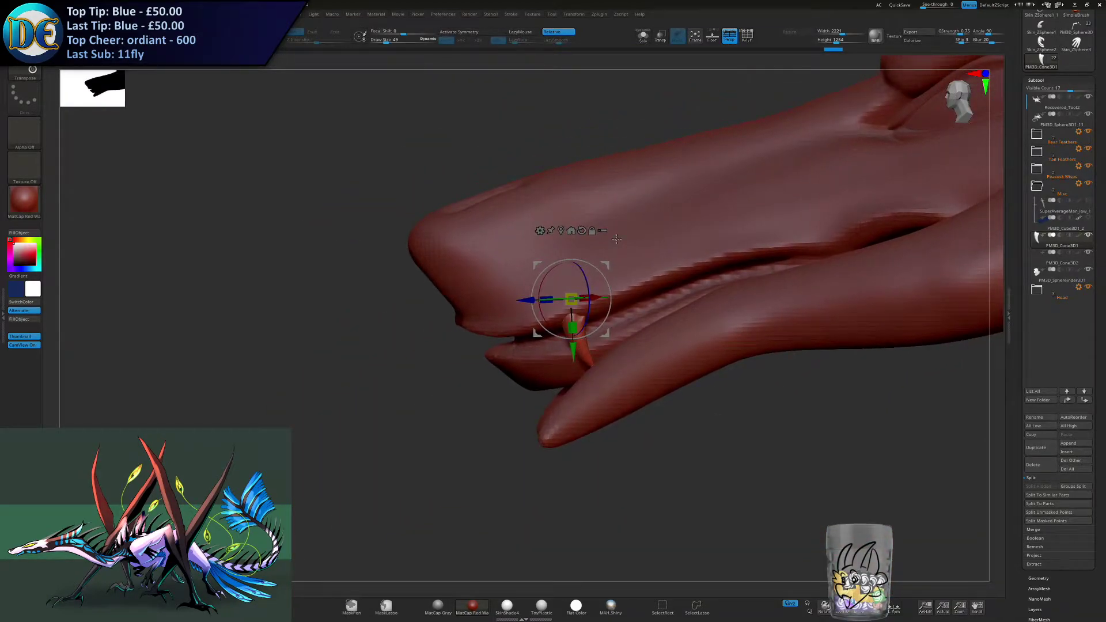
mouse_move(1061, 206)
drag(573, 308, 558, 326)
right_drag(561, 328, 598, 302)
mouse_move(581, 274)
mouse_down()
mouse_move(596, 293)
mouse_move(574, 260)
mouse_move(599, 263)
mouse_up()
right_drag(608, 284, 591, 329)
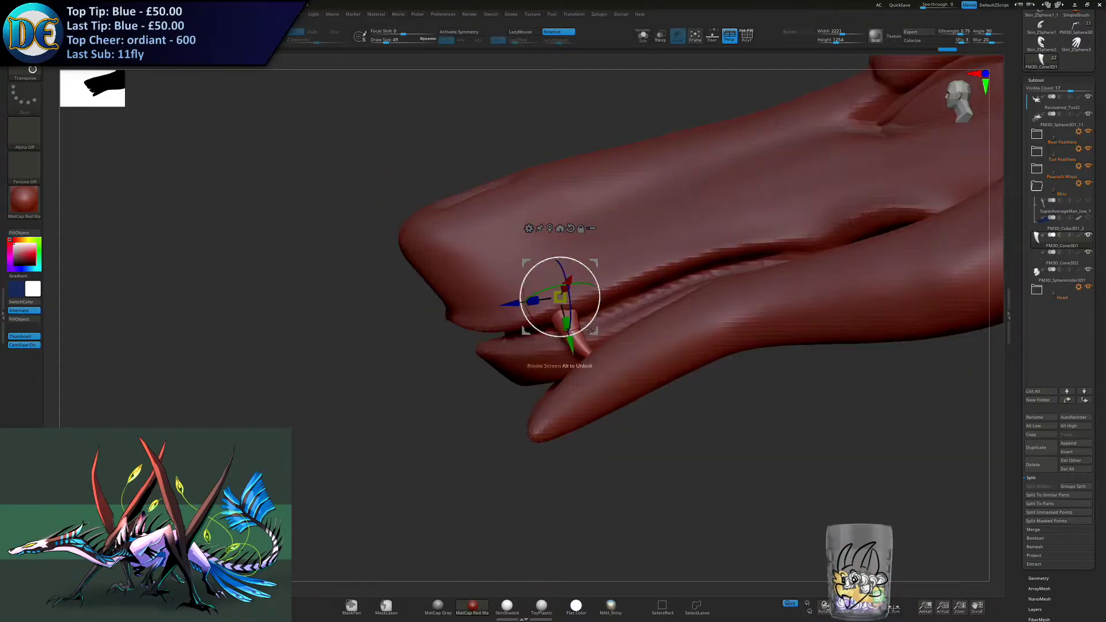
right_drag(565, 381, 435, 371)
ctrl+drag(536, 238, 567, 231)
key(ctrl+z)
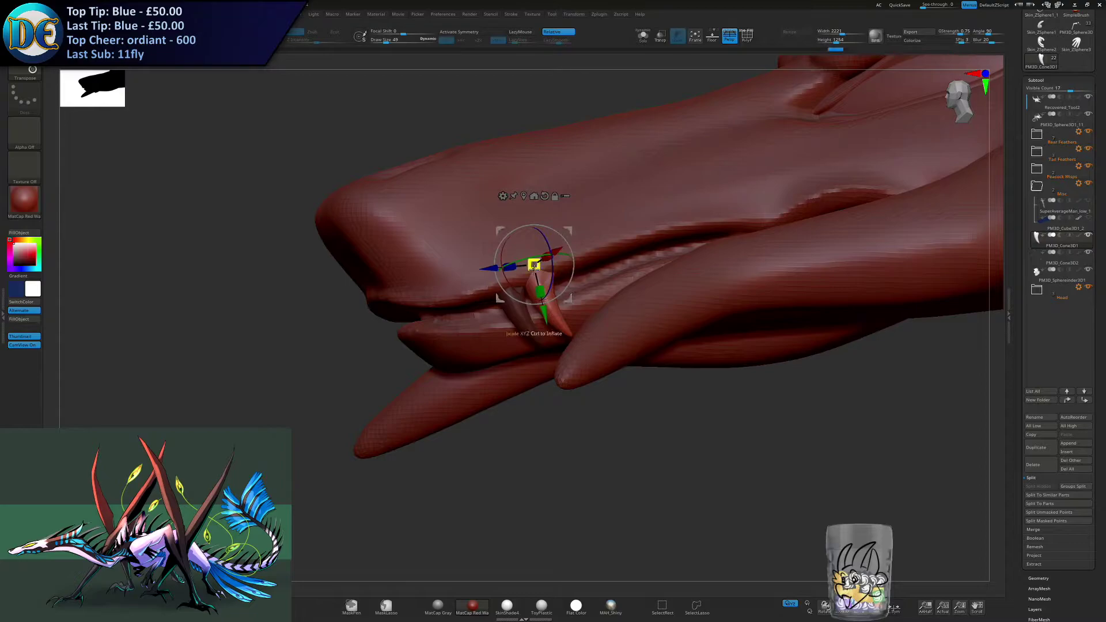
key(ctrl+z)
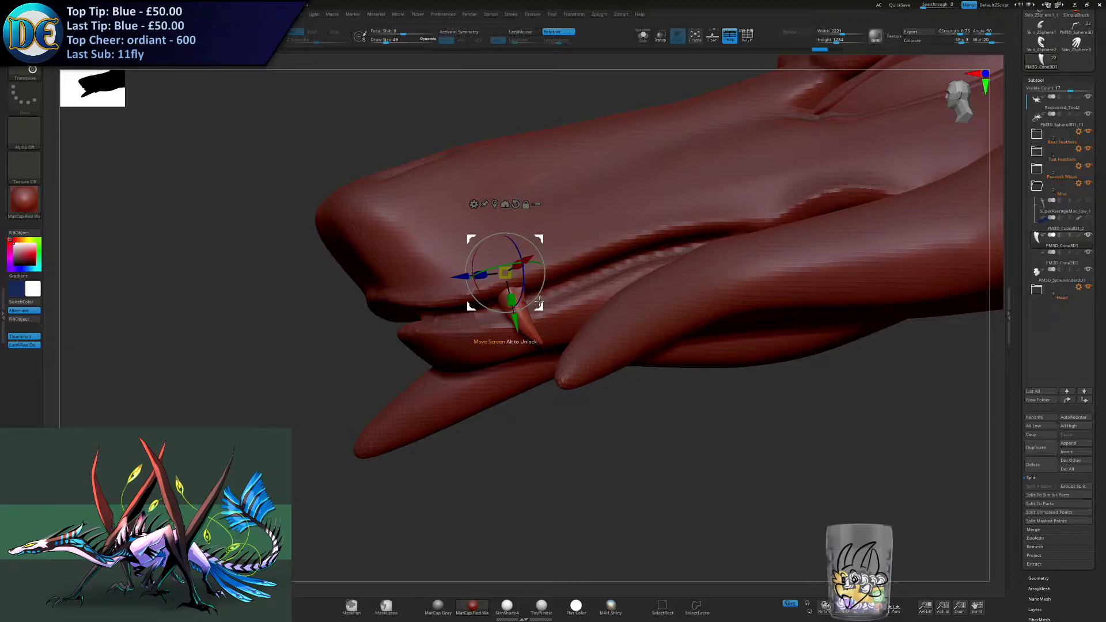
- Duplicate the fang just ahead of itself, then rotate and resize the copy as a smaller tooth under the lip
ctrl+drag(540, 238, 513, 243)
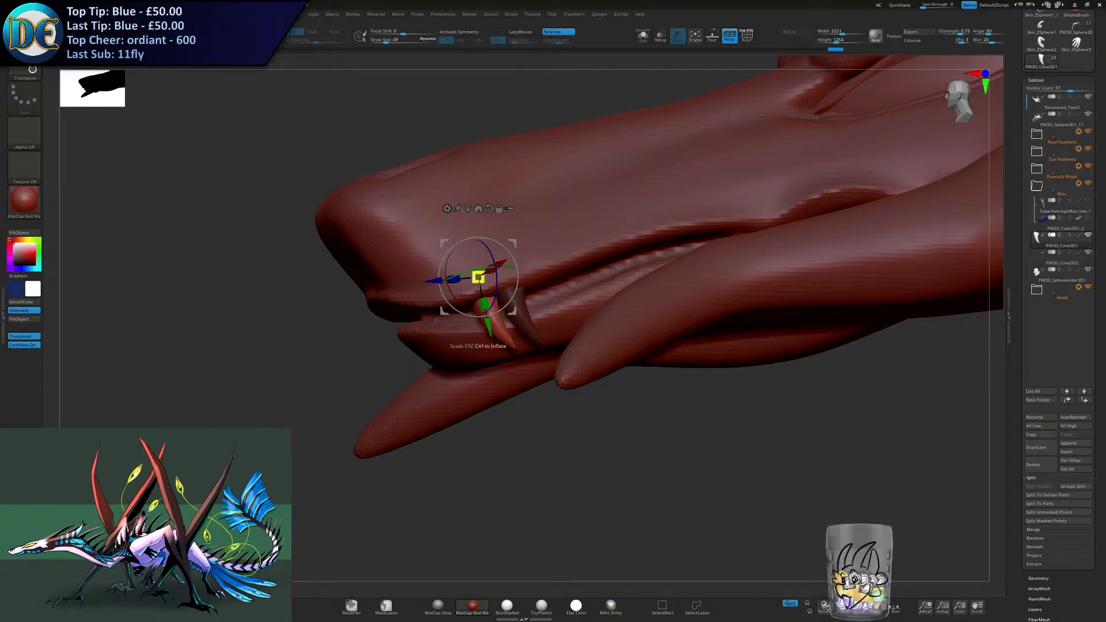
right_drag(511, 266, 536, 190)
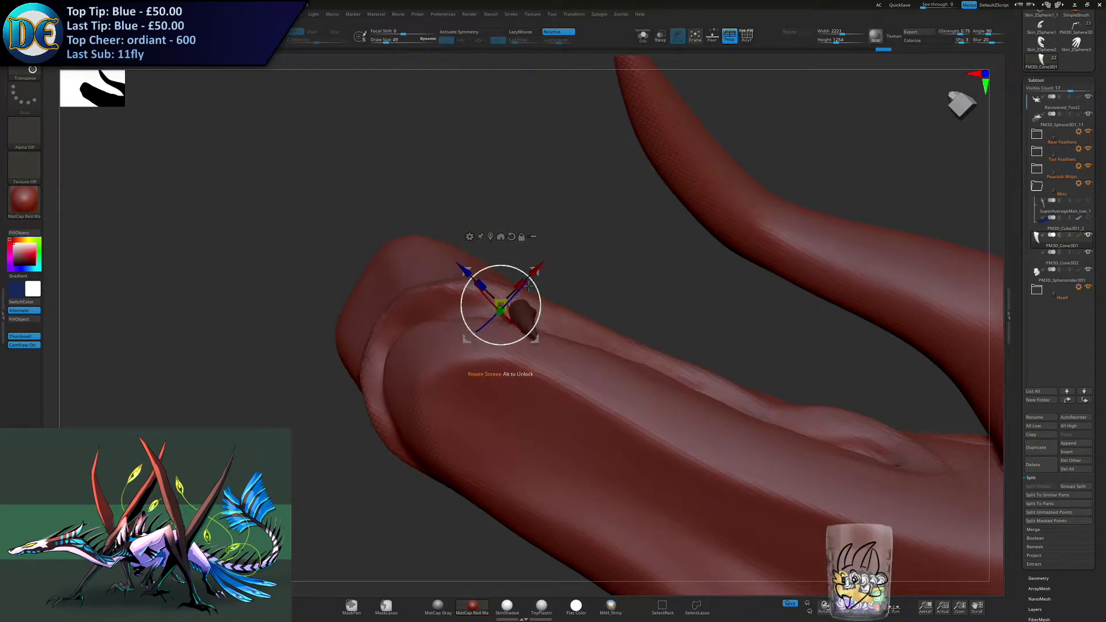
right_drag(537, 274, 503, 334)
right_drag(473, 280, 516, 255)
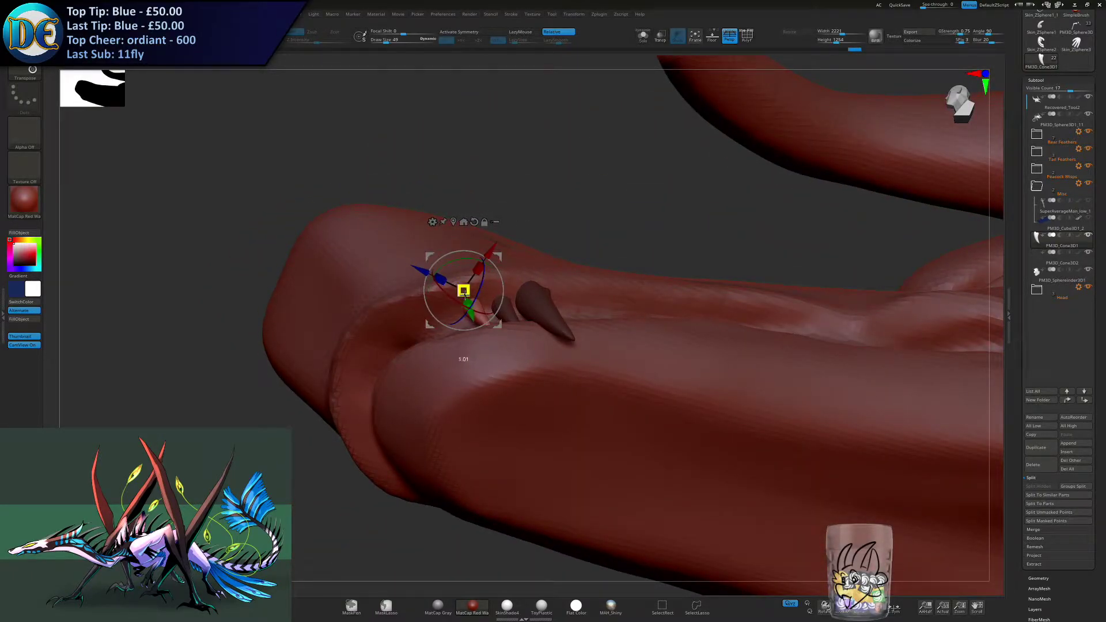
- Place further small tooth copies along the upper lip's curve from the fang to the front of the snout
right_drag(465, 293, 476, 266)
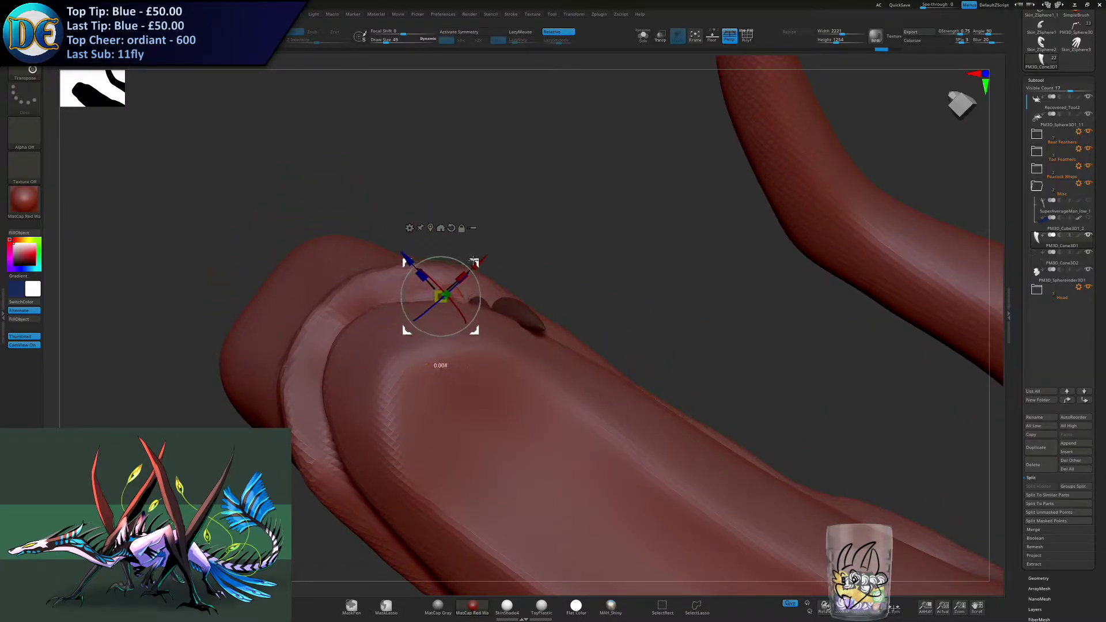
drag(473, 264, 443, 257)
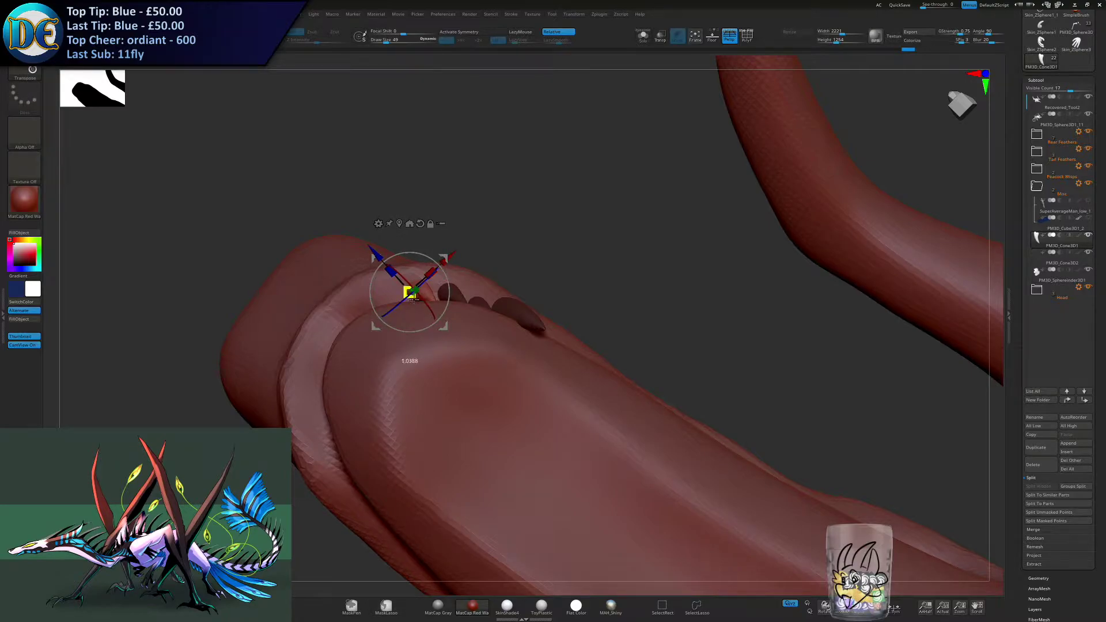
drag(412, 299, 413, 300)
right_drag(429, 297, 444, 264)
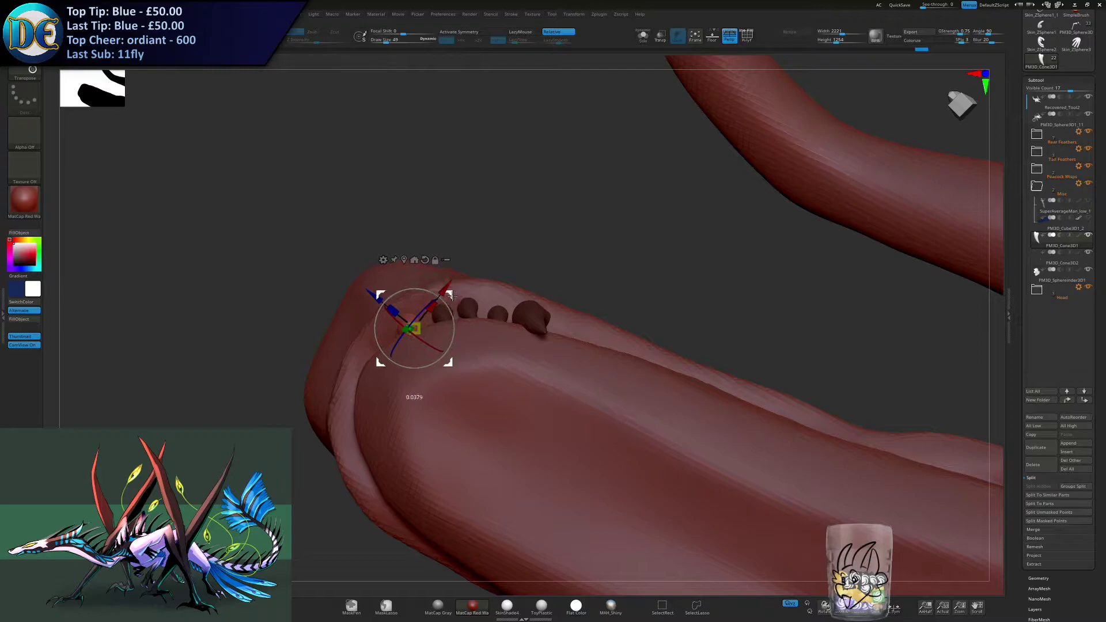
drag(434, 316, 435, 316)
mouse_move(435, 317)
right_down()
mouse_move(442, 358)
mouse_move(459, 369)
mouse_move(491, 357)
mouse_move(466, 341)
mouse_move(474, 294)
mouse_move(502, 340)
mouse_move(496, 331)
mouse_move(510, 325)
right_up()
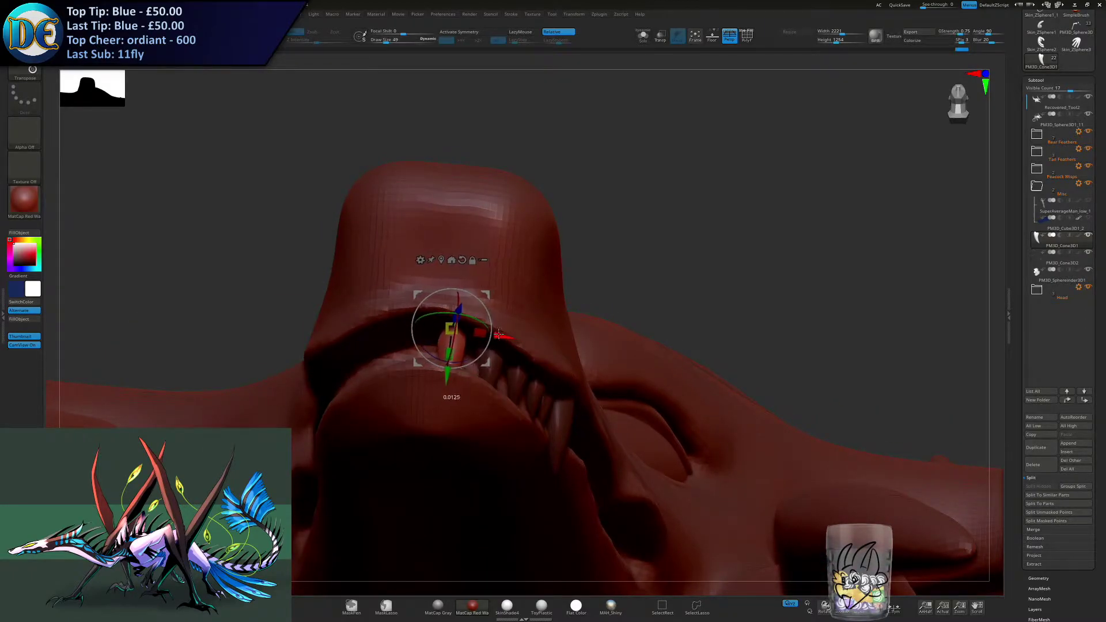
right_drag(509, 337, 540, 259)
- Duplicate small teeth behind the fang and align them with the side of the upper lip
ctrl+drag(472, 233, 604, 346)
right_drag(603, 346, 547, 249)
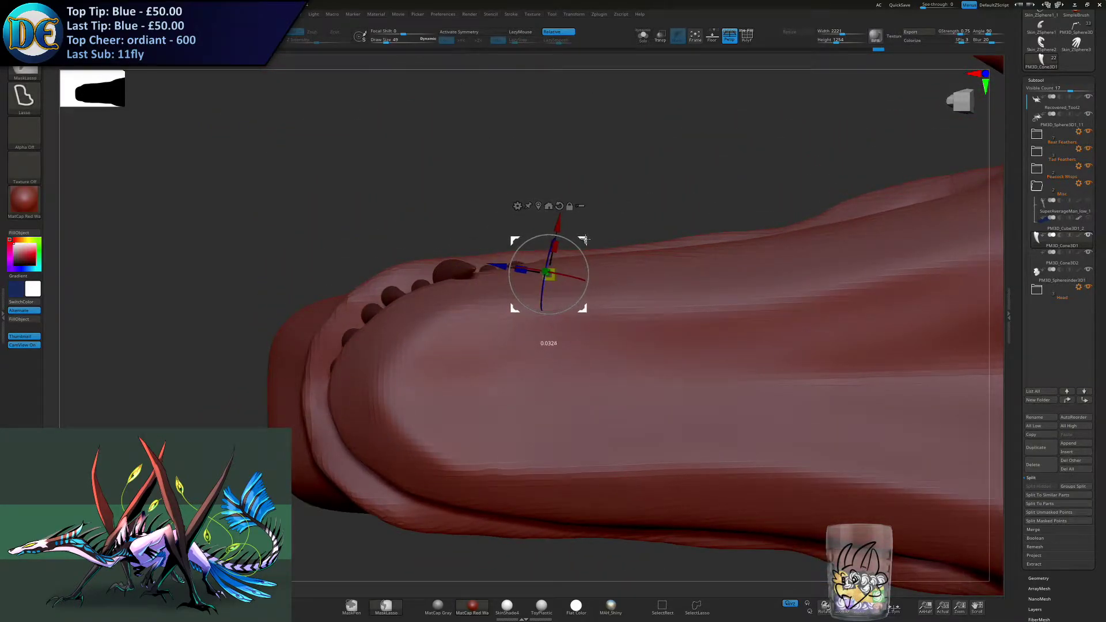
mouse_move(614, 236)
right_down()
mouse_move(622, 263)
mouse_move(617, 240)
mouse_move(648, 250)
mouse_move(602, 248)
mouse_move(617, 233)
right_up()
ctrl+drag(653, 253, 689, 275)
mouse_move(636, 223)
alt+right_down()
mouse_move(582, 247)
mouse_move(566, 323)
mouse_move(531, 322)
mouse_move(577, 325)
alt+right_up()
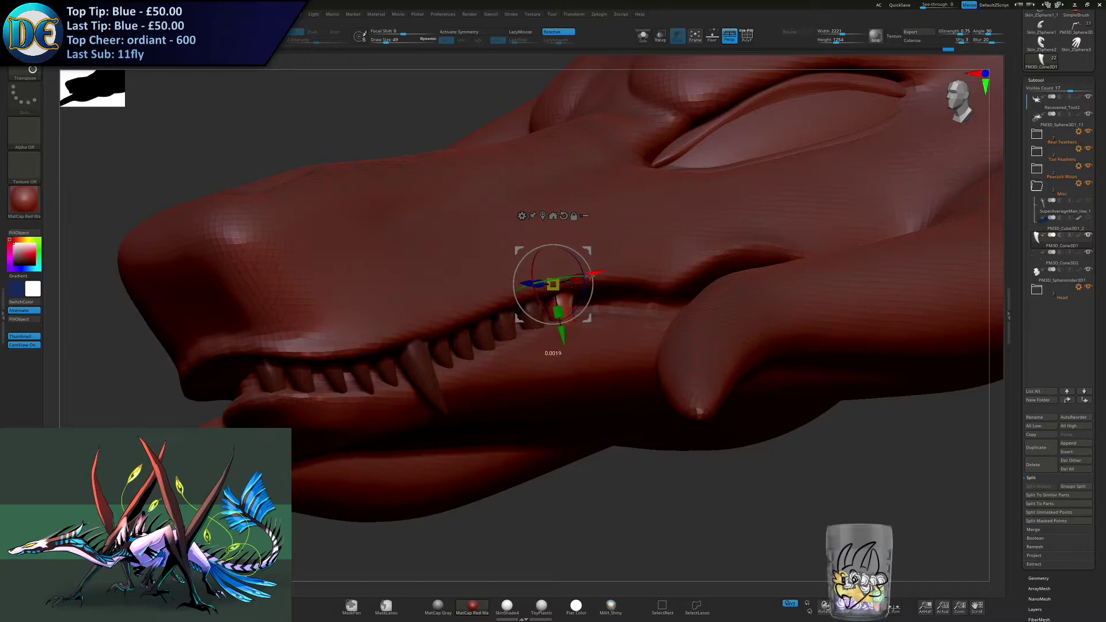
right_drag(571, 275, 579, 300)
ctrl+drag(579, 279, 589, 279)
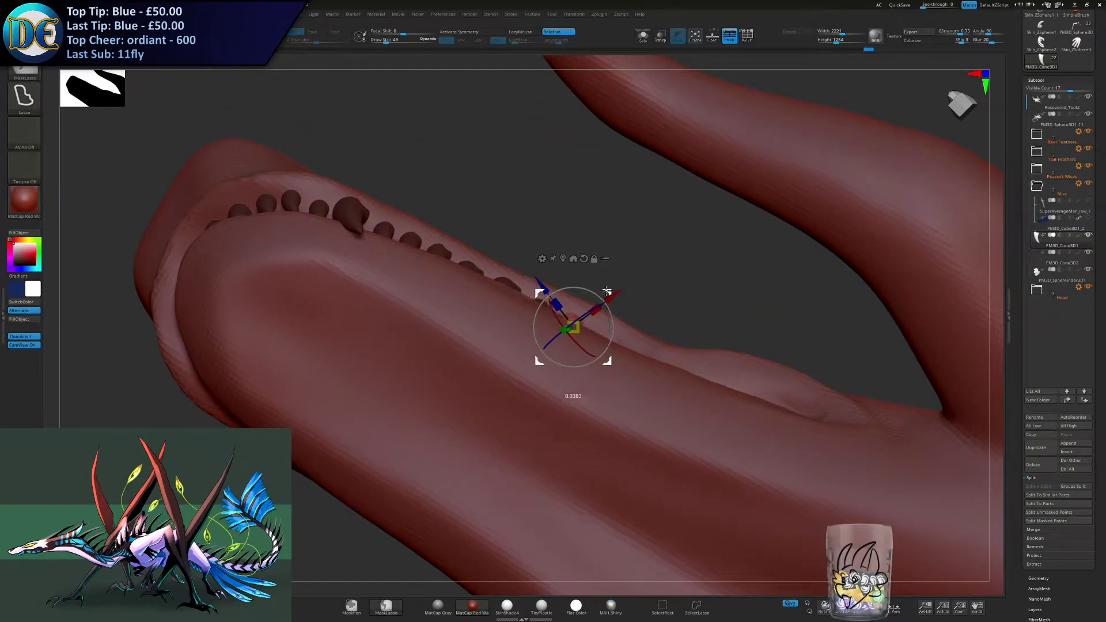
- Extend the tooth row toward the back of the mouth with more copies, rotating each to follow the lip line
right_drag(604, 291, 527, 337)
right_drag(552, 372, 665, 343)
ctrl+drag(655, 348, 686, 348)
right_drag(692, 349, 631, 361)
drag(636, 369, 636, 360)
right_drag(636, 360, 678, 321)
key(ctrl+z)
key(ctrl+shift+z)
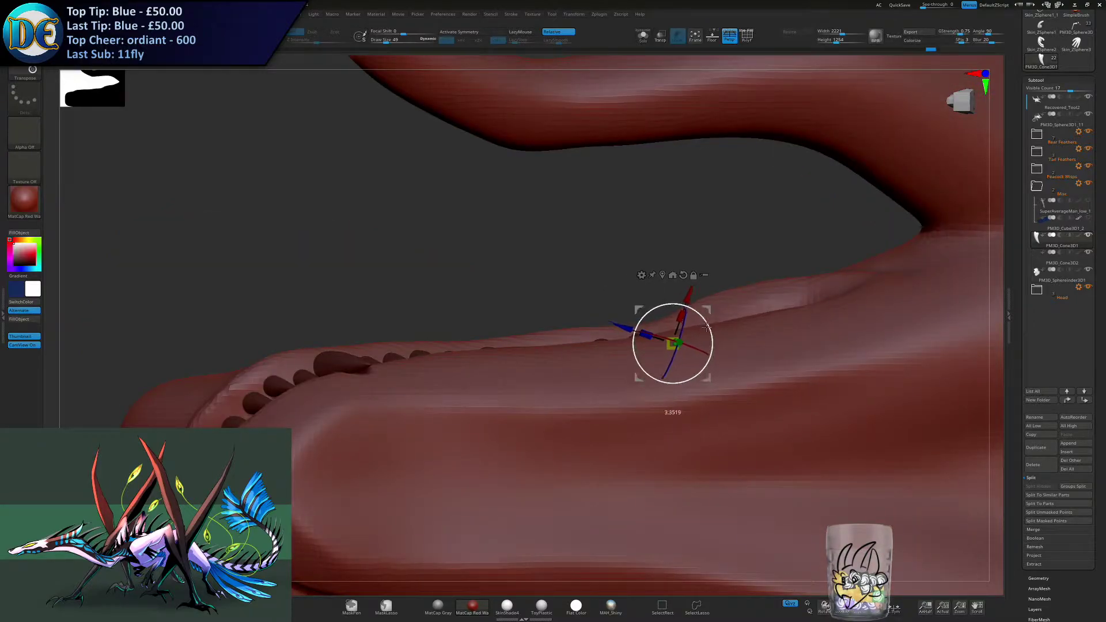
right_drag(705, 318, 693, 319)
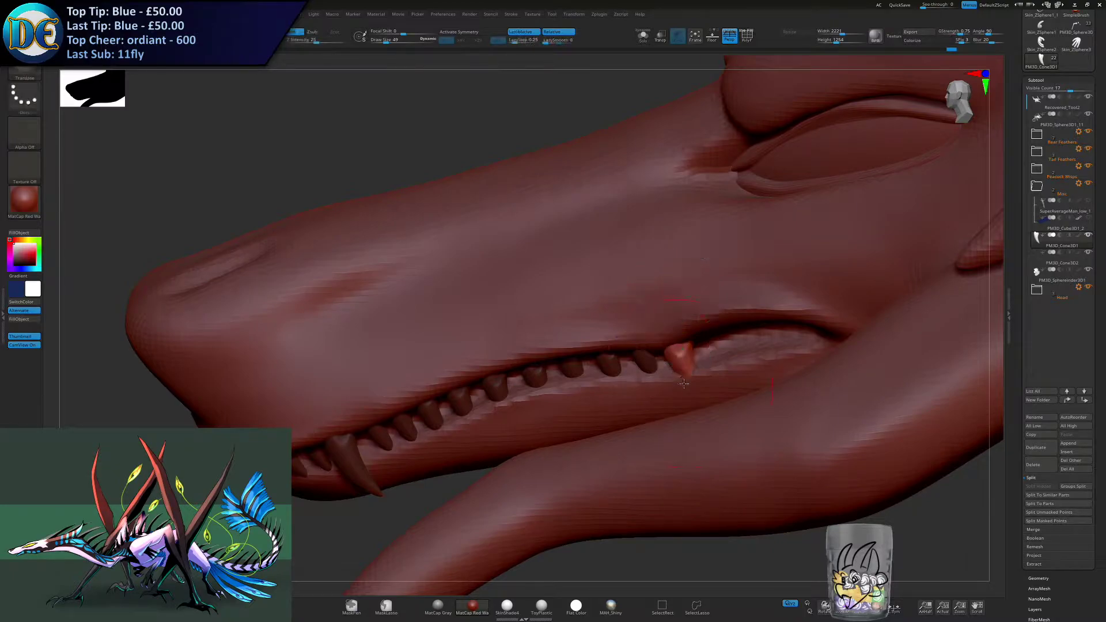
- Push up the rearmost tooth's tip with the brush and rotate the tooth to match the jaw line
right_drag(682, 372, 685, 360)
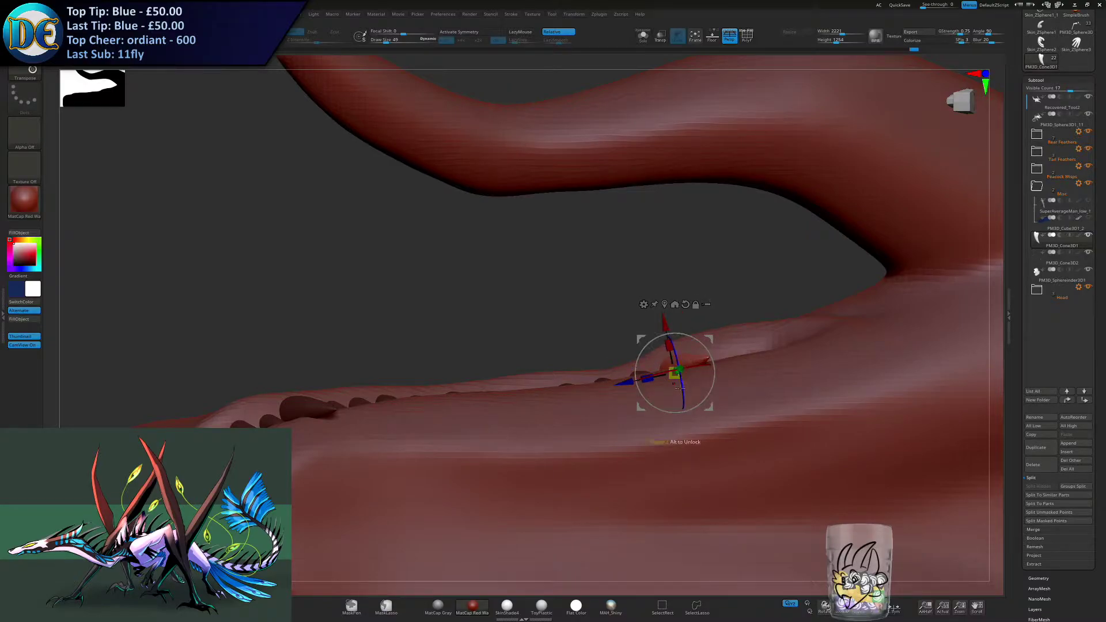
right_drag(709, 357, 734, 353)
right_drag(671, 403, 578, 327)
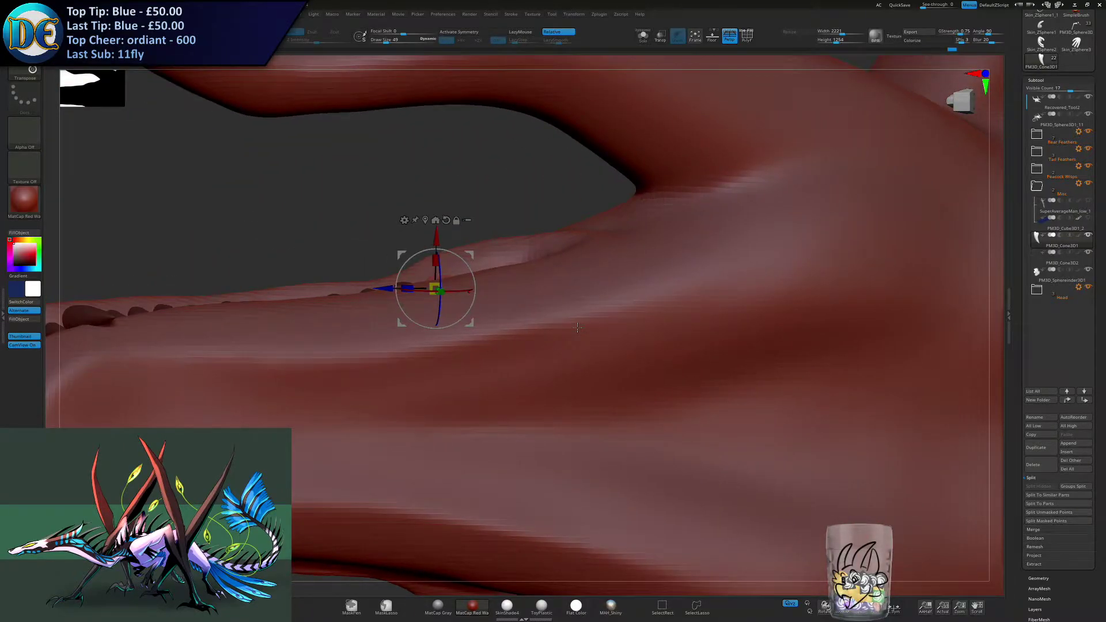
mouse_move(577, 327)
right_down()
mouse_move(593, 324)
mouse_move(577, 327)
right_up()
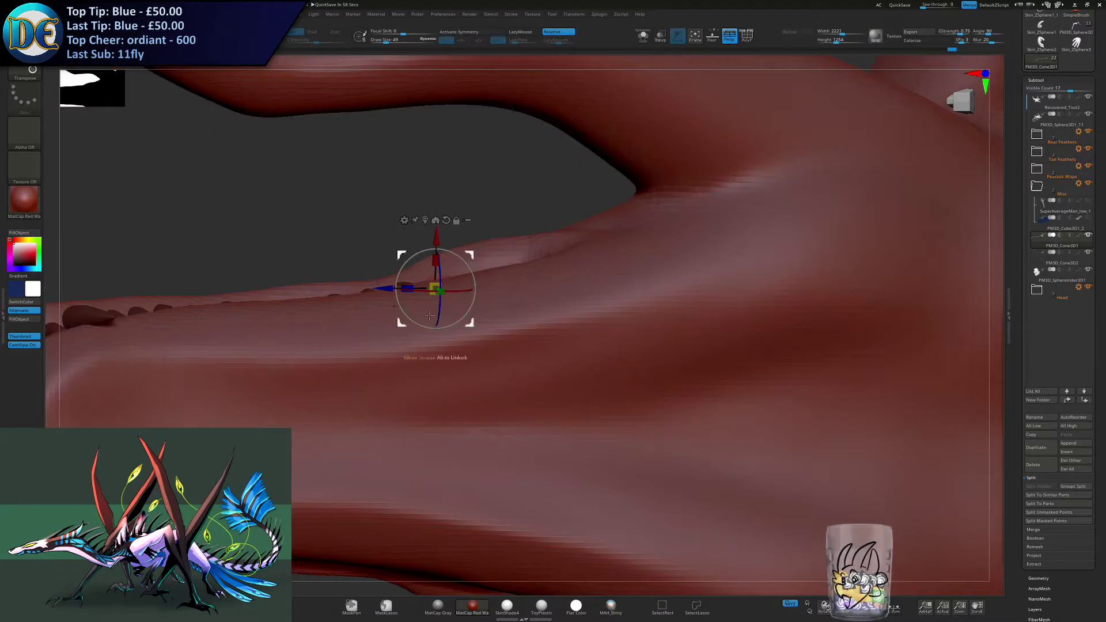
- Duplicate the rearmost tooth and move the copy closer to the mouth corner
drag(471, 255, 517, 245)
right_drag(550, 271, 516, 341)
drag(496, 327, 491, 326)
right_drag(490, 322, 452, 300)
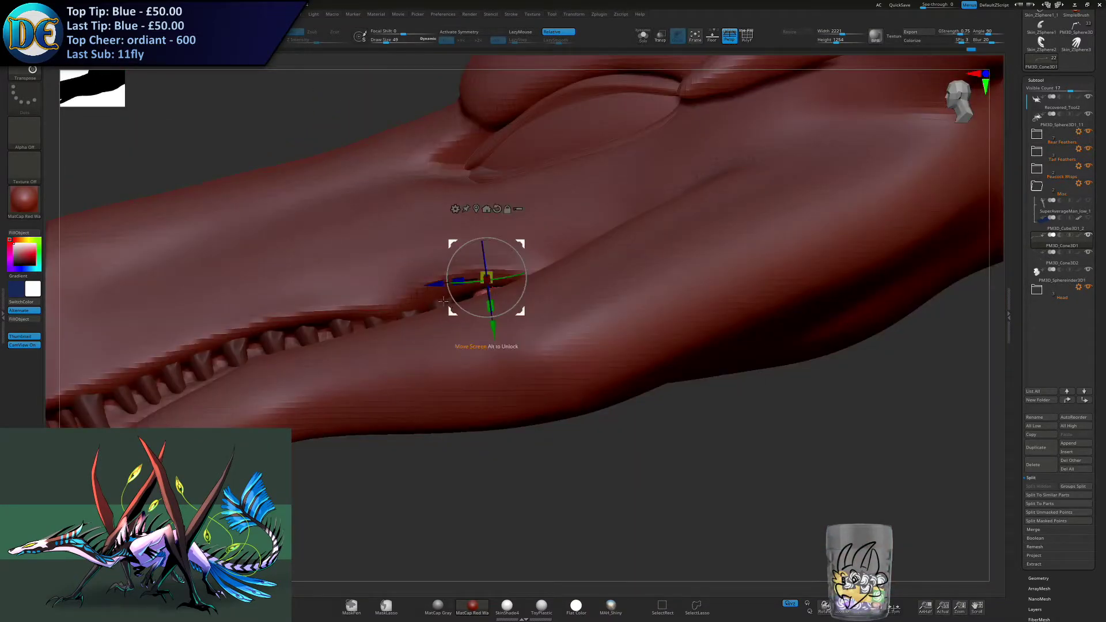
- Shift and rotate the last tooth to fit beneath the upper lip at the mouth corner
drag(428, 288, 415, 290)
right_drag(461, 340, 499, 292)
drag(499, 292, 544, 281)
right_drag(544, 281, 580, 328)
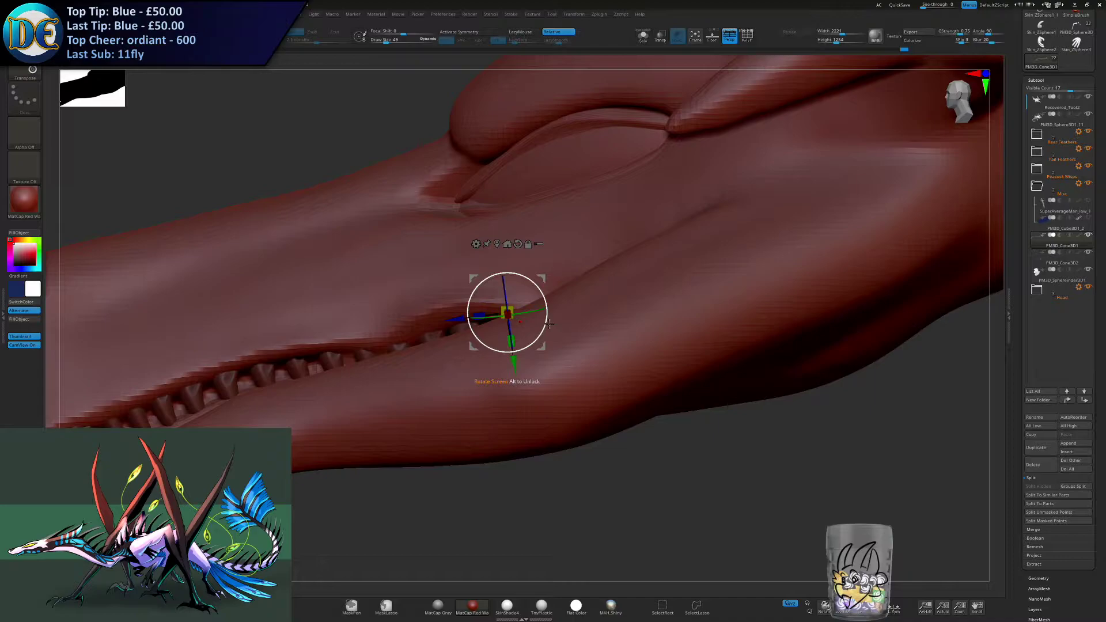
right_drag(549, 324, 496, 365)
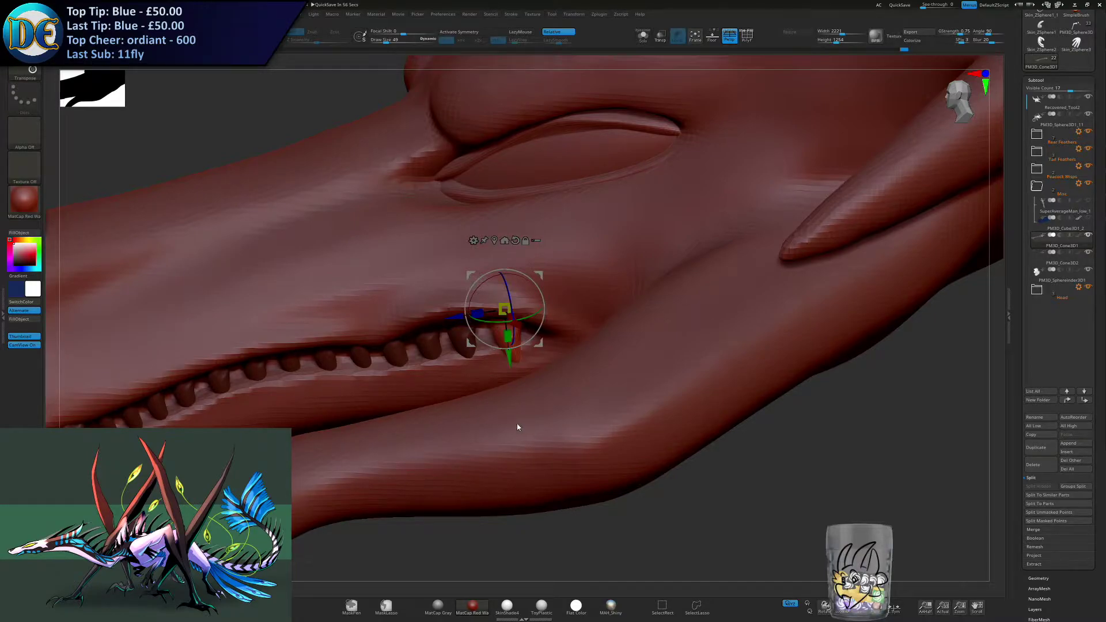
- Adjust the teeth near the mouth corner and unmask the whole tooth row
key(q)
mouse_move(248, 431)
alt+right_down()
mouse_move(525, 409)
mouse_move(782, 332)
alt+right_up()
key(w)
drag(783, 336, 789, 346)
right_drag(789, 338, 692, 385)
ctrl+drag(712, 347, 402, 429)
alt+right_drag(402, 435, 513, 353)
drag(549, 326, 441, 250)
right_drag(439, 252, 581, 299)
drag(629, 327, 496, 484)
right_drag(492, 455, 887, 364)
- Switch to the Move brush at size 15 and bring the front teeth into view
ctrl+click(289, 377)
key(b)
click(277, 395)
key(s)
drag(330, 343, 324, 345)
right_drag(324, 344, 483, 292)
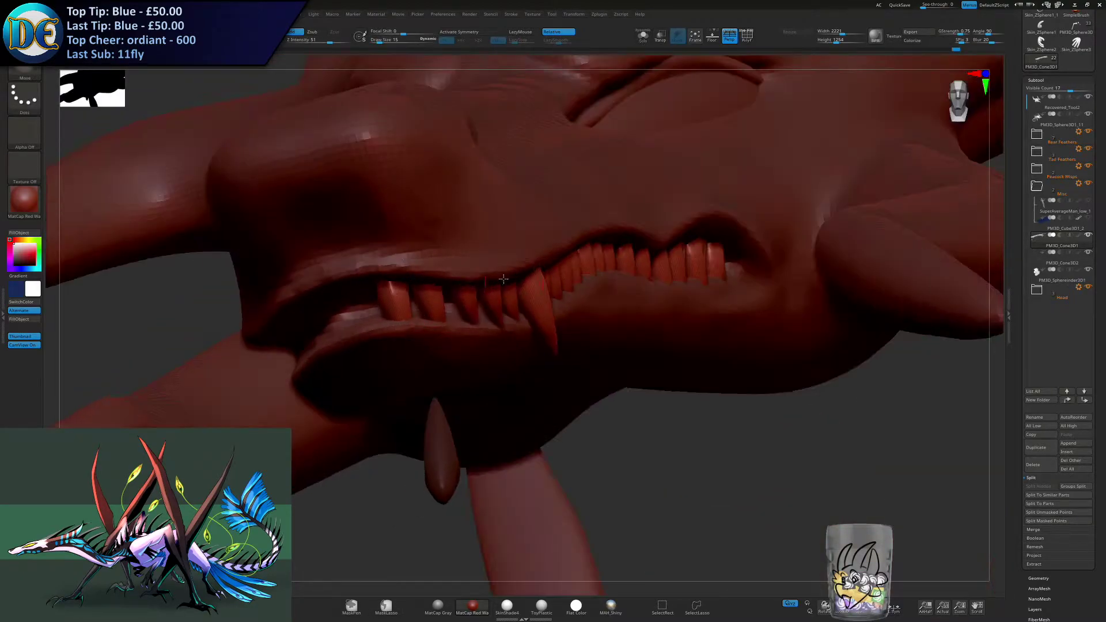
- Isolate the teeth, reshape the foremost tooth with the Move brush, and bring the full model back
click(637, 39)
mouse_move(403, 326)
right_down()
mouse_move(455, 320)
mouse_move(401, 332)
right_up()
key(bracketright)
key(s)
drag(402, 333, 400, 333)
right_drag(427, 332, 394, 340)
right_click(395, 339)
mouse_move(413, 349)
mouse_down()
mouse_move(401, 310)
mouse_move(462, 319)
mouse_move(472, 305)
mouse_up()
key(s)
click(645, 44)
- Reduce the Move brush to size 7 and shorten the teeth just behind the foremost one
mouse_move(196, 253)
mouse_down()
mouse_move(523, 257)
mouse_move(514, 280)
mouse_move(463, 275)
mouse_up()
drag(544, 277, 543, 286)
right_drag(536, 288, 464, 287)
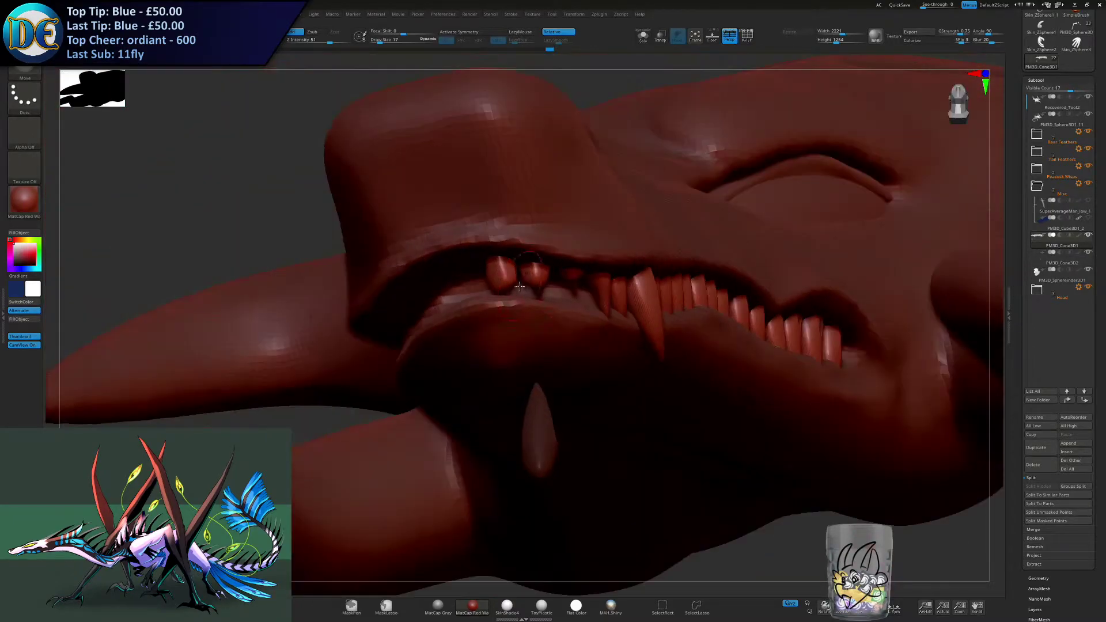
key(ctrl+z)
key(s)
drag(549, 292, 545, 293)
key(s)
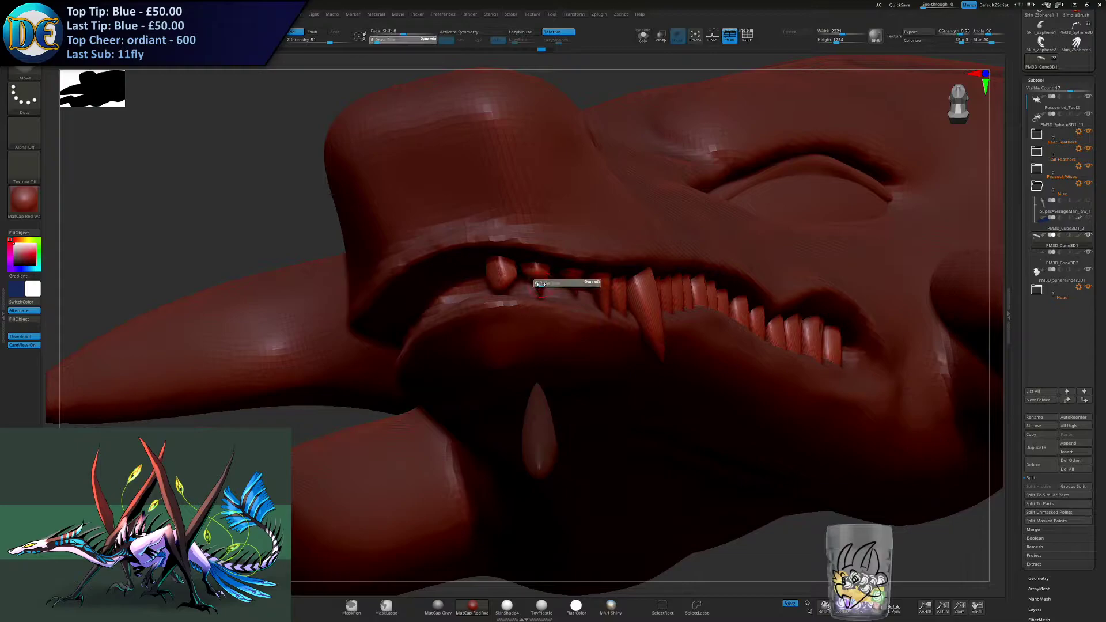
click(542, 285)
drag(539, 273, 539, 284)
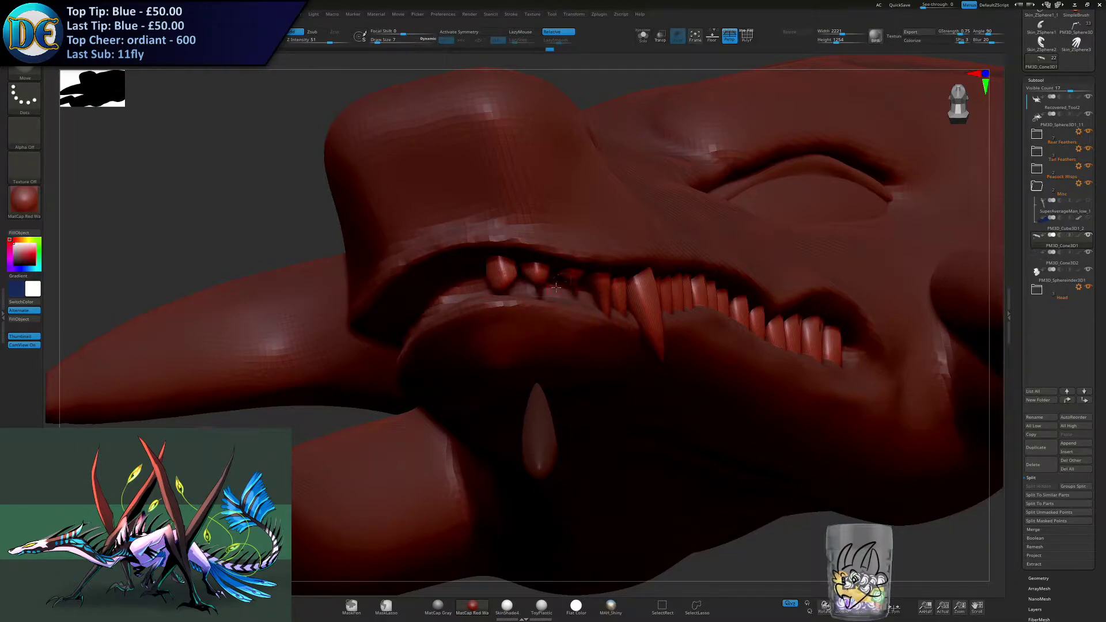
right_drag(574, 282, 539, 280)
drag(525, 279, 580, 281)
- Isolate the teeth, reshape the foremost teeth with the Move brush, and bring the full model back
click(643, 38)
right_drag(526, 242, 500, 326)
right_drag(564, 271, 523, 280)
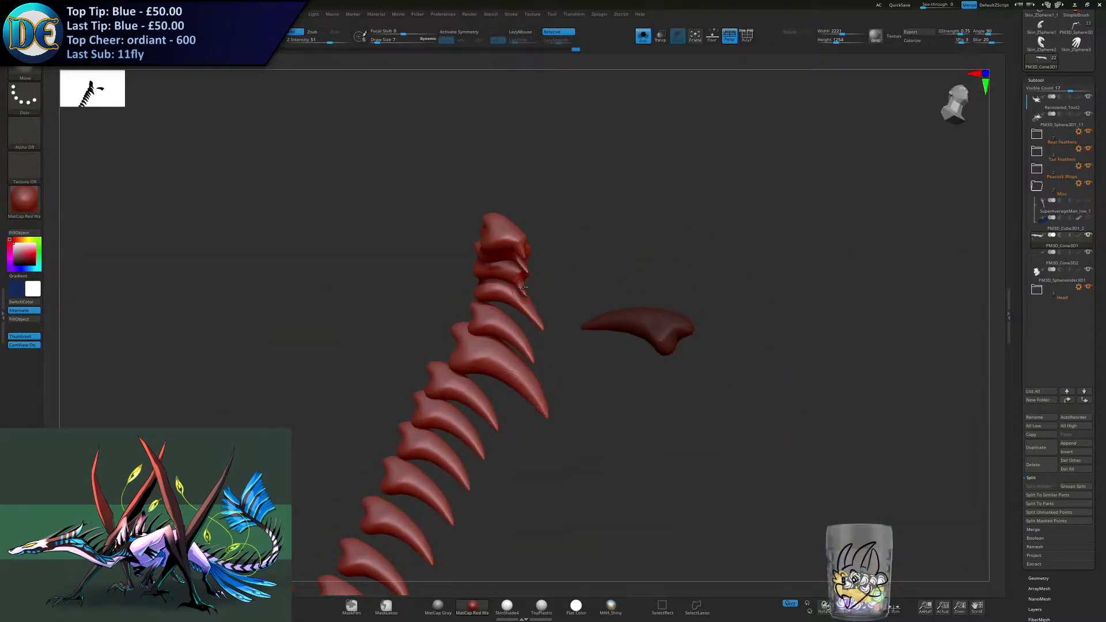
ctrl+right_drag(519, 236, 521, 277)
alt+right_drag(520, 277, 496, 329)
key(s)
mouse_move(507, 325)
mouse_down()
mouse_move(487, 306)
mouse_move(497, 330)
mouse_up()
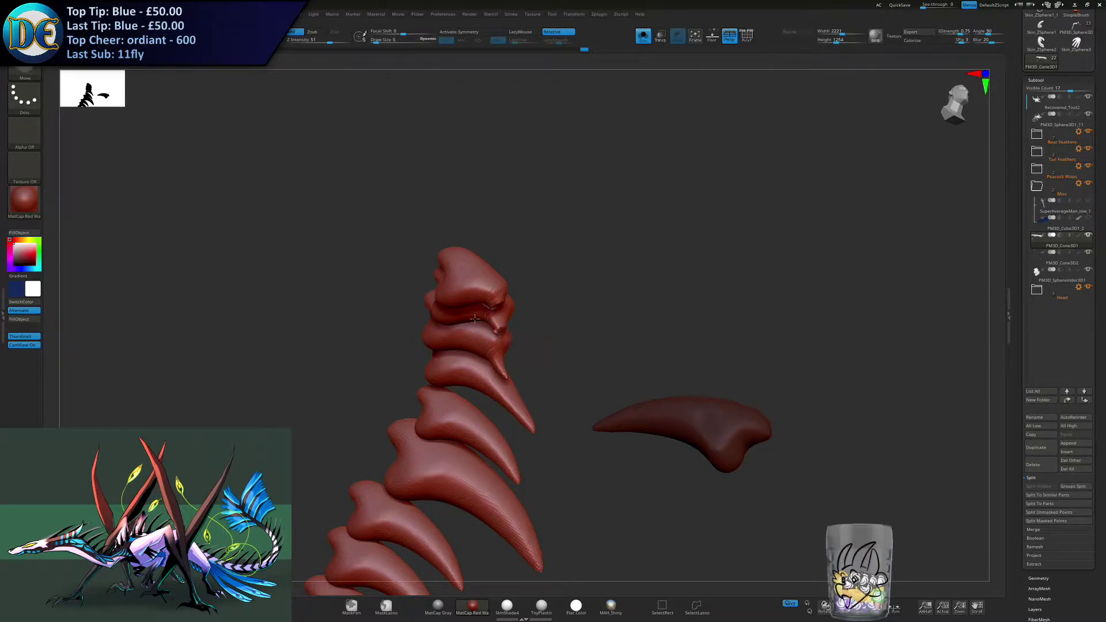
drag(506, 377, 496, 364)
mouse_move(518, 364)
right_down()
mouse_move(491, 353)
mouse_move(495, 333)
right_up()
shift+drag(507, 357, 460, 326)
mouse_move(460, 326)
right_down()
mouse_move(429, 306)
mouse_move(453, 281)
mouse_move(406, 281)
mouse_move(434, 270)
right_up()
mouse_move(555, 258)
shift+mouse_down()
mouse_move(550, 271)
mouse_move(600, 288)
shift+mouse_up()
shift+drag(670, 288, 667, 296)
shift+drag(729, 273, 725, 281)
click(643, 36)
- Select the Move brush and adjust the front teeth from the front view, changing the brush size between strokes
mouse_move(452, 283)
right_down()
mouse_move(475, 263)
mouse_move(460, 252)
mouse_move(437, 262)
mouse_move(461, 252)
right_up()
key(b)
key(m)
key(v)
key(space)
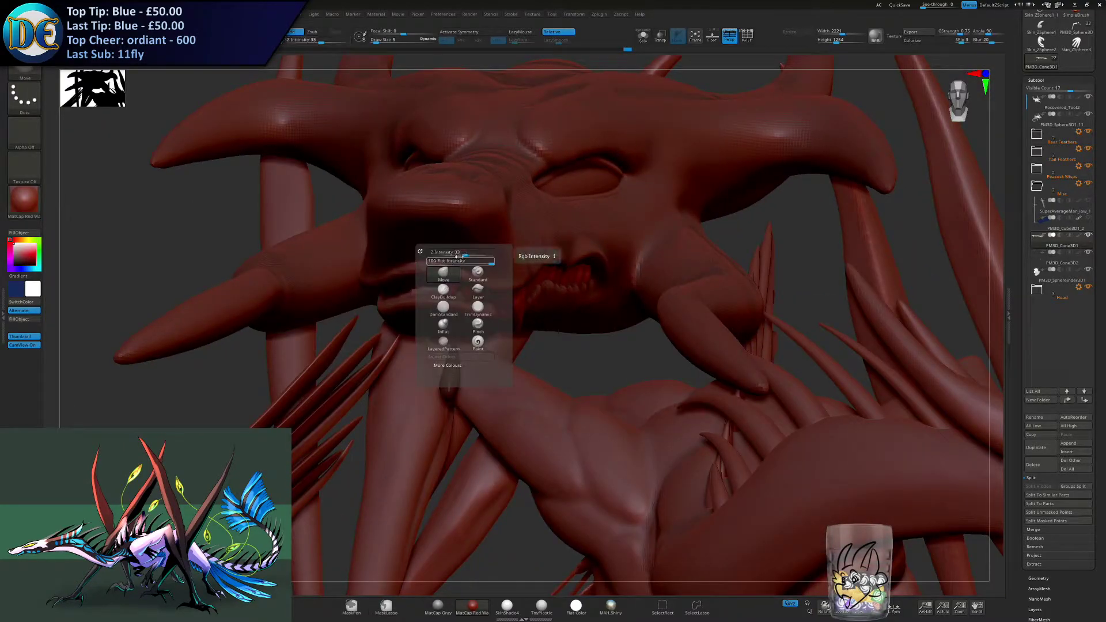
key(s)
drag(459, 247, 464, 247)
right_drag(465, 281, 449, 274)
key(s)
drag(449, 273, 453, 274)
mouse_move(453, 274)
right_down()
mouse_move(437, 274)
mouse_move(449, 305)
right_up()
- Try further Move brush adjustments on the front teeth and undo the last ones
key(s)
drag(499, 324, 503, 323)
ctrl+right_drag(442, 315, 439, 294)
mouse_move(439, 294)
right_down()
mouse_move(506, 292)
mouse_move(438, 303)
mouse_move(450, 286)
mouse_move(425, 301)
right_up()
key(ctrl+z)
key(ctrl+z)
key(ctrl+z)
key(ctrl+shift+z)
key(ctrl+shift+z)
key(ctrl+z)
- Split the masked spare tooth off the upper tooth row into its own subtool and ready it for transforming
mouse_move(421, 307)
right_down()
mouse_move(428, 327)
mouse_move(509, 341)
mouse_move(495, 360)
mouse_move(489, 312)
right_up()
right_click(494, 360)
key(w)
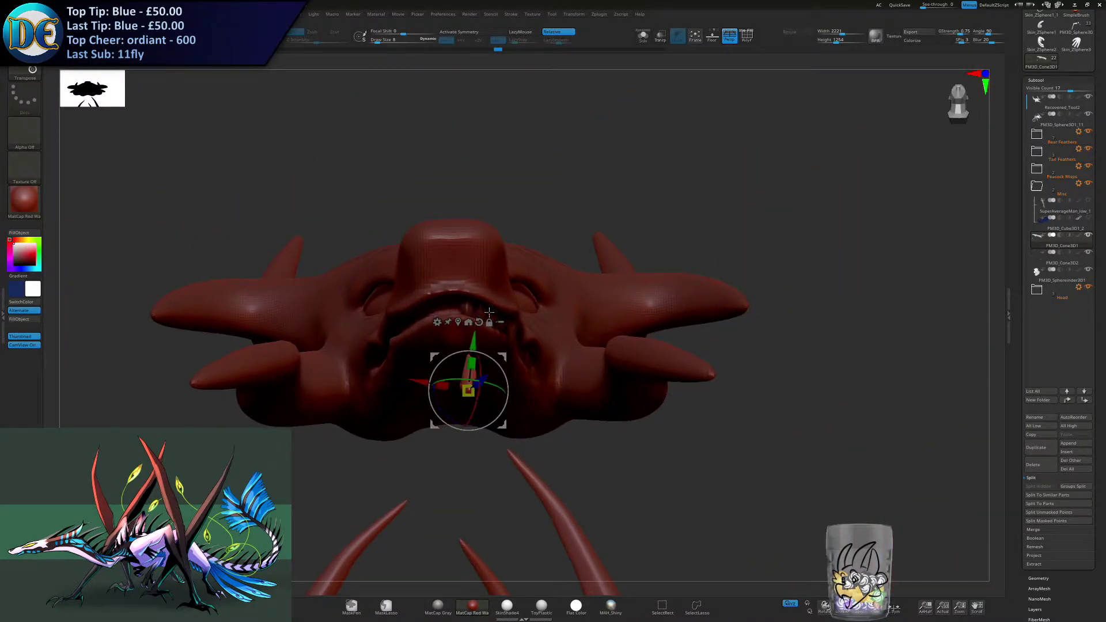
click(1037, 522)
right_drag(504, 282, 498, 354)
key(q)
key(w)
- Move, rotate and scale the spare tooth into the lower jaw, just in front of the large upper fang
drag(497, 358, 549, 307)
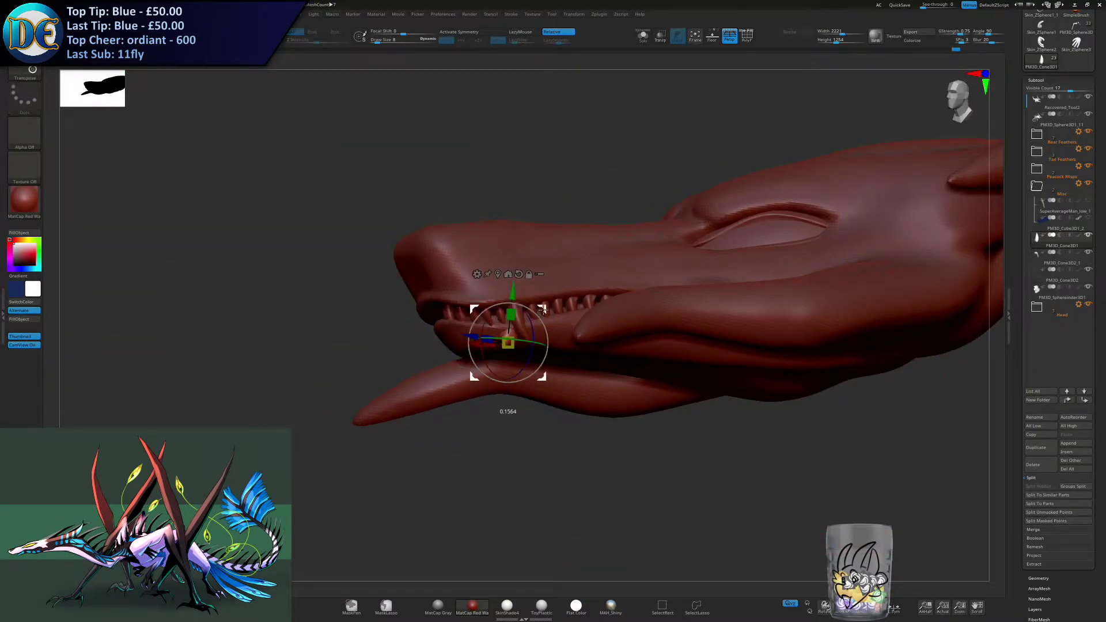
ctrl+right_drag(548, 308, 551, 316)
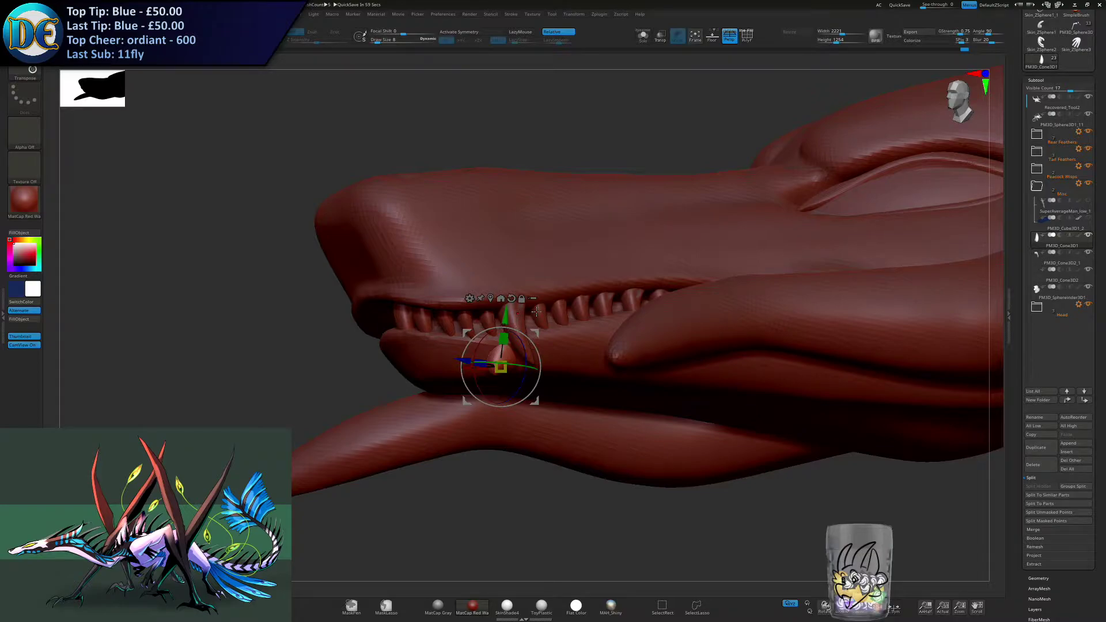
drag(480, 343, 476, 375)
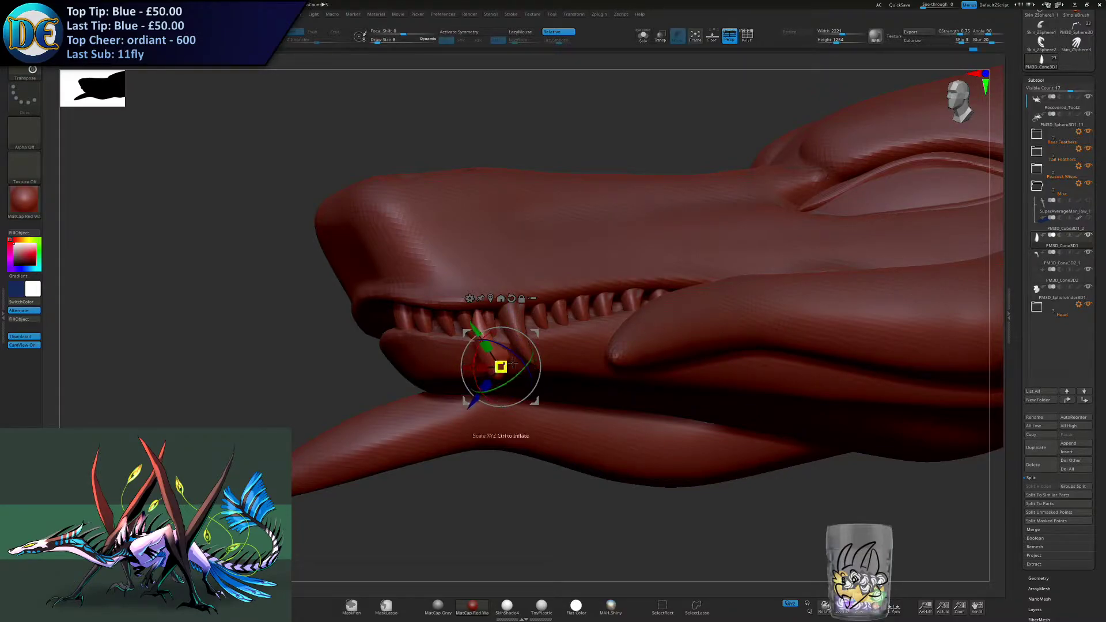
drag(536, 333, 553, 319)
drag(520, 394, 510, 361)
drag(552, 320, 526, 334)
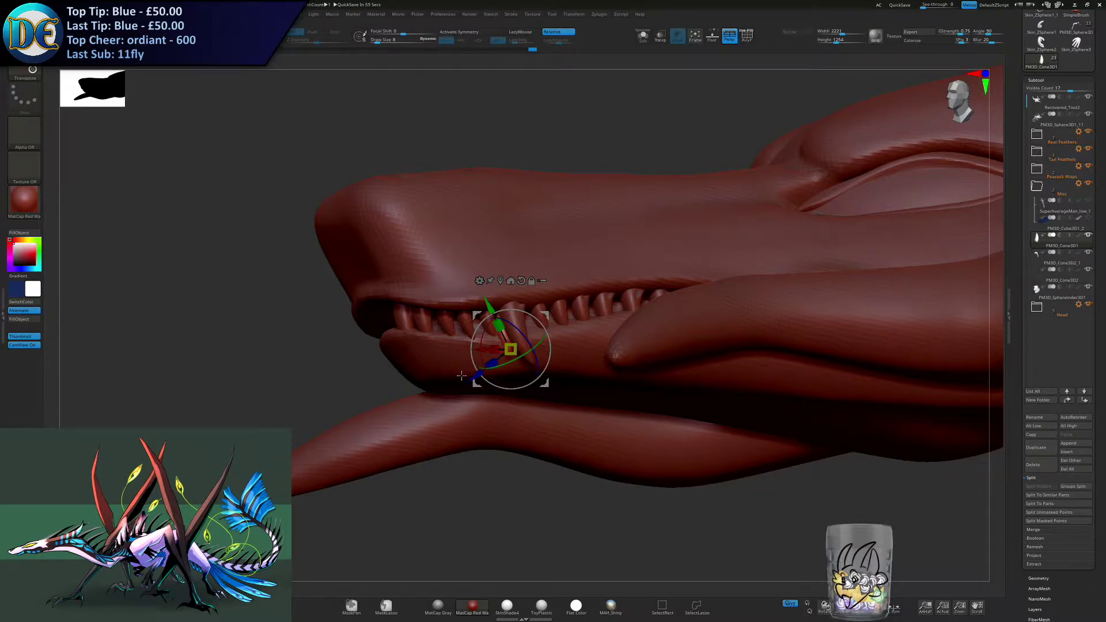
- Refine the lower tooth's tilt and position so it points up between the upper teeth ahead of the fang
ctrl+right_drag(608, 295, 605, 327)
mouse_move(545, 382)
mouse_down()
mouse_move(503, 352)
mouse_move(533, 378)
mouse_move(523, 337)
mouse_move(538, 377)
mouse_up()
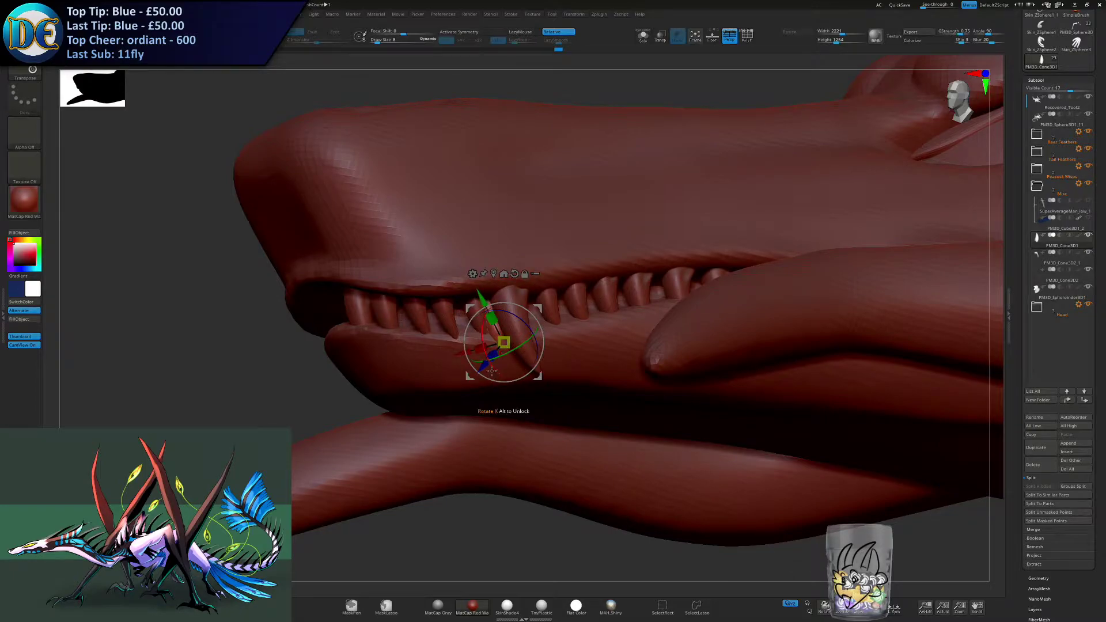
mouse_move(534, 335)
right_down()
mouse_move(570, 322)
mouse_move(528, 316)
right_up()
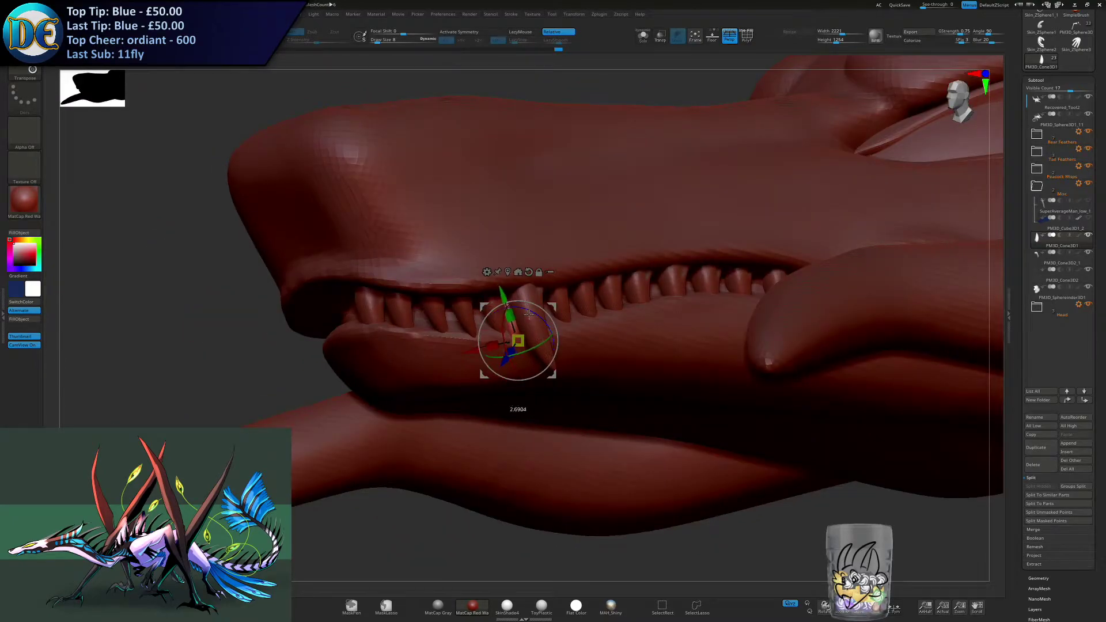
drag(518, 342, 521, 343)
right_drag(521, 343, 544, 315)
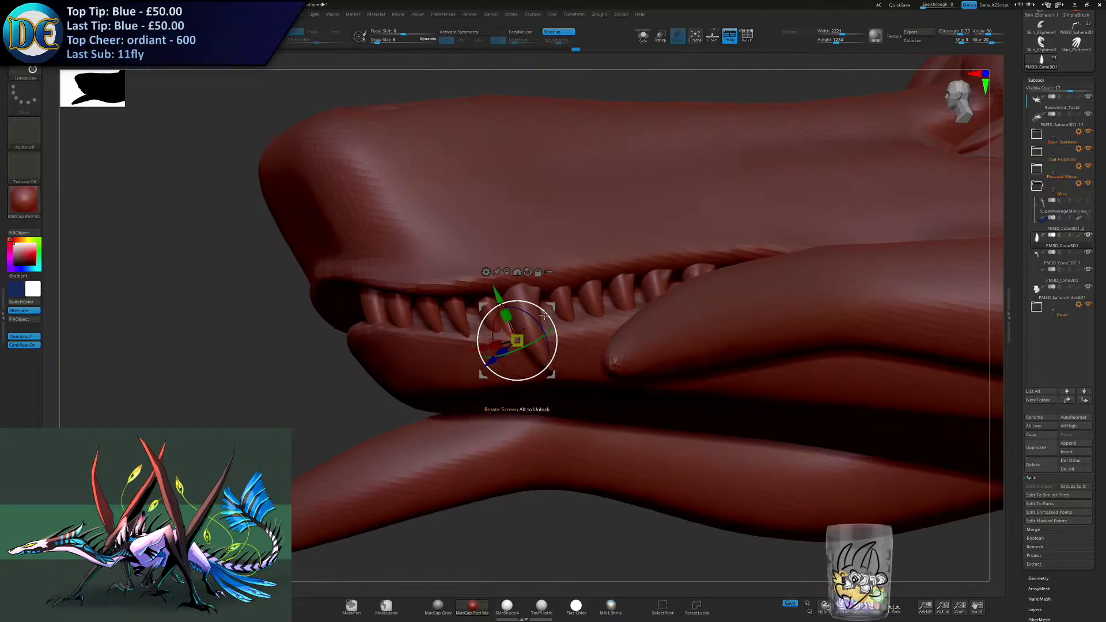
drag(488, 342, 523, 312)
- Shift the lower tooth sideways along the jaw's edge so it sits in line with the upper teeth
mouse_move(523, 312)
right_down()
mouse_move(550, 340)
mouse_move(503, 339)
mouse_move(528, 292)
mouse_move(523, 318)
right_up()
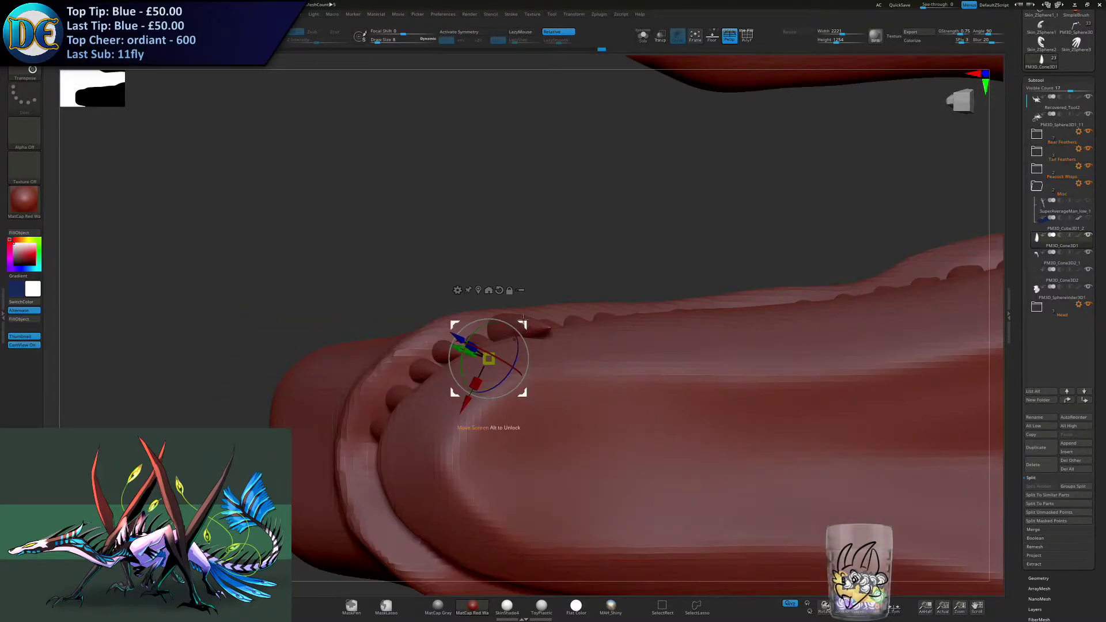
drag(521, 325, 485, 333)
right_drag(490, 335, 510, 356)
drag(490, 343, 487, 337)
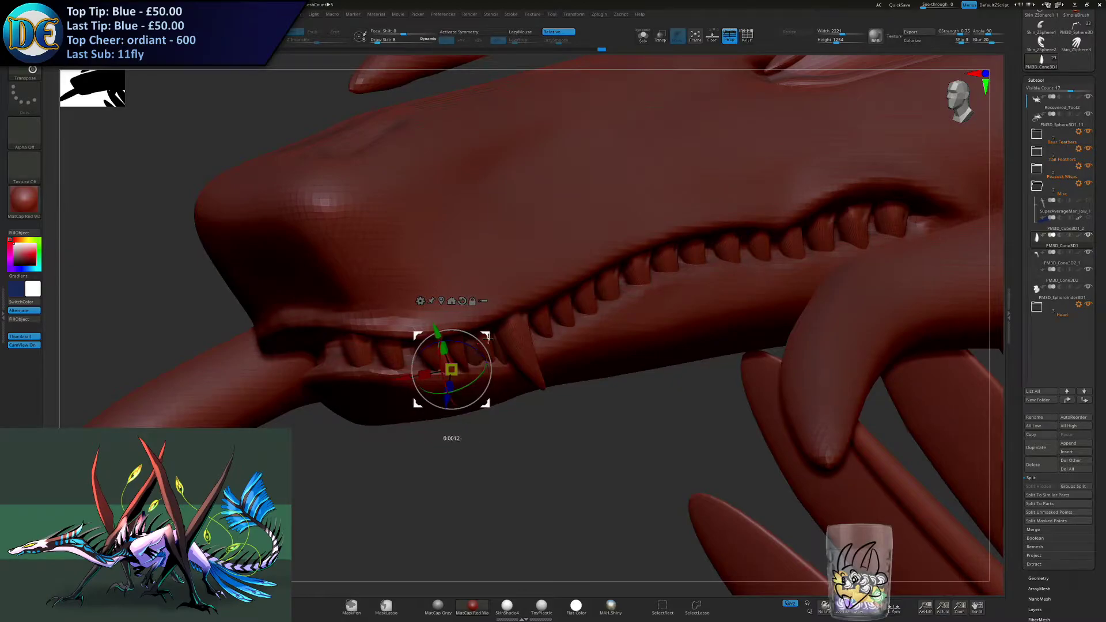
mouse_move(545, 325)
right_down()
mouse_move(562, 326)
mouse_move(520, 330)
mouse_move(562, 318)
right_up()
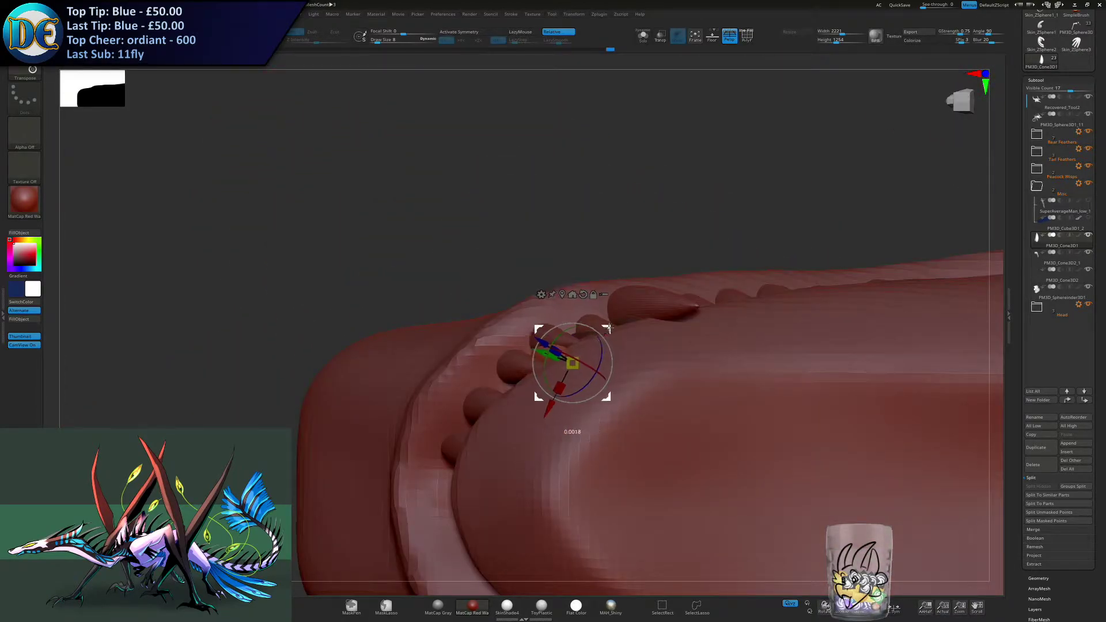
- Duplicate the lower tooth to just behind the large fang and undo the last move of the copy
drag(569, 362, 538, 400)
right_drag(538, 400, 498, 447)
right_drag(530, 399, 499, 211)
drag(499, 212, 555, 375)
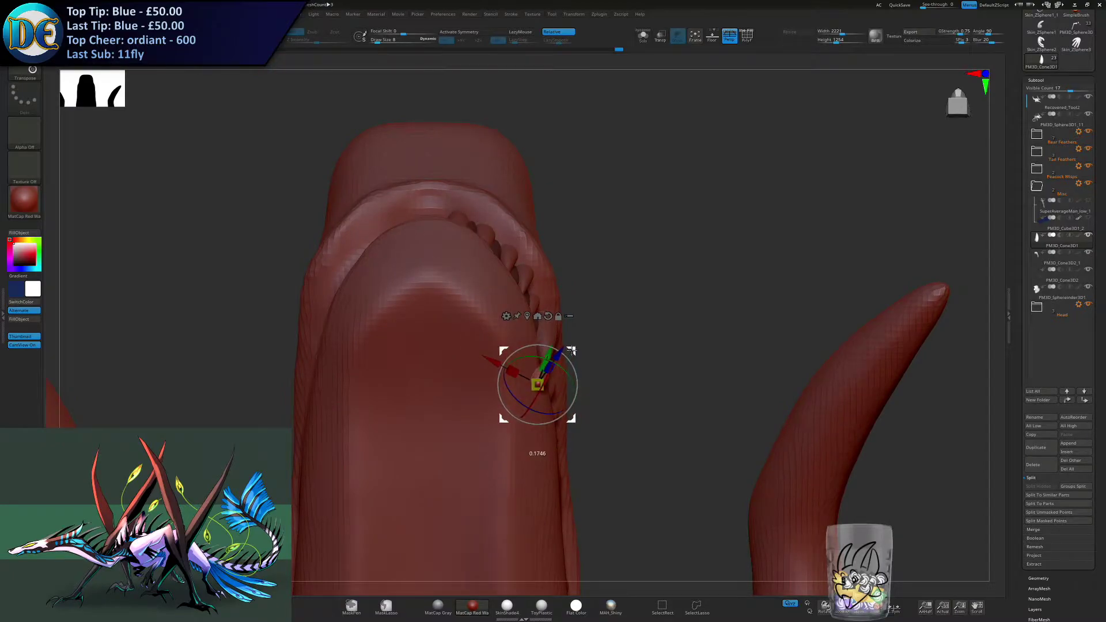
right_drag(591, 314, 576, 347)
right_drag(510, 374, 474, 371)
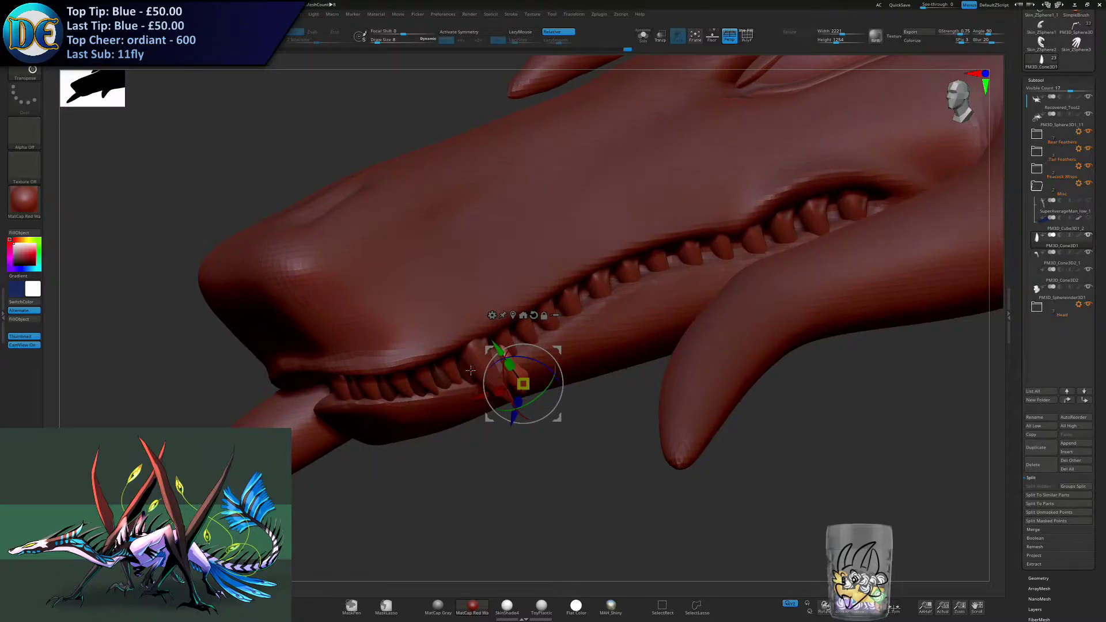
right_drag(494, 407, 552, 347)
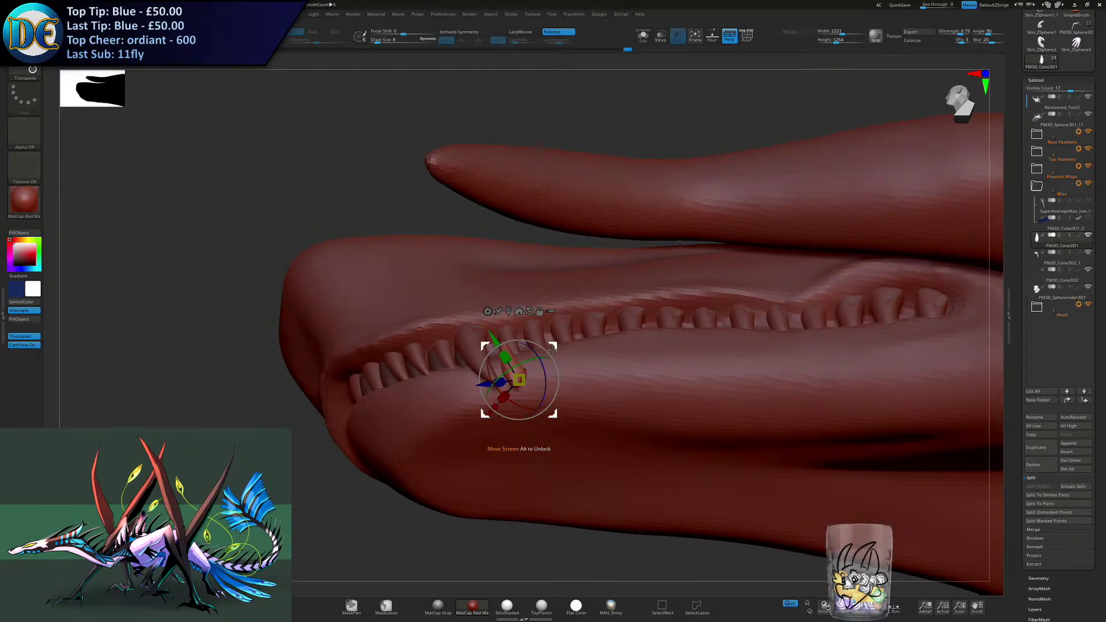
key(ctrl+z)
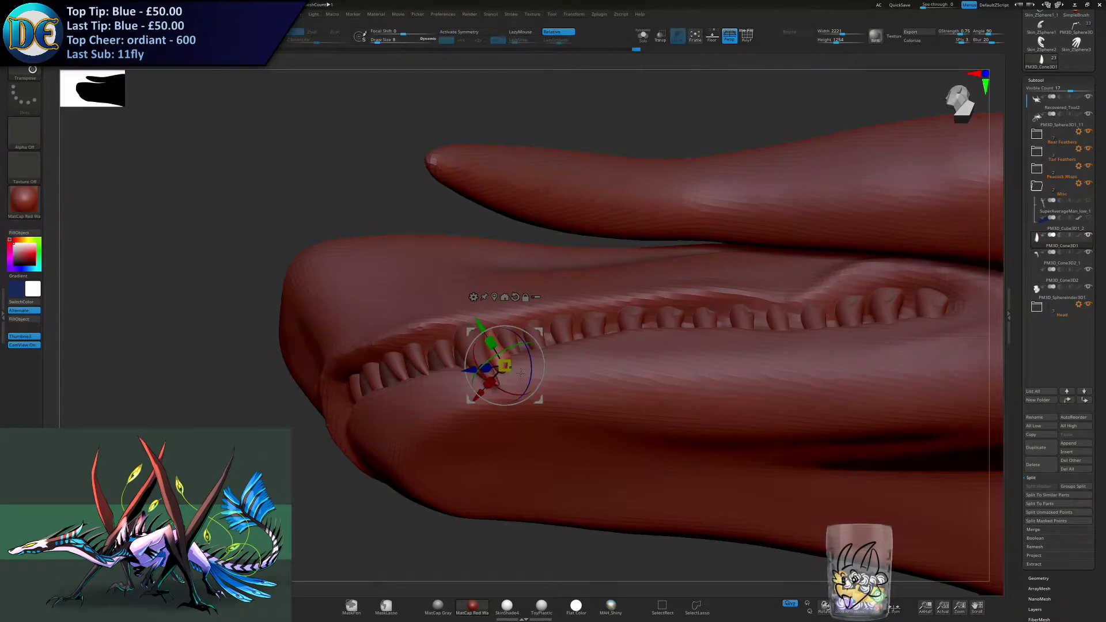
- Rotate, scale and reposition the copied lower tooth to fit the gap directly behind the fang
alt+right_drag(525, 370, 555, 331)
ctrl+right_drag(555, 331, 525, 344)
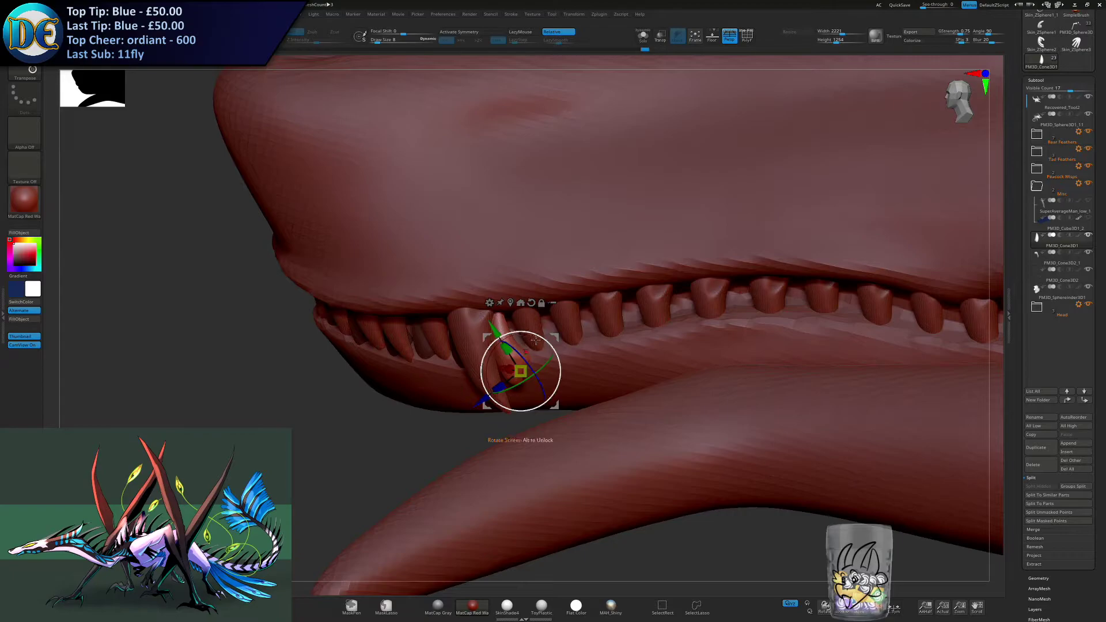
right_drag(529, 383, 491, 382)
drag(515, 375, 500, 368)
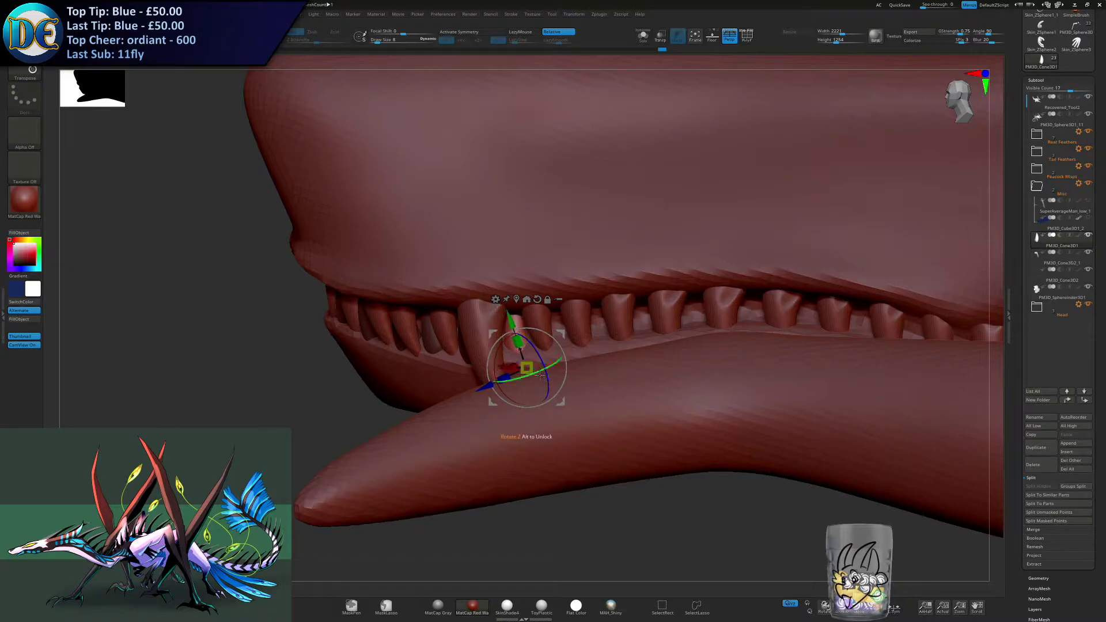
drag(544, 370, 490, 385)
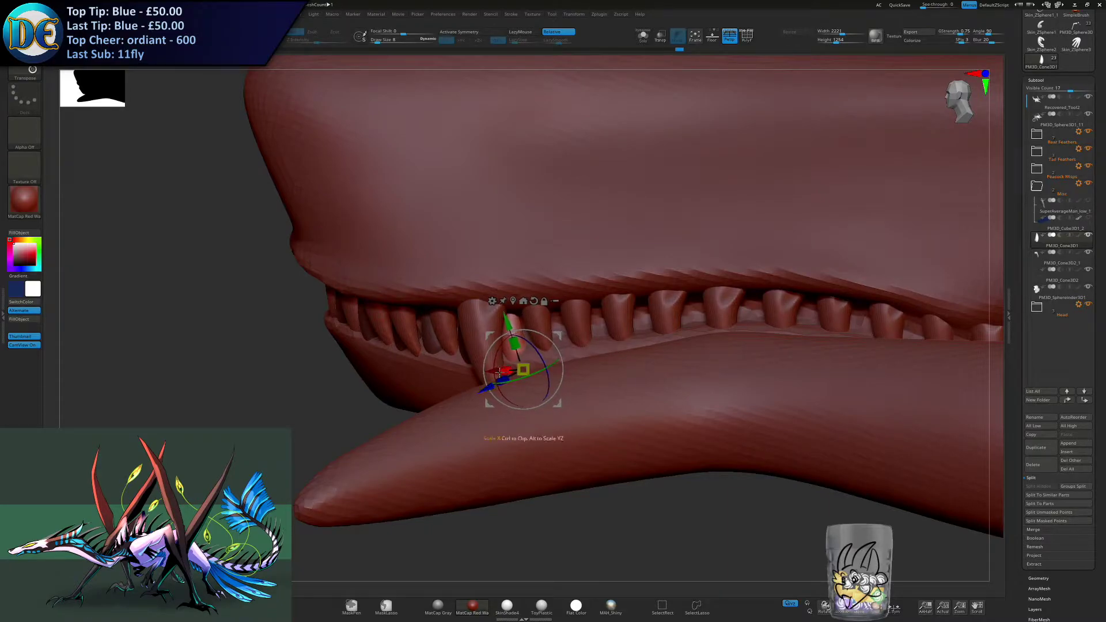
drag(498, 373, 499, 374)
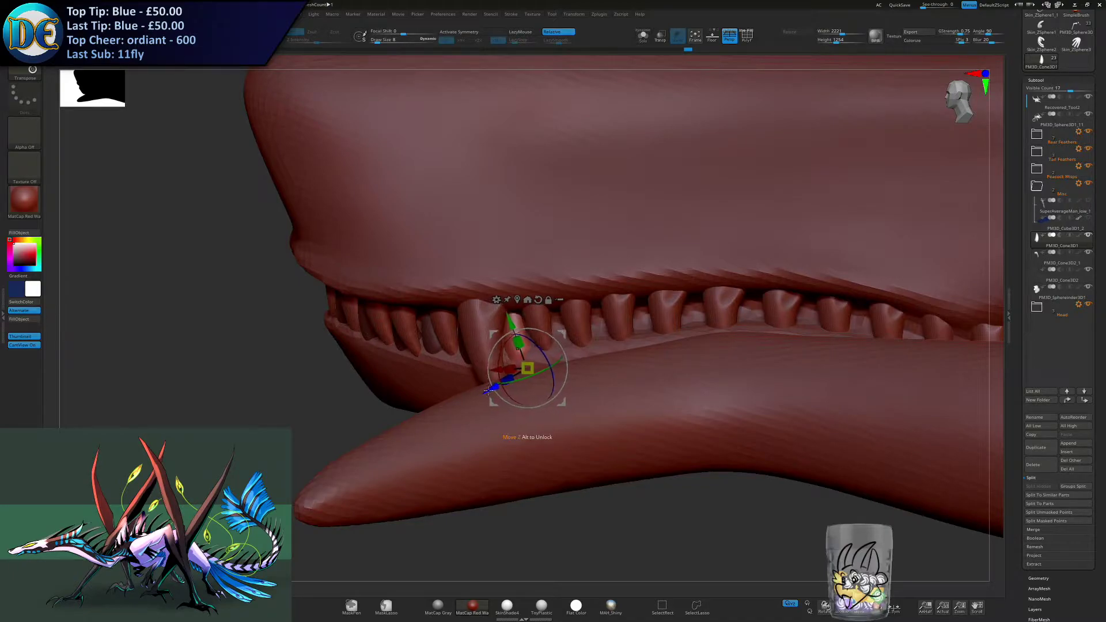
right_drag(514, 363, 536, 384)
drag(518, 392, 523, 387)
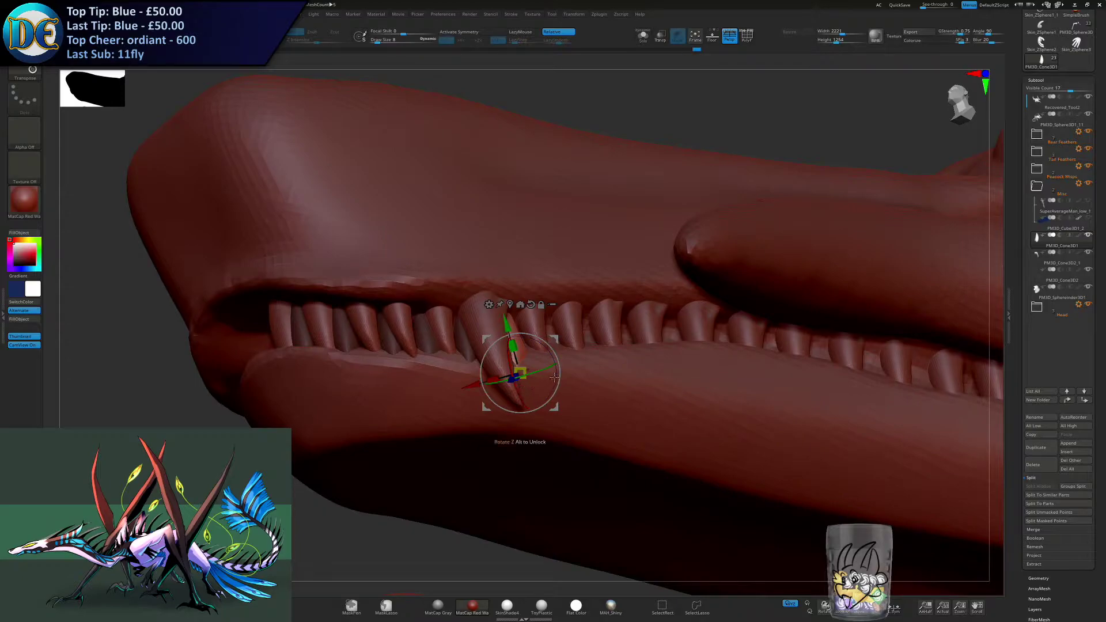
right_drag(471, 382, 499, 357)
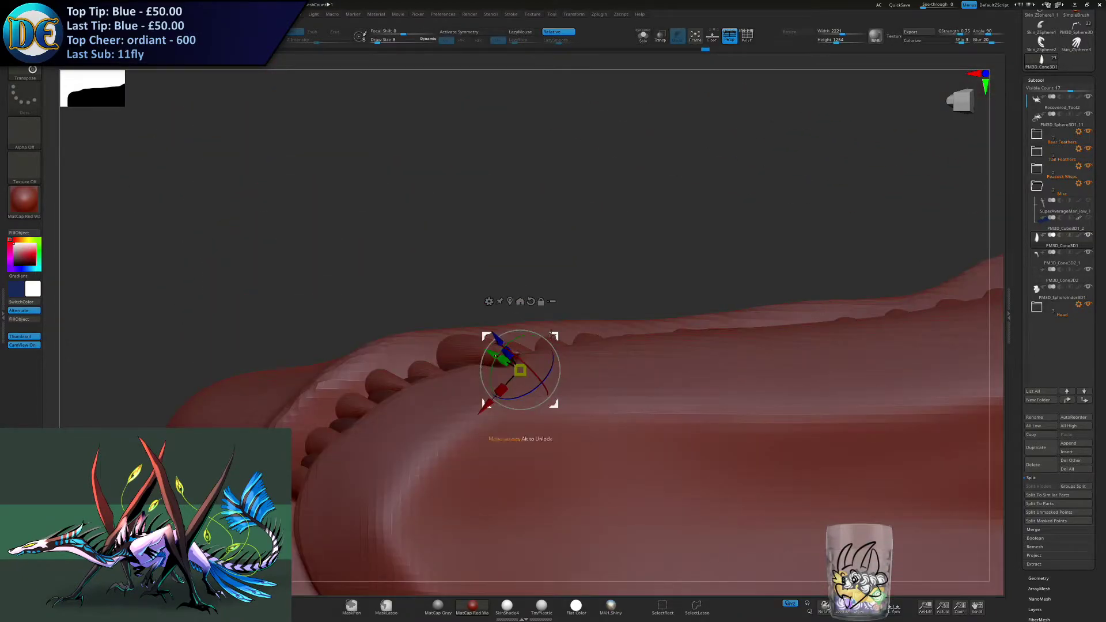
- Duplicate the lower tooth further back and fit the copies into the next gaps behind the fang
right_drag(551, 334, 589, 349)
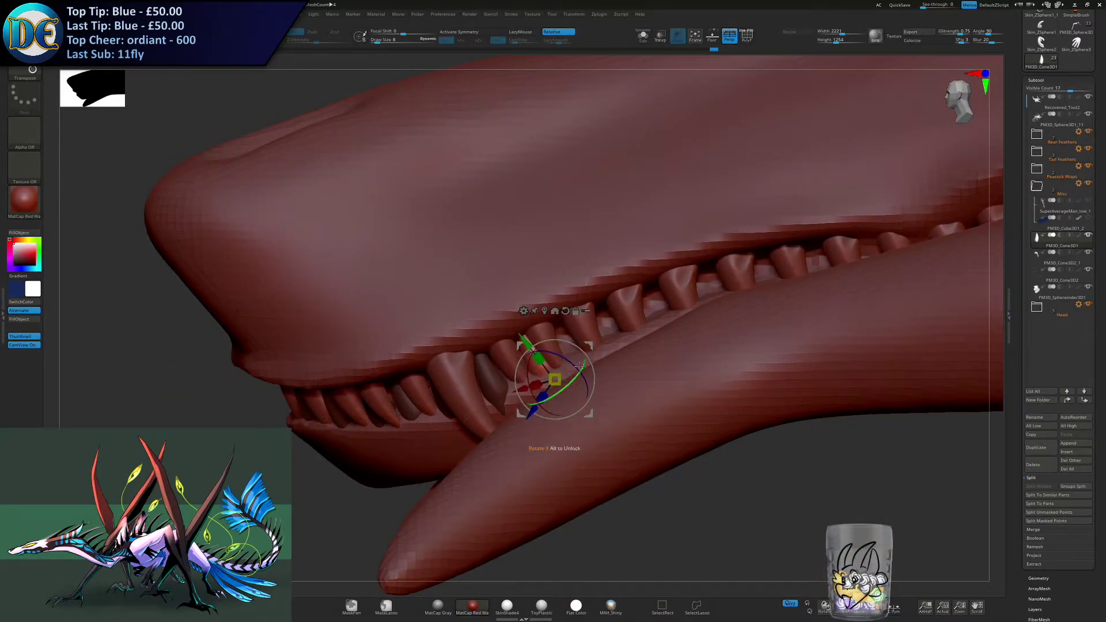
right_drag(590, 350, 553, 341)
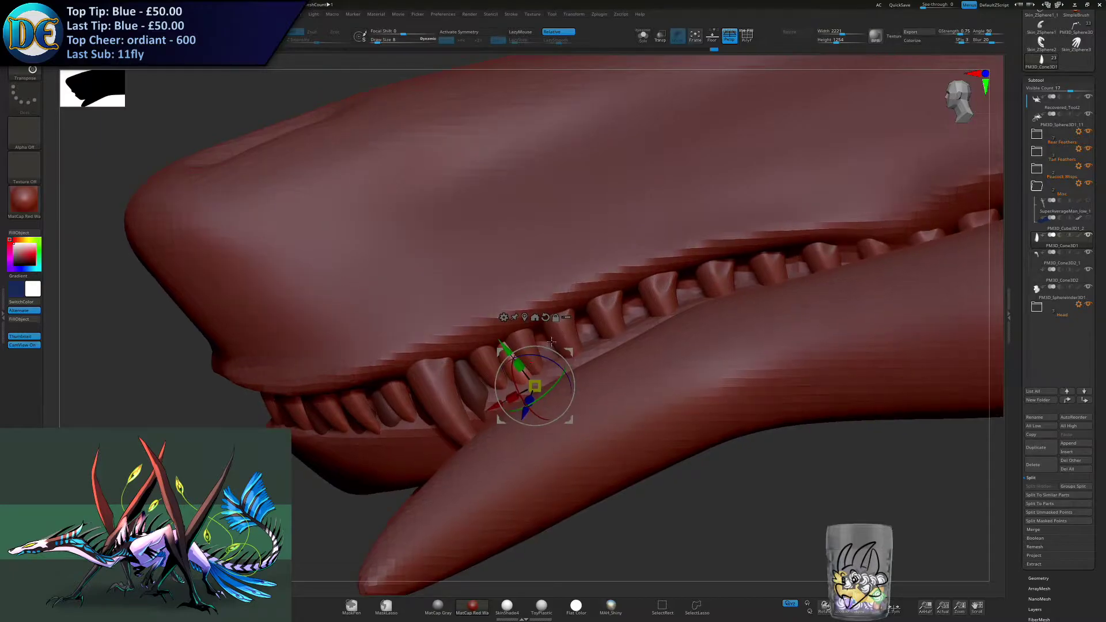
right_drag(569, 360, 601, 366)
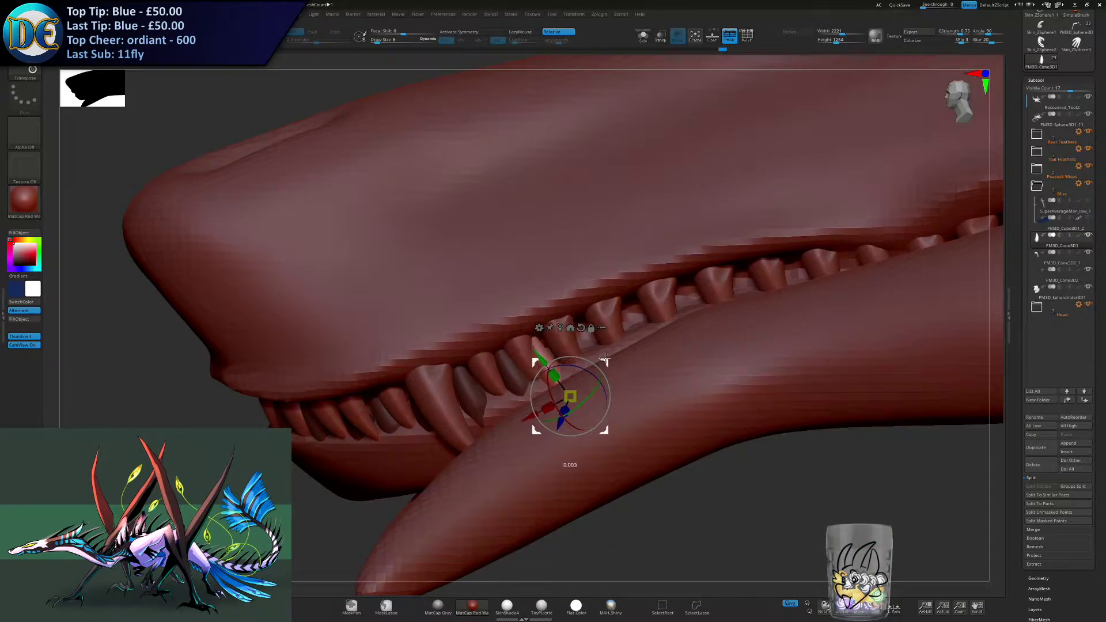
right_drag(606, 375, 612, 302)
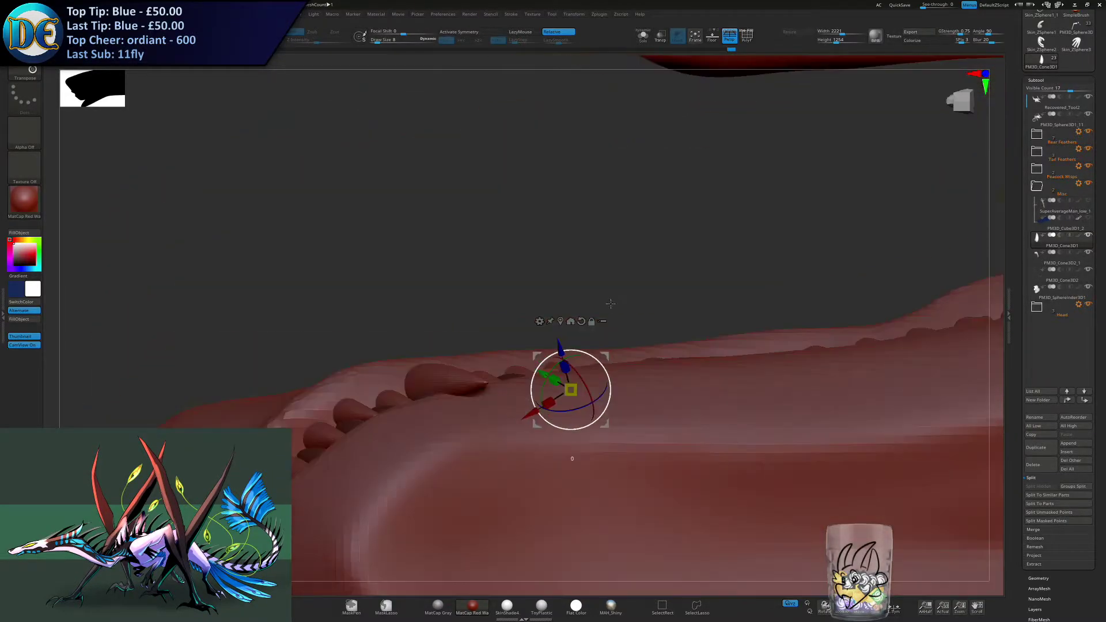
- Add more lower tooth copies along the middle of the jaw, scaling and rotating them to fit their gaps
ctrl+drag(605, 352, 643, 353)
right_drag(642, 352, 599, 328)
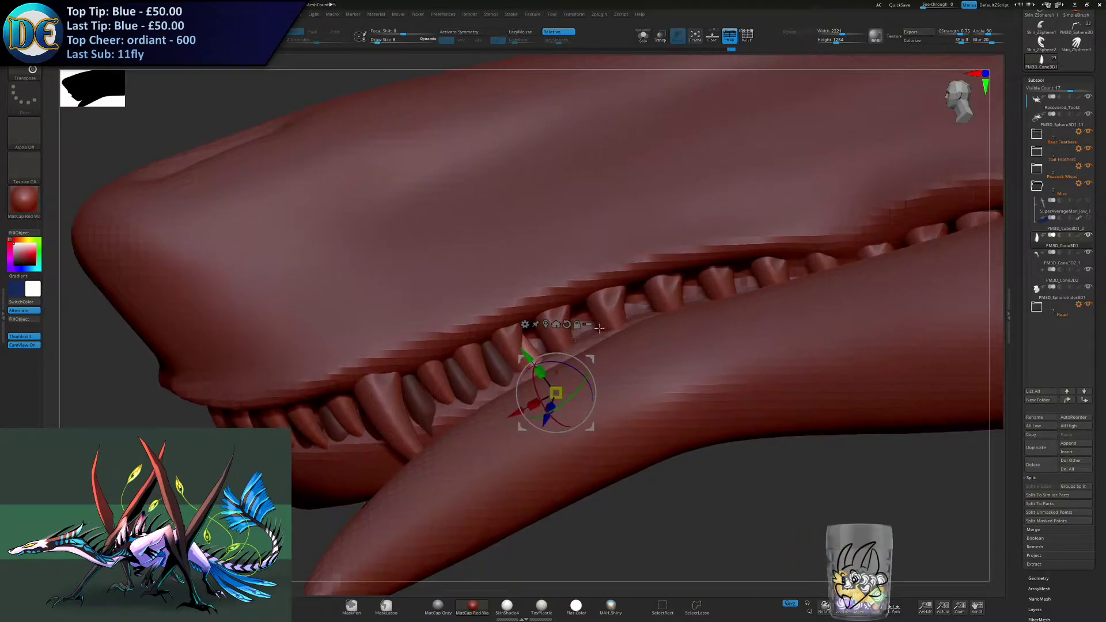
drag(598, 344, 600, 347)
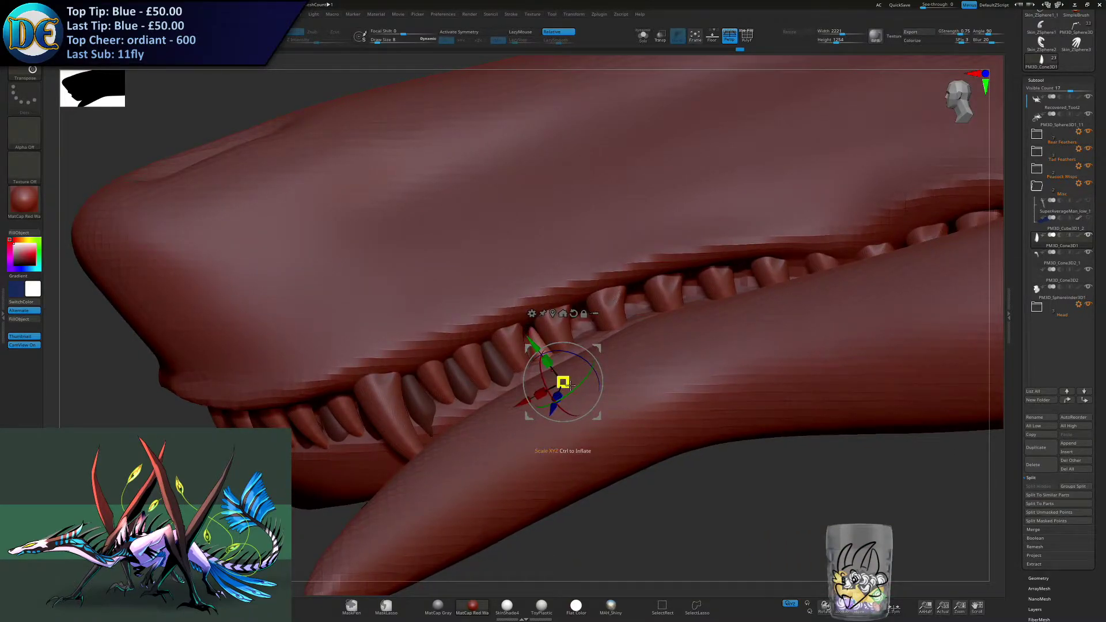
right_drag(598, 360, 609, 366)
drag(630, 352, 630, 353)
right_drag(789, 351, 798, 442)
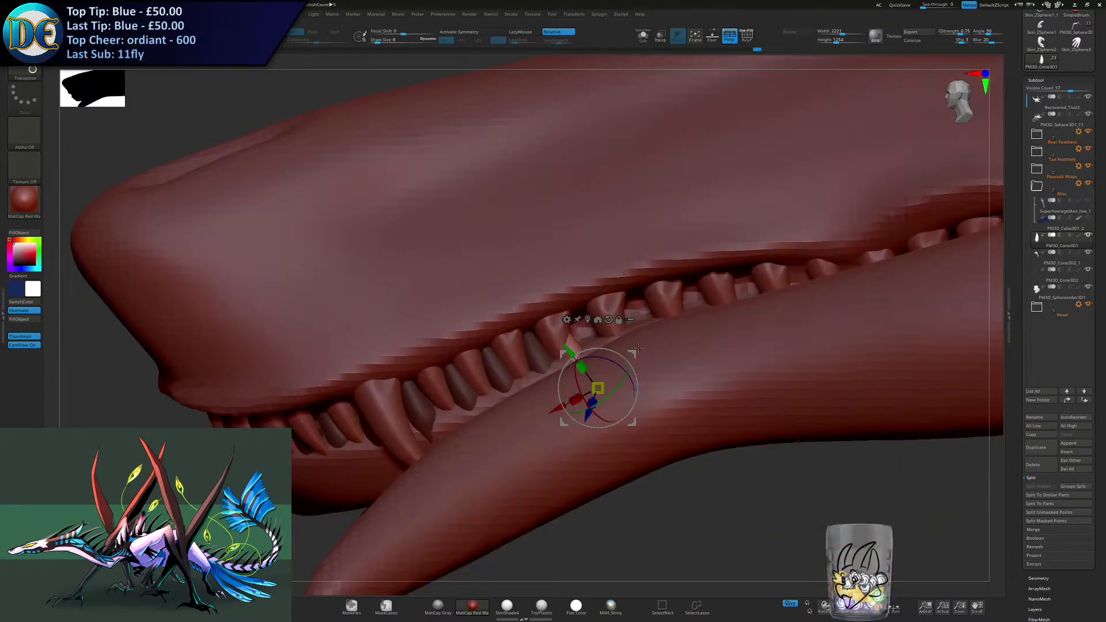
drag(644, 356, 642, 355)
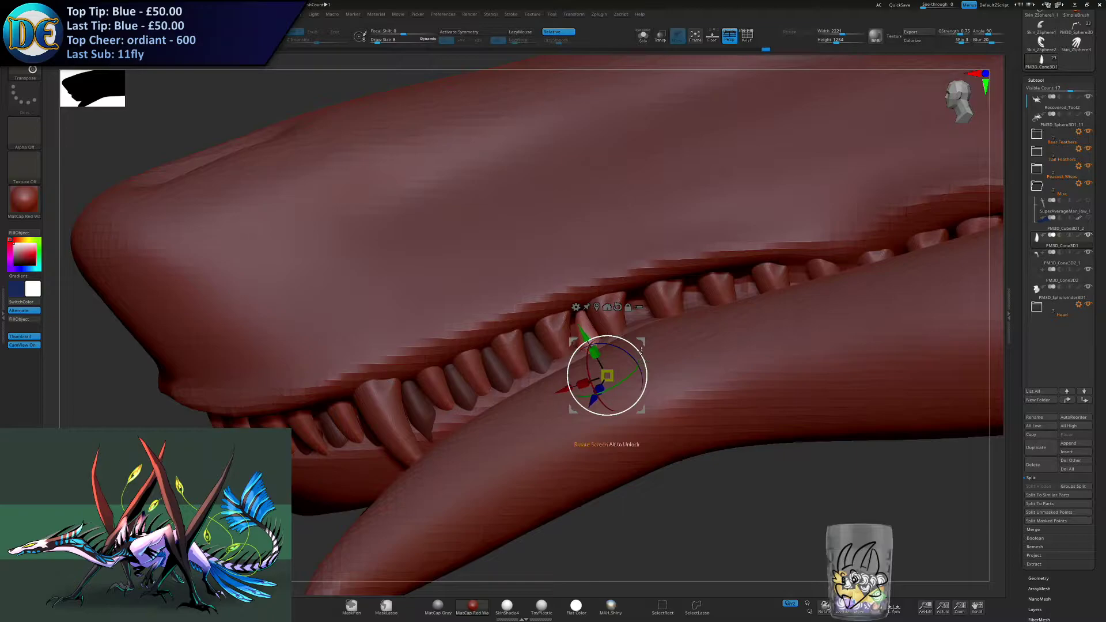
right_drag(651, 412, 645, 339)
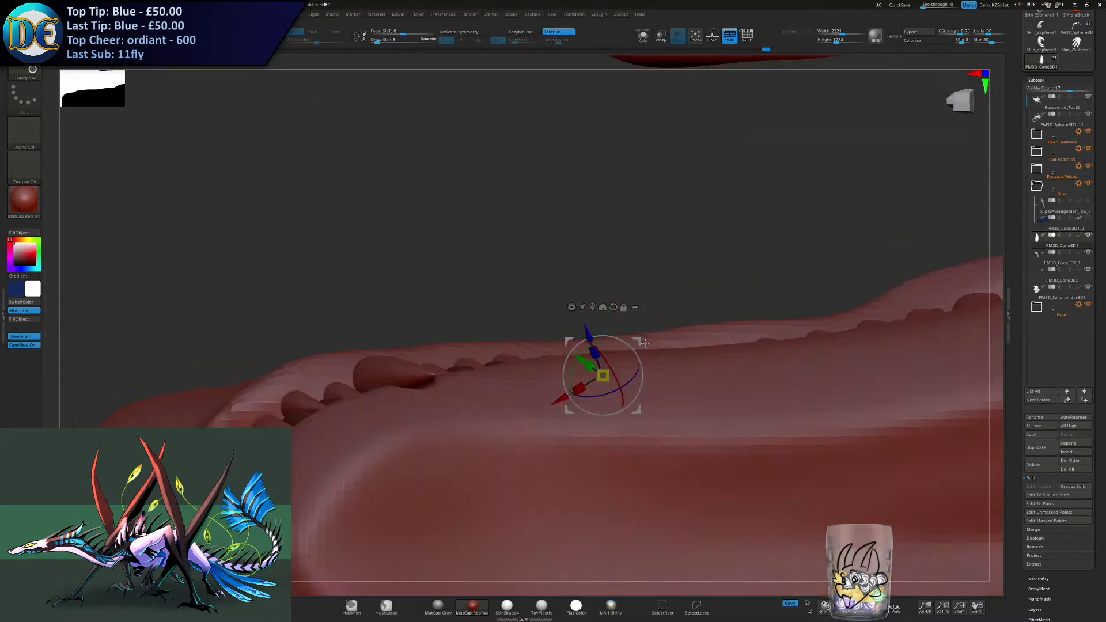
- Fit a copied lower tooth into the next gap along the middle of the jaw, scaling and repositioning it
drag(635, 341, 683, 326)
right_drag(703, 333, 605, 358)
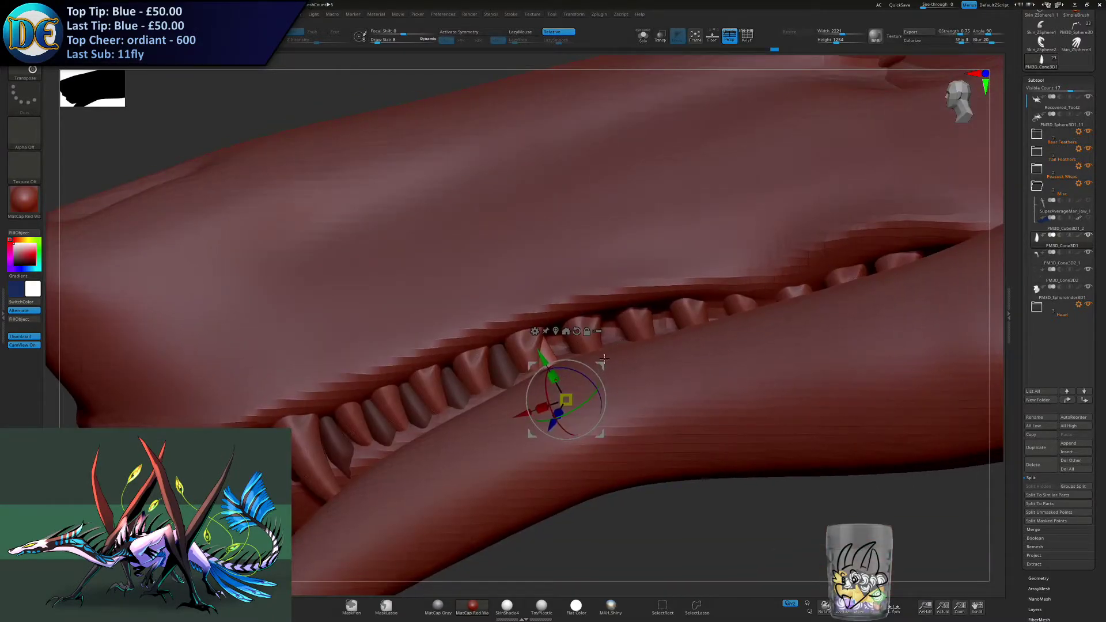
drag(605, 354, 607, 362)
mouse_move(609, 461)
right_down()
mouse_move(608, 358)
mouse_move(662, 403)
mouse_move(661, 438)
right_up()
drag(662, 350, 619, 375)
right_drag(625, 387, 703, 408)
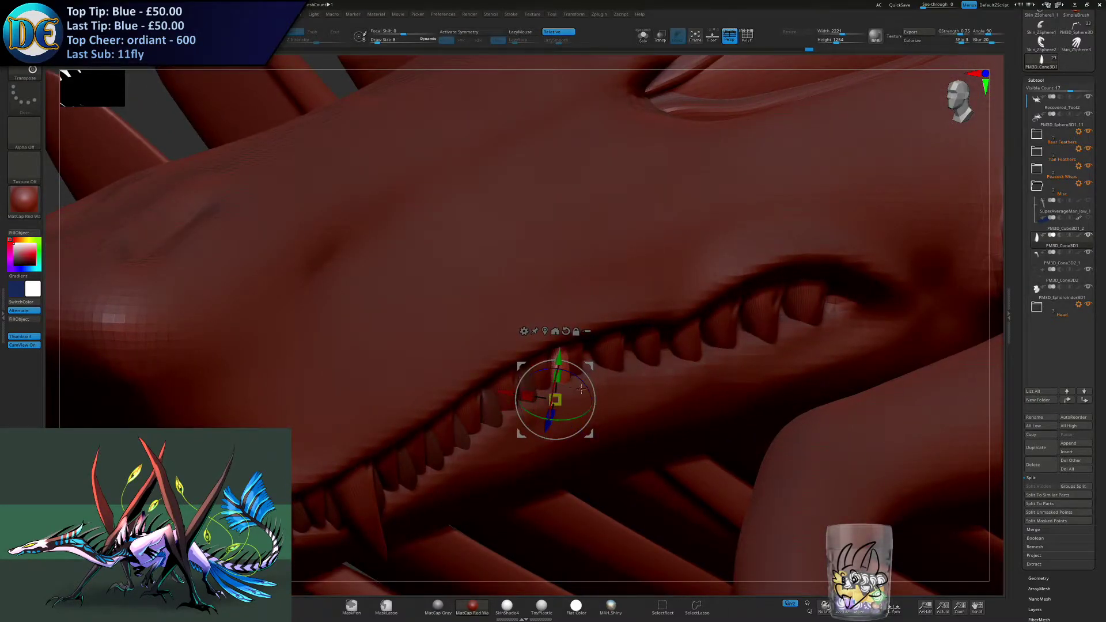
- Place another lower tooth copy in the rear half of the jaw, resizing and positioning it between the upper teeth
right_drag(596, 409, 647, 332)
drag(646, 340, 698, 325)
right_drag(698, 327, 622, 353)
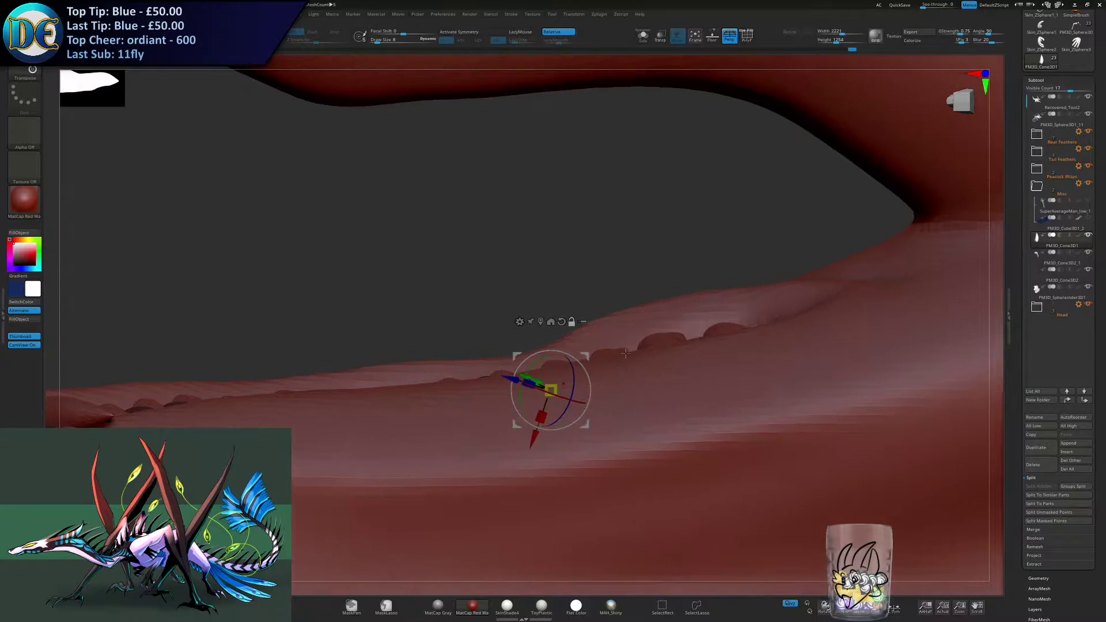
drag(590, 354, 630, 343)
right_drag(637, 323, 644, 358)
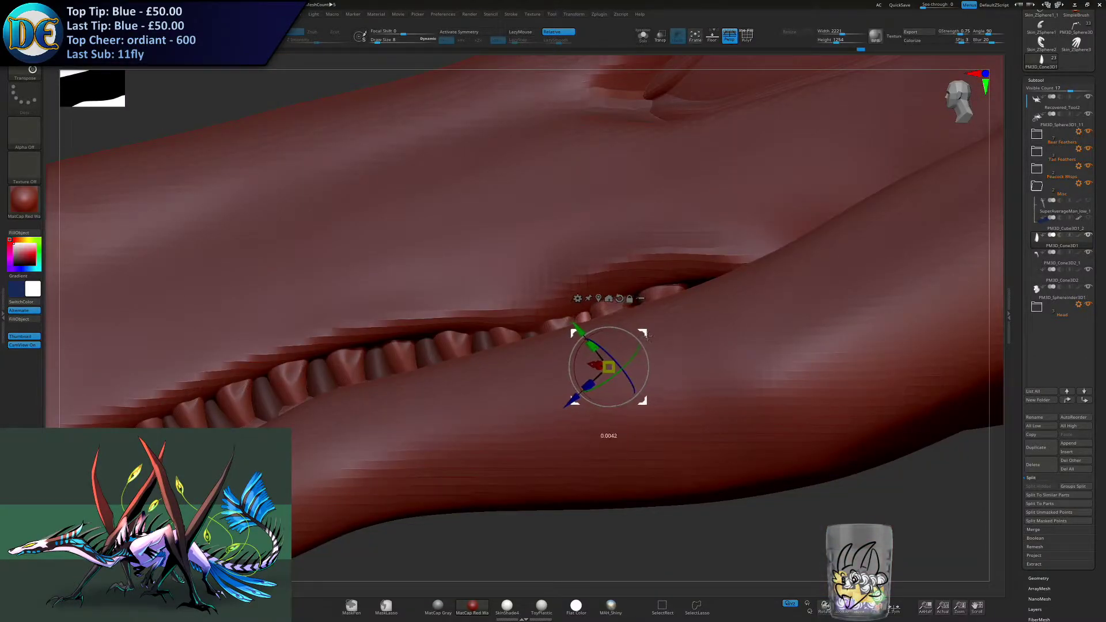
right_drag(647, 337, 661, 338)
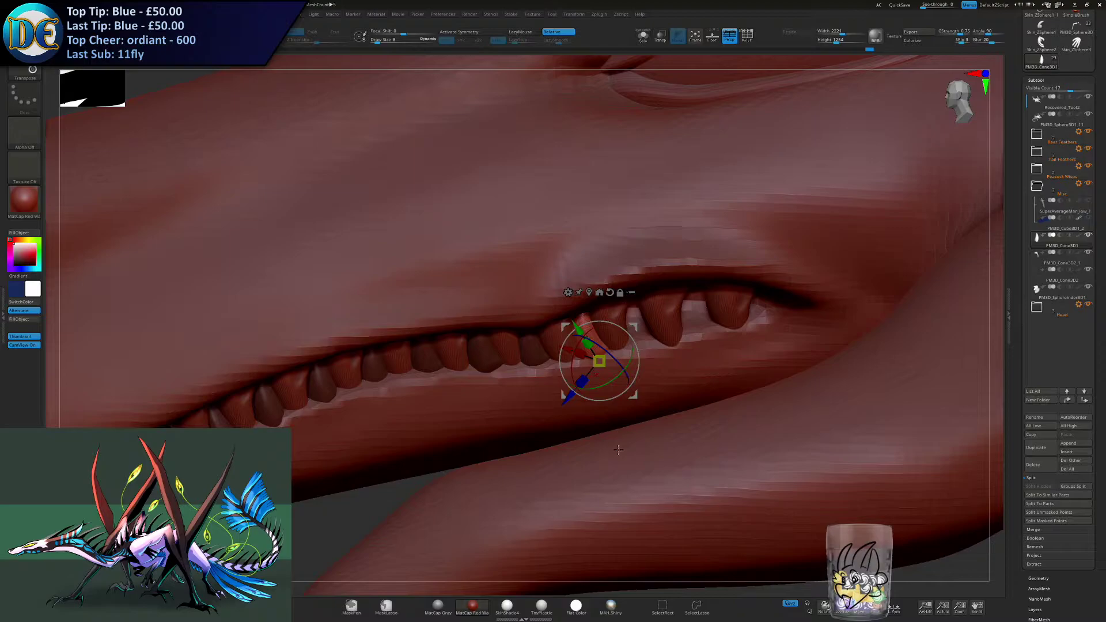
- Duplicate the lower tooth toward the corner of the mouth and clear the mask from the finished copies
right_drag(582, 448, 618, 358)
drag(641, 323, 683, 309)
right_drag(683, 309, 682, 372)
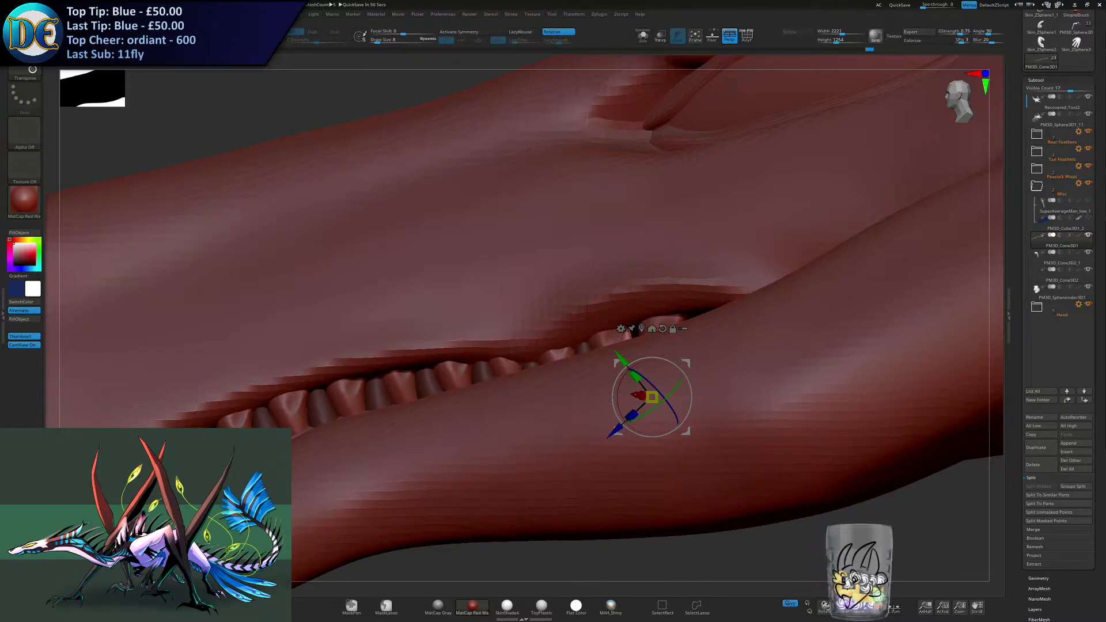
key(q)
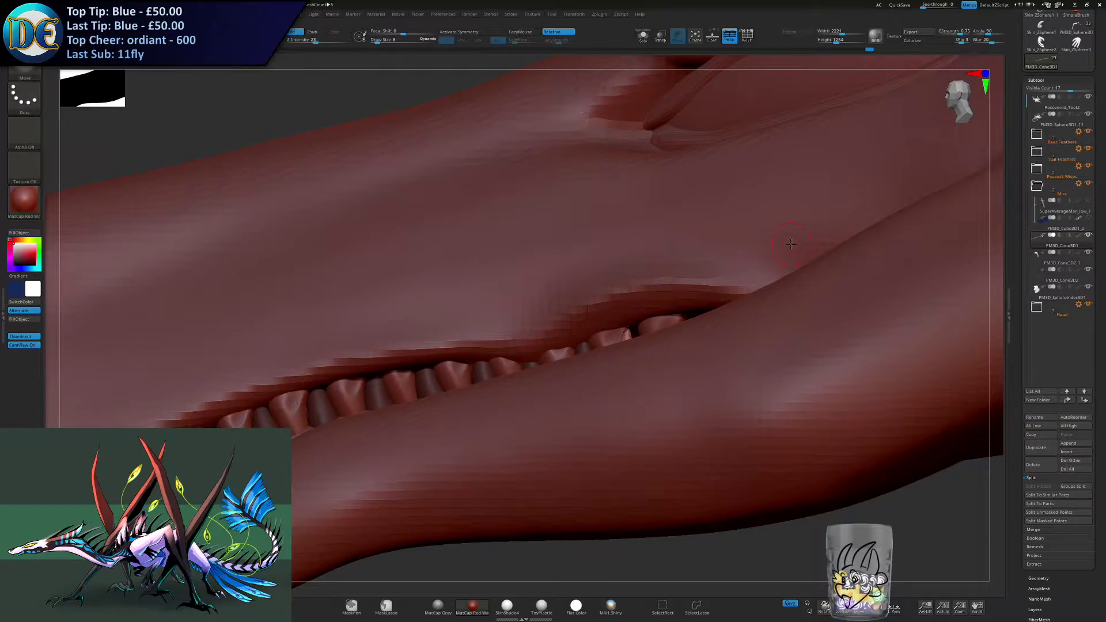
key(w)
- Fit a lower tooth copy into the rearmost gap beside the corner of the mouth, adjusting its scale and depth
mouse_move(685, 380)
right_down()
mouse_move(646, 474)
mouse_move(693, 375)
mouse_move(683, 373)
mouse_move(696, 406)
mouse_move(567, 284)
mouse_move(579, 358)
mouse_move(555, 264)
right_up()
drag(554, 326, 615, 315)
right_drag(611, 312, 610, 343)
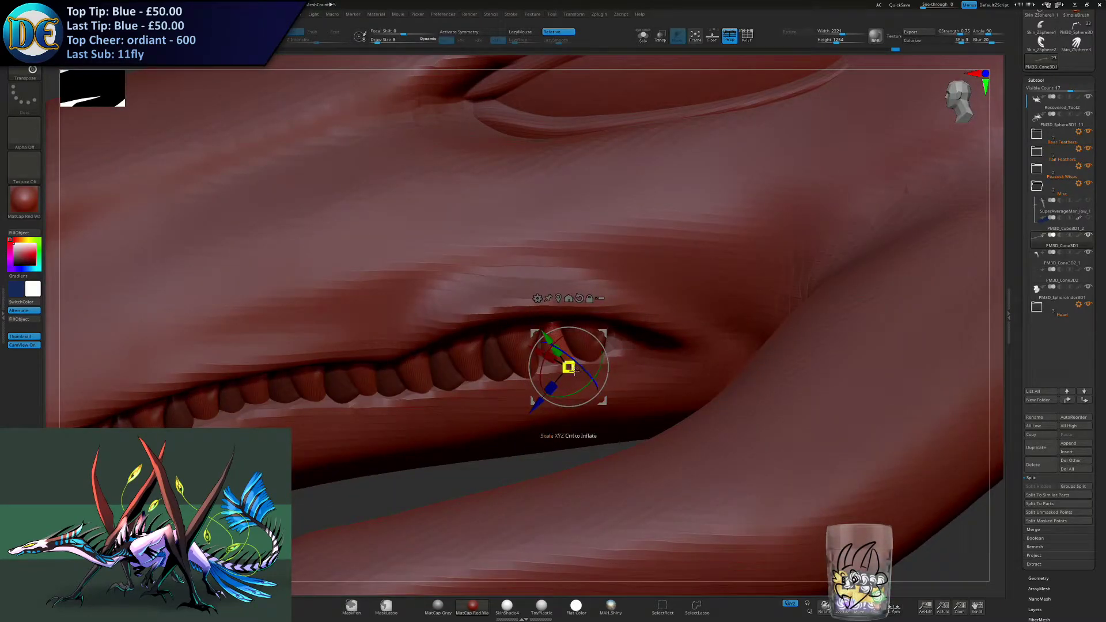
right_drag(604, 362, 617, 304)
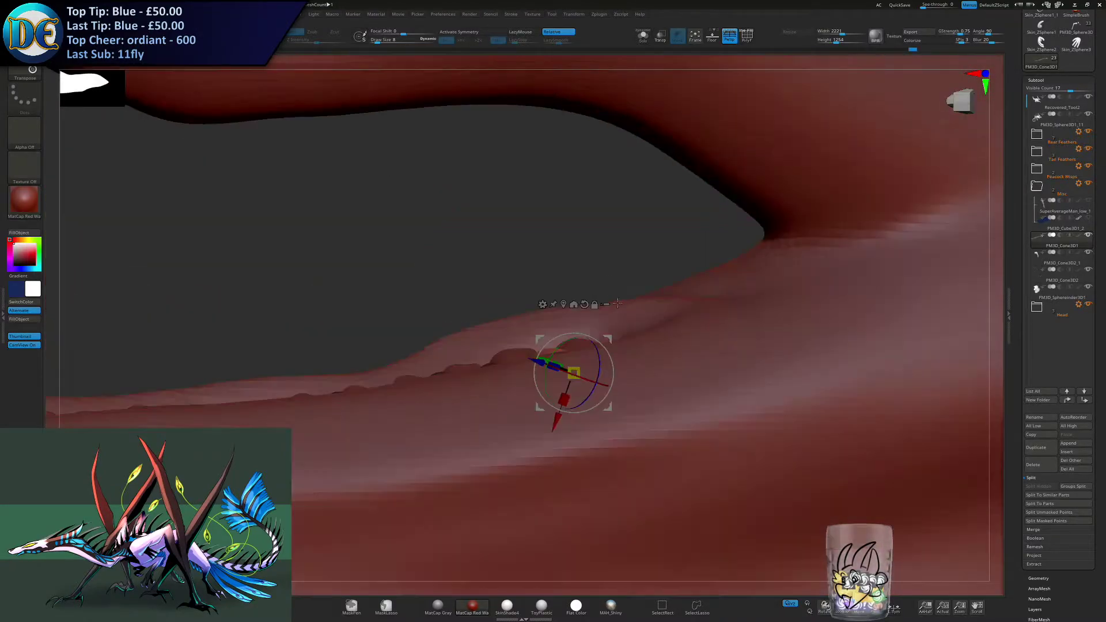
drag(638, 330, 668, 329)
mouse_move(663, 340)
ctrl+right_down()
mouse_move(557, 426)
mouse_move(579, 340)
ctrl+right_up()
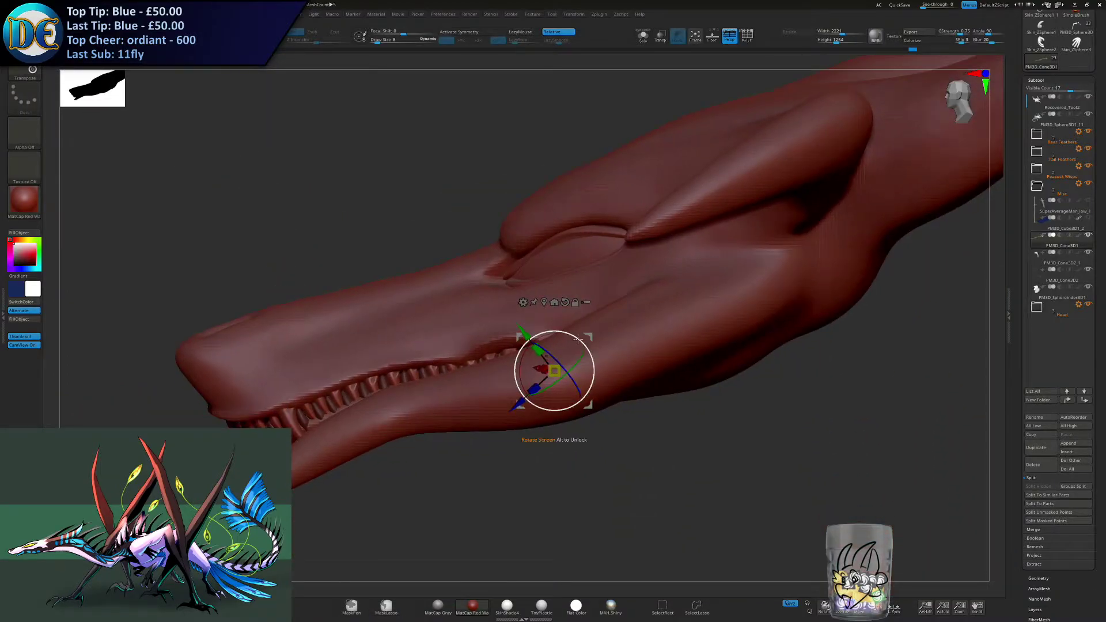
- Move a lower tooth copy to the front of the lower jaw near the centre line
drag(589, 331, 286, 405)
mouse_move(300, 397)
right_down()
mouse_move(461, 415)
mouse_move(527, 373)
mouse_move(582, 386)
mouse_move(526, 396)
mouse_move(461, 435)
mouse_move(485, 362)
mouse_move(461, 398)
mouse_move(507, 371)
mouse_move(520, 317)
right_up()
drag(556, 330, 497, 321)
ctrl+right_drag(497, 321, 484, 369)
key(q)
key(w)
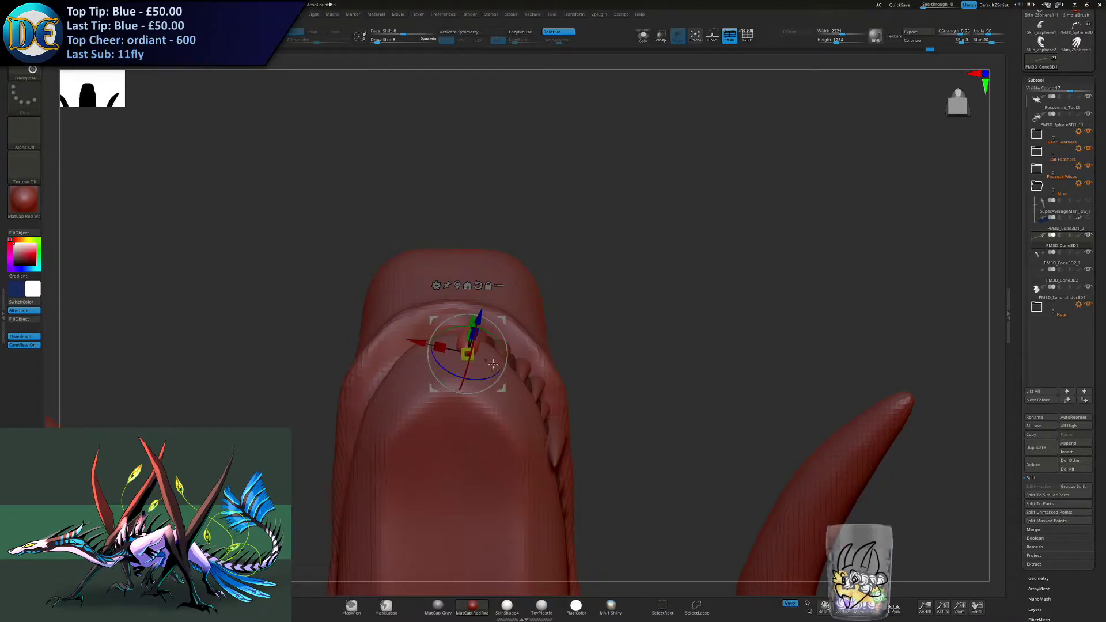
- Rotate, scale and reposition the front lower tooth so it sits just inside the lip
right_drag(499, 369, 502, 435)
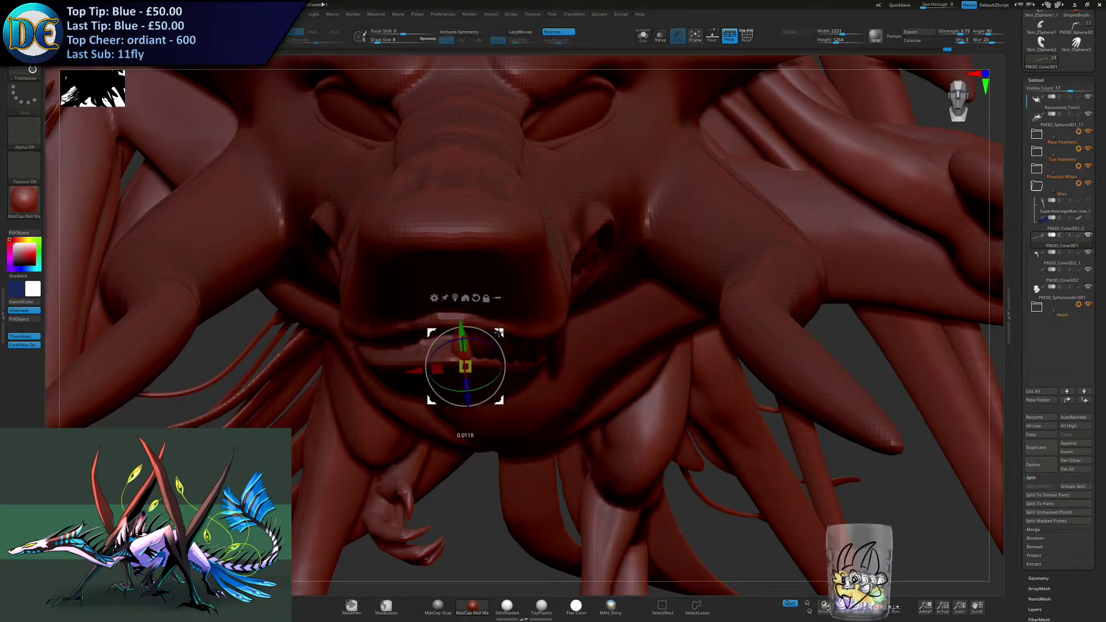
mouse_move(468, 367)
right_down()
mouse_move(509, 331)
mouse_move(495, 330)
right_up()
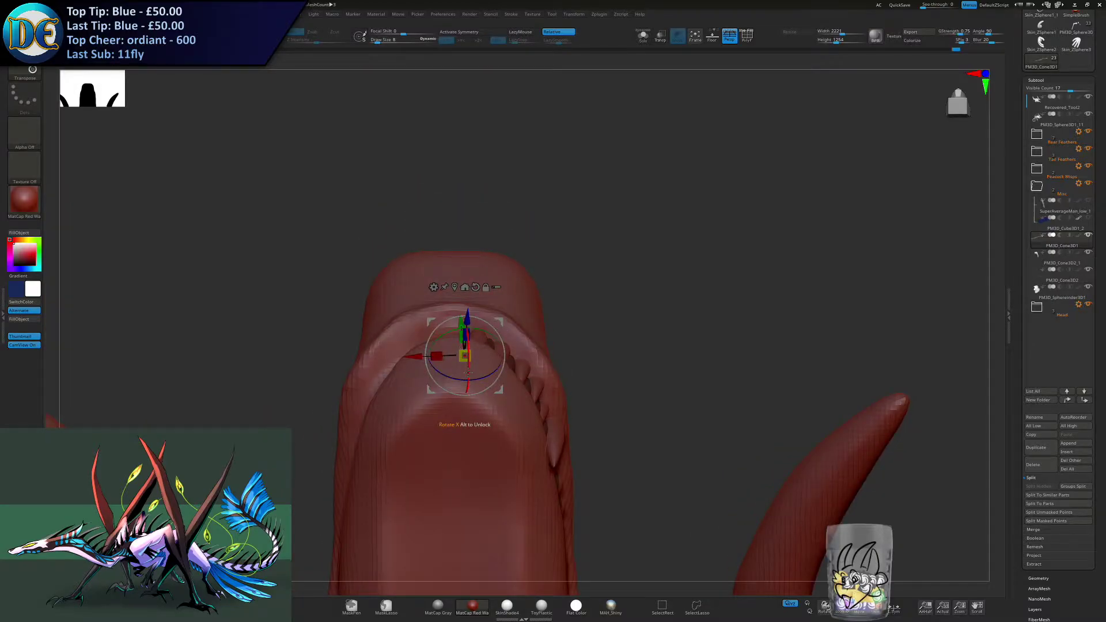
mouse_move(468, 374)
right_down()
mouse_move(474, 401)
mouse_move(497, 298)
right_up()
drag(481, 317, 483, 312)
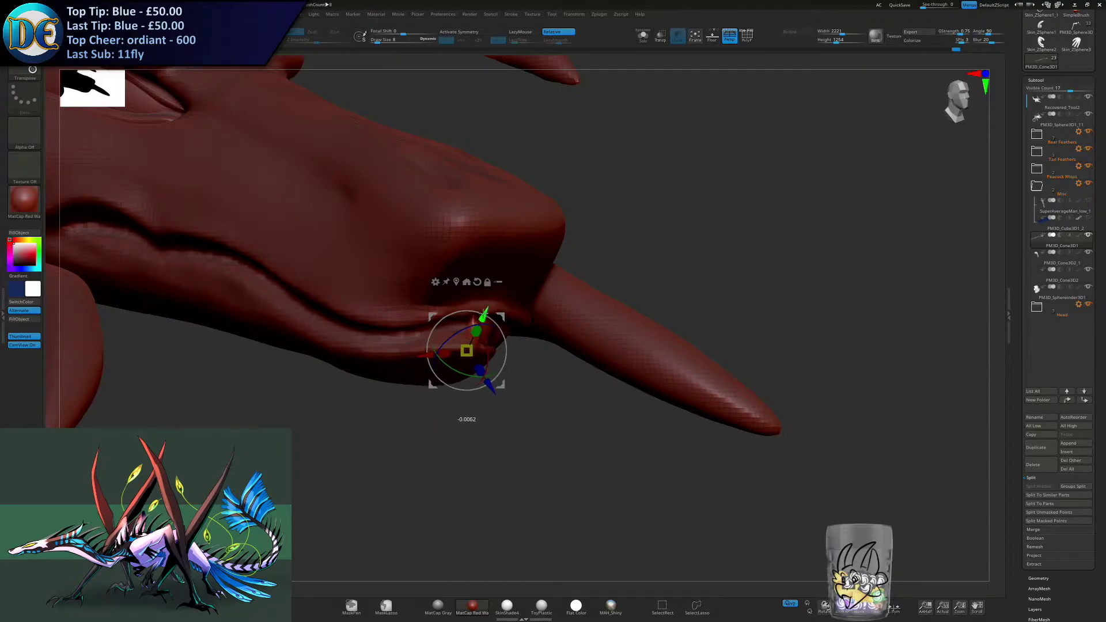
drag(467, 350, 464, 349)
- Switch to the Move brush and mirror the lower tooth row to the opposite side of the jaw
key(space)
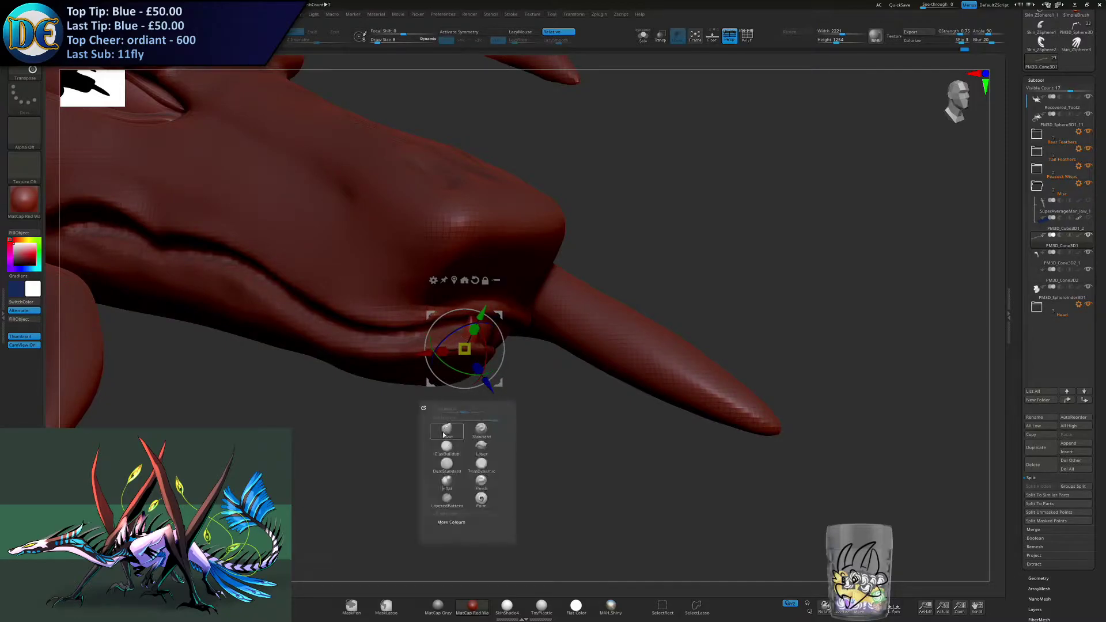
click(444, 431)
mouse_move(536, 369)
right_down()
mouse_move(504, 344)
mouse_move(365, 383)
right_up()
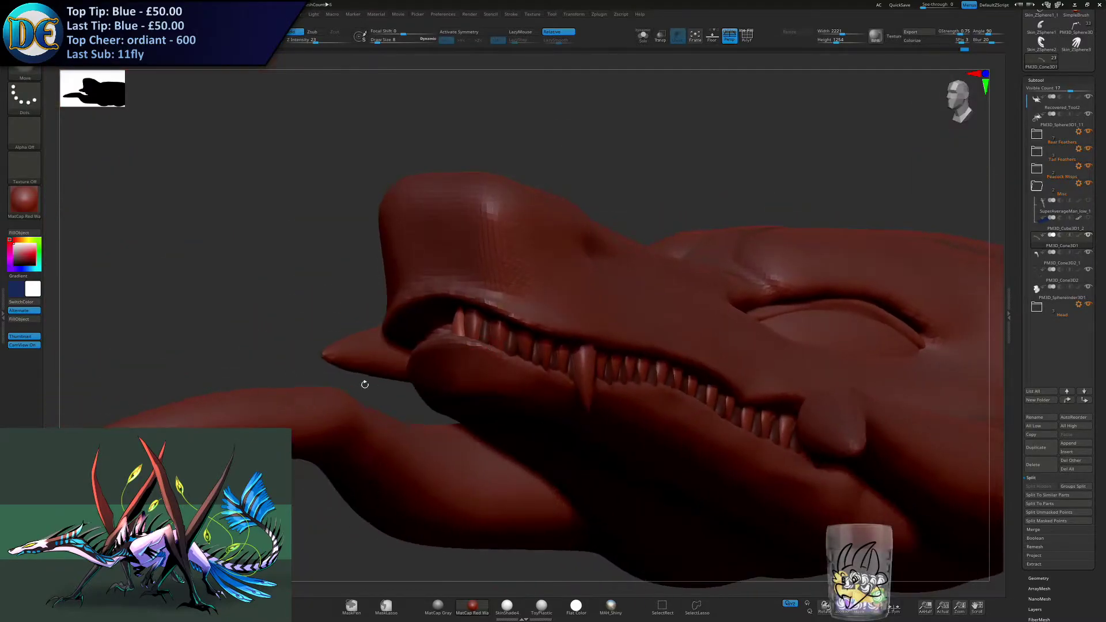
ctrl+shift+click(318, 338)
key(2)
click(317, 432)
- Select the upper teeth subtool and mirror its teeth to the opposite side of the mouth
right_drag(411, 316, 440, 313)
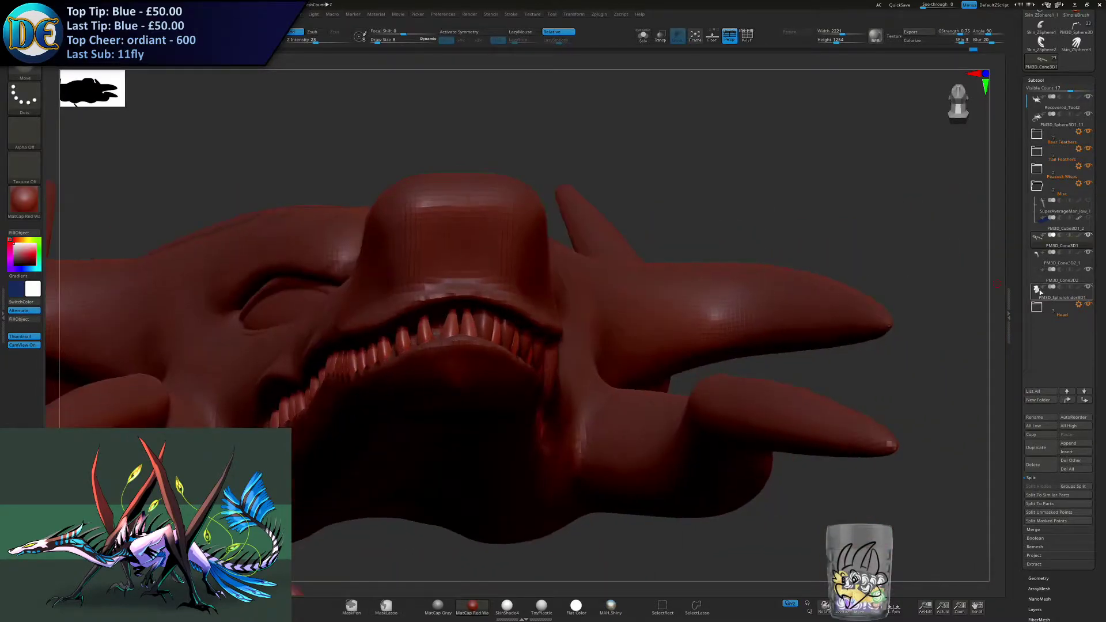
click(1046, 253)
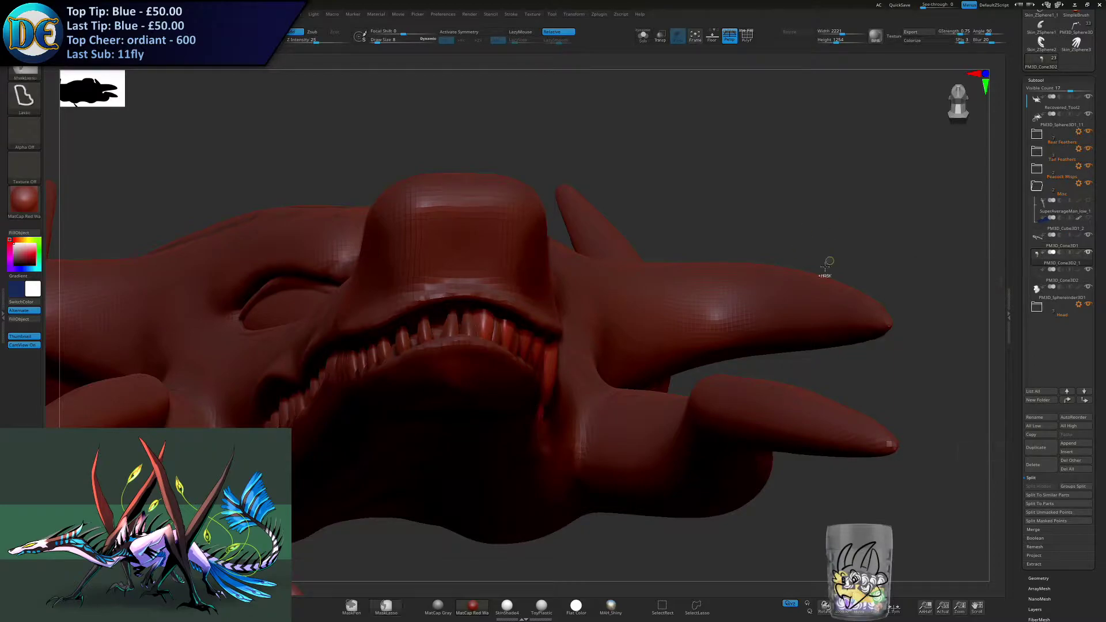
key(2)
click(752, 364)
mouse_move(513, 443)
ctrl+right_down()
mouse_move(502, 418)
mouse_move(527, 440)
mouse_move(550, 418)
mouse_move(538, 382)
mouse_move(477, 461)
mouse_move(464, 367)
ctrl+right_up()
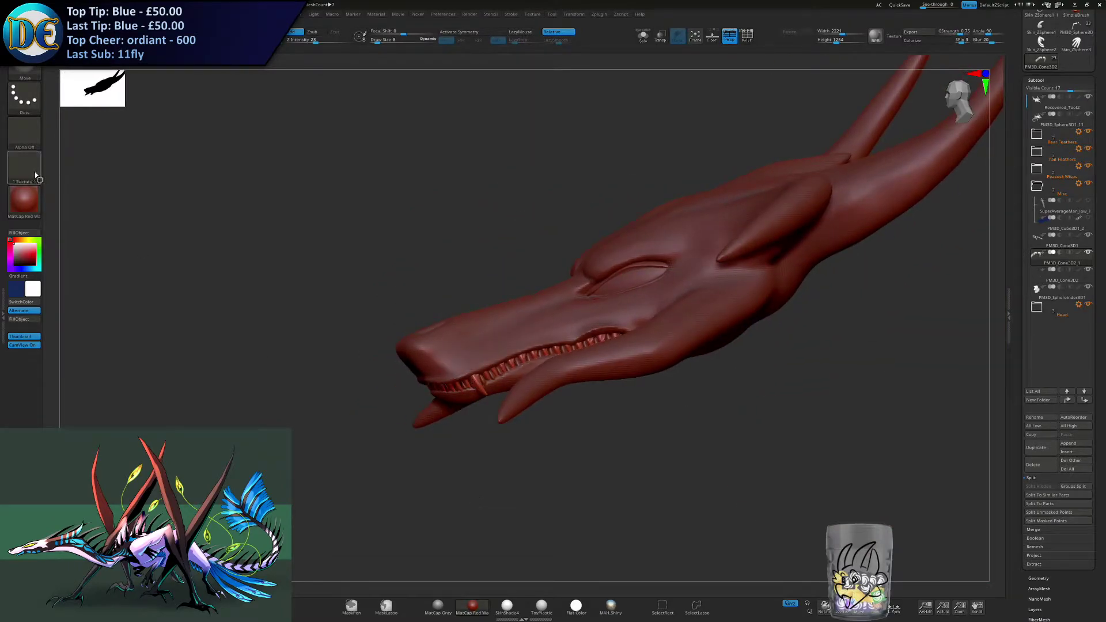
- Apply the MatCap Gray material, select the head mesh and turn on symmetry
click(37, 208)
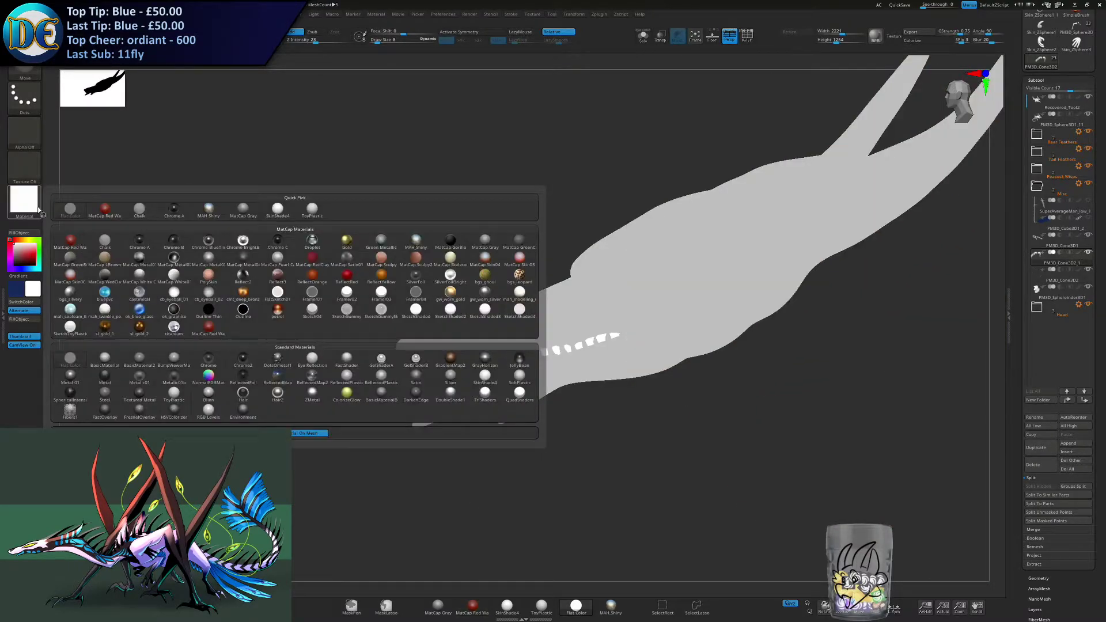
click(245, 211)
alt+click(478, 332)
key(x)
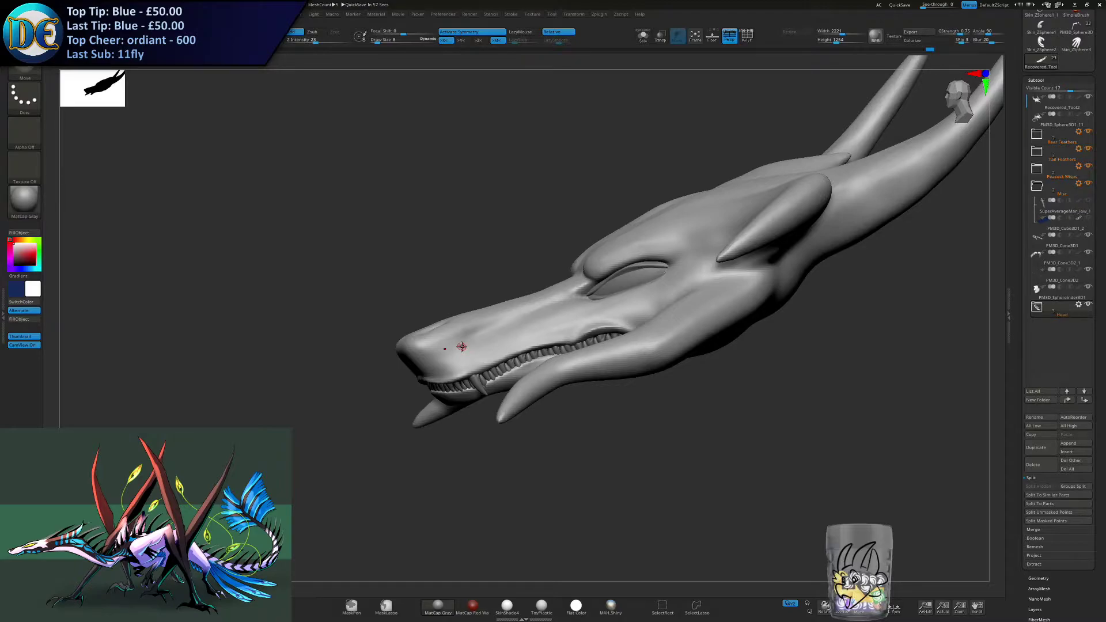
key(b)
click(319, 461)
click(356, 474)
drag(357, 473, 423, 453)
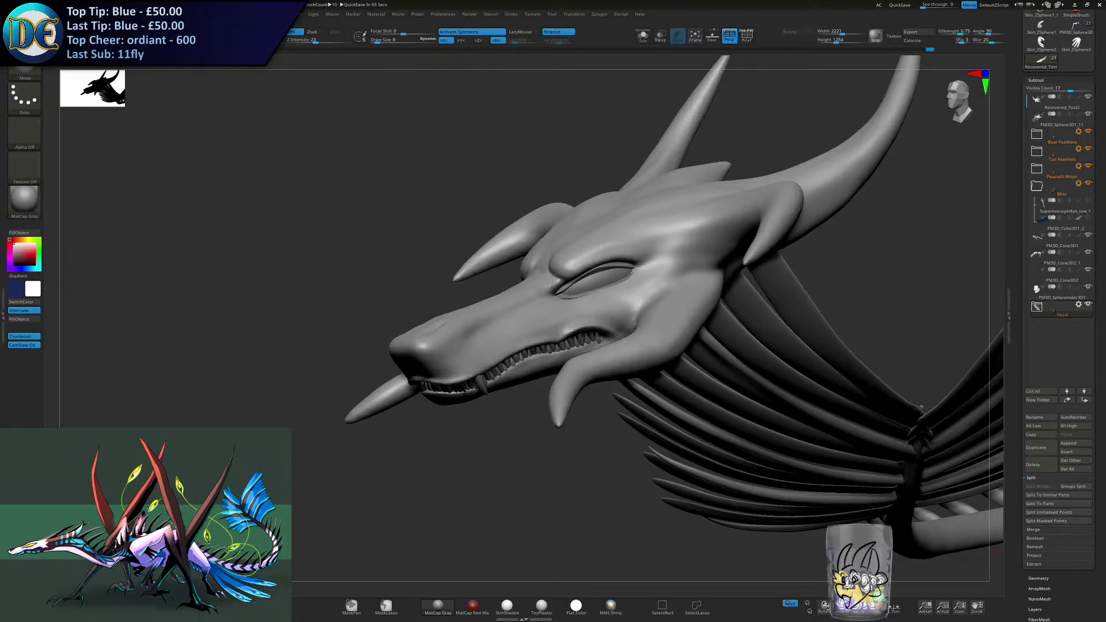
drag(523, 411, 544, 382)
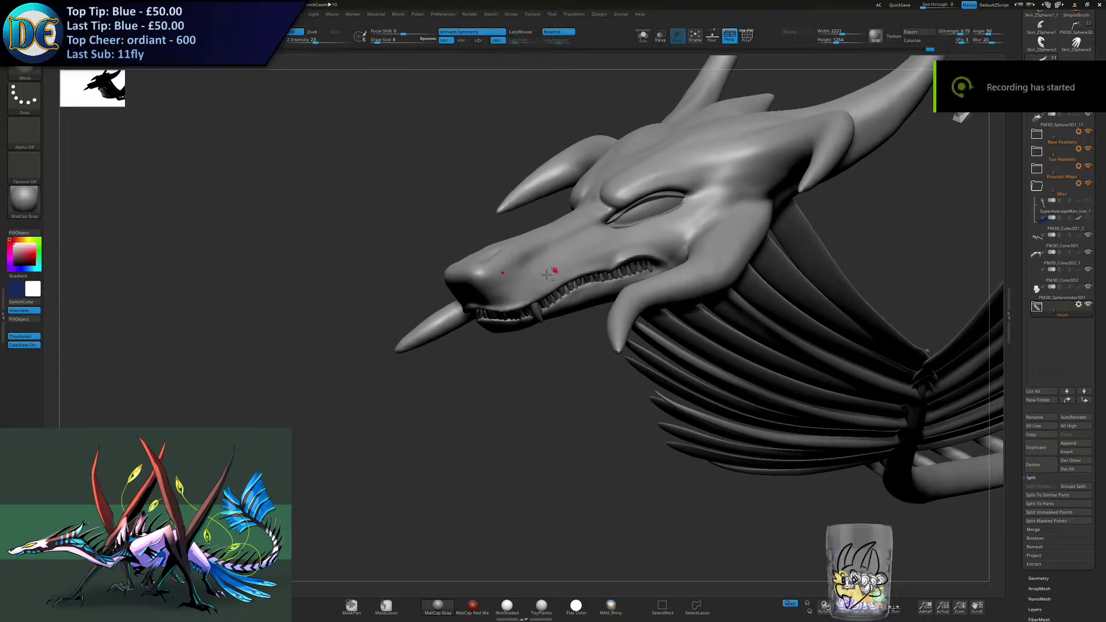
- Isolate the head mesh and reshape the front of the lower lip with a resized Move brush
key(space)
key(space)
key(s)
drag(550, 248, 539, 249)
mouse_move(523, 251)
ctrl+right_down()
mouse_move(509, 337)
mouse_move(461, 293)
ctrl+right_up()
click(643, 36)
key(s)
drag(457, 326, 444, 324)
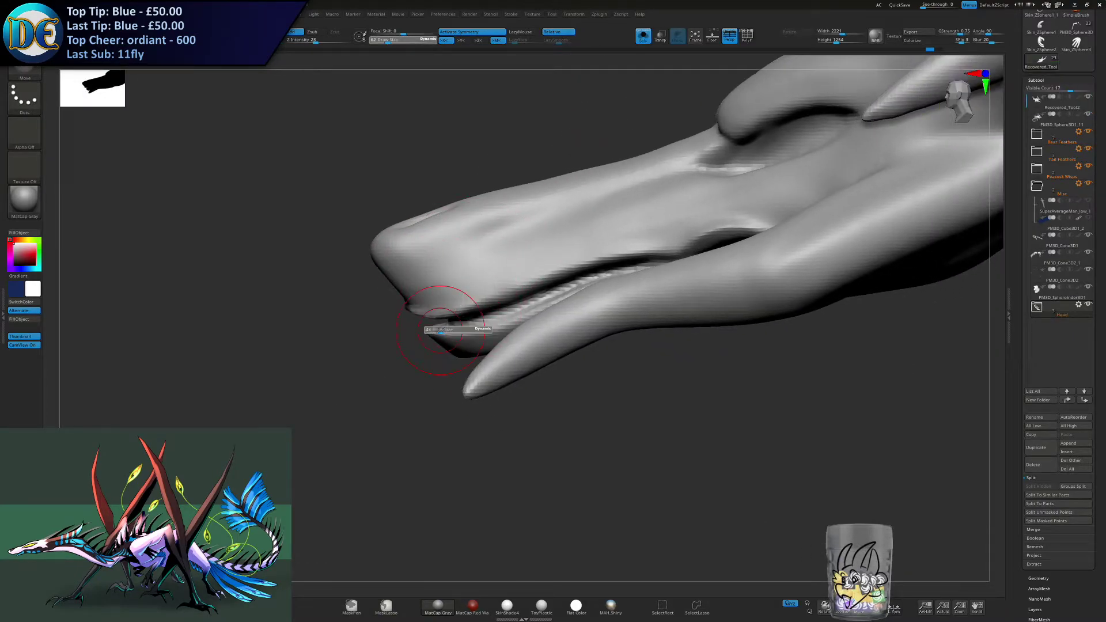
right_drag(397, 405, 437, 397)
right_drag(415, 353, 477, 368)
key(s)
drag(477, 368, 473, 368)
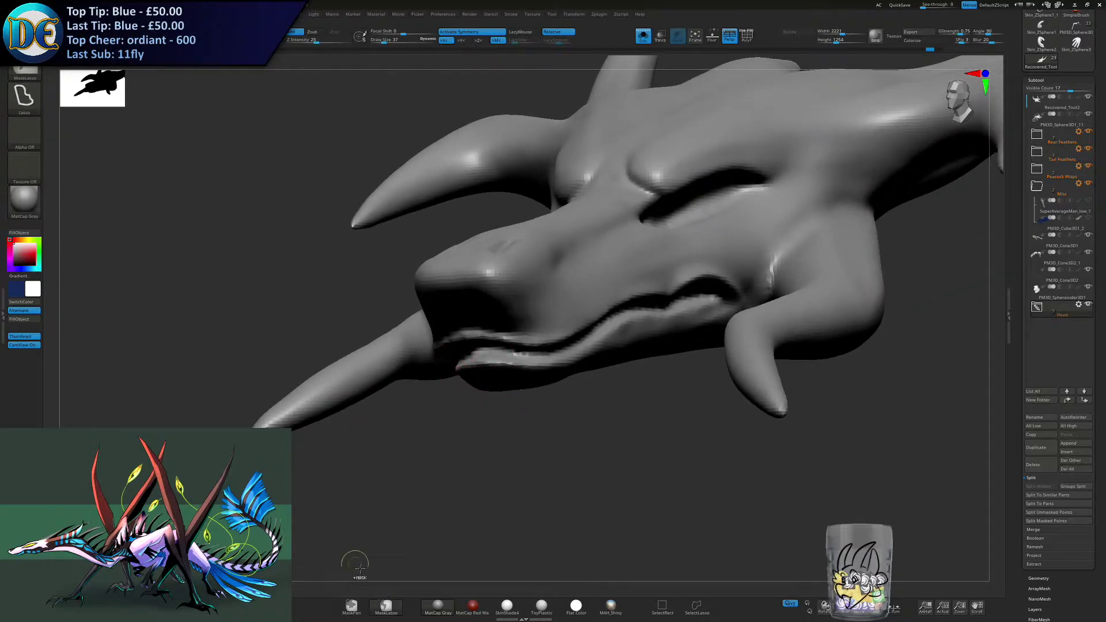
- Set the masking brush to MaskPen and refine the lip line along the lower jaw using a Move brush of size 21
ctrl+click(352, 607)
mouse_move(510, 398)
right_down()
mouse_move(457, 382)
mouse_move(432, 323)
right_up()
mouse_move(410, 215)
ctrl+mouse_down()
mouse_move(349, 187)
mouse_move(409, 182)
mouse_move(615, 230)
mouse_move(438, 276)
mouse_move(516, 246)
mouse_move(562, 286)
ctrl+mouse_up()
right_drag(562, 285, 544, 349)
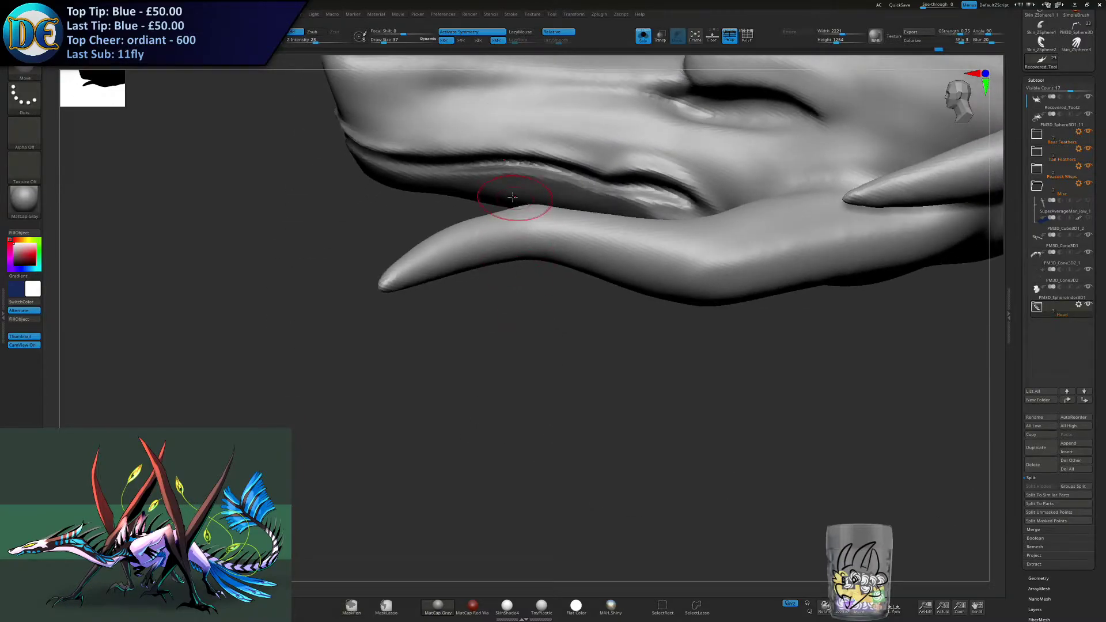
key(s)
drag(469, 192, 465, 193)
mouse_move(461, 204)
alt+right_down()
mouse_move(469, 239)
mouse_move(417, 228)
alt+right_up()
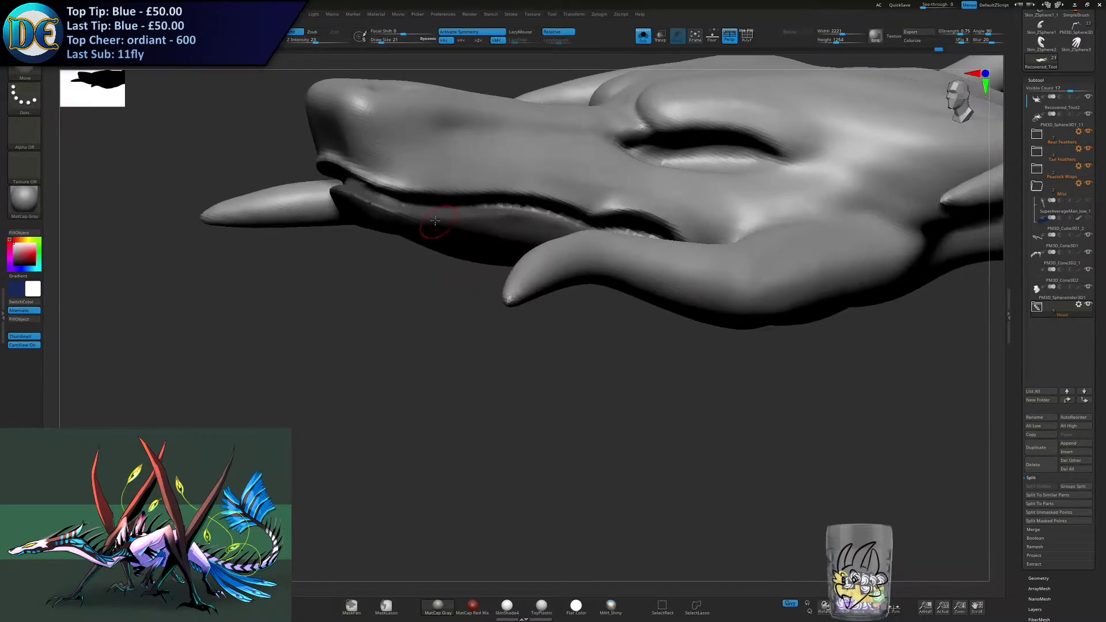
right_drag(547, 224, 510, 227)
ctrl+drag(512, 212, 669, 250)
mouse_move(523, 263)
right_down()
mouse_move(412, 261)
mouse_move(446, 316)
right_up()
- Show all subtools again and adjust the lips around the snout tip with a larger Move brush
click(643, 36)
right_drag(372, 324, 426, 310)
key(s)
drag(427, 313, 440, 314)
mouse_move(507, 311)
right_down()
mouse_move(556, 309)
mouse_move(425, 295)
mouse_move(365, 308)
right_up()
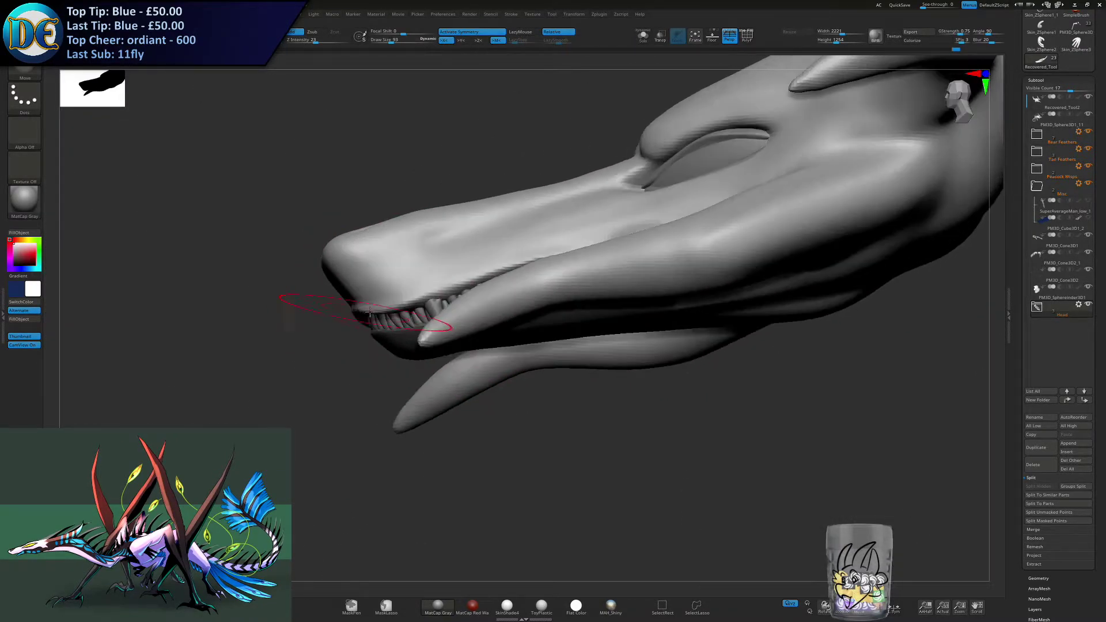
key(s)
drag(366, 311, 370, 311)
right_drag(371, 311, 611, 285)
right_drag(611, 285, 638, 279)
- Reshape the front of the snout with the Move brush, raising the upper lip to expose the front teeth
key(s)
drag(767, 278, 763, 279)
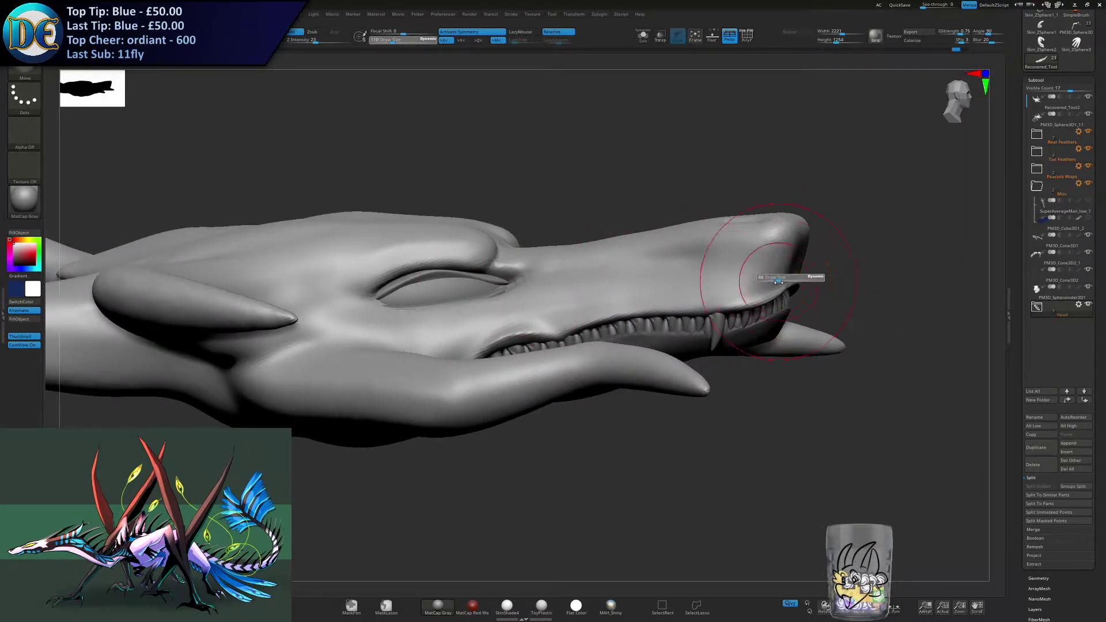
drag(775, 257, 765, 277)
key(s)
drag(893, 276, 771, 298)
right_drag(799, 294, 715, 288)
right_drag(622, 312, 447, 322)
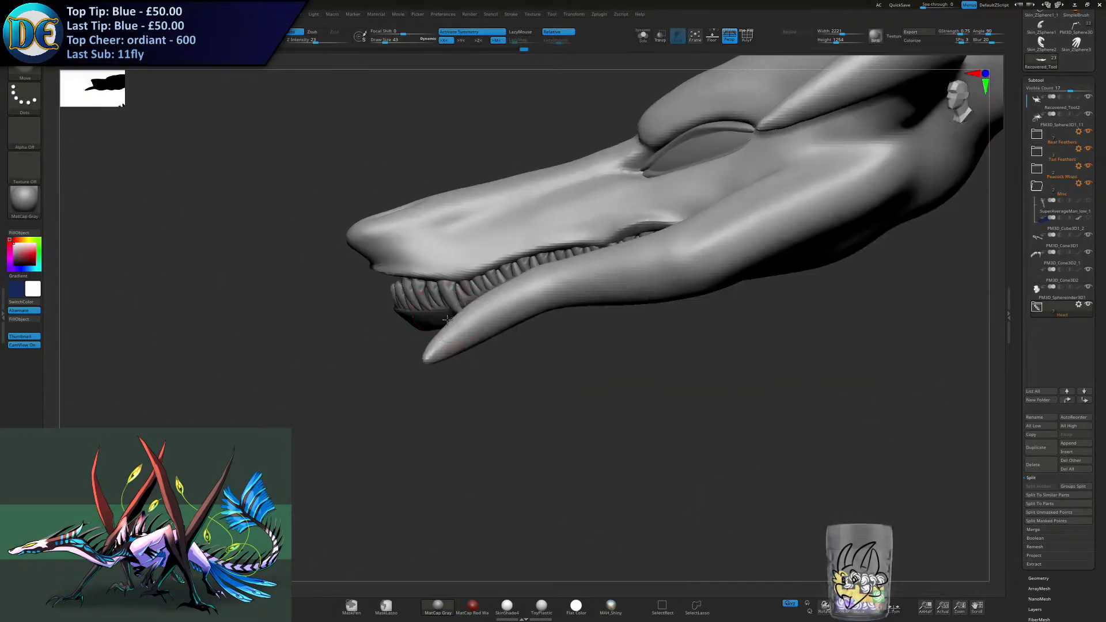
key(s)
drag(377, 267, 375, 272)
- Select the upper tooth row, turn on symmetry, and reshape its front teeth with a Move brush of size 54
key(s)
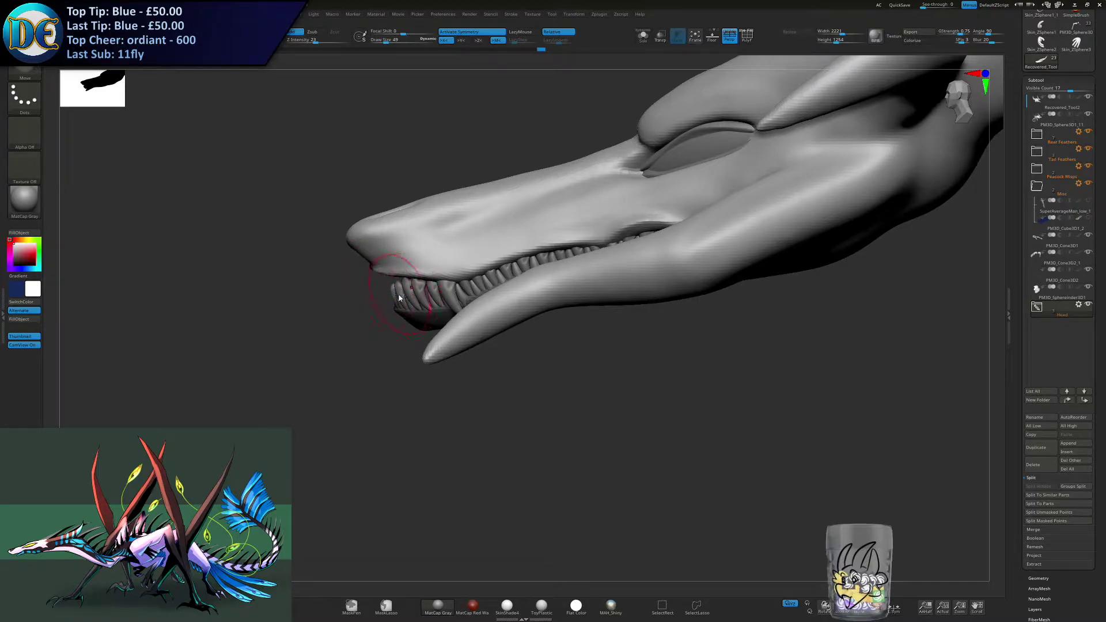
alt+click(398, 292)
key(s)
drag(399, 294, 405, 294)
mouse_move(403, 294)
right_down()
mouse_move(430, 299)
mouse_move(379, 290)
right_up()
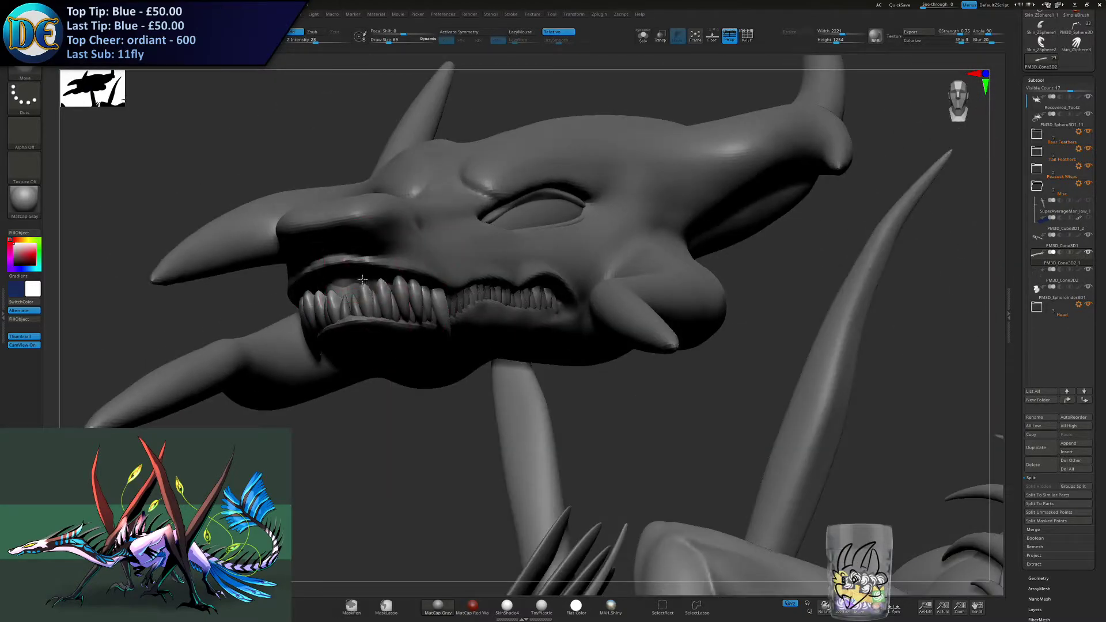
key(x)
right_drag(375, 294, 471, 321)
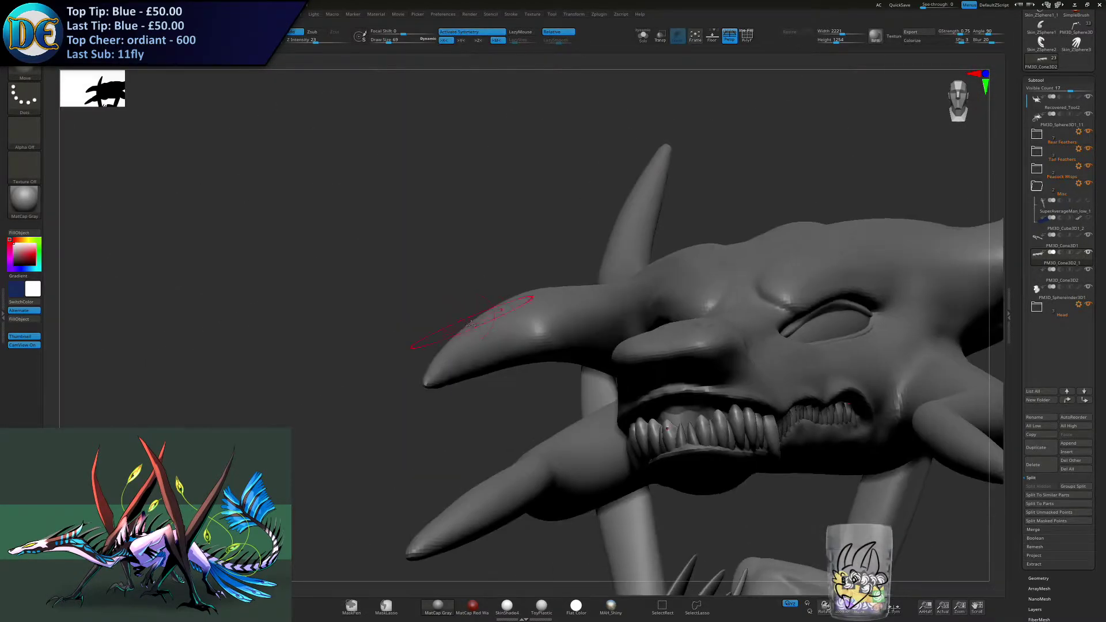
alt+right_drag(634, 376, 556, 272)
key(s)
drag(514, 218, 519, 217)
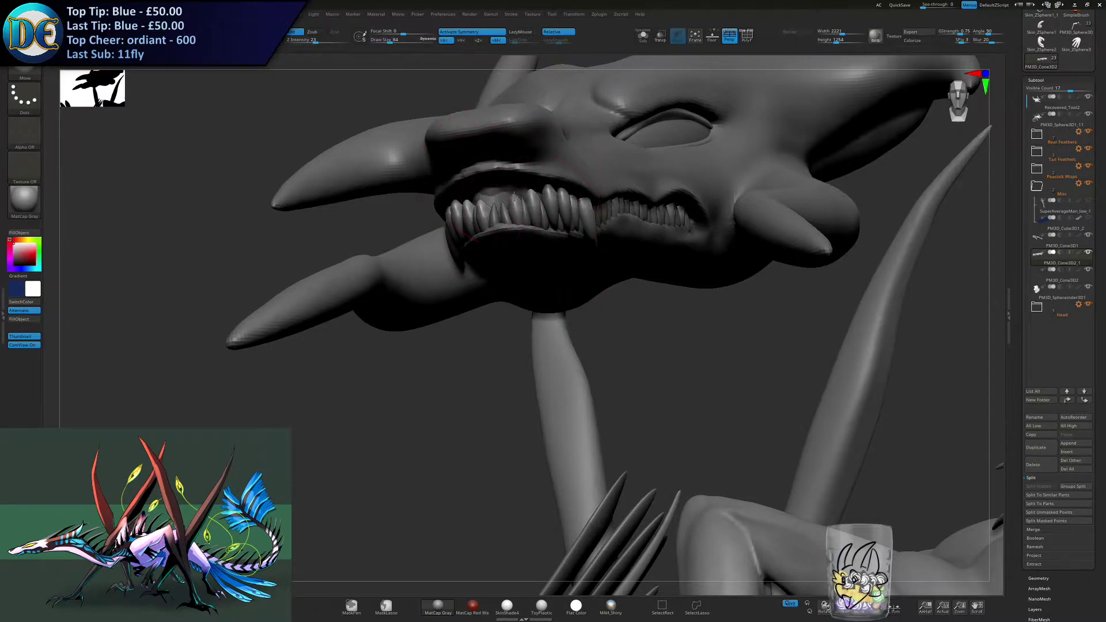
- Select the lower tooth row, turn on symmetry, and reposition its front teeth behind the lower lip with the Move brush
key(x)
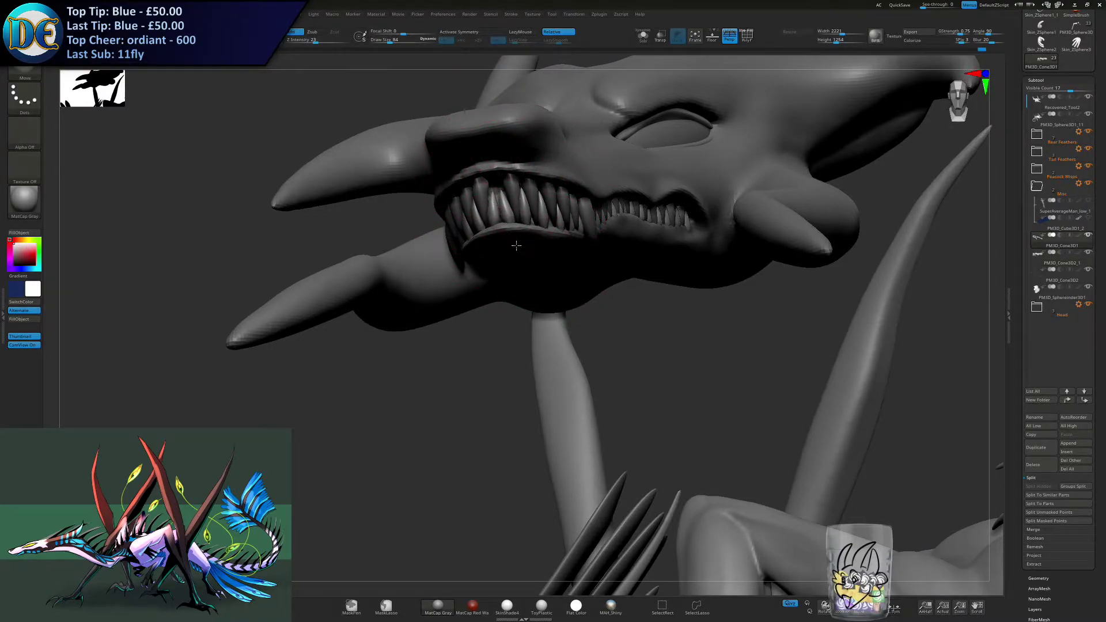
mouse_move(514, 213)
right_down()
mouse_move(484, 227)
mouse_move(524, 198)
right_up()
key(x)
key(ctrl+shift+z)
key(ctrl+shift+z)
key(ctrl+shift+z)
drag(529, 197, 527, 202)
mouse_move(513, 232)
ctrl+right_down()
mouse_move(507, 224)
mouse_move(552, 208)
ctrl+right_up()
- Fine-tune the front teeth at the snout tip with a smaller Move brush
key(bracketleft)
alt+click(501, 187)
key(s)
drag(516, 200, 515, 200)
mouse_move(521, 199)
right_down()
mouse_move(494, 209)
mouse_move(488, 226)
right_up()
mouse_move(488, 226)
ctrl+right_down()
mouse_move(442, 228)
mouse_move(381, 259)
ctrl+right_up()
- Select the head mesh and switch from ClayBuildup to the Standard brush at size 15
key(space)
click(358, 406)
alt+right_drag(339, 357, 432, 321)
key(s)
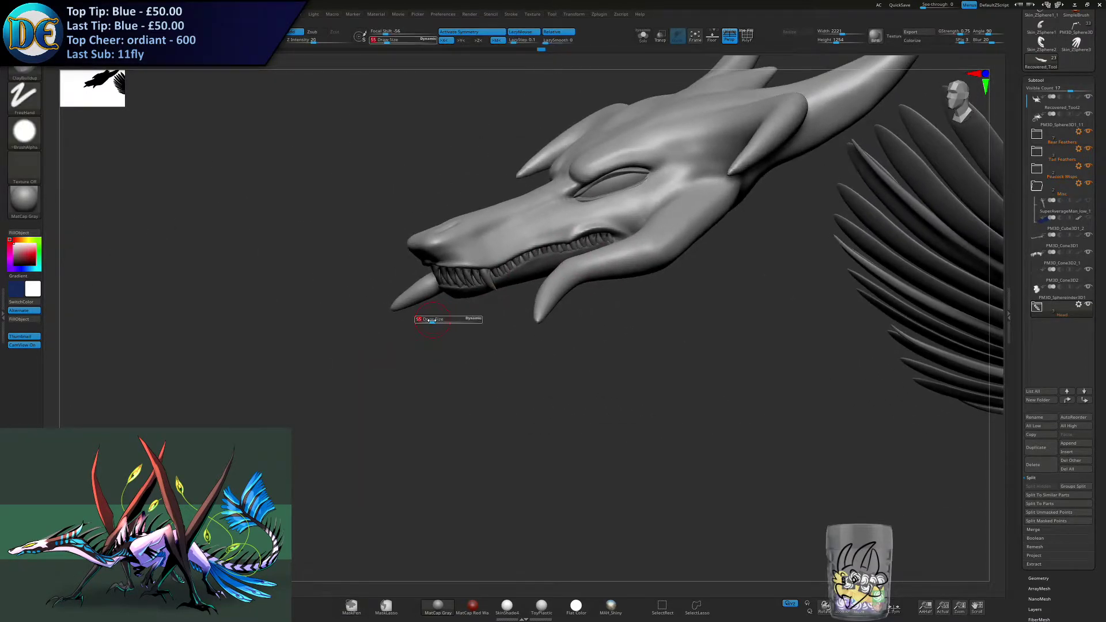
key(space)
click(447, 345)
key(s)
mouse_move(477, 287)
ctrl+right_down()
mouse_move(481, 354)
mouse_move(463, 314)
ctrl+right_up()
key(s)
drag(465, 318, 459, 319)
mouse_move(459, 319)
right_down()
mouse_move(415, 353)
mouse_move(432, 341)
right_up()
key(s)
- With only the lower jaw unmasked, build up the lower lip's edge along the tooth row using the Standard brush
drag(434, 318, 431, 318)
right_drag(431, 318, 469, 355)
drag(406, 318, 500, 292)
right_drag(500, 291, 533, 292)
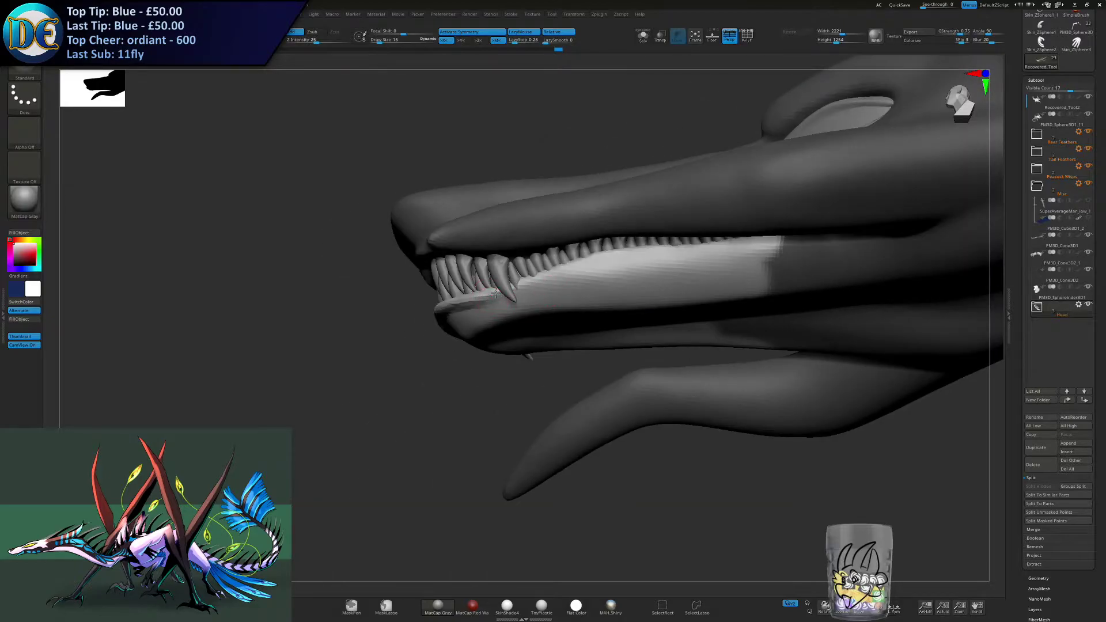
drag(619, 254, 639, 250)
drag(539, 274, 674, 255)
drag(600, 258, 676, 255)
mouse_move(606, 282)
right_down()
mouse_move(617, 248)
mouse_move(449, 324)
right_up()
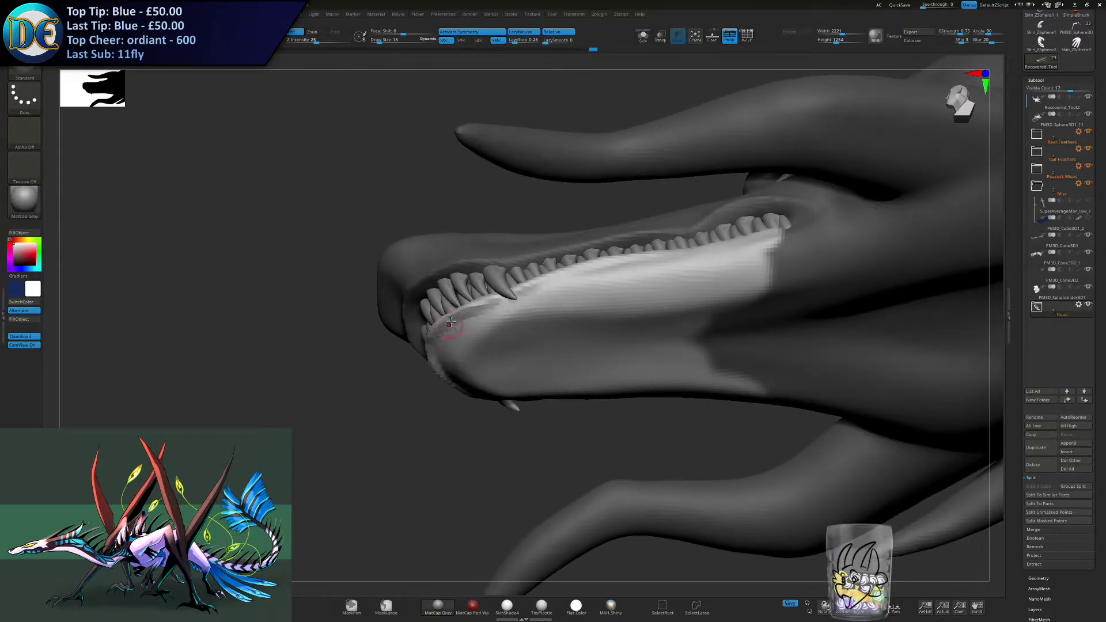
- Invert the mask and raise the upper lip's edge around the snout tip with a Standard brush of size 17
mouse_move(413, 371)
right_down()
mouse_move(438, 346)
mouse_move(425, 400)
mouse_move(395, 369)
mouse_move(393, 380)
mouse_move(469, 378)
mouse_move(427, 242)
mouse_move(476, 277)
right_up()
ctrl+click(435, 413)
drag(425, 324, 496, 302)
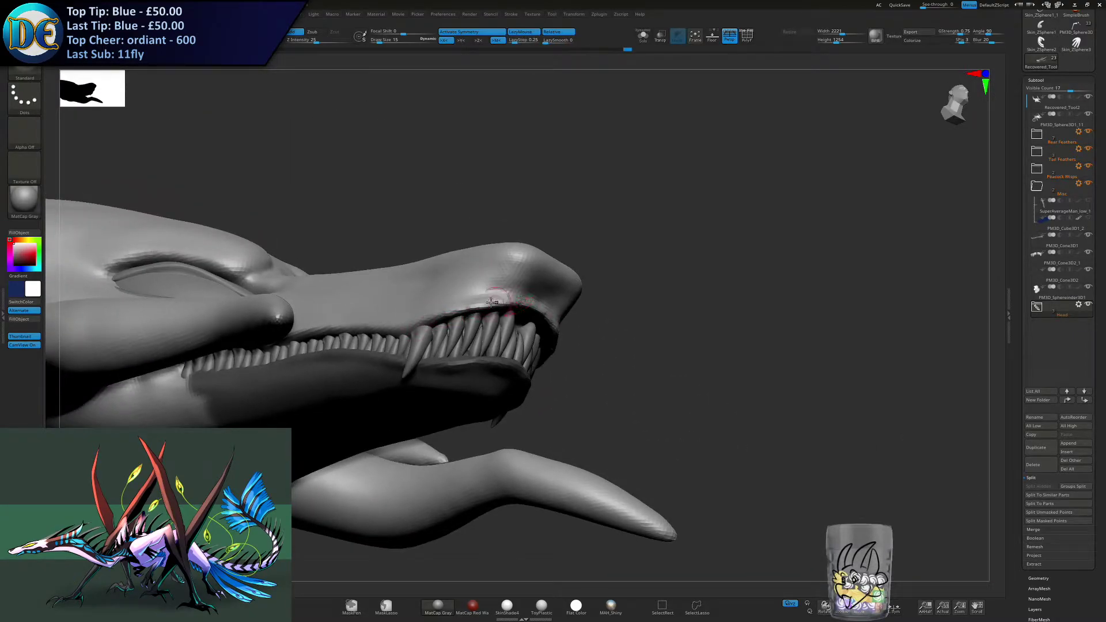
right_drag(546, 306, 582, 324)
mouse_move(585, 377)
right_down()
mouse_move(549, 333)
mouse_move(577, 337)
mouse_move(568, 331)
right_up()
key(s)
drag(545, 324, 547, 323)
right_drag(507, 316, 533, 312)
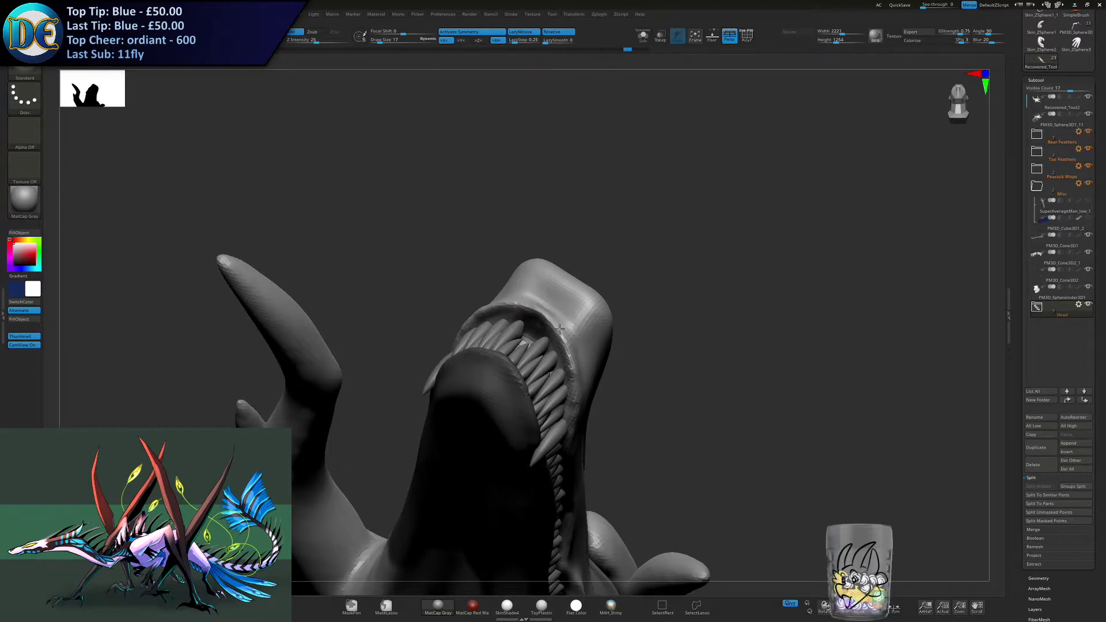
mouse_move(543, 314)
mouse_down()
mouse_move(575, 364)
mouse_move(578, 409)
mouse_up()
right_drag(578, 398, 555, 320)
mouse_move(569, 357)
right_down()
mouse_move(592, 301)
mouse_move(575, 333)
right_up()
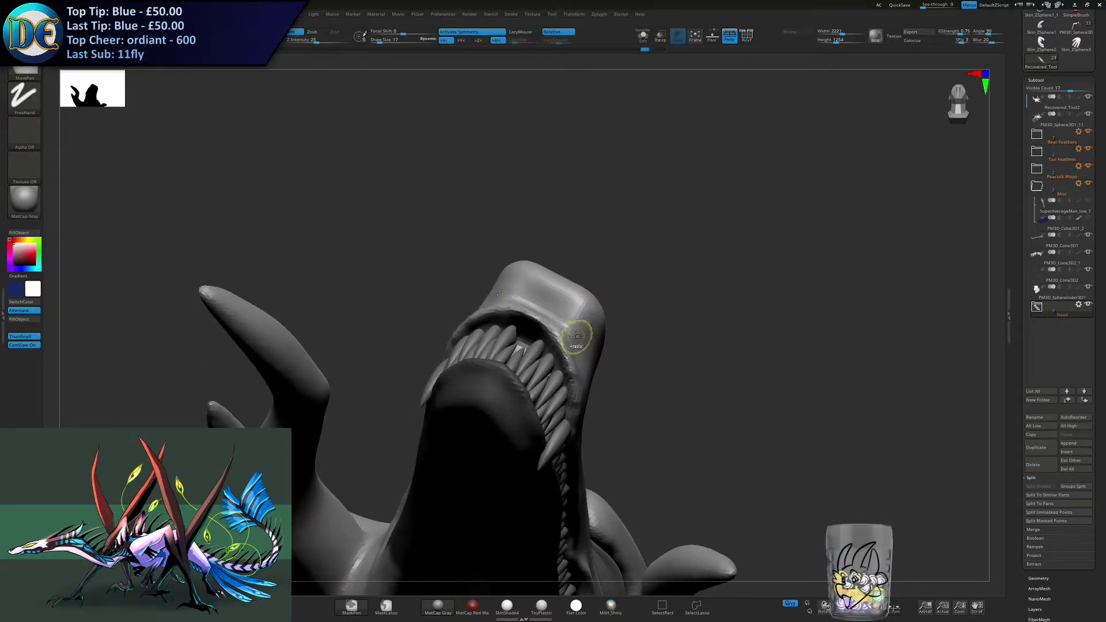
- Thicken the front upper lip's edge above the teeth with the Inflat brush, resized to 19
key(space)
click(560, 416)
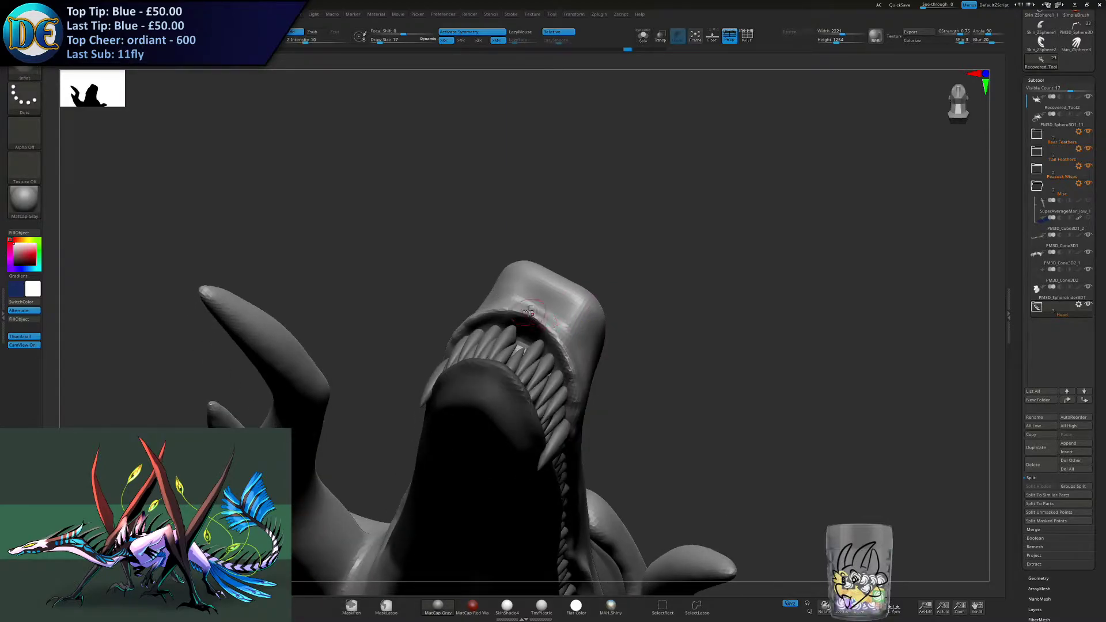
key(s)
click(544, 335)
mouse_move(531, 359)
alt+right_down()
mouse_move(539, 310)
mouse_move(558, 296)
alt+right_up()
key(s)
click(537, 296)
key(s)
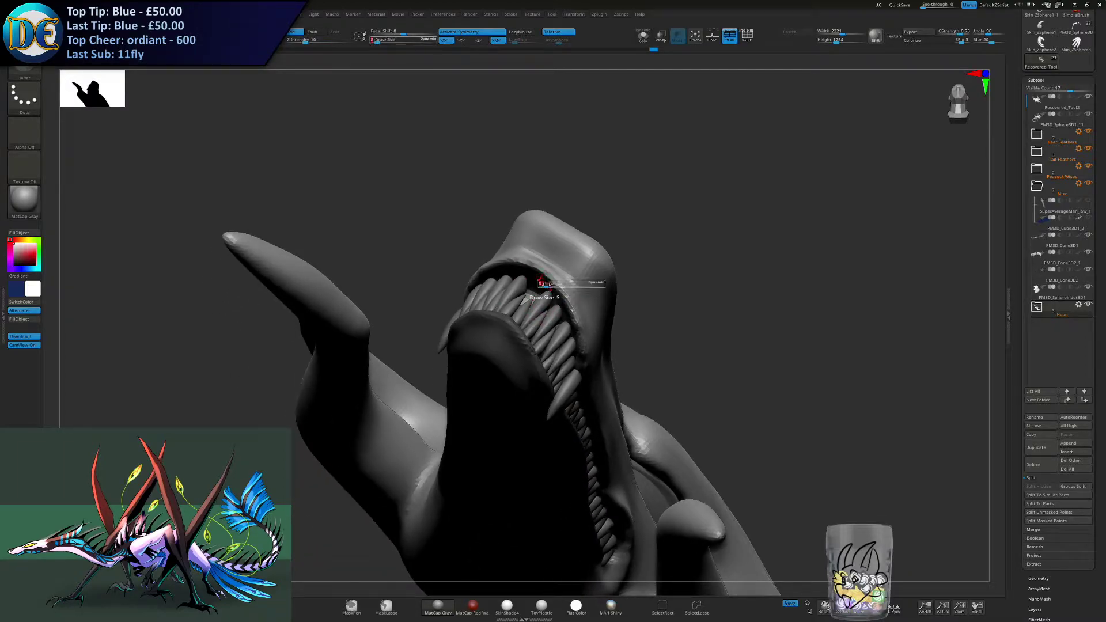
click(548, 284)
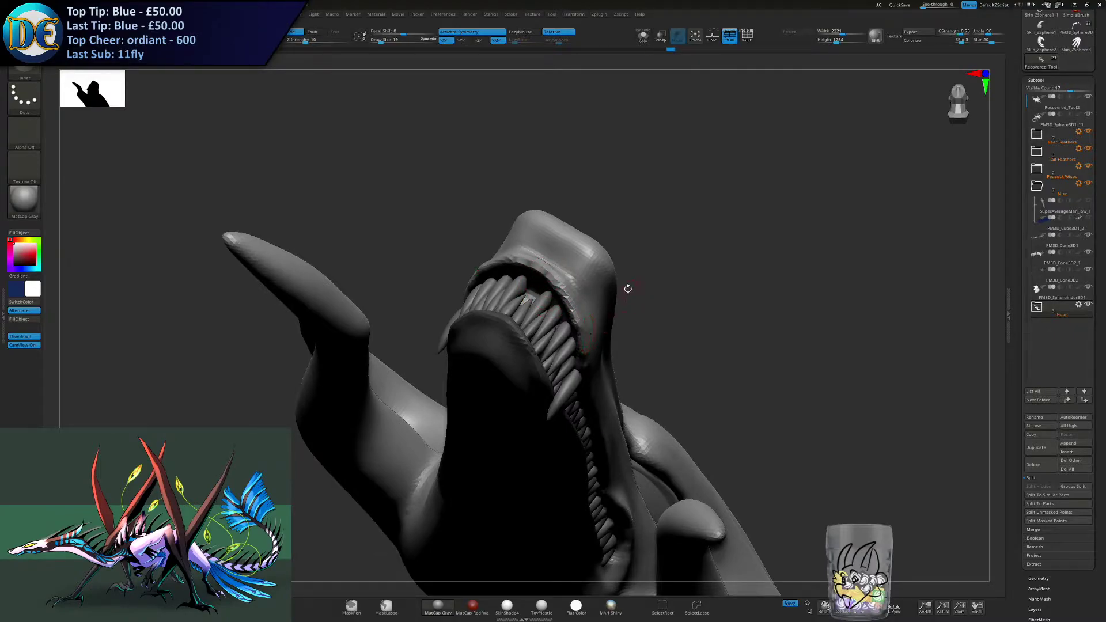
- Continue inflating the upper lip back to the canine and smooth the lumpy edge
right_drag(584, 288, 558, 284)
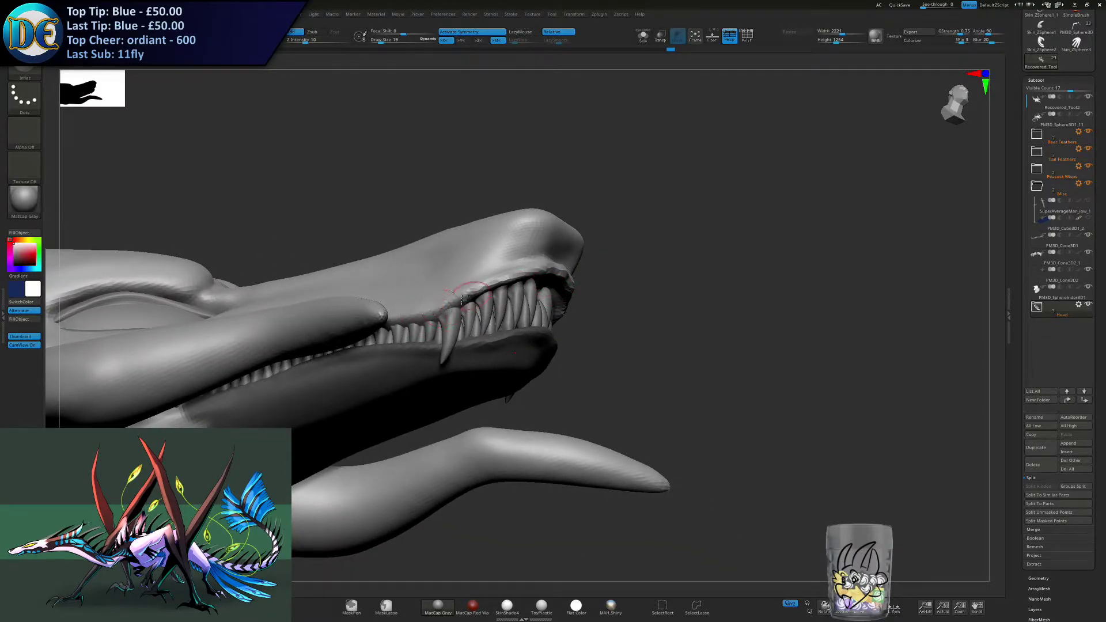
ctrl+drag(607, 236, 612, 239)
mouse_move(610, 242)
right_down()
mouse_move(582, 282)
mouse_move(578, 268)
right_up()
shift+drag(471, 300, 575, 275)
right_drag(575, 274, 583, 279)
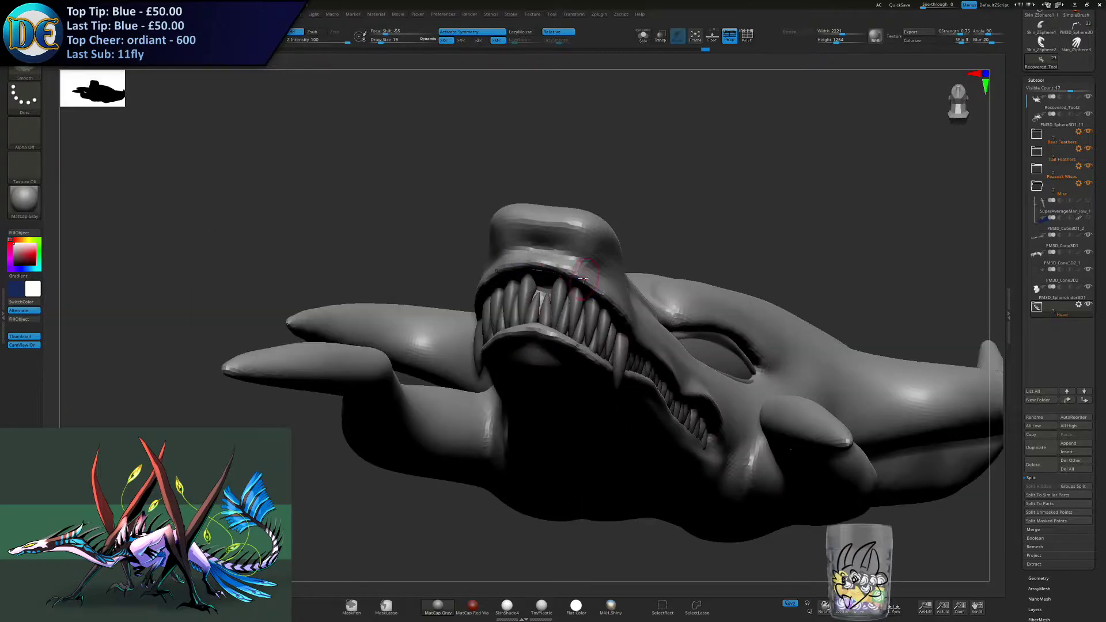
- Add volume between the nose and the upper lip with the ClayBuildup brush
key(space)
click(509, 297)
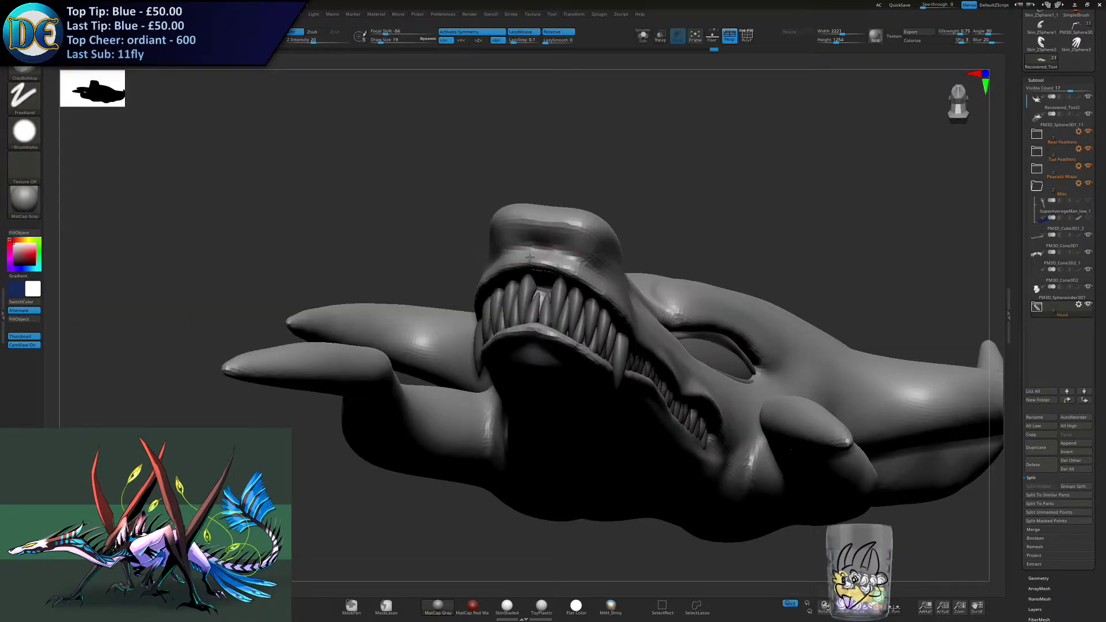
mouse_move(554, 245)
mouse_down()
mouse_move(579, 257)
mouse_move(538, 251)
mouse_up()
mouse_move(575, 302)
right_down()
mouse_move(591, 271)
mouse_move(521, 297)
mouse_move(521, 278)
mouse_move(523, 308)
right_up()
- Adjust the inner eye corner and the rear corner of the mouth with the Move brush
key(b)
click(511, 338)
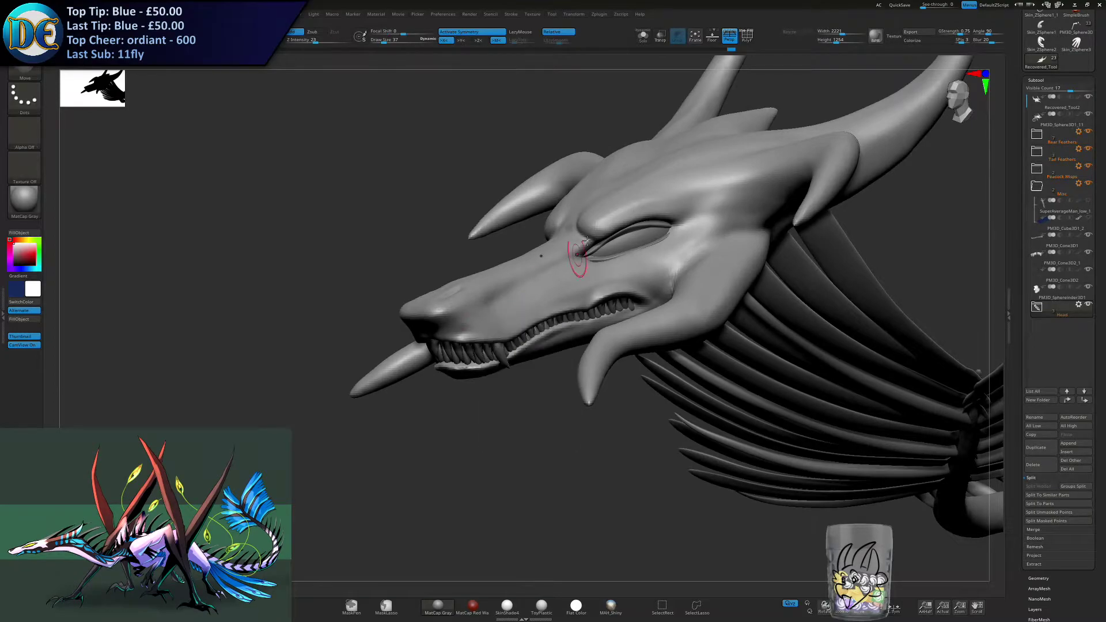
ctrl+right_drag(581, 250, 572, 262)
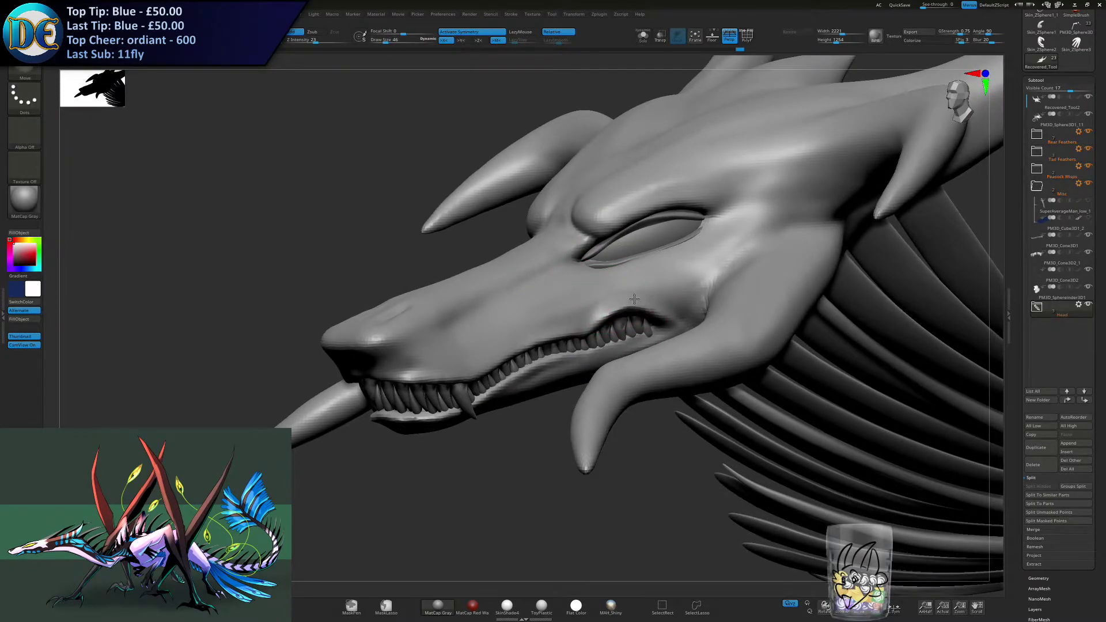
mouse_move(632, 326)
right_down()
mouse_move(660, 308)
mouse_move(627, 335)
right_up()
- Build up the lower lip toward the mouth corner with a Standard brush of size 21
key(space)
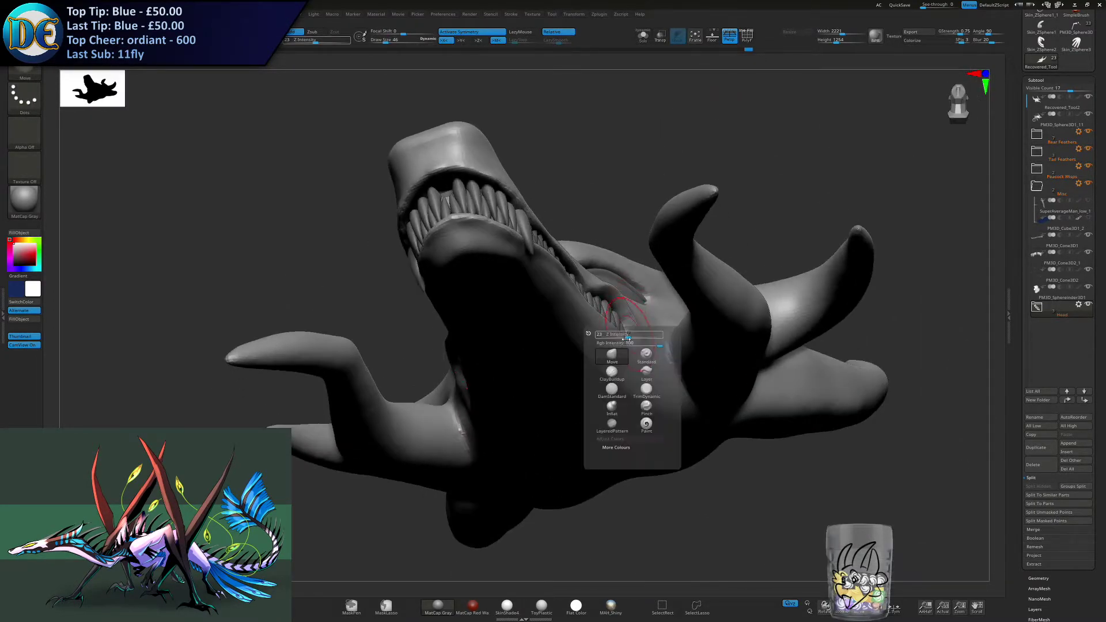
click(647, 353)
key(s)
drag(655, 267, 656, 267)
mouse_move(656, 254)
right_down()
mouse_move(650, 301)
mouse_move(484, 449)
mouse_move(516, 403)
right_up()
key(s)
drag(558, 401, 556, 401)
mouse_move(540, 426)
alt+right_down()
mouse_move(512, 329)
mouse_move(550, 319)
mouse_move(511, 314)
alt+right_up()
drag(514, 302, 670, 246)
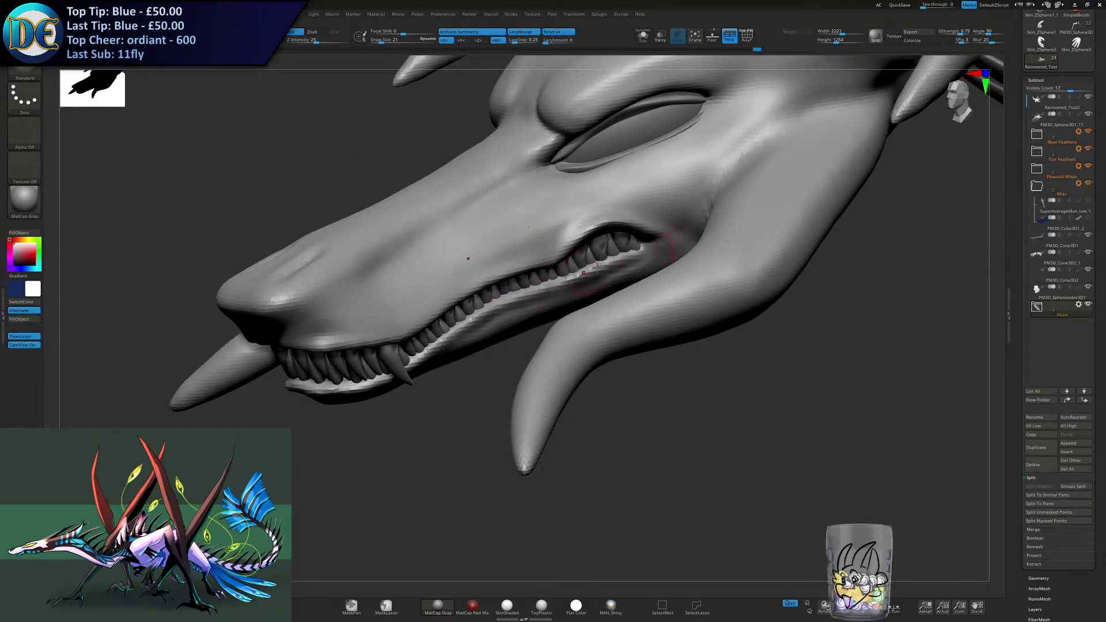
- Reduce the Standard brush to size 14 and define the lower lip's ridge beneath the rear teeth
key(s)
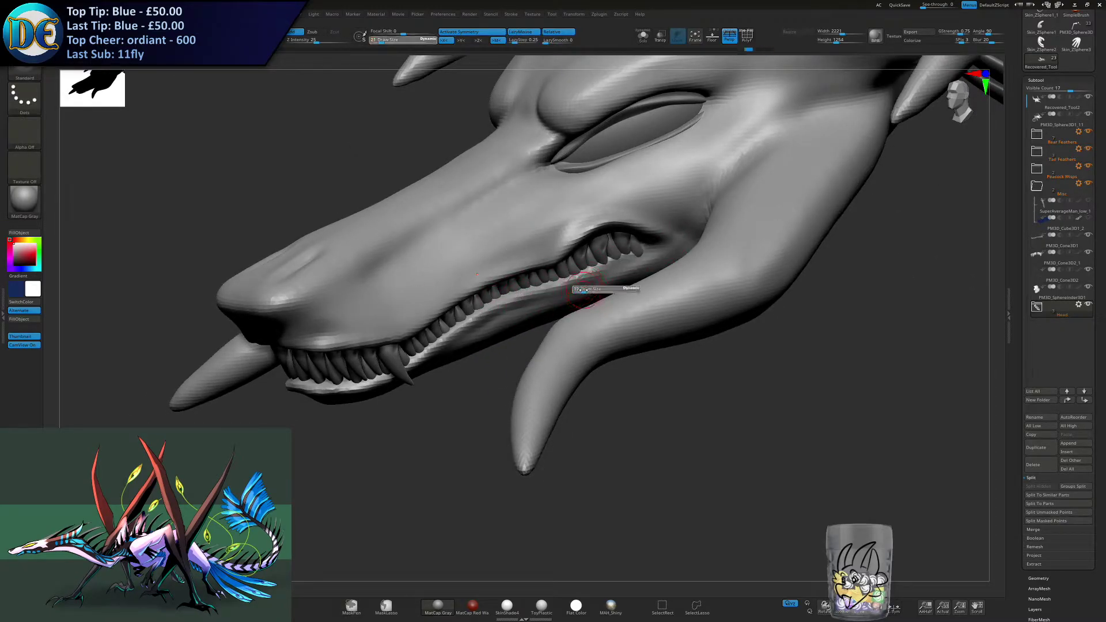
drag(582, 291, 581, 290)
right_drag(559, 295, 534, 293)
drag(526, 292, 630, 267)
drag(557, 285, 666, 247)
- Smooth the rear lower lip and blend its ridge into the mouth corner
ctrl+drag(419, 515, 445, 529)
right_drag(455, 525, 573, 357)
shift+drag(572, 346, 645, 344)
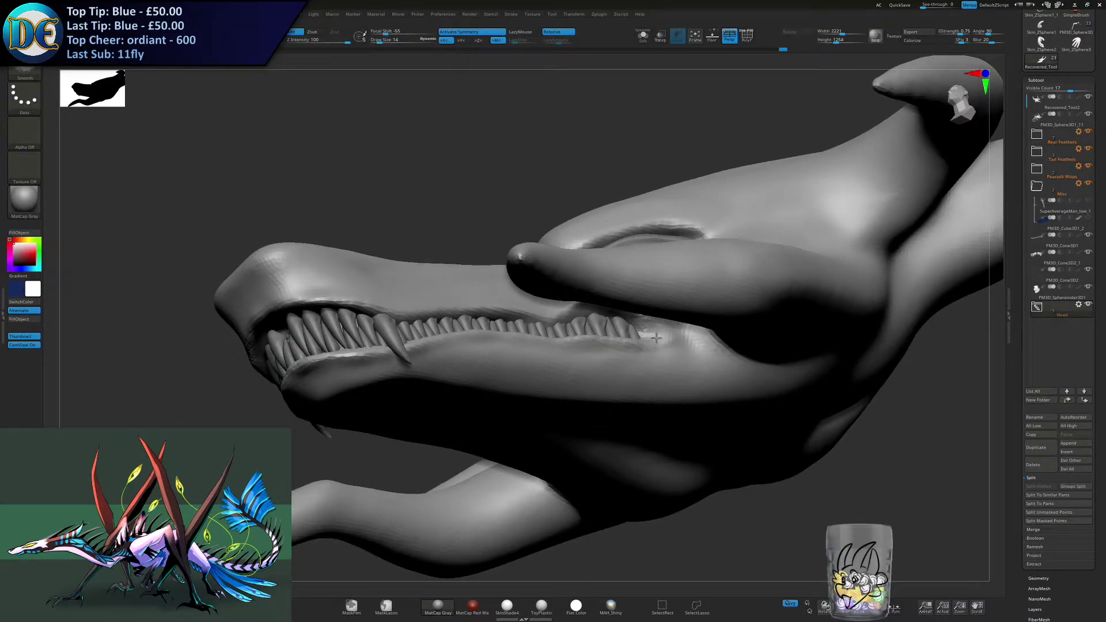
right_drag(637, 336, 533, 389)
mouse_move(550, 378)
mouse_down()
mouse_move(619, 348)
mouse_move(651, 319)
mouse_up()
drag(574, 361, 661, 323)
- Enlarge the Standard brush to 27 and build up the lips around the mouth corner
ctrl+drag(496, 496, 517, 517)
mouse_move(517, 518)
ctrl+right_down()
mouse_move(508, 459)
mouse_move(533, 489)
ctrl+right_up()
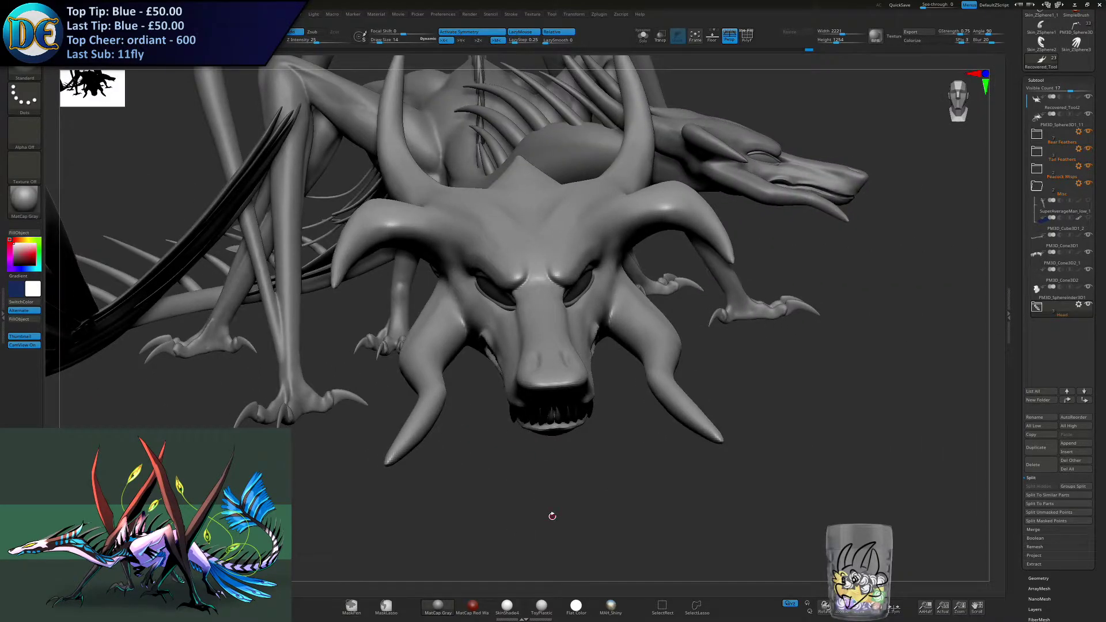
right_drag(552, 516, 625, 465)
alt+right_drag(548, 375, 578, 375)
right_drag(746, 333, 729, 314)
mouse_move(760, 381)
alt+right_down()
mouse_move(636, 301)
mouse_move(785, 292)
alt+right_up()
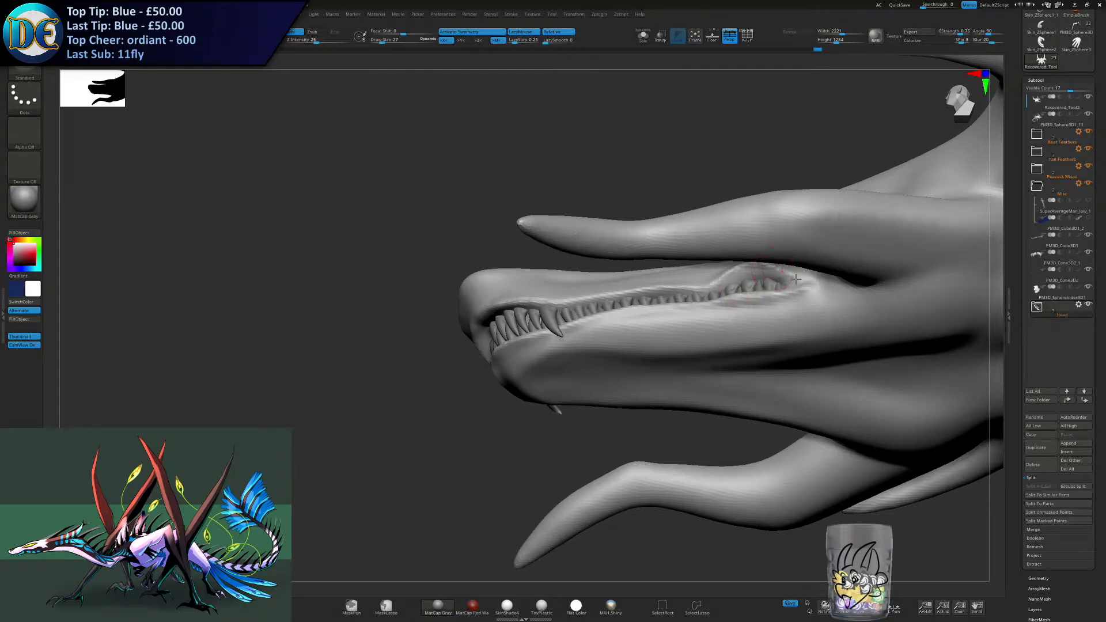
shift+drag(778, 299, 734, 306)
mouse_move(711, 337)
alt+right_down()
mouse_move(605, 340)
mouse_move(640, 392)
alt+right_up()
ctrl+right_drag(640, 392, 567, 507)
right_drag(461, 393, 407, 405)
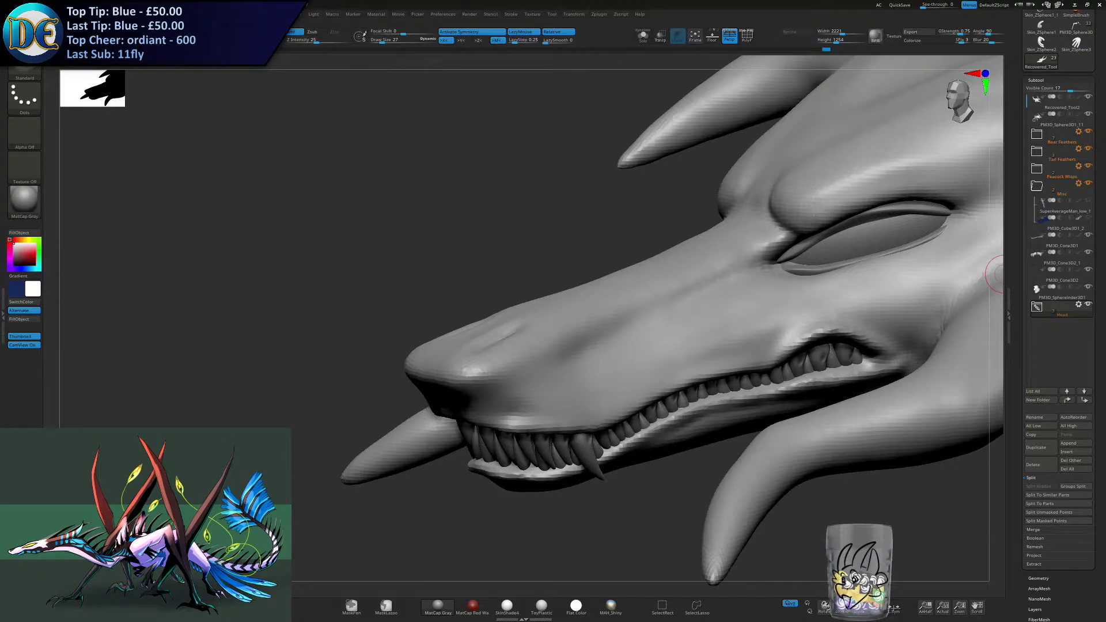
- Select the upper tooth row, undo the first changes, and reposition a front tooth with a Move brush reduced to 17
alt+right_drag(617, 454, 625, 329)
mouse_move(625, 328)
ctrl+right_down()
mouse_move(615, 338)
mouse_move(576, 271)
mouse_move(536, 360)
mouse_move(507, 378)
mouse_move(532, 387)
mouse_move(504, 344)
mouse_move(504, 361)
mouse_move(508, 347)
ctrl+right_up()
alt+click(506, 397)
key(b)
click(491, 425)
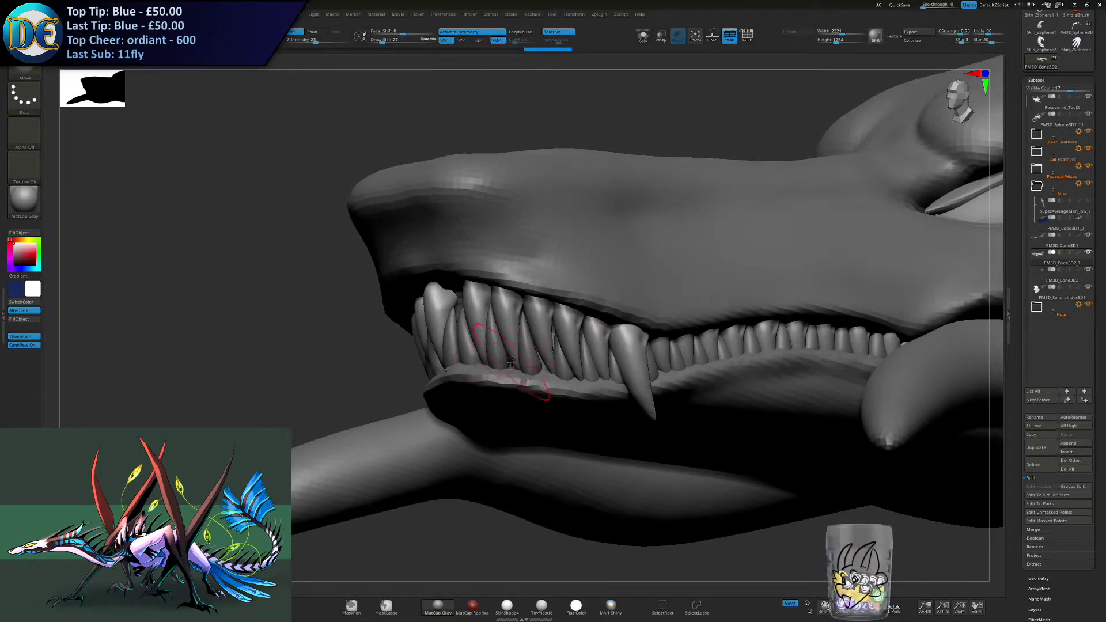
key(ctrl+z)
key(ctrl+z)
drag(503, 323, 514, 358)
key(s)
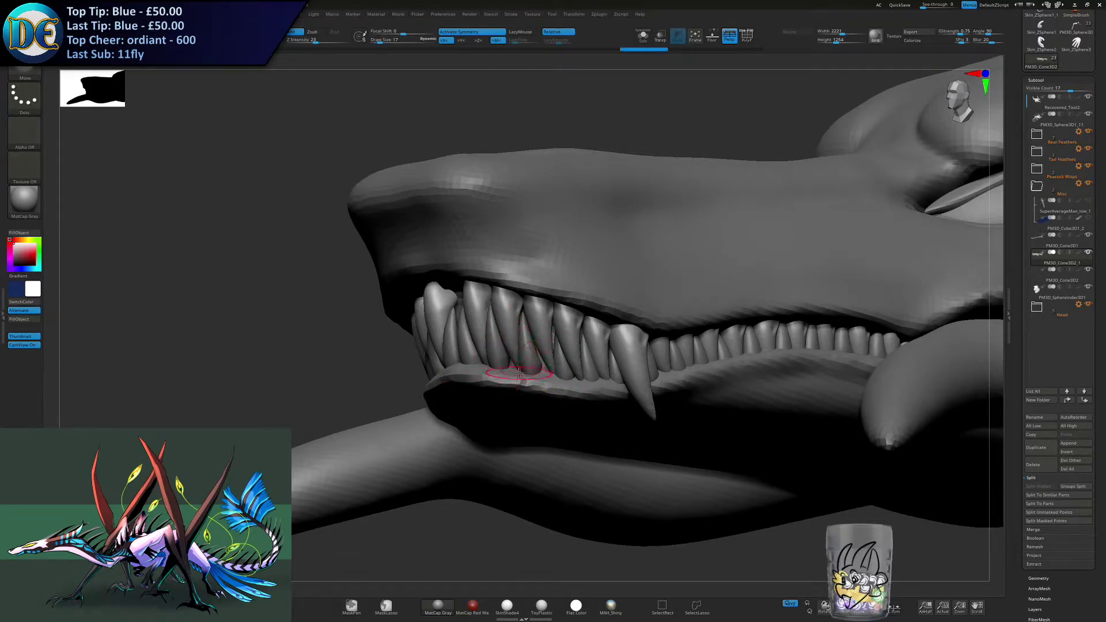
- Isolate the upper tooth row and realign the front teeth with a resized Move brush
click(642, 36)
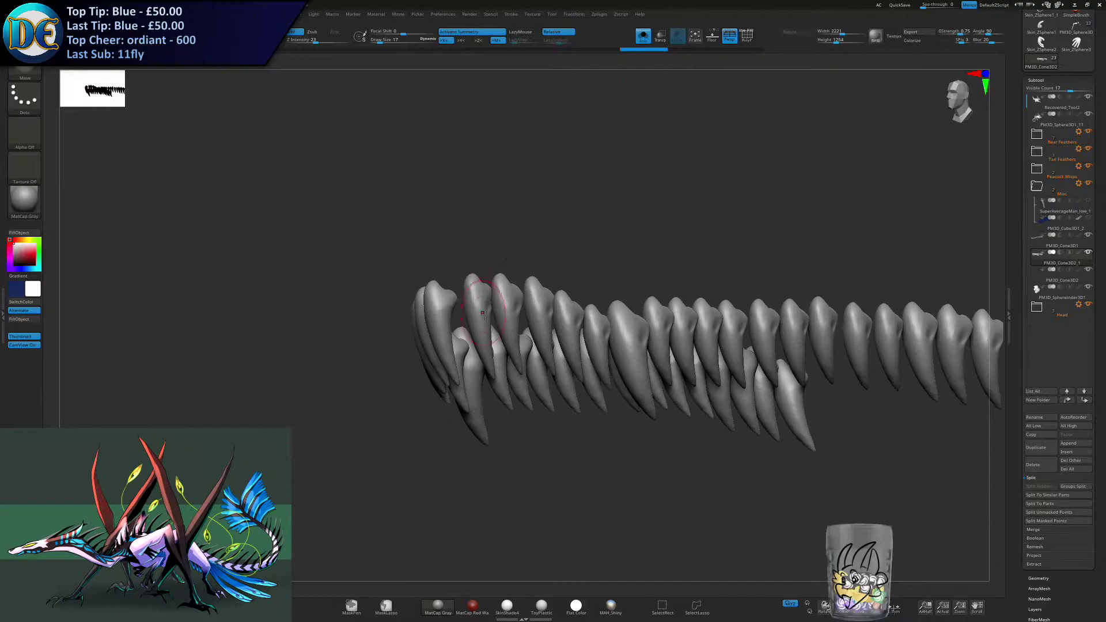
right_drag(483, 313, 497, 327)
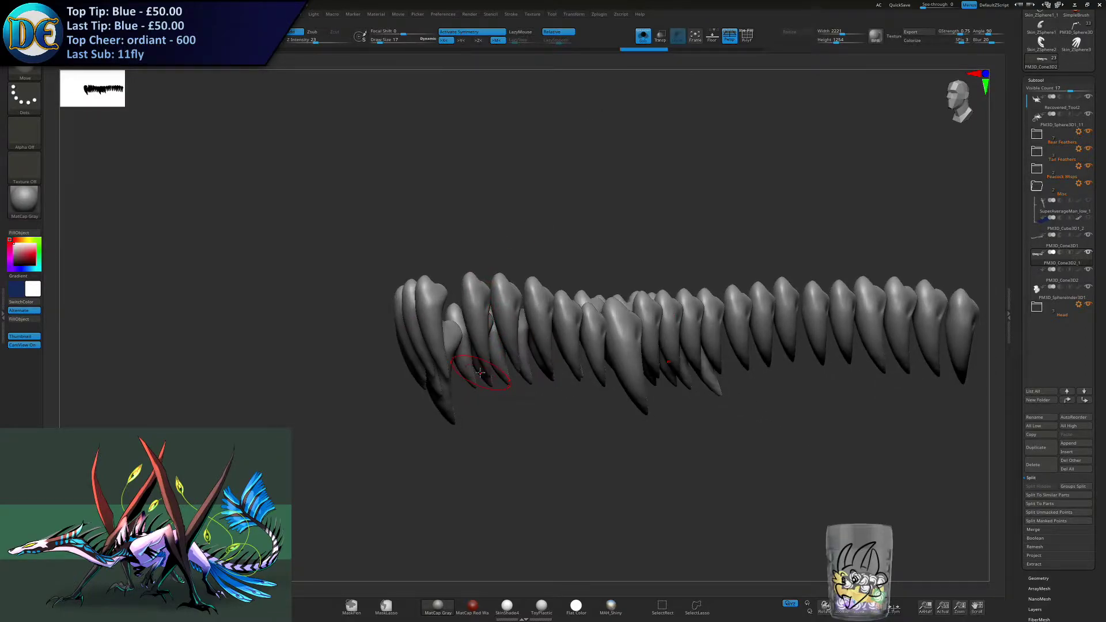
key(s)
drag(461, 332, 469, 332)
key(s)
right_drag(508, 374, 473, 330)
- Shorten the tips of the central upper teeth with the Move brush and smooth their shape
right_drag(443, 413, 442, 393)
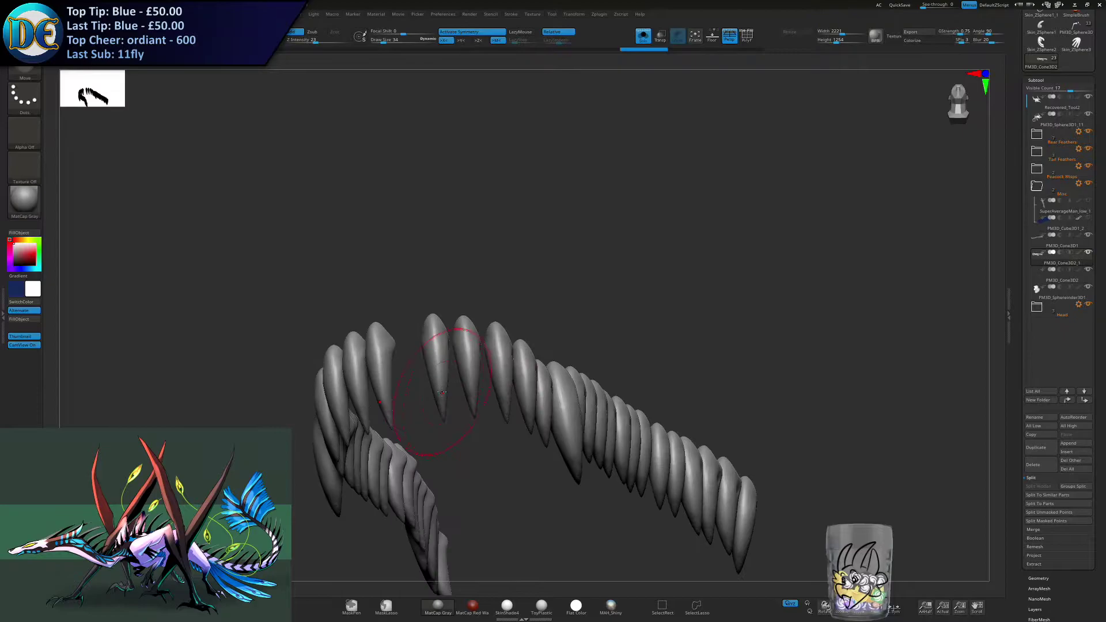
drag(445, 421, 442, 406)
key(s)
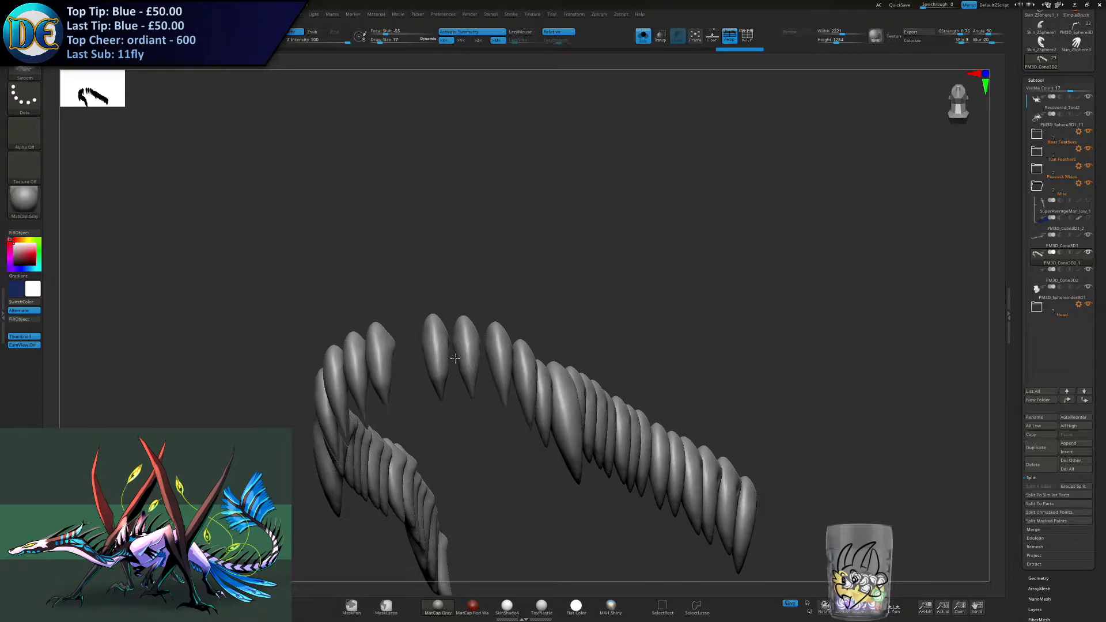
right_drag(436, 361, 455, 384)
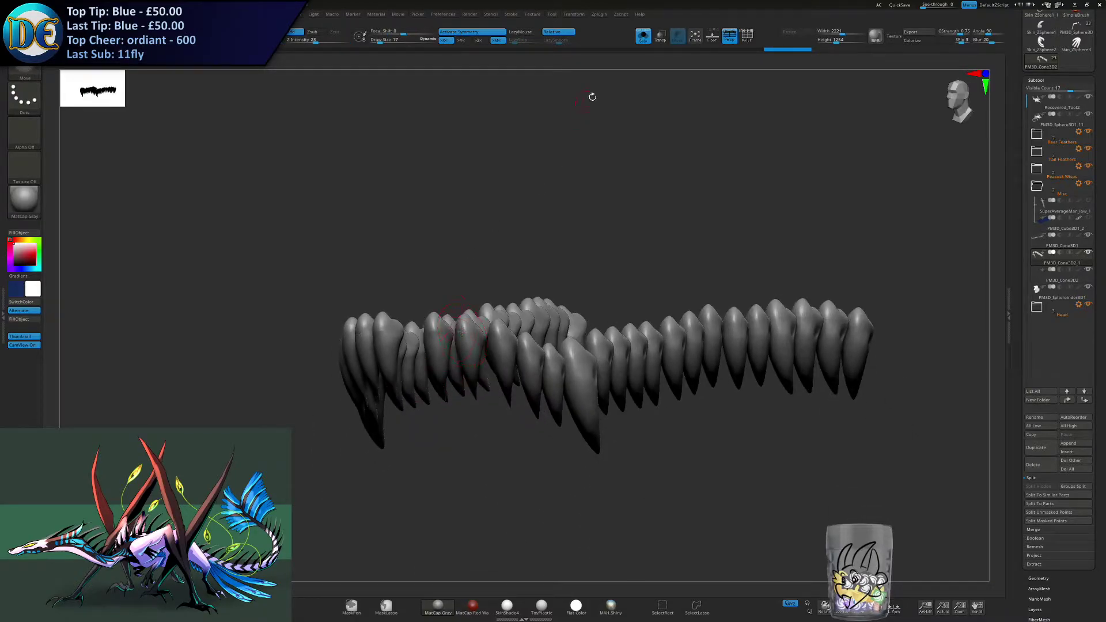
- Show the full head again, select the lower tooth row, and enlarge the Move brush to 65
click(638, 41)
right_drag(415, 248, 552, 273)
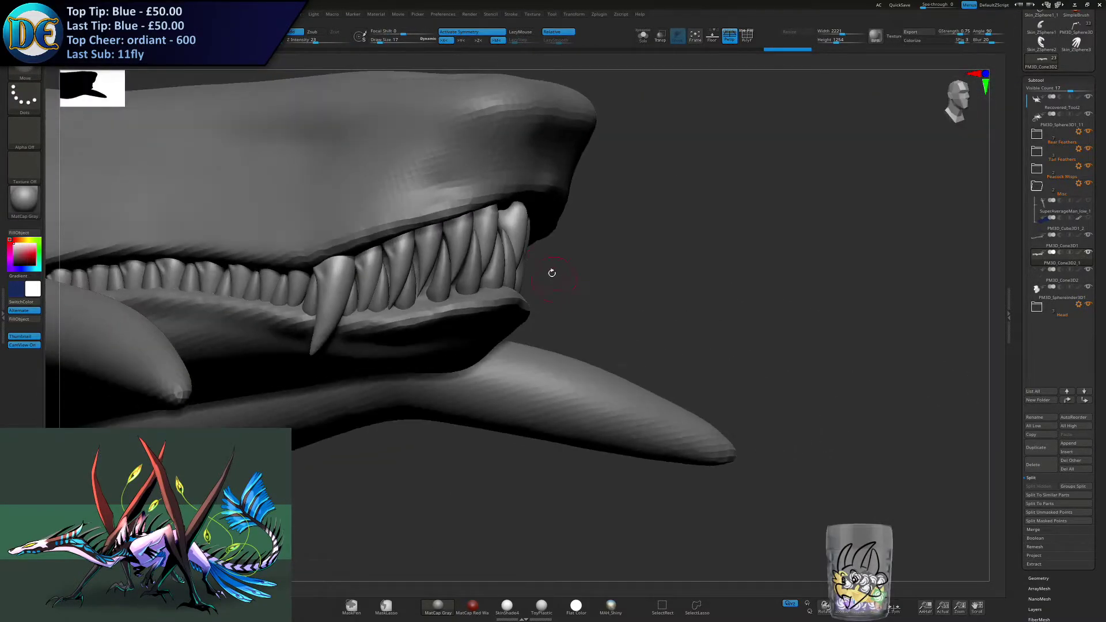
mouse_move(471, 280)
mouse_down()
mouse_move(454, 273)
mouse_move(466, 264)
mouse_up()
alt+click(451, 269)
key(s)
key(s)
right_drag(476, 262, 448, 258)
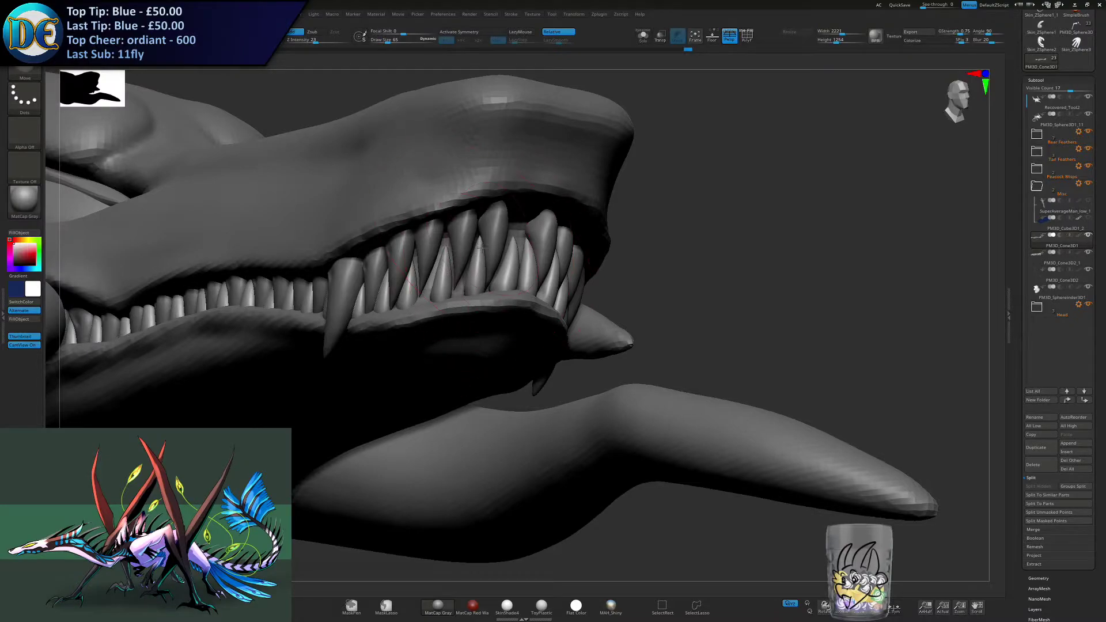
- Reposition the lower front teeth between the upper ones with the Move brush reduced to 58
drag(482, 244, 487, 246)
right_drag(486, 247, 403, 250)
drag(540, 254, 541, 259)
right_drag(540, 259, 472, 255)
key(s)
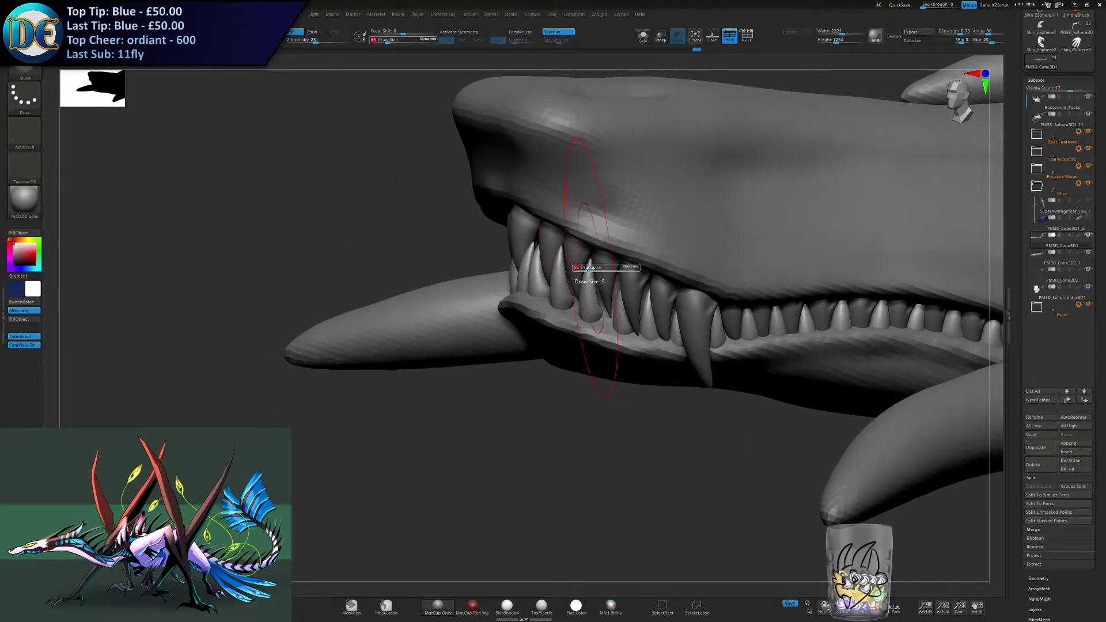
drag(585, 269, 590, 268)
mouse_move(588, 270)
right_down()
mouse_move(599, 261)
mouse_move(536, 312)
right_up()
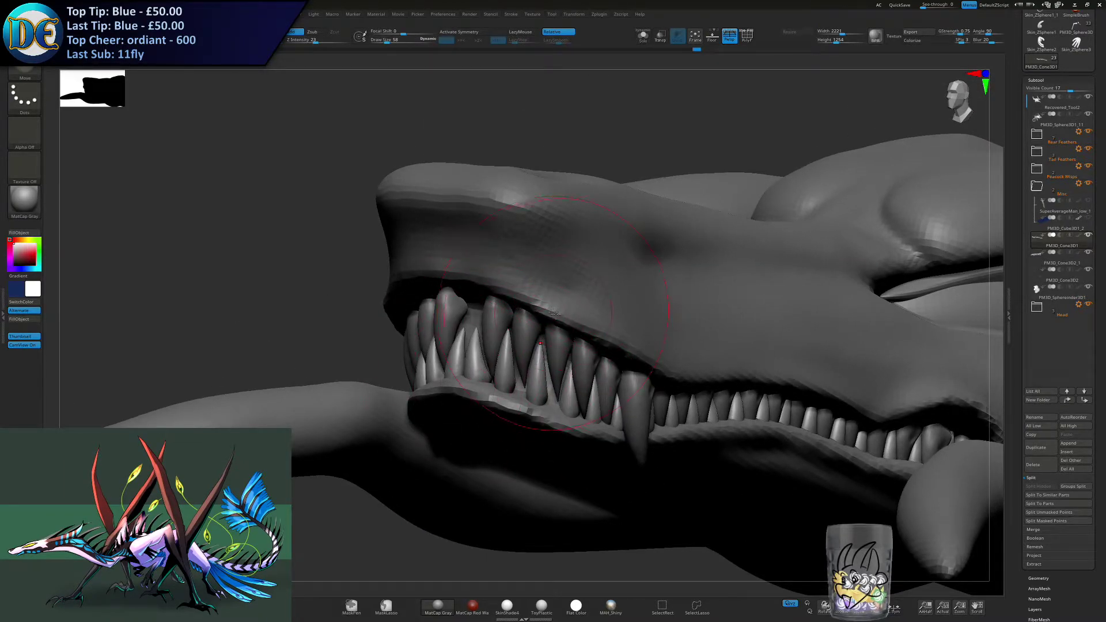
right_drag(532, 356, 542, 295)
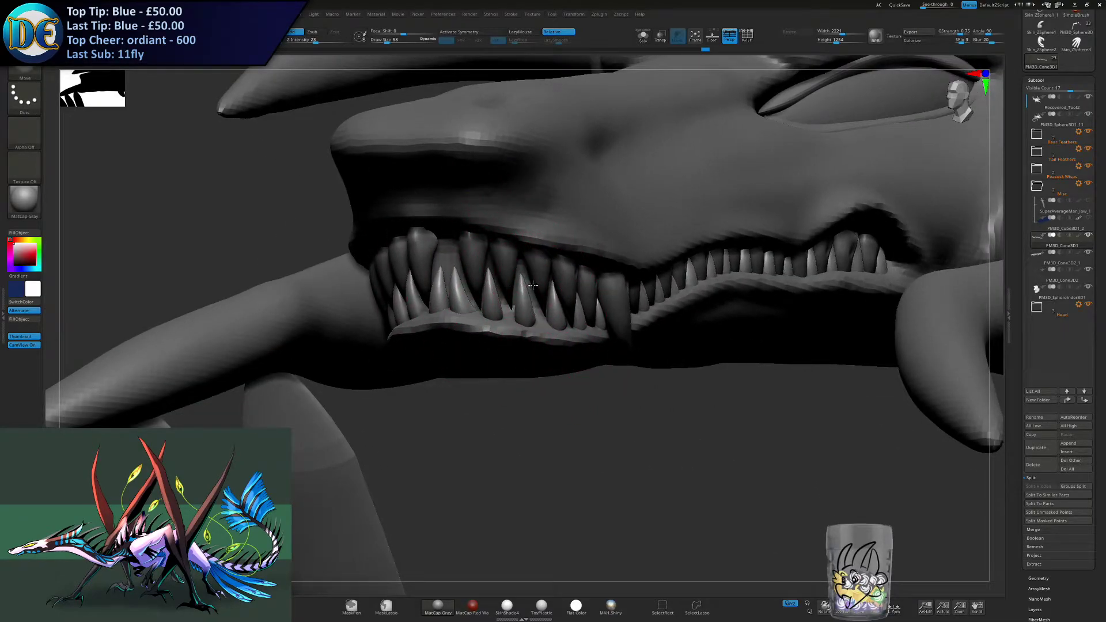
- Select the upper tooth row and adjust the front teeth using a Move brush of size 46
key(s)
drag(531, 287, 533, 287)
alt+click(509, 271)
right_drag(509, 271, 495, 288)
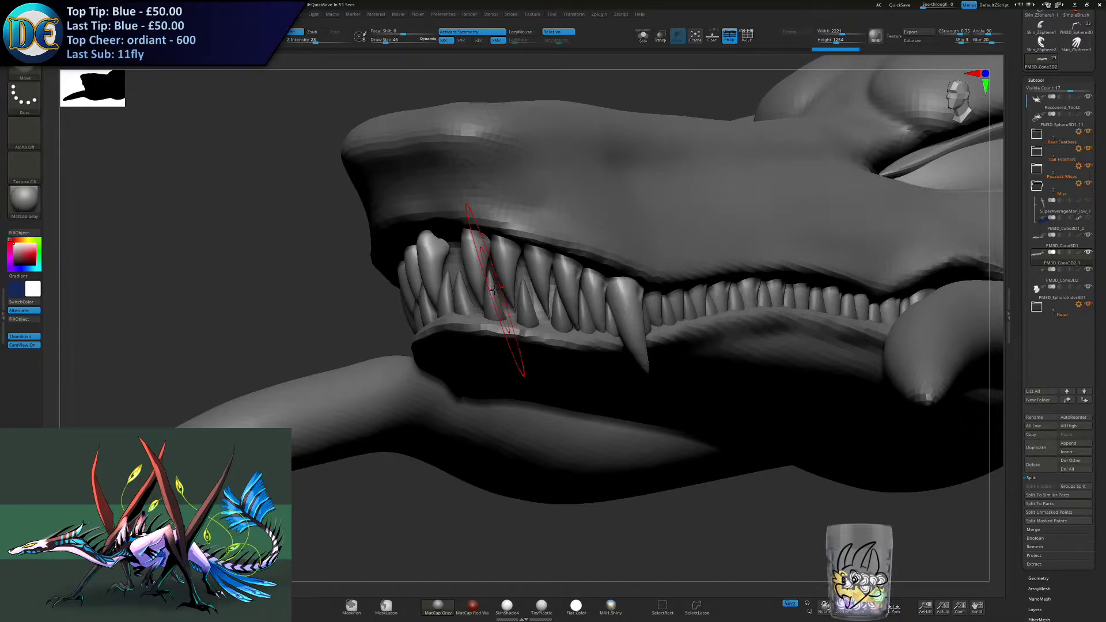
mouse_move(513, 293)
alt+right_down()
mouse_move(457, 315)
mouse_move(453, 336)
alt+right_up()
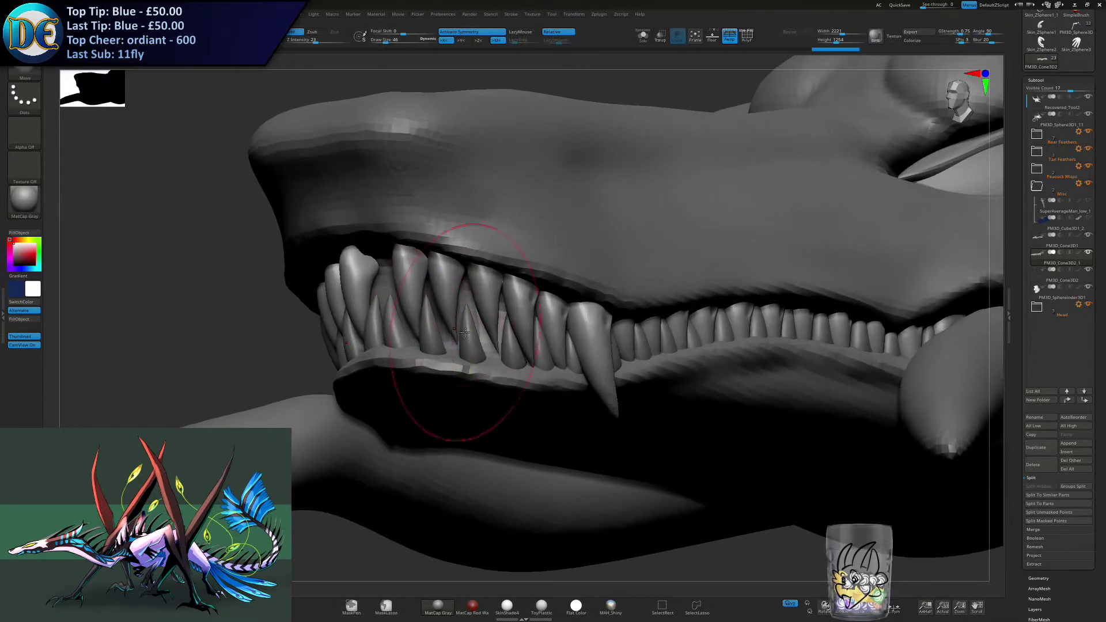
- Reduce the Move brush to 12 and refine the spacing of the upper front teeth beside the central pair
key(s)
click(445, 284)
key(s)
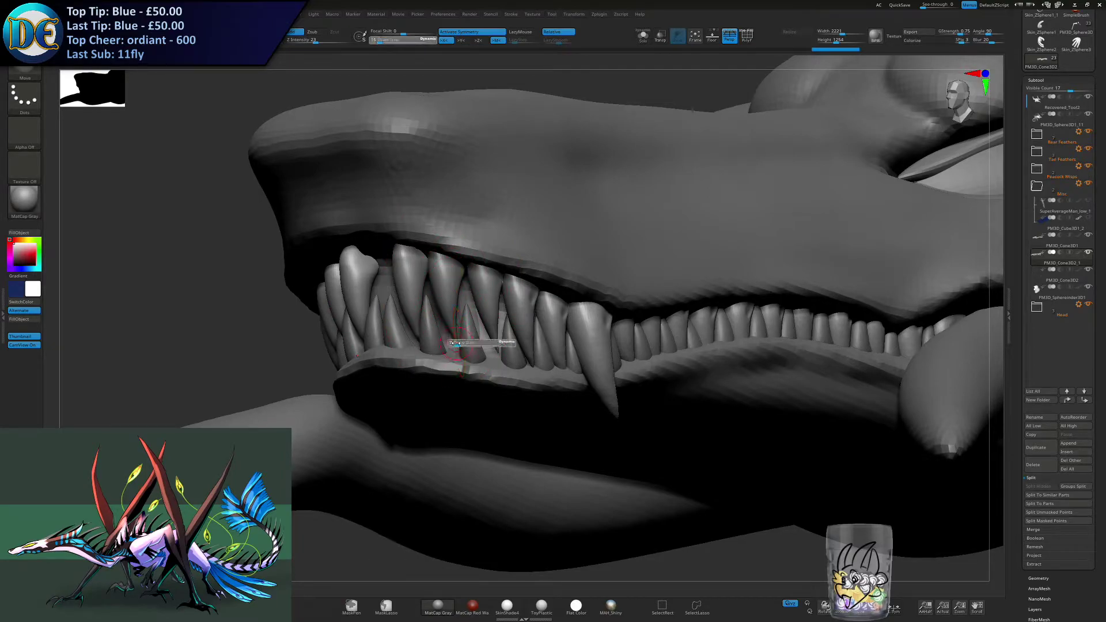
click(458, 343)
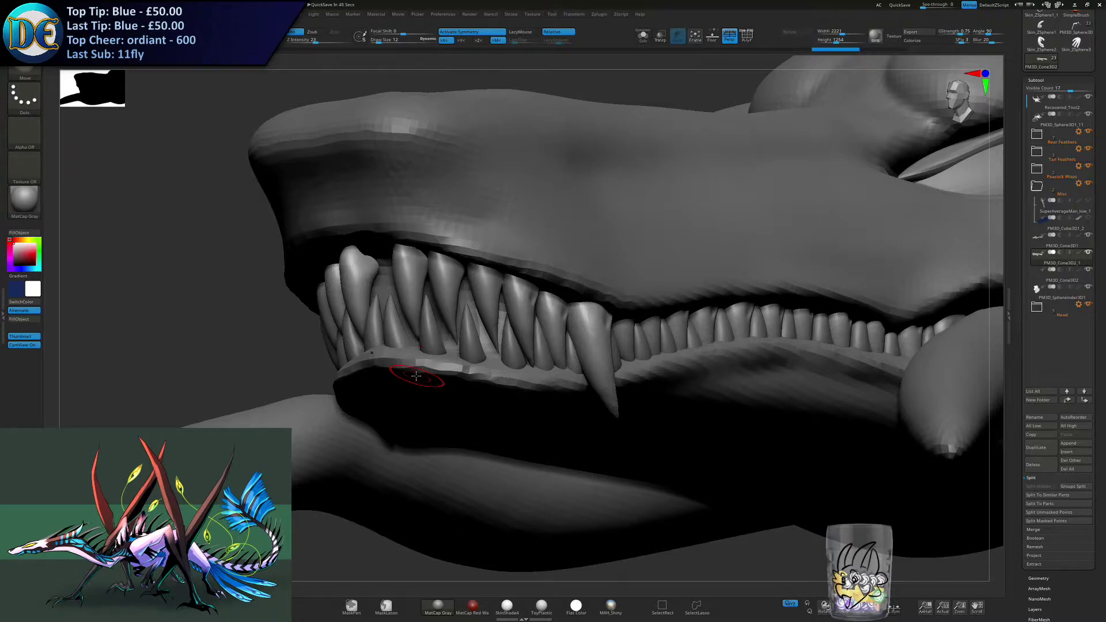
right_drag(415, 376, 432, 327)
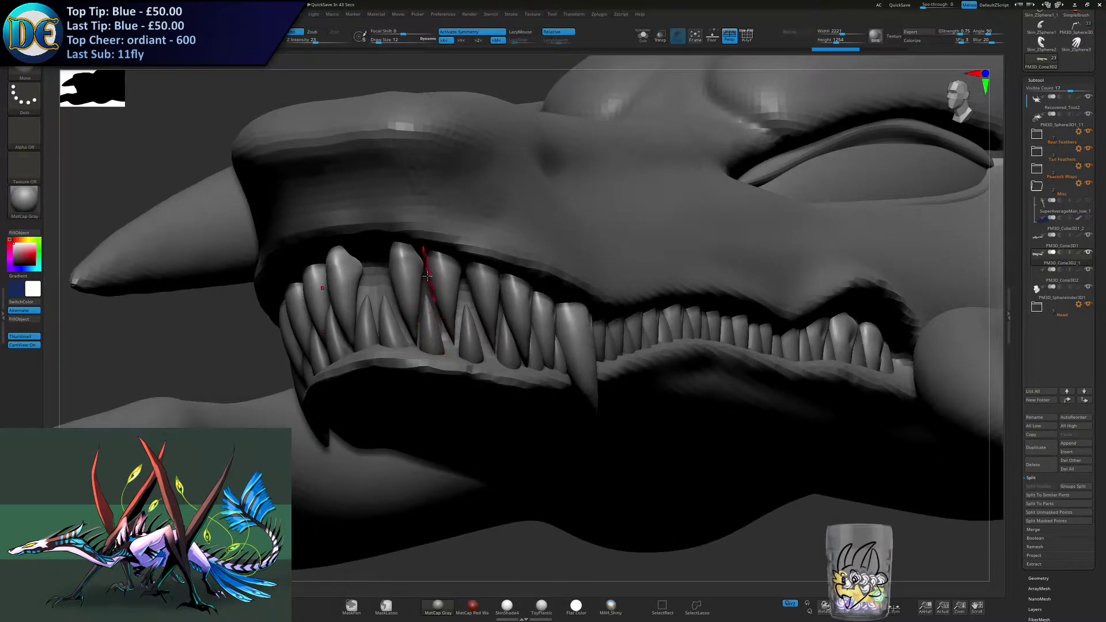
right_drag(429, 275, 416, 273)
key(s)
drag(412, 293, 416, 292)
right_drag(416, 292, 438, 321)
- Reshape the tips of the upper front teeth with the Move brush reduced to 8 so they clear the lower teeth
key(s)
drag(471, 394, 475, 394)
key(s)
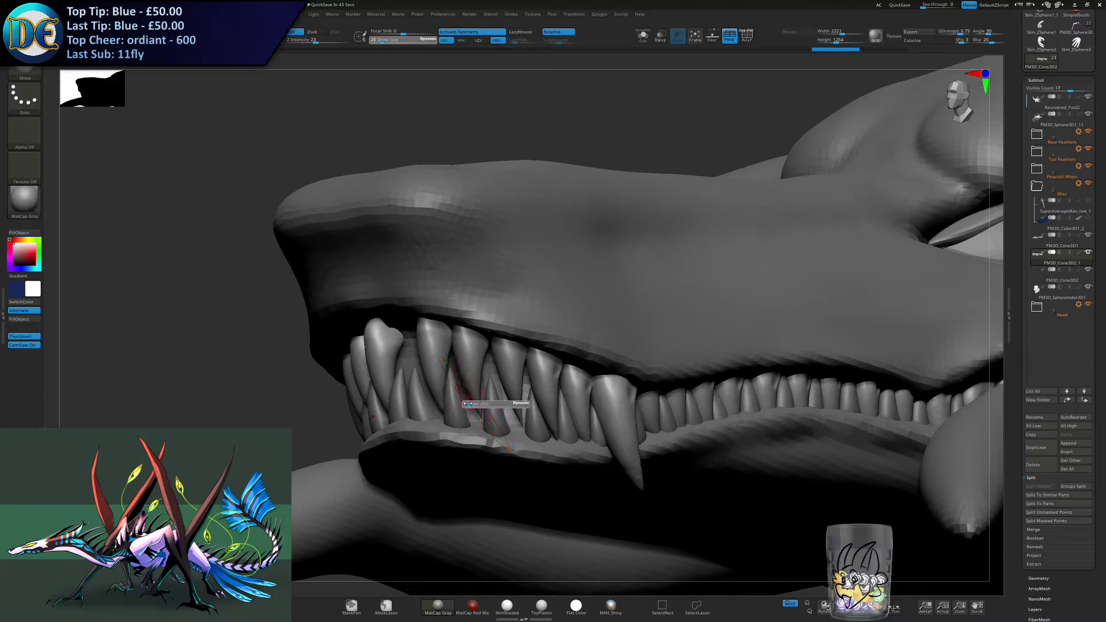
drag(469, 403, 465, 404)
mouse_move(465, 404)
alt+right_down()
mouse_move(496, 367)
mouse_move(499, 381)
alt+right_up()
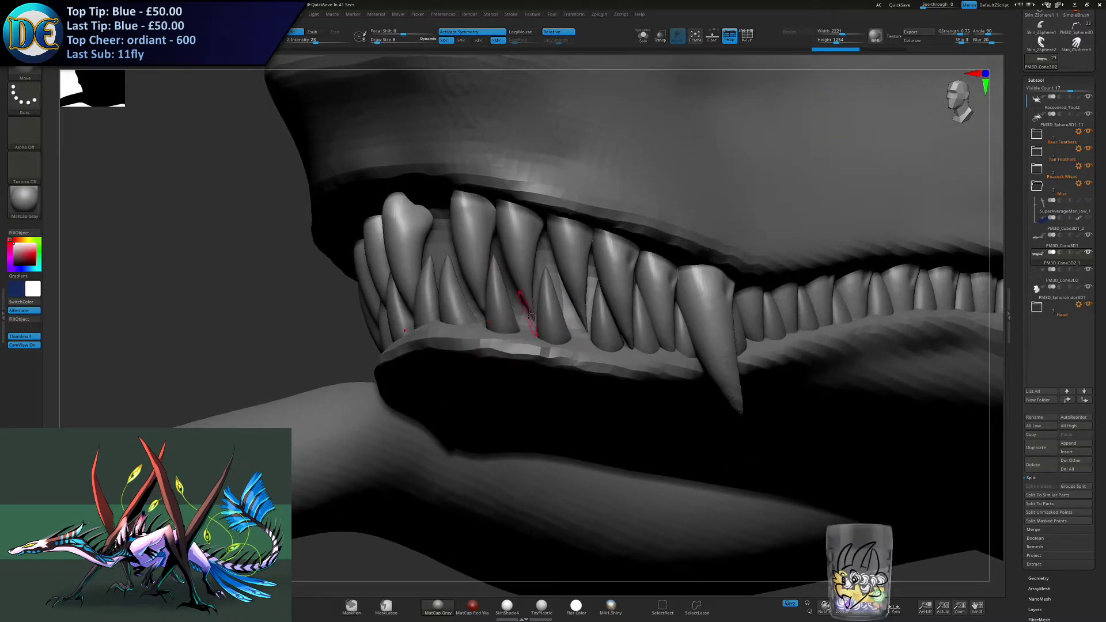
drag(529, 306, 527, 307)
key(s)
mouse_move(482, 319)
right_down()
mouse_move(493, 319)
mouse_move(486, 323)
right_up()
drag(488, 321, 533, 297)
right_drag(545, 323, 593, 305)
drag(585, 306, 582, 297)
- Adjust the upper teeth just in front of the large fang with a repeatedly resized small Move brush
drag(637, 348, 640, 345)
key(s)
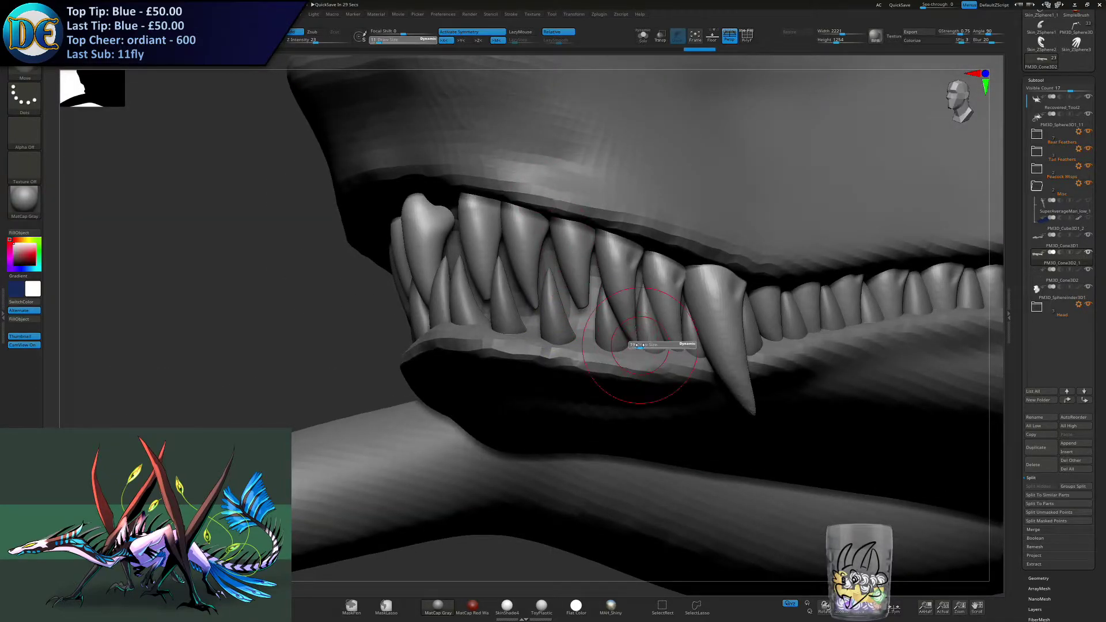
key(s)
drag(636, 349, 633, 346)
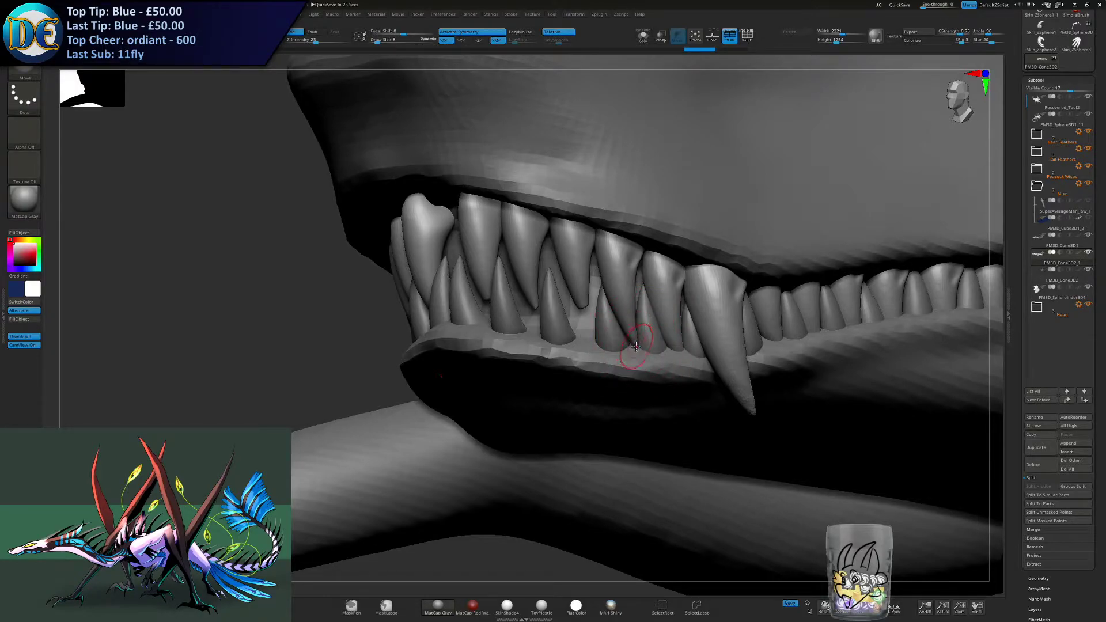
key(s)
drag(626, 332, 624, 331)
right_drag(627, 343, 631, 314)
key(s)
drag(623, 340, 616, 312)
key(s)
right_drag(618, 314, 626, 343)
- Select the lower tooth row, activate symmetry, and adjust the central tooth tips with a size 4 brush
mouse_move(583, 308)
shift+mouse_down()
mouse_move(536, 309)
mouse_move(581, 301)
mouse_move(495, 275)
shift+mouse_up()
right_drag(488, 297, 537, 296)
key(s)
drag(536, 296, 529, 296)
alt+click(462, 297)
right_drag(463, 298, 419, 291)
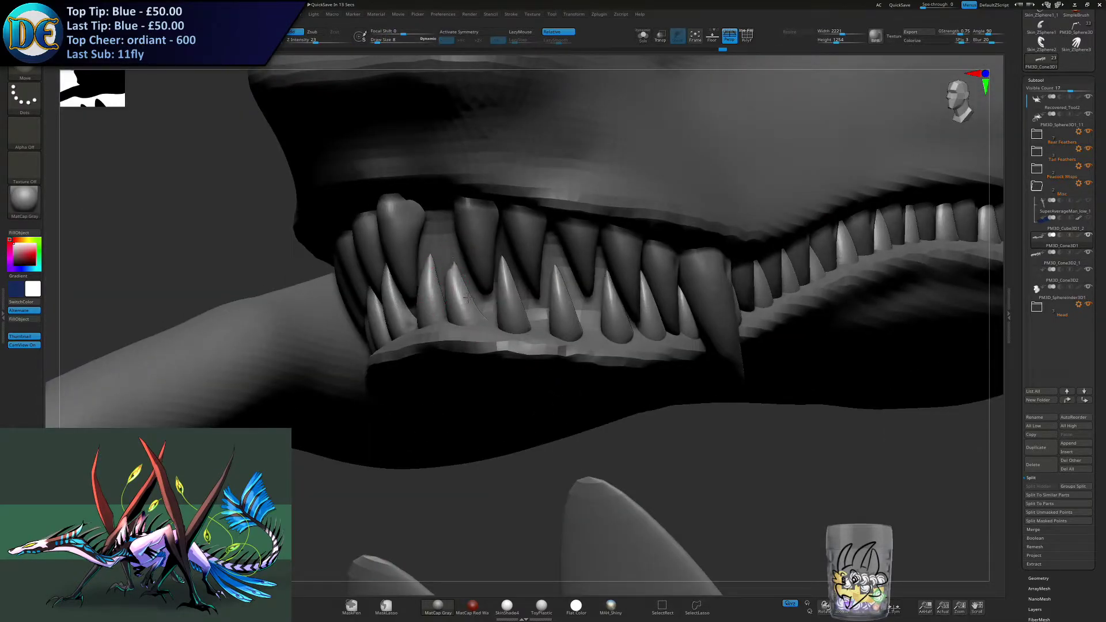
key(x)
right_drag(443, 263, 454, 280)
key(s)
drag(454, 280, 449, 278)
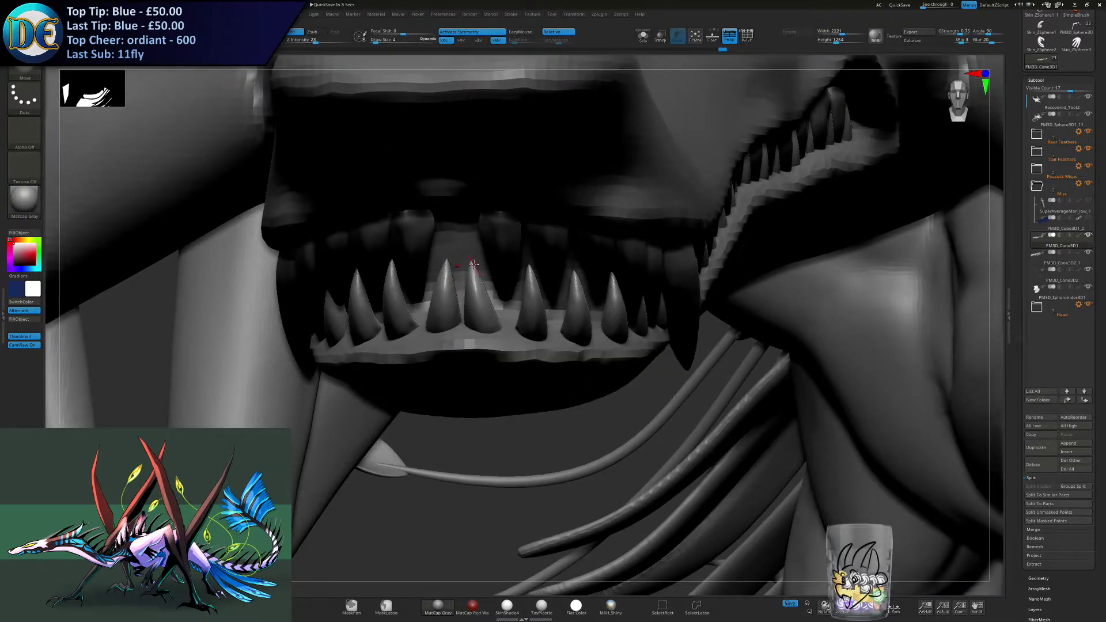
- Undo the last tip change, blunt the two central lower teeth, and undo the stroke on the neighbouring tooth
key(ctrl+z)
right_drag(473, 277, 415, 274)
drag(471, 261, 483, 352)
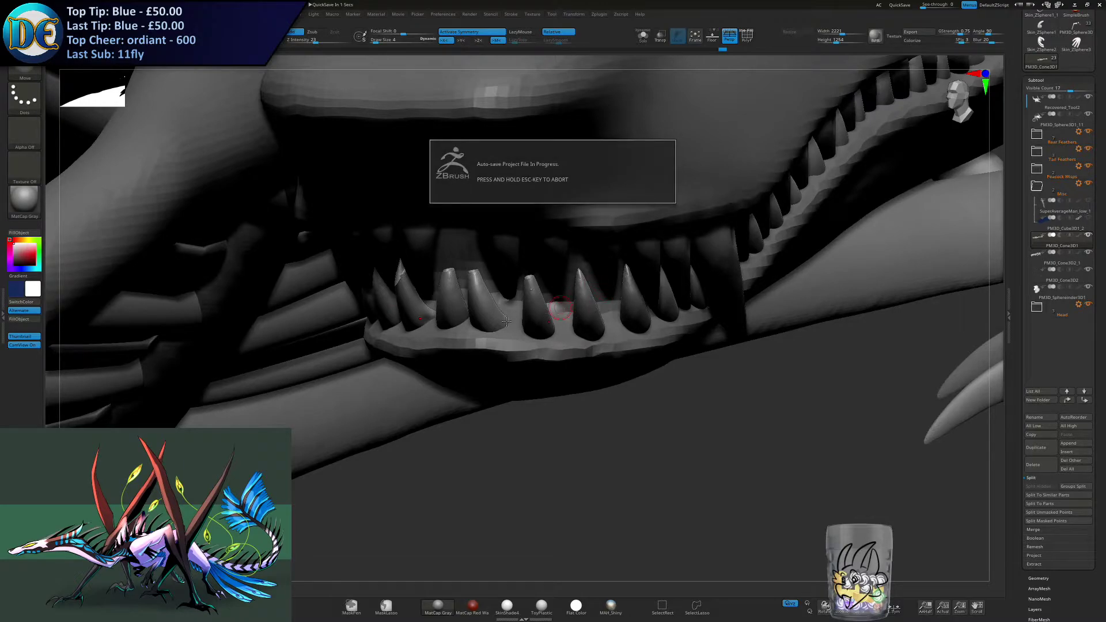
right_drag(509, 324, 513, 328)
key(ctrl+z)
- Blunt the sharp tips of the lower teeth next to the central pair with the size 4 brush
mouse_move(538, 290)
right_down()
mouse_move(537, 261)
mouse_move(585, 336)
right_up()
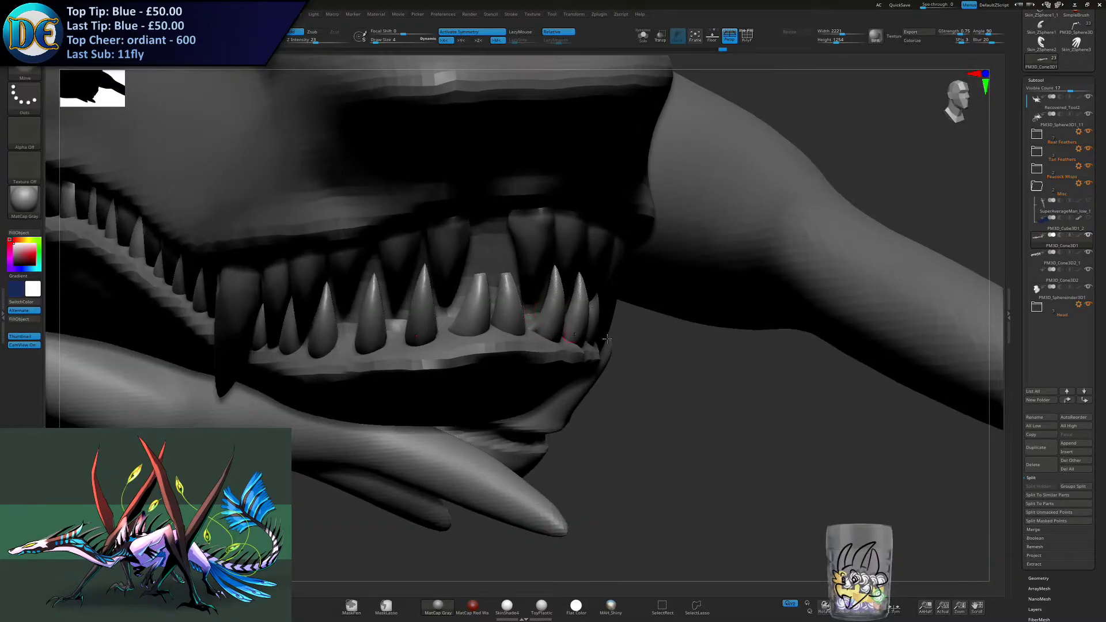
right_click(664, 453)
click(645, 494)
right_drag(536, 363, 558, 259)
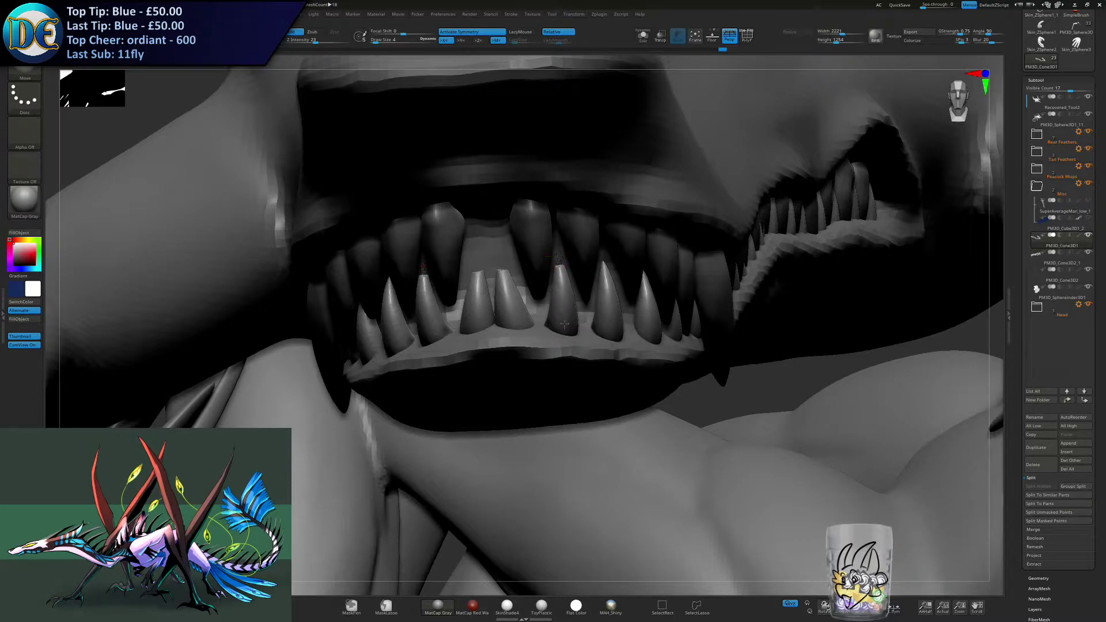
right_drag(564, 319, 595, 271)
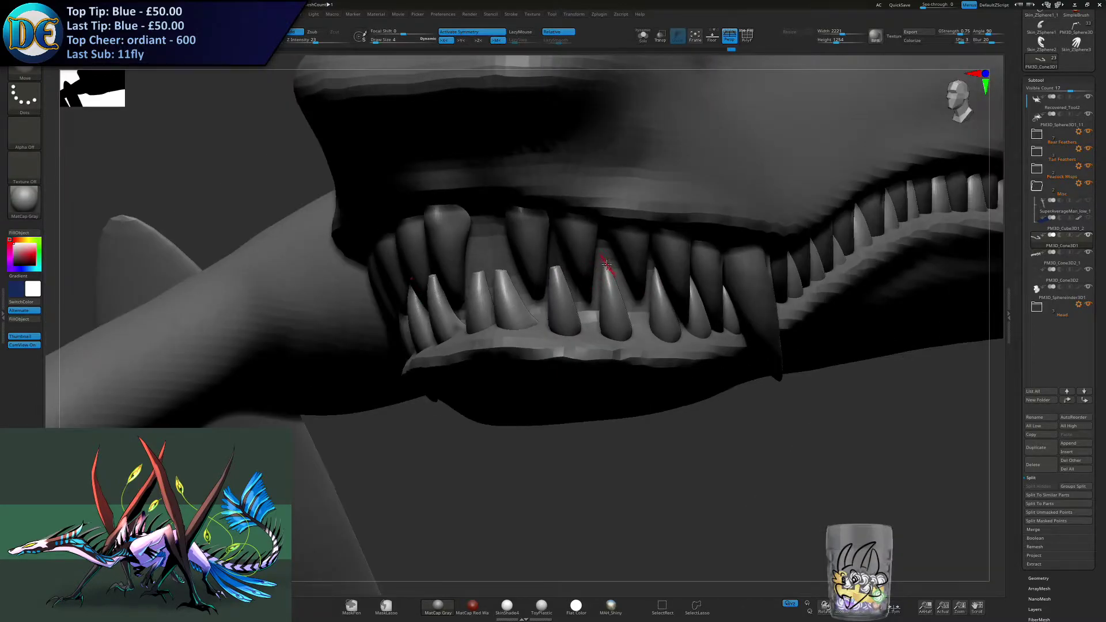
right_drag(611, 285, 610, 264)
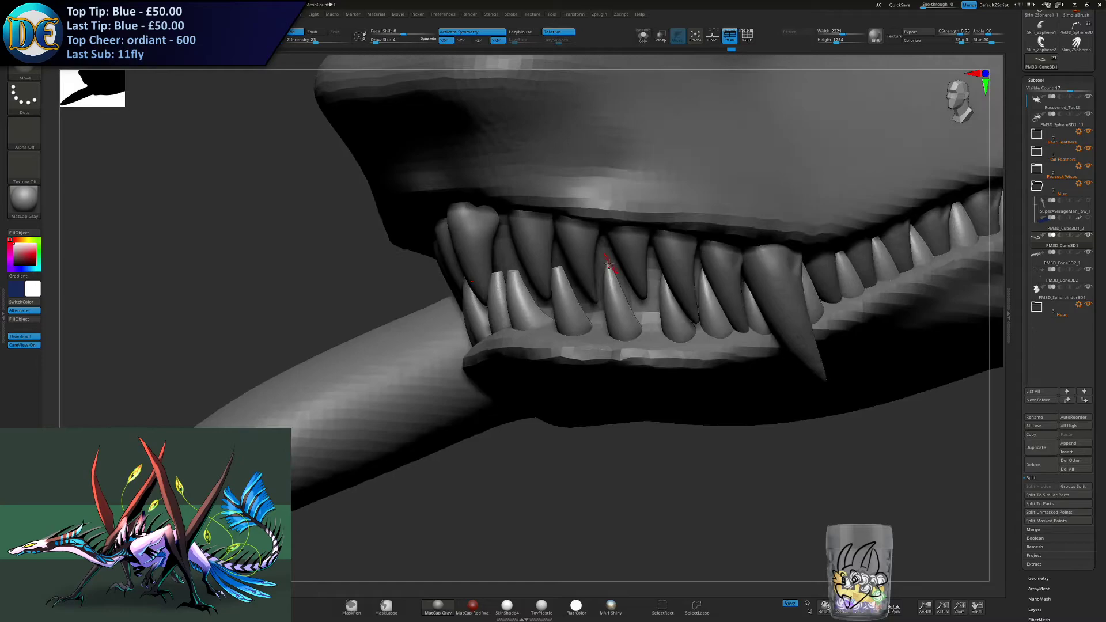
right_drag(613, 336, 578, 284)
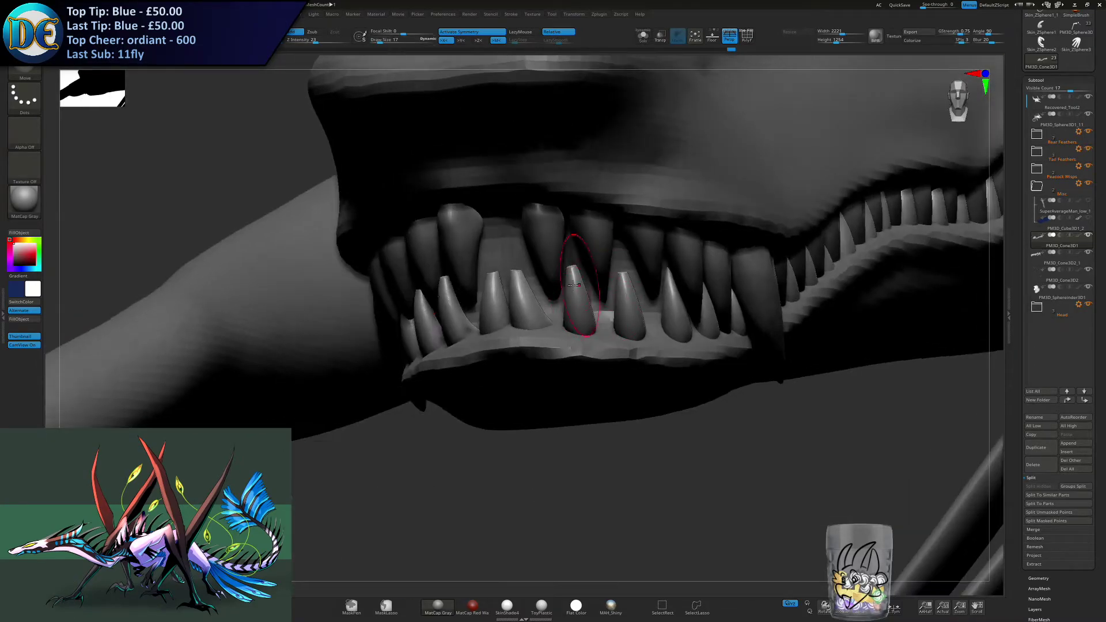
- Enlarge the brush to 23 and adjust the height and lean of the lower front teeth
right_drag(520, 308, 524, 259)
key(s)
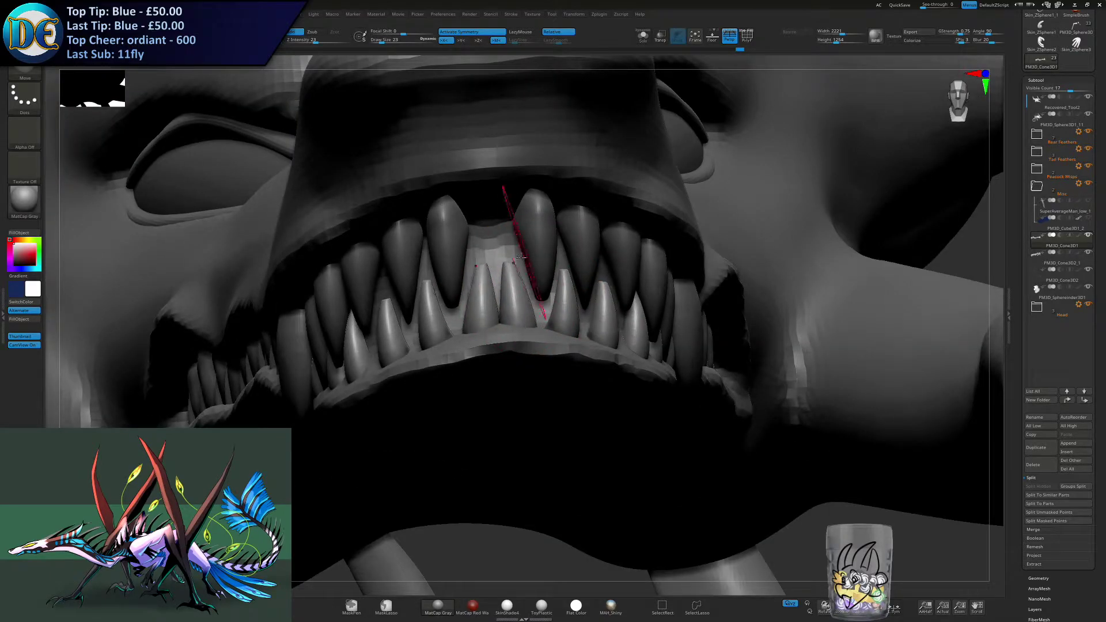
right_drag(550, 288, 556, 295)
drag(560, 295, 570, 275)
shift+drag(619, 311, 618, 288)
shift+drag(666, 322, 663, 301)
- Select the upper tooth row and shift its front section under the snout with a larger Move brush, undoing one stroke
right_drag(663, 301, 432, 363)
key(s)
drag(433, 362, 435, 369)
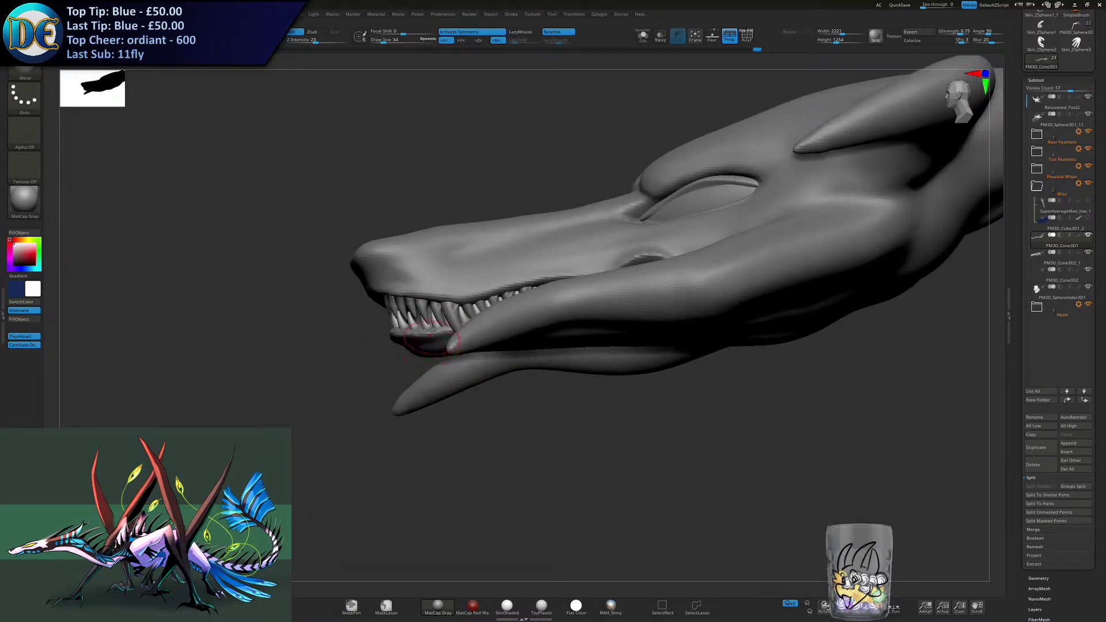
alt+click(394, 301)
key(s)
drag(394, 303, 402, 304)
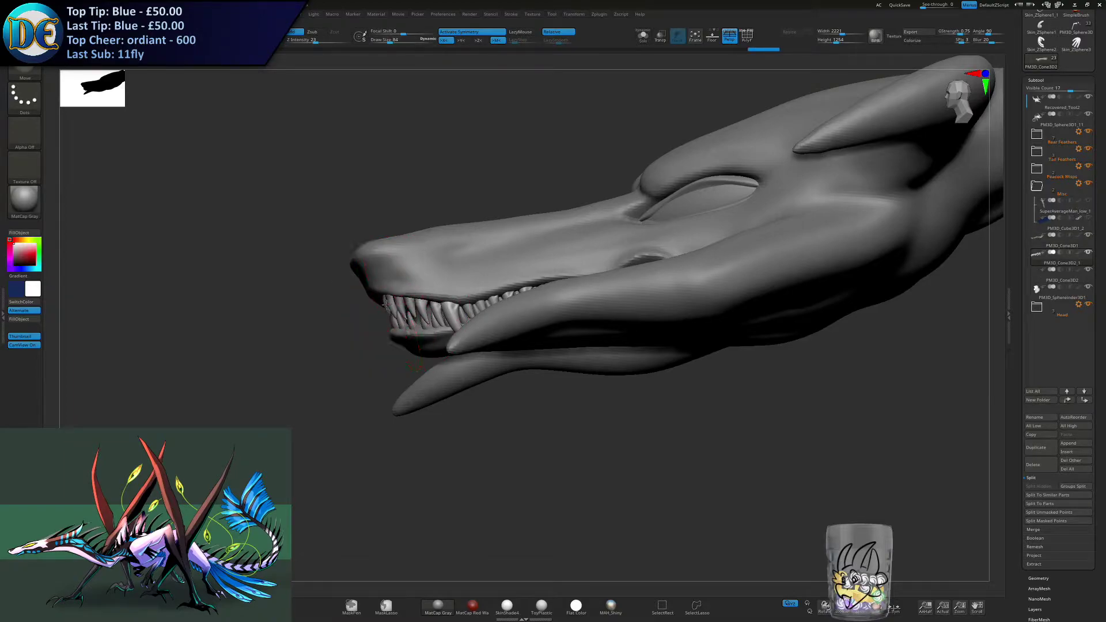
mouse_move(413, 291)
right_down()
mouse_move(567, 274)
mouse_move(489, 248)
mouse_move(387, 299)
mouse_move(369, 293)
right_up()
key(s)
drag(385, 297, 378, 297)
right_drag(377, 297, 382, 288)
drag(383, 288, 374, 292)
key(ctrl+z)
right_drag(382, 285, 405, 282)
- Try adjusting the central upper teeth from below with a Move brush reduced to 32, and undo the last stroke
key(s)
drag(539, 281, 535, 280)
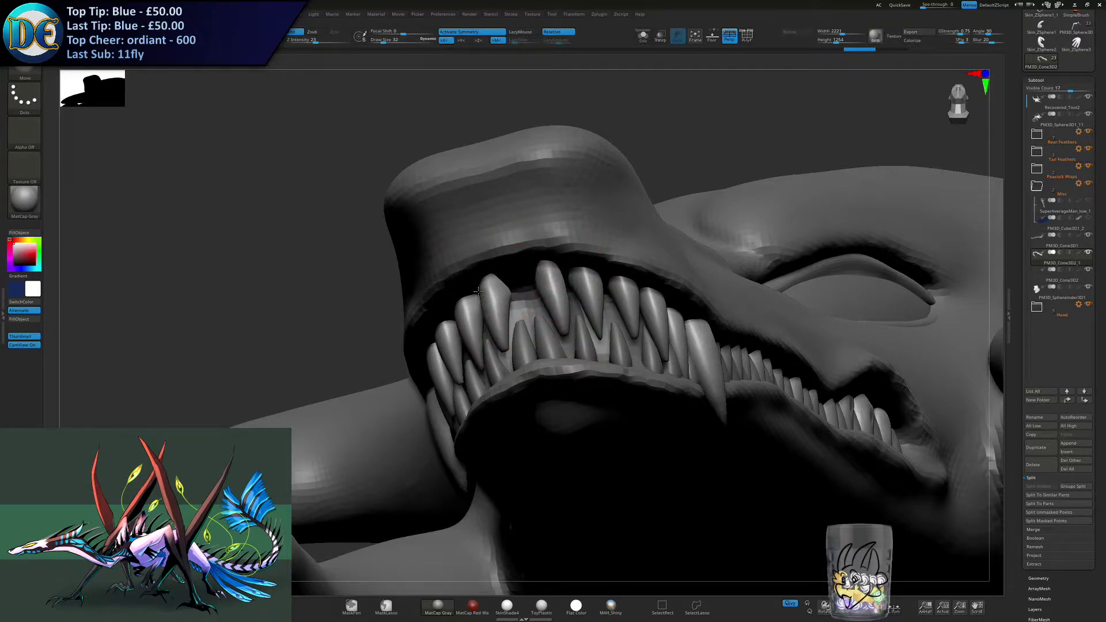
drag(423, 305, 422, 306)
key(s)
drag(520, 293, 527, 294)
right_drag(524, 273, 517, 290)
key(ctrl+z)
- Rework the roots of the two central upper teeth with a size 19 Move brush, undoing an unwanted stroke
key(s)
drag(527, 291, 521, 291)
mouse_move(500, 291)
right_down()
mouse_move(538, 283)
mouse_move(529, 291)
mouse_move(509, 280)
right_up()
drag(513, 276, 512, 281)
key(s)
key(ctrl+z)
key(s)
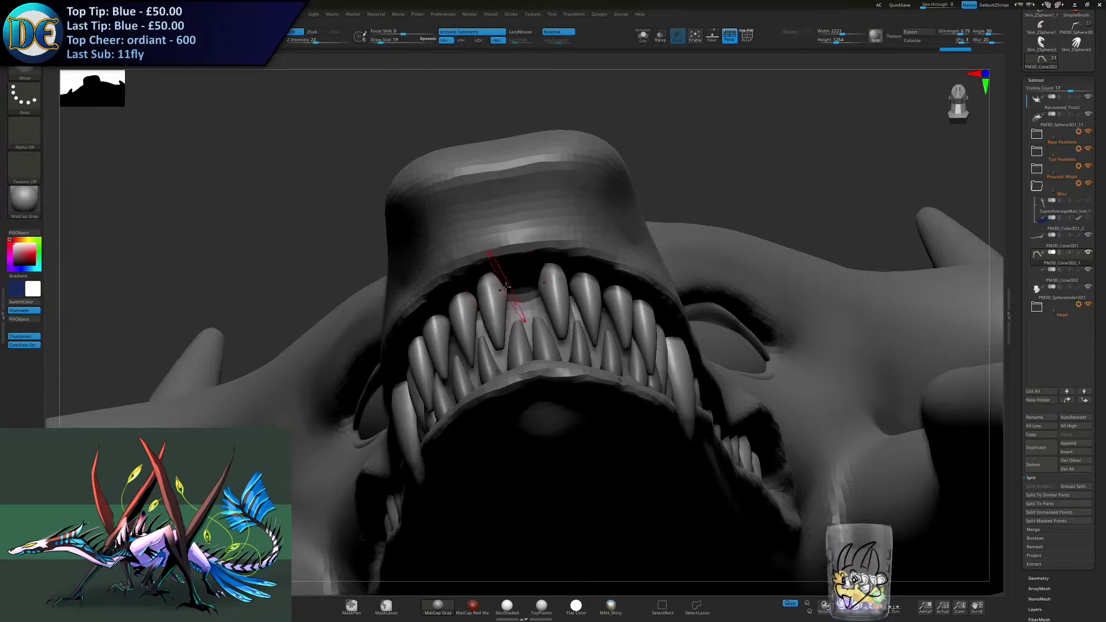
right_drag(512, 286, 499, 285)
drag(513, 277, 517, 273)
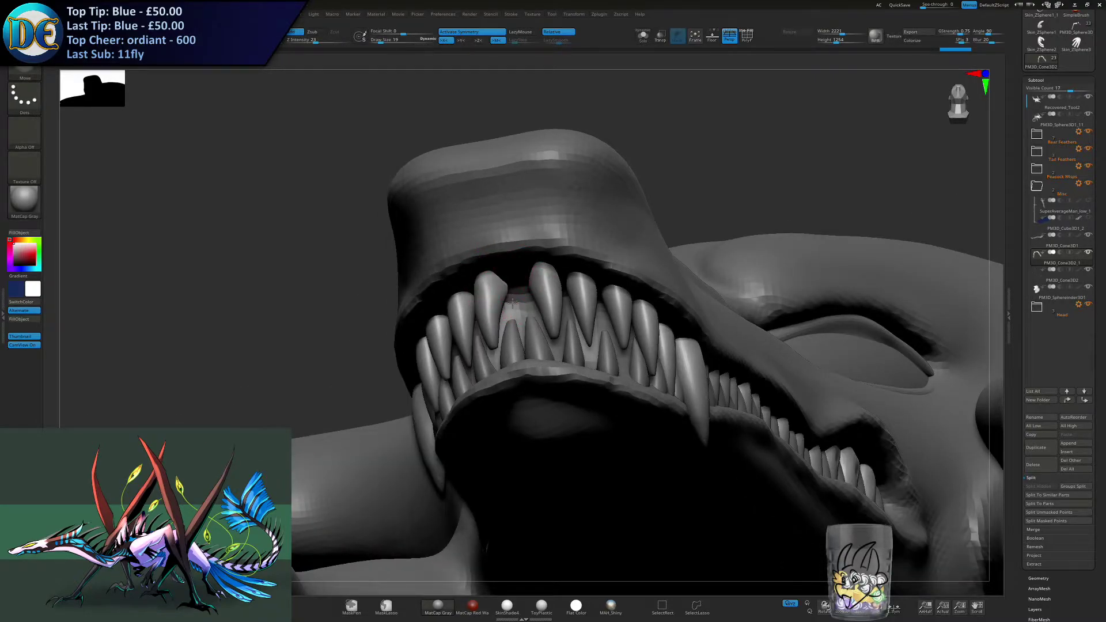
- Refine the inner edges of the central upper teeth with a repeatedly resized Move brush and check the whole head
shift+right_drag(512, 301, 506, 303)
key(s)
drag(506, 304, 504, 303)
right_drag(505, 303, 501, 320)
drag(507, 316, 506, 314)
key(s)
drag(503, 304, 506, 303)
key(s)
drag(529, 322, 531, 320)
right_drag(533, 317, 512, 310)
drag(547, 318, 544, 316)
ctrl+right_drag(538, 313, 523, 286)
right_drag(523, 287, 563, 297)
mouse_move(563, 297)
ctrl+right_down()
mouse_move(580, 324)
mouse_move(521, 313)
mouse_move(551, 306)
mouse_move(534, 321)
mouse_move(560, 321)
mouse_move(558, 335)
mouse_move(554, 318)
mouse_move(504, 316)
mouse_move(483, 284)
mouse_move(504, 328)
ctrl+right_up()
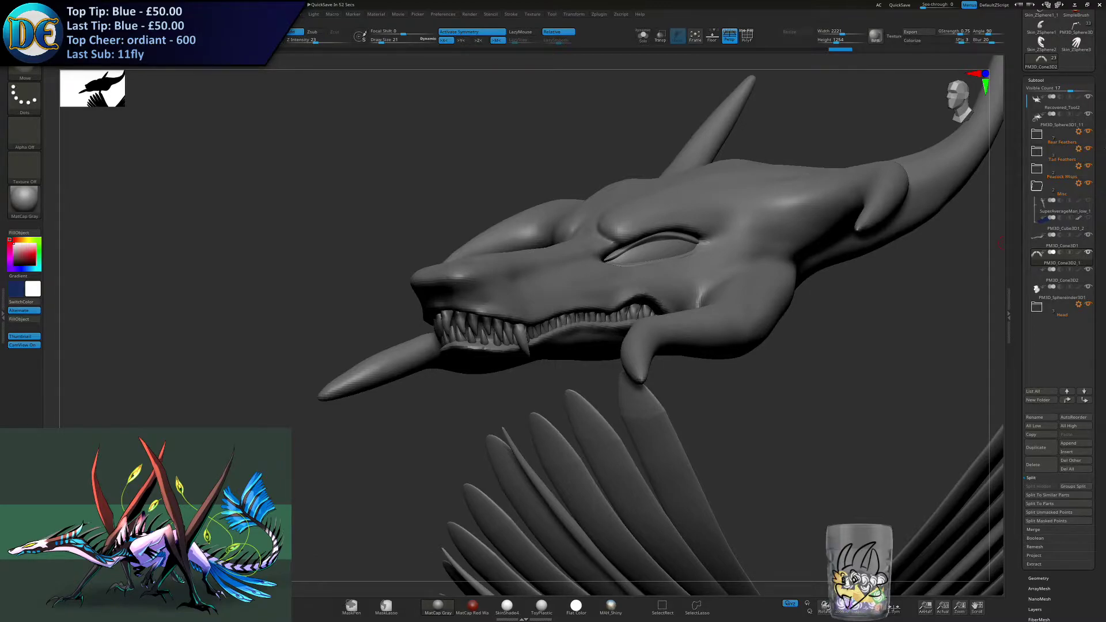
- Select the head mesh and isolate it in Solo mode
alt+right_drag(776, 211, 832, 215)
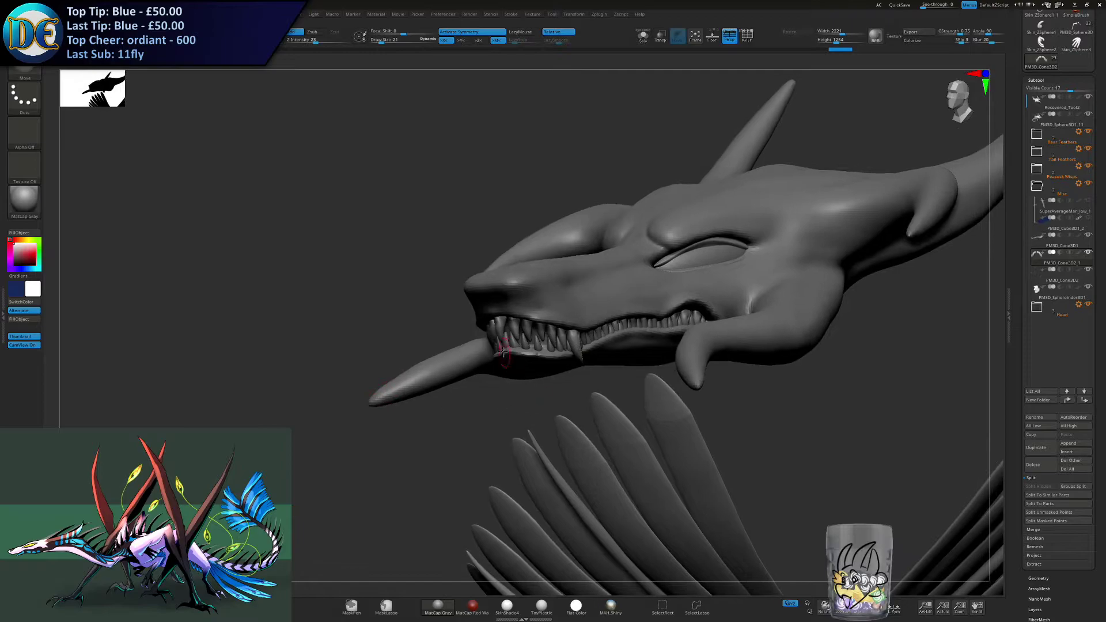
right_drag(506, 360, 497, 333)
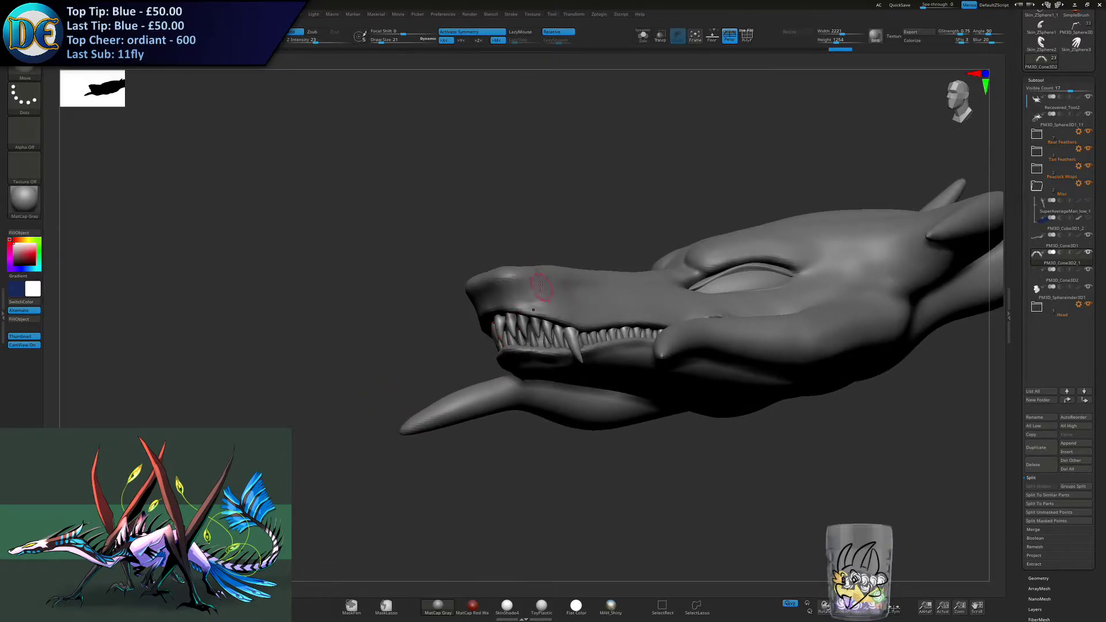
alt+click(542, 286)
click(642, 38)
mouse_move(491, 346)
ctrl+right_down()
mouse_move(495, 385)
mouse_move(478, 430)
mouse_move(500, 251)
ctrl+right_up()
mouse_move(425, 385)
ctrl+mouse_down()
mouse_move(487, 346)
mouse_move(576, 371)
ctrl+mouse_up()
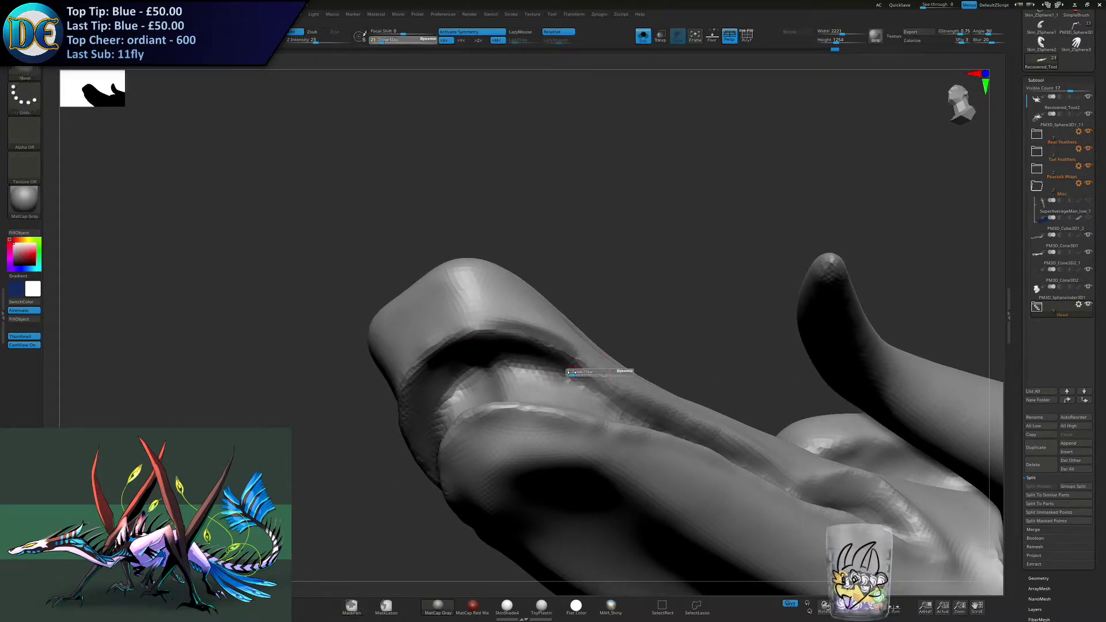
- Mask the front gum area between the lips on the head mesh, undoing one unwanted stroke
right_drag(547, 393, 495, 308)
ctrl+drag(502, 263, 592, 324)
key(ctrl+z)
ctrl+drag(436, 279, 591, 319)
right_drag(592, 312, 648, 354)
right_drag(484, 352, 398, 341)
mouse_move(481, 387)
ctrl+mouse_down()
mouse_move(568, 347)
mouse_move(590, 283)
ctrl+mouse_up()
right_drag(594, 288, 573, 311)
mouse_move(571, 307)
mouse_down()
mouse_move(584, 307)
mouse_move(567, 325)
mouse_move(574, 318)
mouse_up()
- Extend the gum mask along the side of the mouth with a size 17 mask brush
key(s)
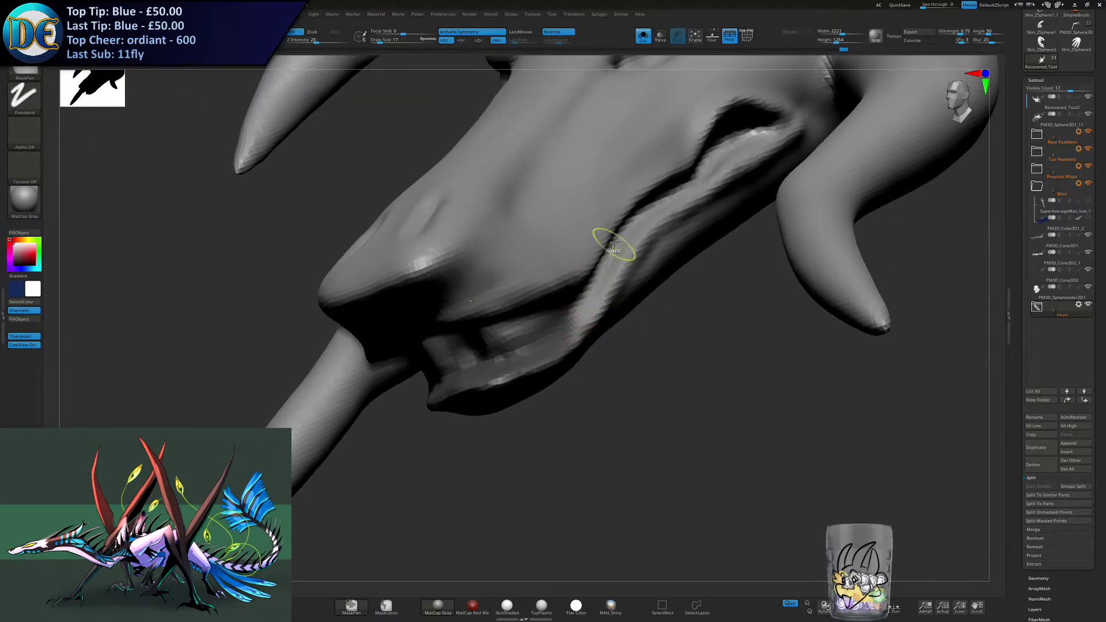
shift+drag(613, 243, 573, 309)
mouse_move(567, 334)
right_down()
mouse_move(538, 287)
mouse_move(617, 321)
right_up()
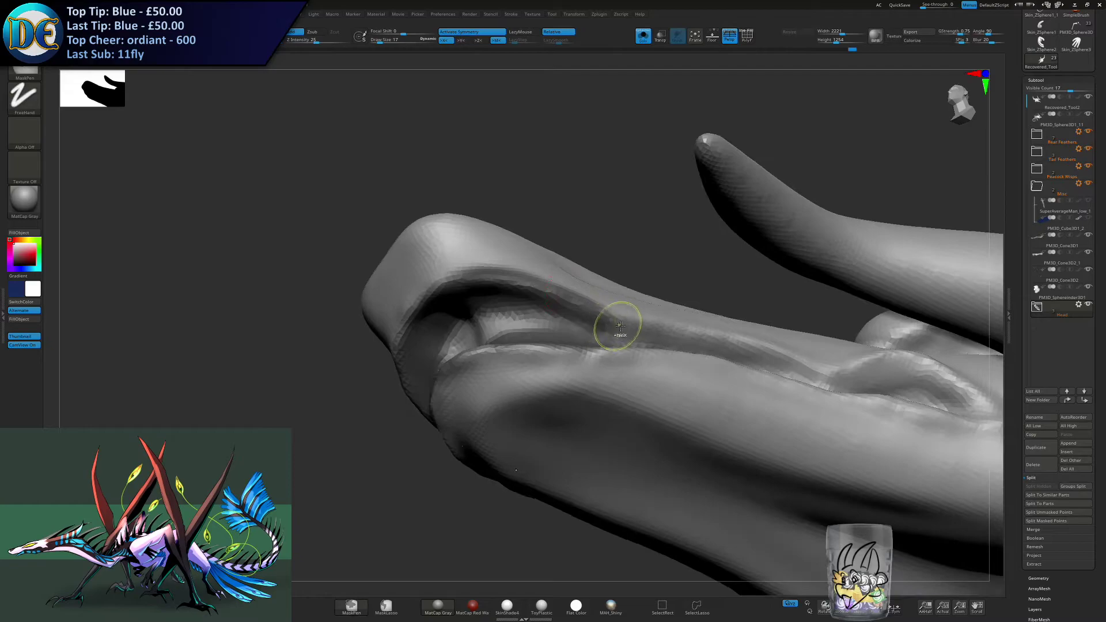
mouse_move(466, 338)
right_down()
mouse_move(490, 292)
mouse_move(511, 304)
mouse_move(594, 304)
mouse_move(575, 318)
right_up()
key(ctrl)
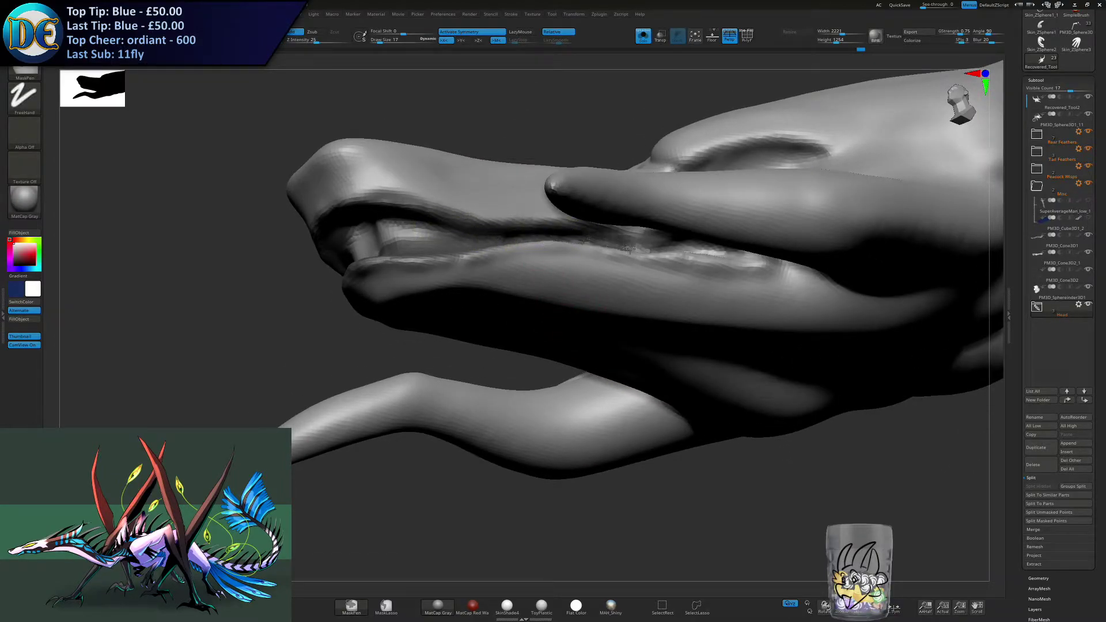
- Mask the inner mouth surface around the rear mouth corner, covering both the upper and lower gum areas
mouse_move(655, 240)
right_down()
mouse_move(574, 302)
mouse_move(563, 343)
mouse_move(585, 382)
mouse_move(582, 329)
mouse_move(574, 390)
right_up()
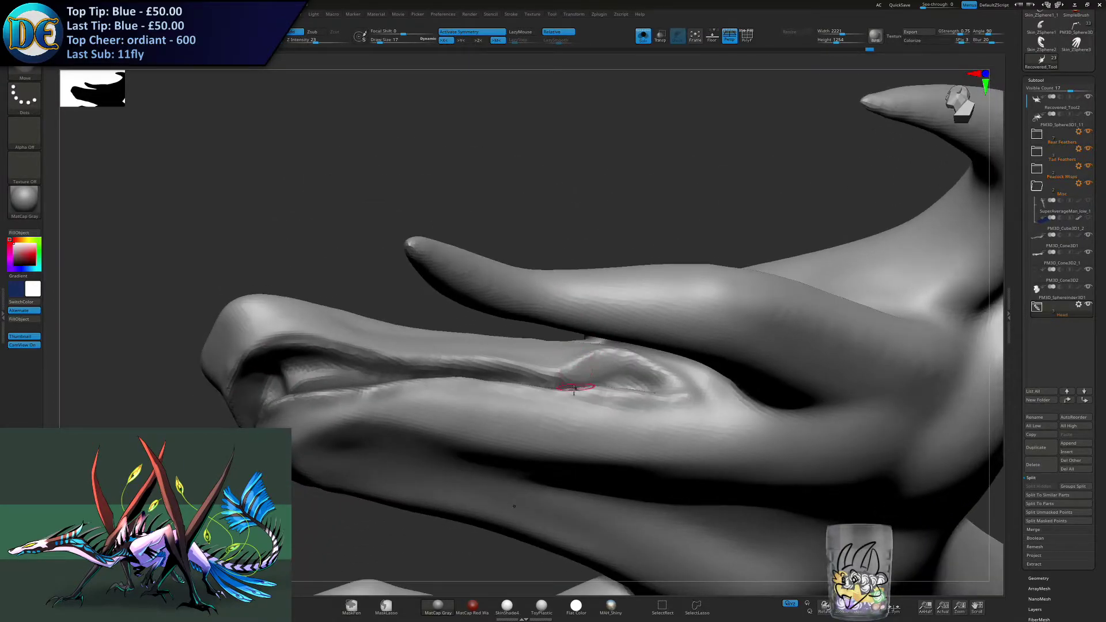
ctrl+drag(556, 386, 649, 374)
right_drag(650, 374, 629, 380)
mouse_move(589, 277)
right_down()
mouse_move(595, 267)
mouse_move(598, 317)
right_up()
ctrl+drag(576, 327, 646, 309)
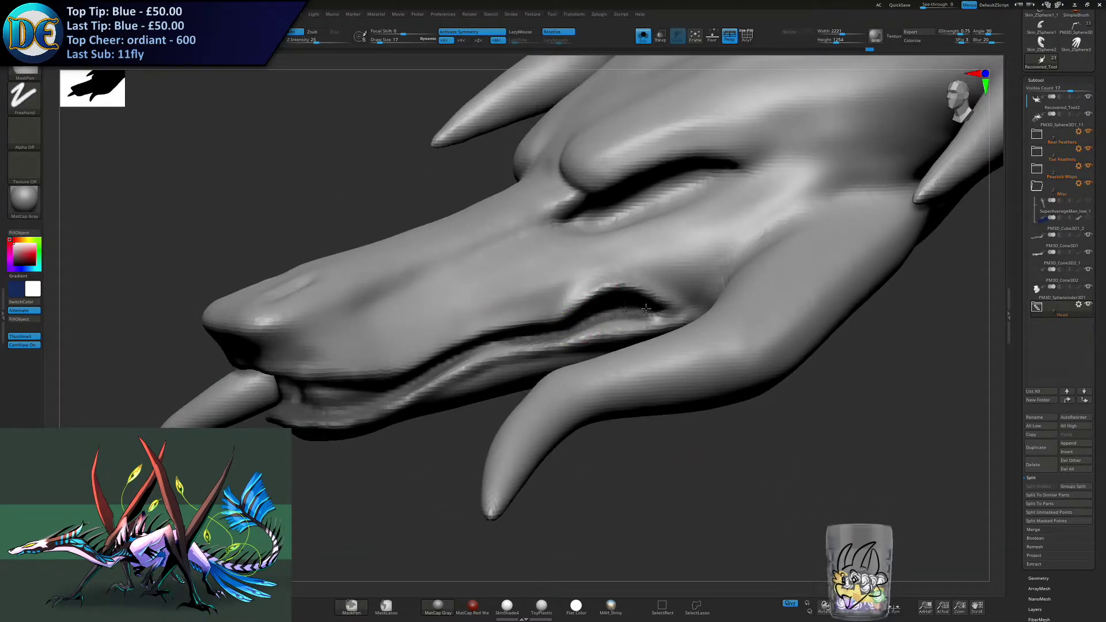
right_drag(576, 352, 576, 282)
ctrl+drag(563, 314, 641, 325)
mouse_move(627, 376)
ctrl+right_down()
mouse_move(604, 293)
mouse_move(598, 366)
ctrl+right_up()
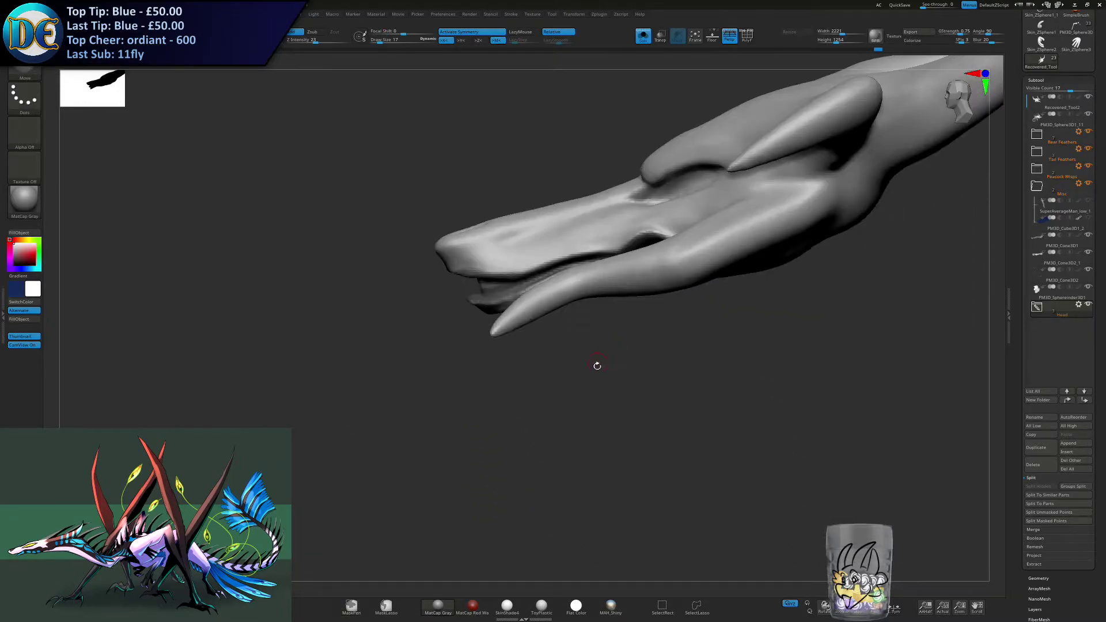
- Expand the Head folder and preview an extraction of the masked gum area at a thickness of 0.02
click(1042, 313)
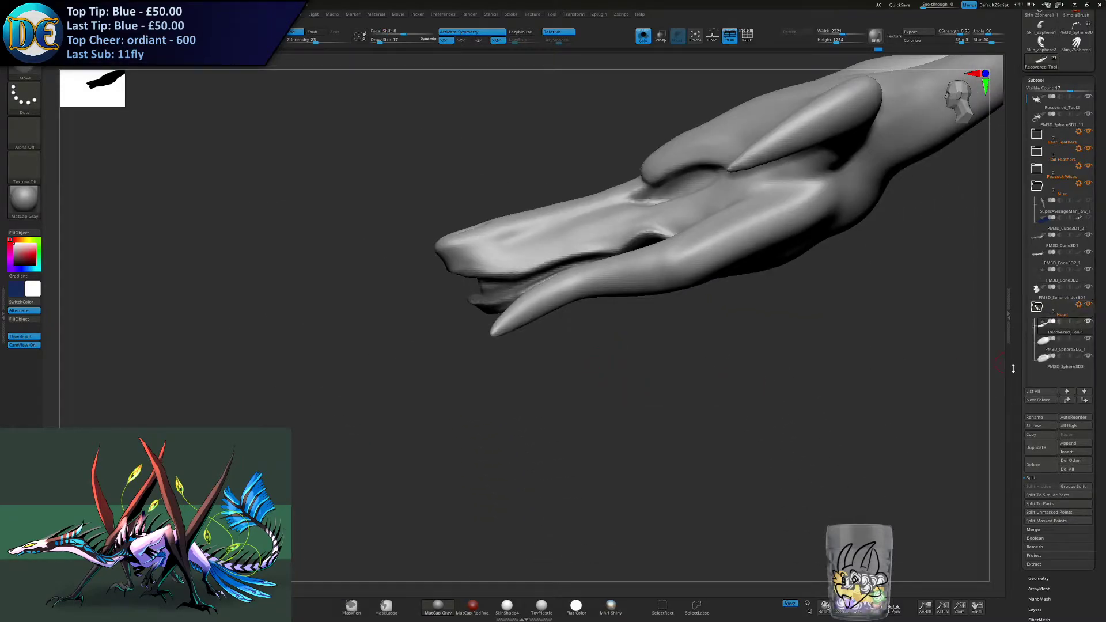
drag(1020, 387, 1020, 338)
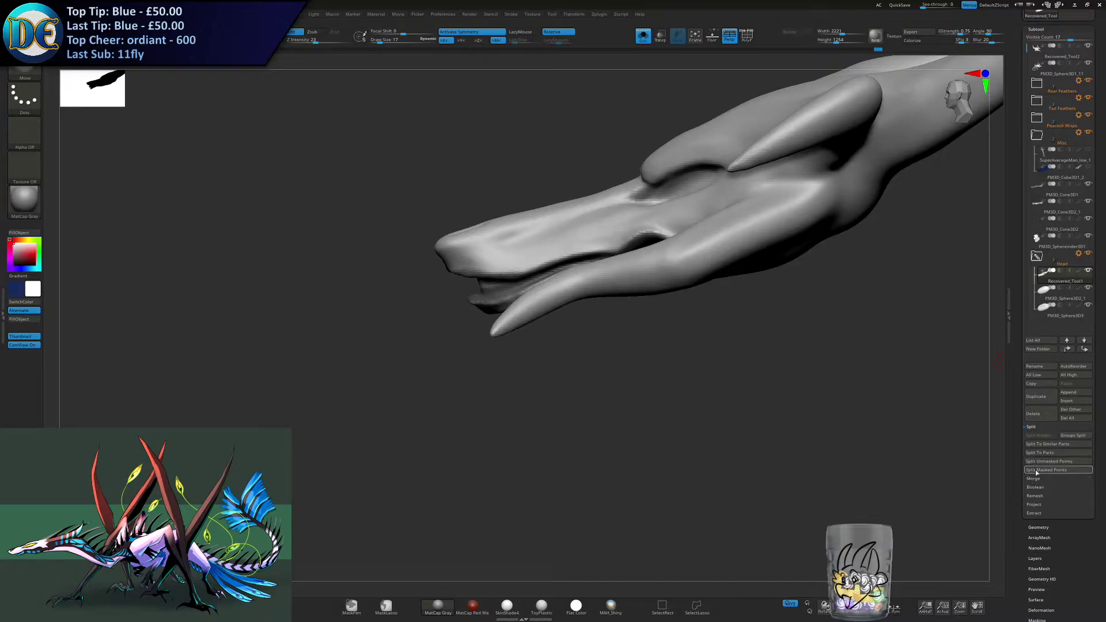
click(1035, 512)
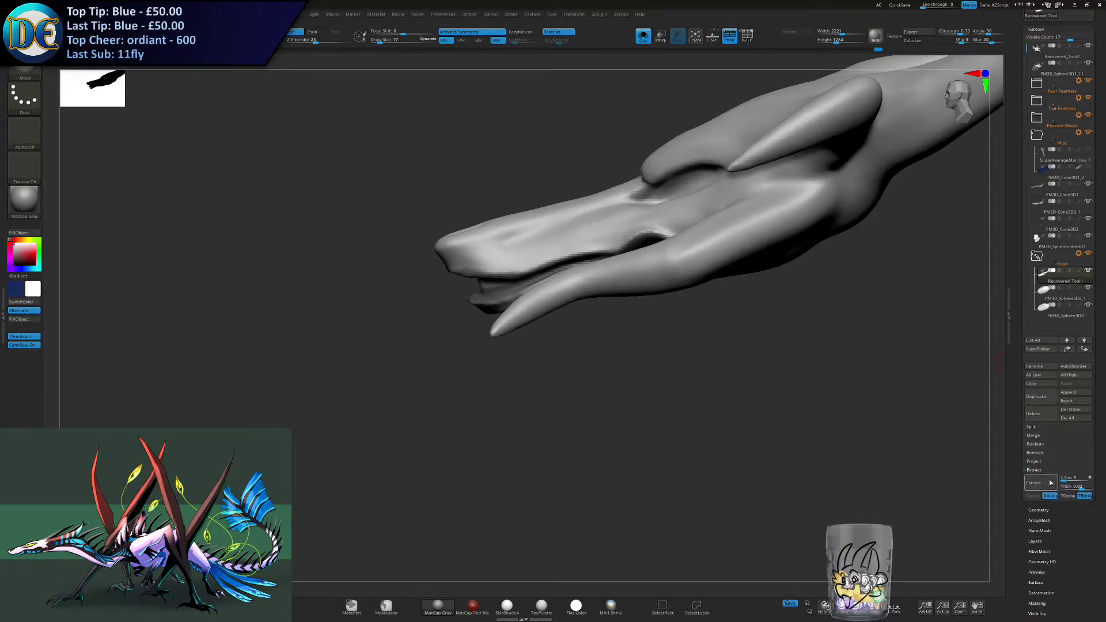
click(1050, 483)
drag(884, 419, 896, 427)
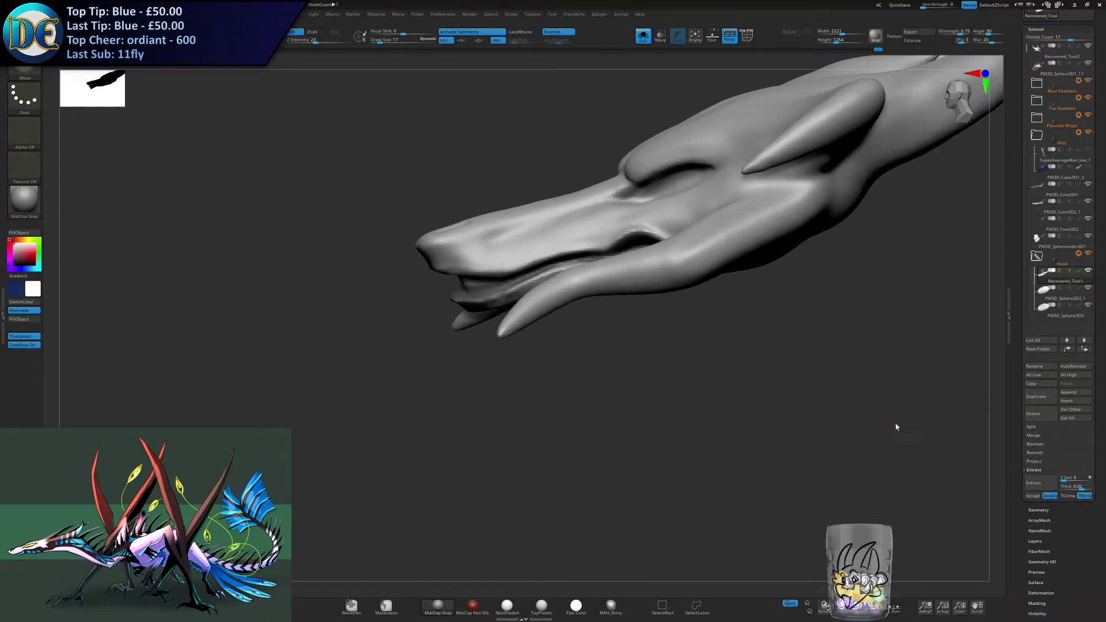
- Preview the gum extraction with the thickness set to 0.002
click(1081, 487)
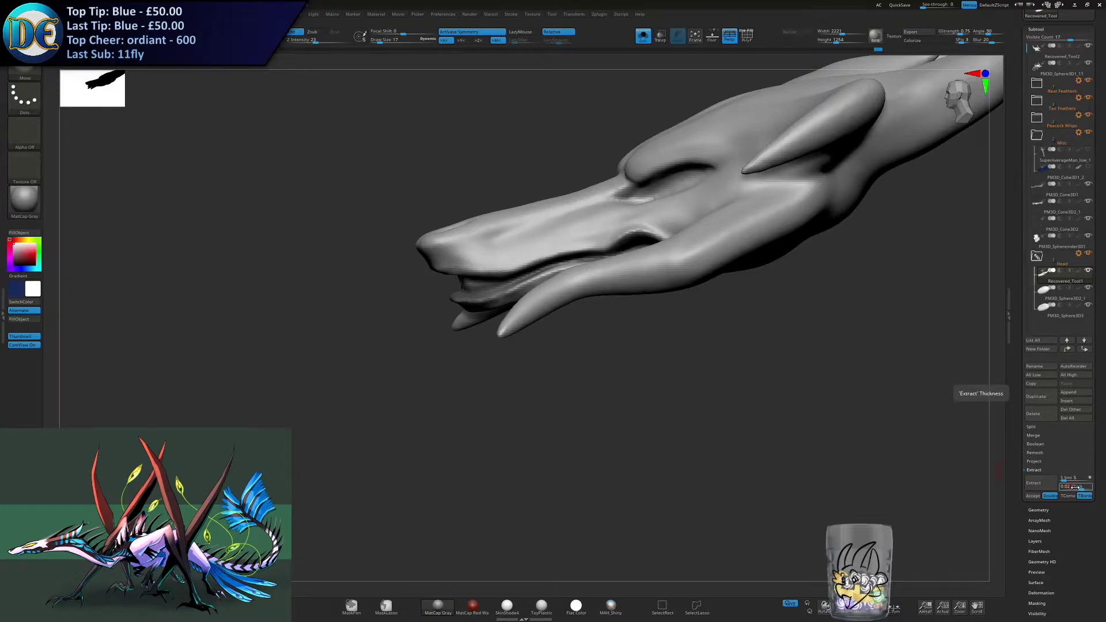
key(Return)
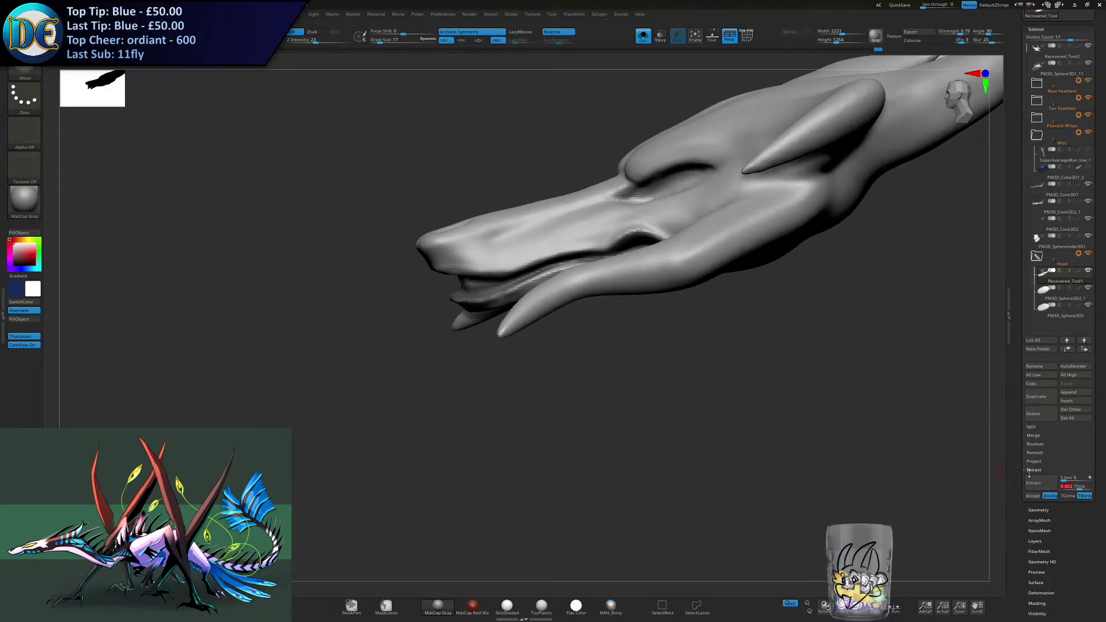
click(1034, 482)
drag(855, 424, 937, 448)
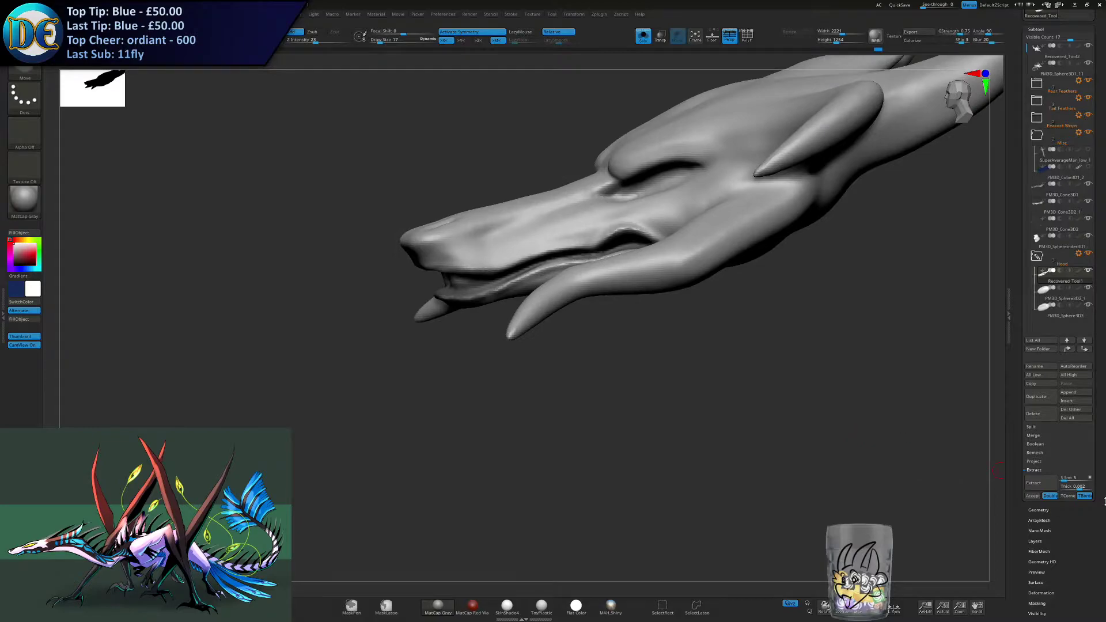
- Extract the masked gum area at a thickness of 0.001 and accept it as a new subtool
click(1080, 487)
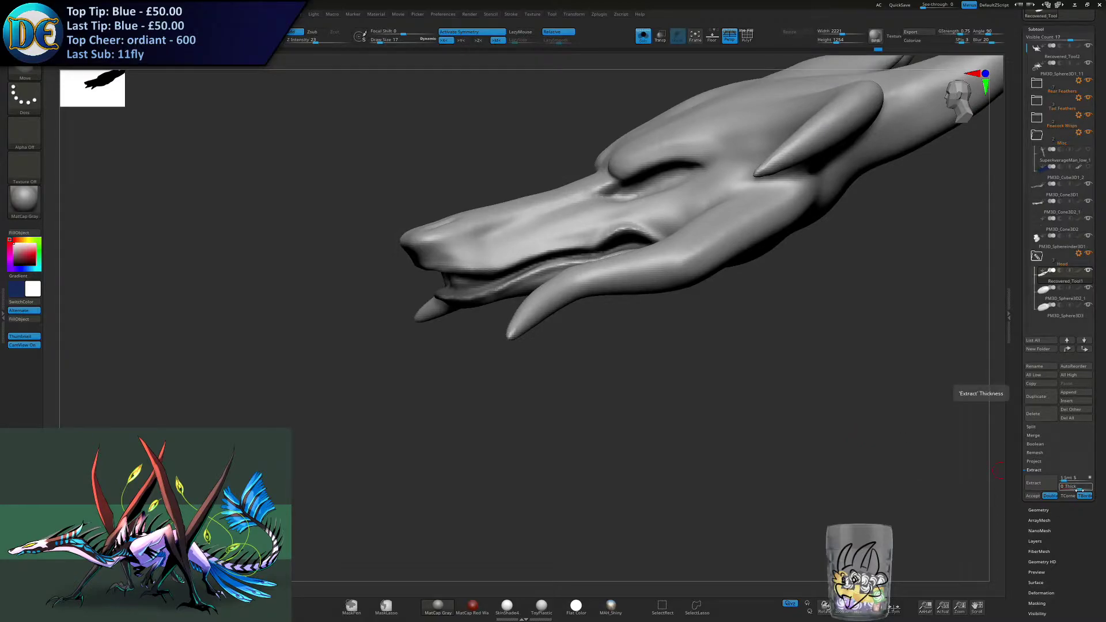
text(0.001)
key(Return)
click(1040, 485)
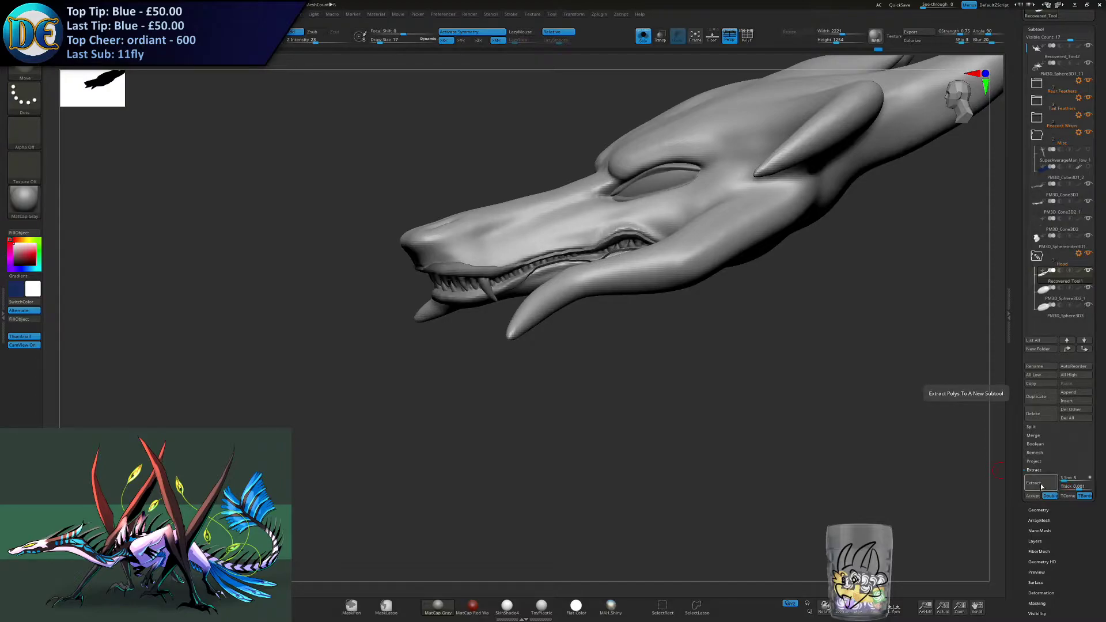
click(1034, 495)
- Try smoothing the isolated gum shell with a very large brush and undo the stroke
ctrl+drag(469, 349, 538, 370)
key(s)
shift+drag(502, 276, 511, 316)
key(ctrl+z)
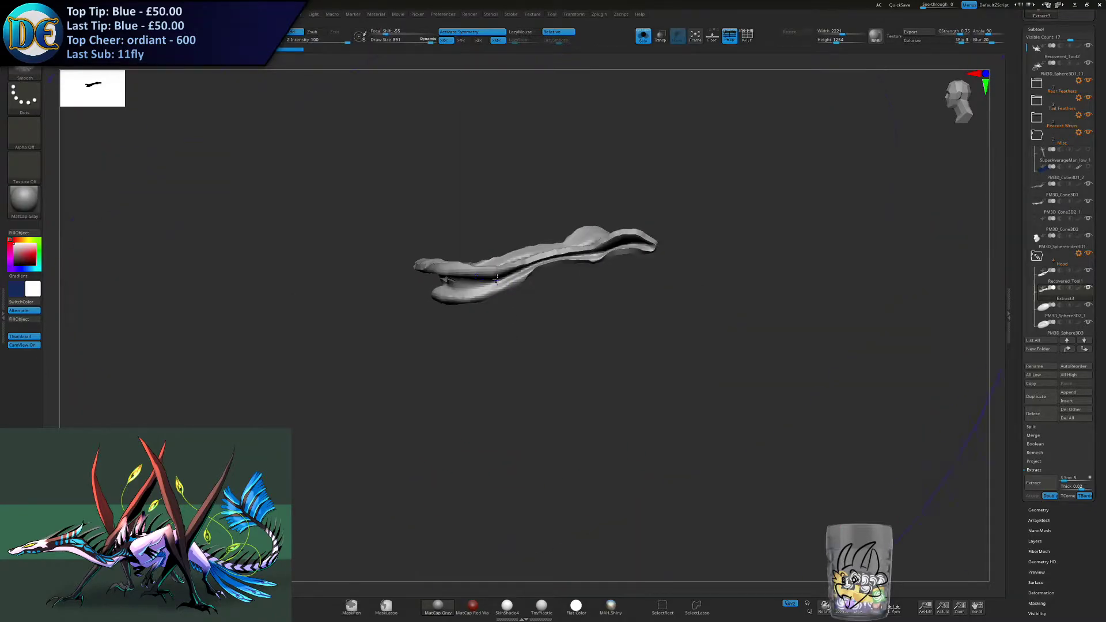
- Switch to a resized Move brush, adjust the extracted gum shell and show the rest of the model again
key(b)
key(m)
key(v)
key(s)
drag(554, 305, 522, 304)
click(642, 42)
- Try a different brush on the extracted gums and undo the last three changes
key(1)
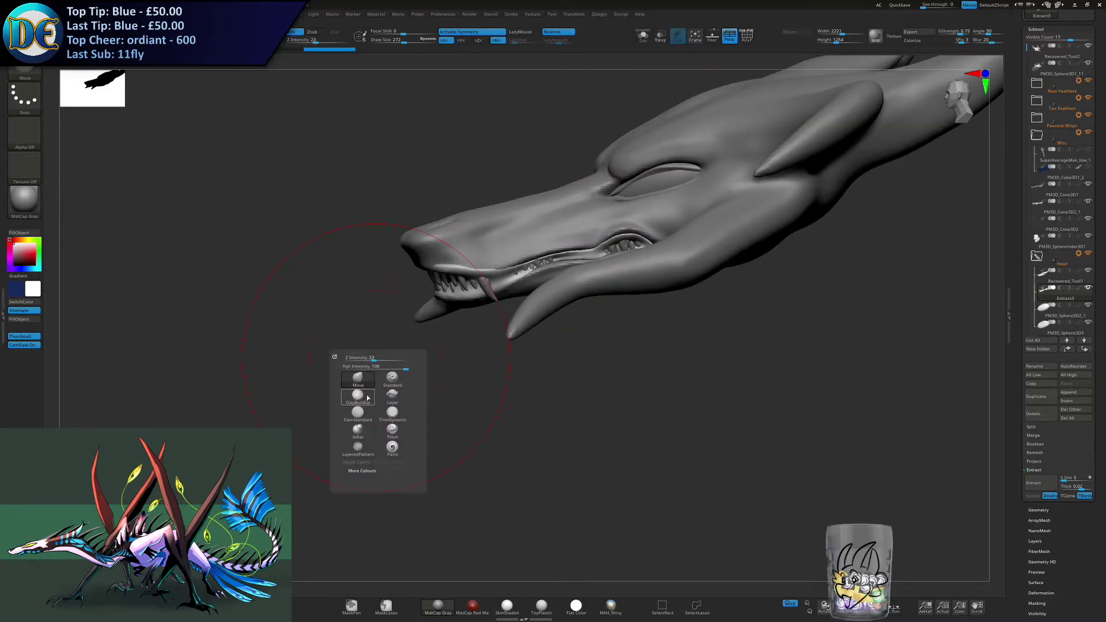
key(2)
click(408, 370)
drag(435, 358, 446, 322)
key(s)
key(ctrl+z)
key(ctrl+z)
key(ctrl+z)
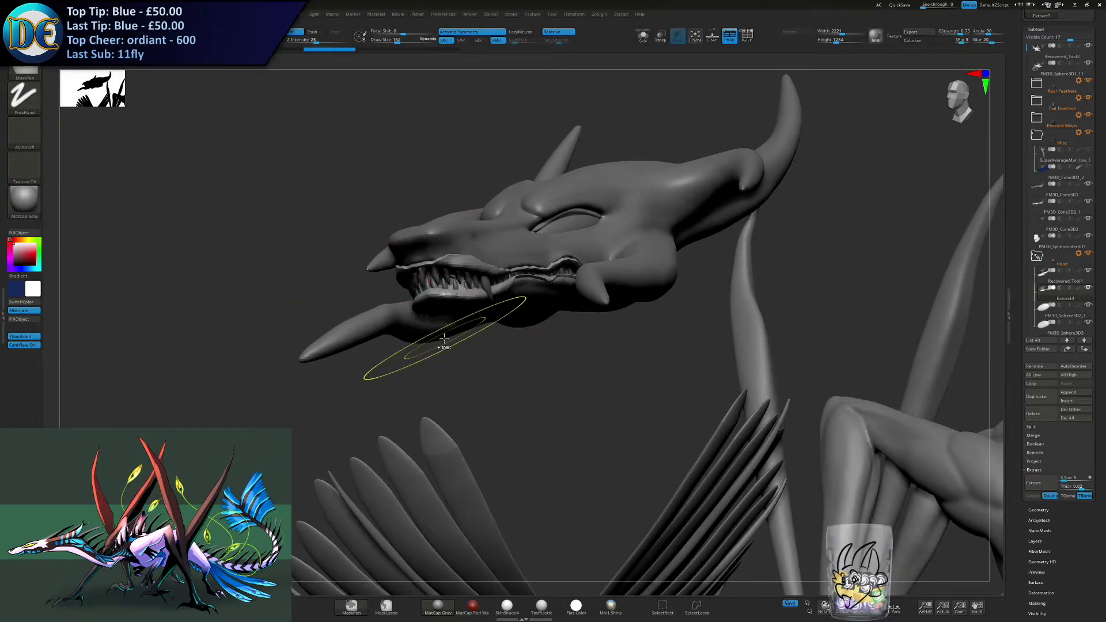
- Switch to a smaller DamStandard brush and try a stroke on the extracted gums, undoing it
right_drag(449, 340, 438, 368)
ctrl+right_drag(437, 369, 442, 344)
key(s)
drag(446, 343, 442, 343)
mouse_move(385, 223)
alt+right_down()
mouse_move(437, 316)
mouse_move(442, 360)
alt+right_up()
key(1)
click(422, 396)
click(421, 408)
key(s)
drag(452, 336, 449, 335)
drag(324, 380, 565, 378)
key(ctrl+z)
- Smooth back the gum strip that bulges over the upper lip at the front and side of the snout
mouse_move(455, 400)
alt+right_down()
mouse_move(499, 315)
mouse_move(480, 300)
mouse_move(480, 242)
alt+right_up()
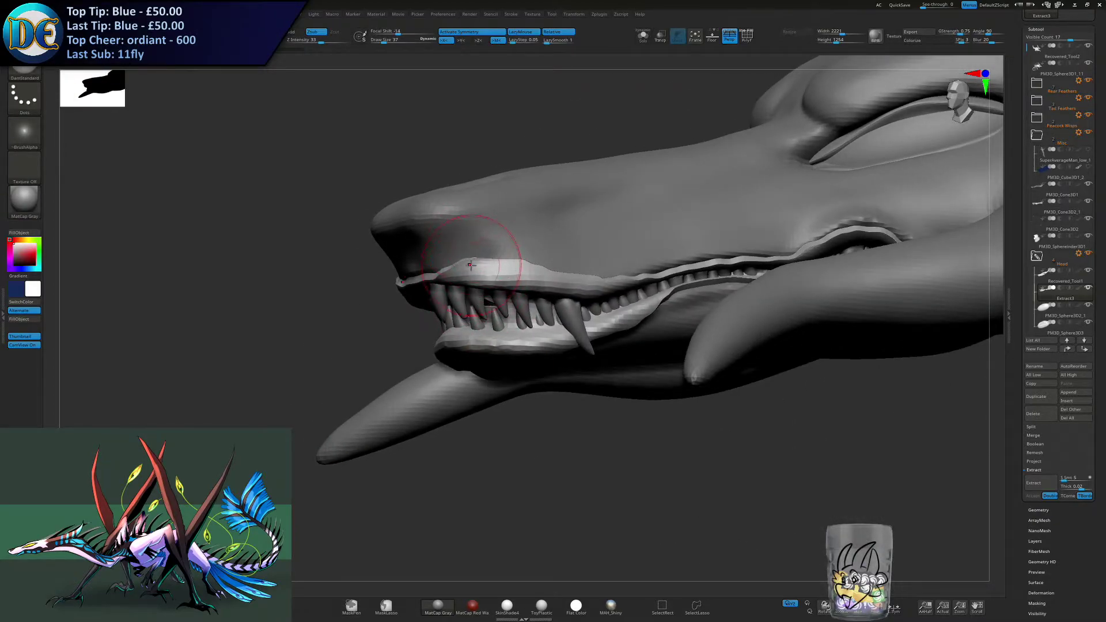
drag(437, 266, 593, 247)
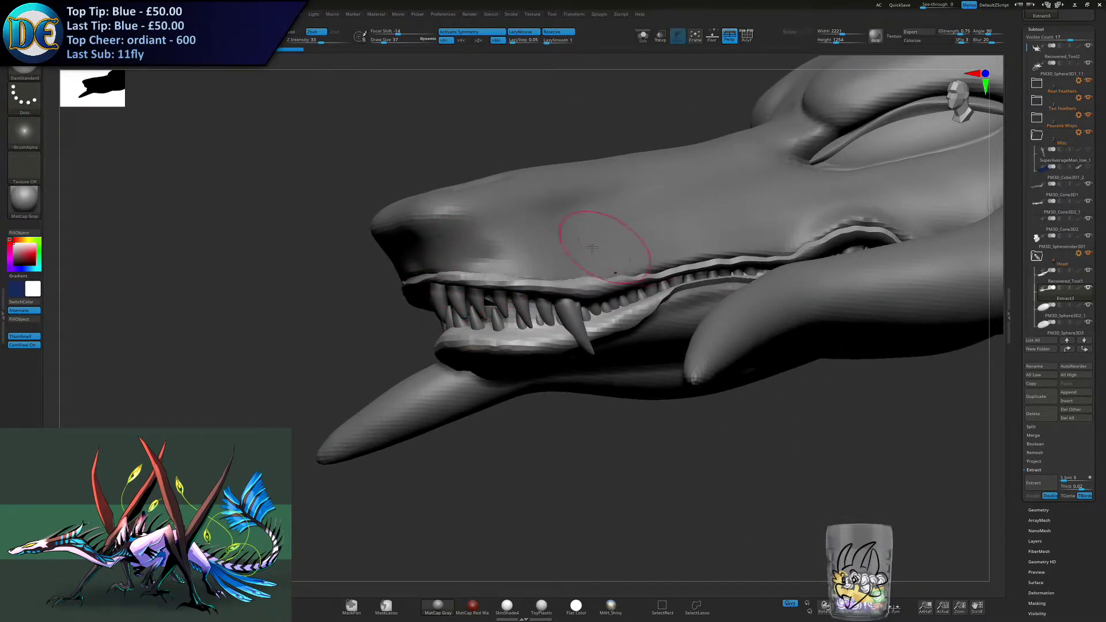
right_drag(570, 261, 606, 212)
mouse_move(456, 363)
mouse_down()
mouse_move(567, 353)
mouse_move(619, 334)
mouse_up()
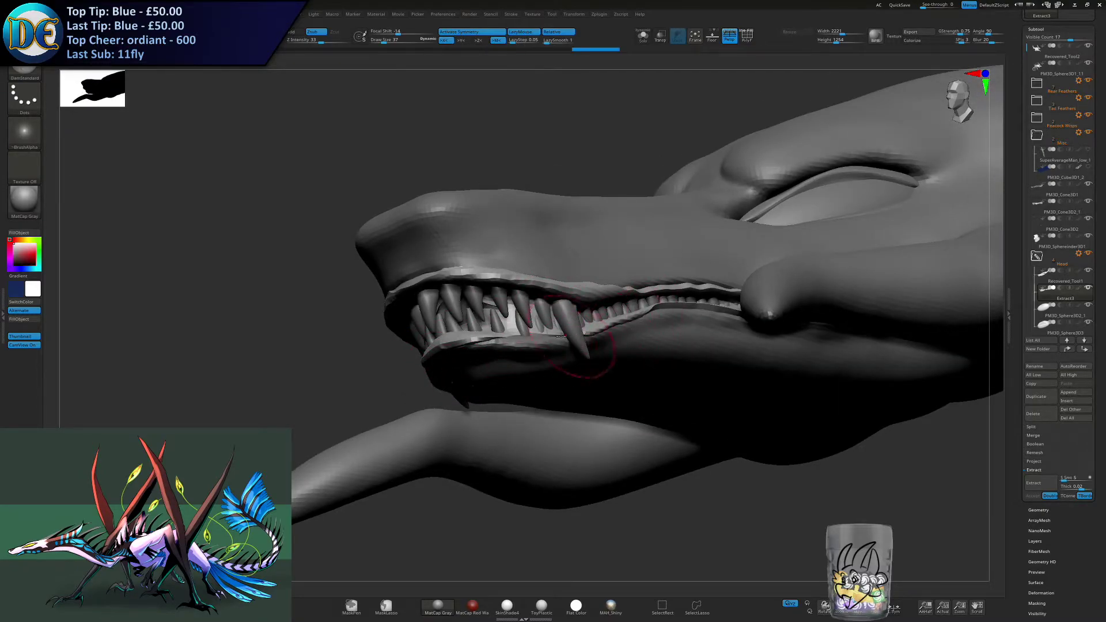
- Tuck the front of the gum shell behind the lips and teeth with an enlarged Move brush
key(b)
key(m)
key(v)
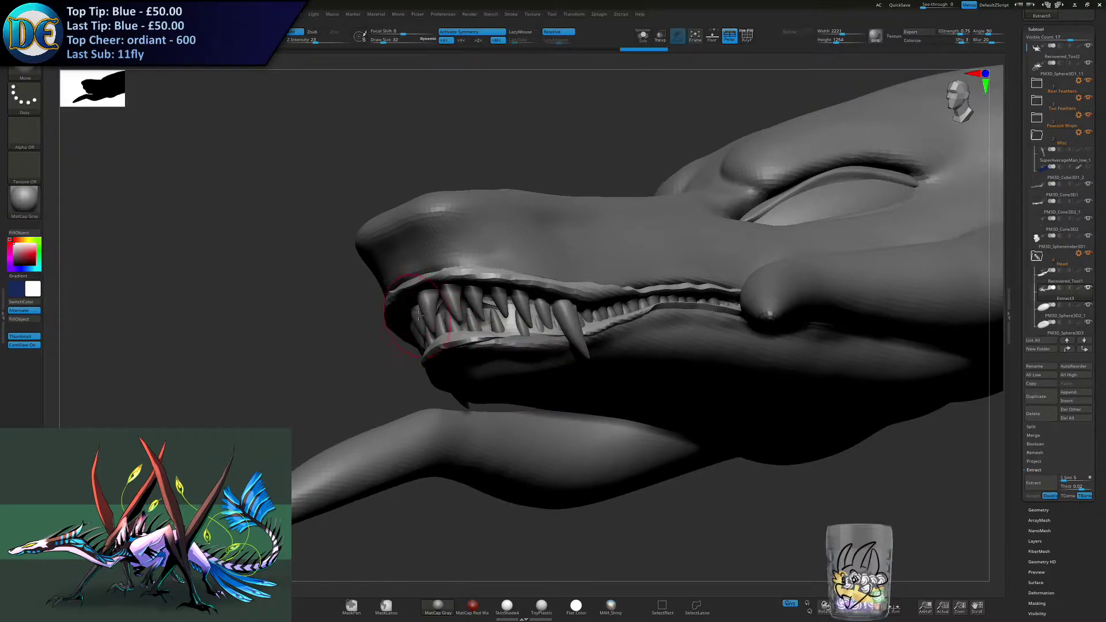
right_drag(419, 316, 430, 282)
key(s)
click(425, 291)
drag(416, 298, 460, 311)
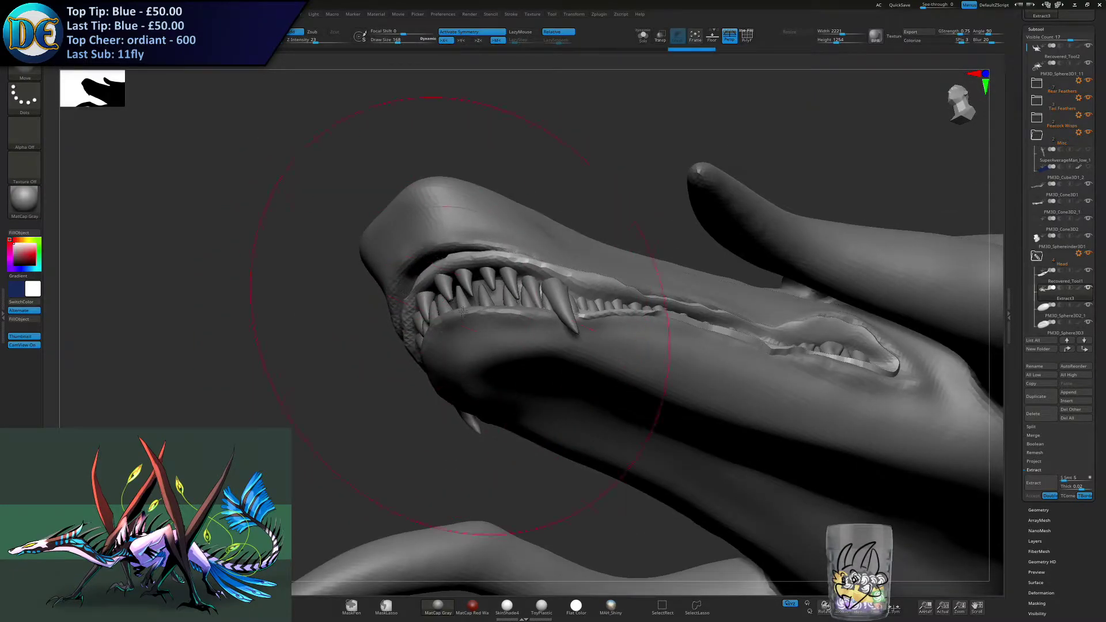
mouse_move(463, 312)
right_down()
mouse_move(576, 291)
mouse_move(512, 272)
right_up()
mouse_move(488, 287)
mouse_down()
mouse_move(479, 313)
mouse_move(508, 324)
mouse_up()
- Refine the gums along the lower front lip with a resized Move brush
key(s)
click(461, 315)
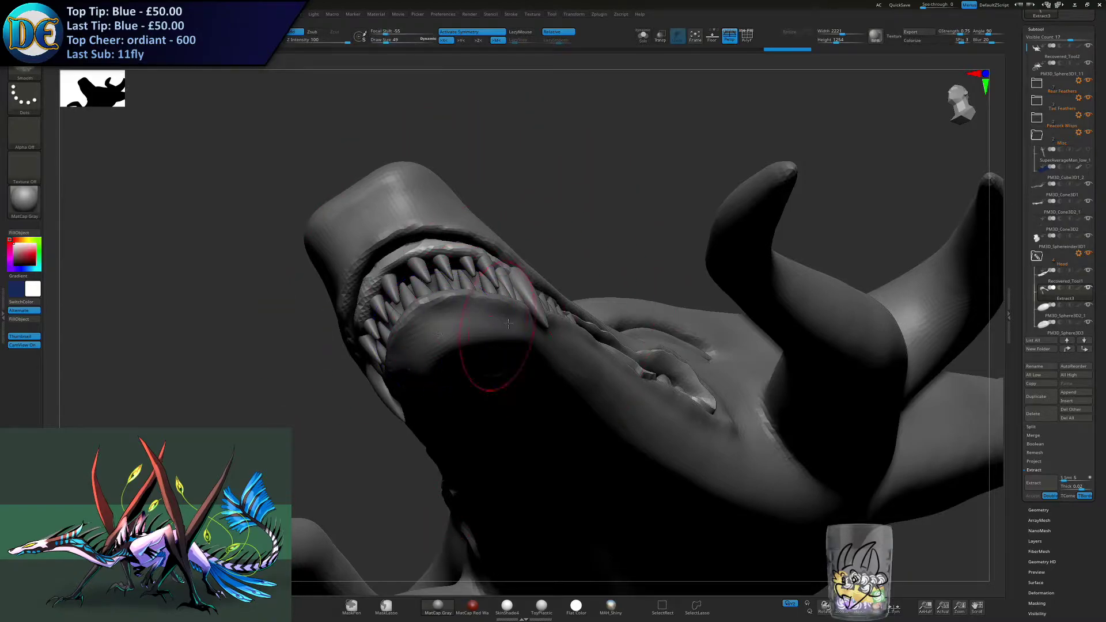
right_drag(508, 324, 498, 372)
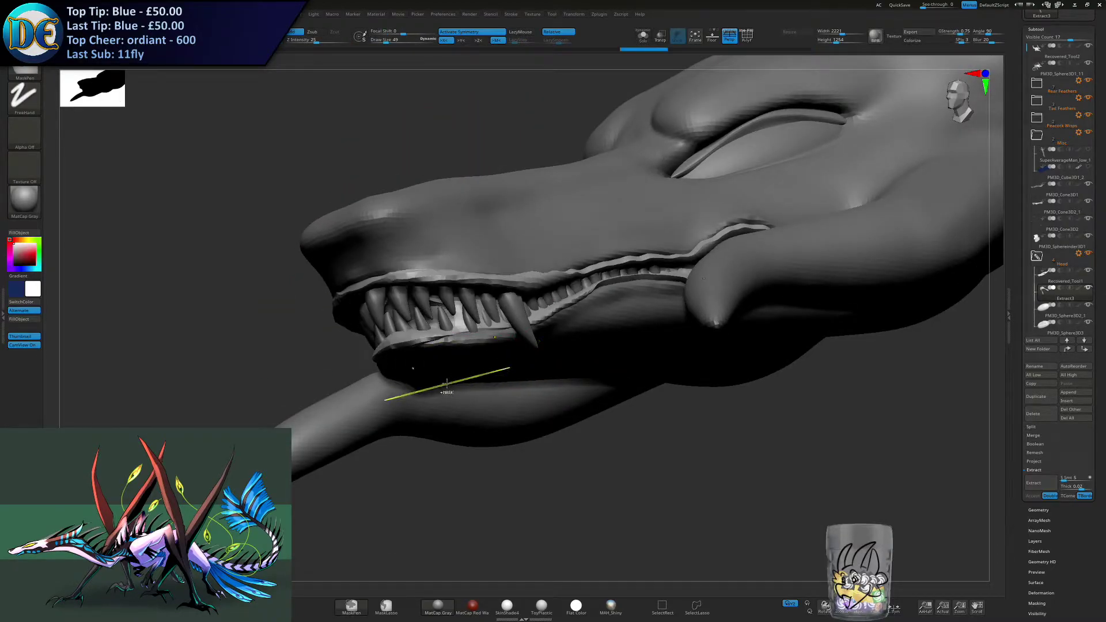
right_drag(433, 361, 397, 348)
key(s)
drag(409, 346, 414, 345)
mouse_move(414, 335)
right_down()
mouse_move(443, 345)
mouse_move(461, 271)
right_up()
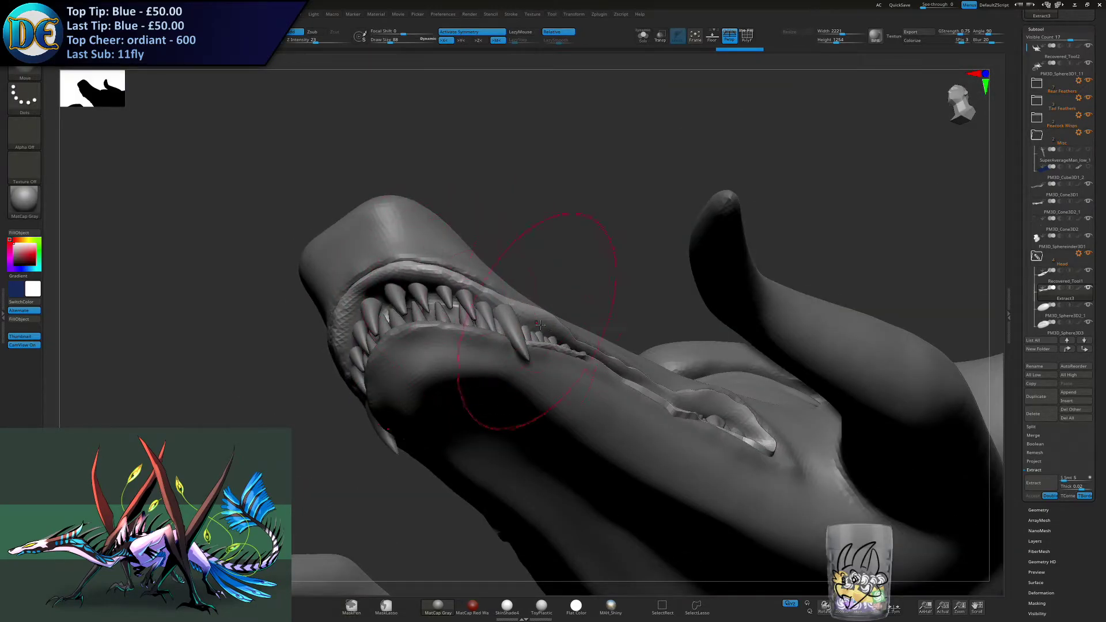
- Fit the gum shell into the rear mouth corner with a resized Move brush
drag(631, 383, 632, 397)
key(s)
key(s)
drag(722, 414, 718, 429)
right_drag(718, 429, 479, 401)
- Thicken the gums around the front teeth with the Inflat brush, undoing the last stroke
key(space)
click(461, 428)
right_drag(605, 288, 537, 290)
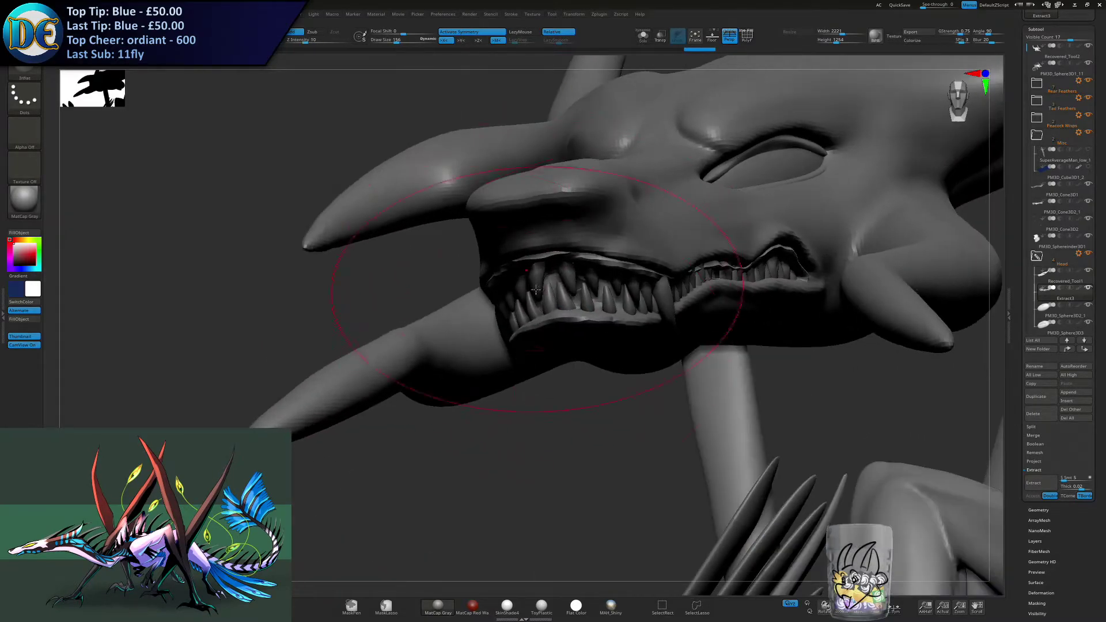
mouse_move(579, 298)
mouse_down()
mouse_move(643, 294)
mouse_move(608, 313)
mouse_up()
key(ctrl+z)
right_drag(568, 353, 648, 347)
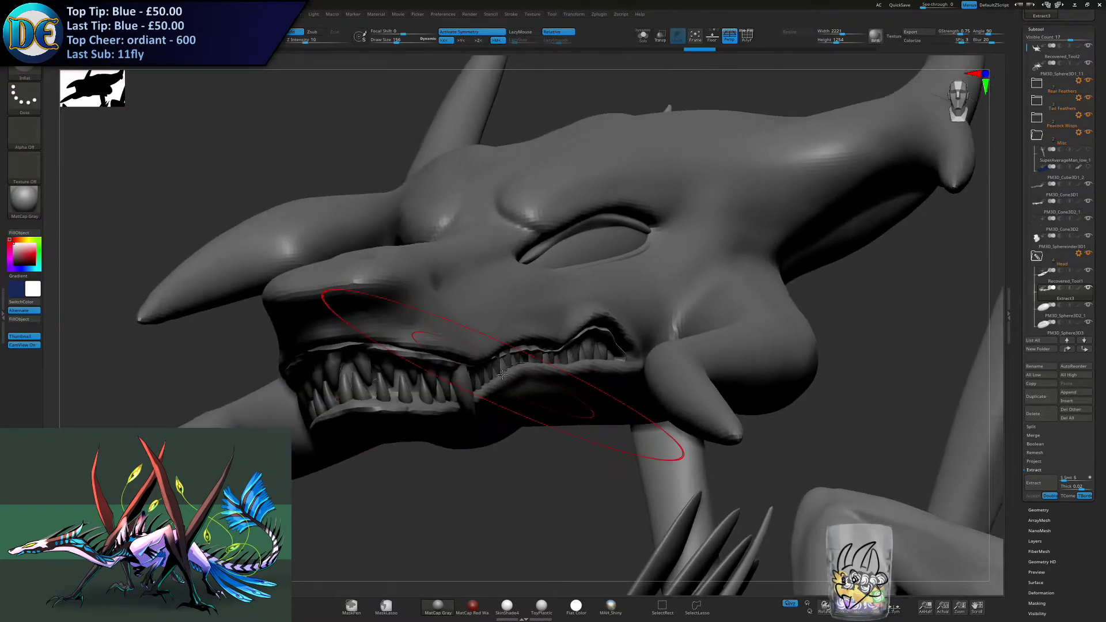
- Try extracting a shell from the fully unmasked gum subtool, continuing past the mask warning
click(1034, 484)
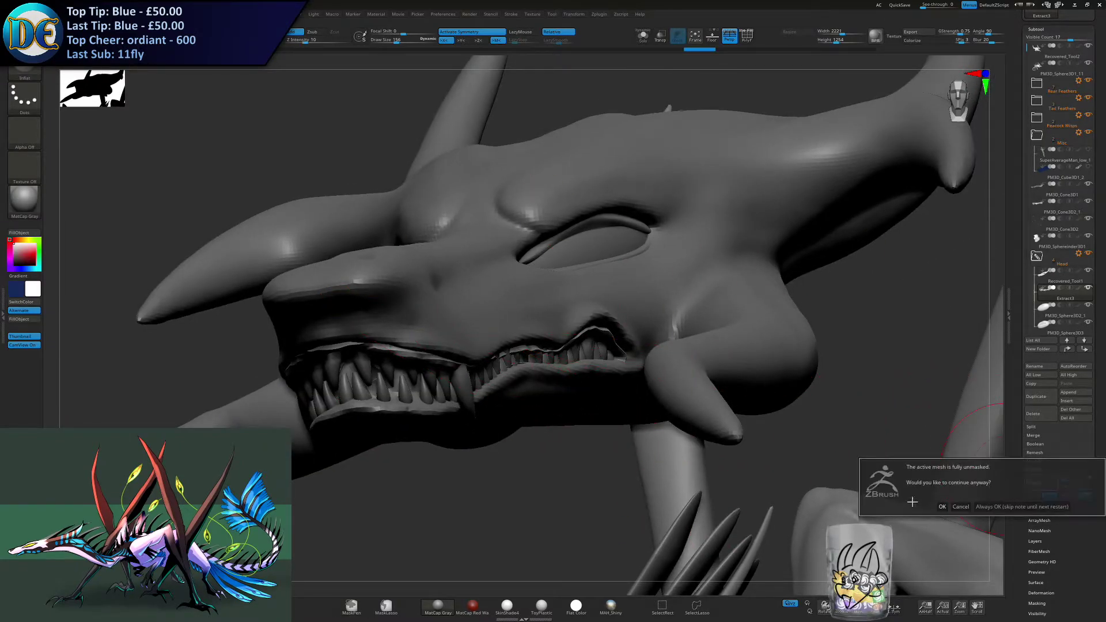
click(942, 507)
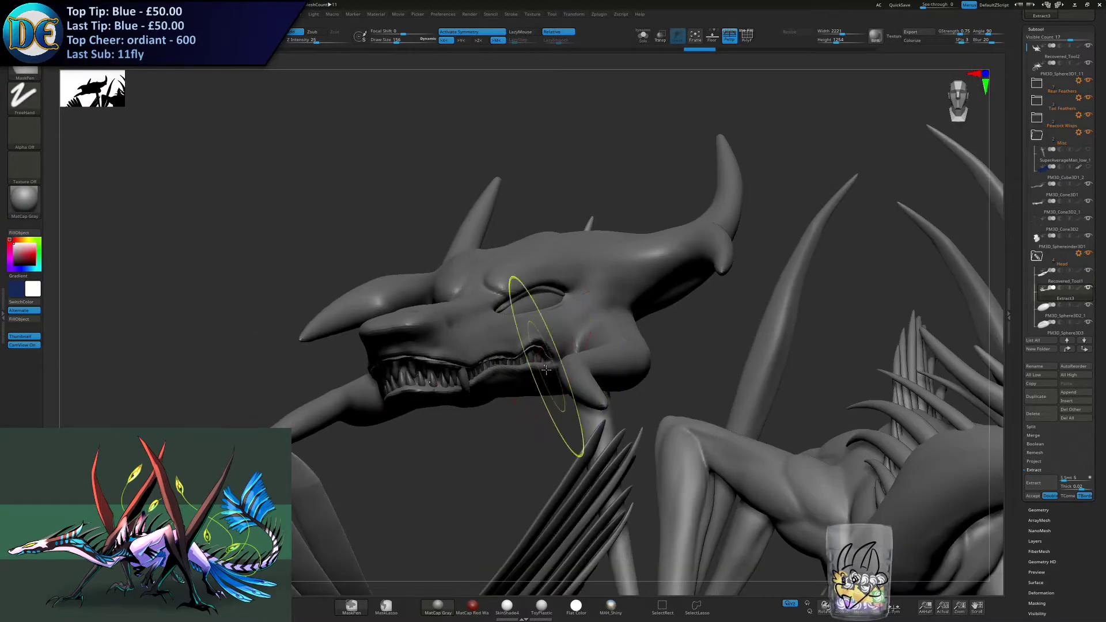
right_drag(546, 370, 532, 391)
mouse_move(476, 451)
right_down()
mouse_move(549, 423)
mouse_move(553, 471)
right_up()
right_drag(597, 363, 587, 399)
- Isolate the extracted gum subtool, delete it for good, and bring the rest of the dragon back into view
click(644, 37)
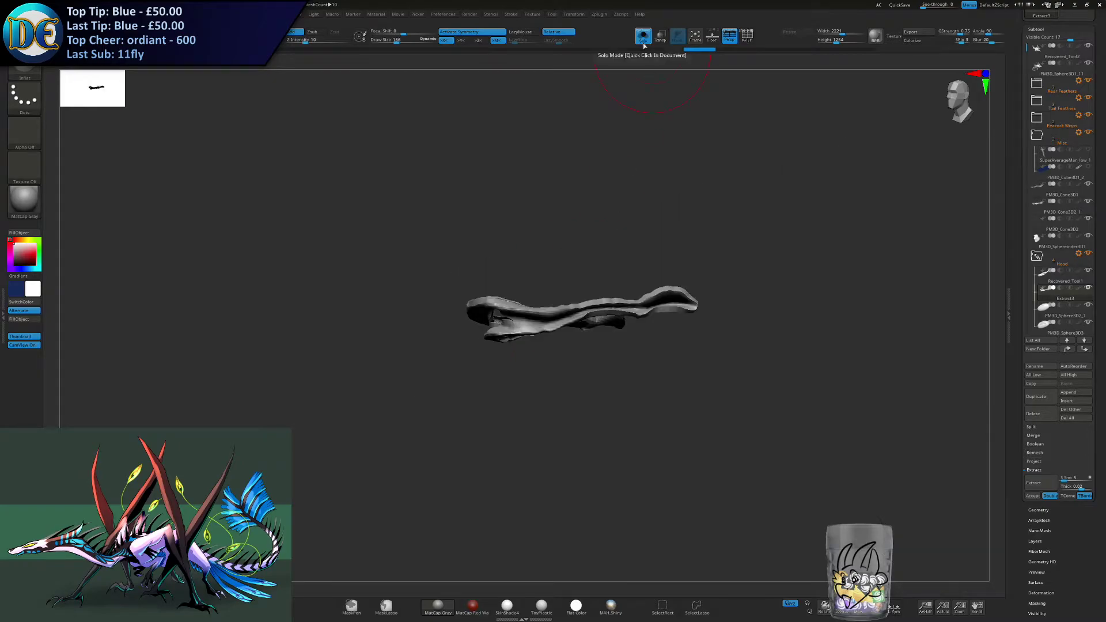
click(1033, 413)
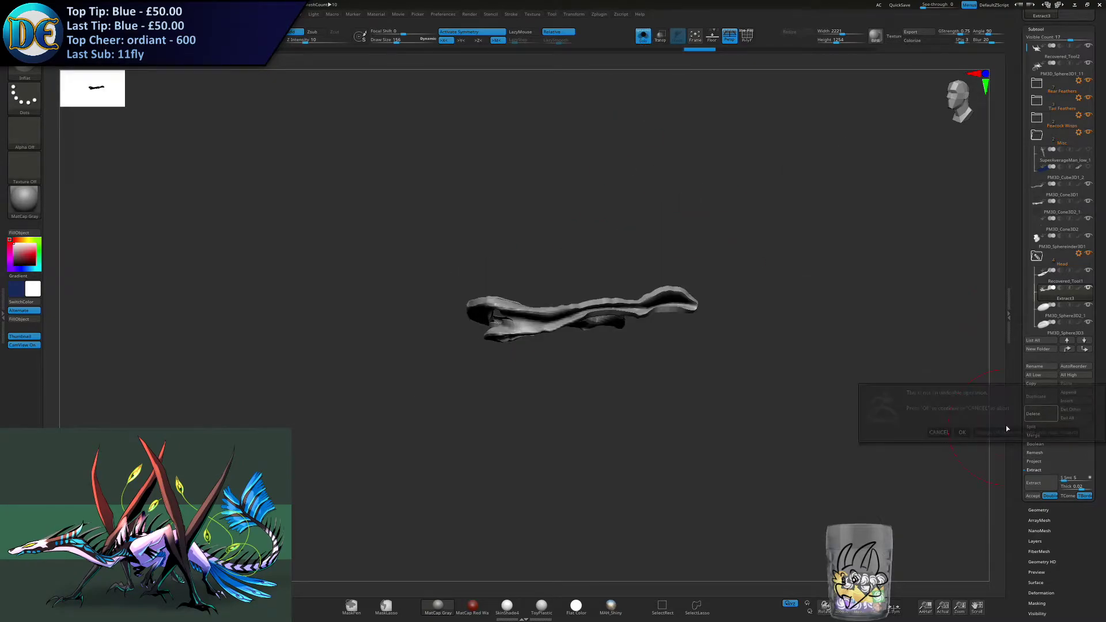
click(961, 434)
click(643, 35)
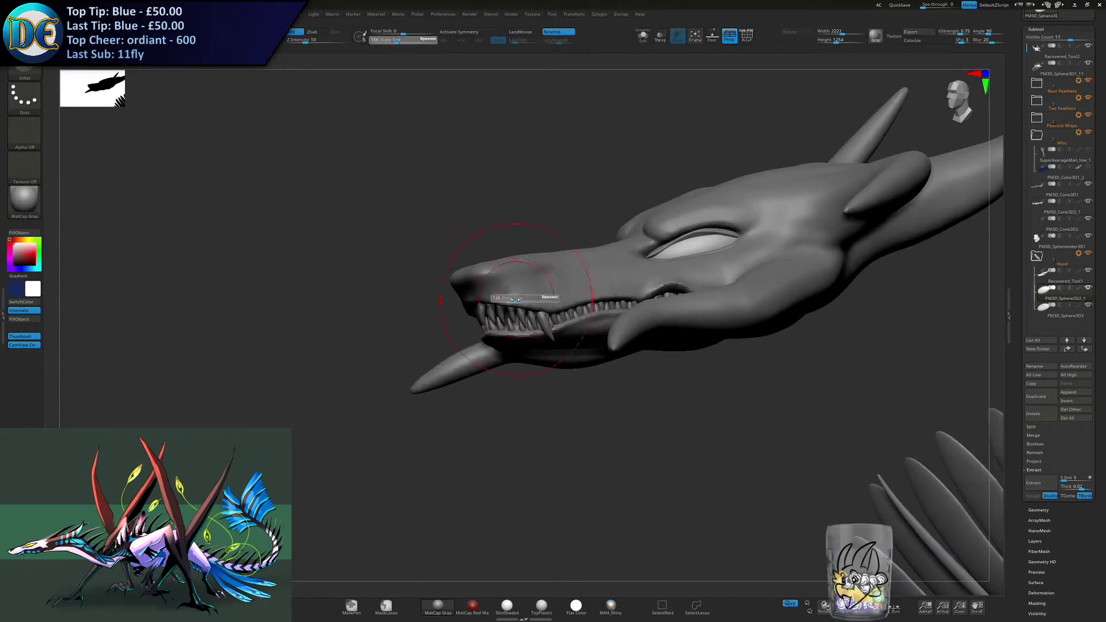
- Move the two tooth-row subtools into the Head folder
alt+click(516, 316)
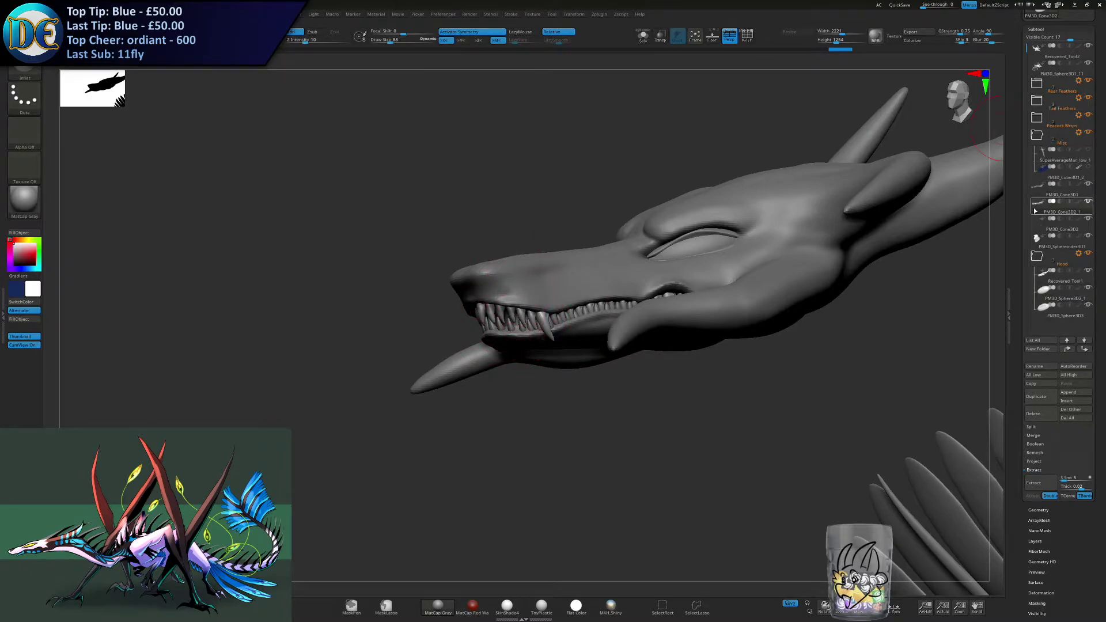
drag(1035, 268, 1042, 272)
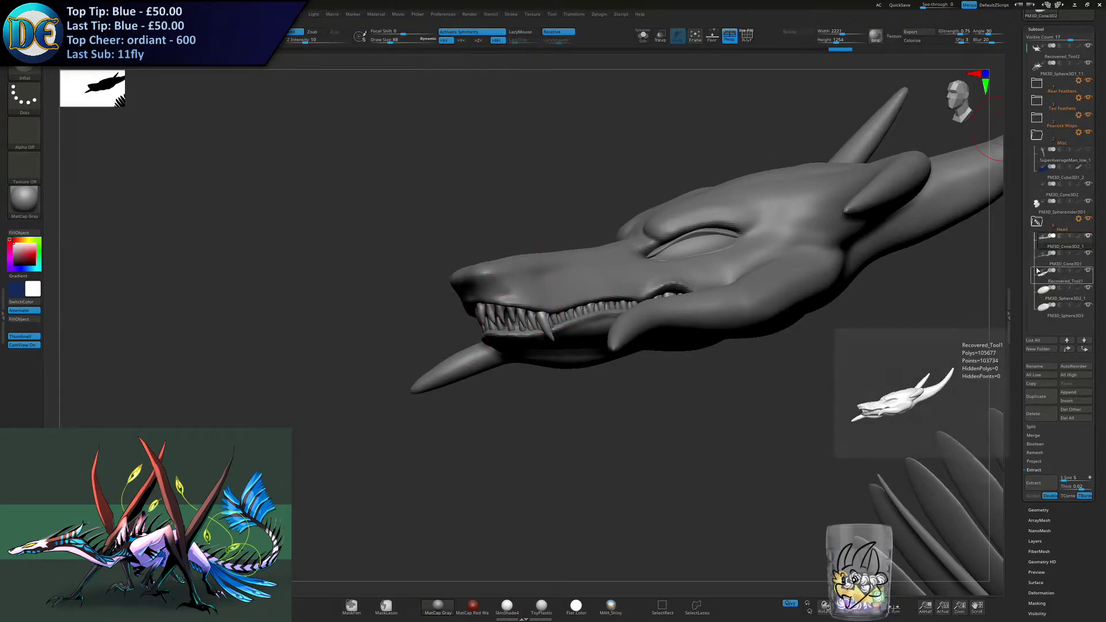
drag(550, 407, 494, 390)
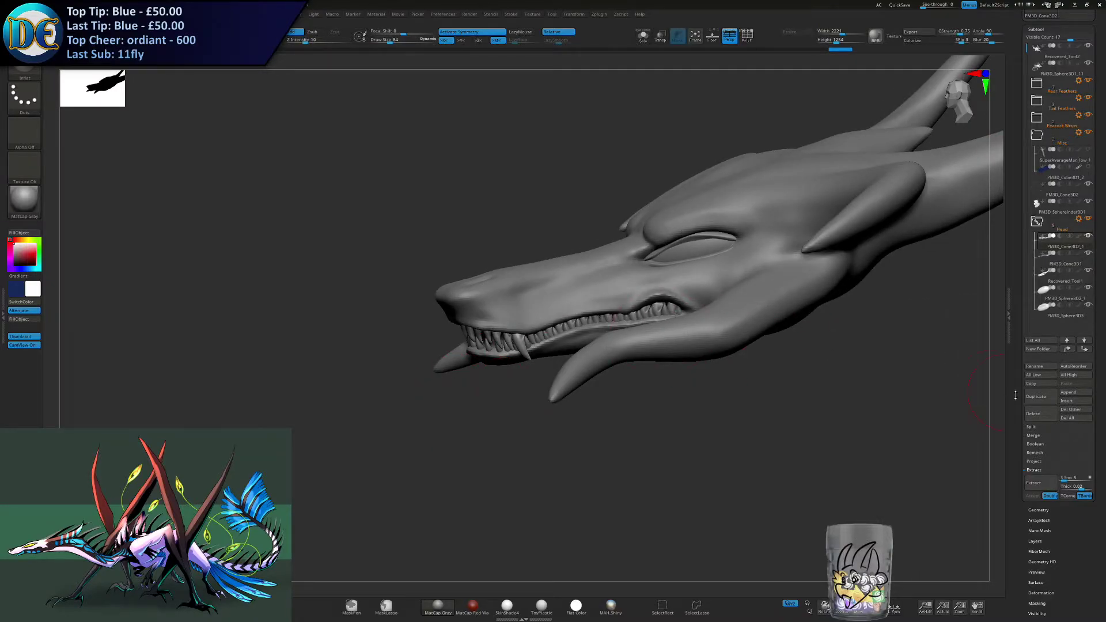
- Append a cube as a new subtool and place it in the Head folder
click(1068, 394)
click(803, 444)
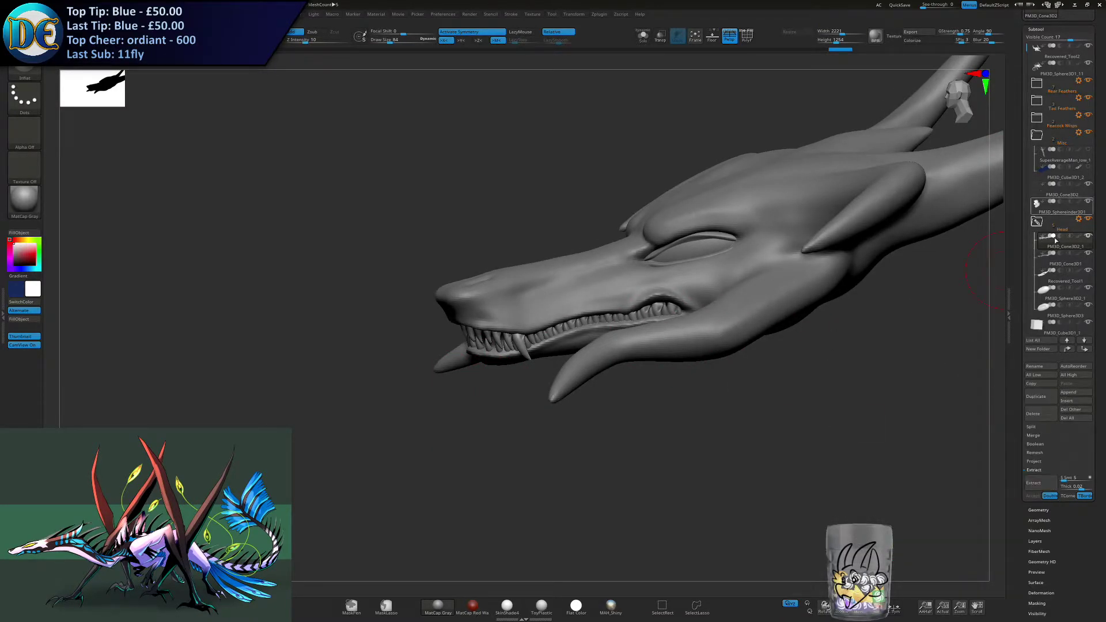
drag(1042, 331, 1052, 243)
- Scale the new cube down with symmetry active and move it to the front of the dragon's mouth
key(w)
alt+drag(632, 420, 395, 190)
click(1075, 244)
key(x)
drag(802, 394, 364, 393)
alt+drag(513, 355, 624, 326)
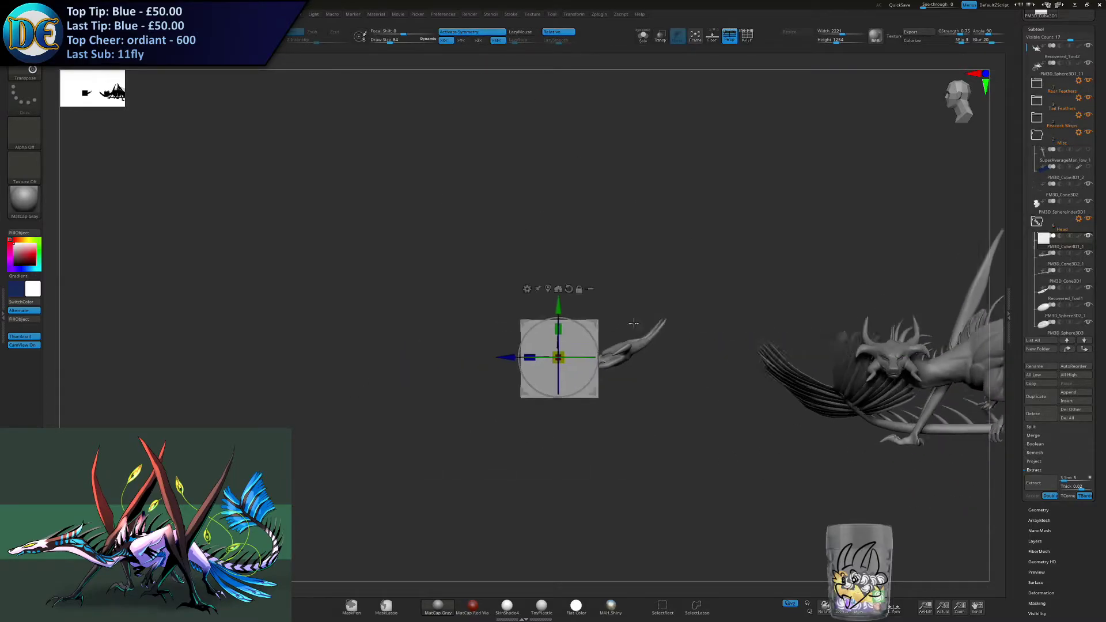
alt+right_drag(624, 327, 743, 298)
ctrl+right_drag(743, 298, 749, 490)
drag(644, 335, 607, 171)
ctrl+right_drag(607, 171, 472, 215)
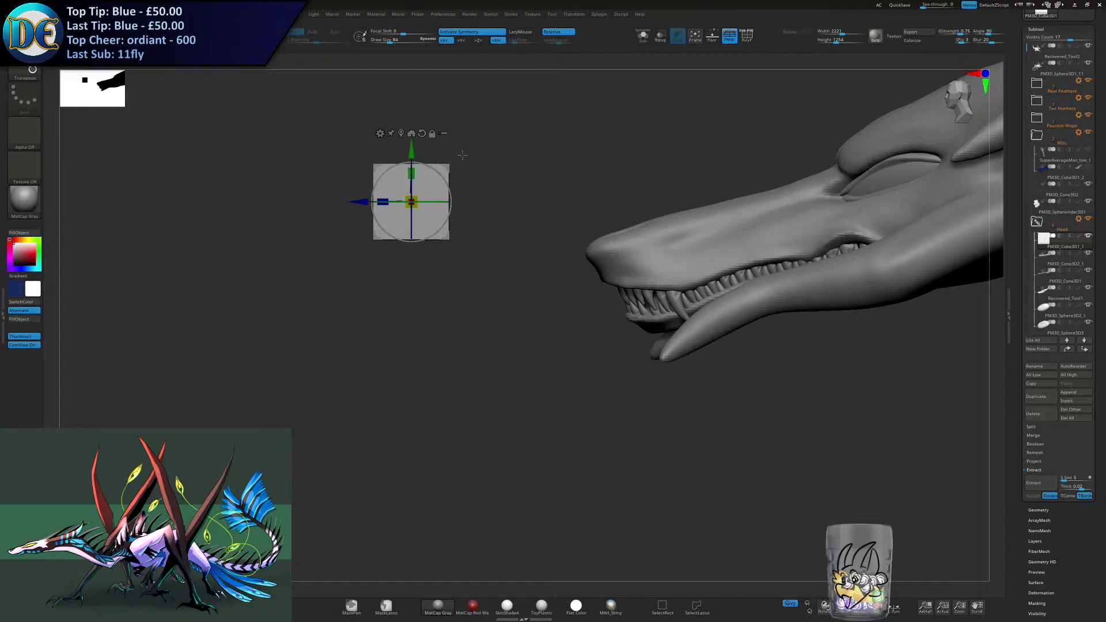
drag(415, 189, 587, 277)
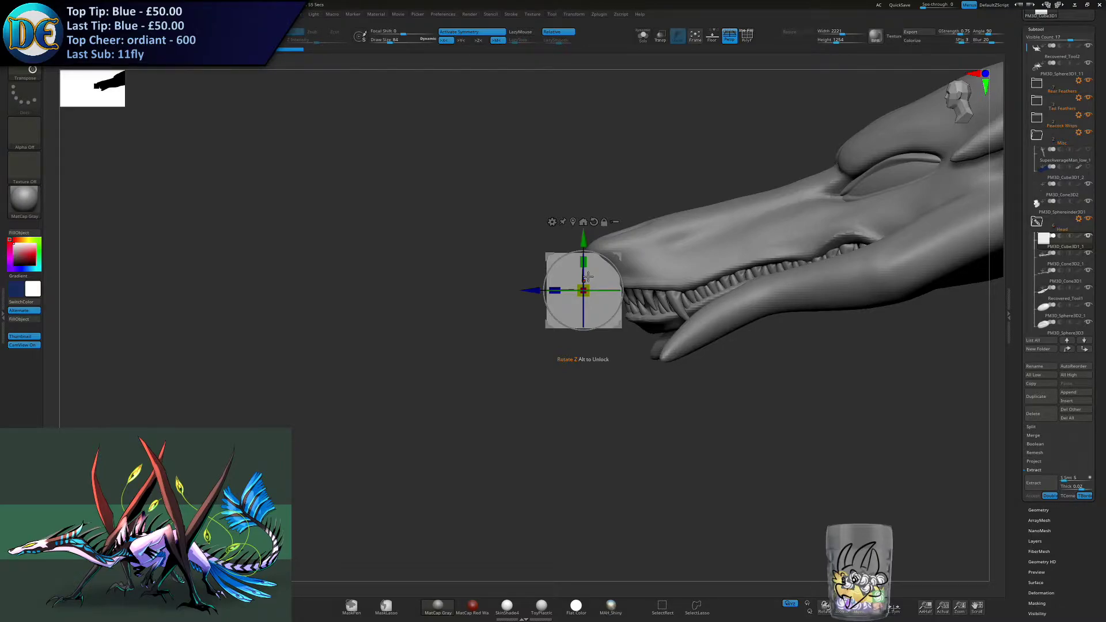
- Place the cube below the snout tip and convert it to a DynaMesh, adjusting its resolution
ctrl+right_drag(598, 262, 507, 282)
drag(547, 305, 397, 358)
key(b)
click(383, 380)
mouse_move(540, 317)
right_down()
mouse_move(566, 322)
mouse_move(542, 315)
right_up()
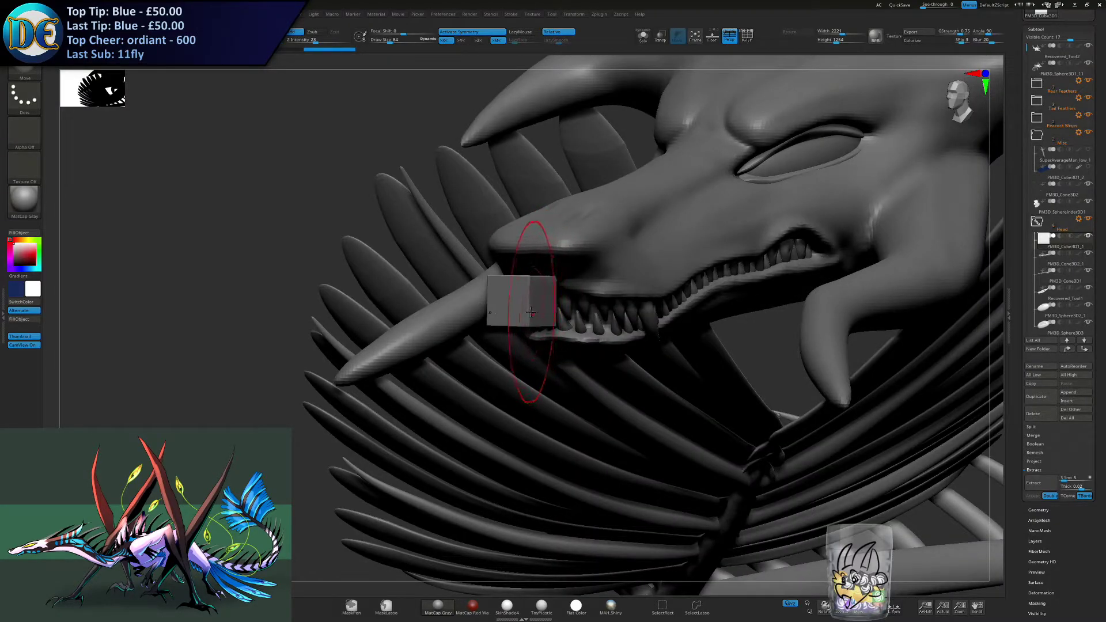
key(space)
click(509, 323)
mouse_move(540, 284)
shift+mouse_down()
mouse_move(520, 289)
mouse_move(531, 299)
shift+mouse_up()
key(space)
click(536, 350)
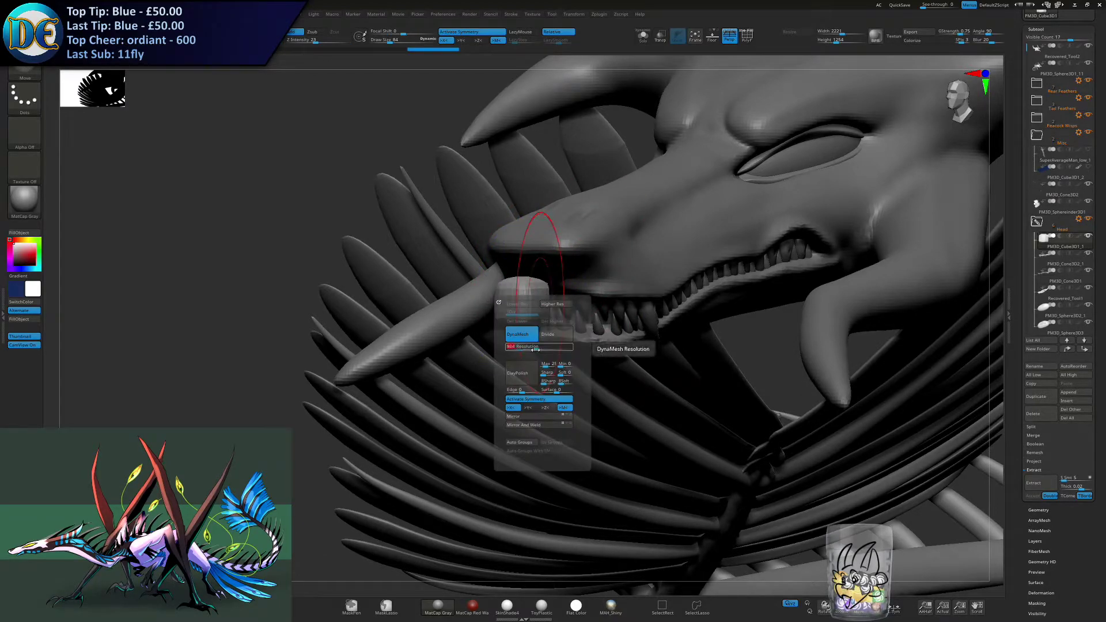
- Fit the cube under the upper front lip and start shaping it with the Move brush
key(w)
drag(555, 303, 556, 303)
right_drag(553, 325, 461, 321)
drag(597, 302, 658, 303)
key(b)
click(558, 346)
mouse_move(567, 340)
ctrl+right_down()
mouse_move(622, 314)
mouse_move(635, 275)
ctrl+right_up()
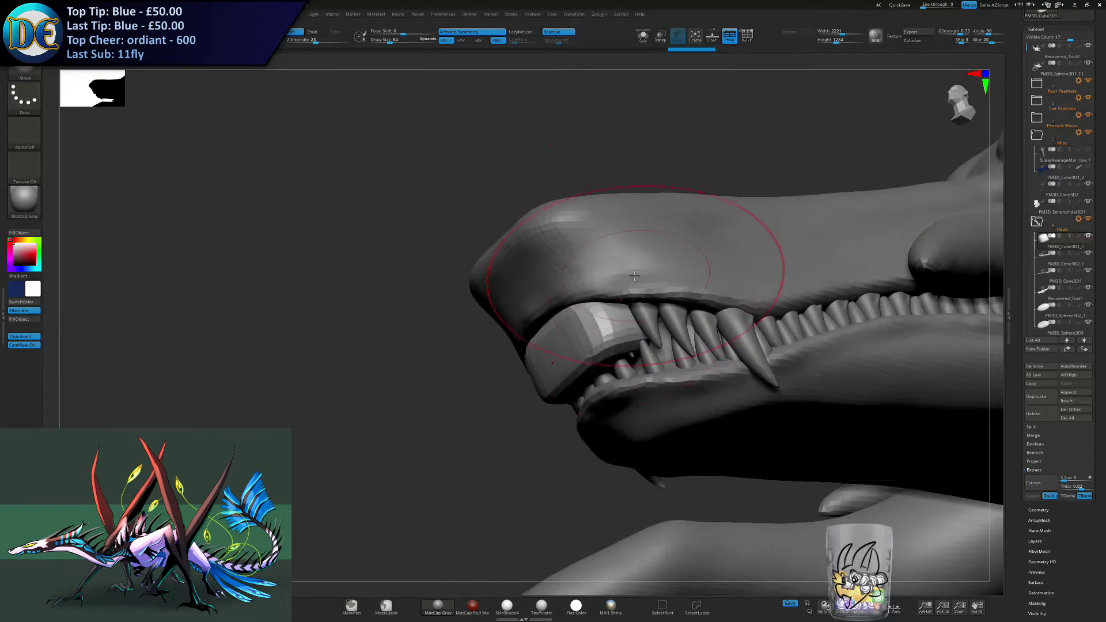
- Stretch the block into a curved gum arch beneath the upper front lip with a resized Move brush
key(bracketleft)
drag(676, 303, 656, 305)
right_drag(656, 314, 694, 266)
key(bracketright)
key(bracketright)
key(bracketright)
key(bracketright)
drag(563, 353, 547, 295)
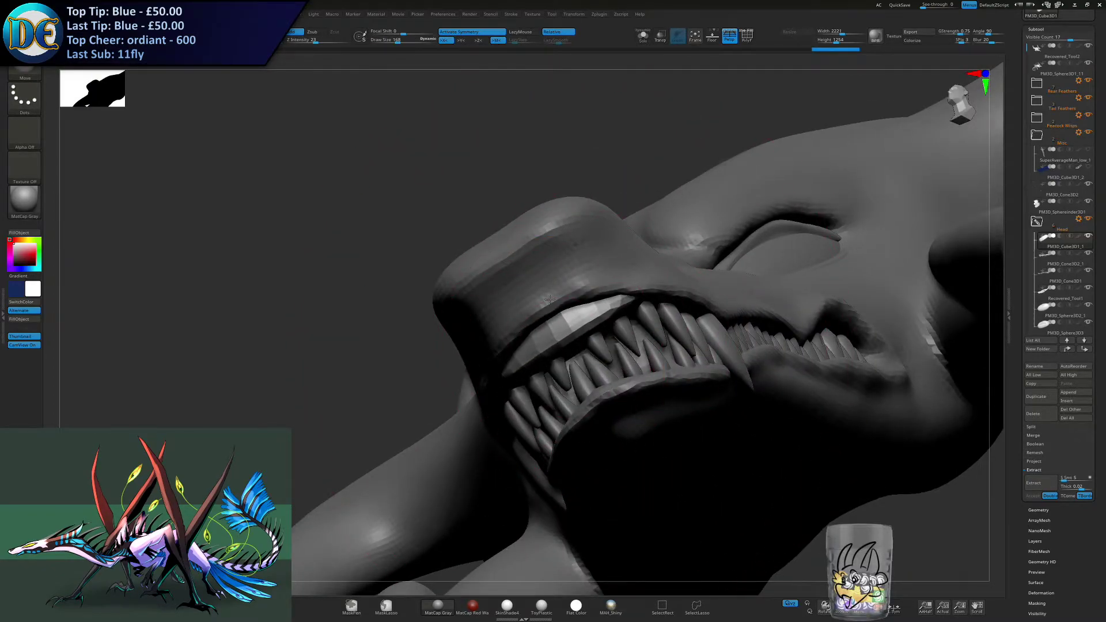
- Tuck the upper gum arch behind the front lip and around the tooth roots with a smaller Move brush
key(bracketleft)
key(bracketleft)
key(bracketleft)
right_drag(575, 330, 723, 337)
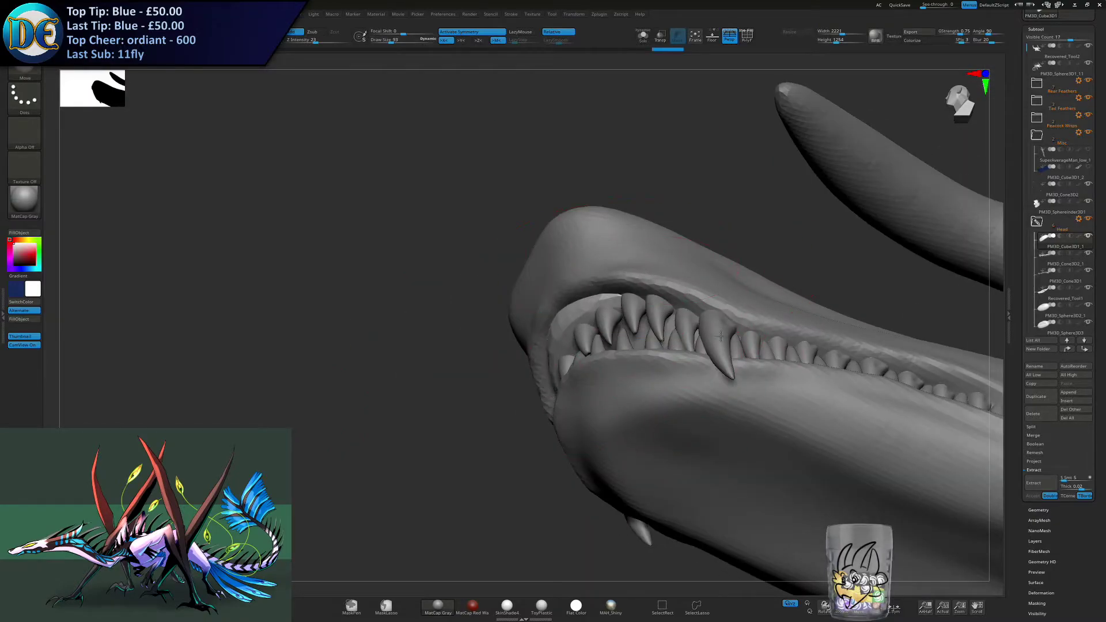
key(s)
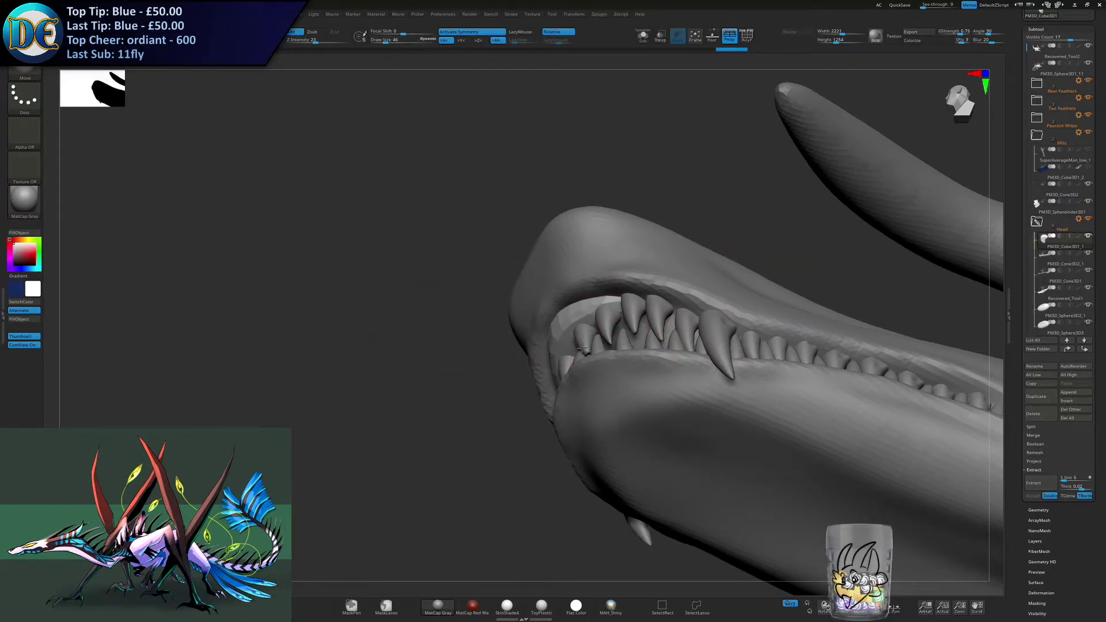
mouse_move(564, 353)
right_down()
mouse_move(622, 365)
mouse_move(582, 374)
mouse_move(538, 274)
right_up()
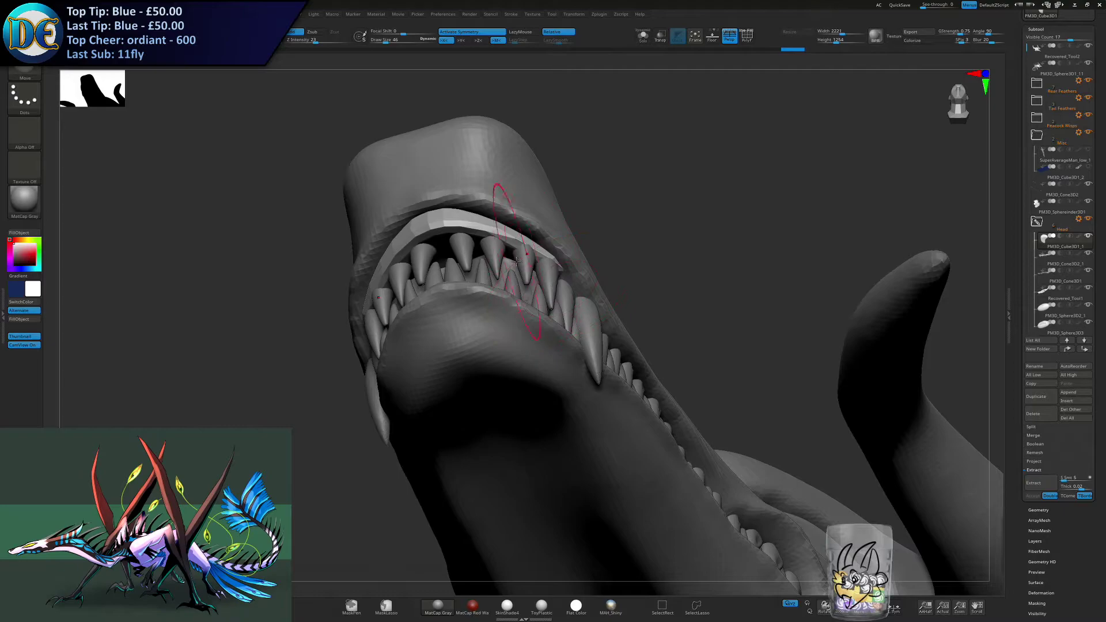
- Even out the sides of the upper gum from the front teeth back to the large fangs
right_drag(569, 275, 610, 318)
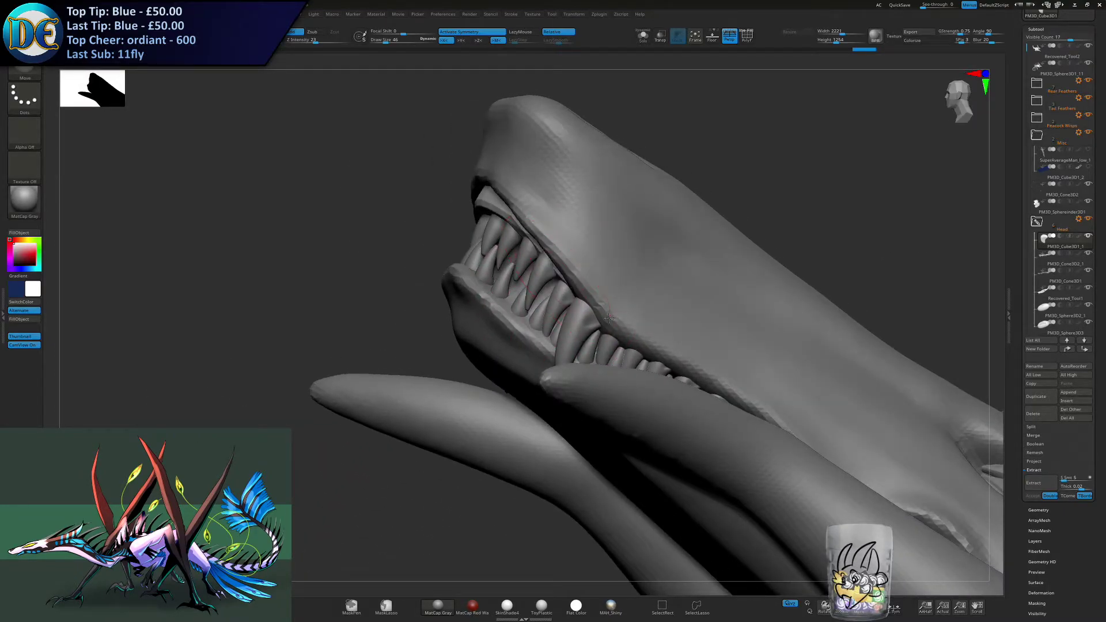
right_drag(560, 292, 550, 265)
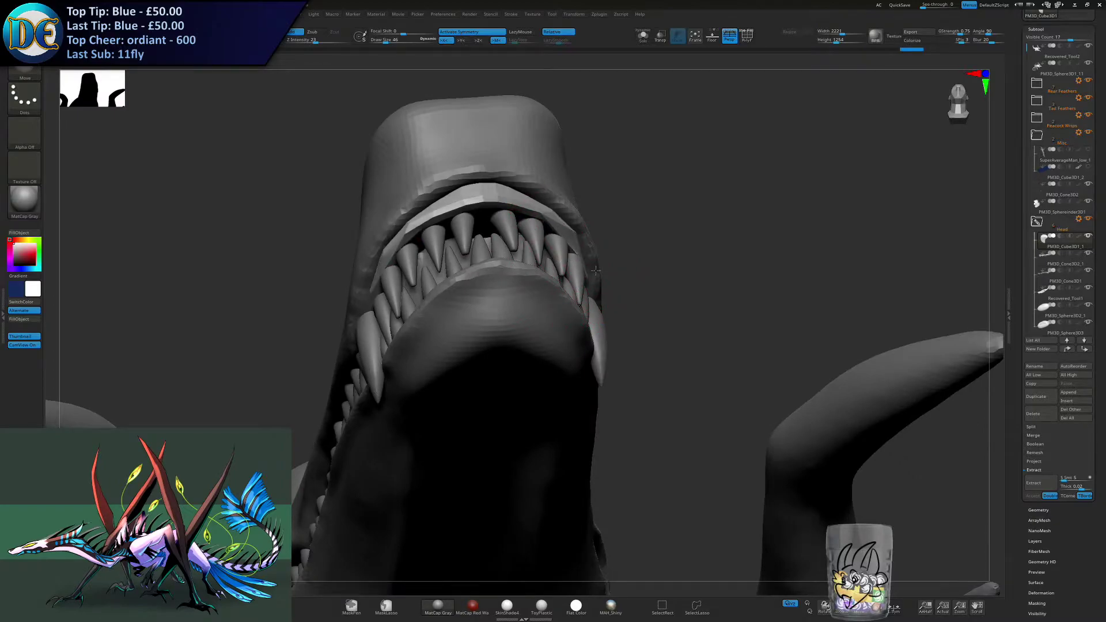
key(ctrl)
right_drag(580, 319, 569, 276)
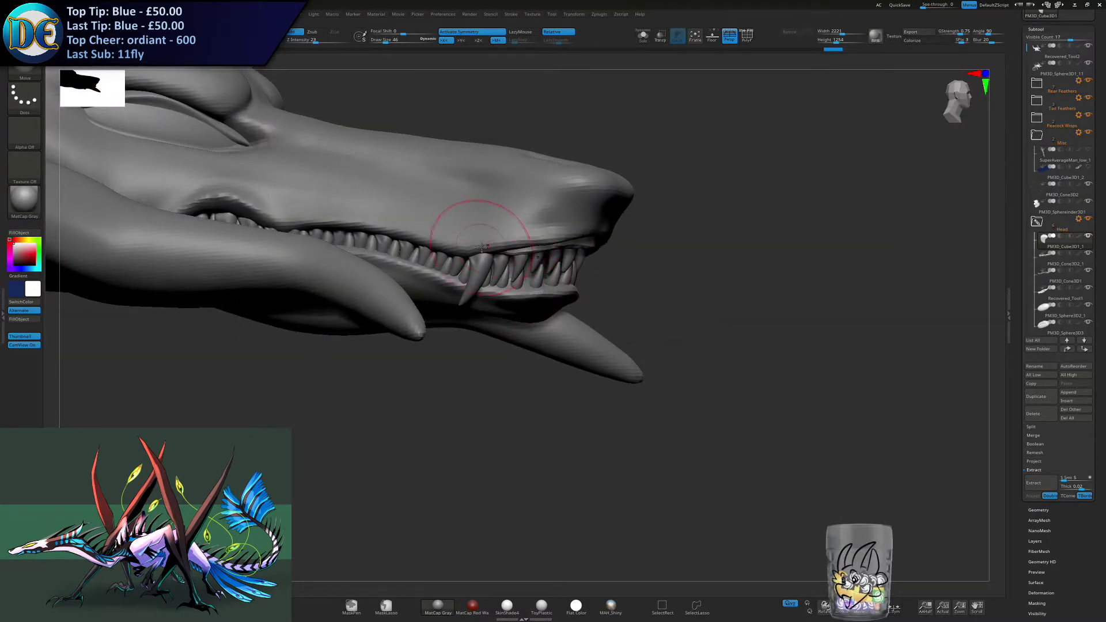
right_drag(512, 267, 474, 257)
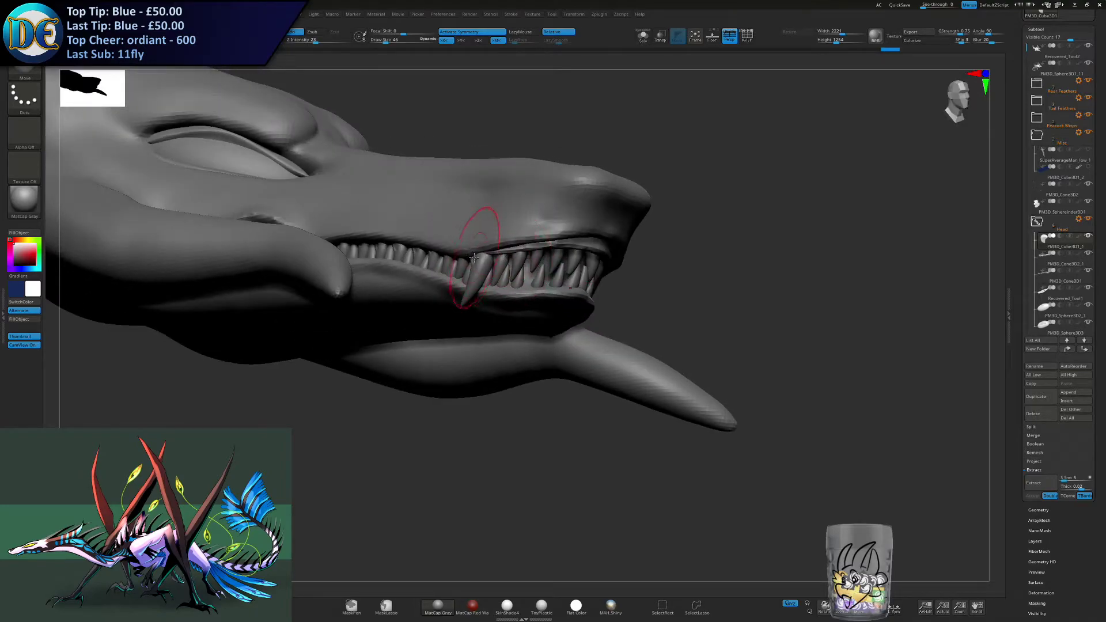
- Adjust the upper gum's overall curve along the inner lip with a resized Move brush
mouse_move(623, 263)
right_down()
mouse_move(593, 271)
mouse_move(536, 260)
mouse_move(559, 239)
mouse_move(563, 260)
mouse_move(583, 261)
right_up()
key(bracketright)
key(bracketright)
key(bracketright)
drag(588, 260, 574, 276)
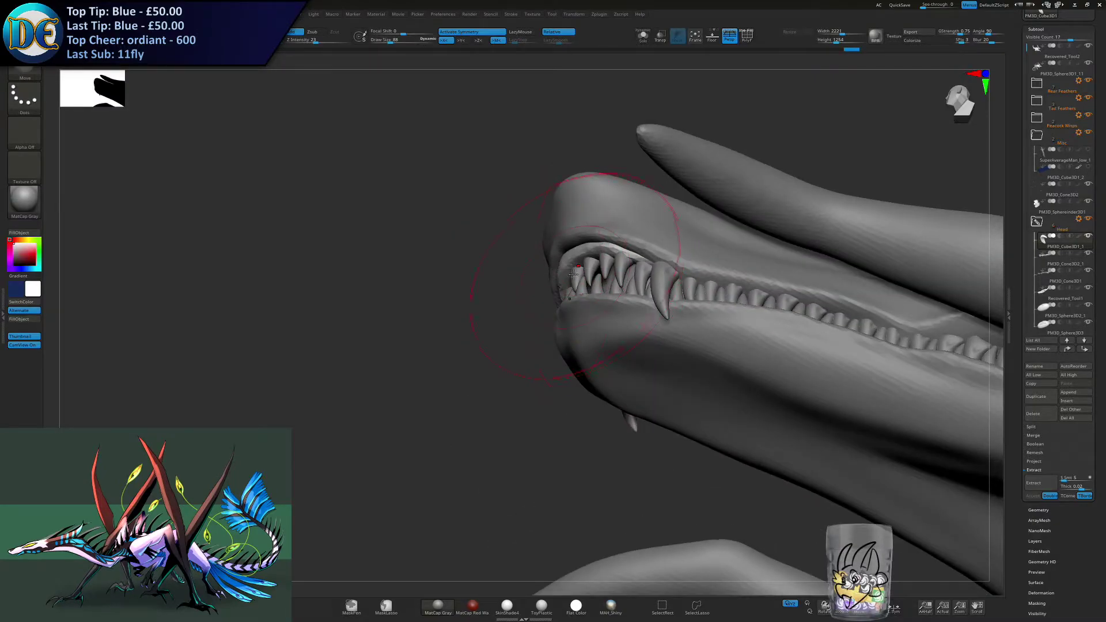
right_drag(577, 271, 613, 237)
key(s)
drag(613, 237, 611, 240)
key(s)
key(s)
- Build up the upper gum surface around the front tooth roots with the ClayBuildup brush
key(b)
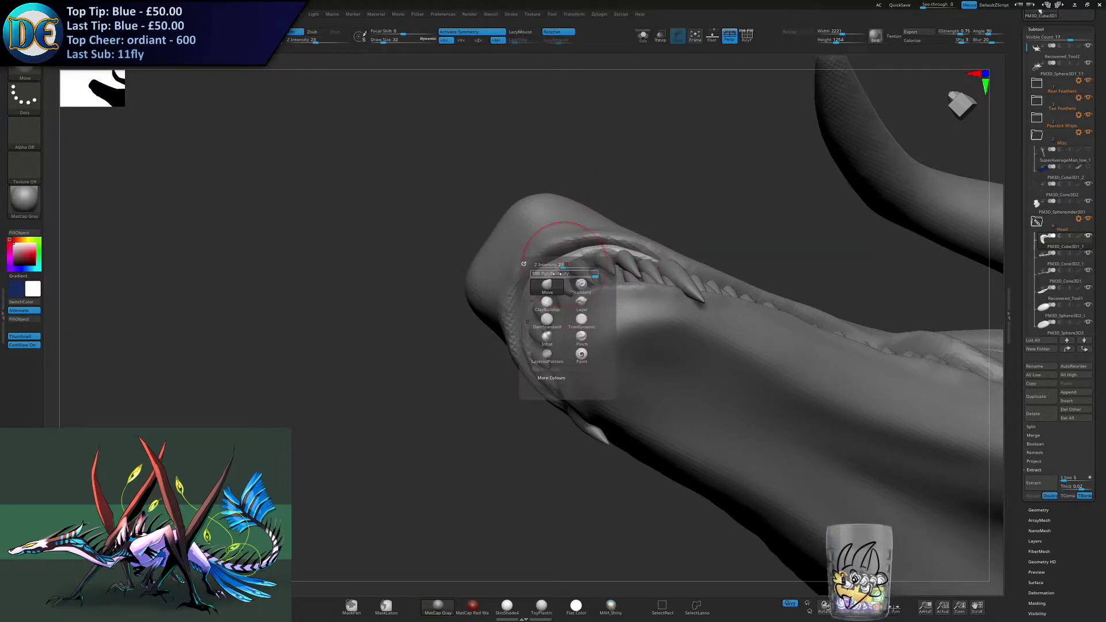
click(547, 303)
right_drag(531, 267, 533, 270)
drag(532, 270, 549, 242)
mouse_move(549, 242)
right_down()
mouse_move(521, 317)
mouse_move(474, 338)
right_up()
- Fit the built-up upper gum against the front lip with a resized Move brush
key(b)
click(506, 323)
right_drag(522, 290, 544, 269)
key(s)
drag(544, 269, 526, 266)
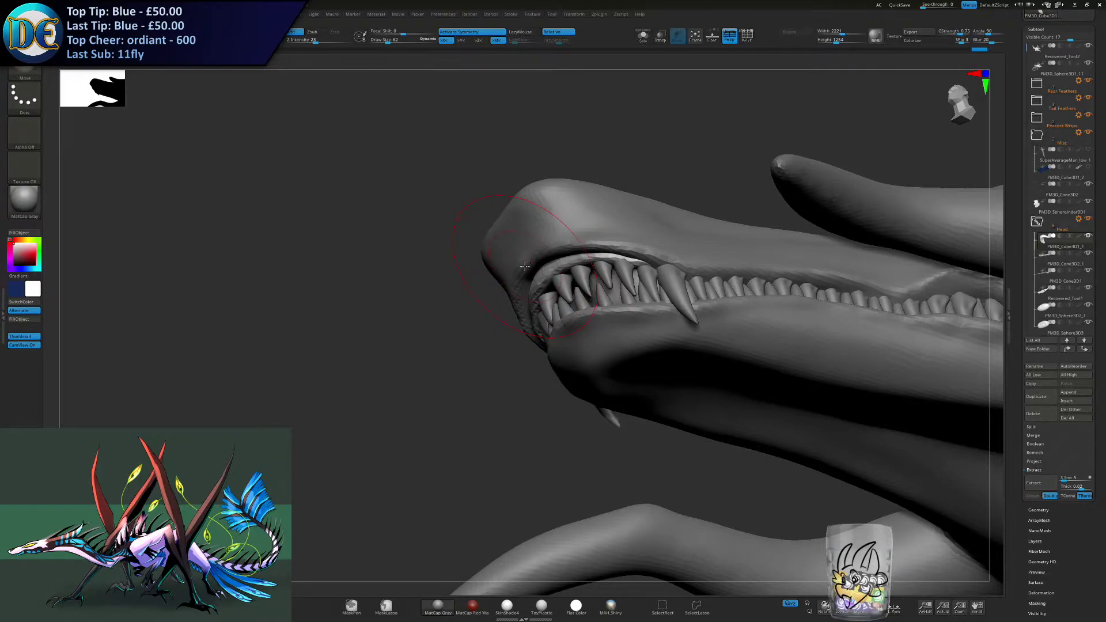
right_drag(564, 298, 545, 335)
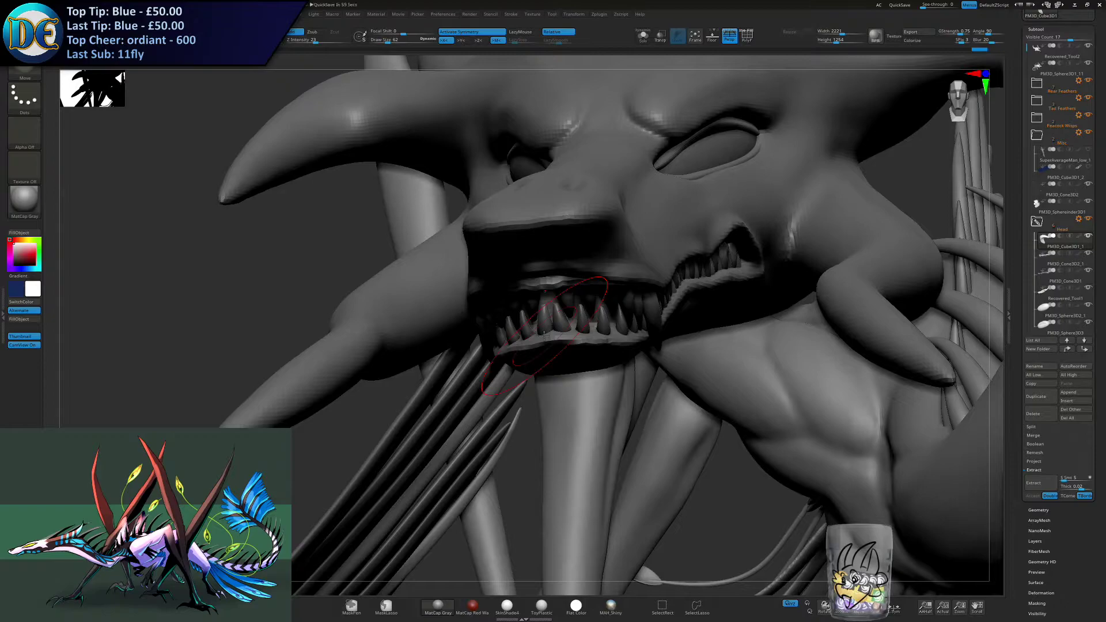
right_drag(544, 335, 426, 396)
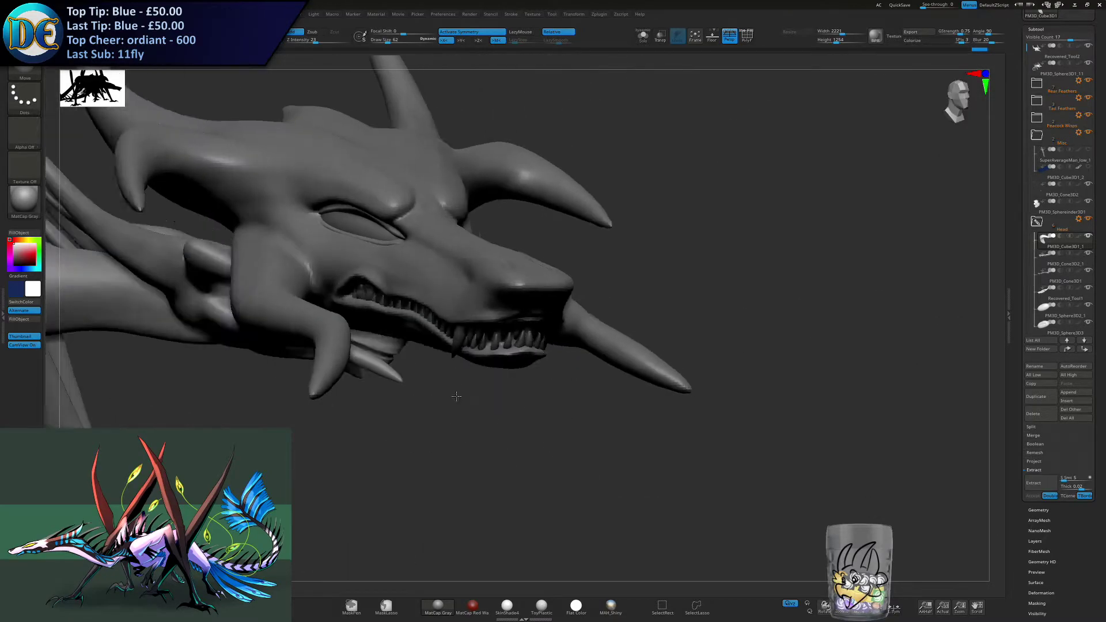
- Duplicate the upper gum onto the lower front jaw, rotating it about -36 degrees to follow the lower teeth
right_drag(452, 387, 457, 390)
key(w)
drag(576, 337, 553, 404)
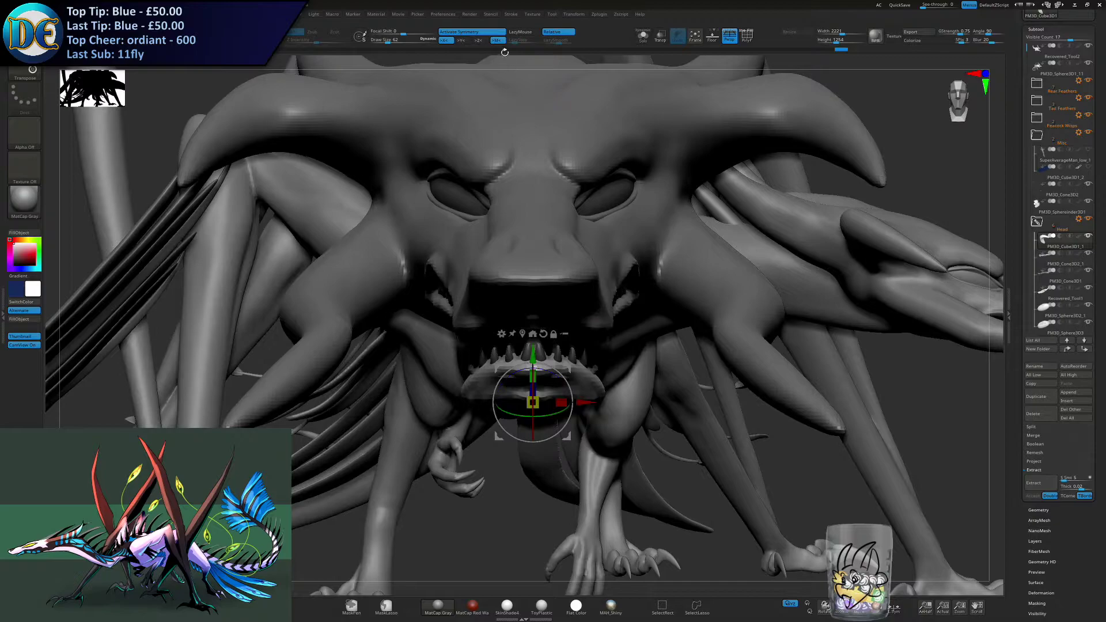
key(x)
drag(555, 382, 468, 479)
click(490, 33)
right_drag(568, 403, 458, 394)
drag(550, 447, 542, 398)
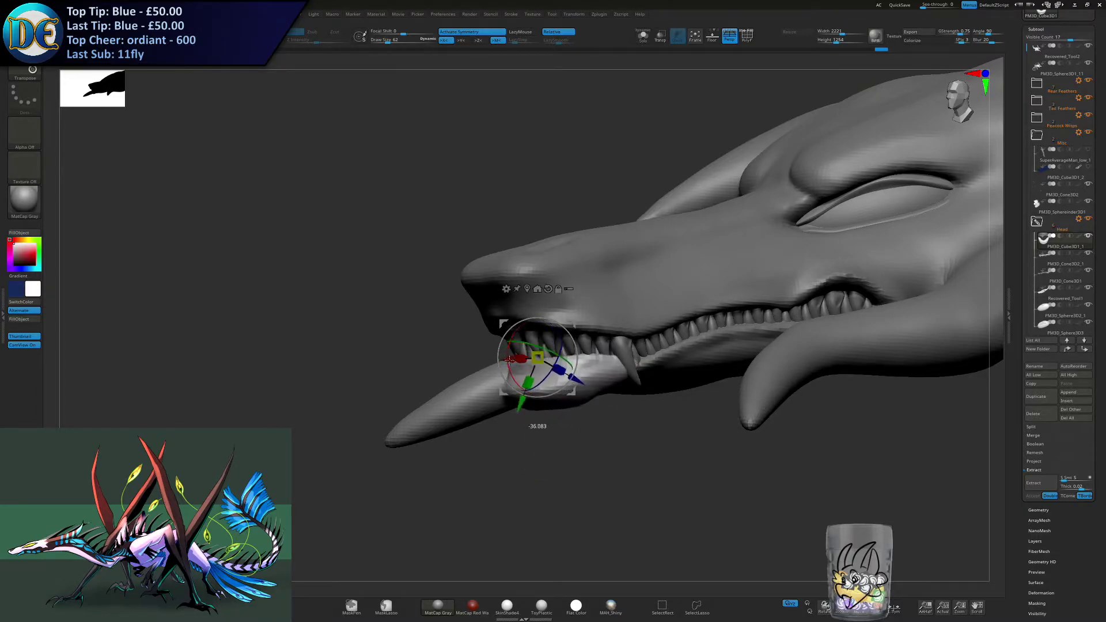
- Smooth the lower gum piece and flatten its outer surface with the TrimDynamic brush
key(b)
click(487, 405)
right_drag(490, 418, 532, 405)
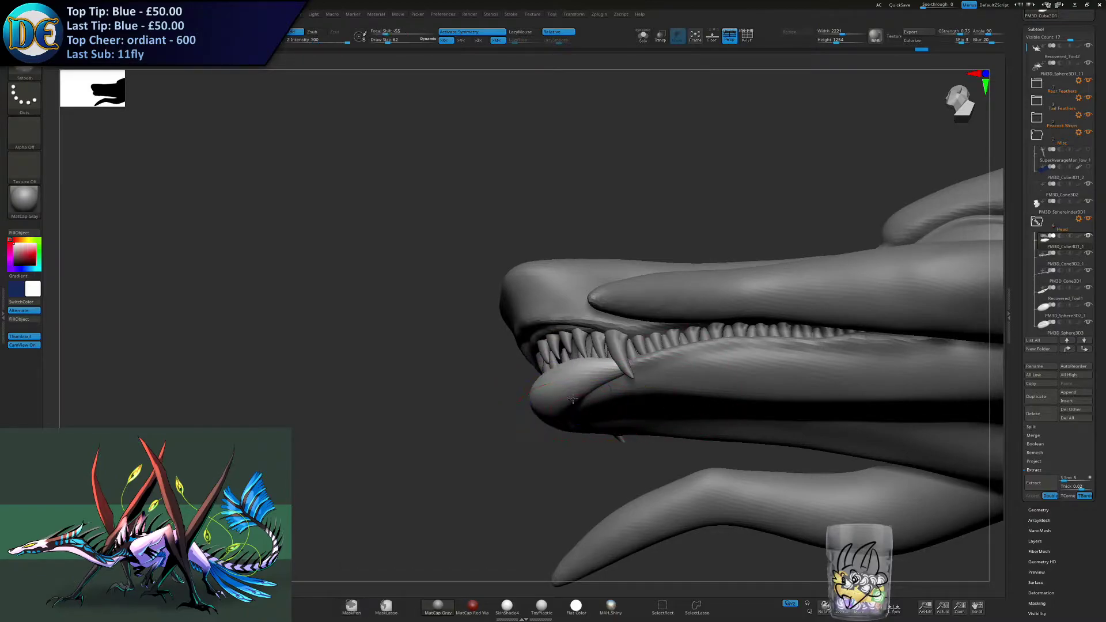
right_click(570, 417)
click(550, 472)
right_drag(562, 460, 596, 375)
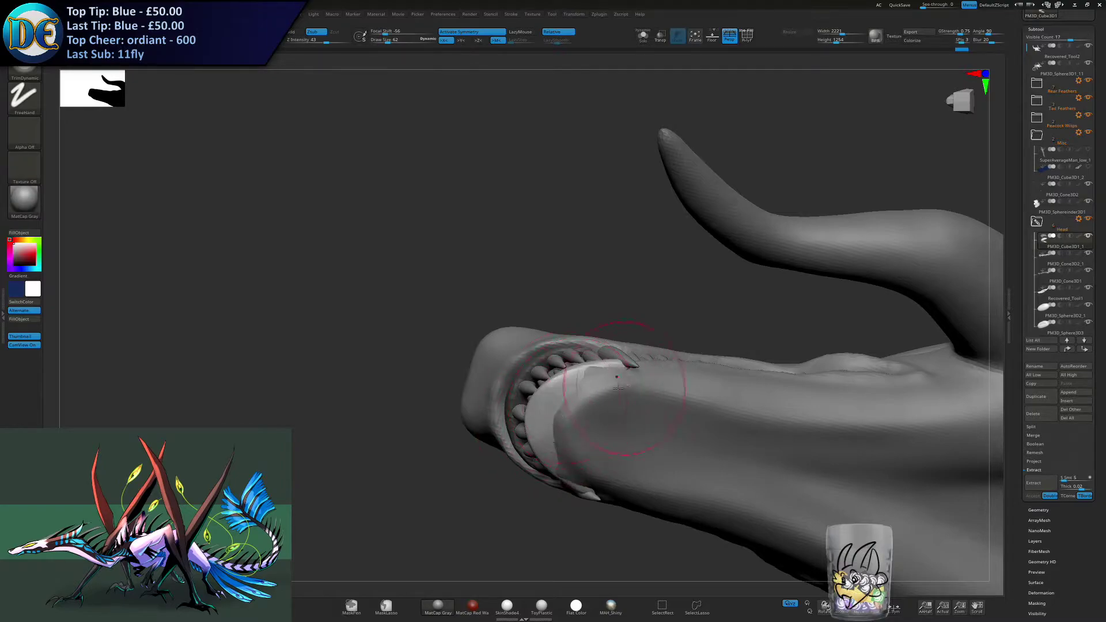
right_drag(642, 374, 597, 425)
right_drag(608, 351, 575, 380)
- Reposition the lower gum against the lower front teeth and reshape its edge with a resized Move brush
key(w)
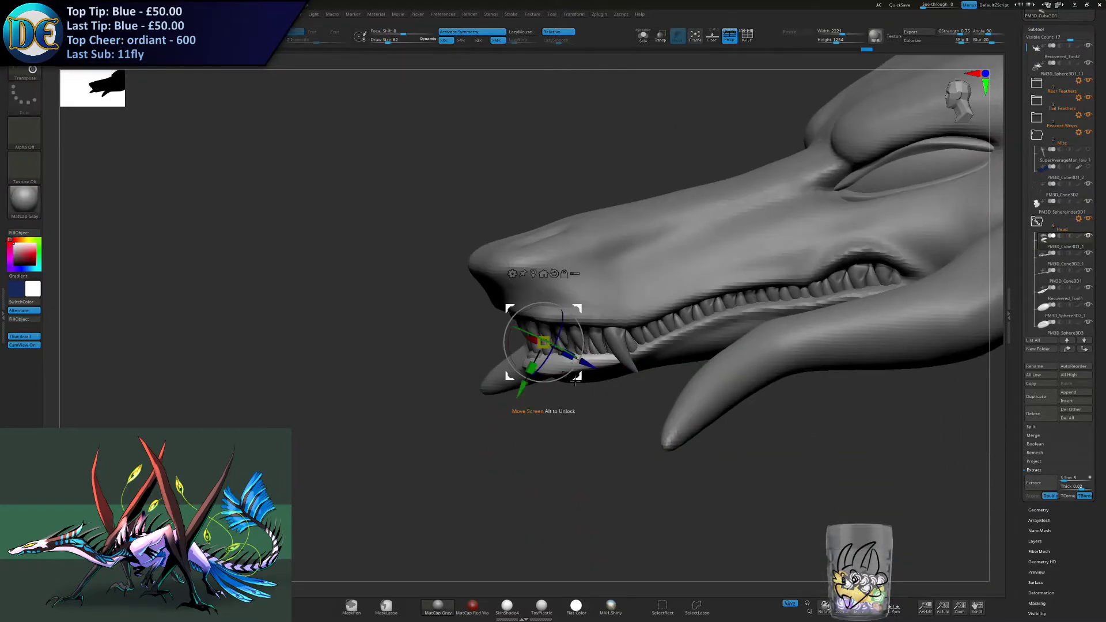
drag(577, 309, 582, 297)
right_click(570, 364)
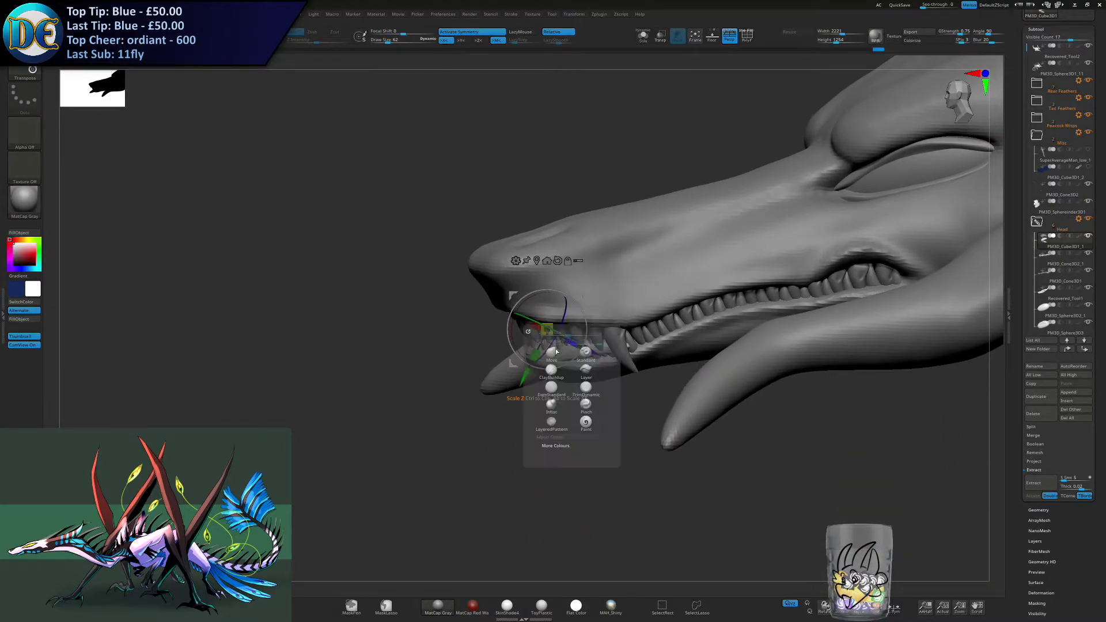
click(586, 367)
right_drag(606, 365, 604, 346)
key(s)
drag(604, 346, 624, 348)
right_drag(567, 339, 553, 366)
key(s)
drag(553, 367, 543, 367)
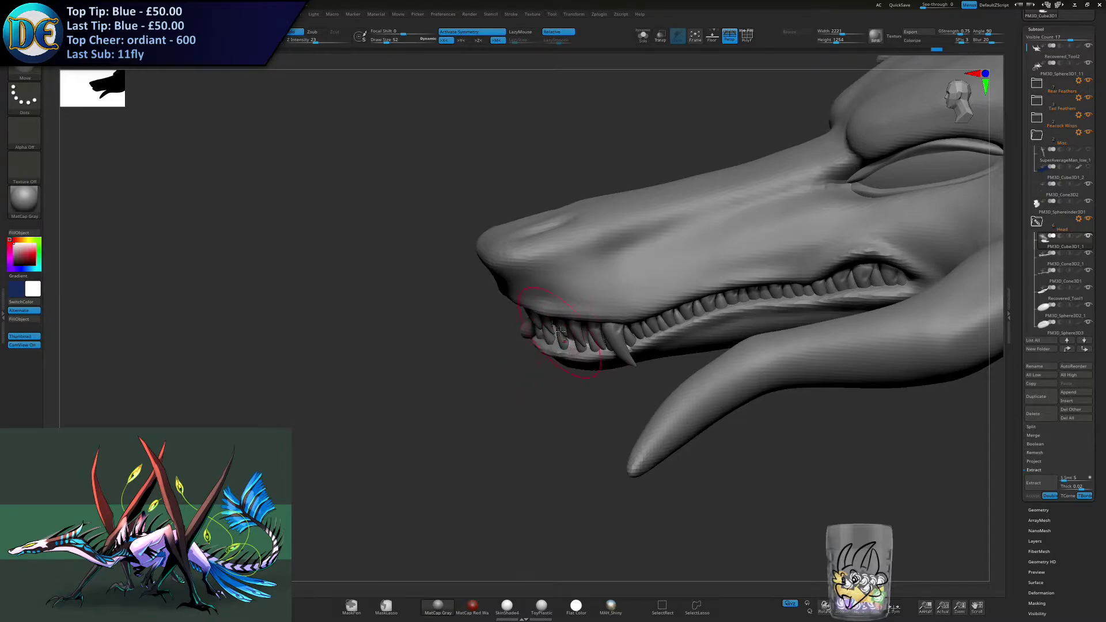
- Fit the lower gum around the bases of the lower front teeth, varying the Move brush size
mouse_move(535, 339)
right_down()
mouse_move(538, 361)
mouse_move(561, 363)
right_up()
key(s)
drag(562, 367, 560, 368)
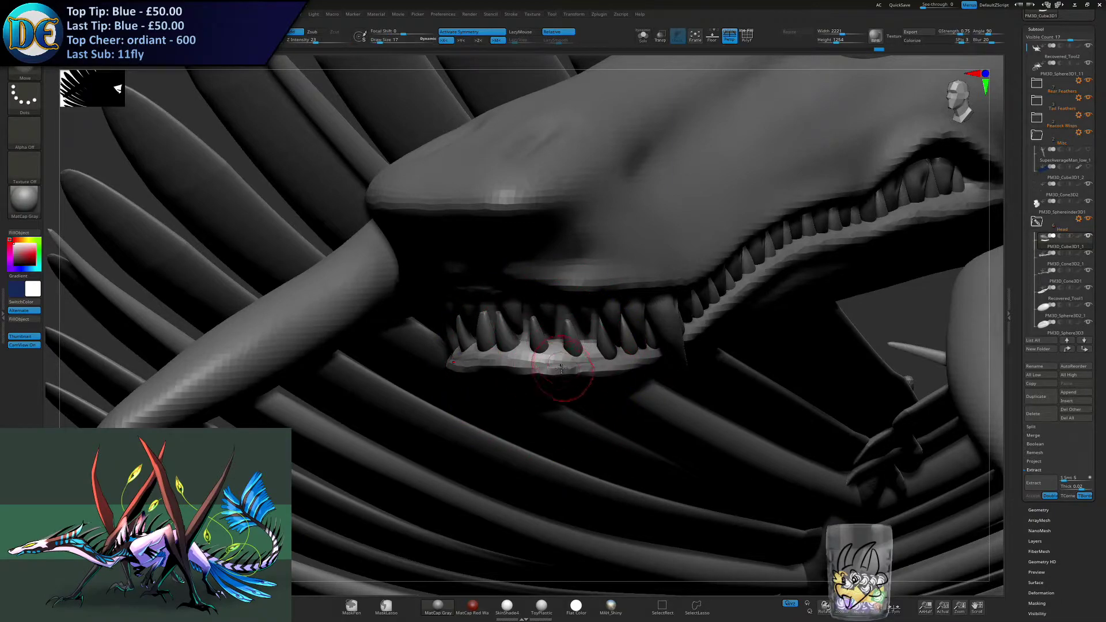
right_drag(553, 382, 622, 330)
key(s)
drag(623, 331, 628, 332)
mouse_move(639, 383)
alt+right_down()
mouse_move(593, 356)
mouse_move(552, 374)
alt+right_up()
key(s)
right_drag(605, 322, 641, 337)
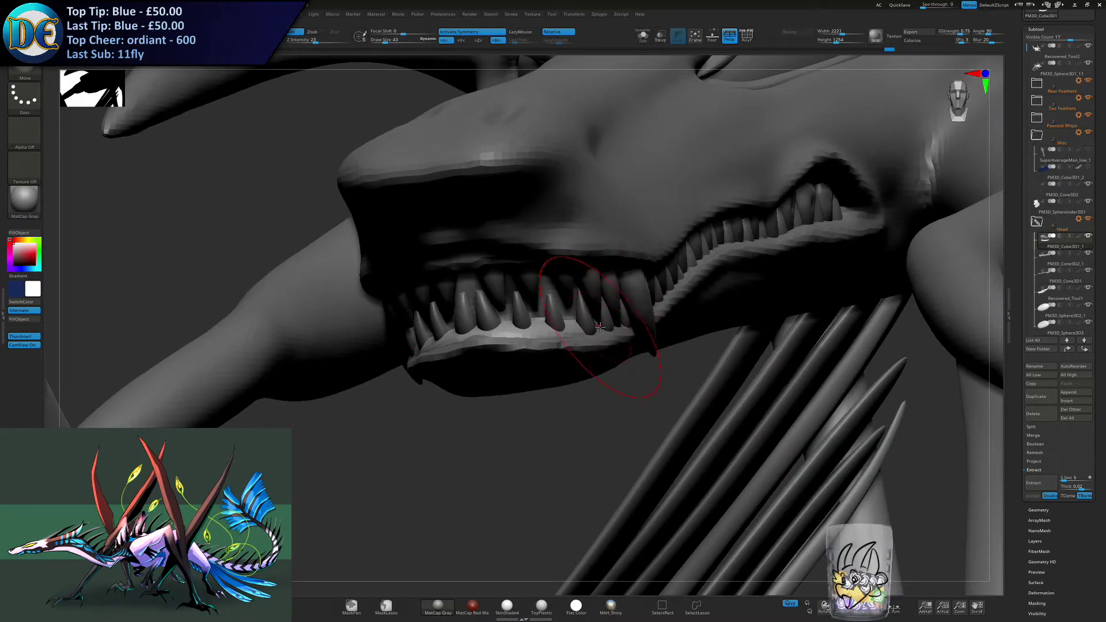
- Tuck the lower gum's edge against the jaw below the front teeth using the Move brush at several sizes
right_drag(628, 318, 614, 316)
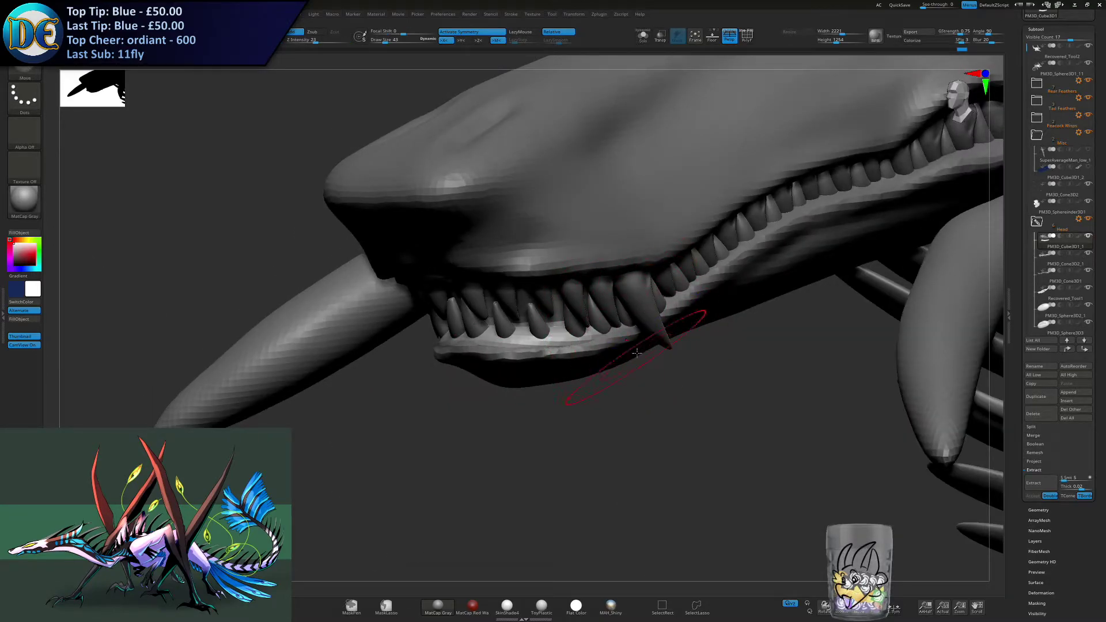
right_drag(637, 352, 630, 307)
key(s)
drag(615, 348, 612, 348)
right_drag(579, 350, 509, 361)
key(s)
drag(509, 360, 512, 361)
key(s)
- Pull the side of the lower gum up around the tooth bases behind the front teeth
drag(446, 303, 439, 304)
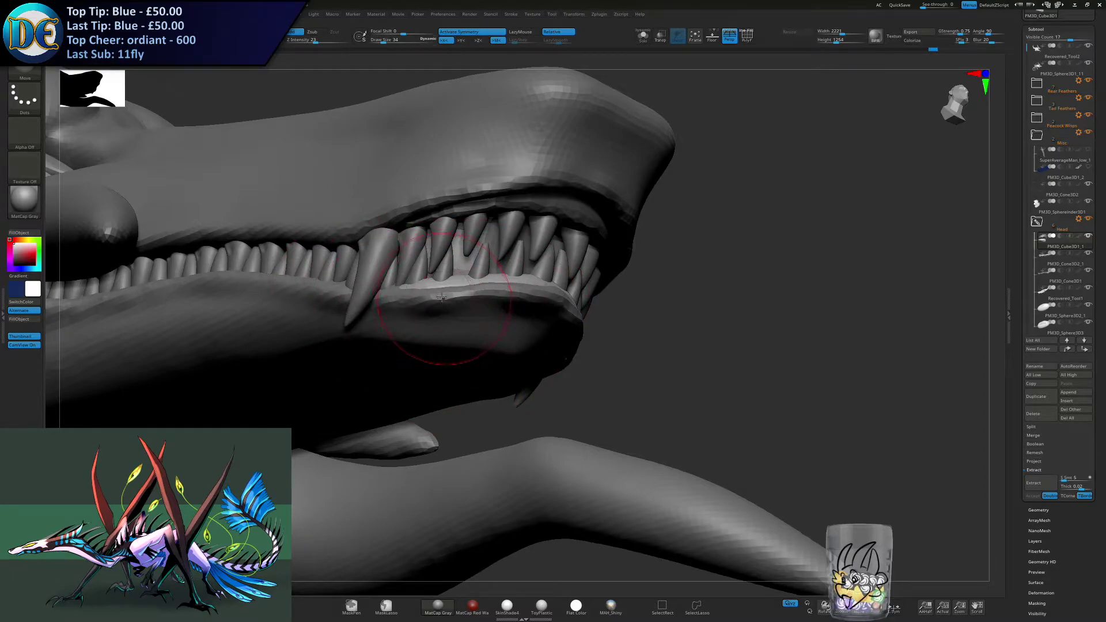
right_drag(439, 303, 431, 285)
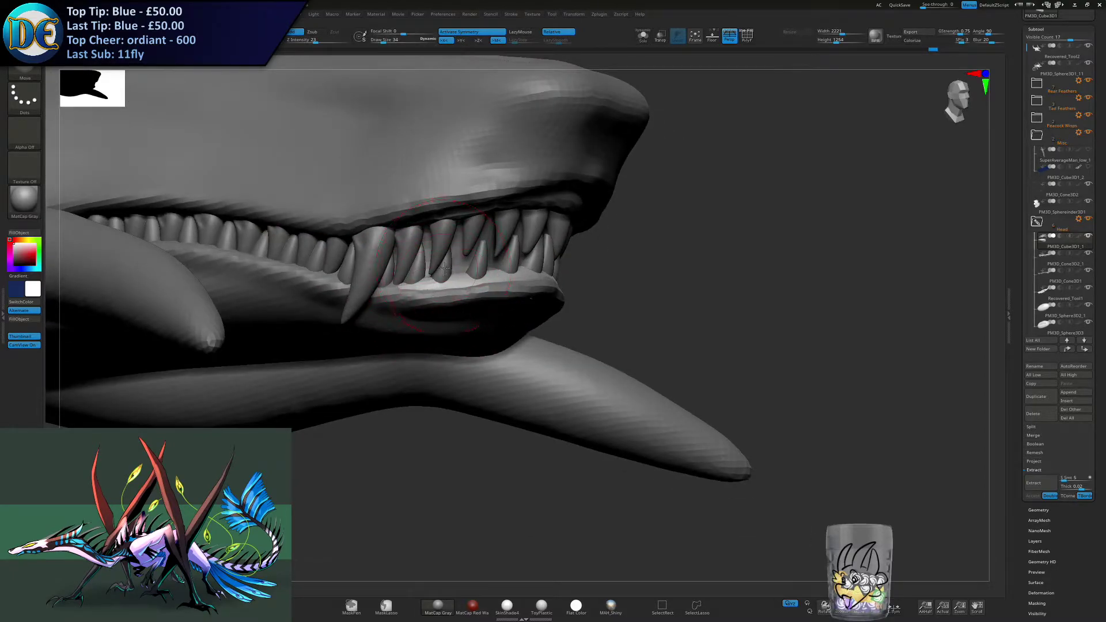
mouse_move(450, 317)
right_down()
mouse_move(426, 327)
mouse_move(415, 309)
mouse_move(440, 271)
right_up()
- Select the head mesh and shape the lower lip around the front gum and large fang with the Standard brush
alt+click(503, 323)
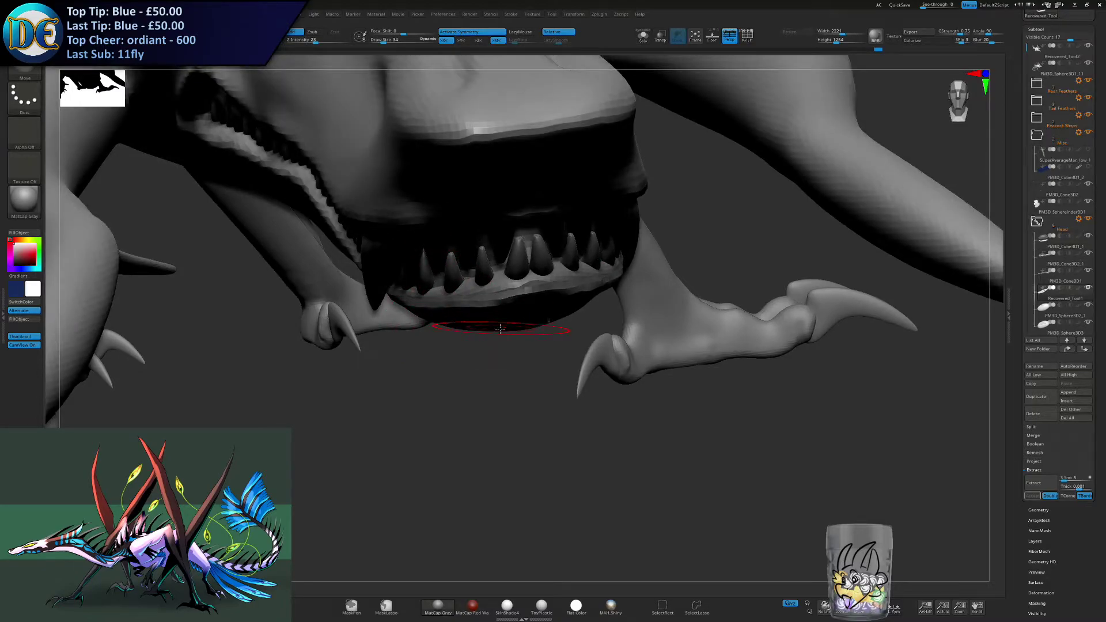
right_drag(500, 323, 465, 311)
key(space)
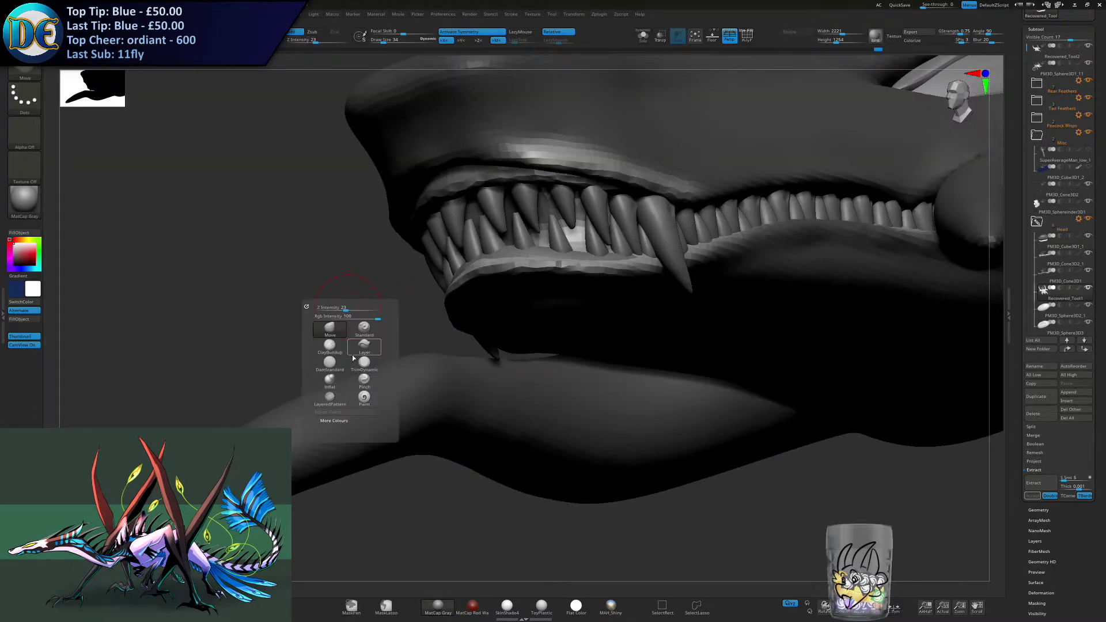
click(330, 363)
click(364, 328)
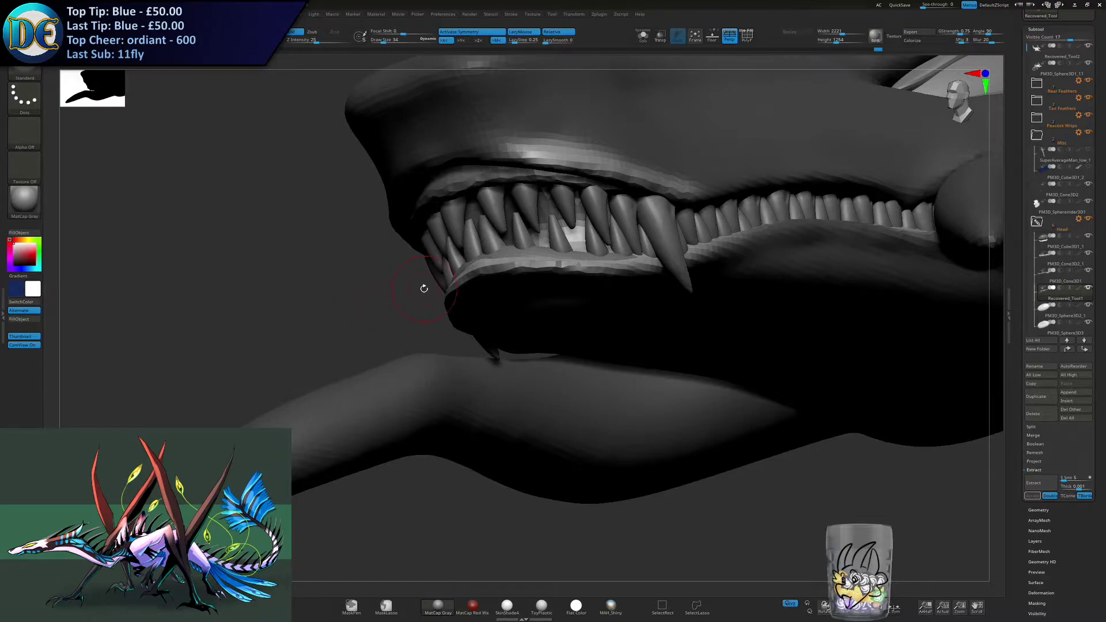
right_drag(691, 277, 772, 224)
mouse_move(658, 266)
right_down()
mouse_move(640, 259)
mouse_move(636, 239)
mouse_move(667, 316)
right_up()
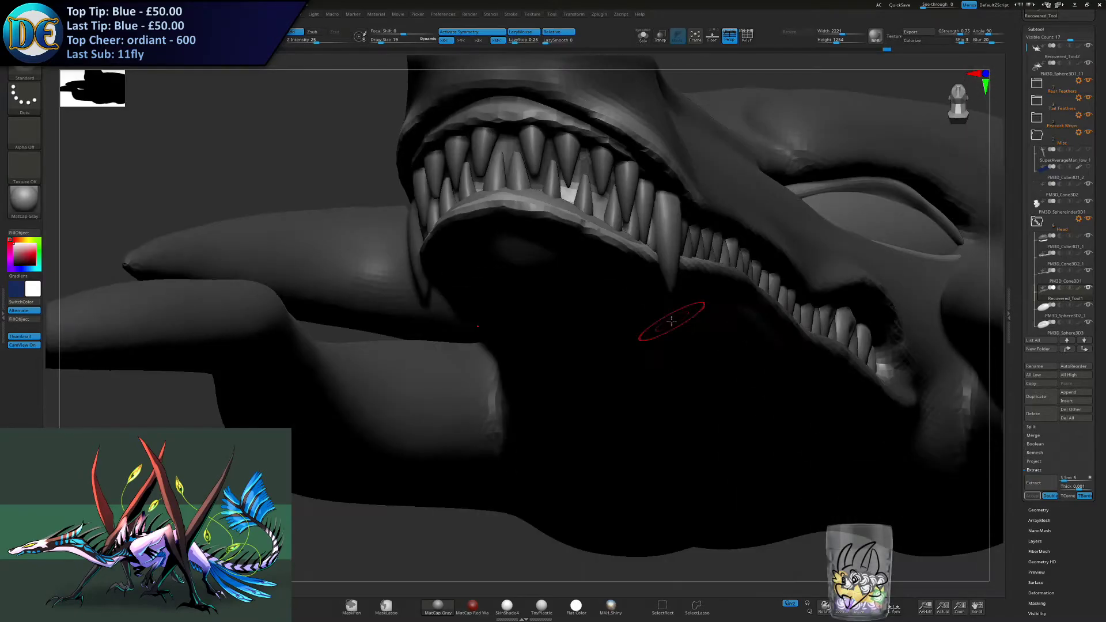
ctrl+drag(231, 137, 258, 165)
right_drag(661, 297, 638, 250)
- Sculpt long Standard brush strokes along the lower jaw beneath the side teeth, redoing one unsatisfactory stroke
drag(667, 265, 746, 394)
drag(687, 290, 770, 466)
right_drag(793, 423, 755, 386)
drag(755, 386, 818, 483)
key(ctrl+z)
drag(754, 368, 825, 473)
shift+drag(648, 322, 607, 304)
mouse_move(555, 261)
right_down()
mouse_move(518, 240)
mouse_move(481, 316)
mouse_move(343, 346)
right_up()
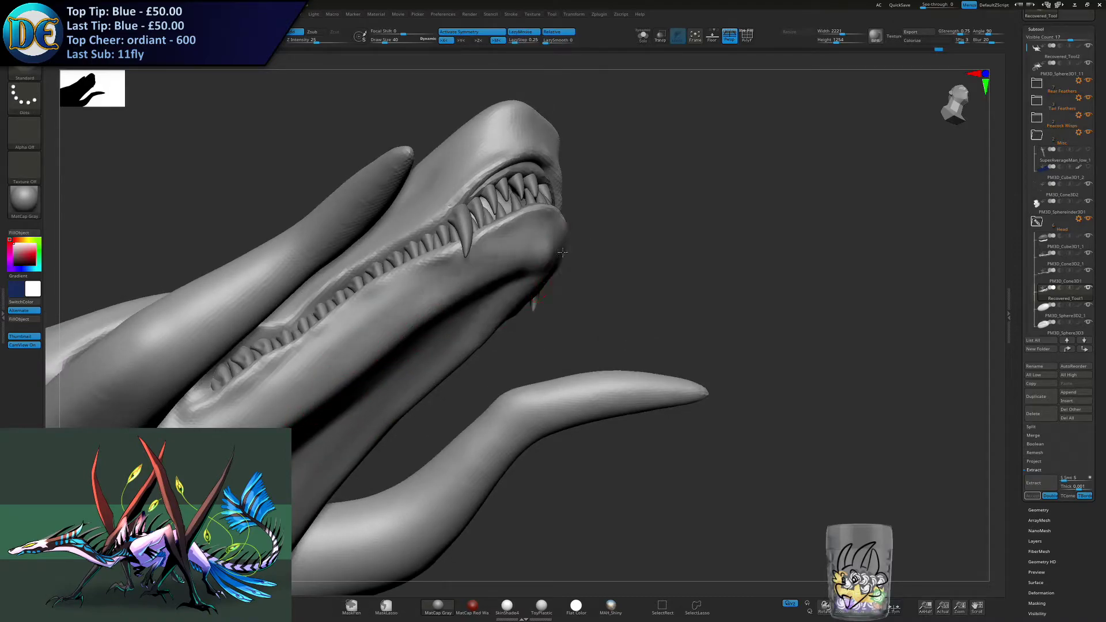
- Deepen the groove under the lower jaw behind the chin and define its edges with the Standard brush
mouse_move(506, 289)
right_down()
mouse_move(511, 325)
mouse_move(474, 348)
mouse_move(487, 315)
mouse_move(563, 338)
mouse_move(576, 247)
mouse_move(547, 271)
mouse_move(559, 296)
right_up()
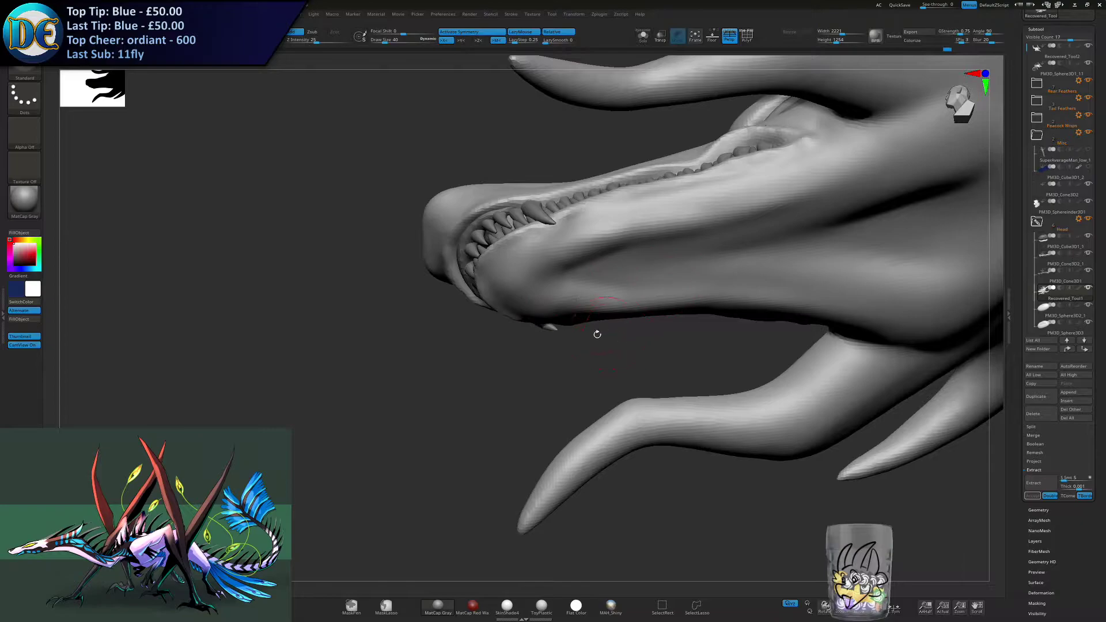
right_drag(597, 334, 582, 286)
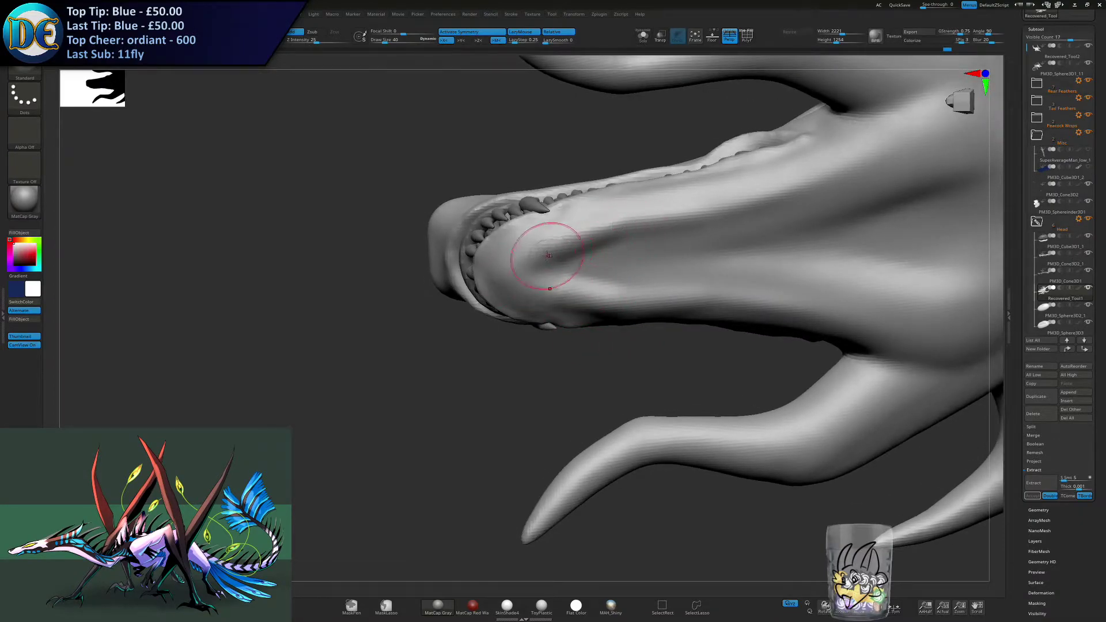
right_click(583, 246)
click(584, 248)
key(s)
drag(603, 236, 604, 236)
mouse_move(746, 195)
mouse_down()
mouse_move(582, 228)
mouse_move(596, 231)
mouse_up()
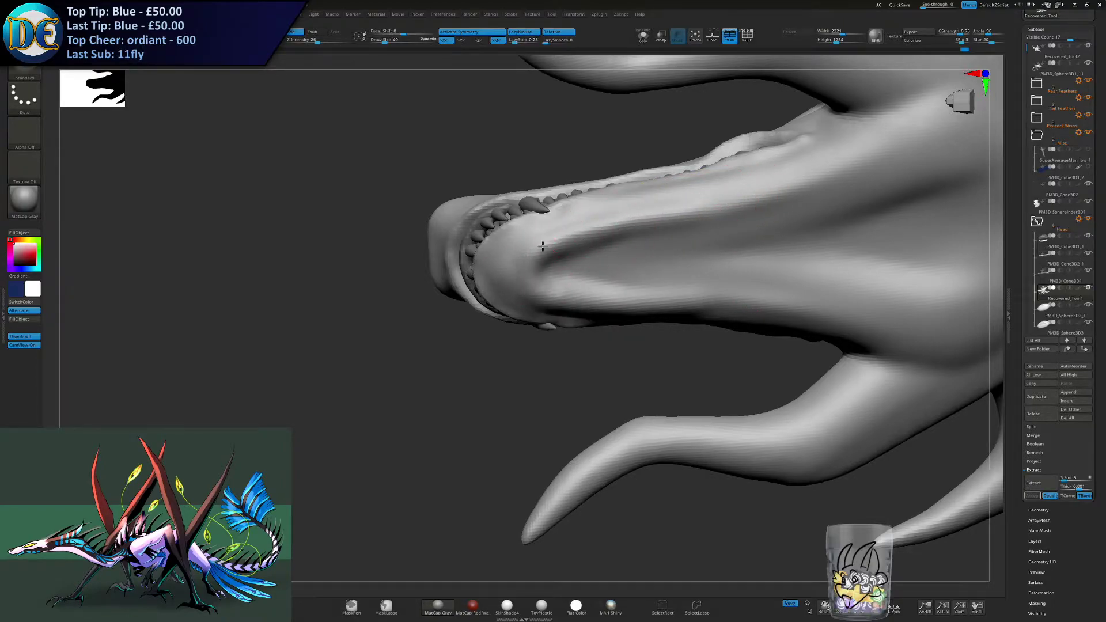
shift+drag(548, 264, 627, 246)
right_click(521, 289)
click(501, 317)
mouse_move(507, 306)
right_down()
mouse_move(562, 320)
mouse_move(585, 276)
mouse_move(525, 254)
right_up()
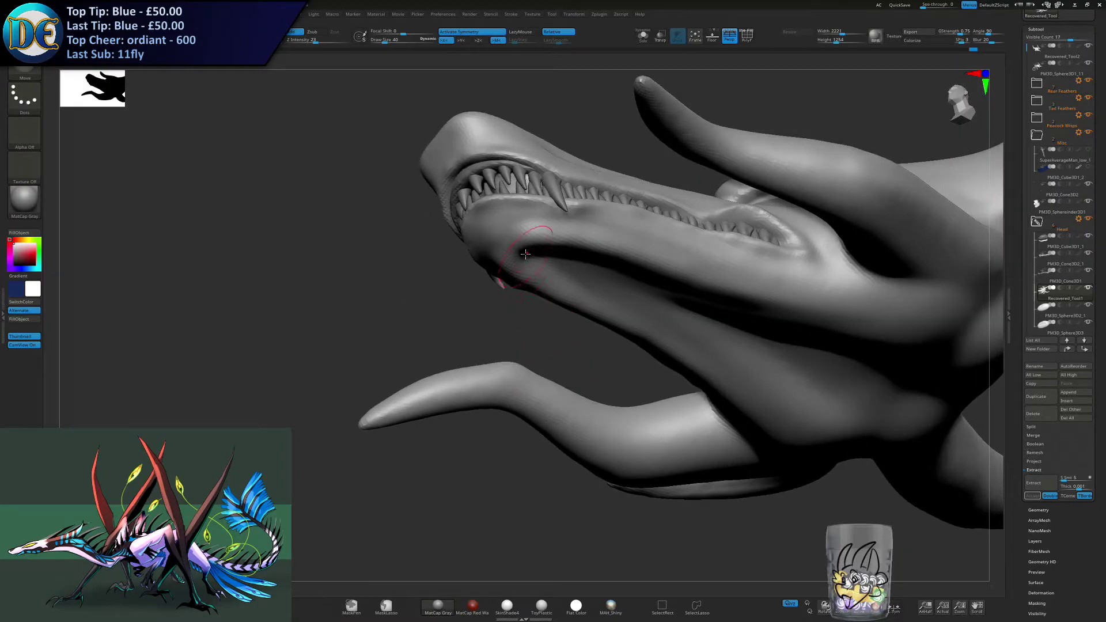
- Reshape the underside of the lower jaw around the chin groove with a large Move brush
drag(543, 251, 547, 251)
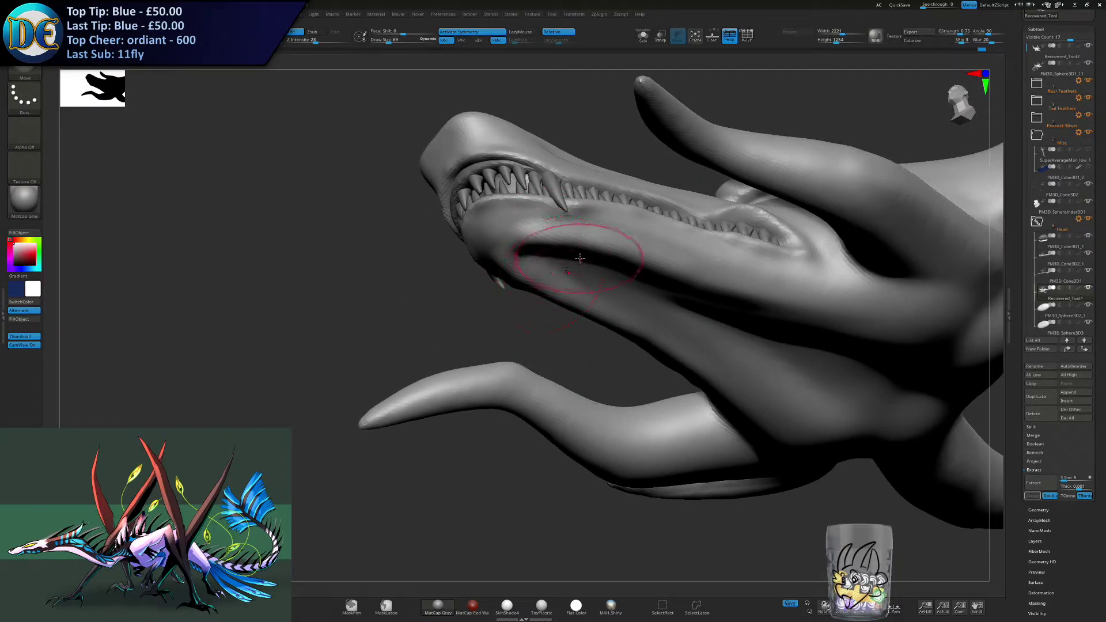
right_drag(534, 253, 567, 294)
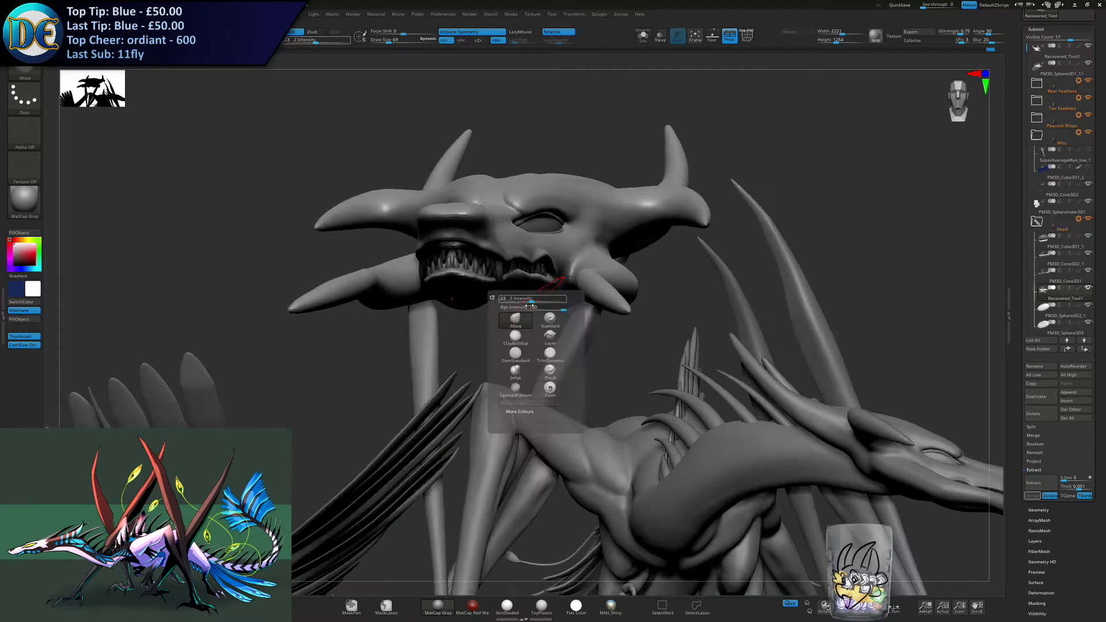
key(s)
drag(582, 257, 583, 257)
mouse_move(513, 247)
right_down()
mouse_move(519, 333)
mouse_move(555, 291)
mouse_move(479, 317)
right_up()
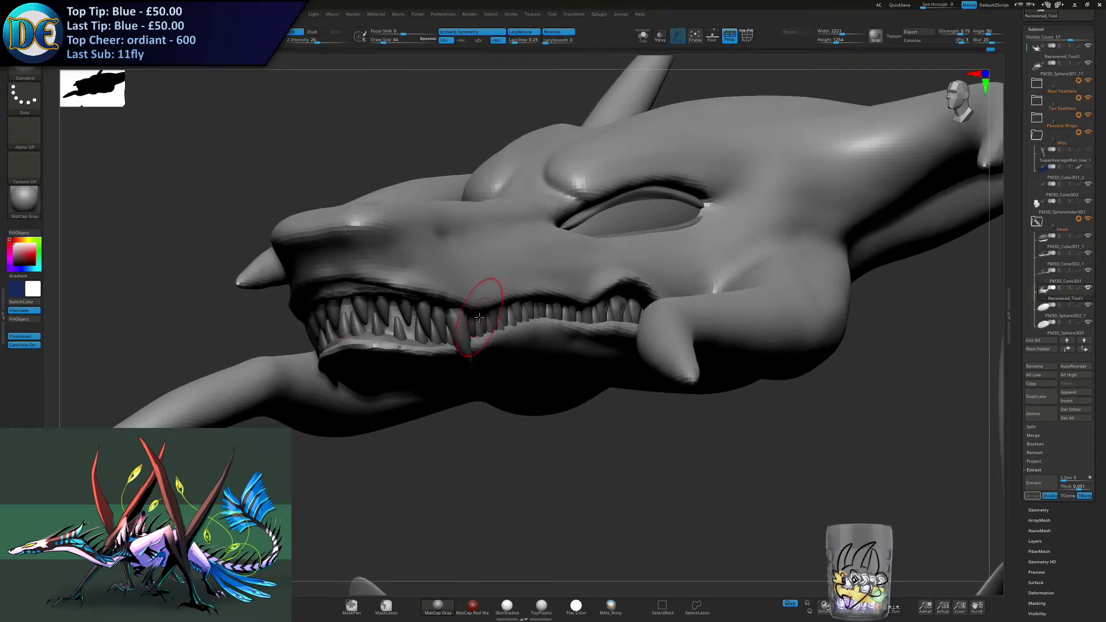
- Try a Standard brush stroke along the side of the muzzle above the teeth, then undo it
mouse_move(419, 293)
right_down()
mouse_move(484, 294)
mouse_move(418, 290)
right_up()
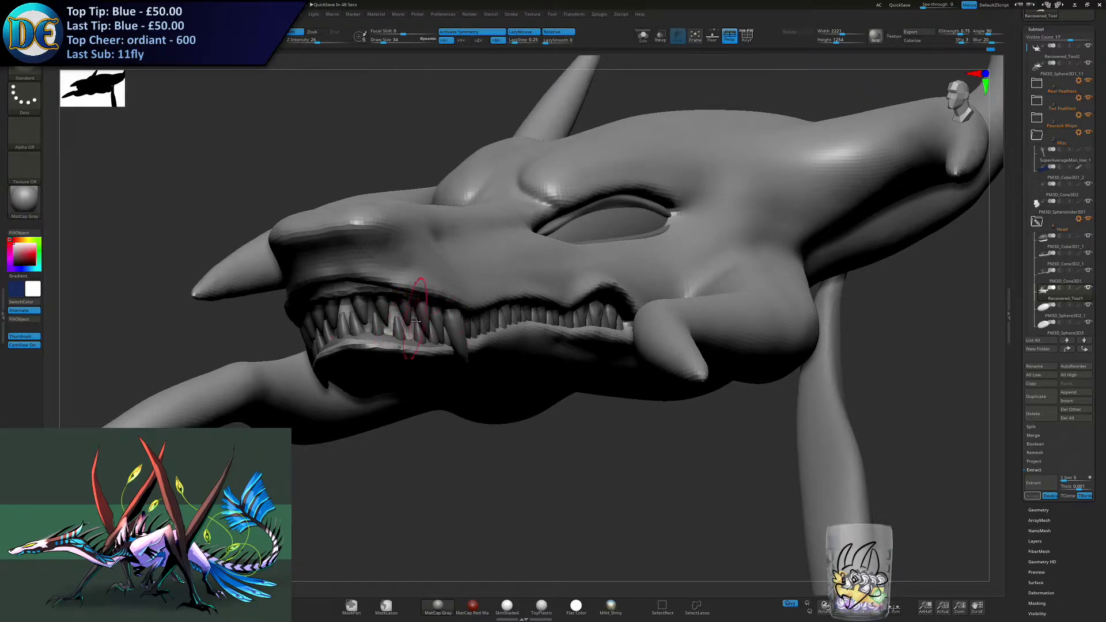
right_drag(445, 315, 513, 302)
right_drag(579, 294, 540, 304)
key(s)
mouse_move(540, 305)
mouse_down()
mouse_move(512, 287)
mouse_move(570, 293)
mouse_up()
key(ctrl+z)
key(s)
- Refine the muzzle and lip forms along the tooth line with a smaller Standard brush, repeating one undone stroke
drag(438, 275, 436, 275)
right_drag(427, 266, 420, 237)
drag(418, 272, 520, 284)
drag(471, 253, 521, 276)
right_drag(522, 260, 507, 274)
drag(479, 255, 586, 302)
key(ctrl+z)
drag(509, 248, 614, 302)
ctrl+right_drag(526, 356, 507, 312)
right_drag(455, 305, 587, 290)
ctrl+drag(659, 287, 635, 350)
ctrl+right_drag(576, 369, 494, 356)
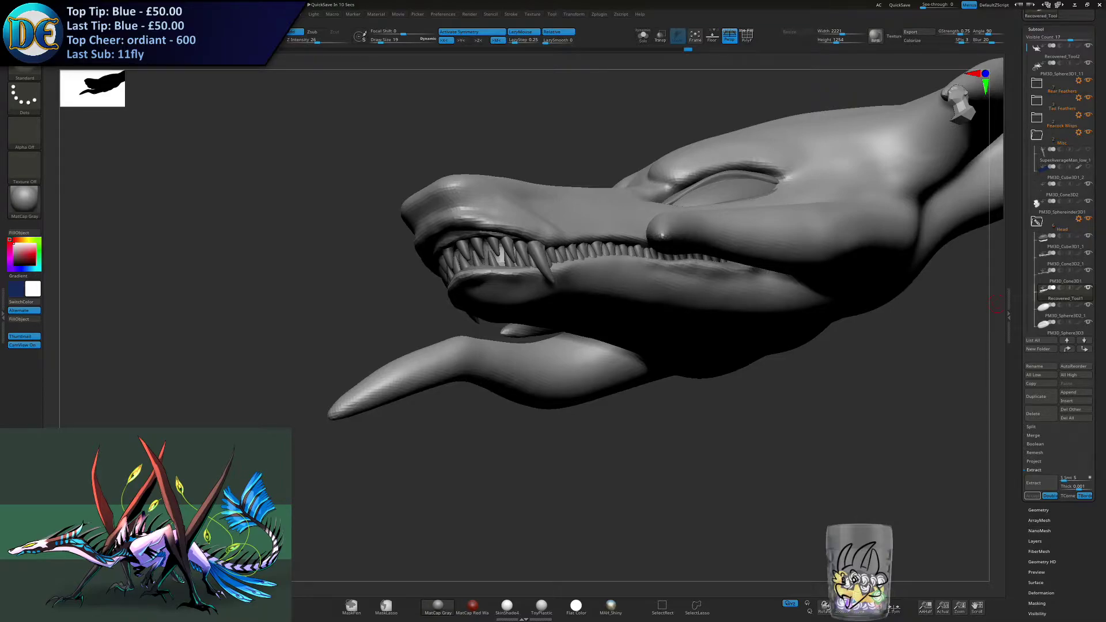
- Work over the snout surface between the nose and the eye with the Standard brush, varying its size
drag(779, 393, 775, 396)
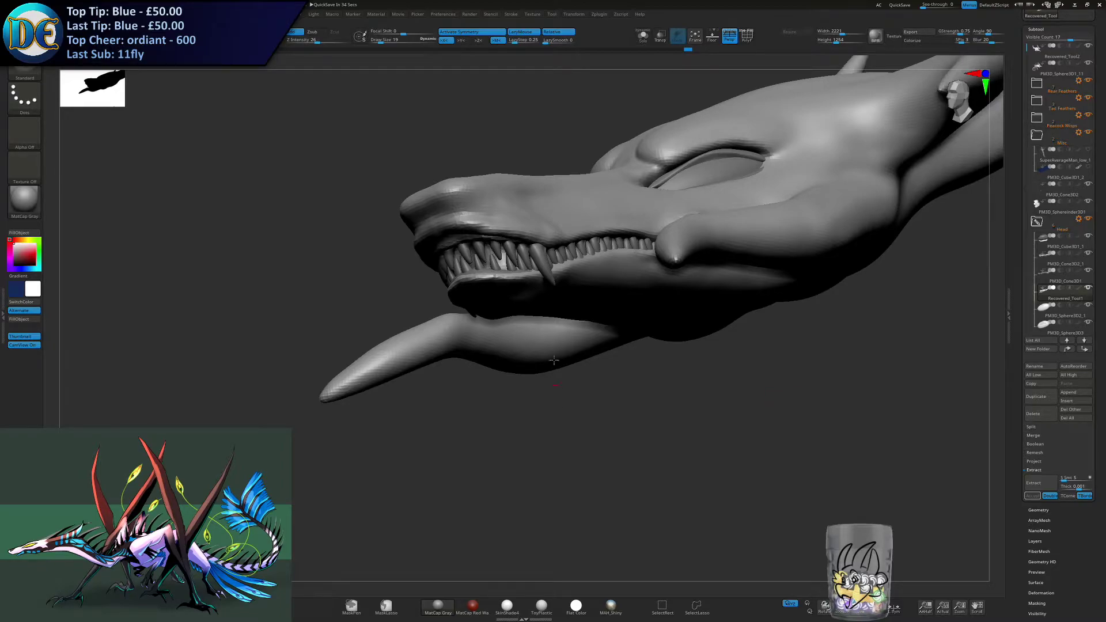
alt+drag(602, 351, 477, 395)
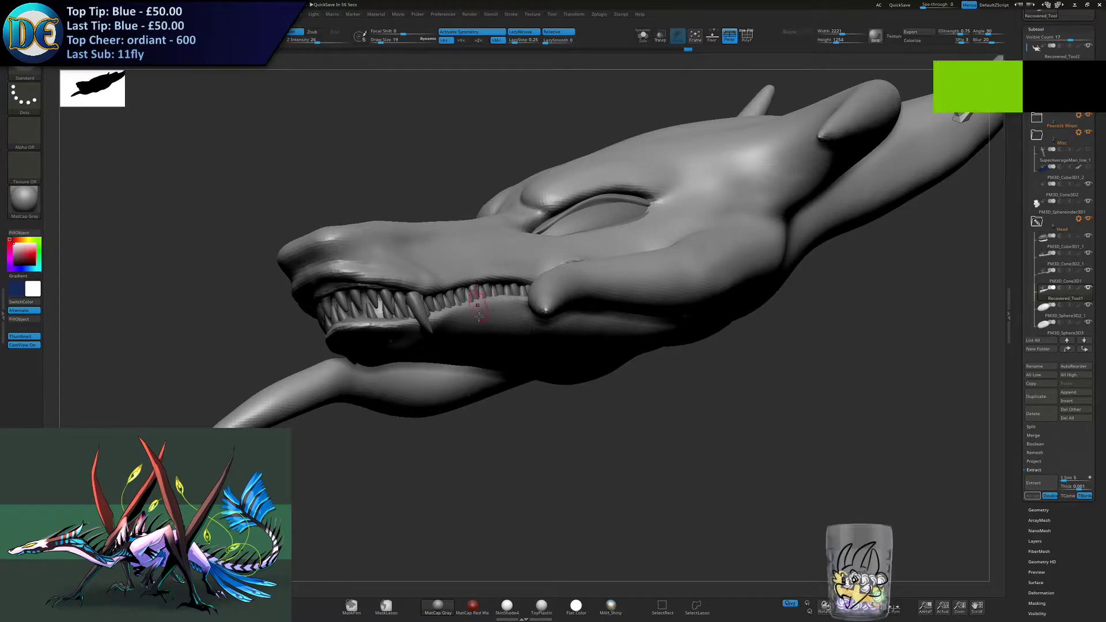
right_drag(464, 356, 500, 341)
key(space)
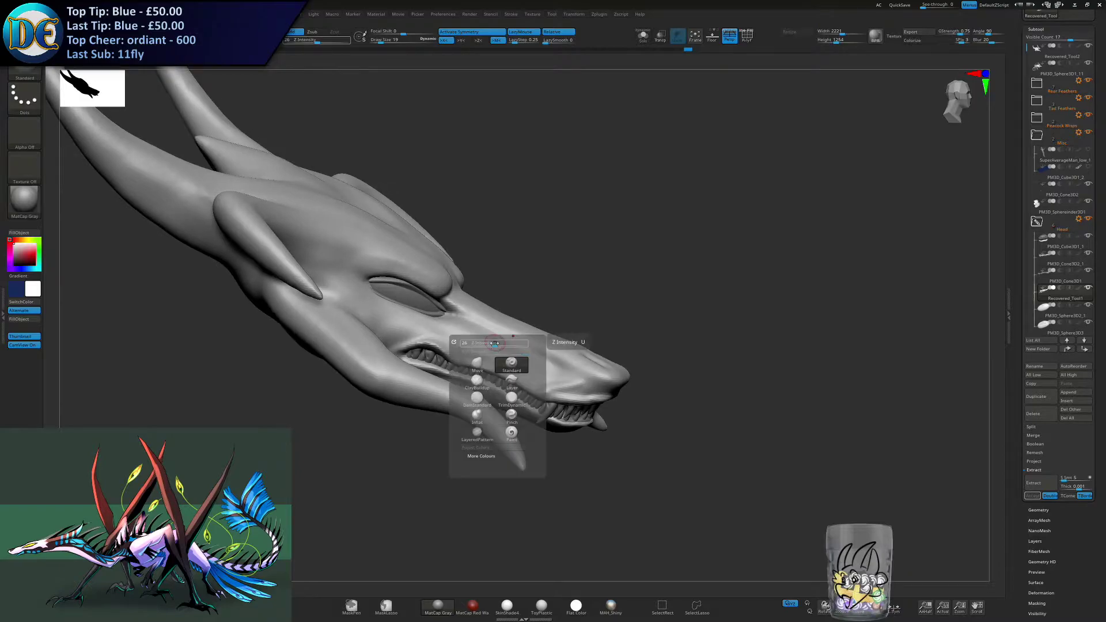
key(s)
drag(516, 321, 523, 323)
right_drag(509, 334, 493, 332)
key(s)
drag(497, 331, 494, 330)
mouse_move(496, 334)
right_down()
mouse_move(489, 347)
mouse_move(455, 341)
mouse_move(483, 357)
mouse_move(480, 347)
right_up()
right_click(479, 347)
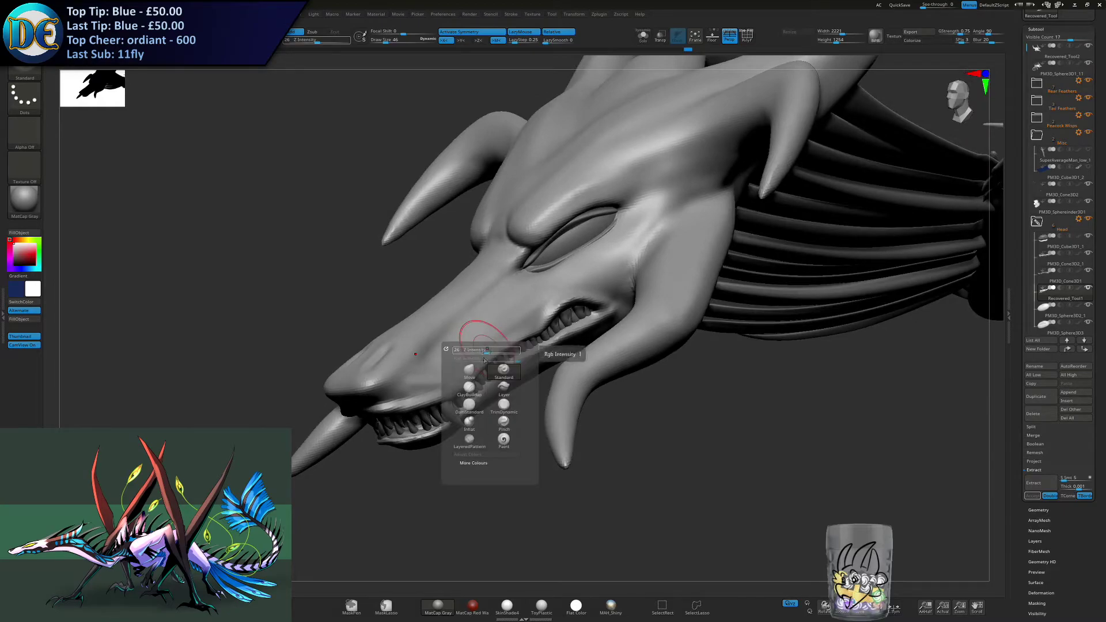
key(s)
drag(524, 300, 520, 300)
ctrl+right_drag(506, 292, 496, 331)
- Build up the ridge along the snout and the cheek below the eye with Standard brush strokes
mouse_move(553, 298)
alt+right_down()
mouse_move(496, 394)
mouse_move(468, 305)
alt+right_up()
mouse_move(453, 281)
mouse_down()
mouse_move(496, 301)
mouse_move(519, 283)
mouse_up()
shift+drag(479, 289, 523, 288)
mouse_move(497, 301)
right_down()
mouse_move(443, 305)
mouse_move(507, 297)
right_up()
mouse_move(453, 278)
mouse_down()
mouse_move(465, 296)
mouse_move(500, 302)
mouse_up()
right_drag(564, 288, 511, 276)
mouse_move(500, 302)
mouse_down()
mouse_move(662, 248)
mouse_move(597, 253)
mouse_move(620, 247)
mouse_up()
drag(538, 271, 652, 252)
mouse_move(652, 252)
shift+mouse_down()
mouse_move(610, 246)
mouse_move(654, 255)
shift+mouse_up()
right_drag(637, 232, 626, 269)
mouse_move(560, 340)
alt+right_down()
mouse_move(560, 281)
mouse_move(551, 292)
alt+right_up()
- Carve creases from the inner eye corner along the snout and below the eye with the DamStandard brush
right_click(551, 292)
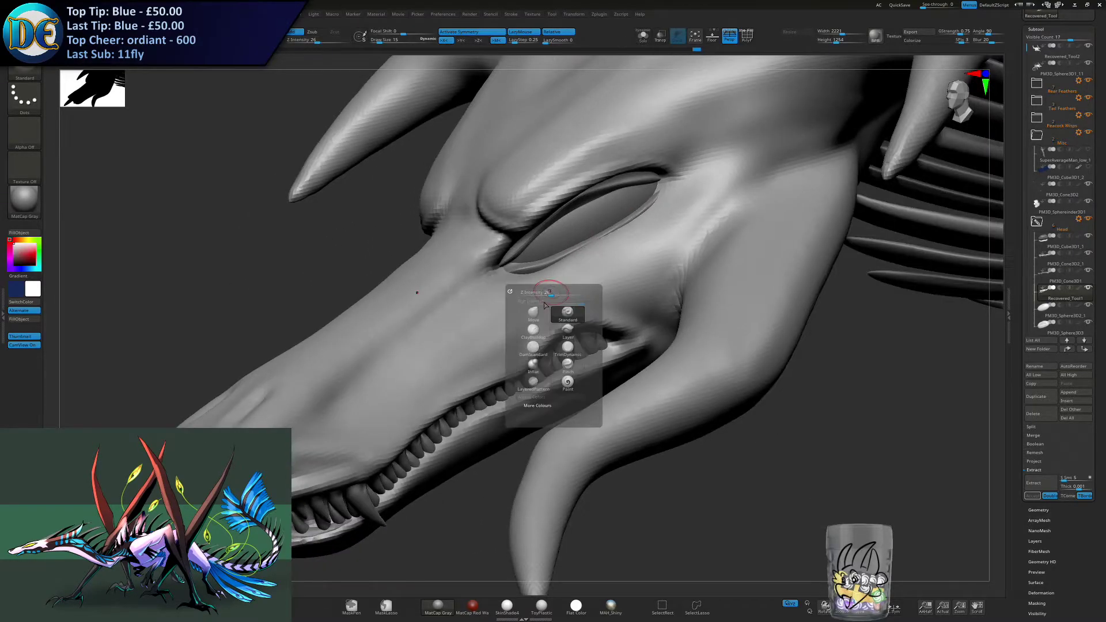
click(533, 348)
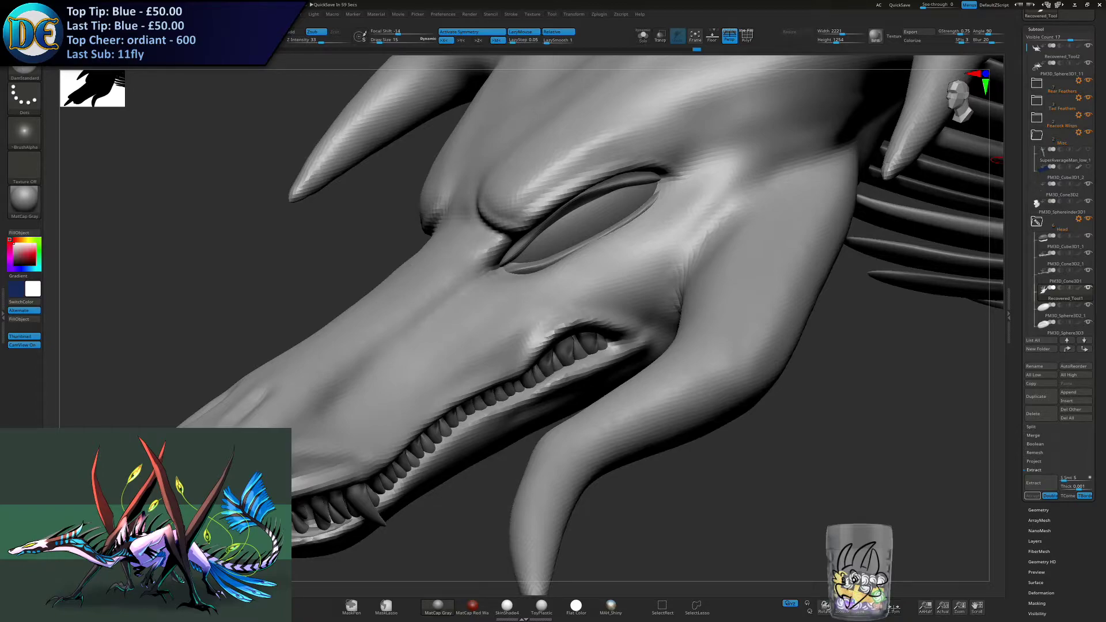
right_drag(433, 315, 471, 286)
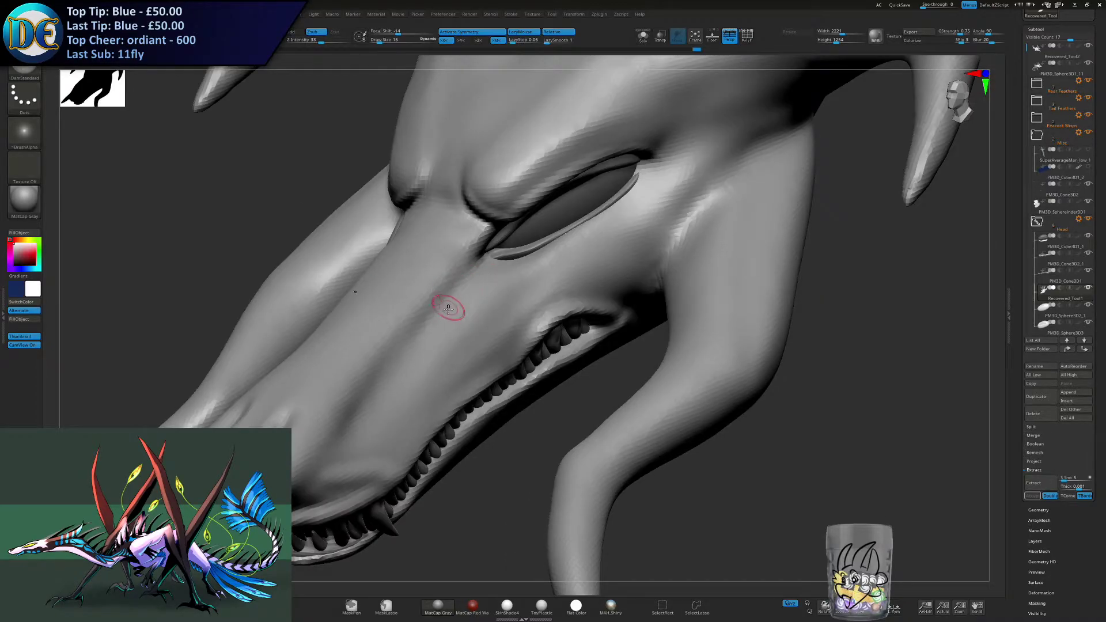
drag(595, 229, 488, 279)
key(ctrl+z)
drag(599, 237, 487, 266)
right_drag(509, 264, 494, 267)
shift+drag(494, 267, 570, 248)
mouse_move(572, 247)
right_down()
mouse_move(562, 260)
mouse_move(596, 254)
mouse_move(558, 255)
mouse_move(533, 309)
right_up()
- Carve wrinkle lines around the raised lip and mouth corner with the DamStandard brush
mouse_move(512, 326)
mouse_down()
mouse_move(575, 289)
mouse_move(608, 316)
mouse_up()
shift+drag(599, 295, 574, 294)
right_drag(574, 293, 563, 292)
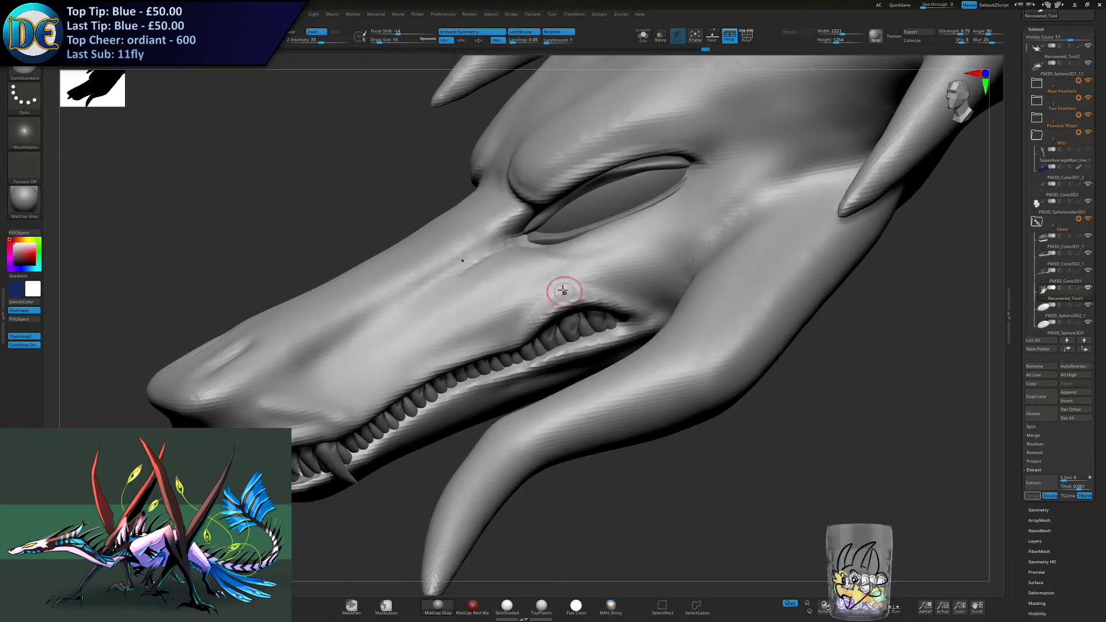
drag(520, 316, 642, 296)
shift+drag(512, 324, 597, 293)
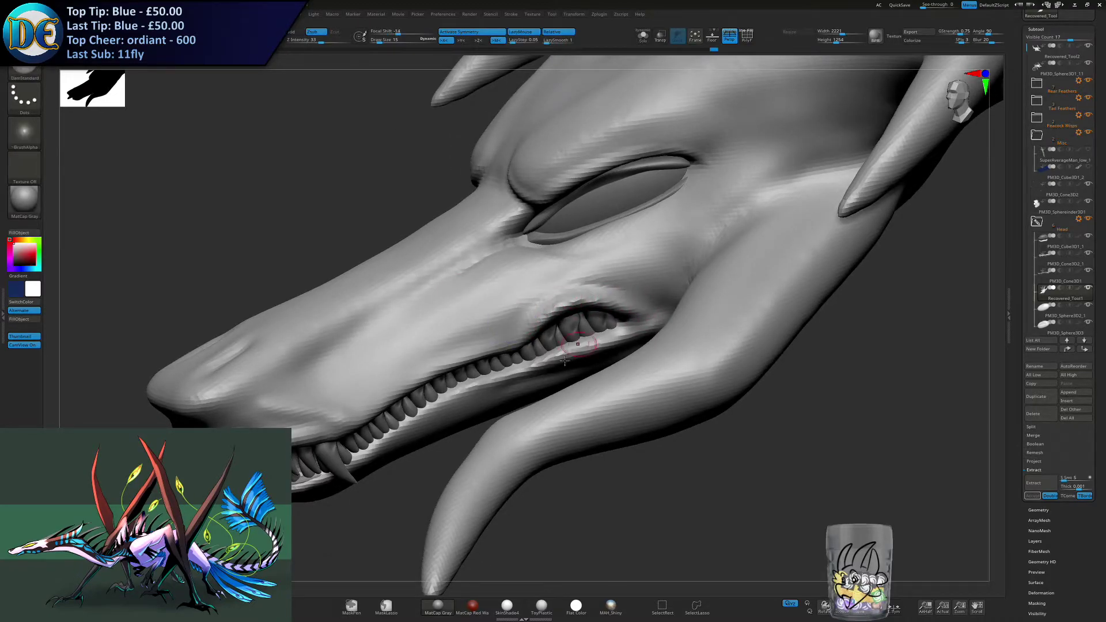
ctrl+right_drag(588, 341, 531, 351)
- Select the gum piece among the head subtools, collapse the Head folder and duplicate the whole folder
right_drag(385, 518, 403, 419)
right_drag(478, 406, 443, 406)
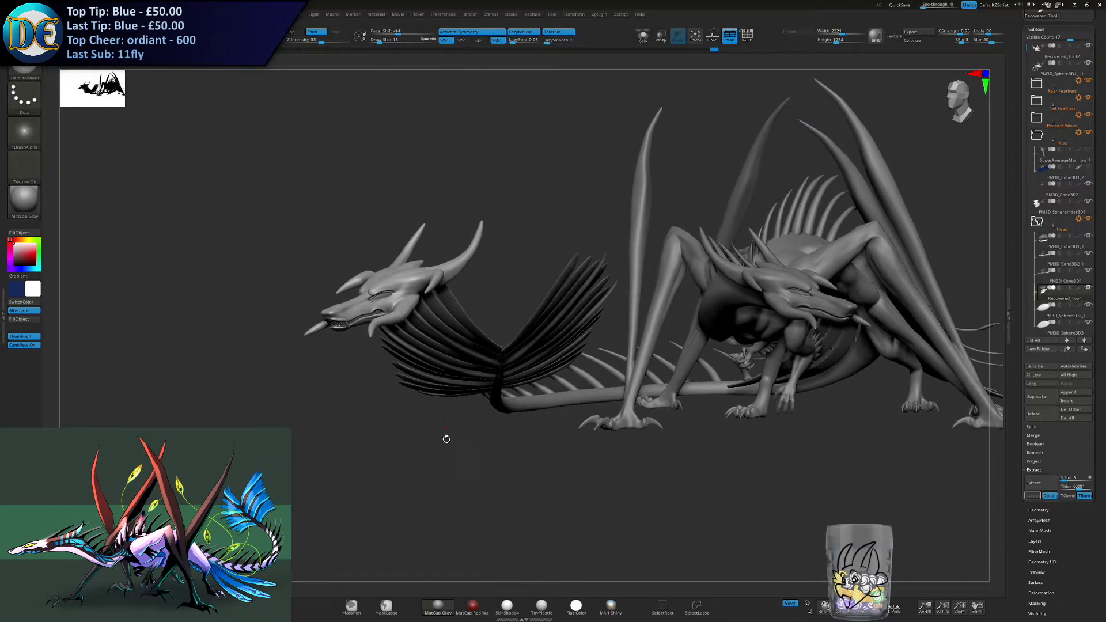
ctrl+right_drag(444, 449, 471, 383)
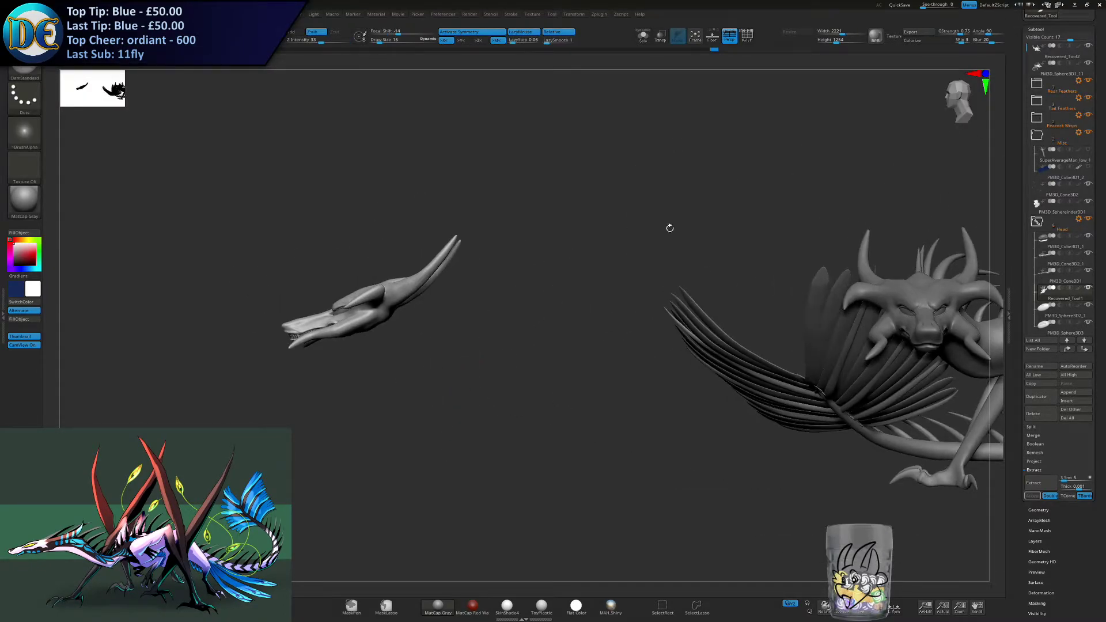
click(1040, 240)
right_drag(680, 209, 735, 214)
click(1032, 221)
drag(1033, 221, 1032, 152)
click(1036, 119)
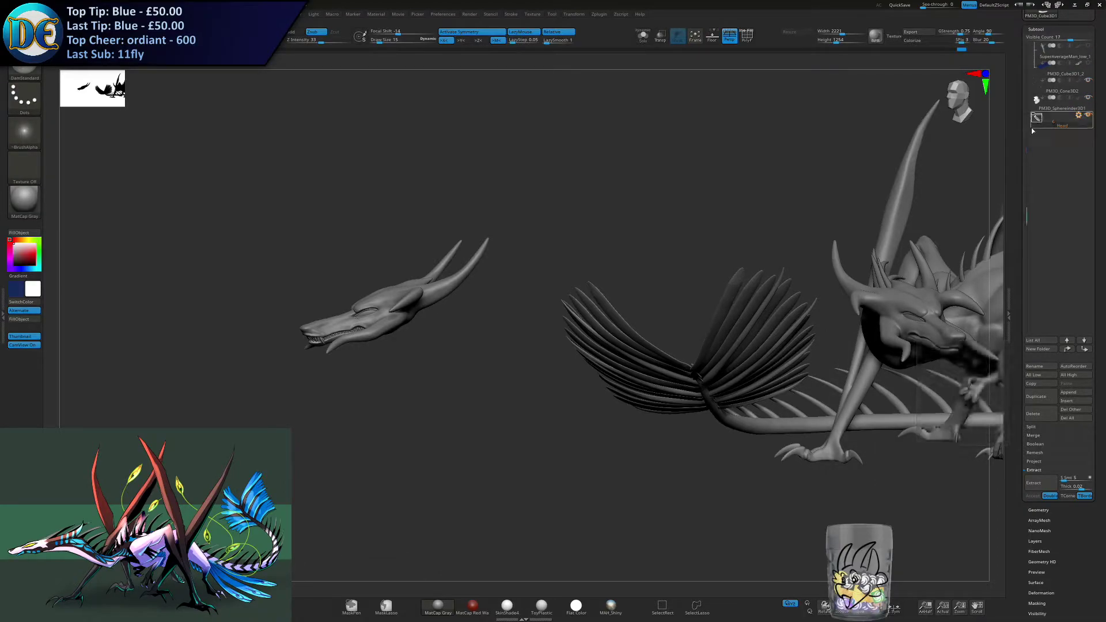
click(1036, 396)
click(962, 420)
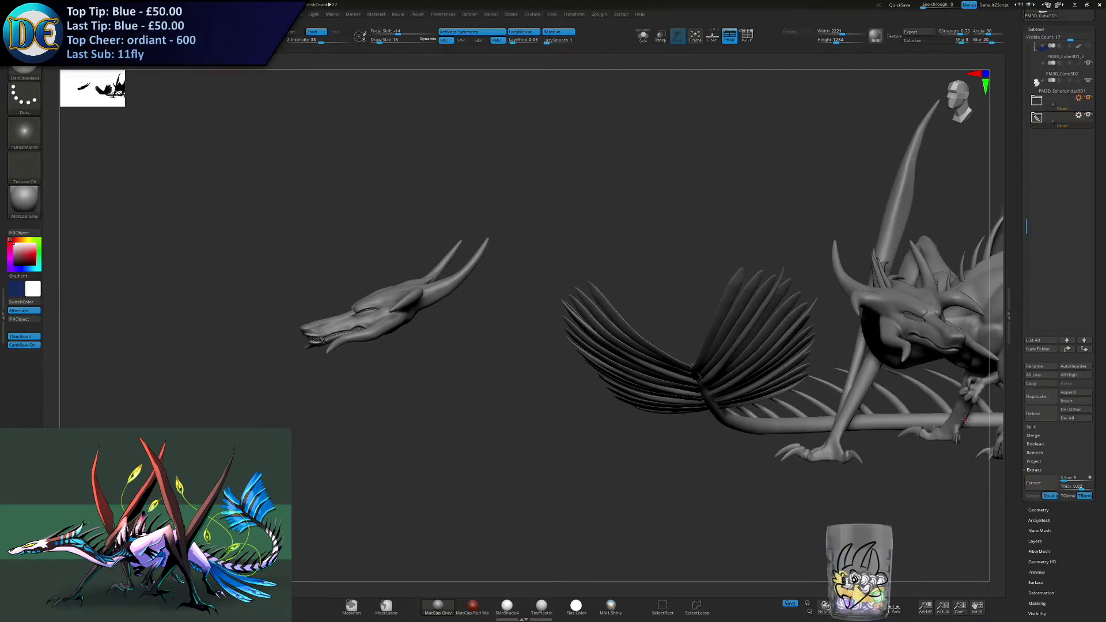
- Rename the duplicated folder Head Template, hide it and return to the original head's teeth
click(1079, 115)
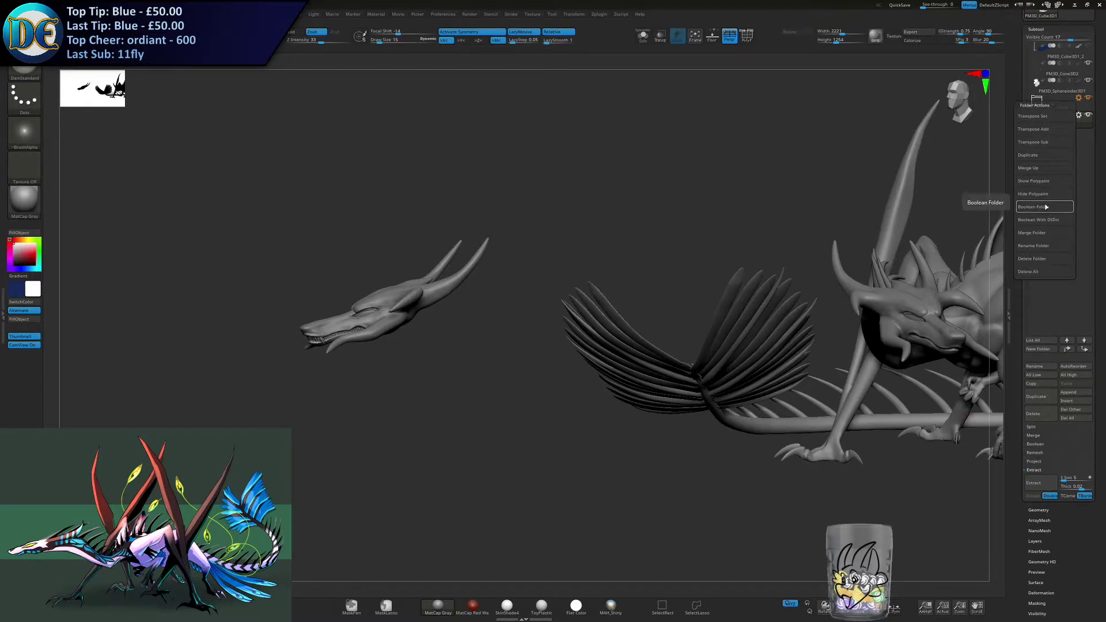
click(1044, 246)
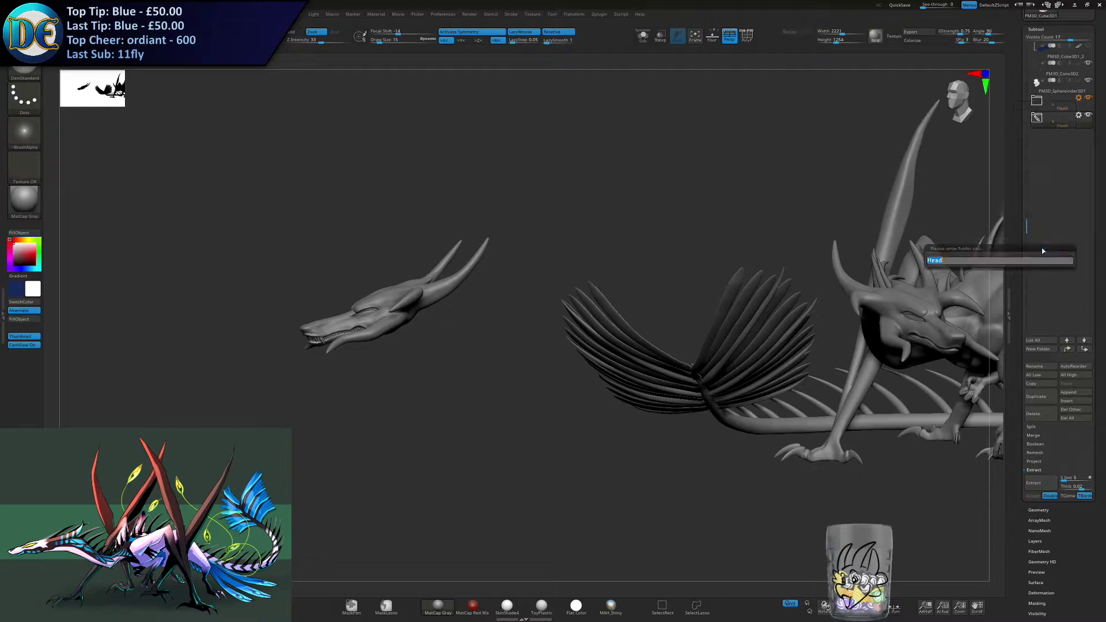
text(Head Template)
key(Return)
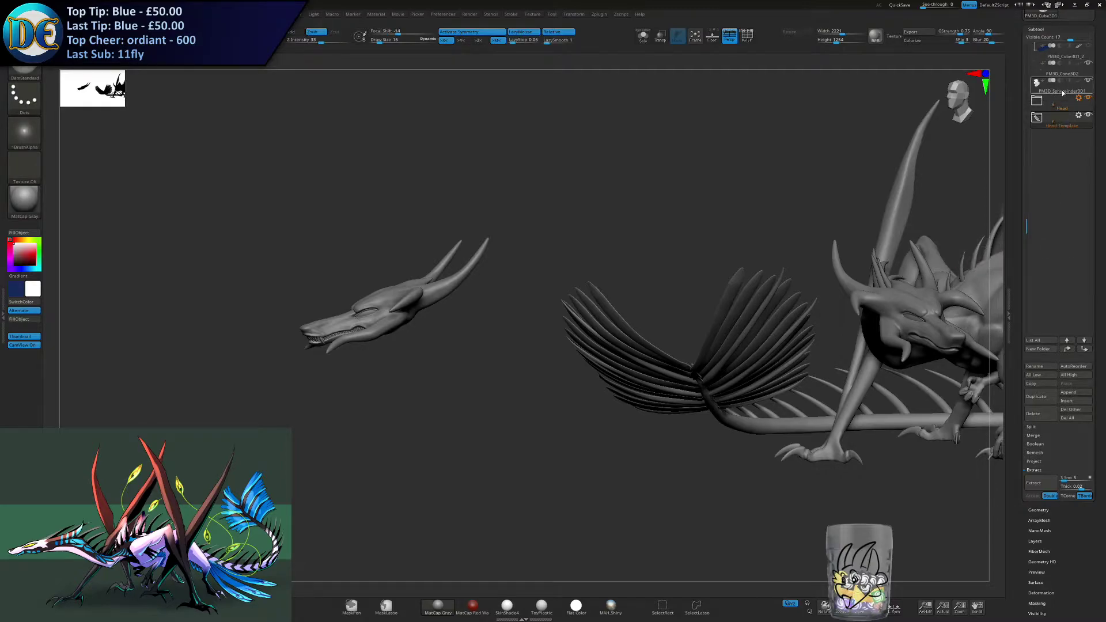
click(1088, 118)
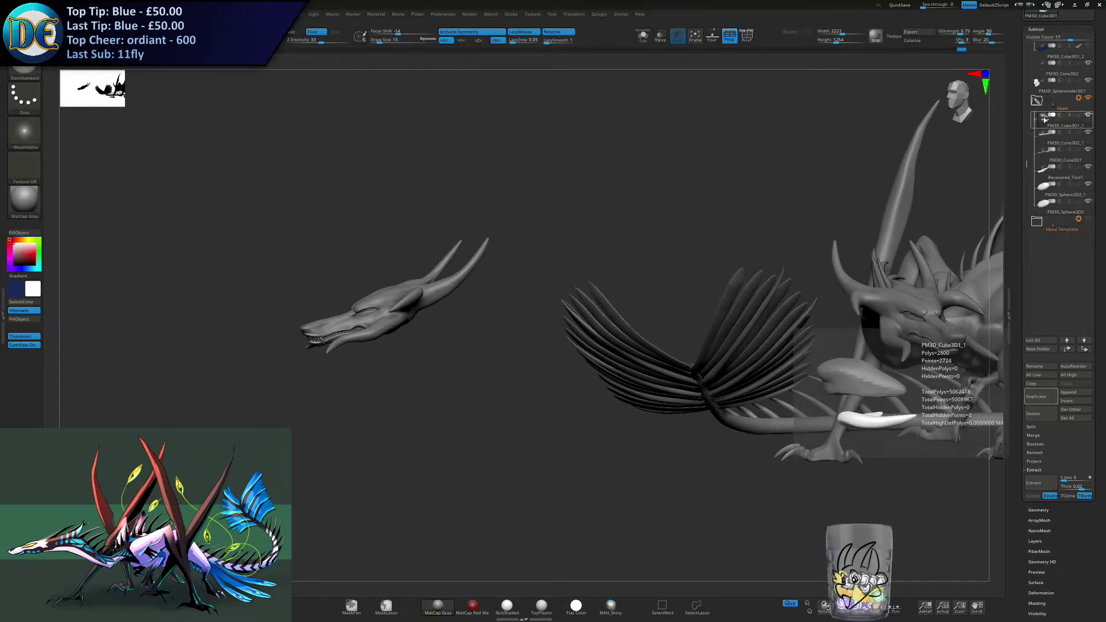
alt+right_drag(341, 322, 705, 328)
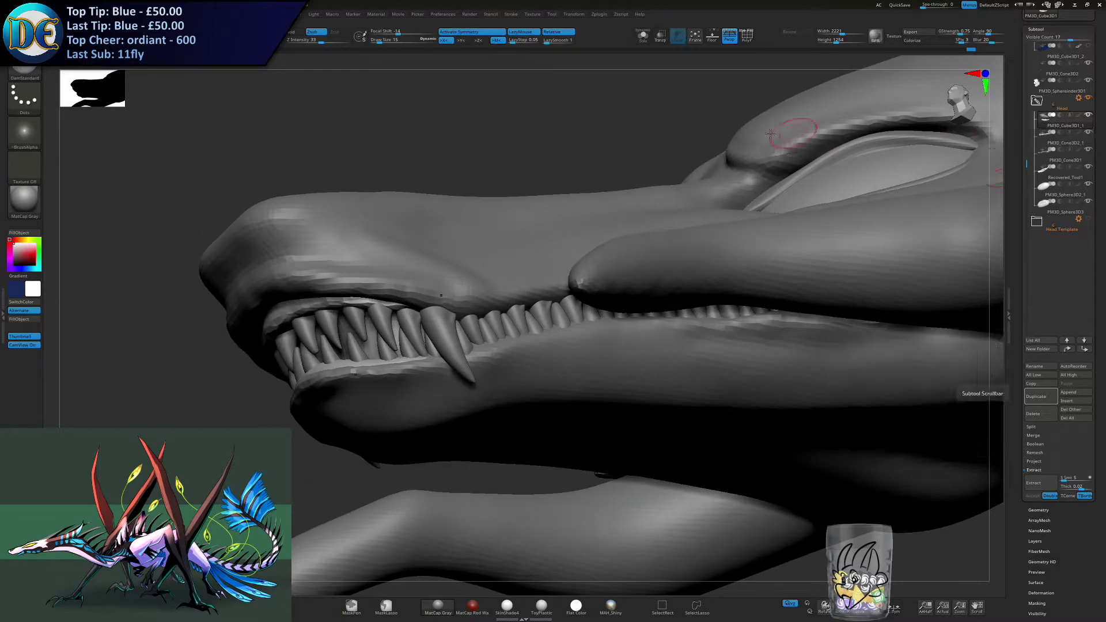
- Examine the whole dragon from the front and side, checking its body, legs, wings and tail against the finished head
click(645, 42)
click(646, 42)
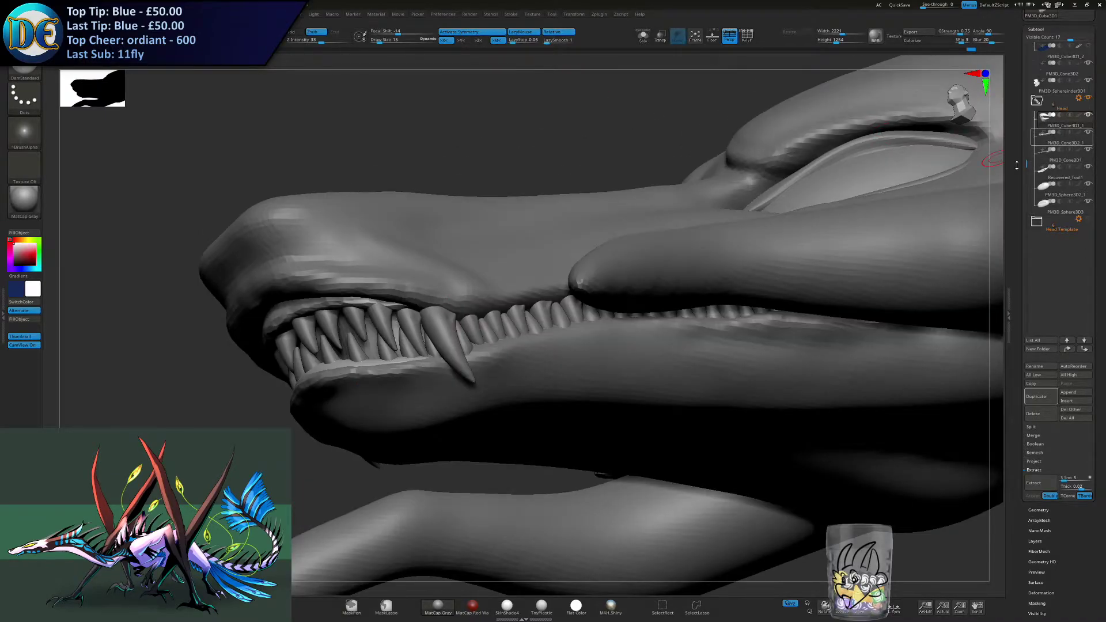
ctrl+right_drag(824, 375, 705, 276)
mouse_move(706, 277)
right_down()
mouse_move(692, 314)
mouse_move(742, 320)
mouse_move(437, 286)
right_up()
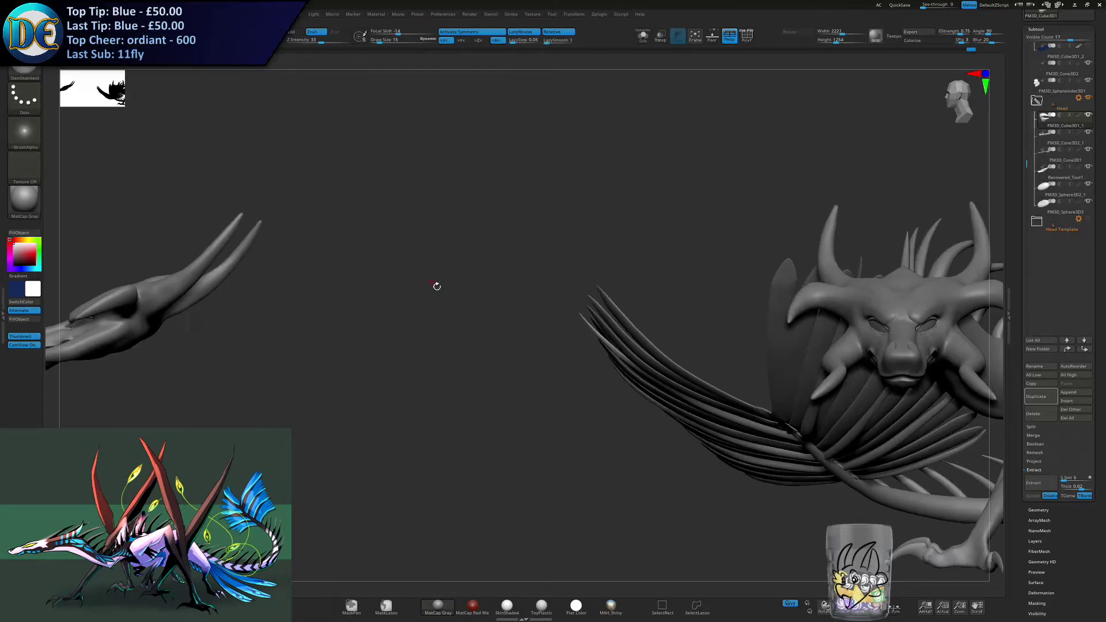
alt+right_drag(683, 314, 560, 280)
alt+click(537, 268)
ctrl+right_drag(522, 322, 413, 409)
alt+click(501, 251)
alt+click(518, 303)
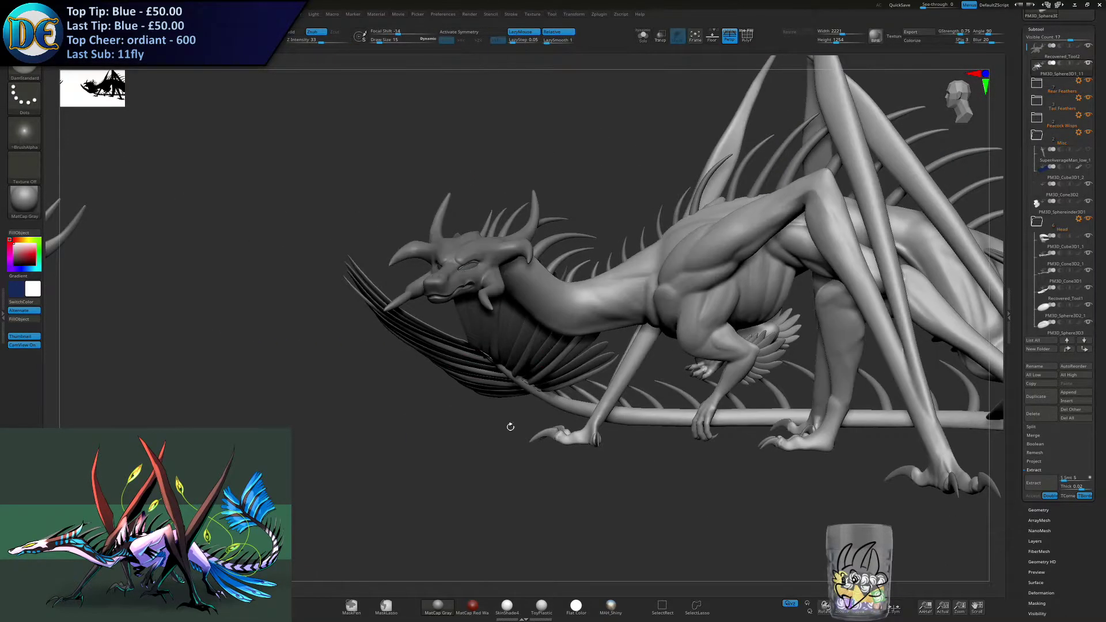
ctrl+click(509, 426)
alt+right_drag(860, 354, 504, 363)
alt+click(430, 363)
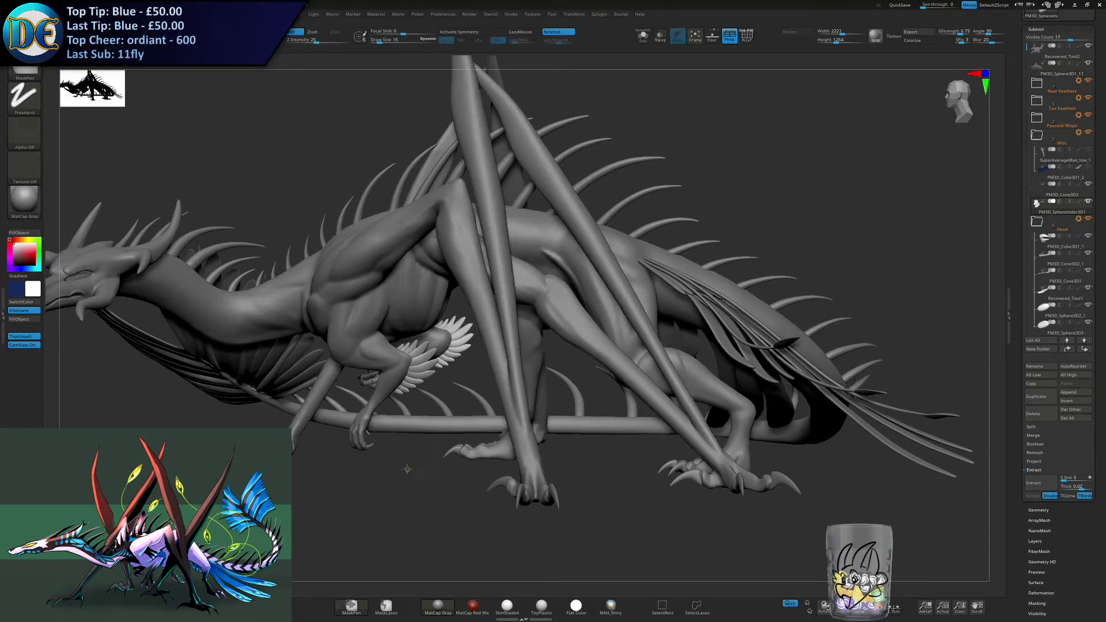
ctrl+click(407, 469)
alt+click(443, 412)
ctrl+click(486, 464)
alt+click(507, 484)
ctrl+click(477, 504)
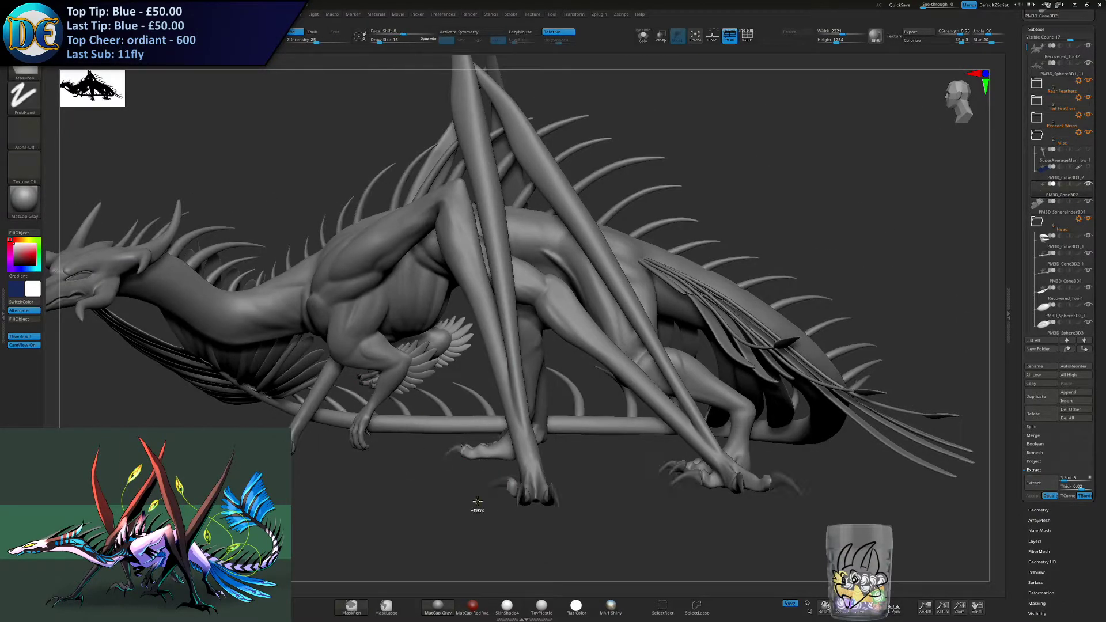
right_drag(767, 379, 705, 397)
ctrl+right_drag(705, 397, 523, 302)
alt+click(477, 295)
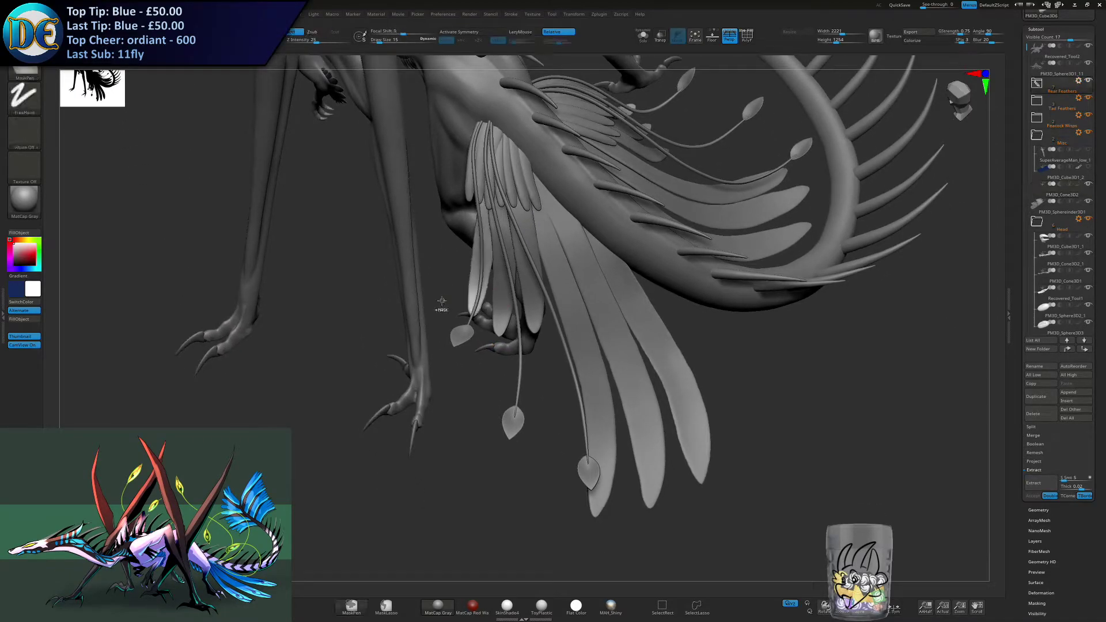
- Examine the rear feathers at the hip, checking the individual feather pieces
ctrl+click(444, 301)
alt+click(499, 327)
ctrl+click(474, 381)
ctrl+click(476, 381)
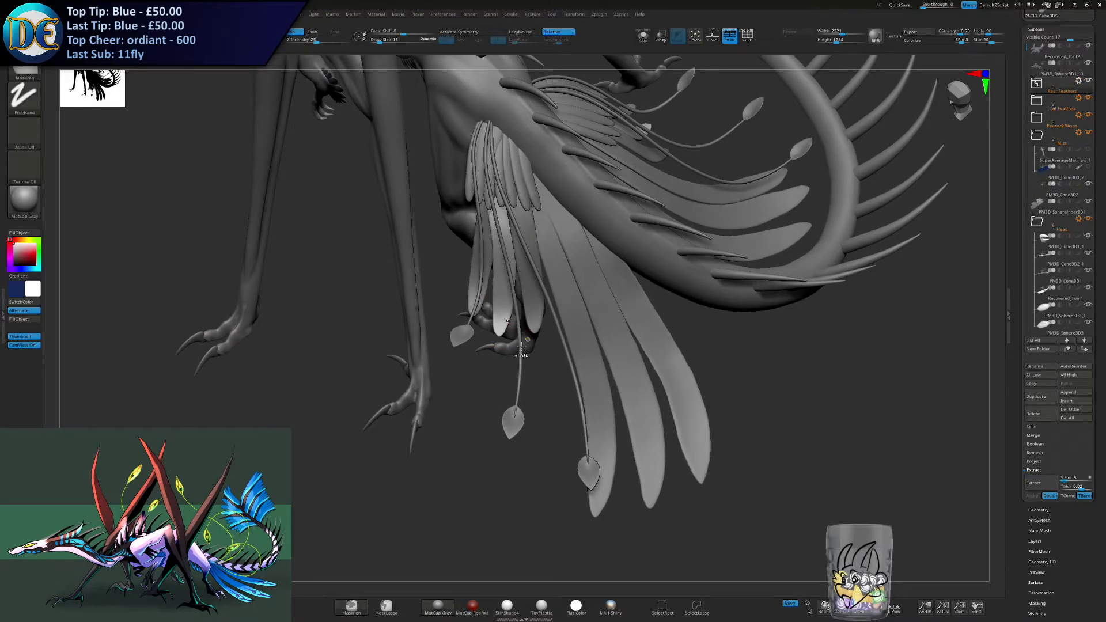
ctrl+click(531, 380)
alt+click(531, 334)
alt+click(534, 326)
ctrl+click(556, 390)
alt+click(584, 390)
ctrl+click(564, 402)
alt+click(642, 398)
ctrl+click(744, 384)
alt+click(693, 407)
ctrl+click(735, 384)
alt+click(591, 483)
ctrl+click(494, 480)
ctrl+click(500, 479)
alt+click(586, 422)
ctrl+click(573, 433)
ctrl+click(575, 427)
alt+click(581, 414)
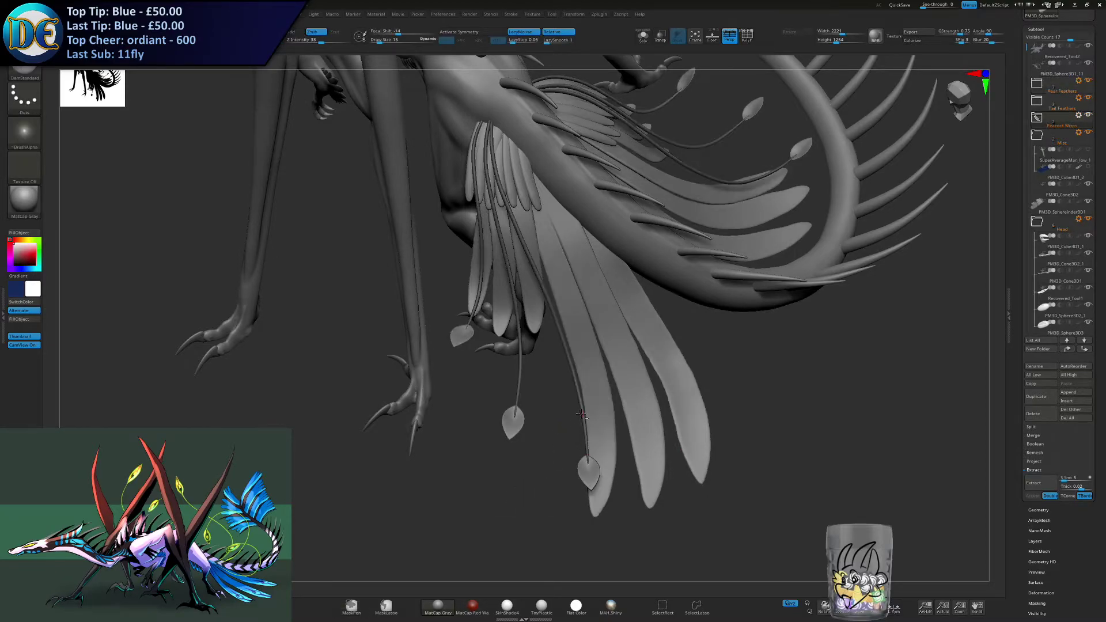
- Examine the peacock whips hanging over the hip feathers and along the tail
alt+click(472, 187)
ctrl+click(467, 269)
alt+click(488, 265)
ctrl+click(486, 280)
right_drag(471, 349, 513, 322)
alt+click(605, 152)
mouse_move(608, 159)
right_down()
mouse_move(614, 202)
mouse_move(620, 150)
right_up()
ctrl+click(672, 151)
alt+click(625, 157)
ctrl+click(664, 165)
mouse_move(663, 165)
right_down()
mouse_move(640, 116)
mouse_move(368, 161)
mouse_move(351, 172)
mouse_move(336, 217)
mouse_move(267, 269)
mouse_move(472, 290)
right_up()
- Select the detailed horned head and move it vertically with the transform gizmo
alt+click(287, 162)
alt+click(287, 163)
alt+click(302, 230)
right_drag(322, 248, 518, 262)
key(w)
shift+right_drag(519, 262, 423, 235)
click(515, 154)
alt+right_drag(423, 235, 519, 234)
alt+drag(580, 170, 574, 201)
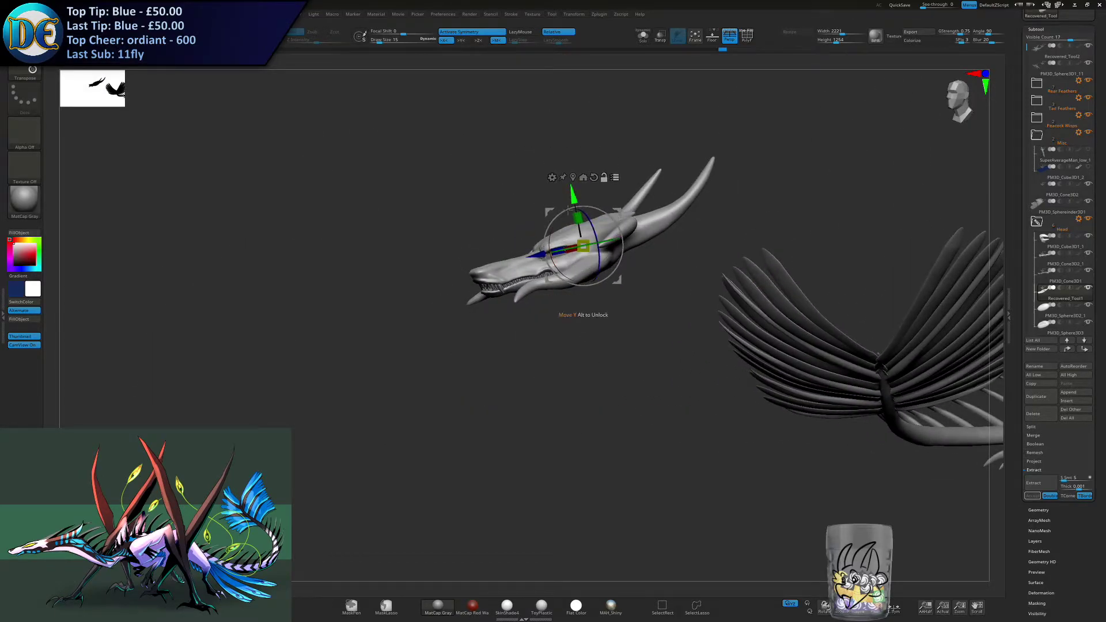
- Try moving the Head folder towards the posed body, undo that move and turn symmetry off
ctrl+right_drag(534, 363, 521, 340)
right_drag(521, 340, 593, 337)
alt+right_drag(593, 337, 381, 357)
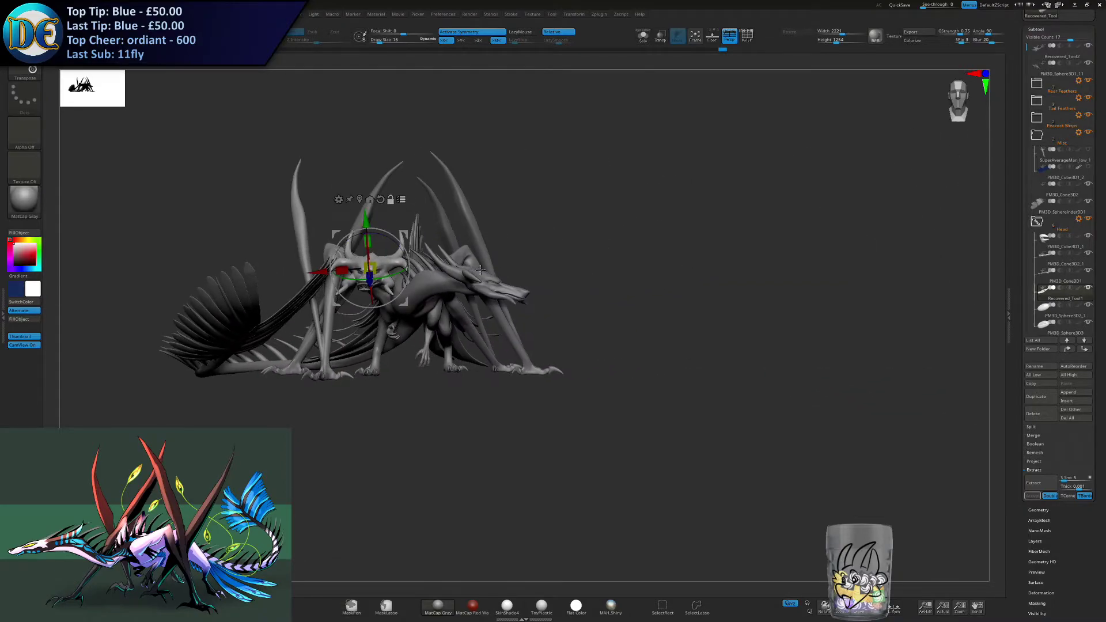
drag(408, 232, 699, 181)
key(ctrl+z)
key(x)
- Move and turn the detailed head so it sits beside the old head at the end of the neck
drag(408, 233, 625, 157)
drag(568, 200, 633, 202)
right_drag(830, 236, 346, 183)
drag(274, 128, 540, 269)
right_drag(536, 278, 579, 270)
drag(628, 225, 537, 205)
ctrl+right_drag(538, 205, 542, 254)
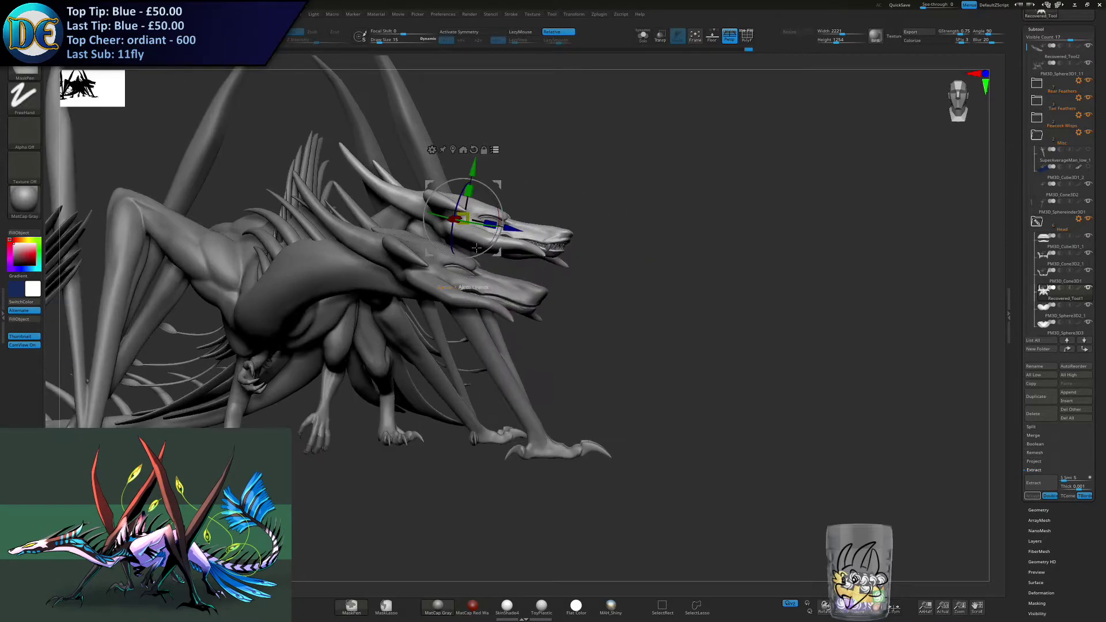
- Lower the detailed head onto the old one and adjust its scale and rotation to match the neck's direction
drag(473, 168, 463, 214)
drag(493, 285, 494, 279)
right_drag(519, 274, 508, 302)
drag(428, 306, 459, 310)
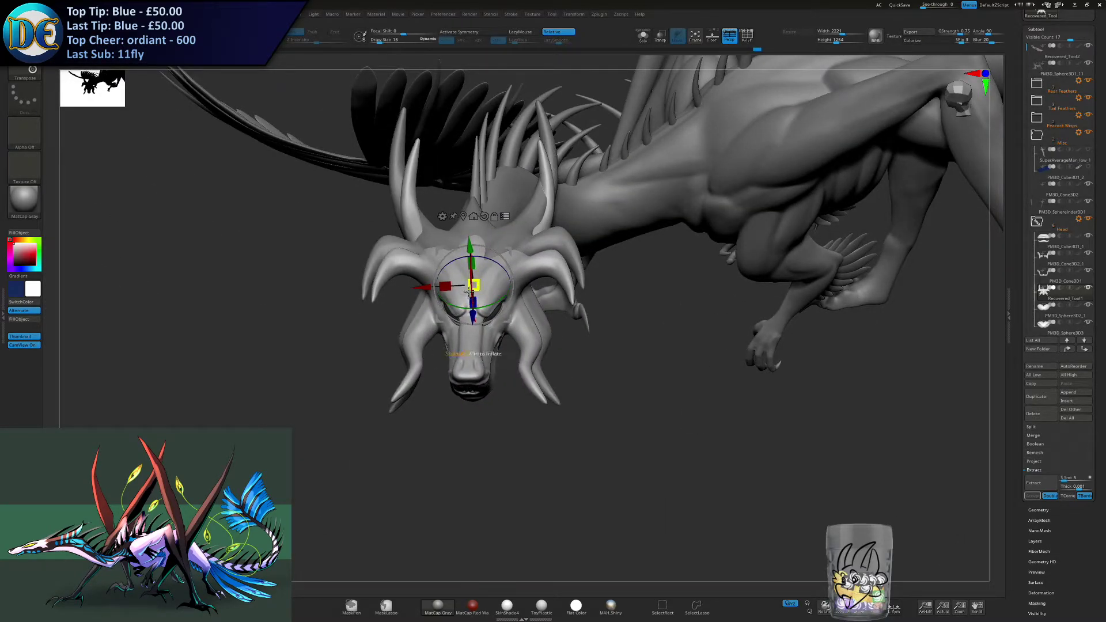
drag(470, 275, 468, 278)
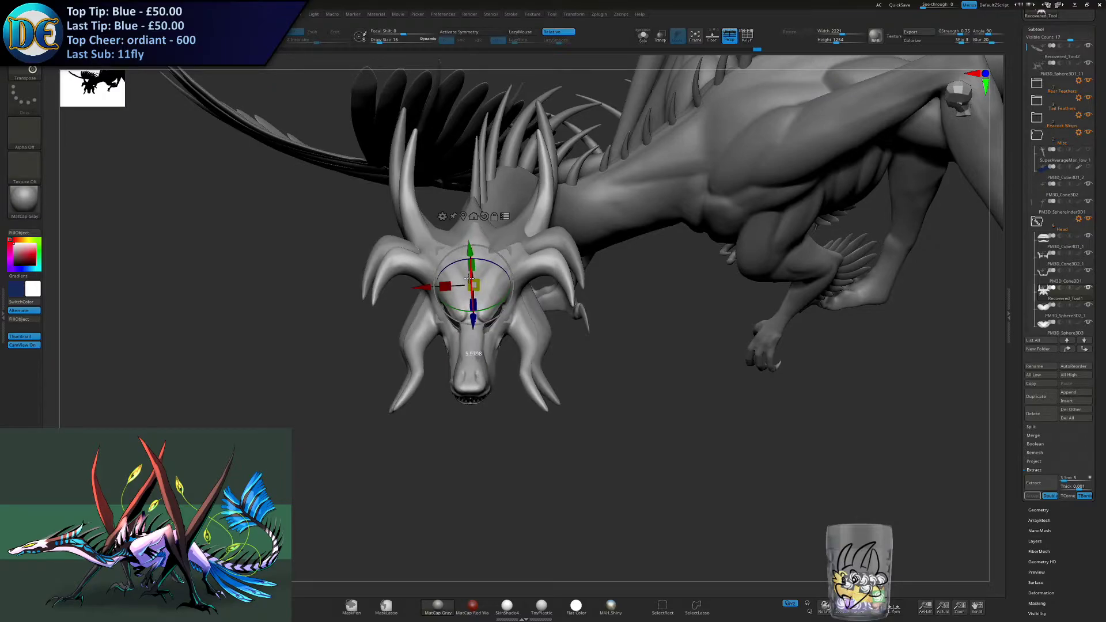
right_drag(453, 307, 413, 298)
drag(469, 298, 520, 279)
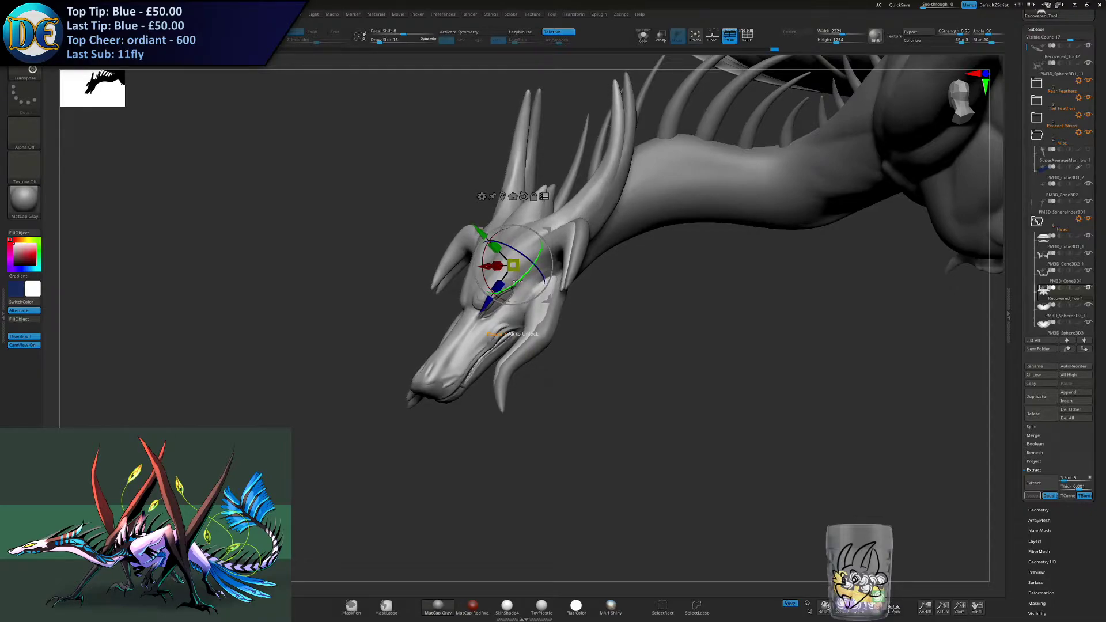
- Fine-tune the detailed head's position and tilt until it overlaps the old head from the front and sides
drag(513, 265, 489, 302)
drag(482, 232, 486, 238)
right_drag(487, 238, 533, 247)
drag(522, 249, 519, 244)
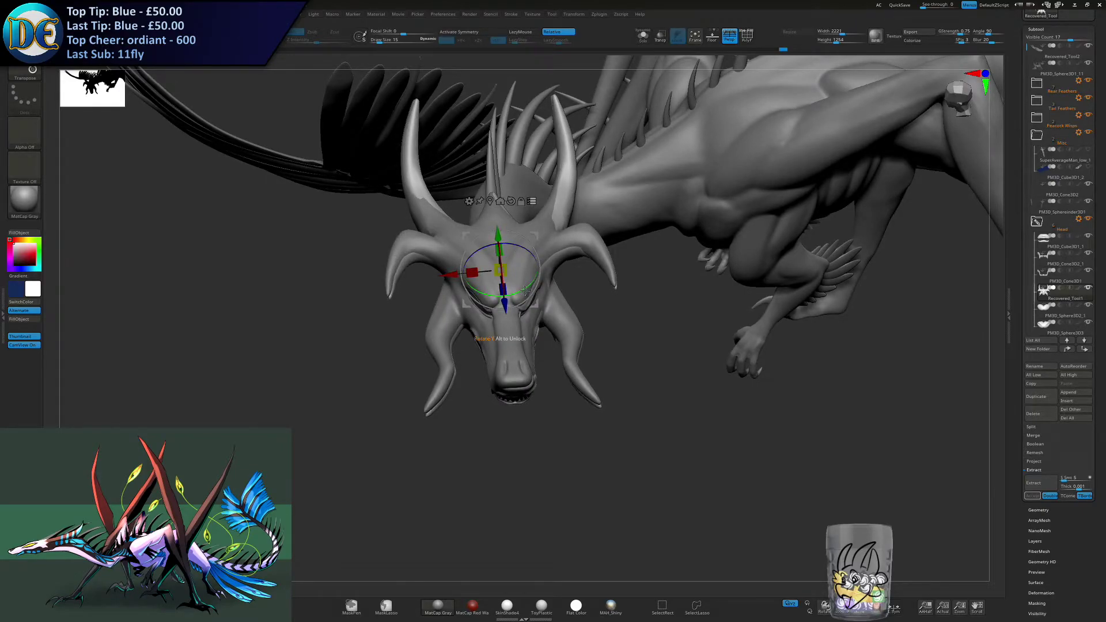
drag(525, 290, 519, 292)
right_drag(459, 284, 455, 254)
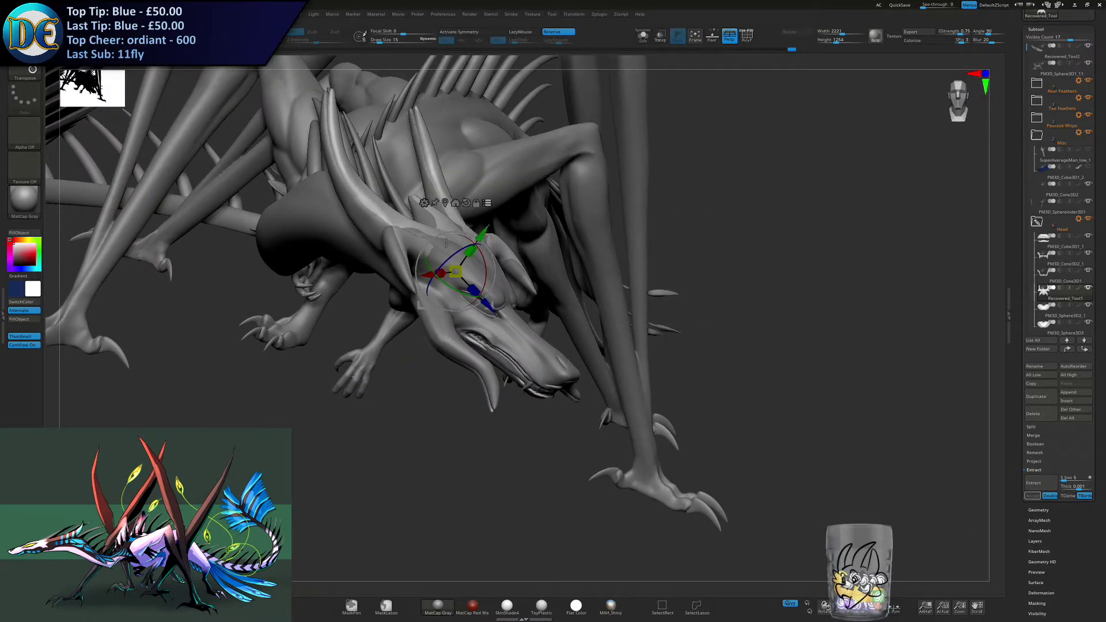
right_drag(483, 265, 505, 323)
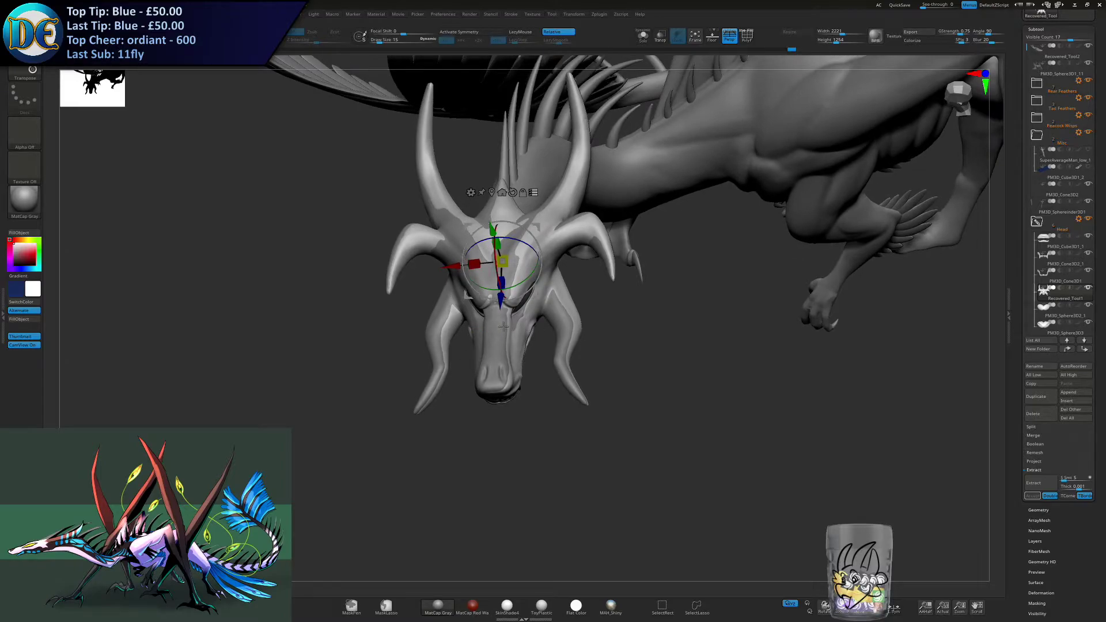
right_drag(523, 386, 539, 349)
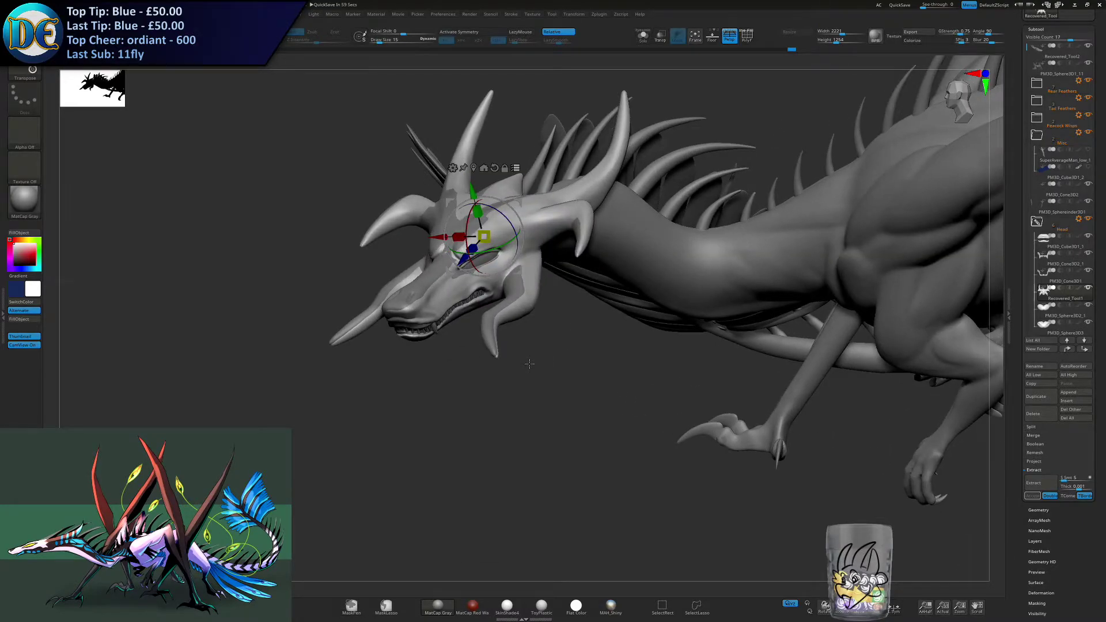
- Select the old head subtool underneath the detailed head, isolate it briefly to check it, and delete it
alt+click(396, 314)
ctrl+click(385, 403)
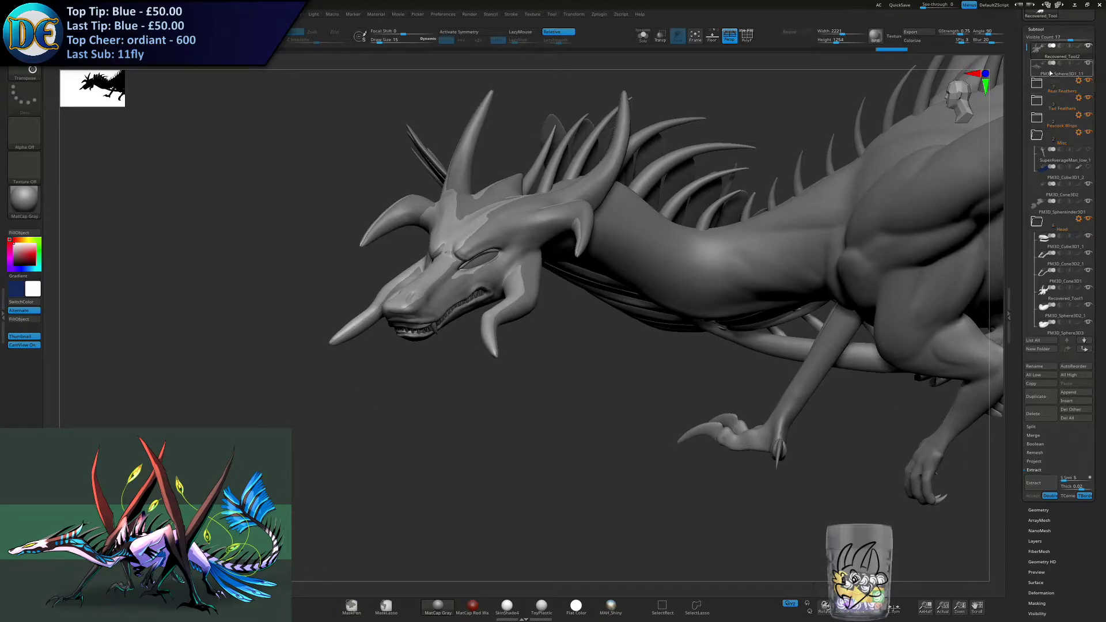
drag(1067, 38, 852, 35)
click(642, 37)
click(642, 38)
click(1037, 386)
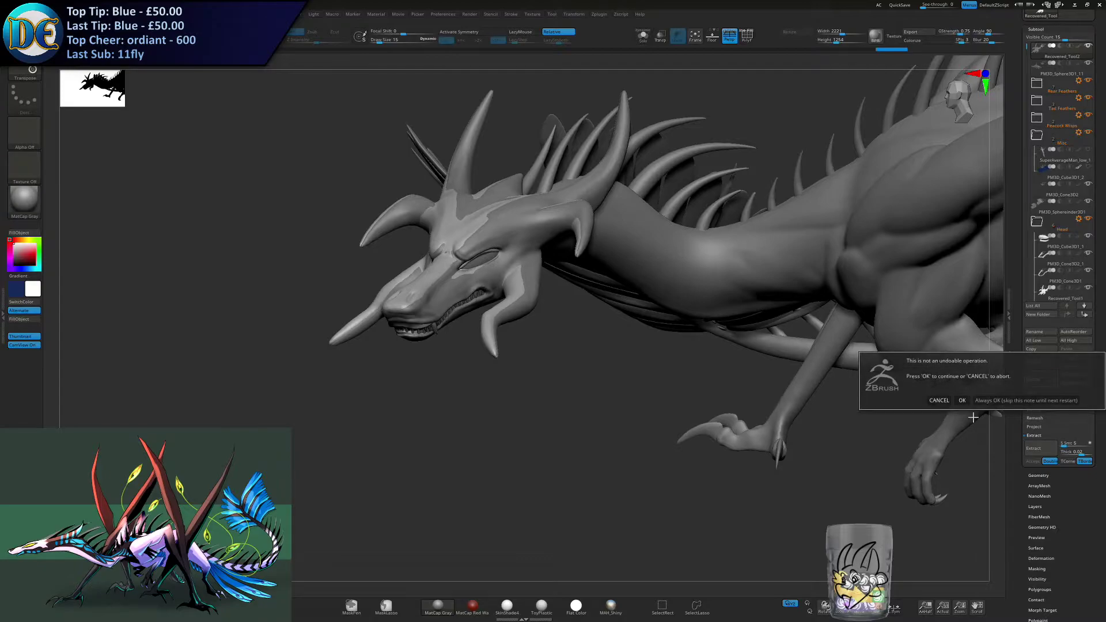
click(963, 400)
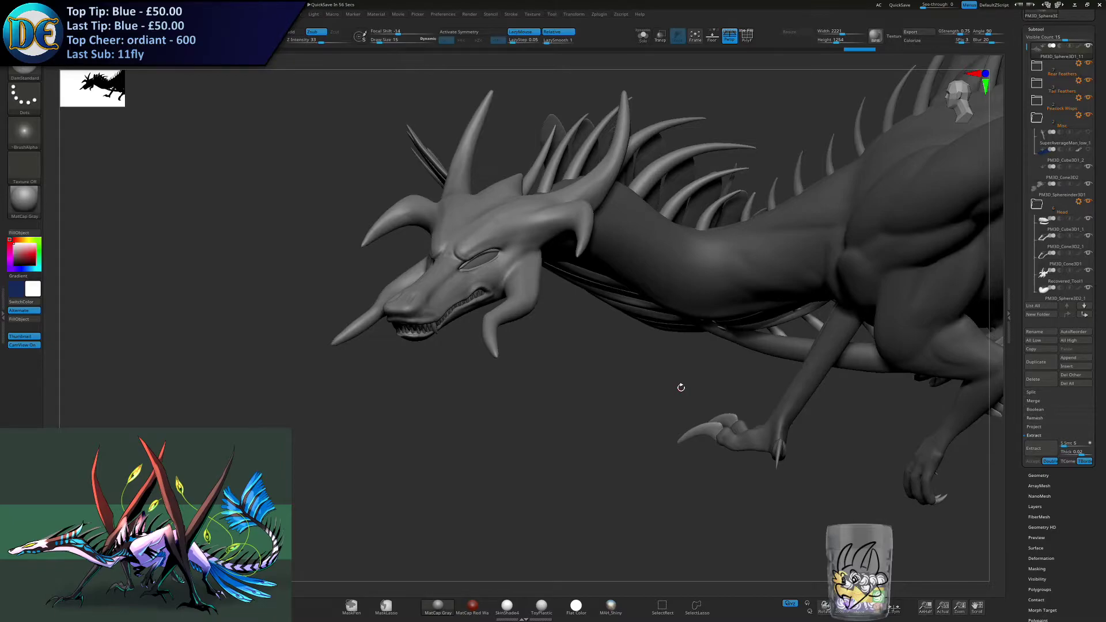
- Switch to the Move brush and frame the complete dragon with its fitted head
drag(529, 387, 480, 349)
key(space)
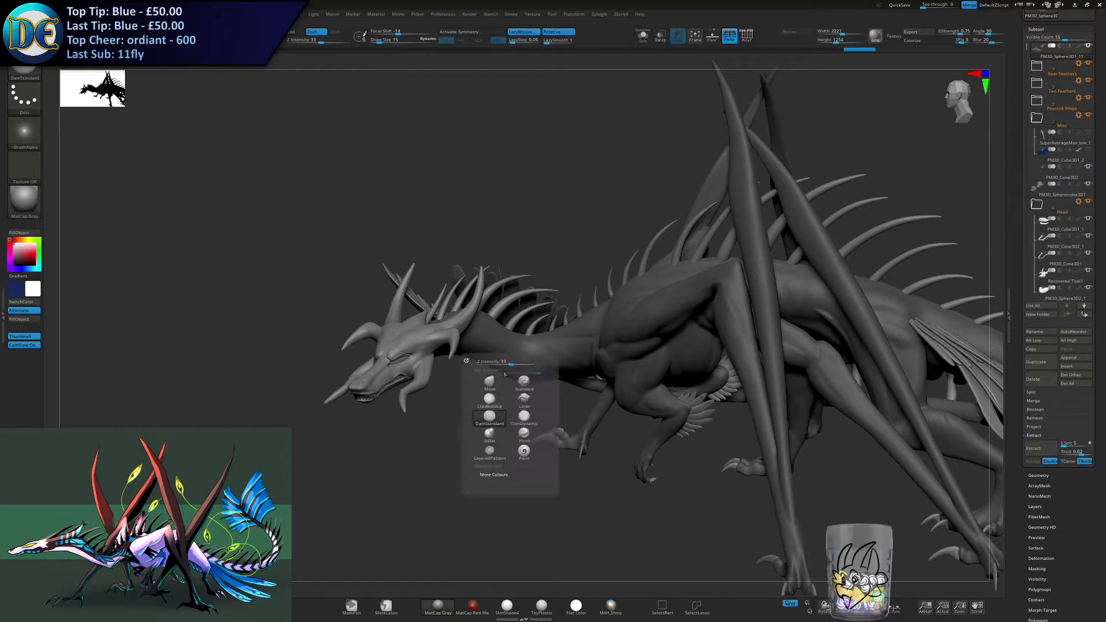
click(490, 381)
alt+drag(583, 478, 477, 376)
key(f)
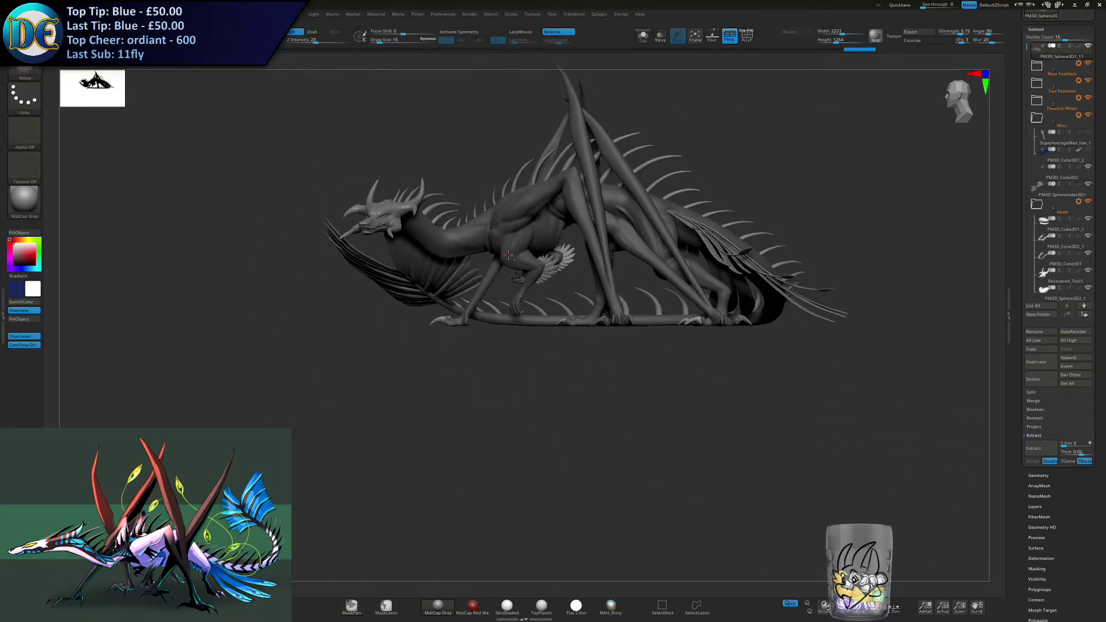
- Save the project as Shriek.zpr in the Shriek Oct2020 folder, replacing the existing file
ctrl+drag(469, 392, 473, 370)
right_drag(476, 320, 444, 342)
mouse_move(444, 342)
ctrl+right_down()
mouse_move(368, 374)
mouse_move(616, 385)
mouse_move(581, 386)
ctrl+right_up()
ctrl+right_drag(582, 386, 543, 427)
key(ctrl+s)
key(Return)
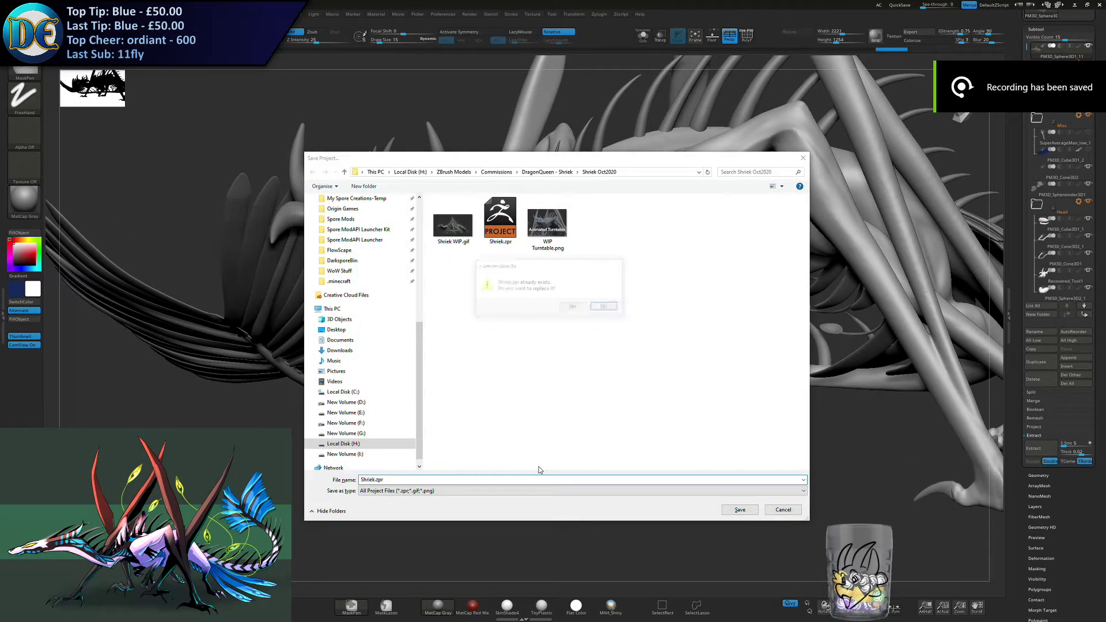
key(y)
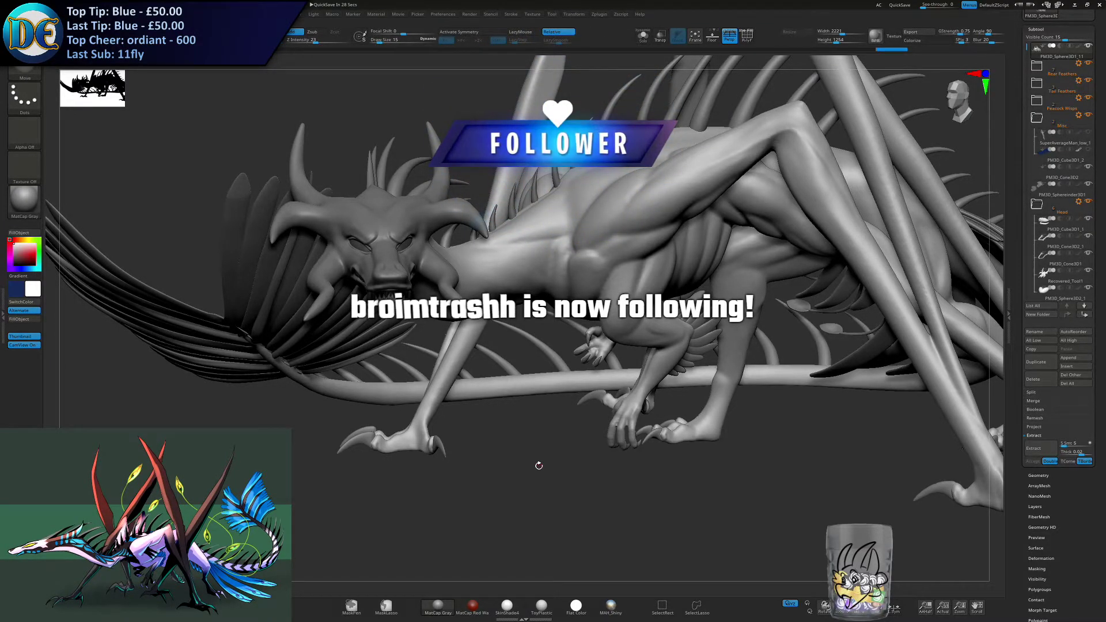
- Inspect the assembled dragon from the front, side and rear with its detailed head in place
alt+drag(491, 444, 450, 415)
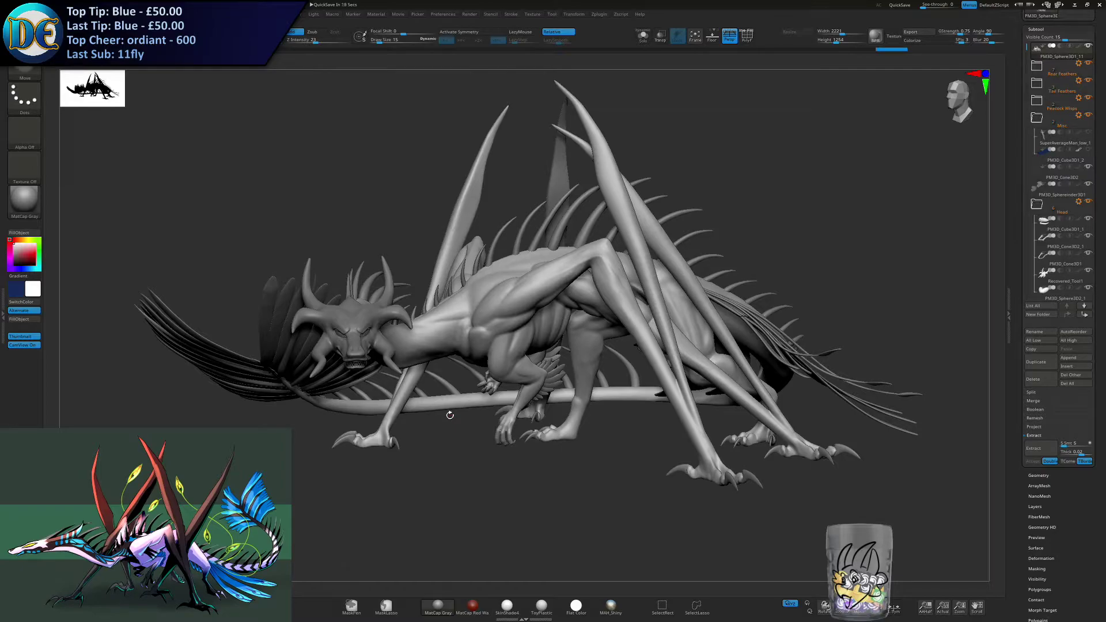
mouse_move(425, 401)
mouse_down()
mouse_move(471, 407)
mouse_move(441, 437)
mouse_up()
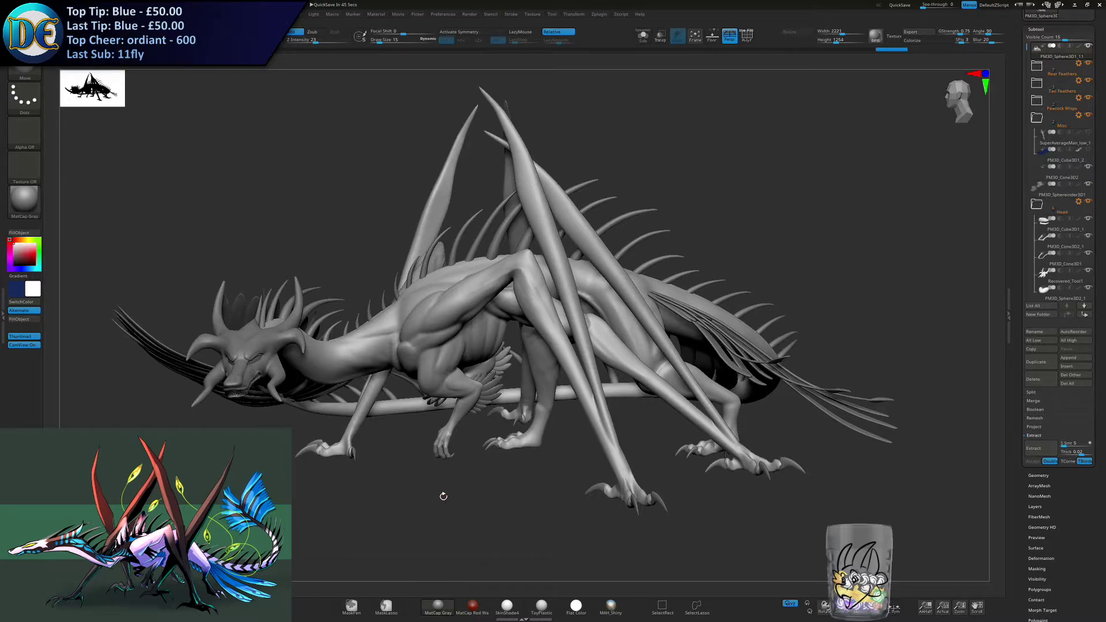
drag(451, 403, 499, 410)
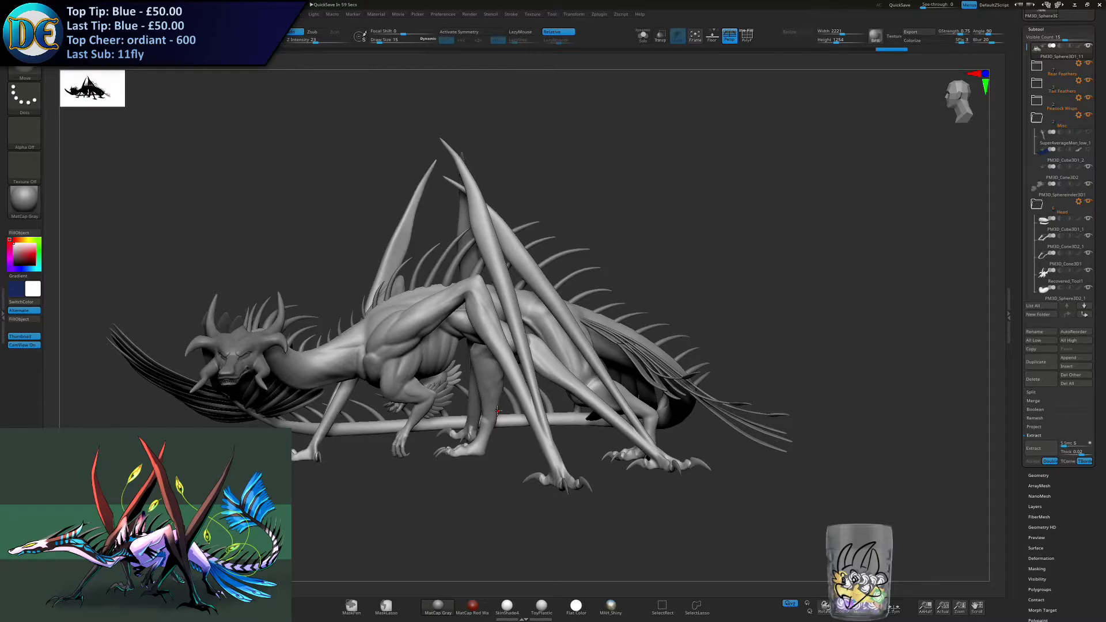
mouse_move(465, 474)
mouse_down()
mouse_move(482, 449)
mouse_move(467, 406)
mouse_move(465, 460)
mouse_move(489, 406)
mouse_move(468, 460)
mouse_move(542, 454)
mouse_move(498, 447)
mouse_move(500, 485)
mouse_move(538, 455)
mouse_move(590, 478)
mouse_move(424, 398)
mouse_up()
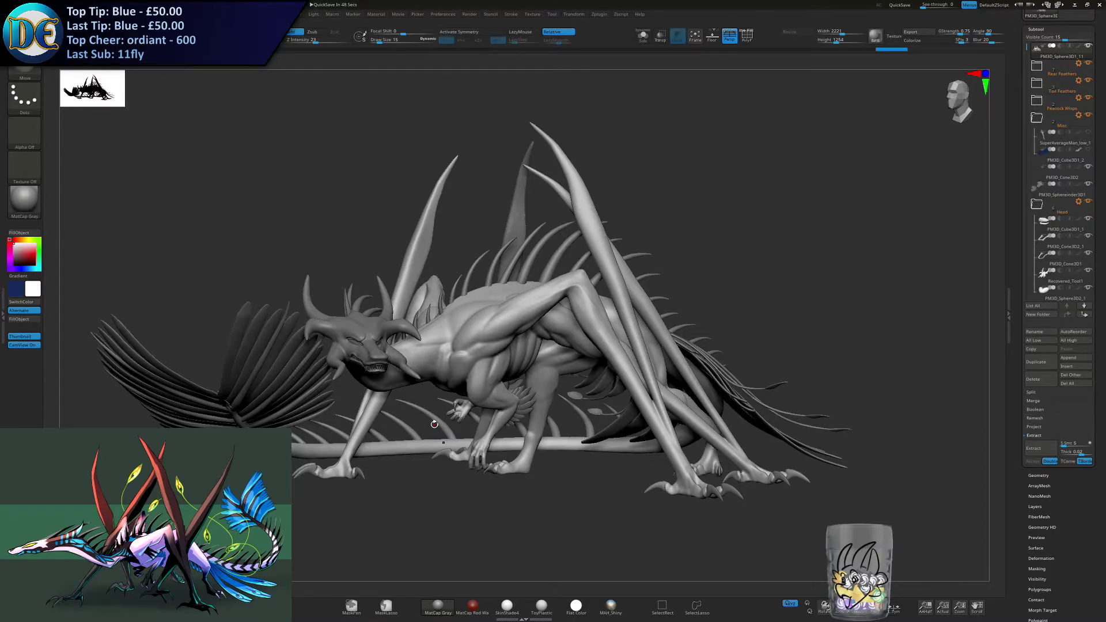
drag(417, 425, 393, 438)
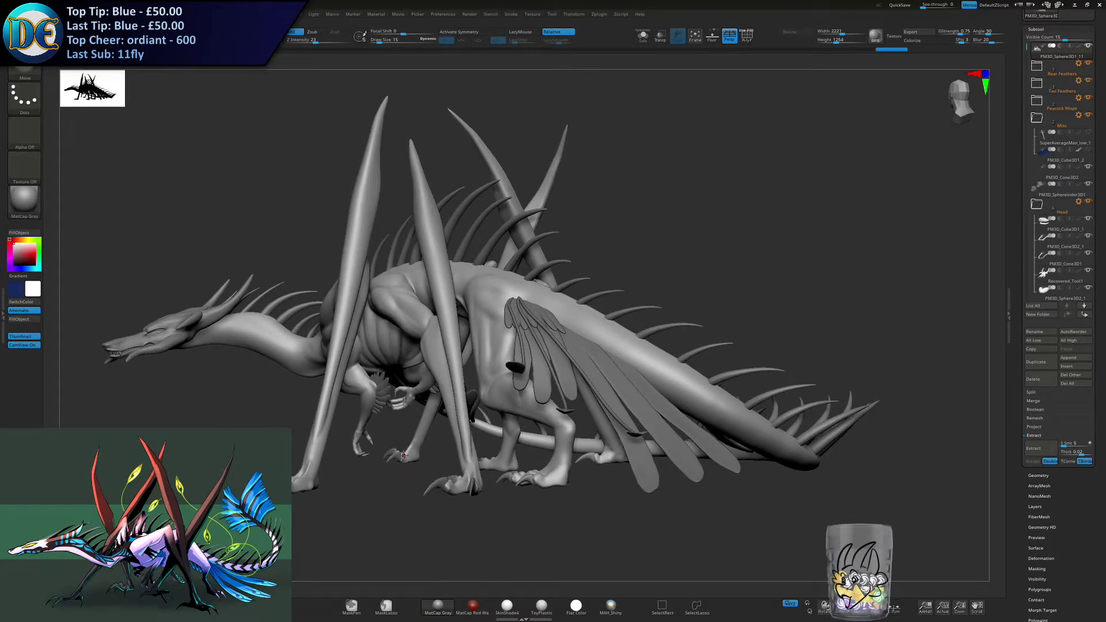
drag(407, 456, 437, 455)
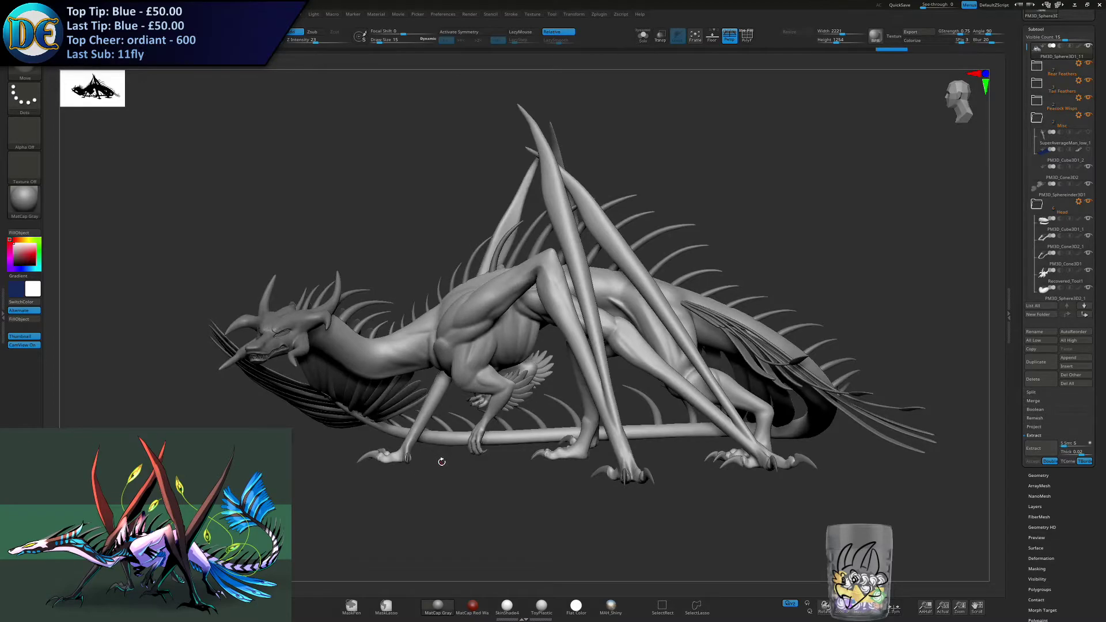
drag(430, 446, 409, 446)
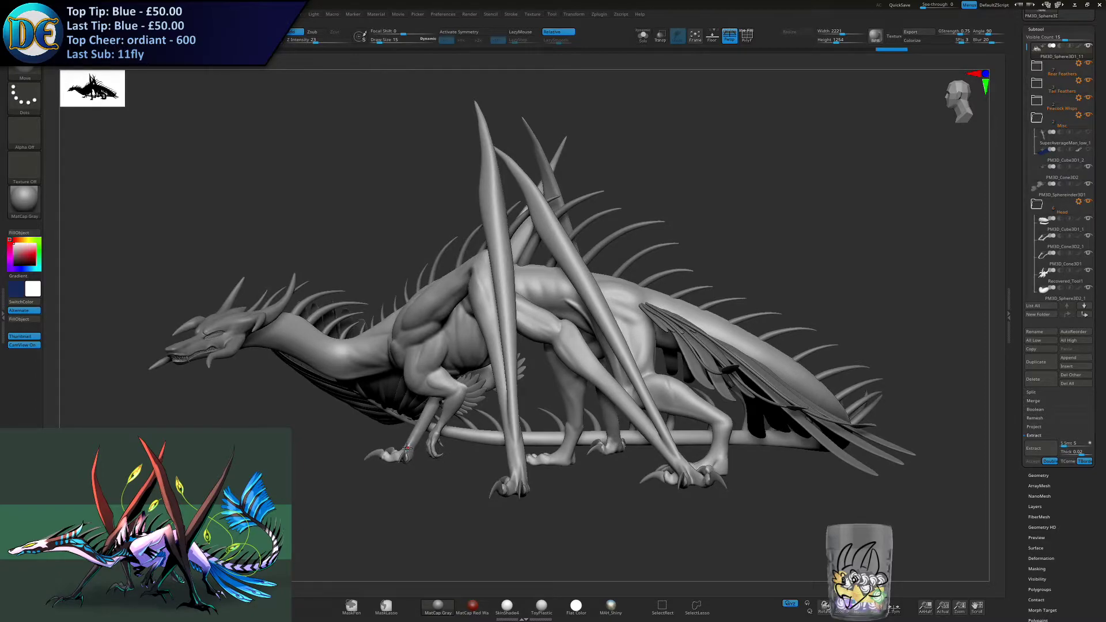
- Import all the alpha images from the ALPHAS Scales folder in ZBrush Resources
click(56, 14)
click(39, 28)
scroll(392, 341, up, 7)
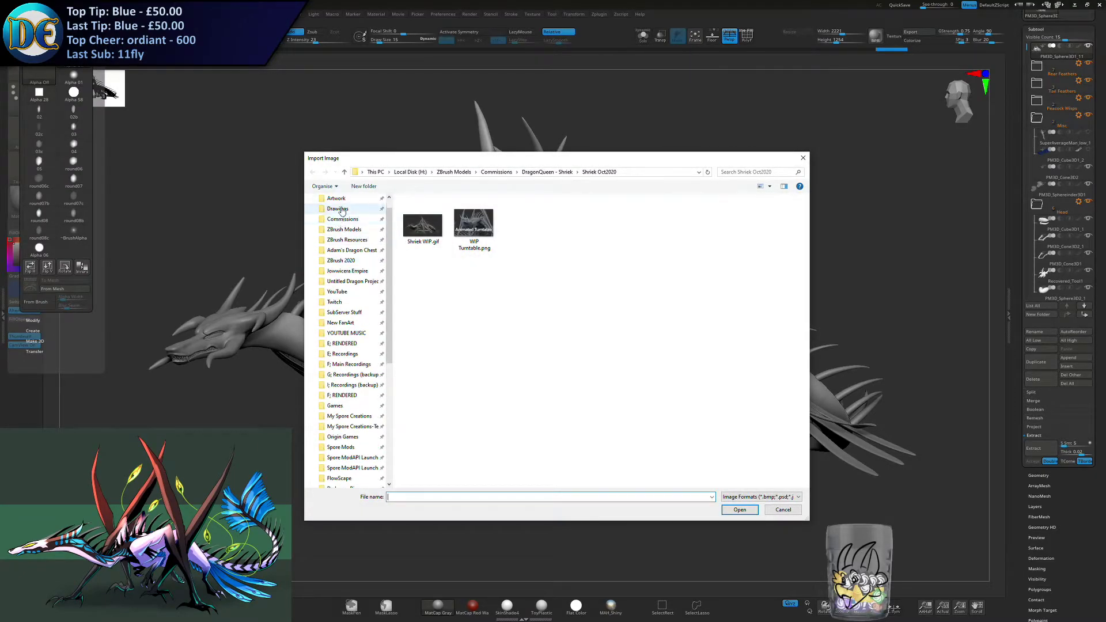
click(347, 240)
double_click(435, 211)
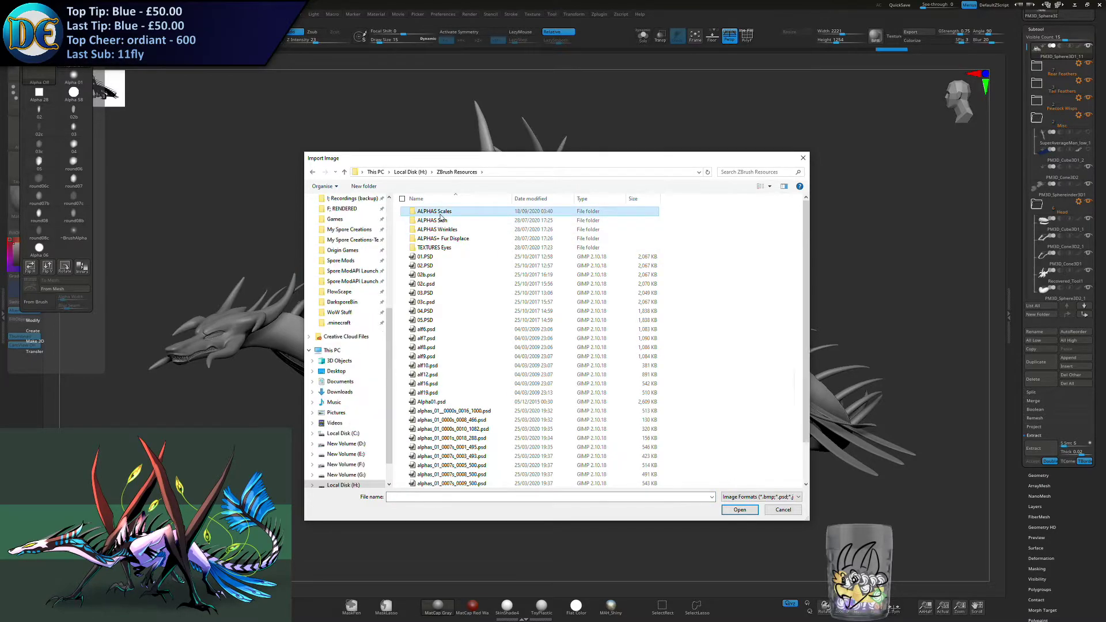
click(470, 311)
key(ctrl+a)
key(Return)
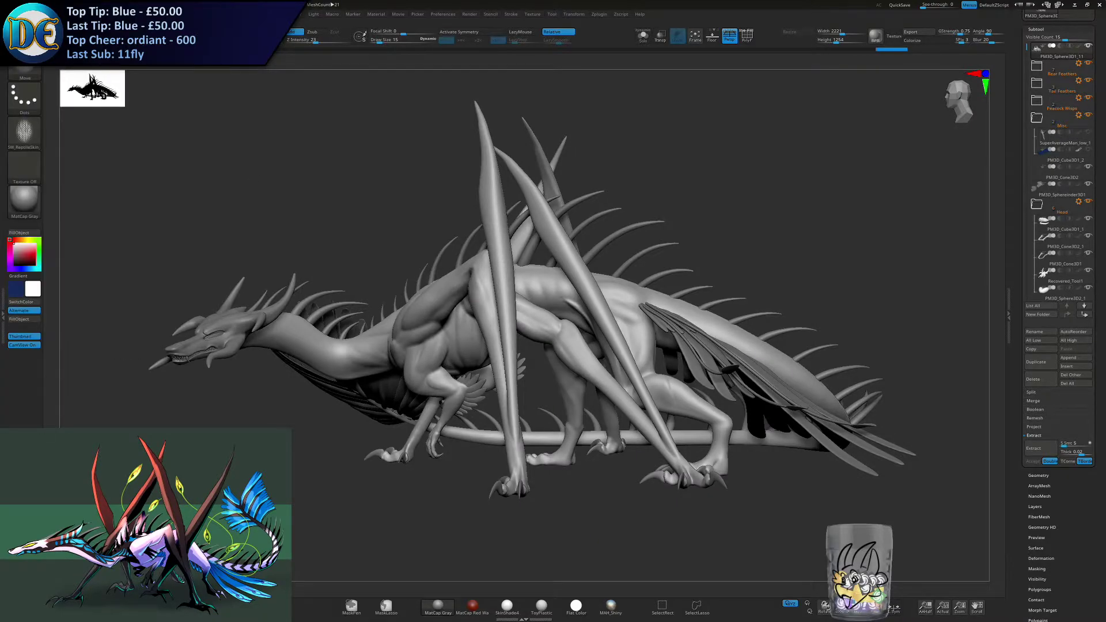
- Import all the loose alpha images, 01.PSD through weave02.psd, from the ZBrush Resources folder
click(42, 14)
click(38, 27)
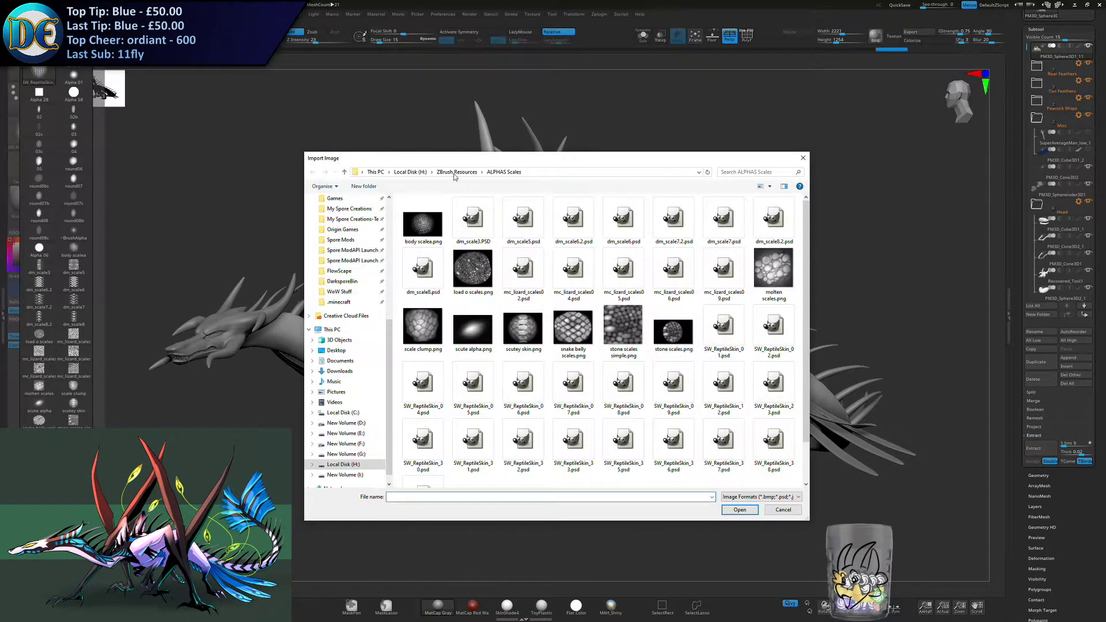
click(456, 172)
click(424, 244)
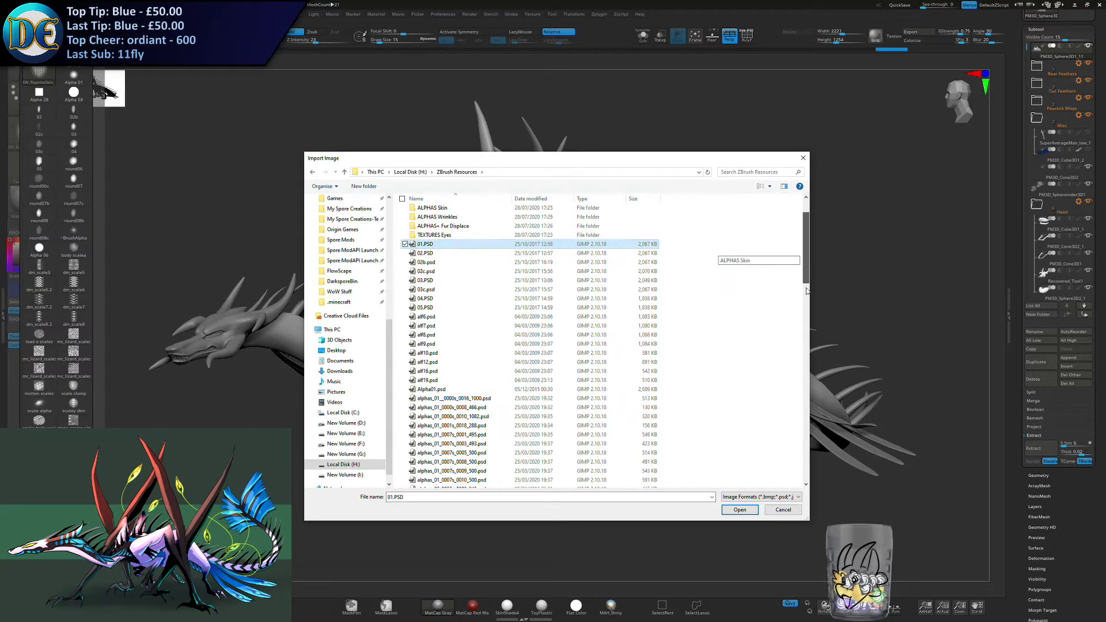
drag(805, 275, 805, 475)
shift+click(600, 482)
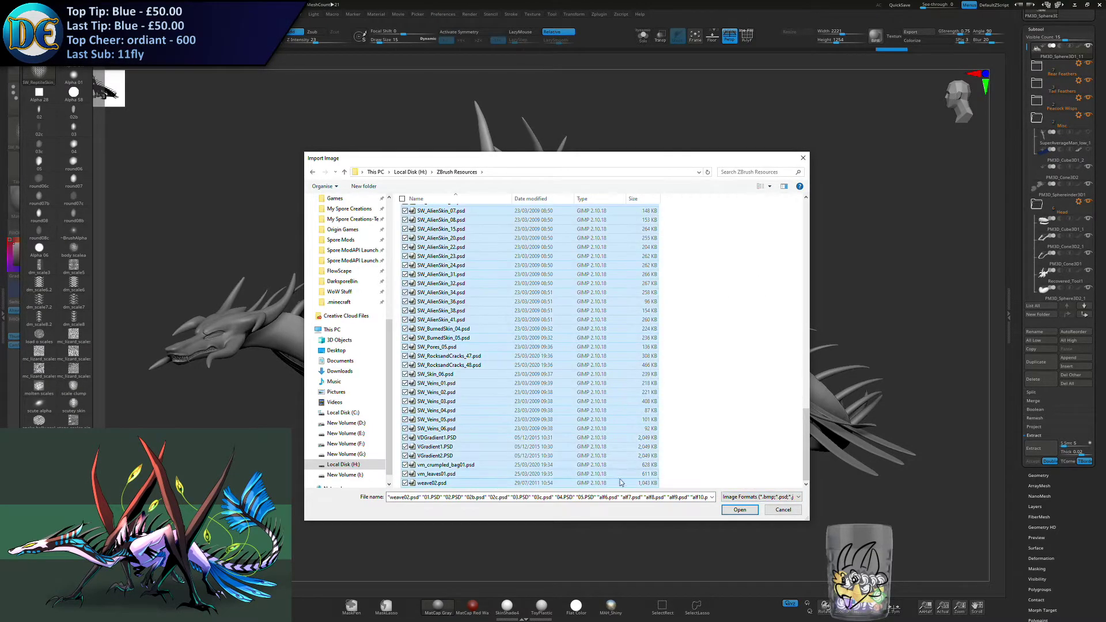
click(739, 510)
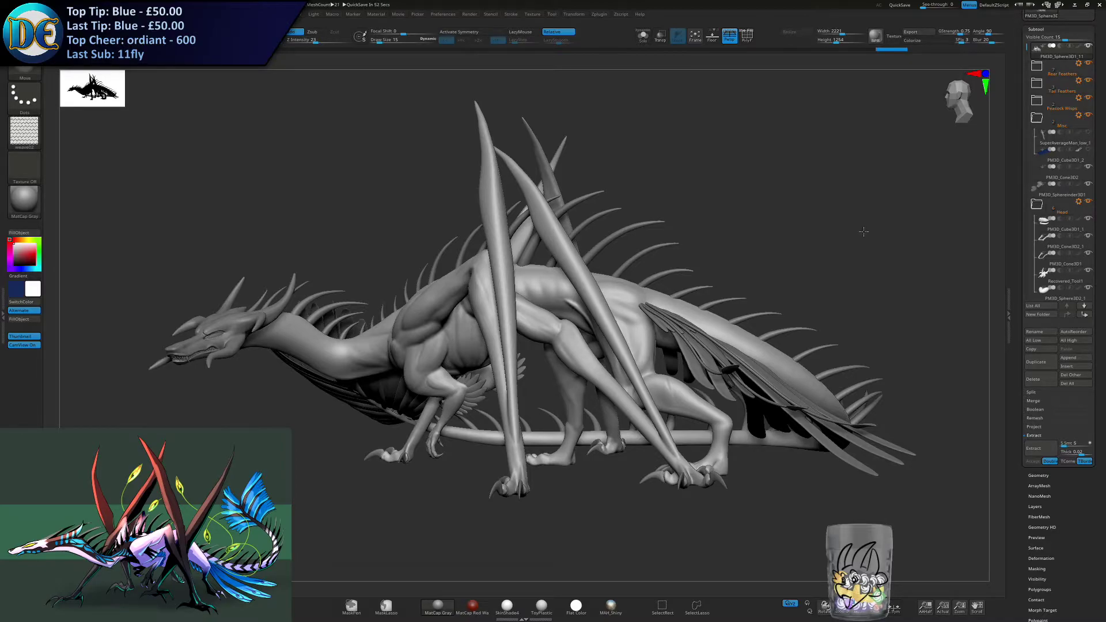
- Switch to the Standard brush and assign it the snake belly scales alpha
drag(330, 394, 398, 390)
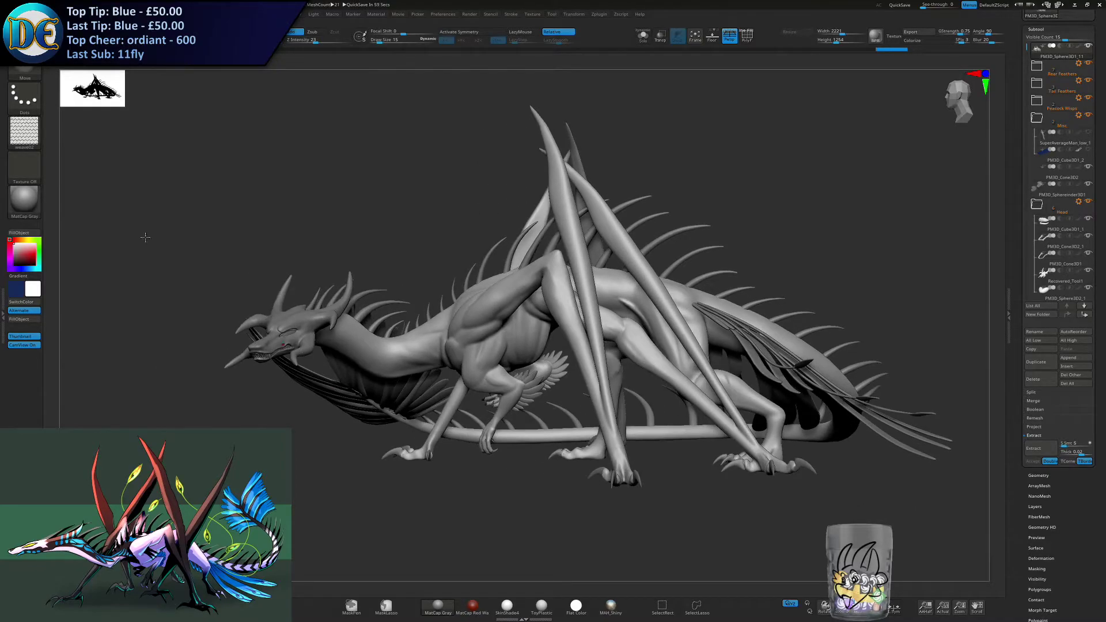
right_click(172, 311)
click(182, 333)
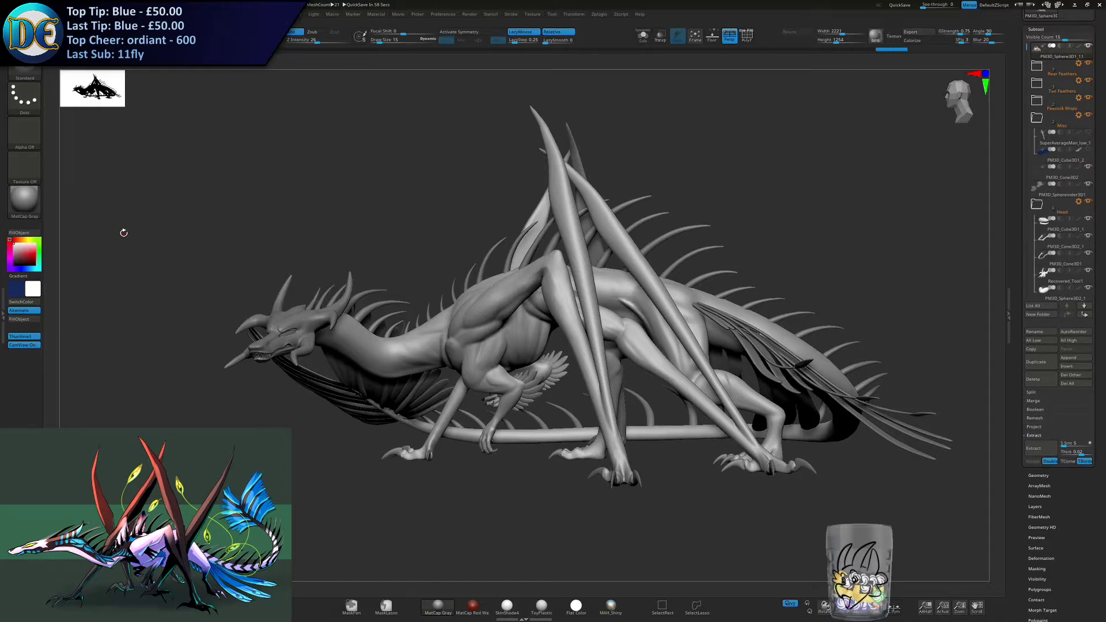
click(24, 166)
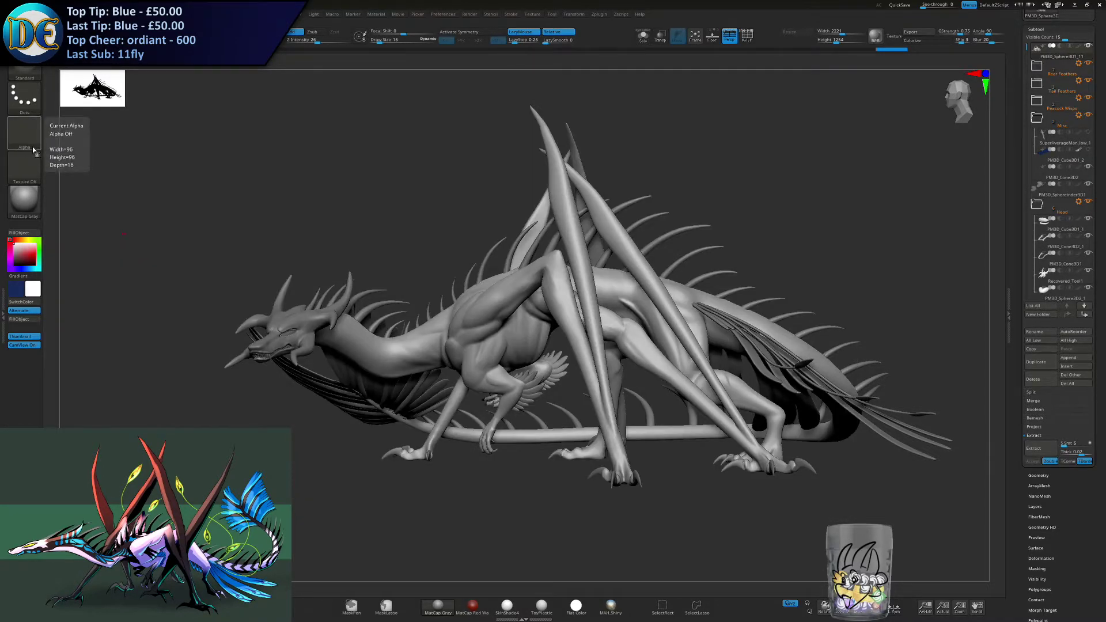
click(23, 140)
click(25, 133)
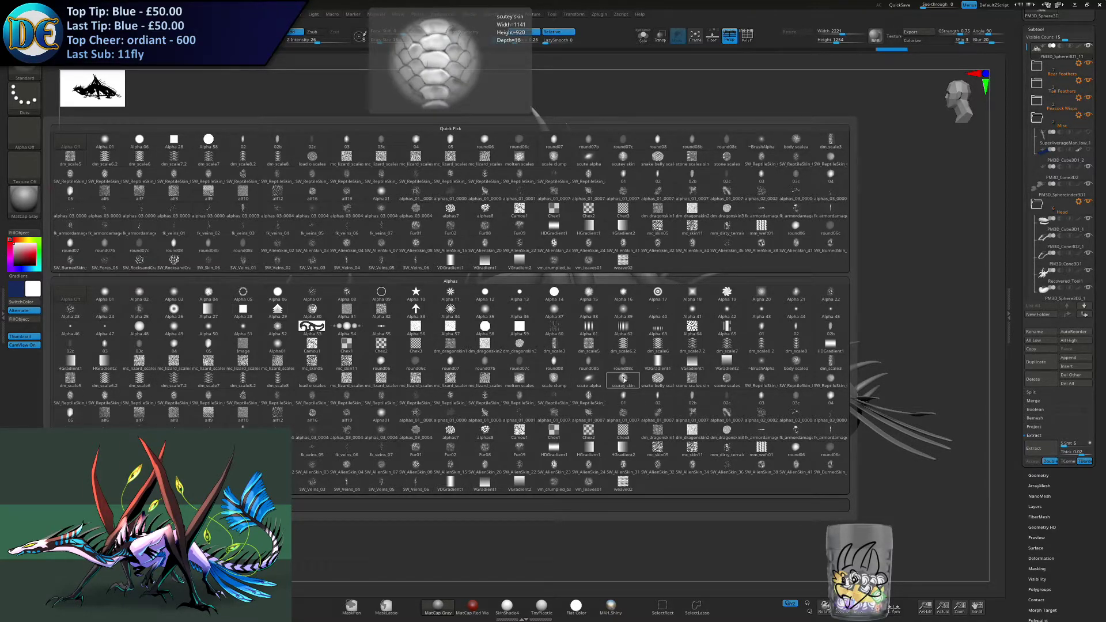
click(656, 385)
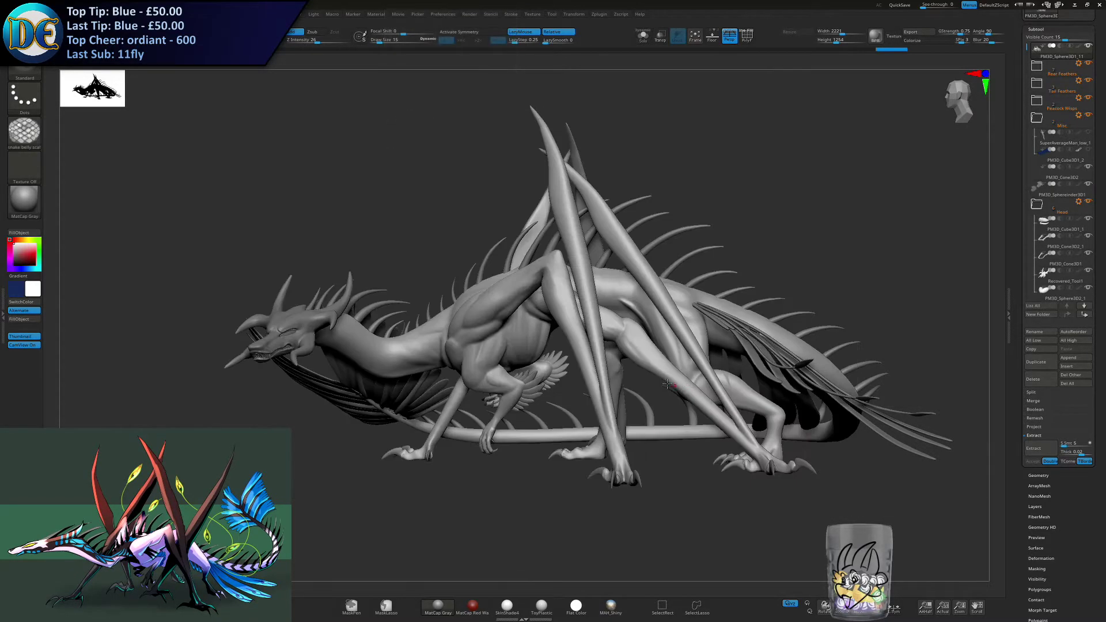
- Try scale-alpha strokes on the dragon's shoulder, undo them and move in on its neck and front body
mouse_move(225, 285)
alt+mouse_down()
mouse_move(334, 253)
mouse_move(473, 302)
alt+mouse_up()
mouse_move(474, 255)
ctrl+right_down()
mouse_move(510, 295)
mouse_move(519, 289)
ctrl+right_up()
mouse_move(506, 282)
mouse_down()
mouse_move(531, 285)
mouse_move(520, 314)
mouse_up()
key(ctrl+z)
key(ctrl+z)
ctrl+right_drag(513, 398, 312, 264)
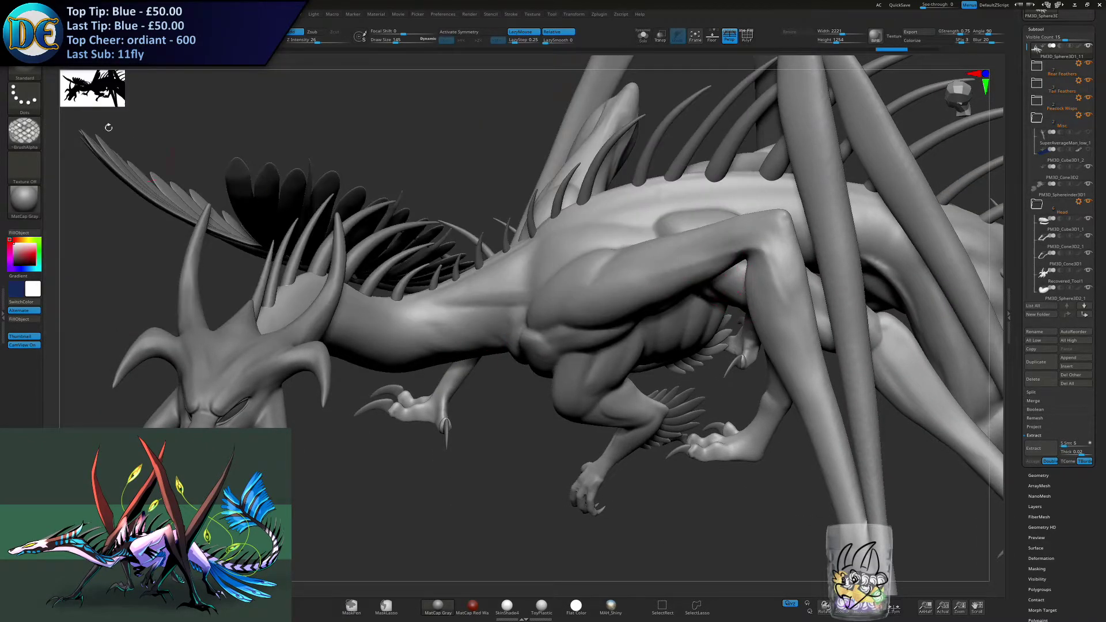
- Switch to the Standard_Layers brush and acknowledge the abnormal termination messages
key(b)
click(563, 282)
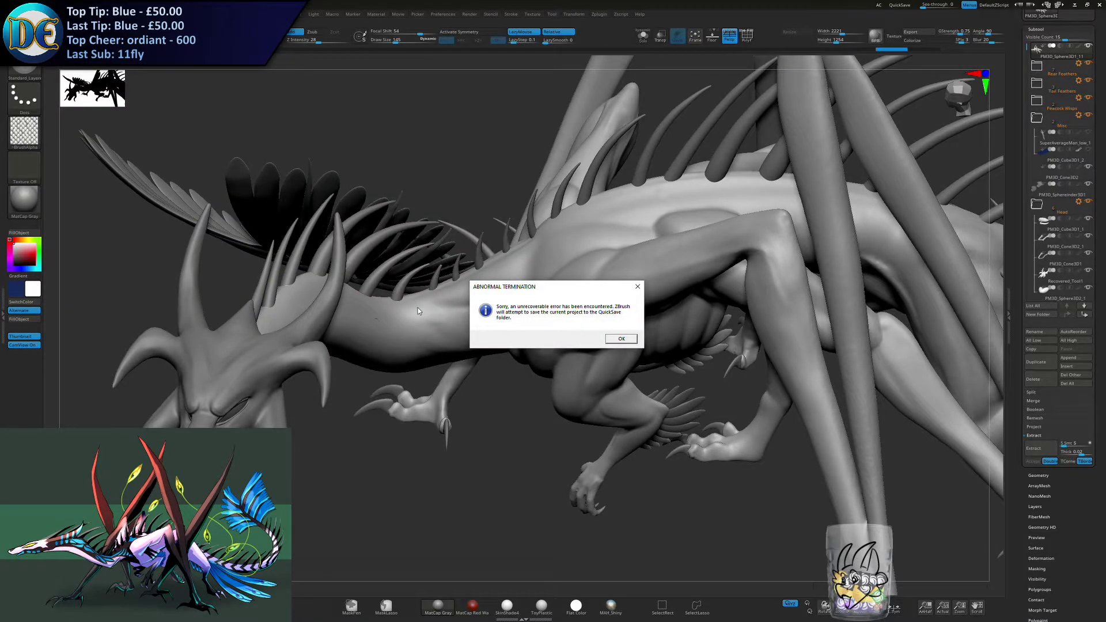
click(621, 339)
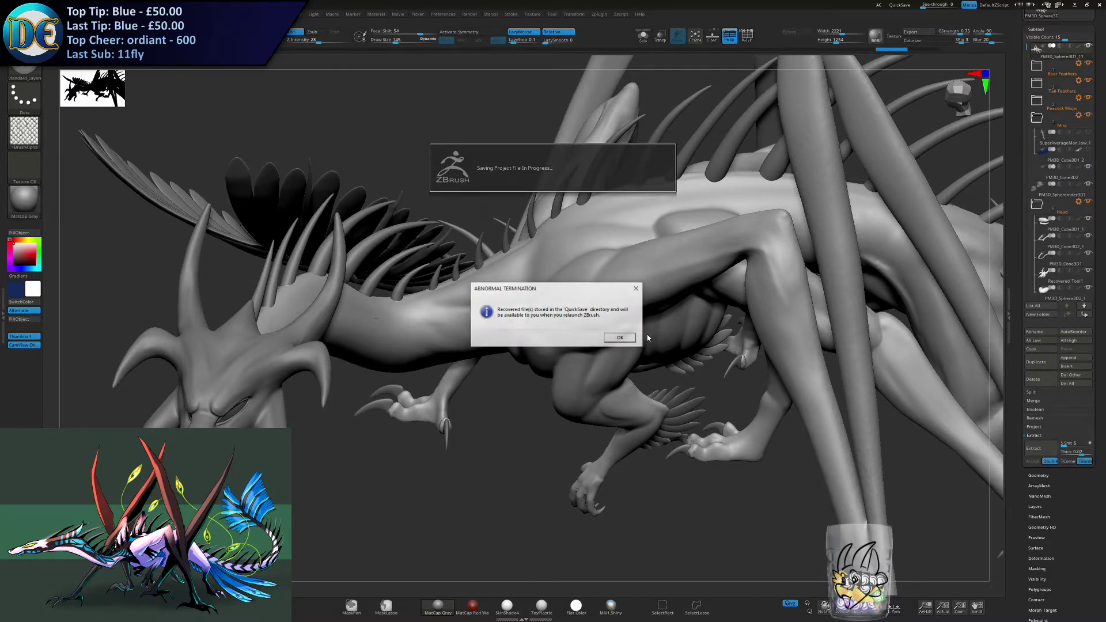
click(611, 340)
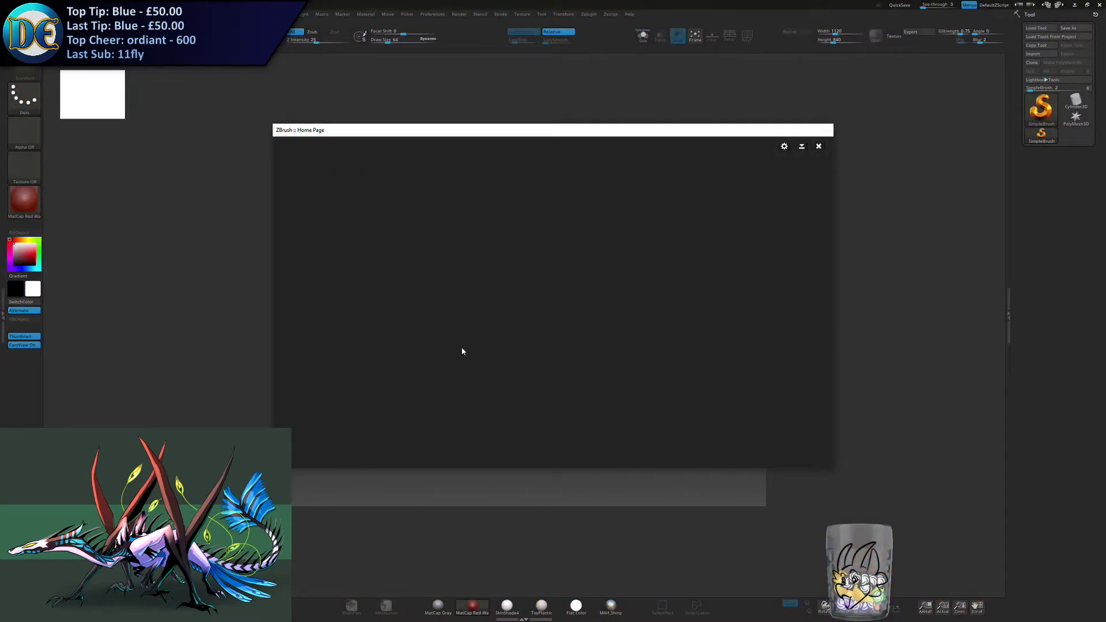
- Dismiss the home page and startup note, open the Shriek project from LightBox and load the Recovered_Tool file
click(818, 147)
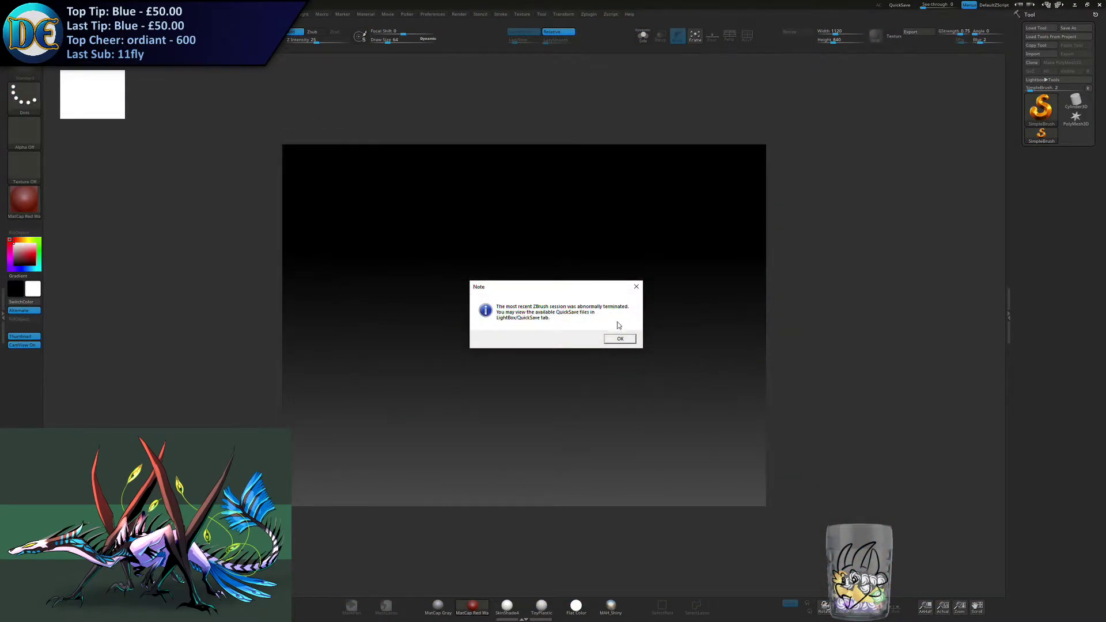
click(617, 340)
click(305, 206)
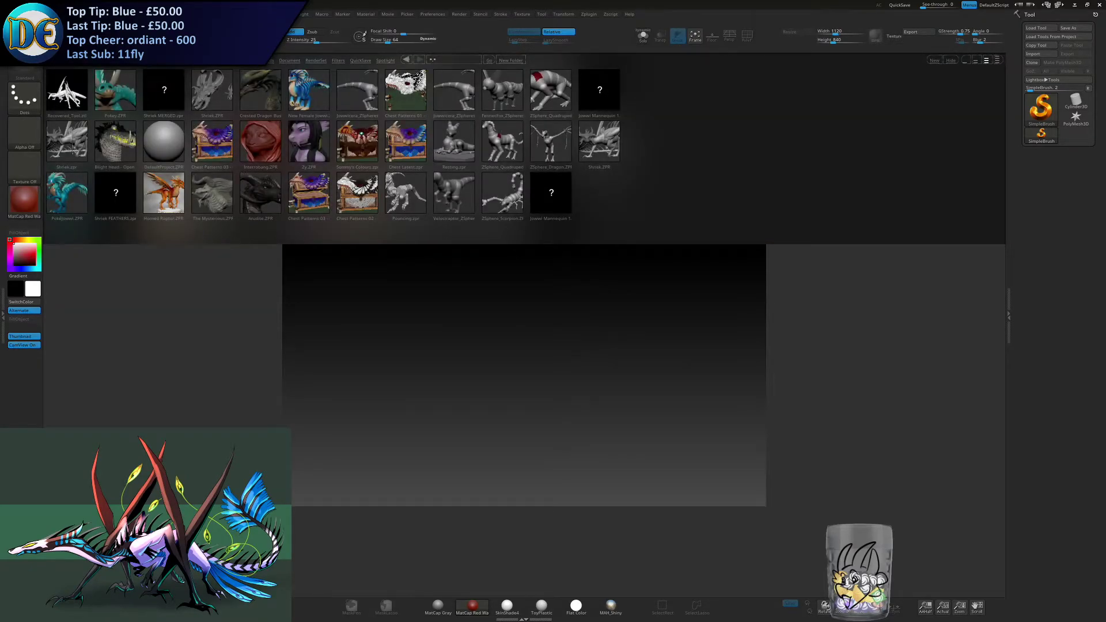
click(72, 148)
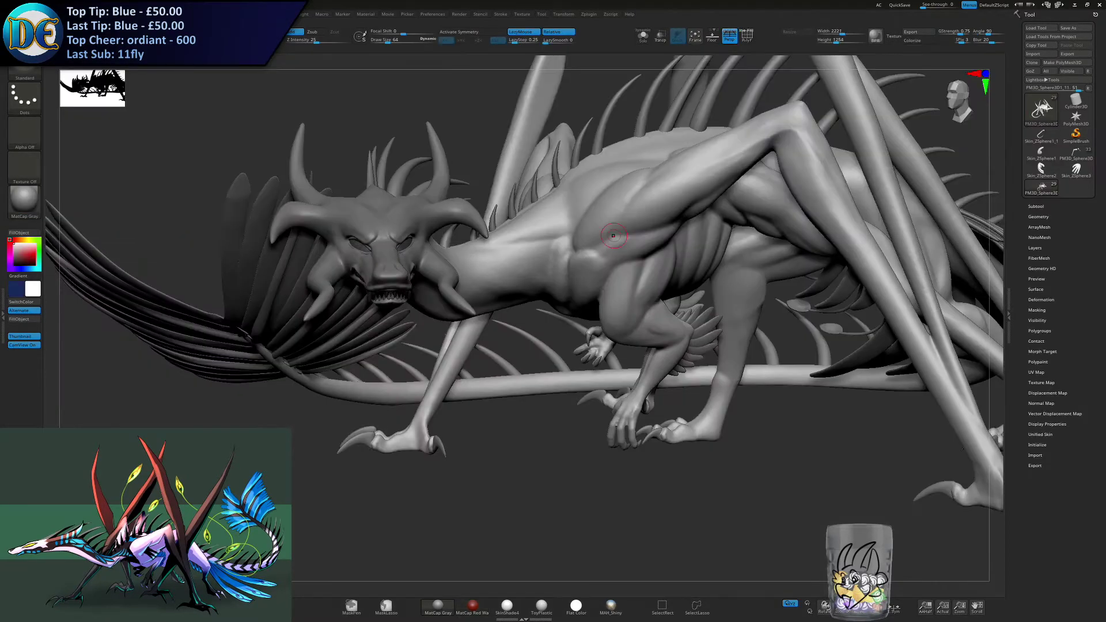
click(99, 36)
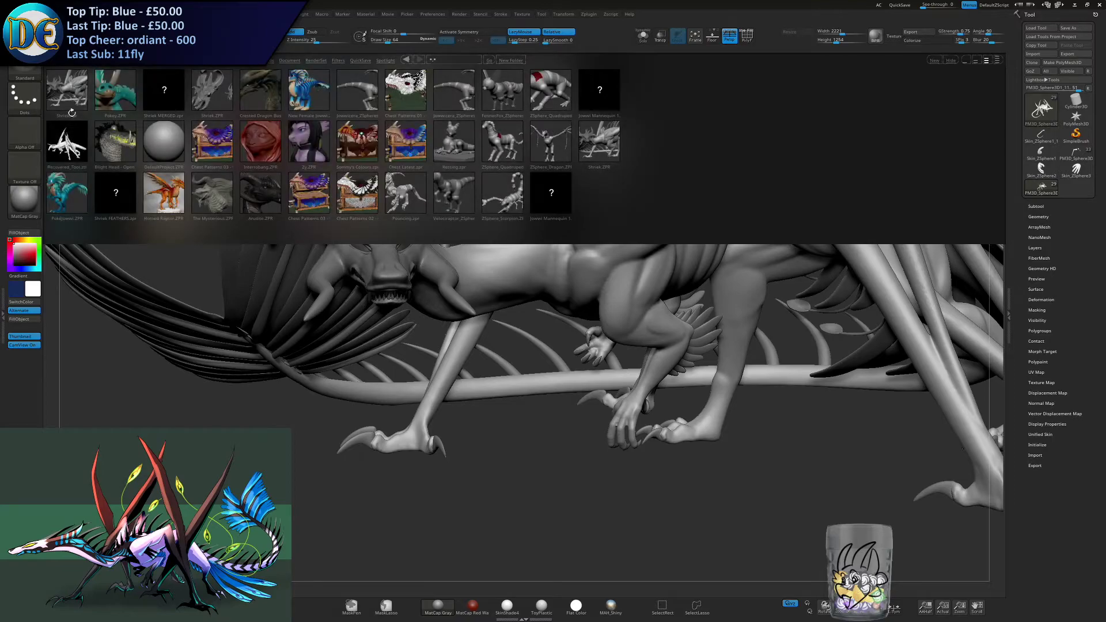
double_click(68, 141)
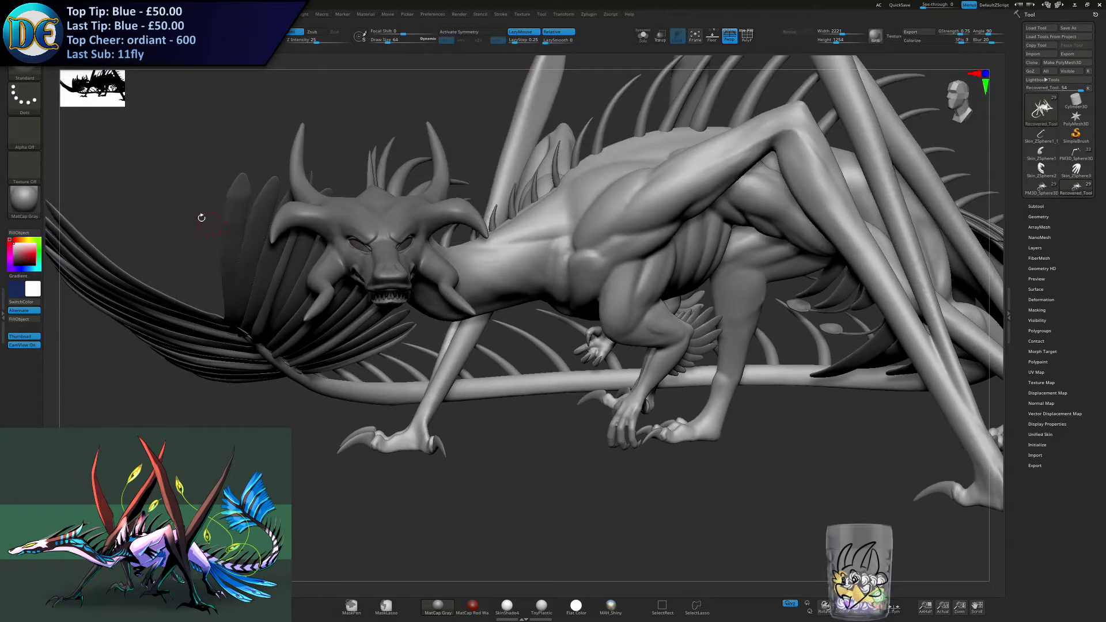
- Import all the alpha images from the ALPHAS Skin folder in ZBrush Resources
click(24, 133)
click(38, 69)
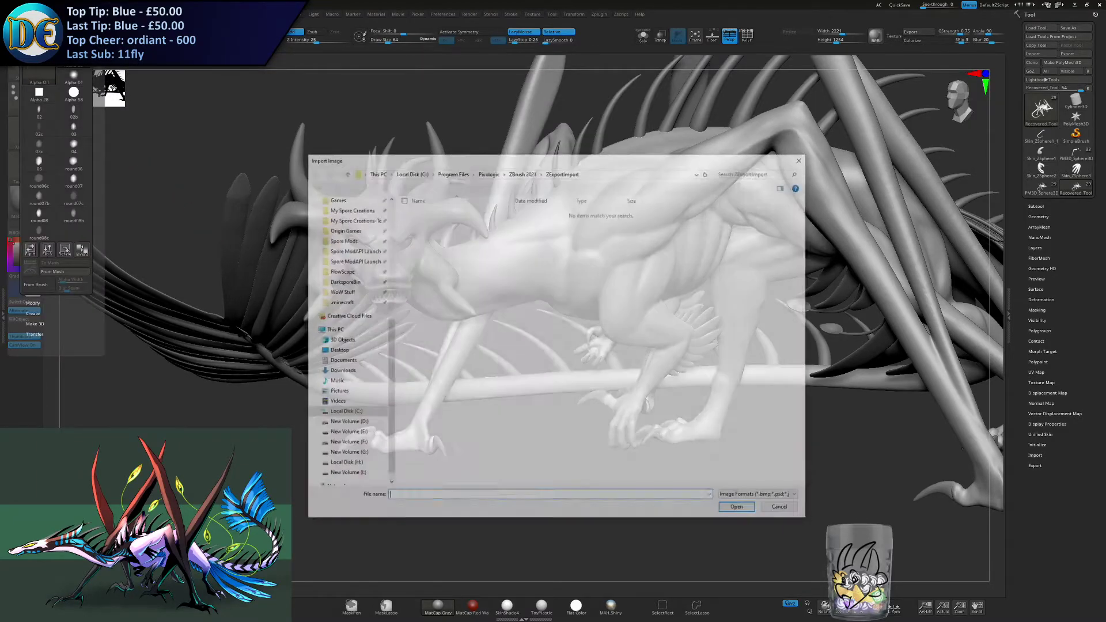
scroll(357, 229, up, 7)
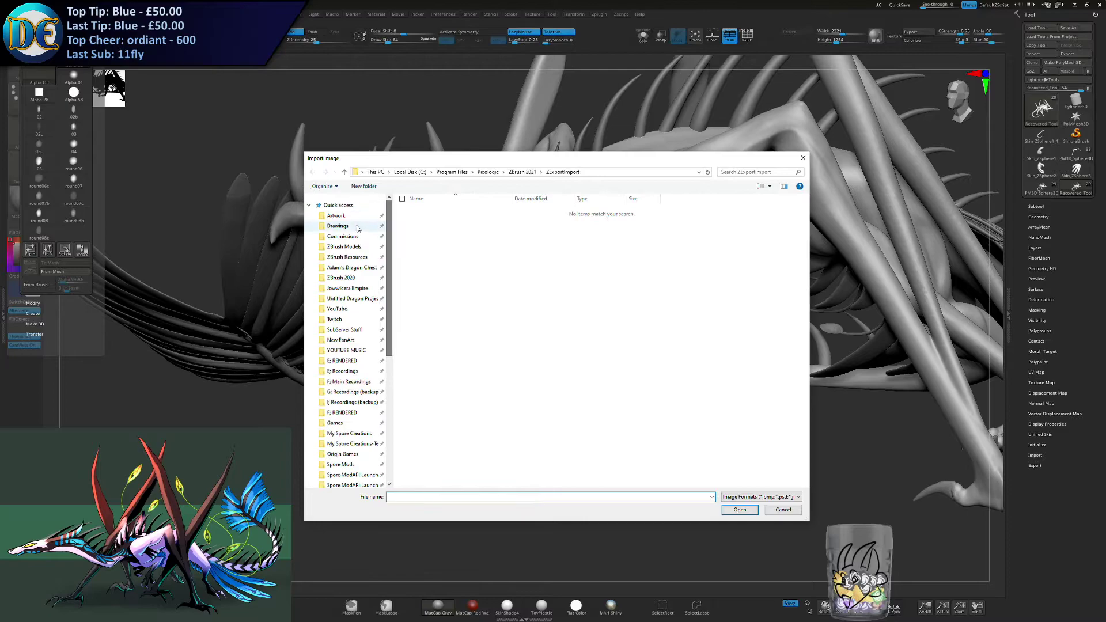
click(358, 259)
click(443, 223)
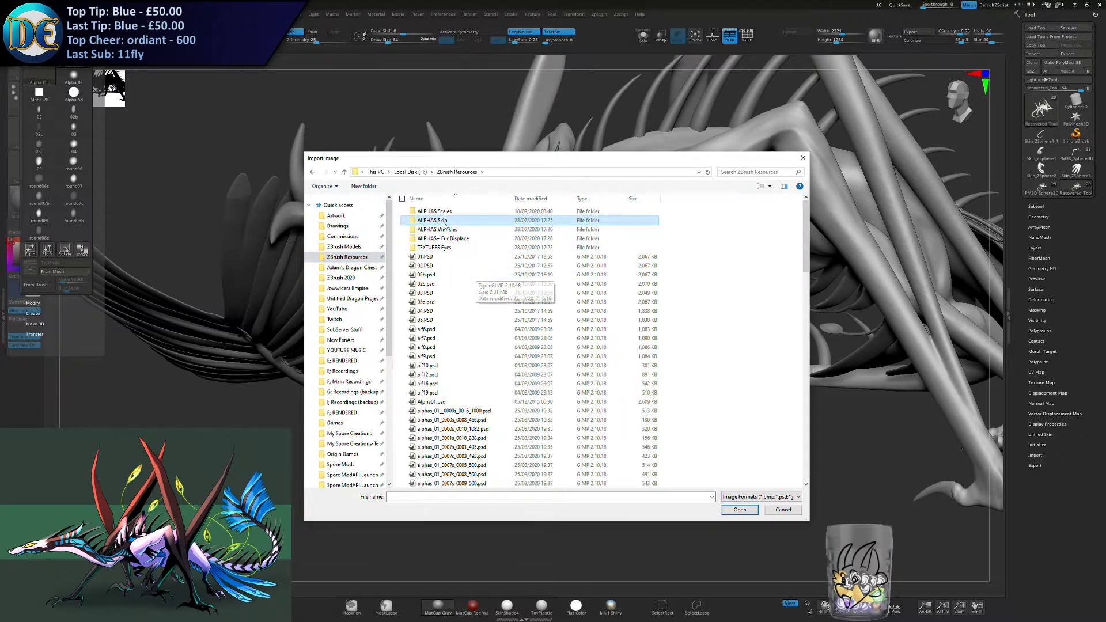
double_click(444, 222)
key(ctrl+a)
click(748, 510)
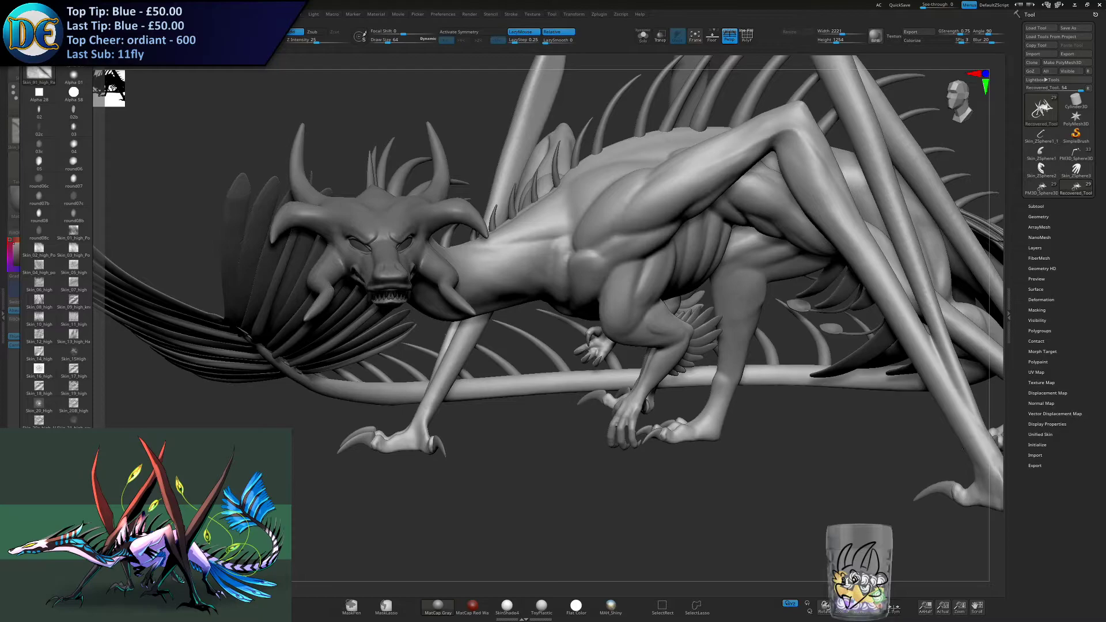
- Import every loose alpha from 01.PSD to weave02.psd in the main ZBrush Resources folder
click(57, 14)
click(38, 30)
click(456, 172)
click(425, 256)
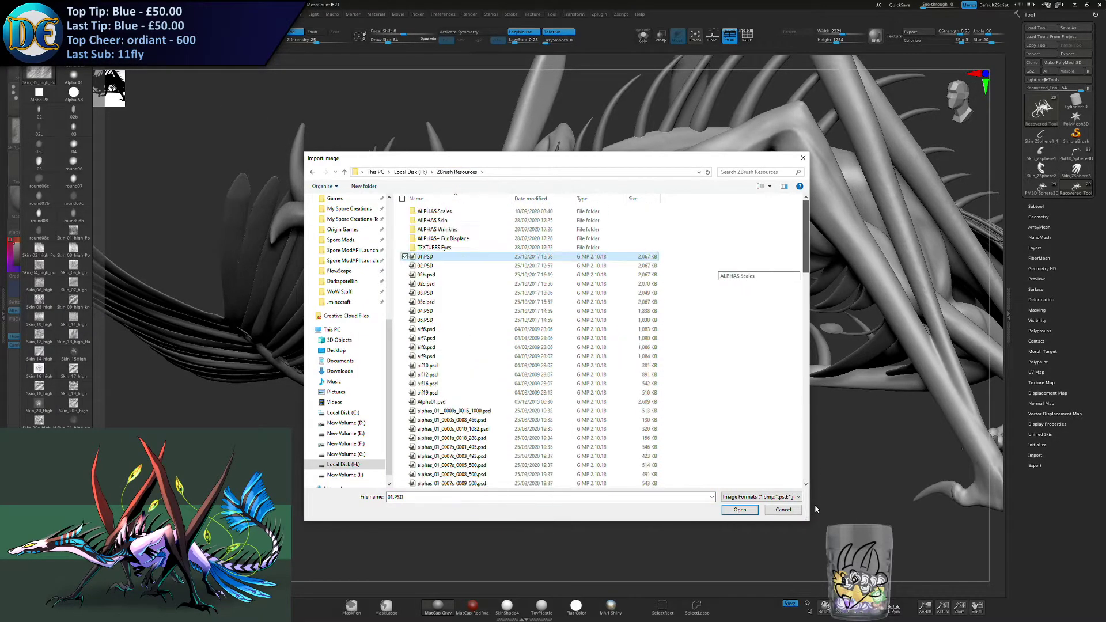
drag(807, 249, 812, 477)
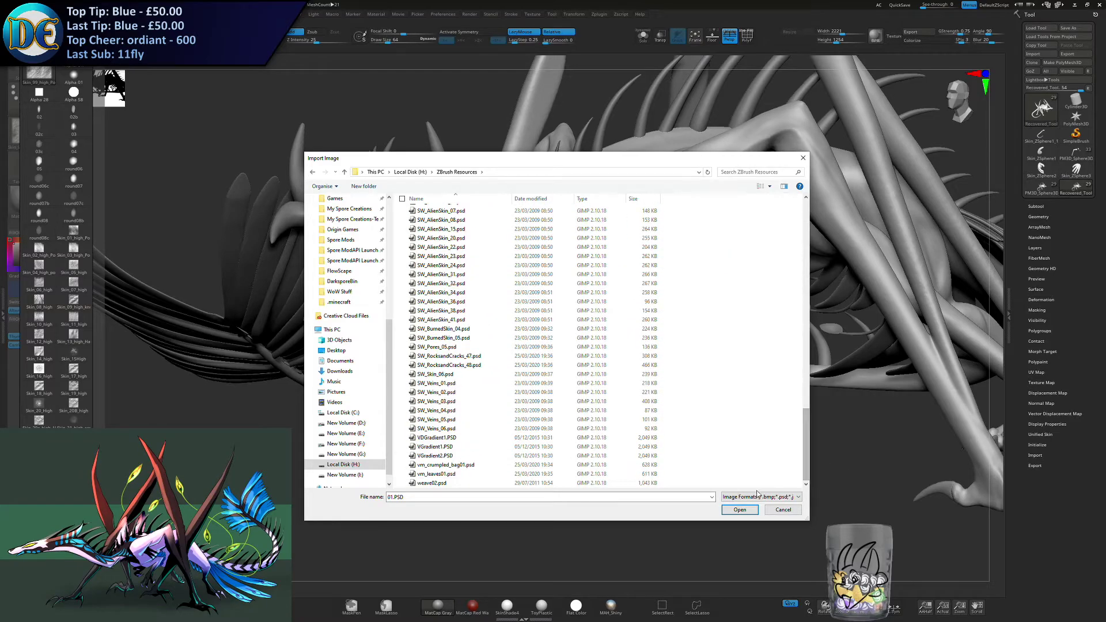
click(436, 483)
scroll(535, 343, up, 10)
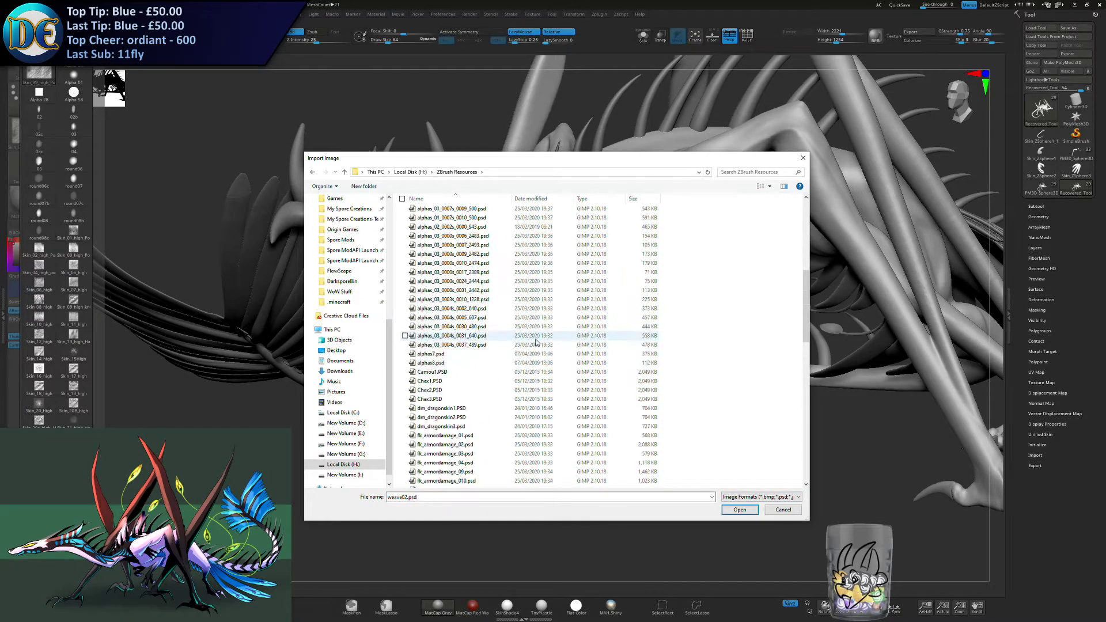
scroll(536, 343, up, 10)
shift+click(425, 256)
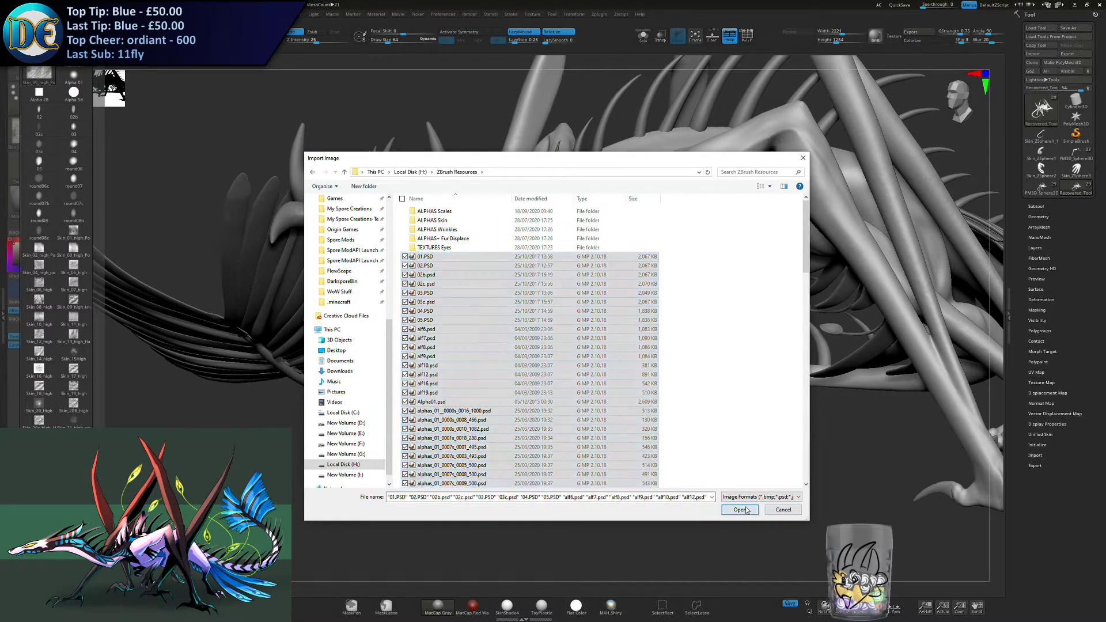
click(740, 510)
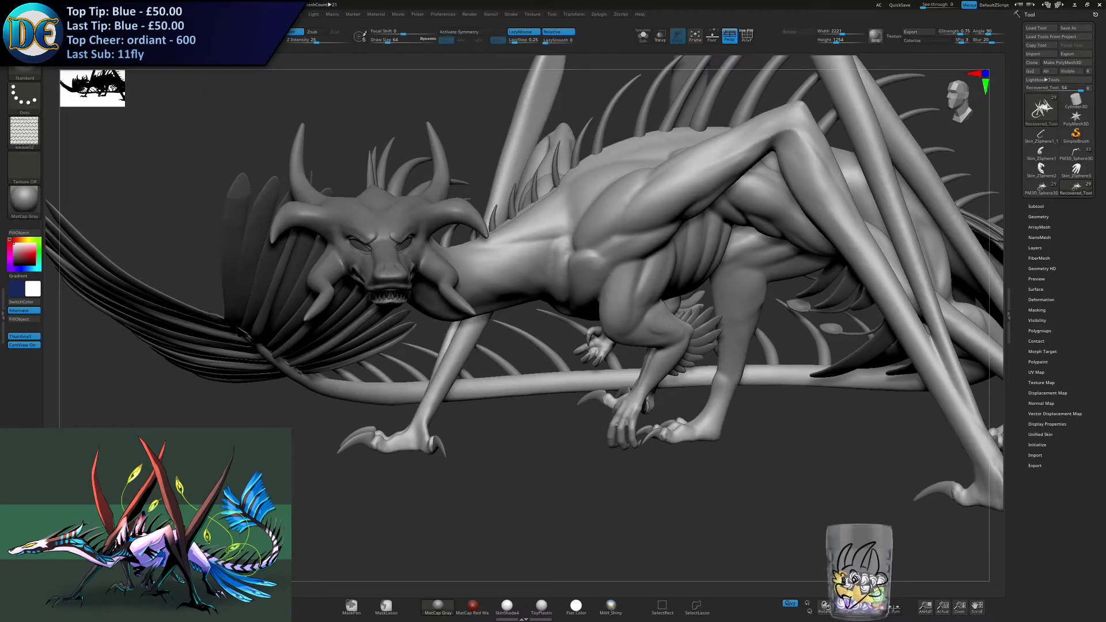
- Select the Standard_Layers sculpting brush with its built-in alpha
click(25, 132)
click(27, 65)
click(26, 69)
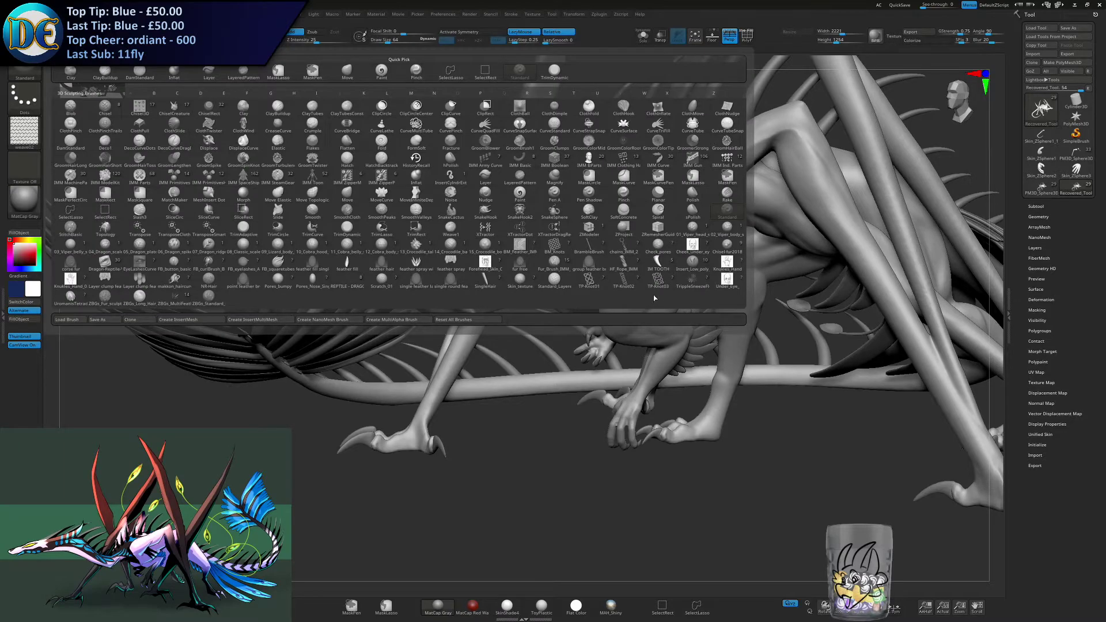
click(554, 278)
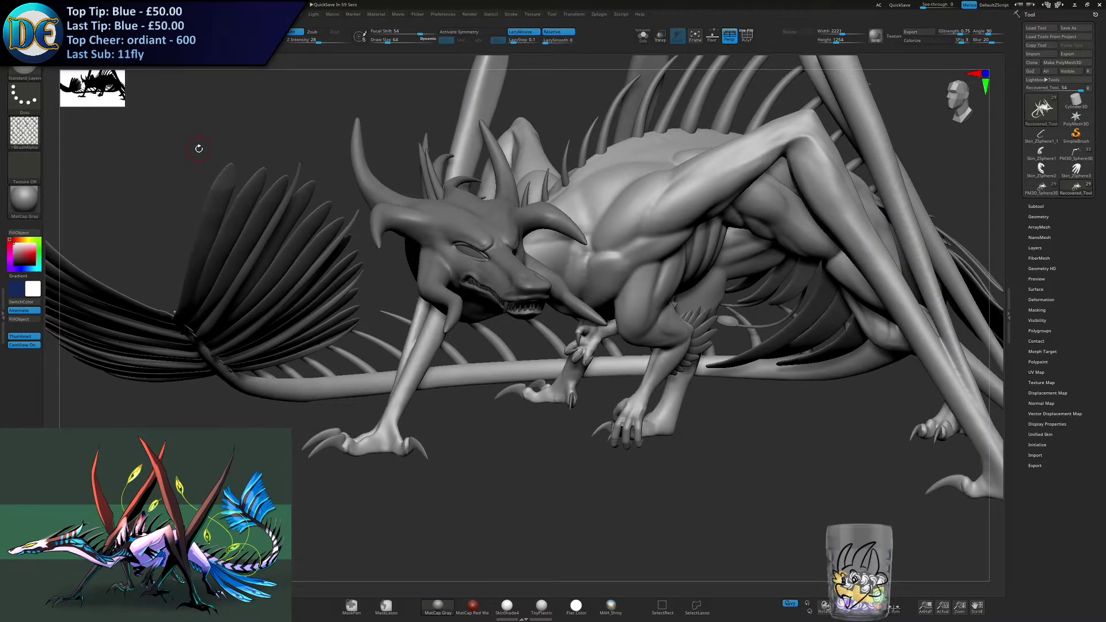
- Enlarge the brush's draw size and inspect the recovered dragon's head, neck and body from the front and side
mouse_move(621, 428)
ctrl+right_down()
mouse_move(566, 470)
mouse_move(557, 504)
ctrl+right_up()
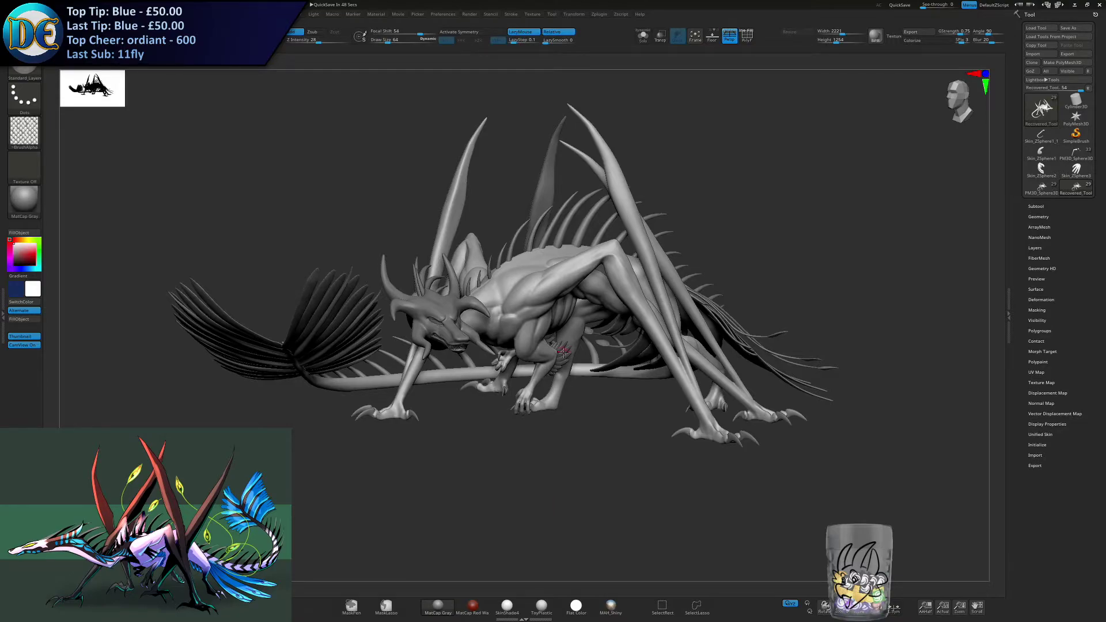
drag(557, 503, 530, 364)
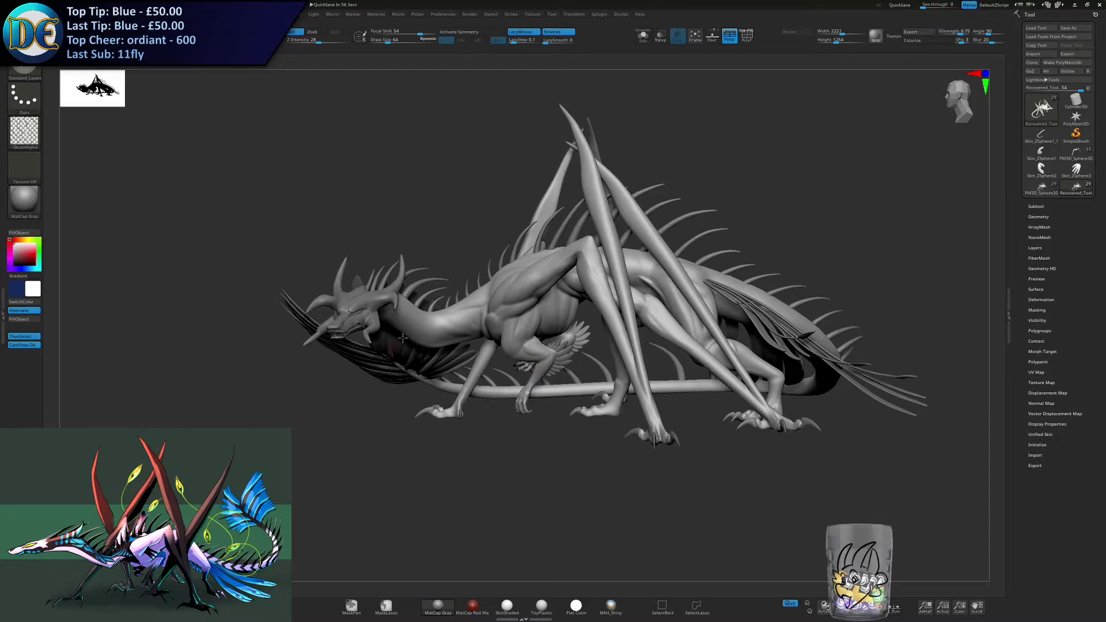
alt+drag(497, 373, 444, 365)
key(s)
mouse_move(445, 365)
ctrl+right_down()
mouse_move(448, 406)
mouse_move(496, 395)
ctrl+right_up()
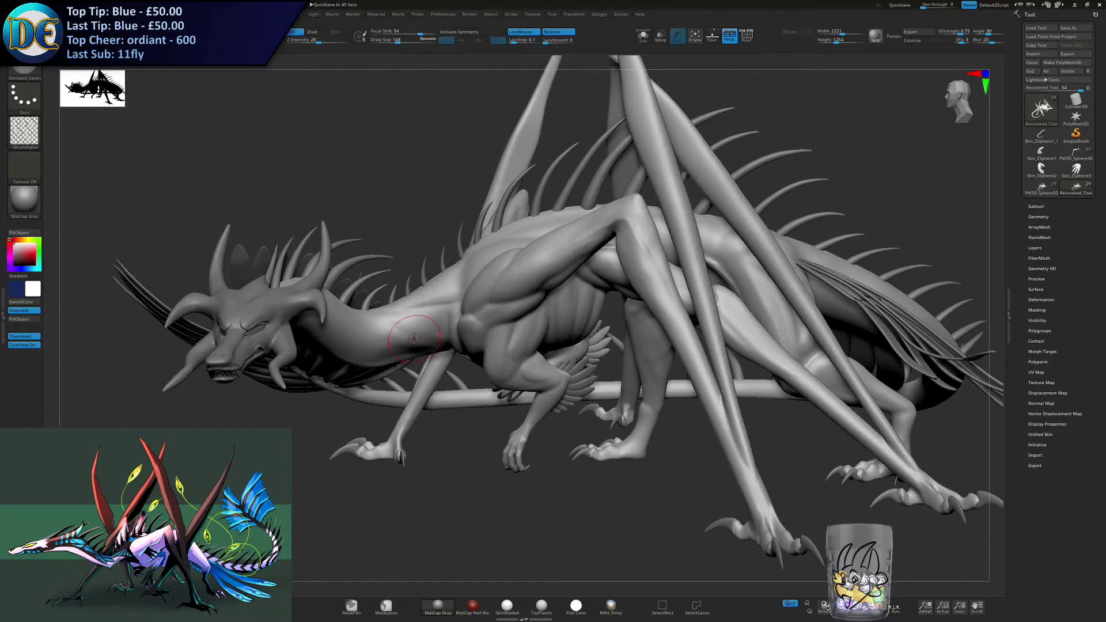
drag(253, 439, 334, 445)
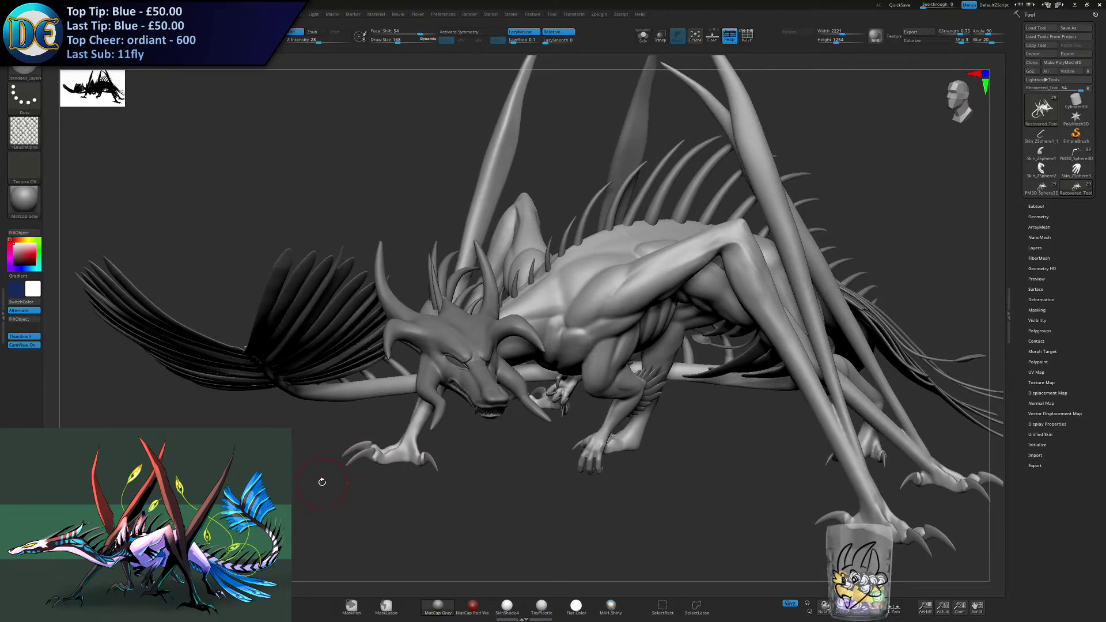
drag(402, 472, 380, 484)
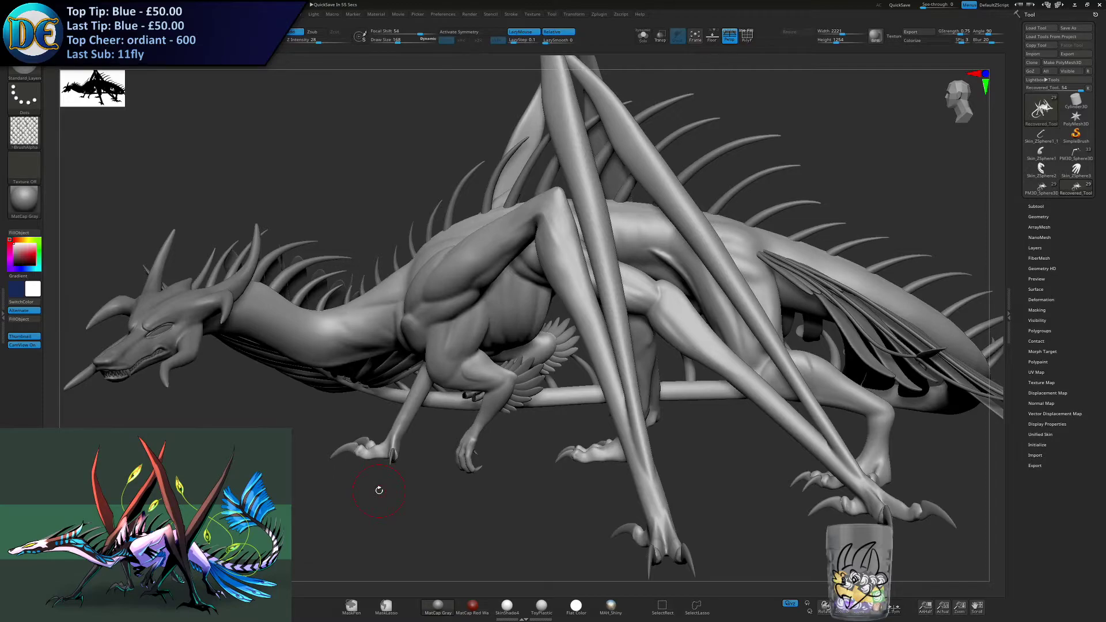
drag(380, 490, 295, 487)
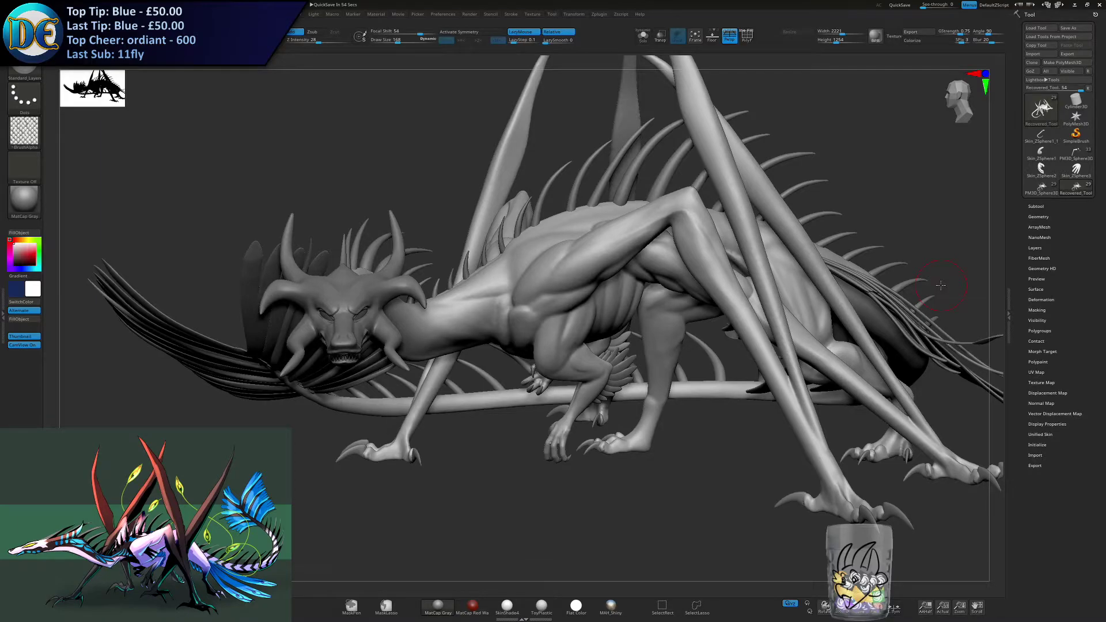
- Examine the dragon's head, shoulders, forelegs and rear limbs from several front and side angles
alt+right_drag(680, 348, 461, 360)
right_drag(461, 360, 360, 372)
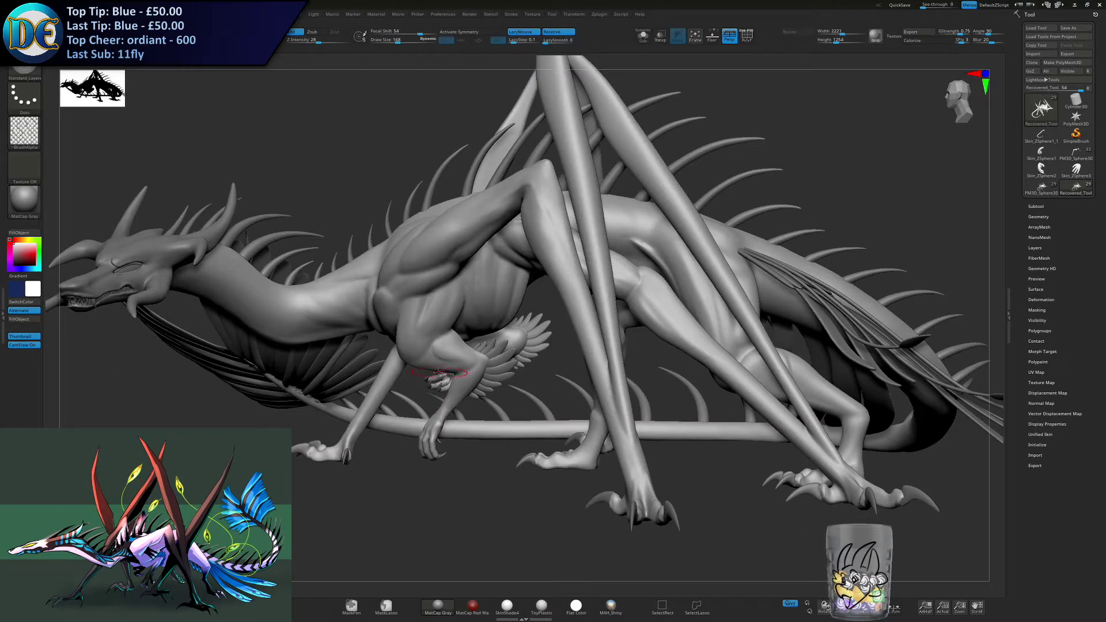
right_drag(443, 374, 464, 371)
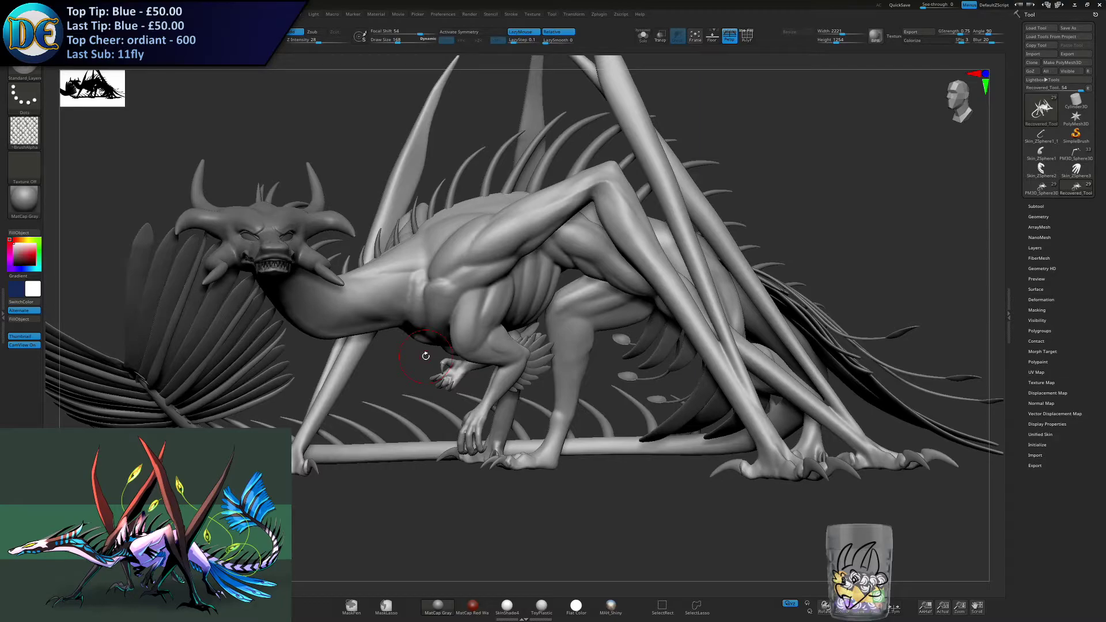
right_drag(426, 356, 412, 308)
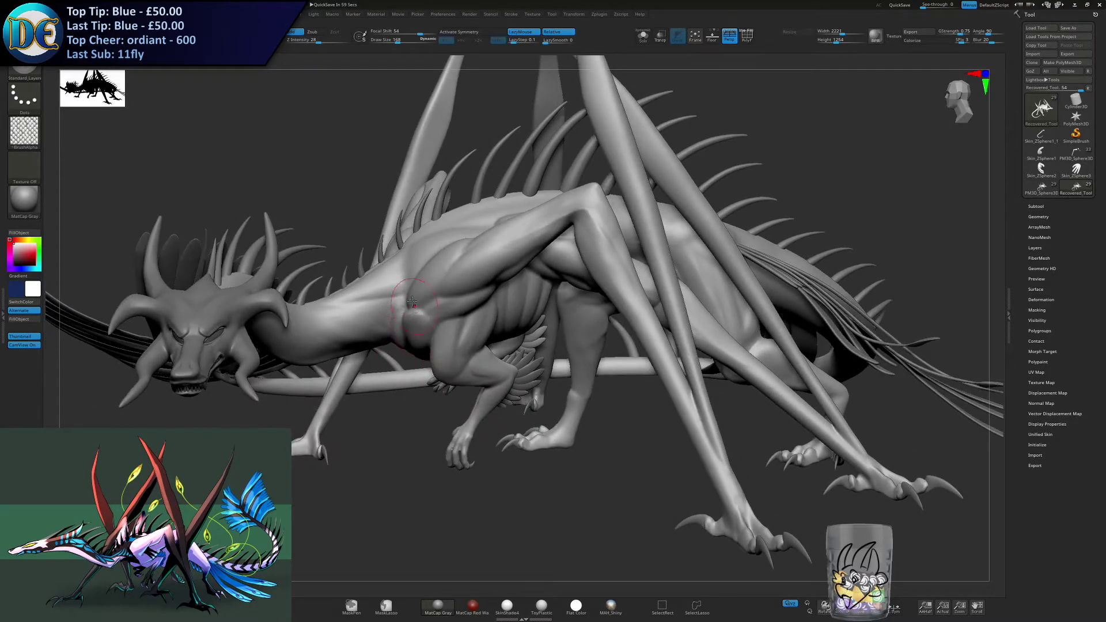
right_drag(470, 265, 466, 327)
key(ctrl+z)
right_drag(462, 416, 477, 386)
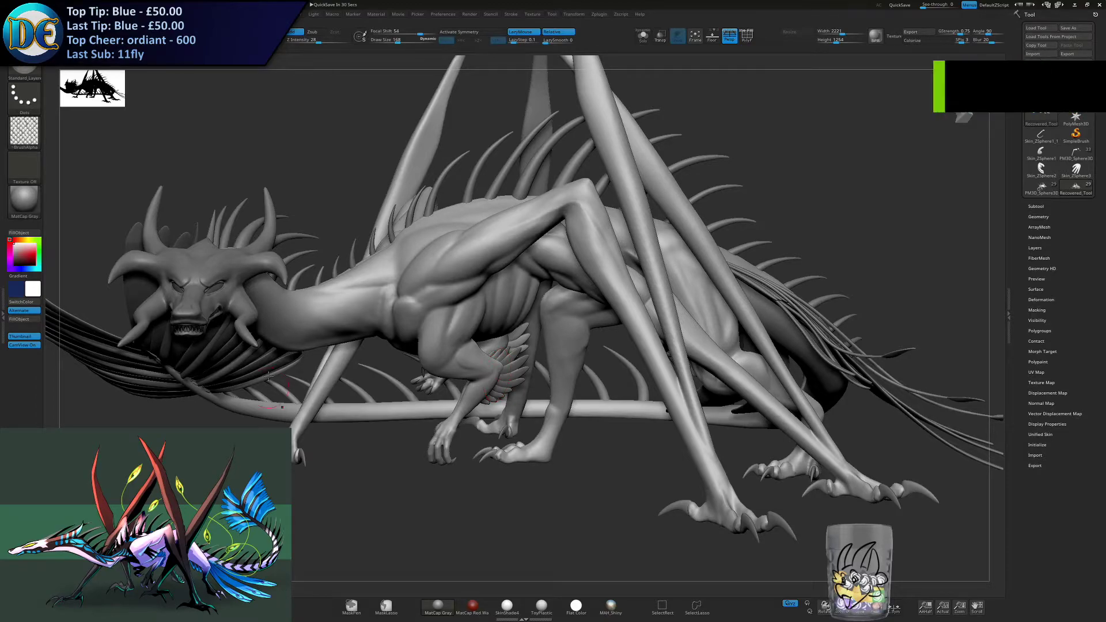
- Adjust the brush's draw size and subdivide the dragon's body mesh
alt+right_drag(334, 308, 372, 360)
key(s)
drag(372, 360, 379, 360)
alt+right_drag(363, 358, 390, 324)
key(space)
click(409, 352)
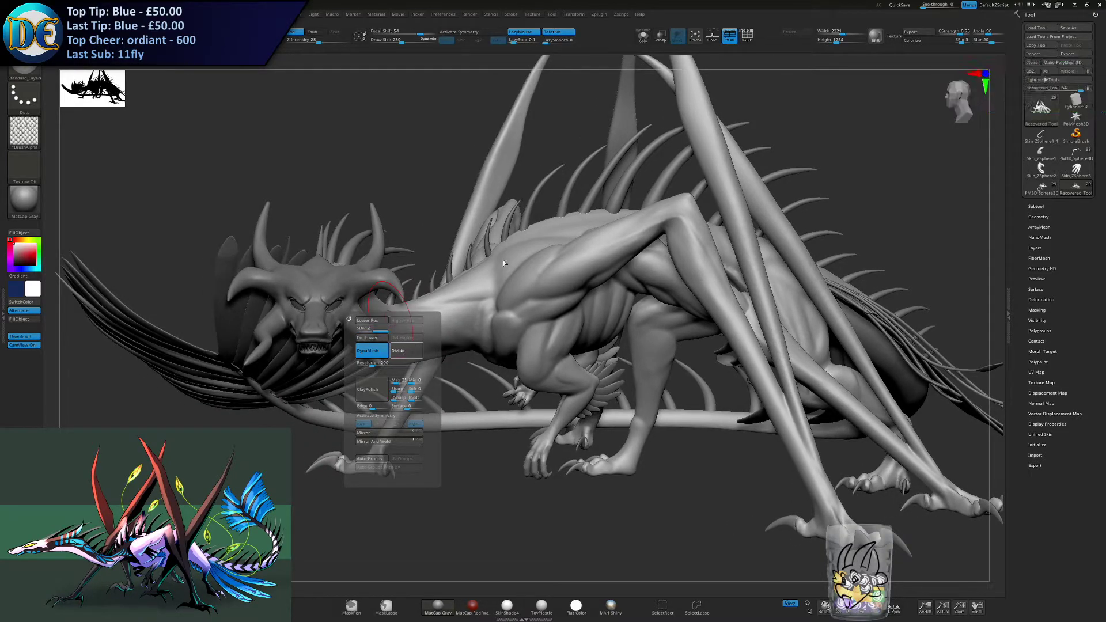
click(408, 353)
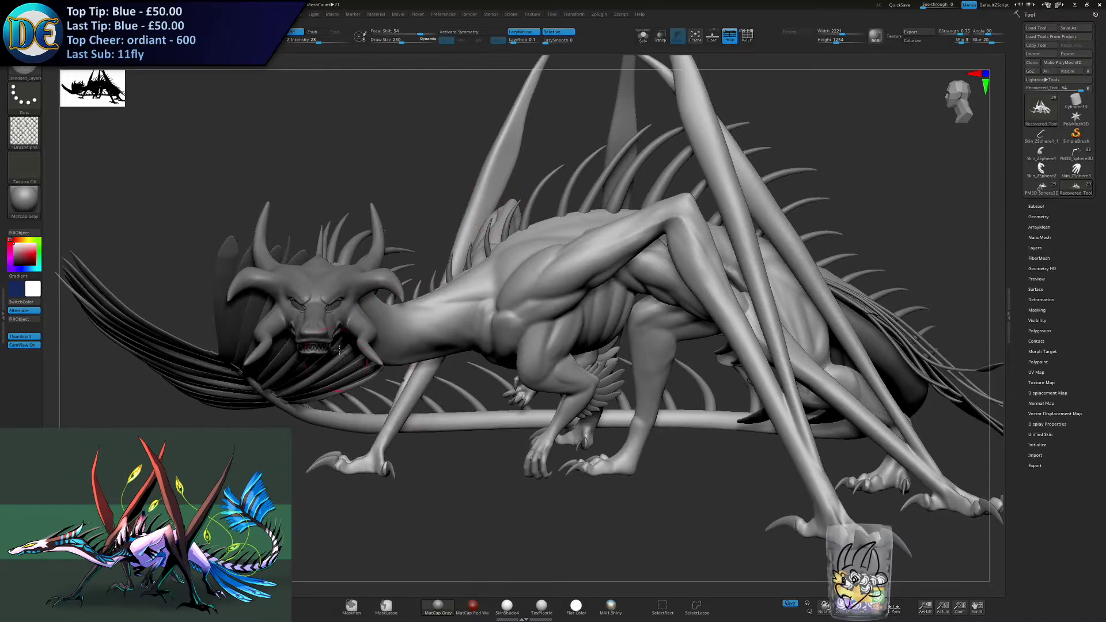
- Try textured Standard_Layers strokes on the dragon's body at different draw sizes and undo them
alt+right_drag(334, 356, 395, 336)
ctrl+right_drag(449, 273, 487, 230)
right_drag(487, 231, 524, 259)
drag(533, 247, 631, 239)
alt+right_drag(629, 237, 513, 302)
key(ctrl+z)
key(s)
drag(512, 311, 508, 312)
mouse_move(401, 325)
mouse_down()
mouse_move(507, 311)
mouse_move(480, 318)
mouse_move(529, 285)
mouse_up()
key(ctrl+z)
key(s)
key(ctrl+z)
mouse_move(500, 244)
right_down()
mouse_move(478, 305)
mouse_move(462, 317)
mouse_move(518, 352)
mouse_move(497, 357)
mouse_move(133, 171)
right_up()
- Switch from Standard_Layers to the Standard sculpting brush
click(24, 70)
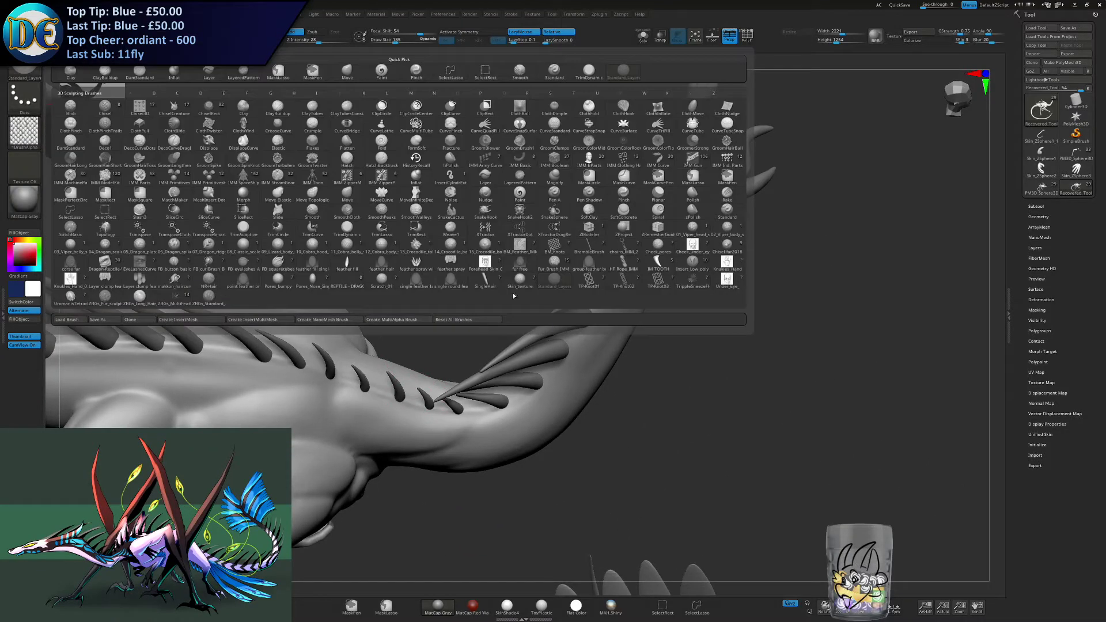
click(348, 280)
key(m)
click(321, 357)
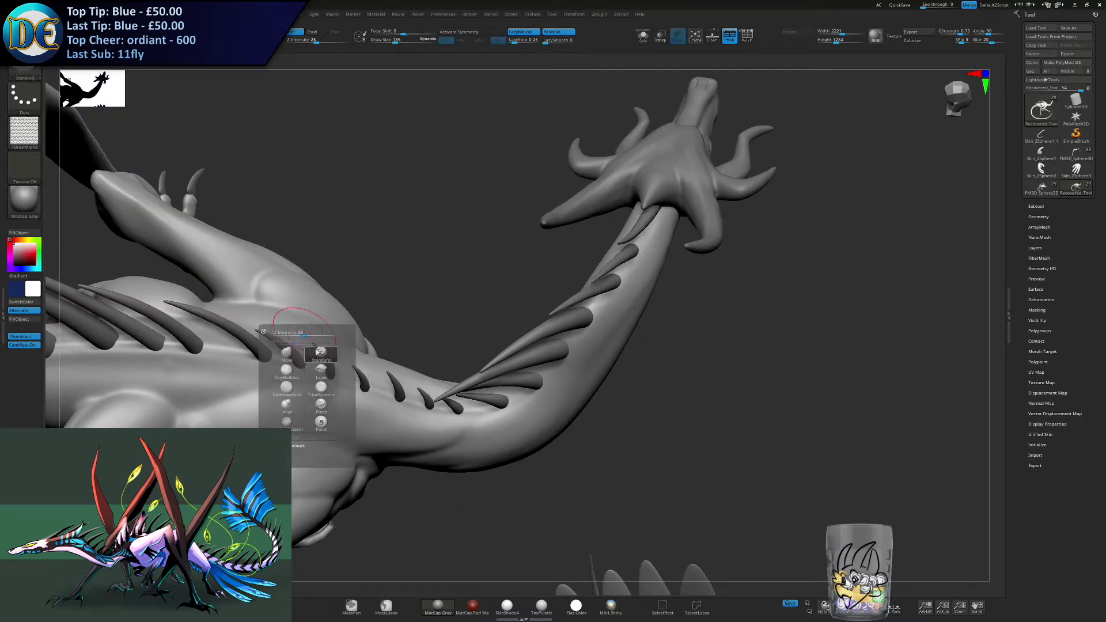
- Browse the loaded alphas and import every file from the reptile skin alpha folder
click(32, 137)
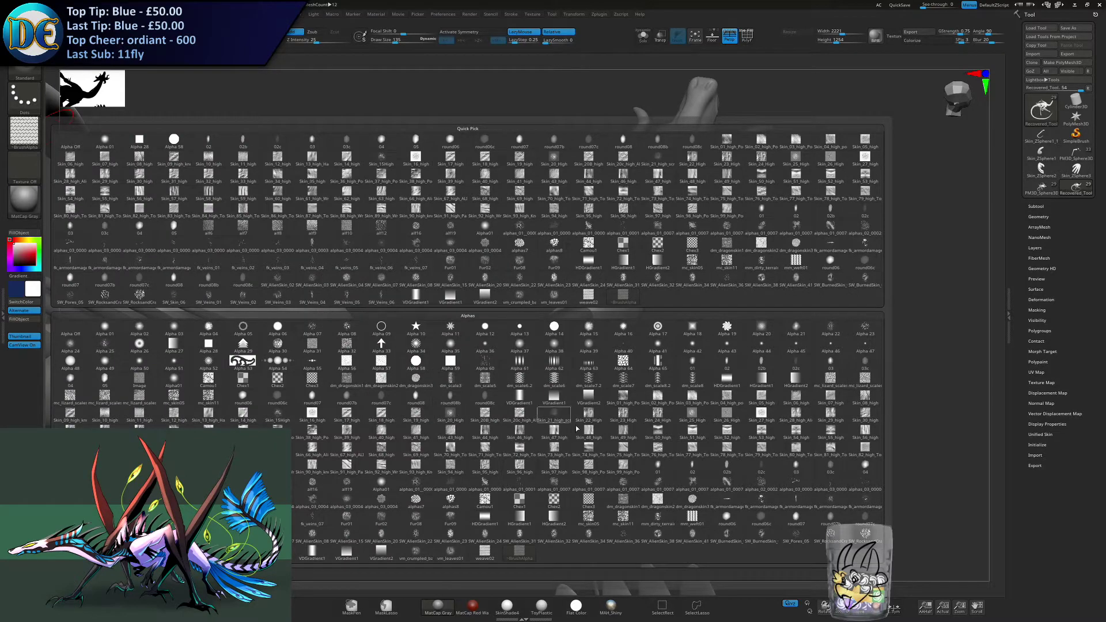
mouse_move(596, 429)
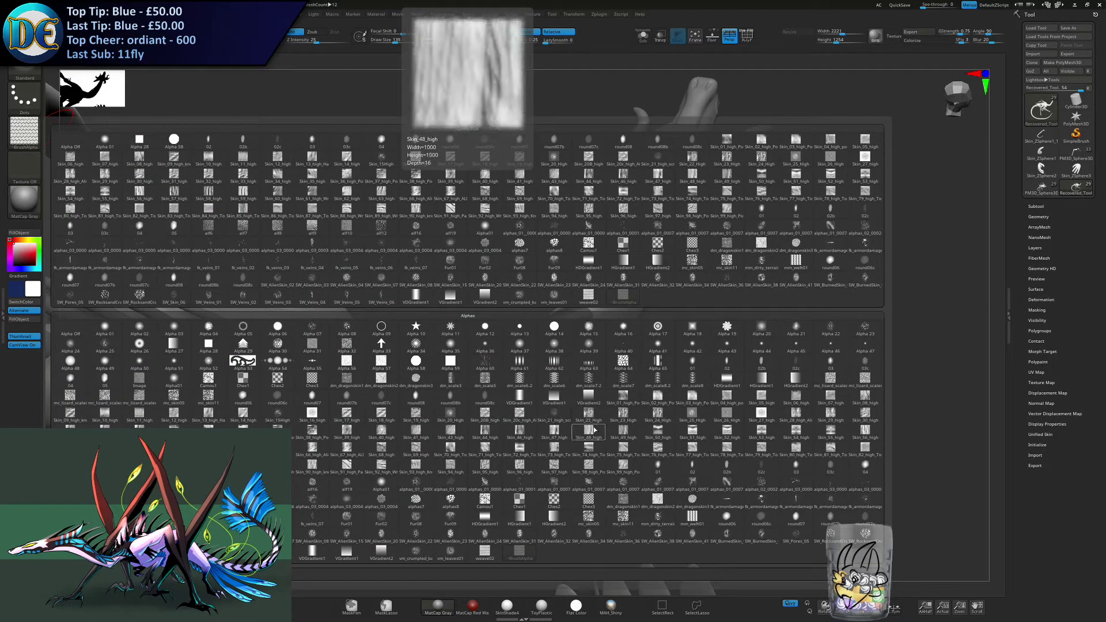
click(26, 133)
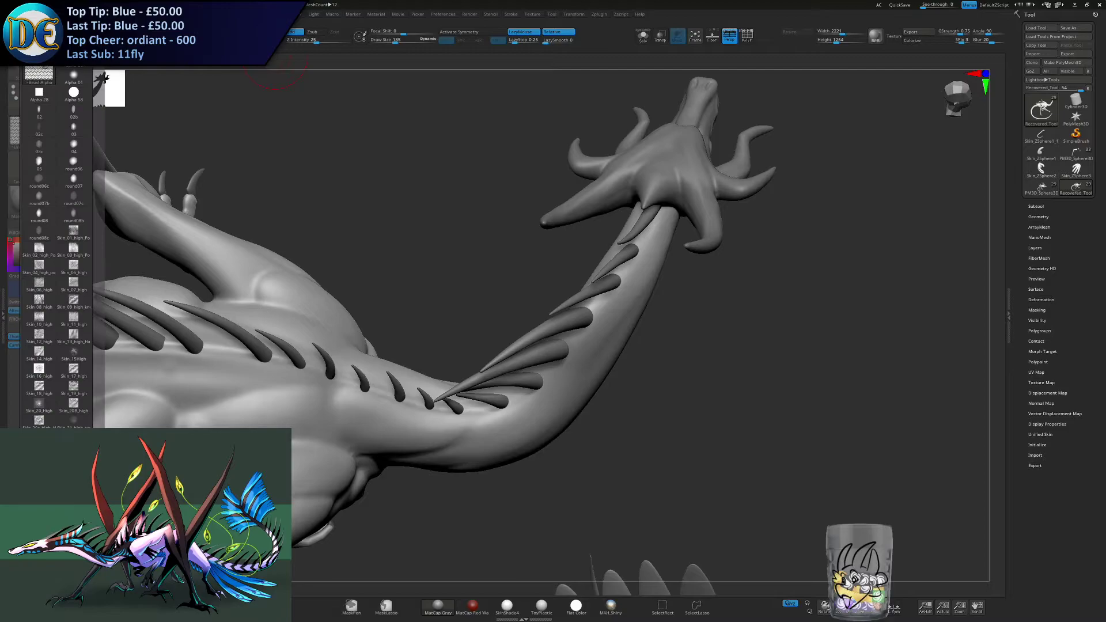
click(38, 593)
click(437, 214)
double_click(438, 215)
key(ctrl+a)
key(Return)
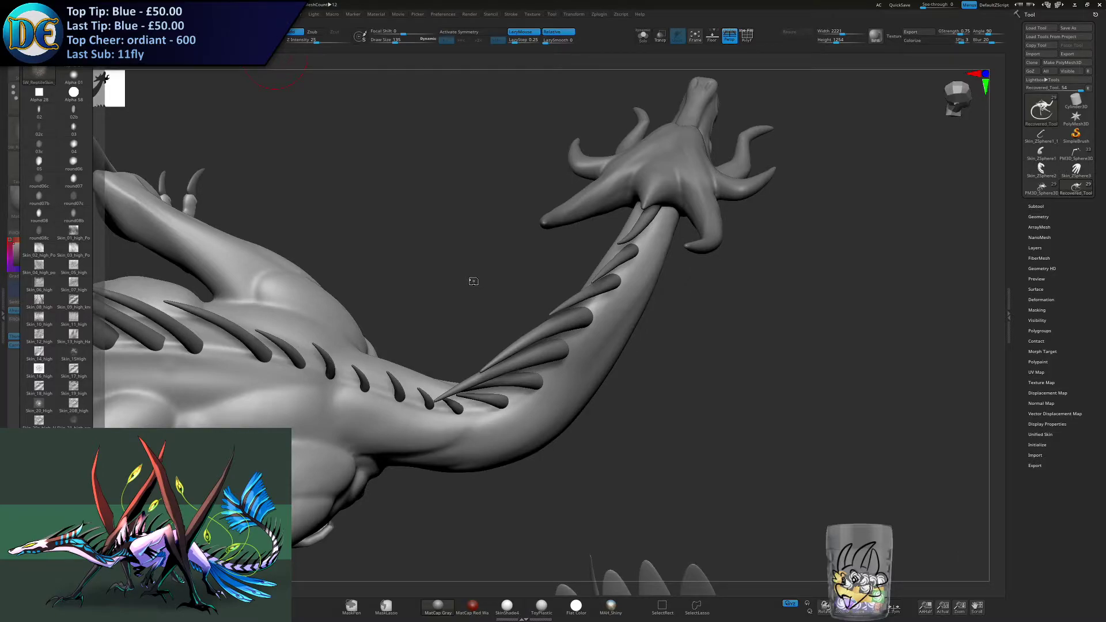
- Assign one of the imported reptile scale alphas to the Standard brush and frame the back of the neck
click(40, 132)
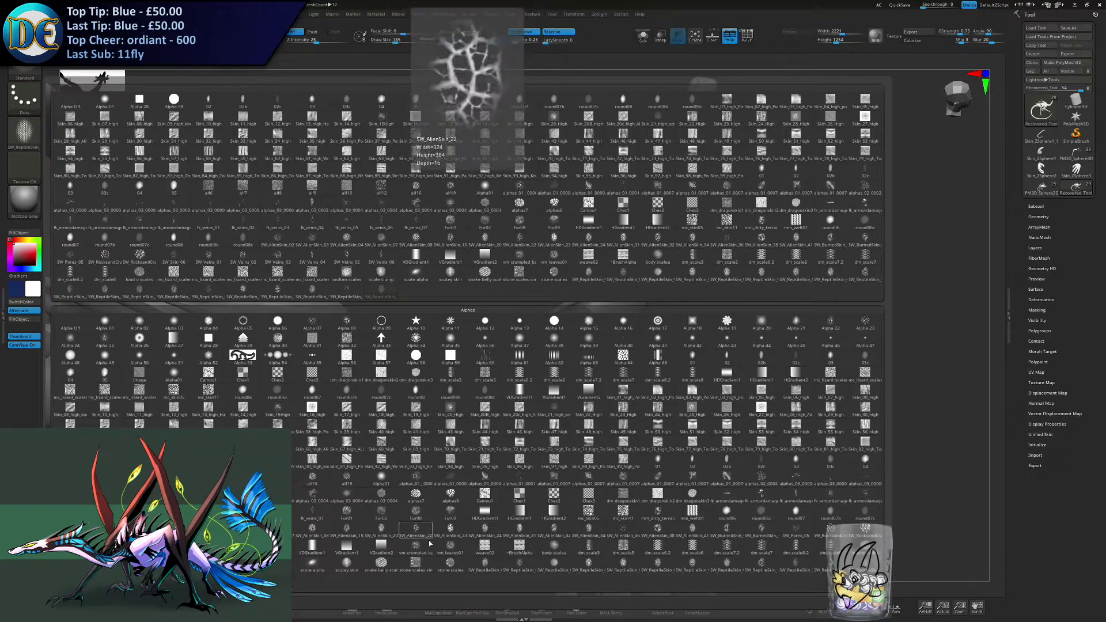
click(346, 563)
mouse_move(541, 240)
right_down()
mouse_move(539, 277)
mouse_move(479, 275)
right_up()
ctrl+right_drag(500, 184, 528, 261)
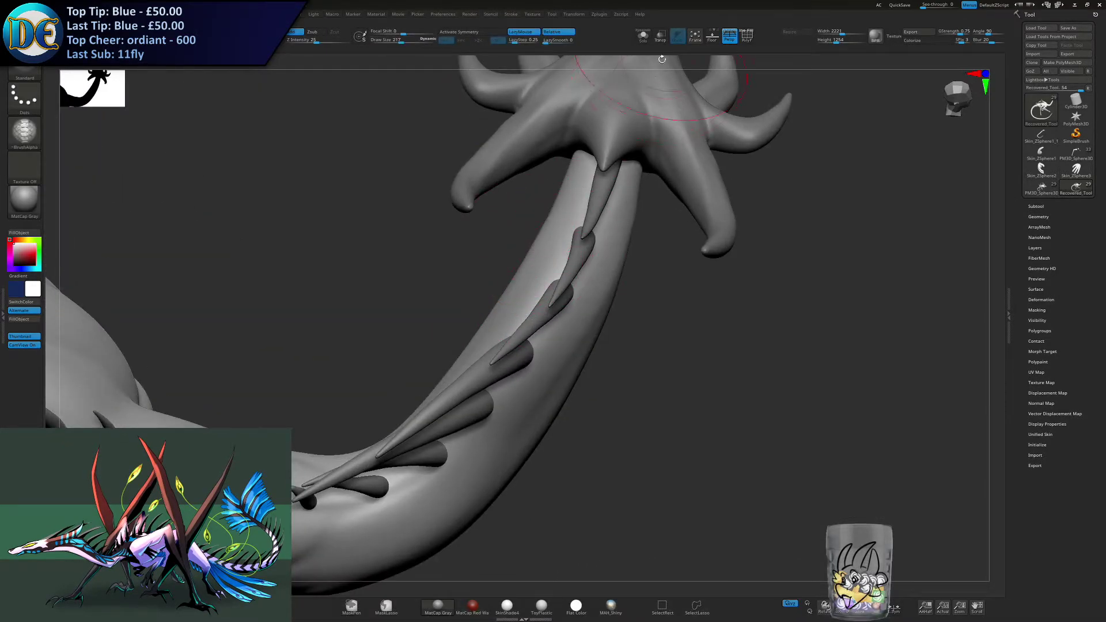
- Turn on Transp display, reduce the draw size and try a scale stroke along the upper neck behind the head
click(660, 36)
key(s)
drag(566, 243, 562, 243)
drag(599, 185, 580, 242)
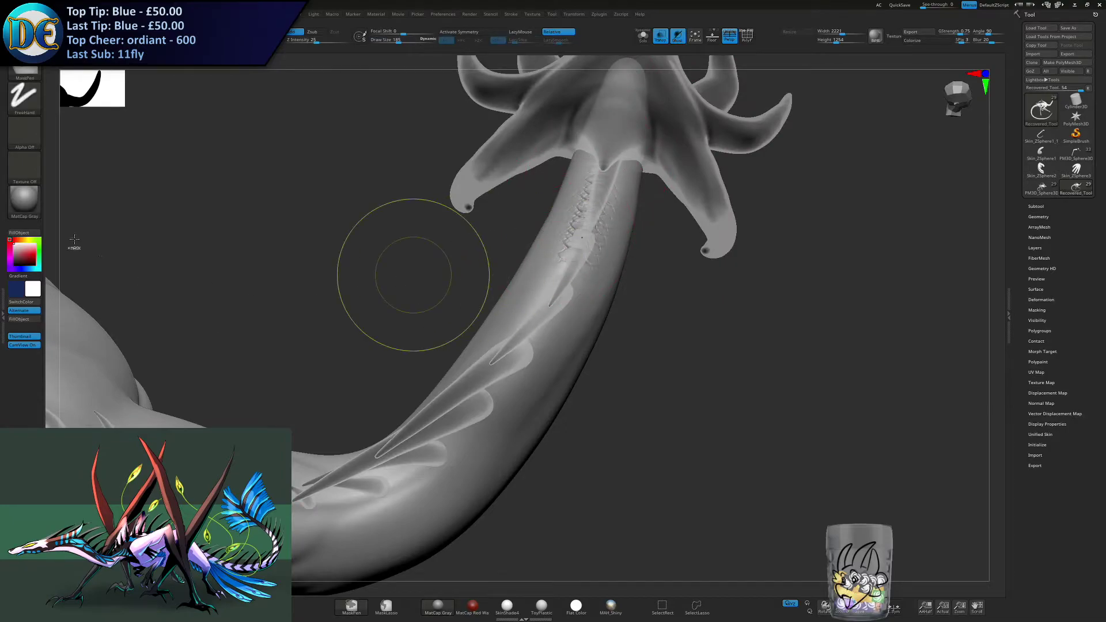
- Try the MatCap Red Wax material on the body and return to MatCap Gray
key(m)
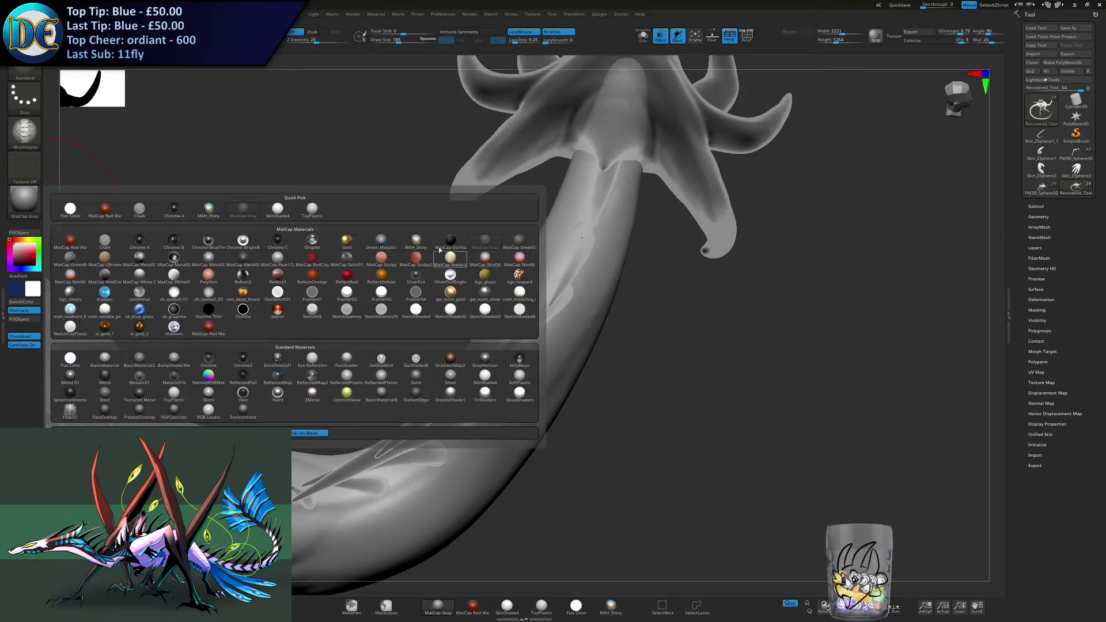
click(71, 243)
right_drag(219, 233, 351, 237)
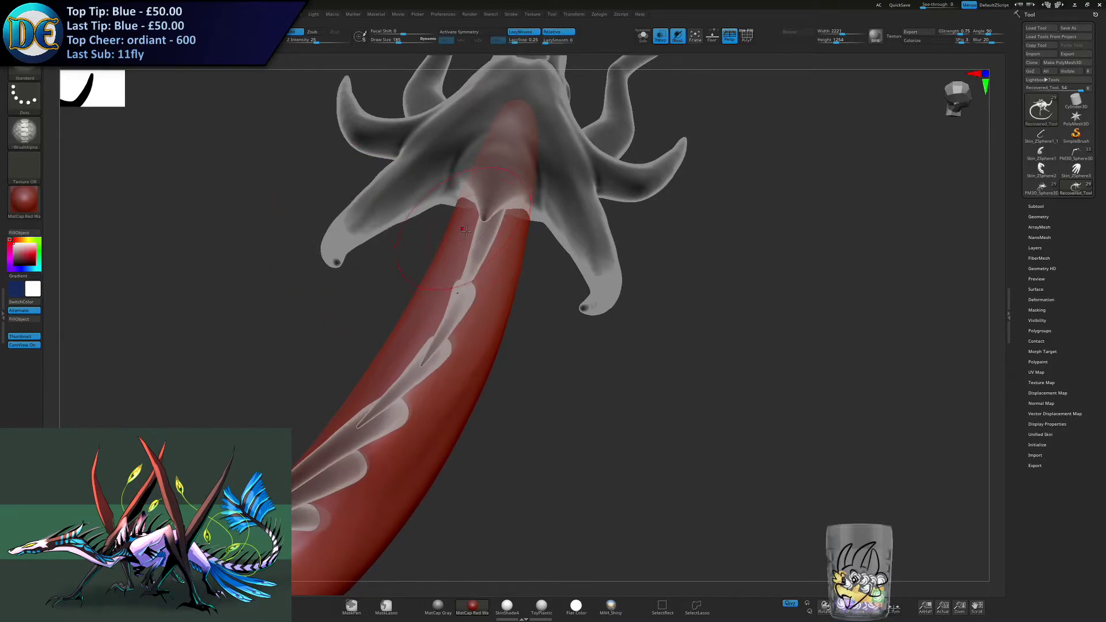
key(s)
drag(472, 263, 473, 263)
click(20, 212)
click(243, 210)
- Try reptile scale strokes on the side of the neck and undo them
right_drag(353, 314, 478, 332)
click(454, 440)
right_drag(469, 415, 441, 406)
key(ctrl+z)
drag(465, 405, 507, 342)
key(ctrl+z)
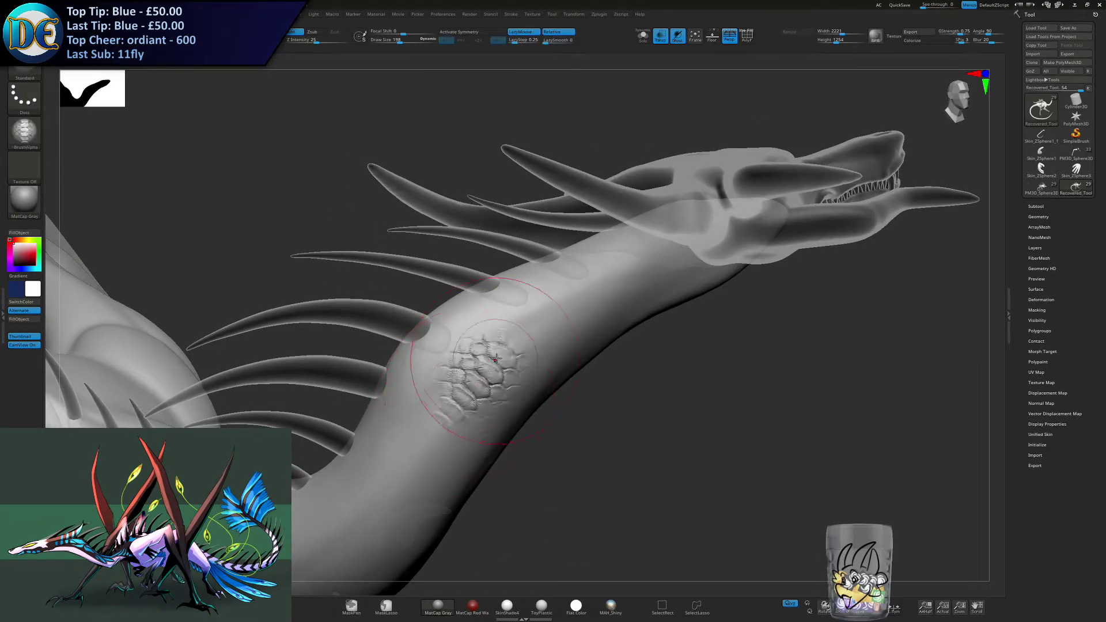
key(ctrl+z)
- Subdivide the body mesh further and test a finer scale stroke on the side of the neck
key(space)
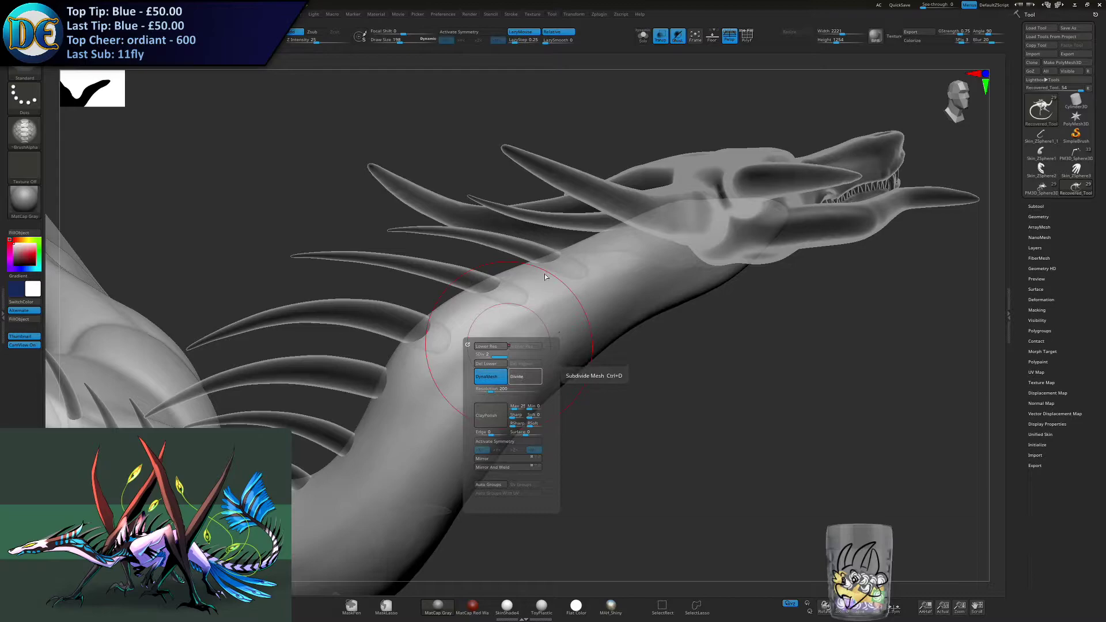
drag(546, 315, 530, 333)
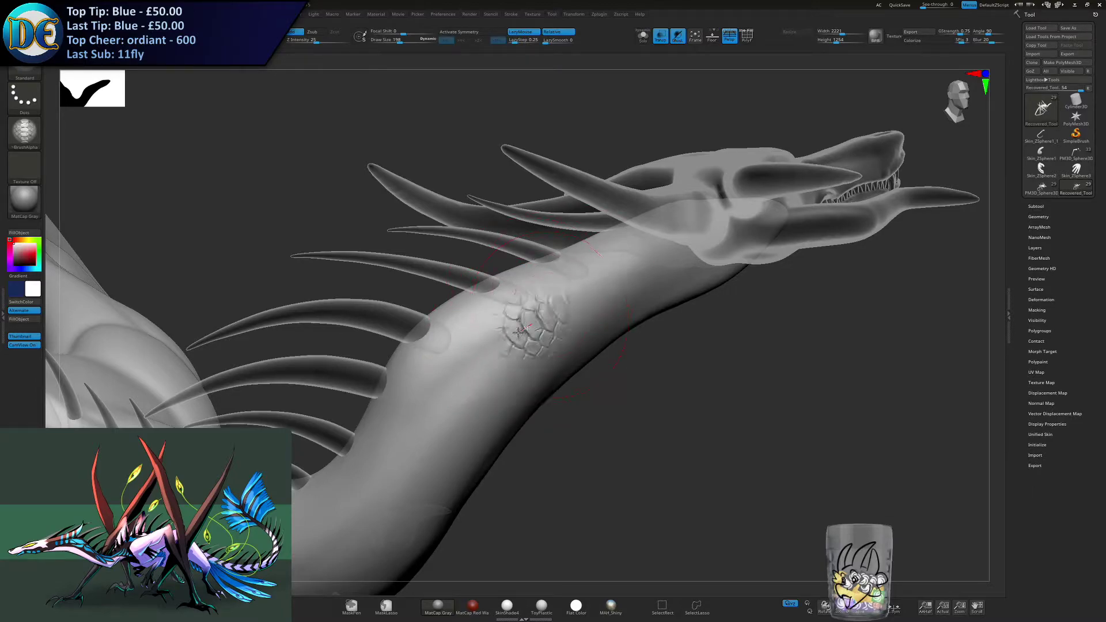
key(ctrl+z)
- Try scale strokes on the top of the neck just behind the head and undo them
mouse_move(586, 278)
right_down()
mouse_move(576, 296)
mouse_move(605, 188)
right_up()
drag(598, 189, 546, 251)
key(ctrl+z)
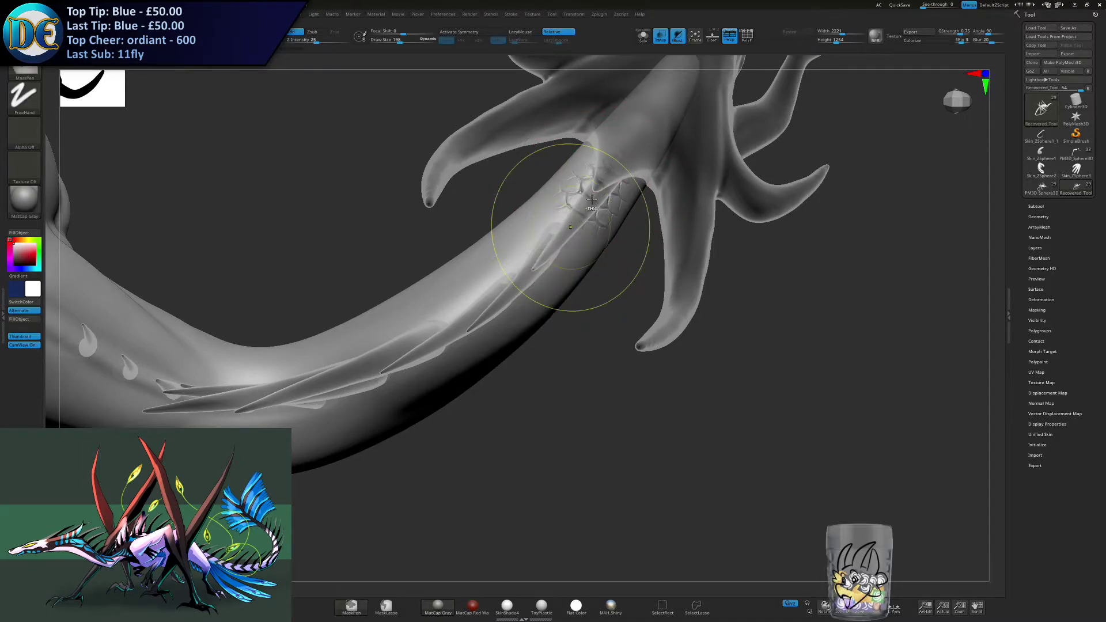
key(ctrl+z)
right_drag(568, 249, 510, 281)
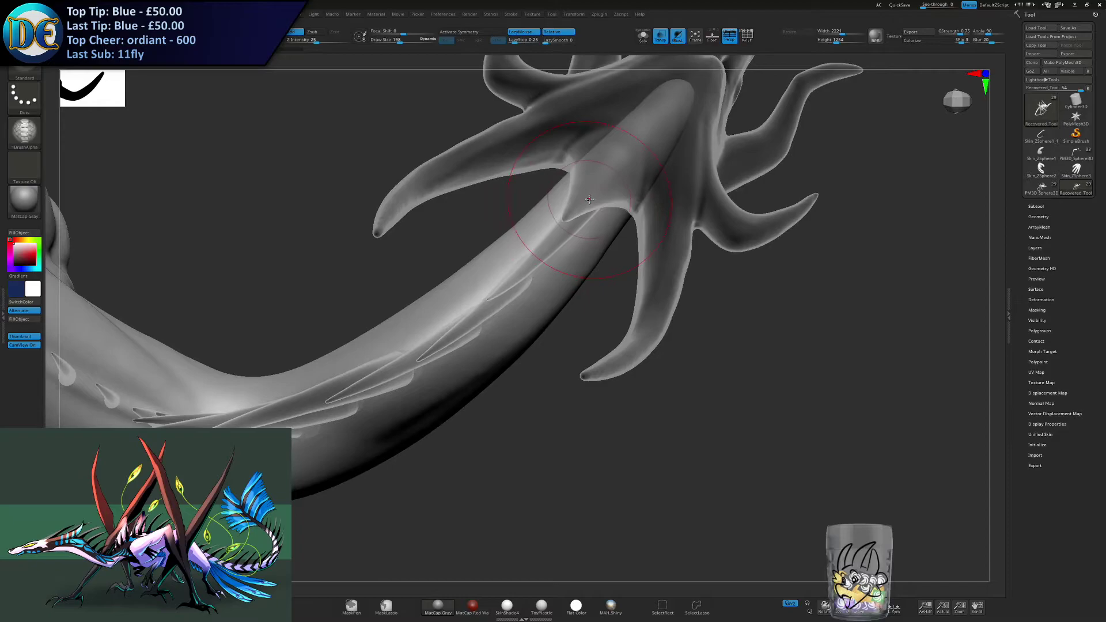
drag(583, 204, 564, 242)
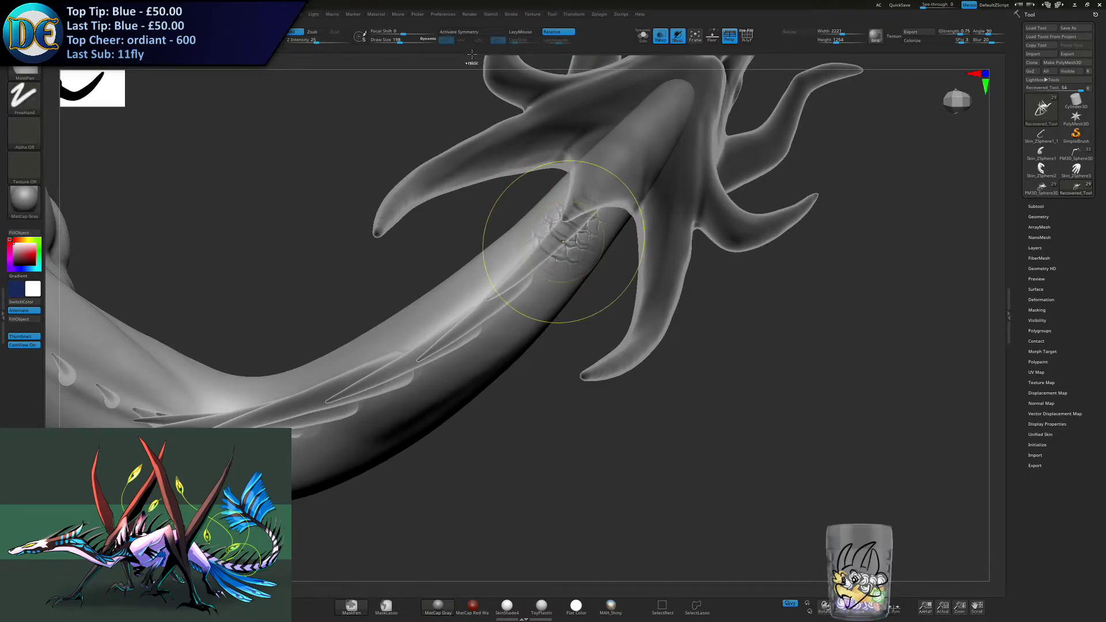
key(ctrl+z)
- Try wider LazyStep spacings for the scale stroke along the top of the neck, undoing each test
click(520, 34)
click(524, 42)
drag(429, 331, 392, 352)
key(ctrl+z)
click(520, 43)
drag(548, 244, 447, 323)
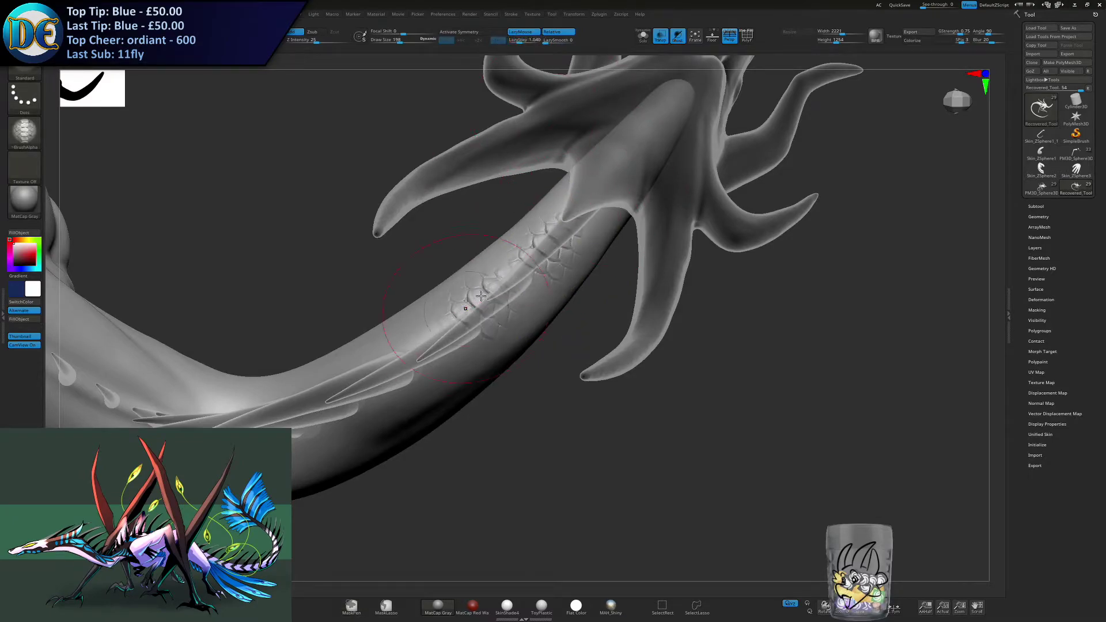
key(ctrl+z)
click(520, 42)
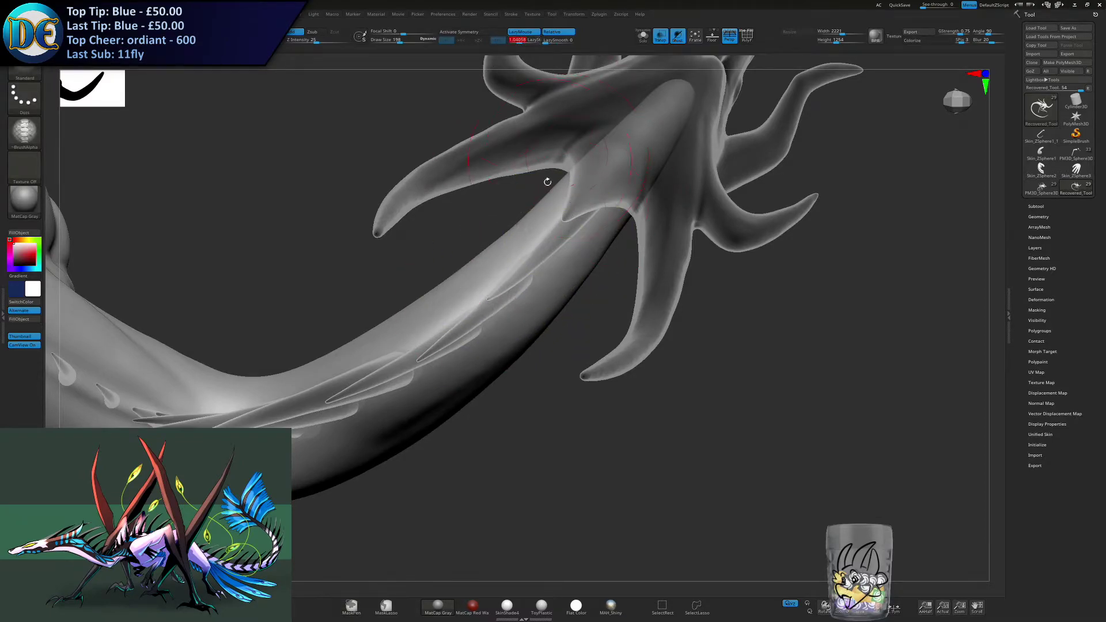
drag(552, 238, 415, 345)
key(ctrl+z)
alt+right_drag(583, 243, 721, 227)
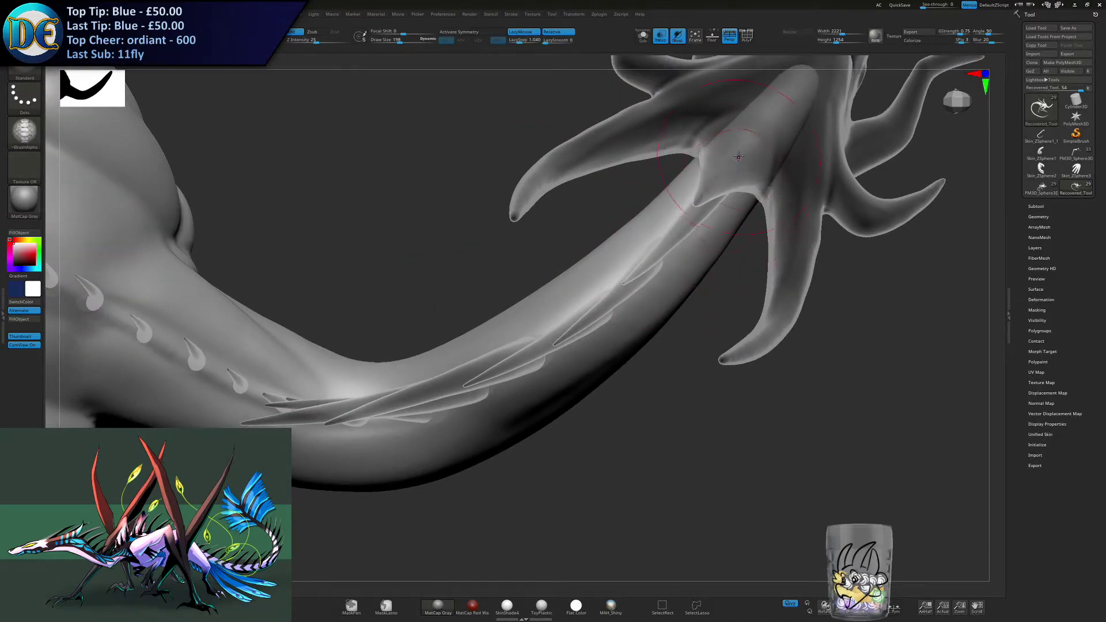
- Try a scale stroke behind the head with LazyMouse off, undo it and turn LazyMouse back on
click(520, 32)
ctrl+drag(719, 190, 679, 200)
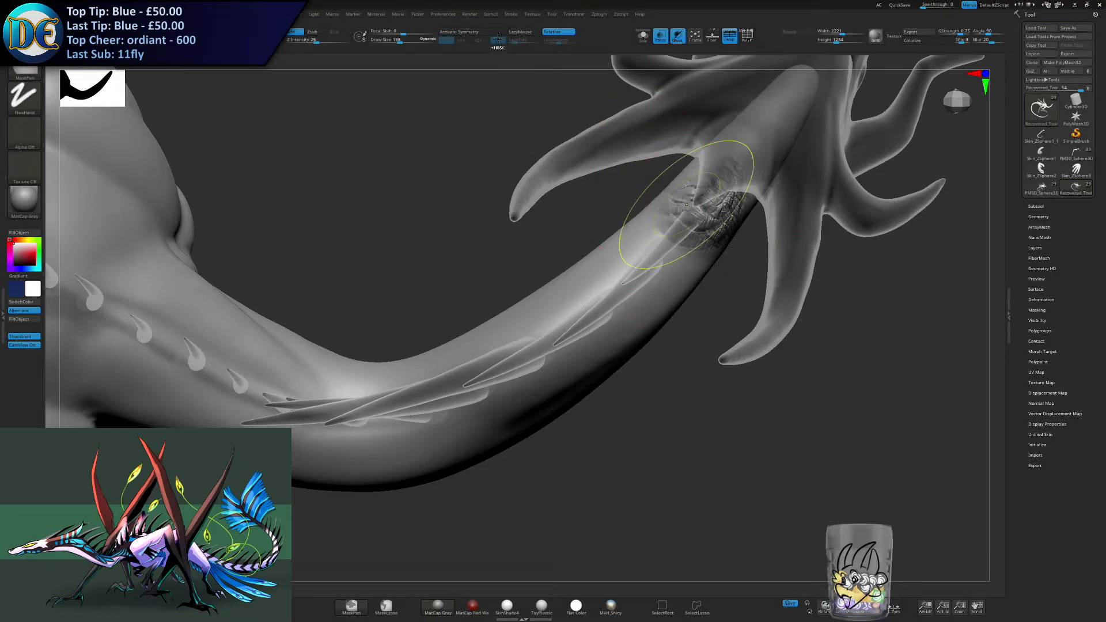
key(ctrl+z)
click(520, 32)
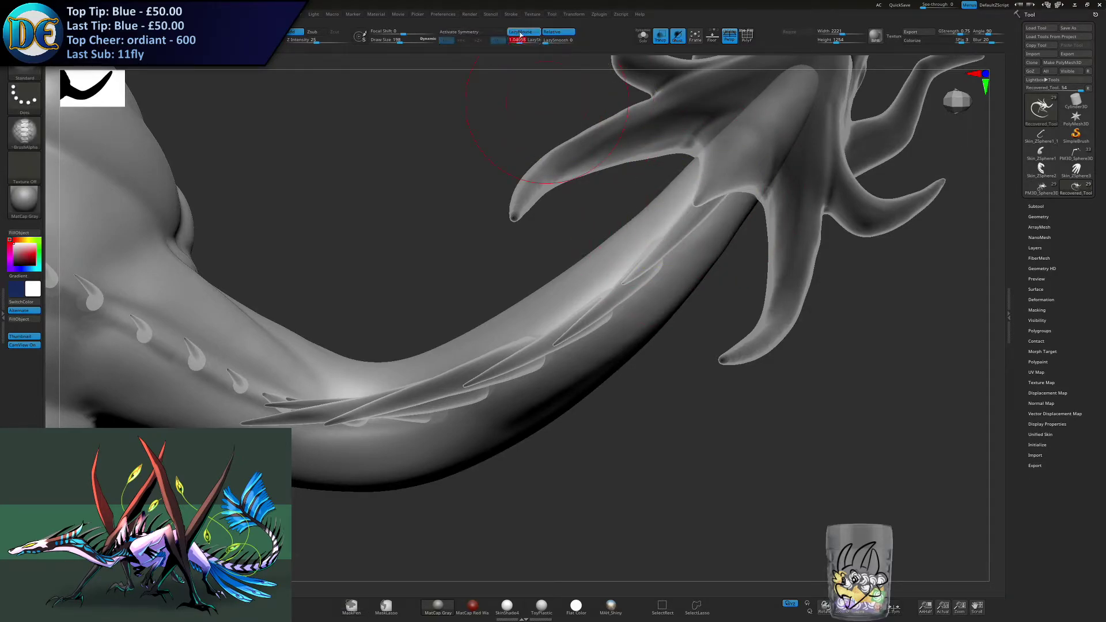
- Set the brush's LazyStep to 0.2 and test a scale stroke behind the head
click(520, 34)
drag(606, 279, 624, 285)
drag(696, 226, 706, 216)
key(ctrl+z)
- Tune the draw size and stroke reptile scales along the top of the neck from the head downward
key(s)
click(716, 187)
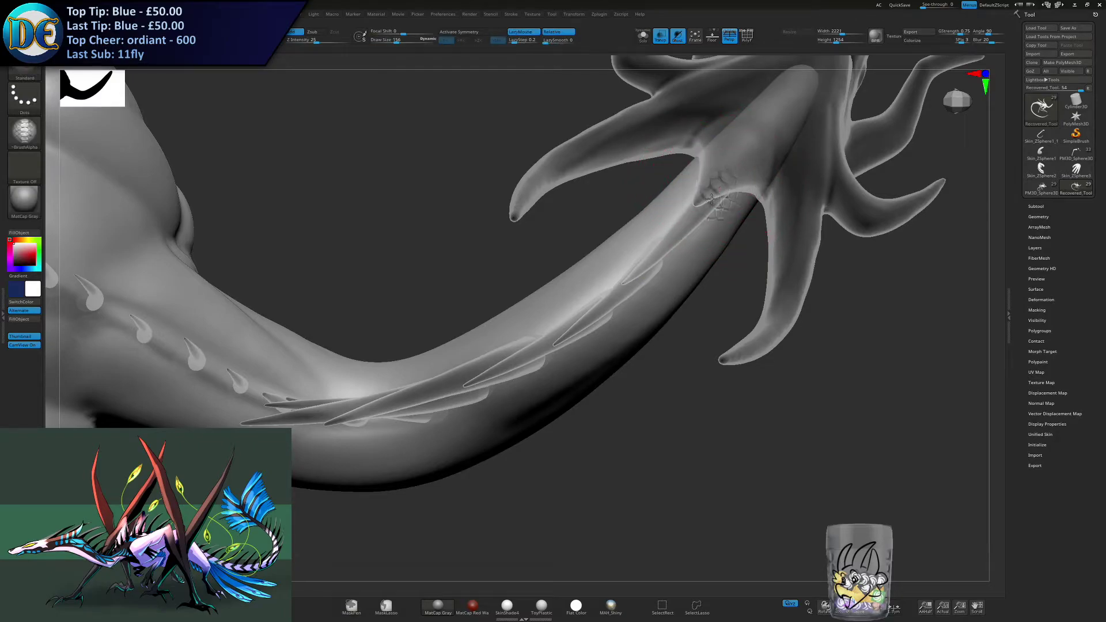
key(ctrl)
key(ctrl+z)
key(s)
click(696, 210)
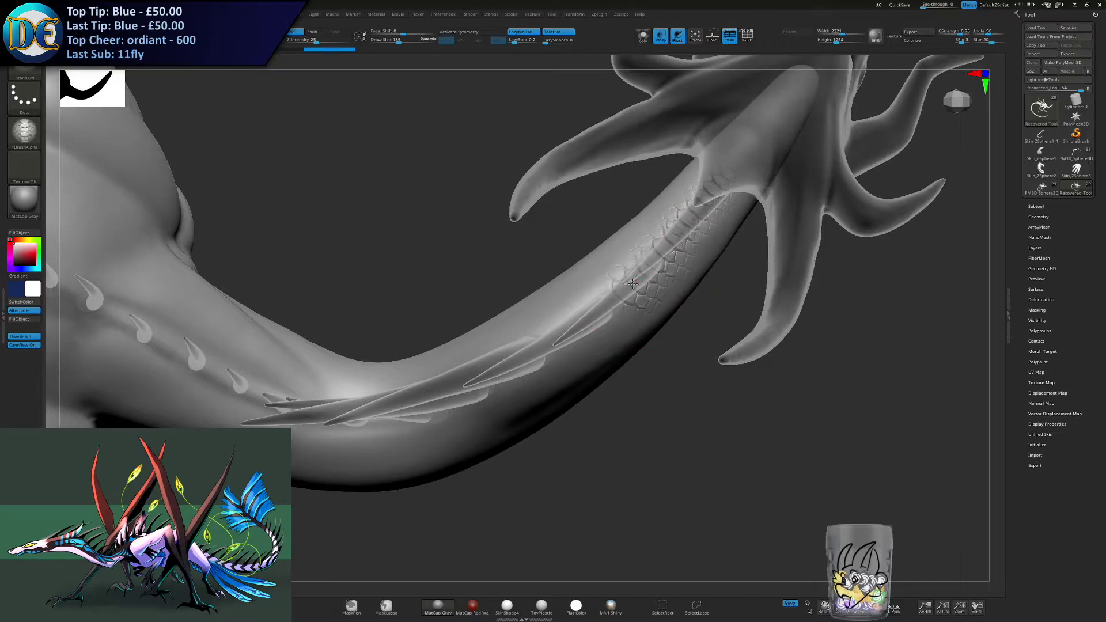
- Undo the last scale stroke, readjust the draw size and extend the scales farther down beside the neck spines
alt+right_drag(535, 352, 628, 305)
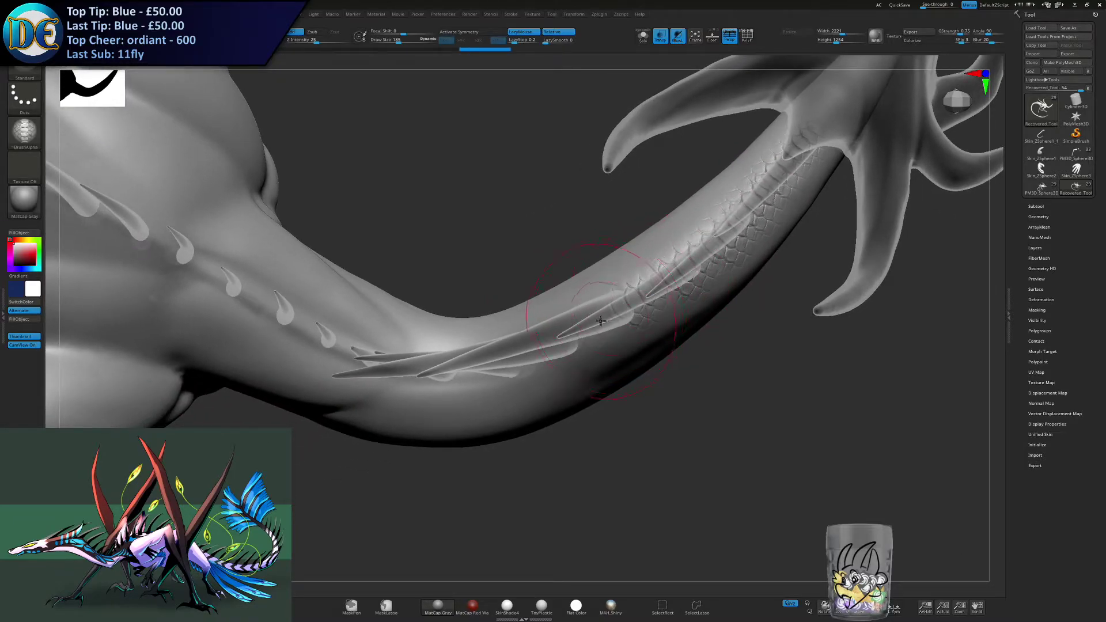
key(ctrl+z)
key(s)
drag(587, 315, 583, 315)
alt+right_drag(583, 333, 630, 308)
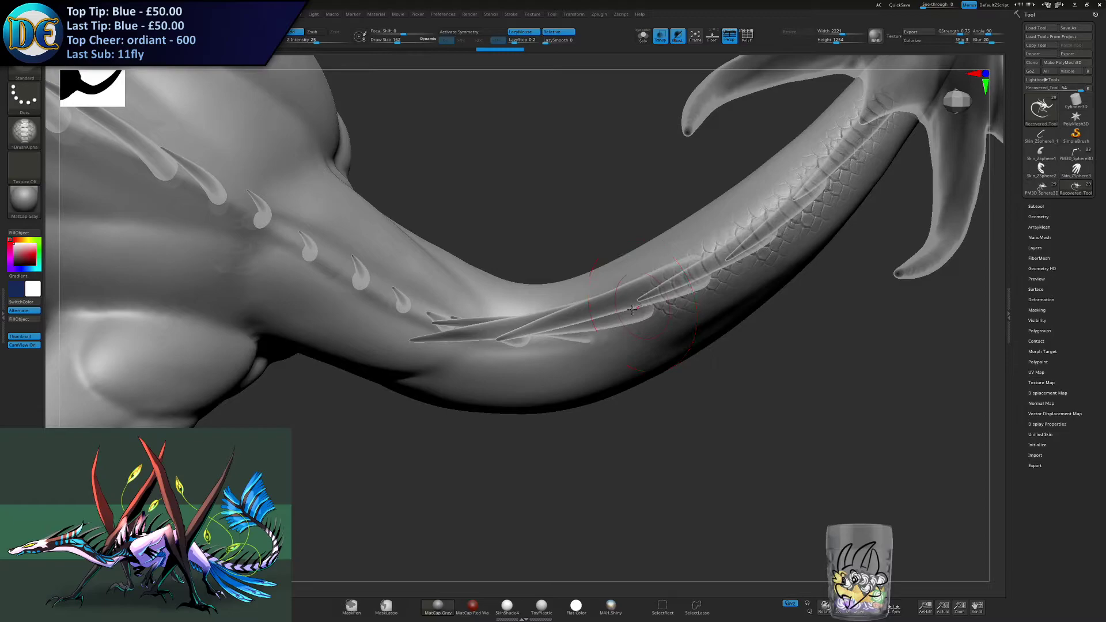
- Raise the draw size to 217 and retry the scale stroke until it continues past the spines at the neck's lower bend
drag(616, 317, 567, 331)
key(ctrl+z)
key(s)
mouse_move(568, 330)
right_down()
mouse_move(575, 356)
mouse_move(581, 332)
right_up()
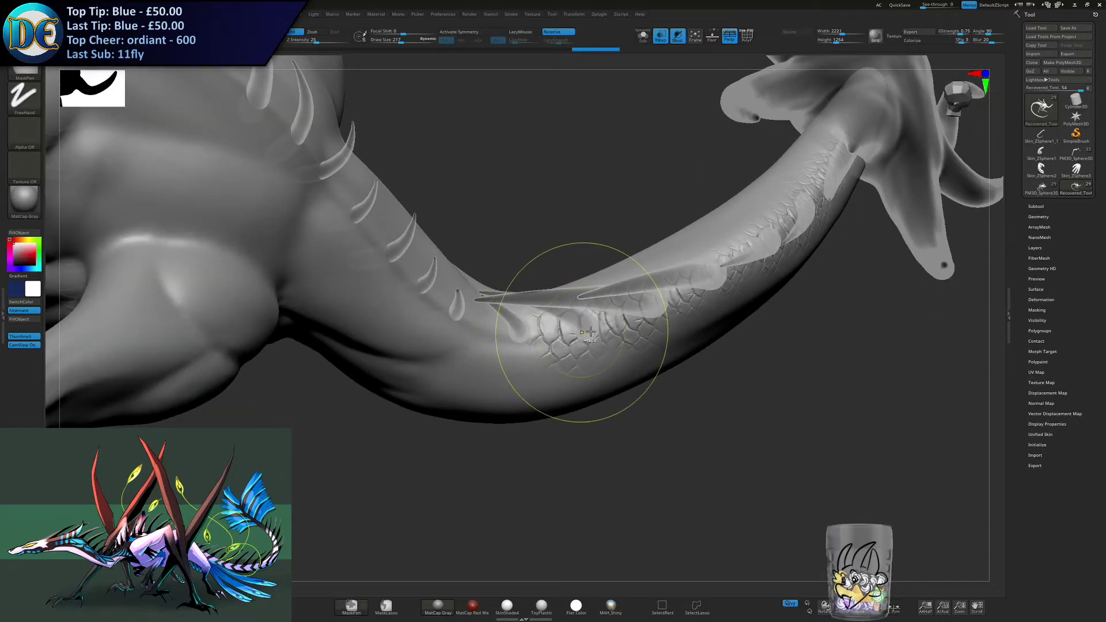
key(ctrl+z)
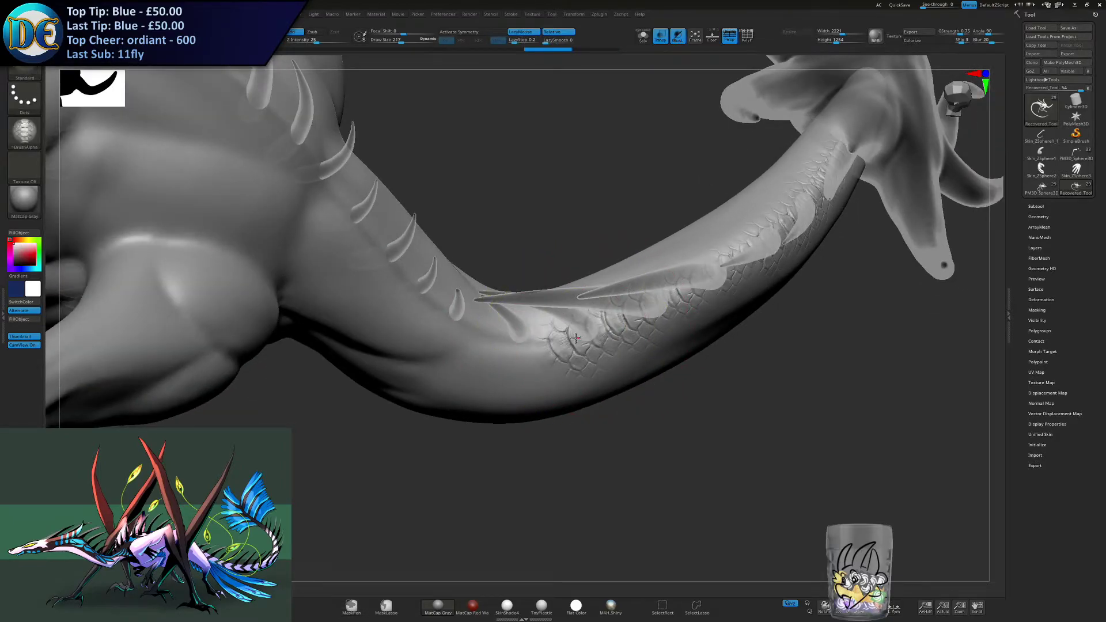
key(ctrl+z)
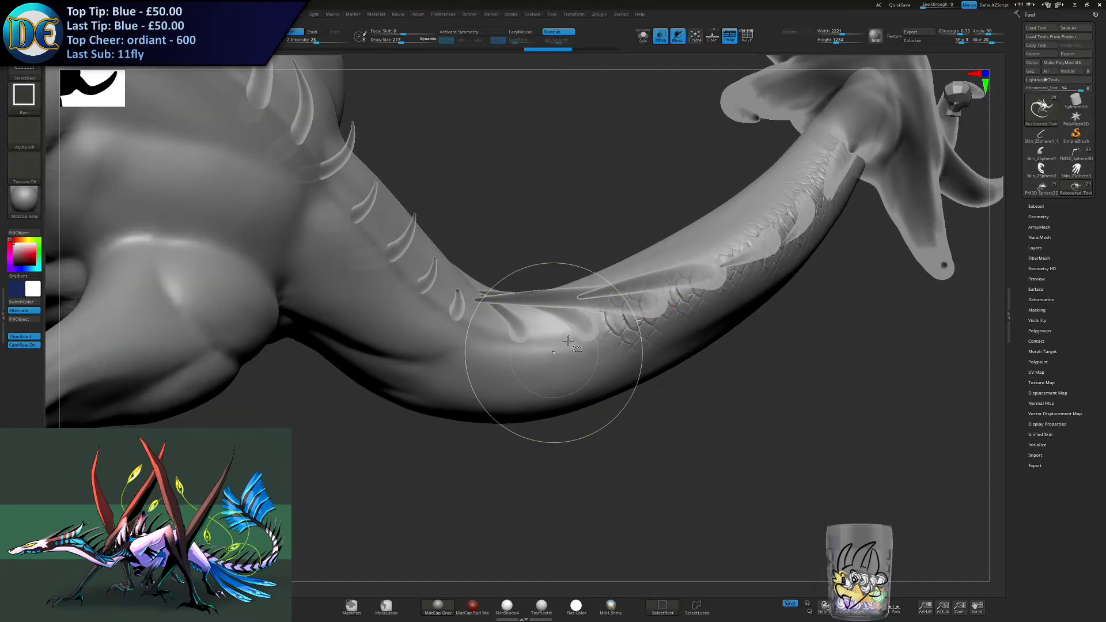
drag(568, 341, 549, 347)
key(ctrl+z)
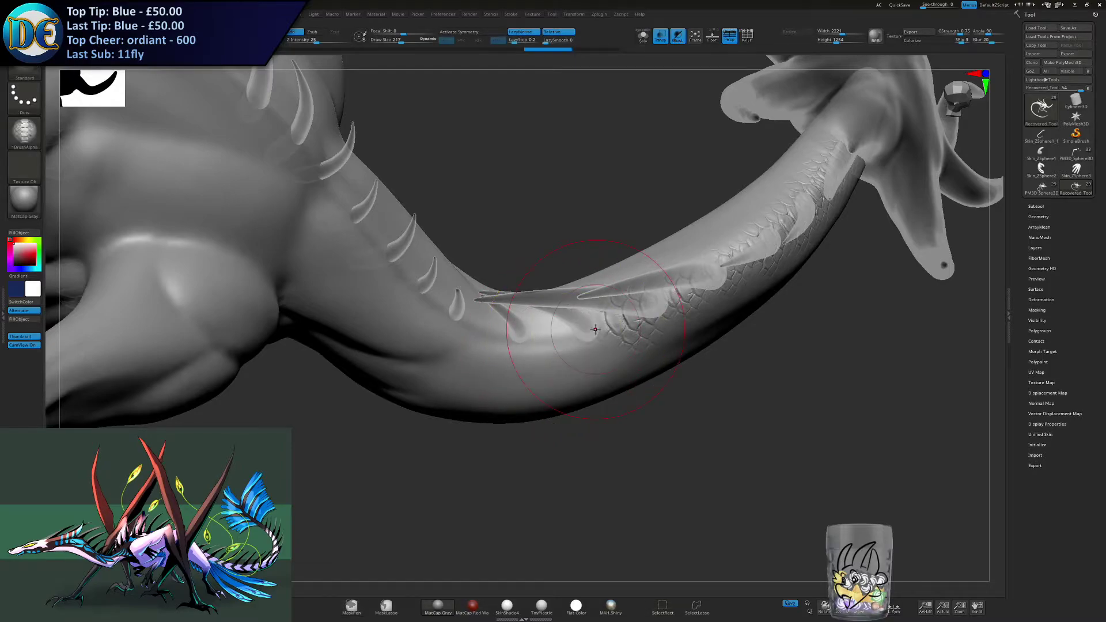
drag(568, 337, 567, 335)
right_drag(567, 335, 541, 335)
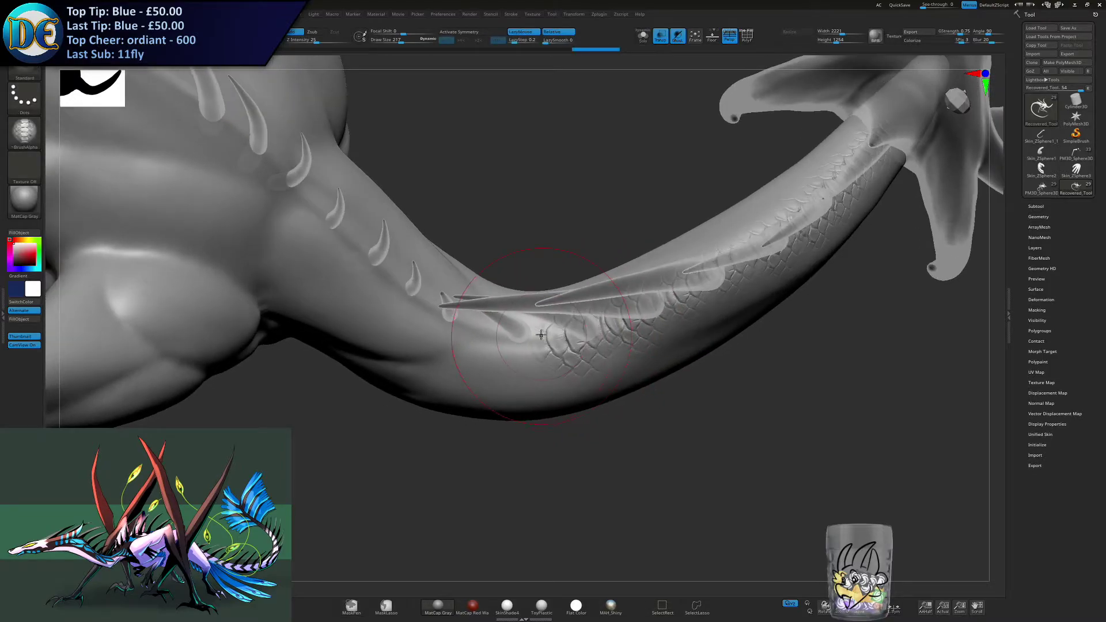
- Readjust the draw size and stroke scales around the spines toward the base of the neck
drag(525, 342, 518, 334)
mouse_move(518, 334)
right_down()
mouse_move(475, 331)
mouse_move(525, 338)
right_up()
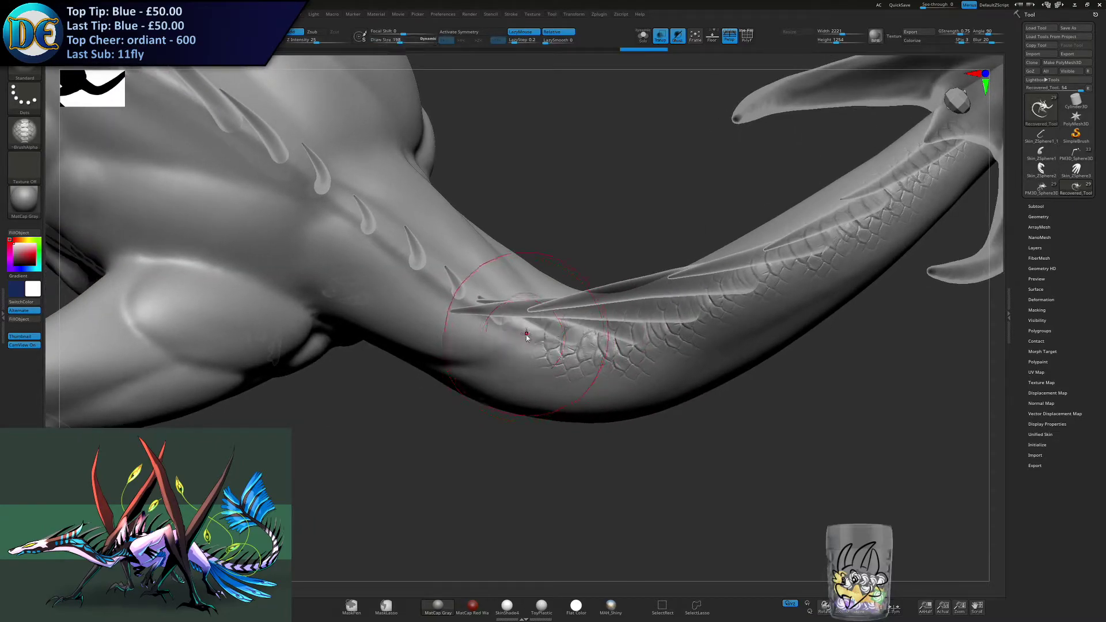
drag(515, 323, 514, 322)
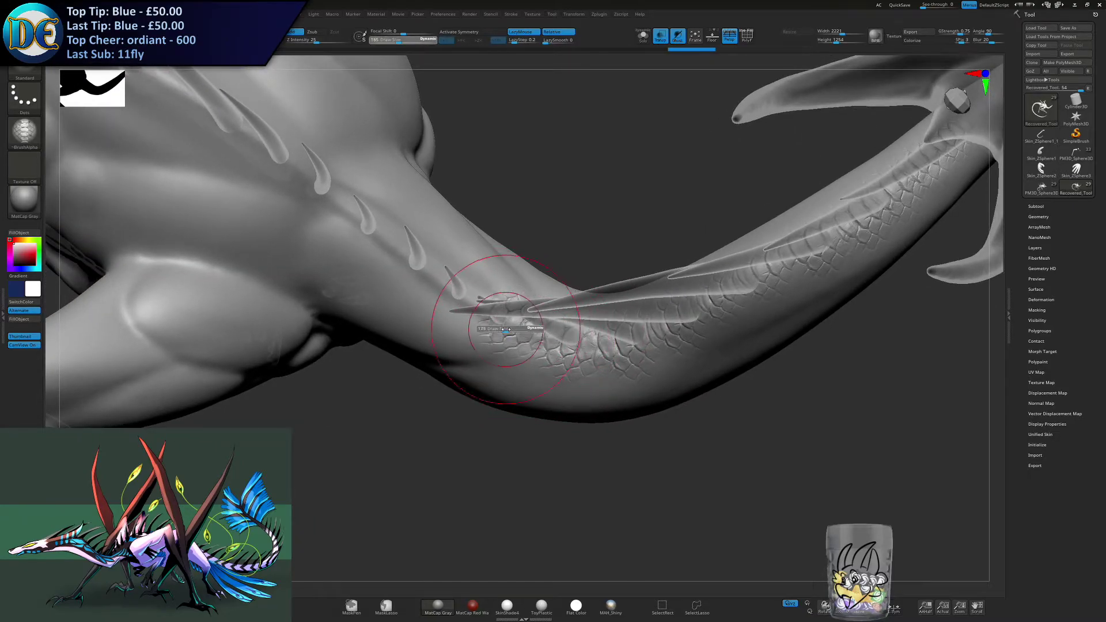
alt+right_drag(476, 293, 535, 315)
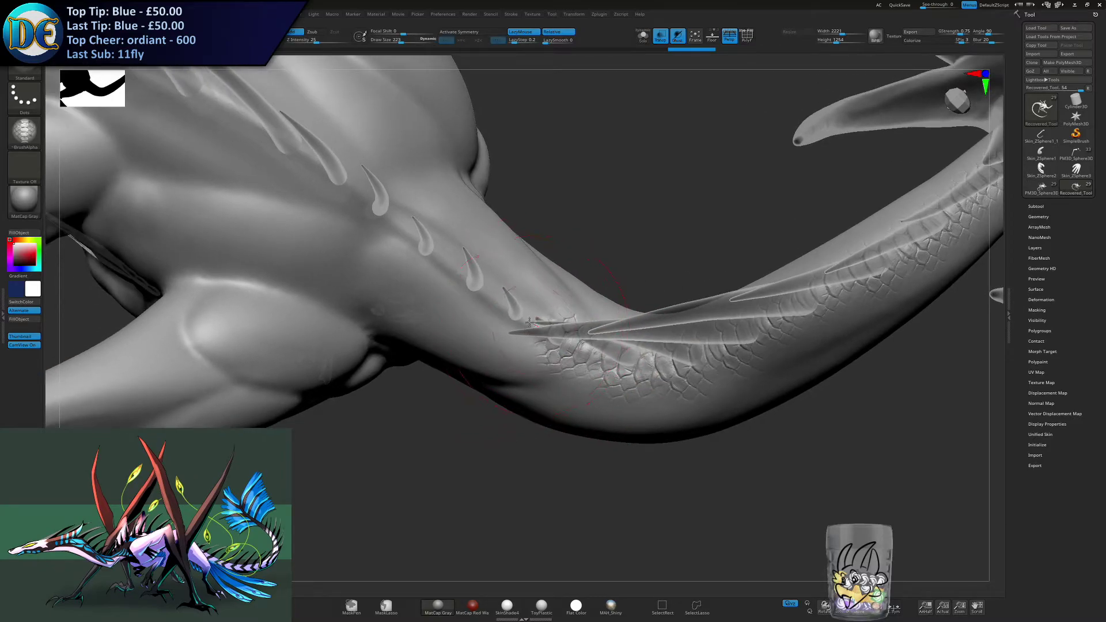
drag(520, 318, 517, 316)
- Stroke scales over the small spikes where the neck meets the body, undoing and redoing the unwanted passes
right_drag(502, 308, 529, 329)
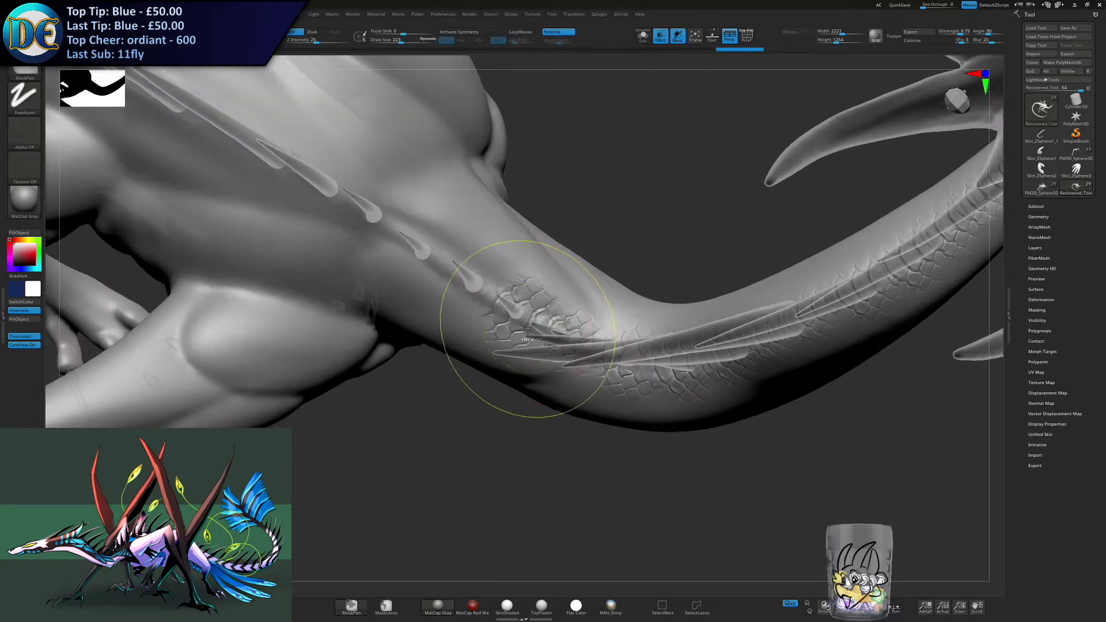
key(ctrl+z)
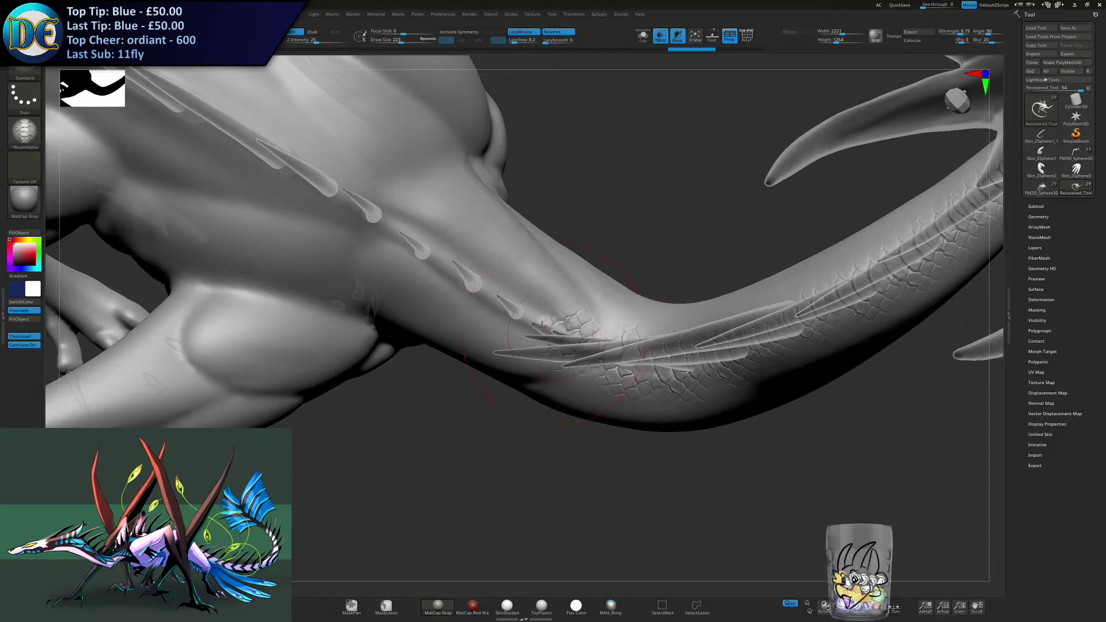
drag(531, 321, 535, 323)
key(ctrl+z)
drag(524, 319, 456, 285)
alt+right_drag(456, 287, 526, 317)
key(ctrl+z)
drag(575, 335, 482, 276)
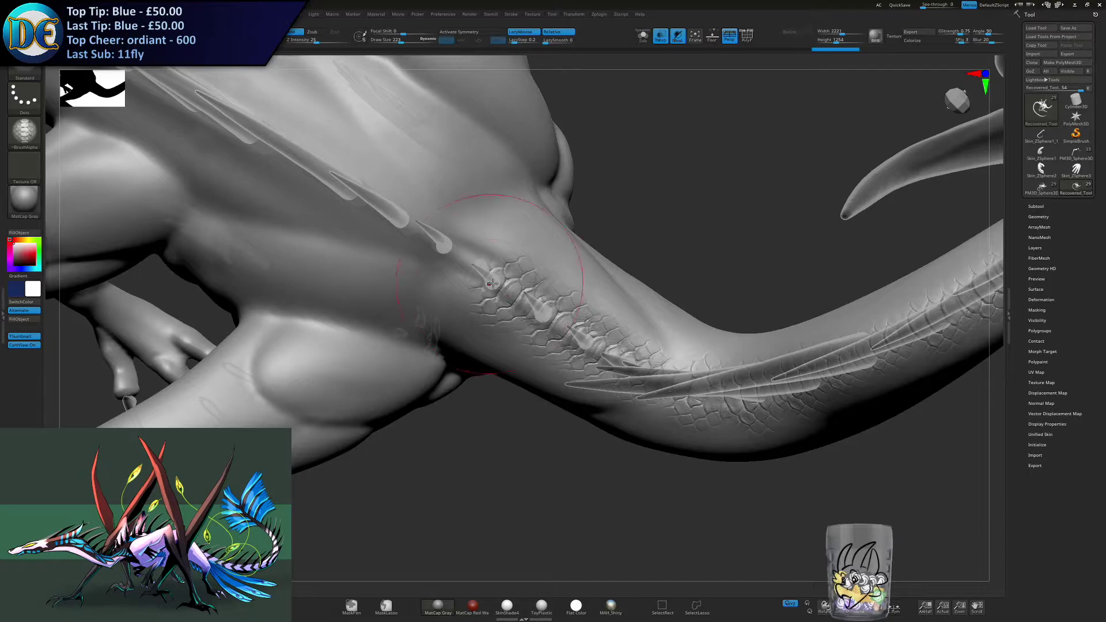
- Raise the draw size to 280 and carry the scales along the spikes from the neck base onto the upper back
alt+right_drag(453, 273, 486, 290)
key(bracketright)
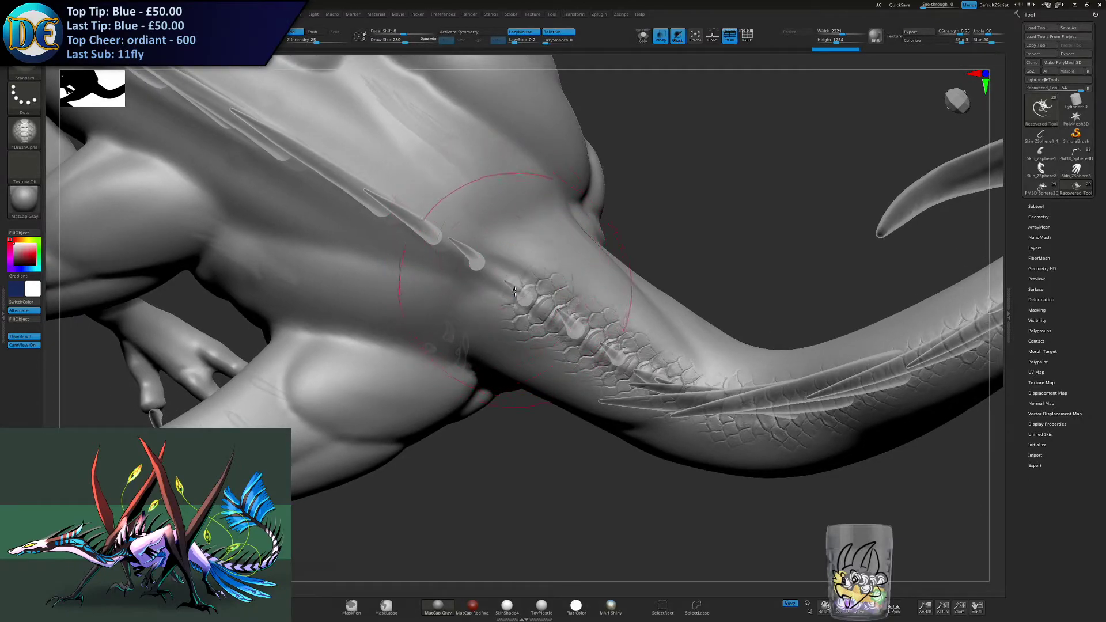
drag(490, 273, 425, 236)
alt+right_drag(408, 228, 505, 292)
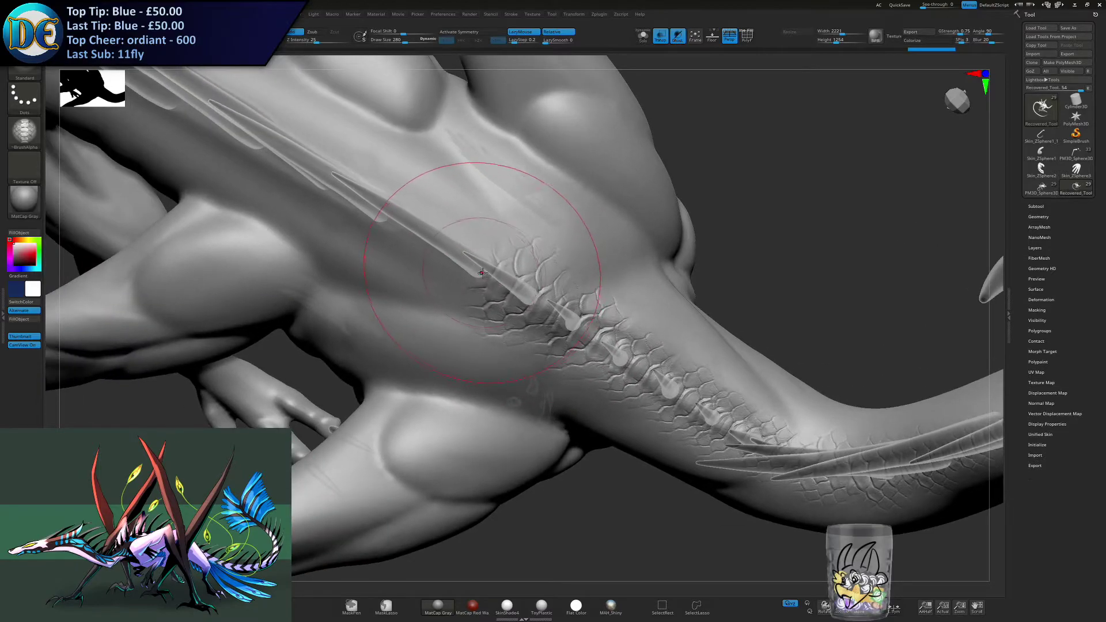
drag(480, 272, 439, 244)
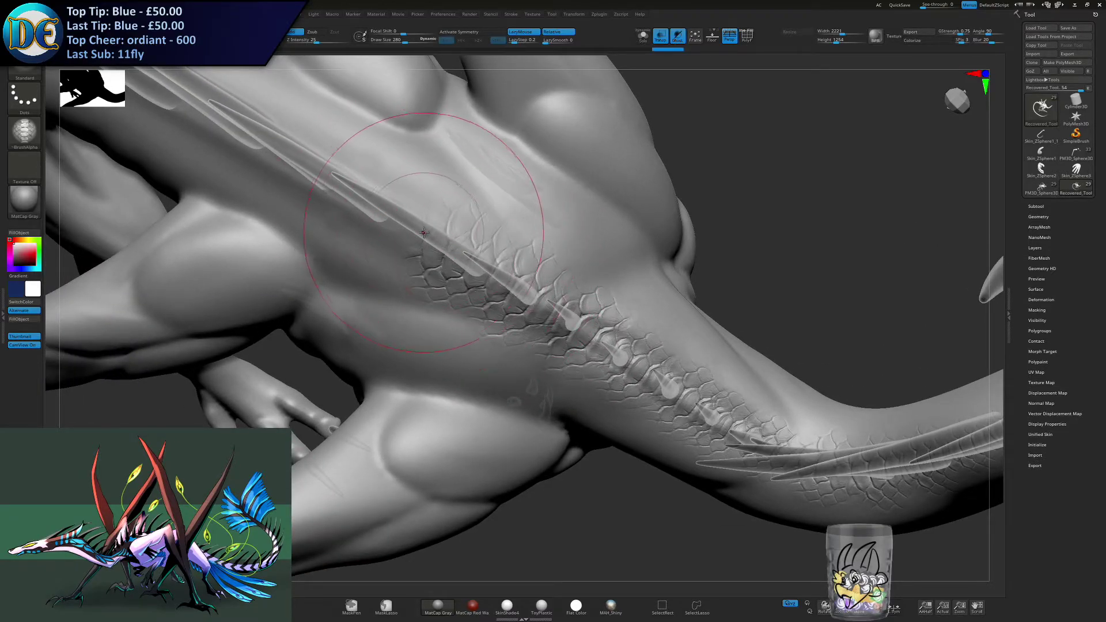
key(ctrl+z)
drag(471, 257, 410, 217)
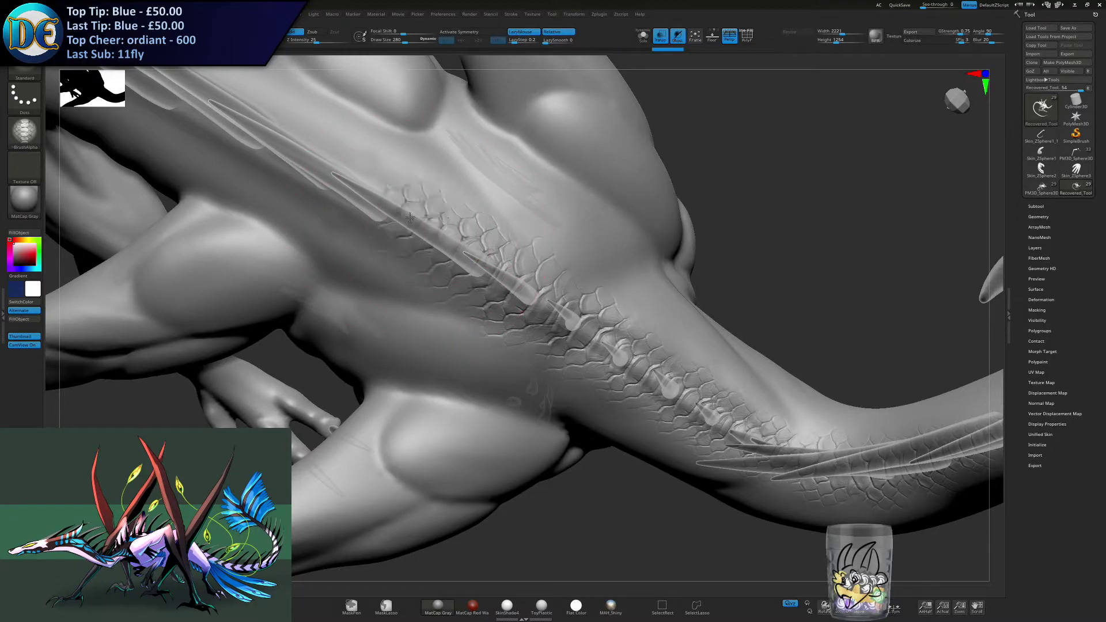
- Undo the stray stroke and extend the scales along the overlapping spikes down the middle of the back
alt+right_drag(392, 211, 544, 283)
key(ctrl+z)
drag(574, 305, 486, 254)
alt+right_drag(487, 256, 581, 319)
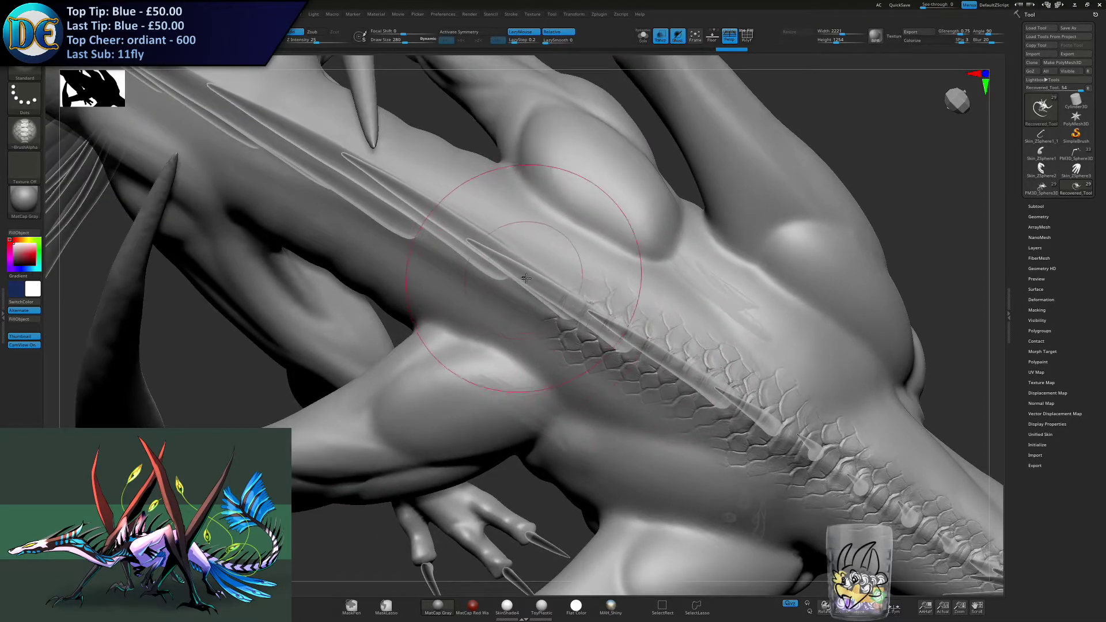
drag(550, 296, 456, 231)
ctrl+right_drag(487, 272, 511, 247)
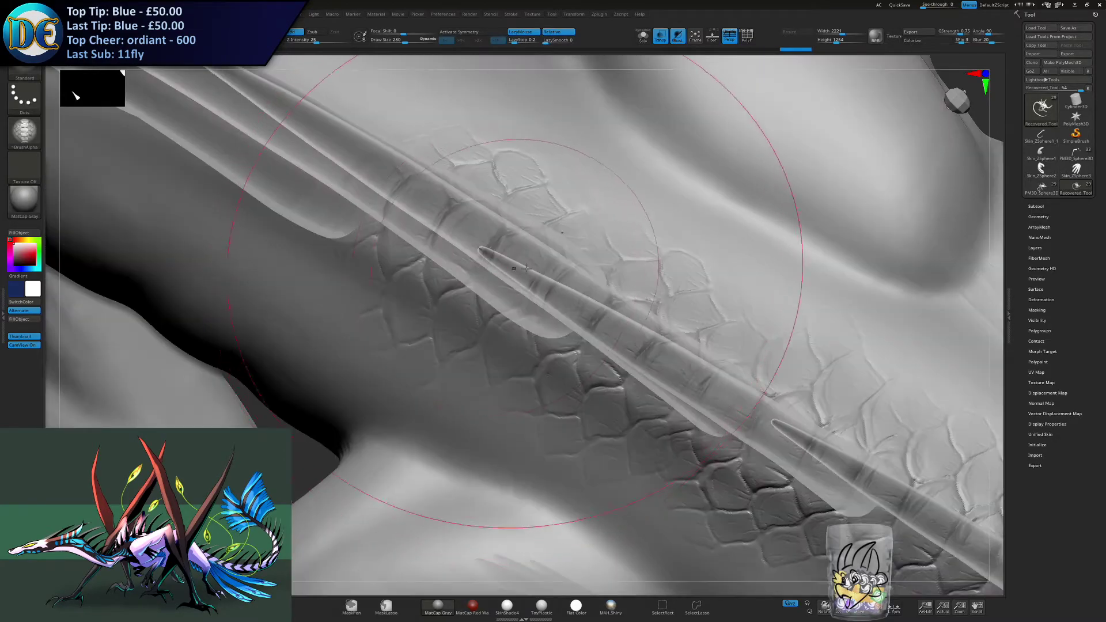
- Undo the last scale stroke and restroke the scales along the spine across the lower back and hips
key(ctrl+z)
mouse_move(527, 313)
ctrl+right_down()
mouse_move(512, 298)
mouse_move(565, 300)
ctrl+right_up()
mouse_move(576, 314)
mouse_down()
mouse_move(380, 239)
mouse_move(357, 196)
mouse_move(327, 173)
mouse_up()
mouse_move(523, 455)
ctrl+right_down()
mouse_move(497, 387)
mouse_move(532, 376)
mouse_move(432, 337)
mouse_move(455, 352)
mouse_move(481, 340)
mouse_move(495, 306)
mouse_move(418, 379)
ctrl+right_up()
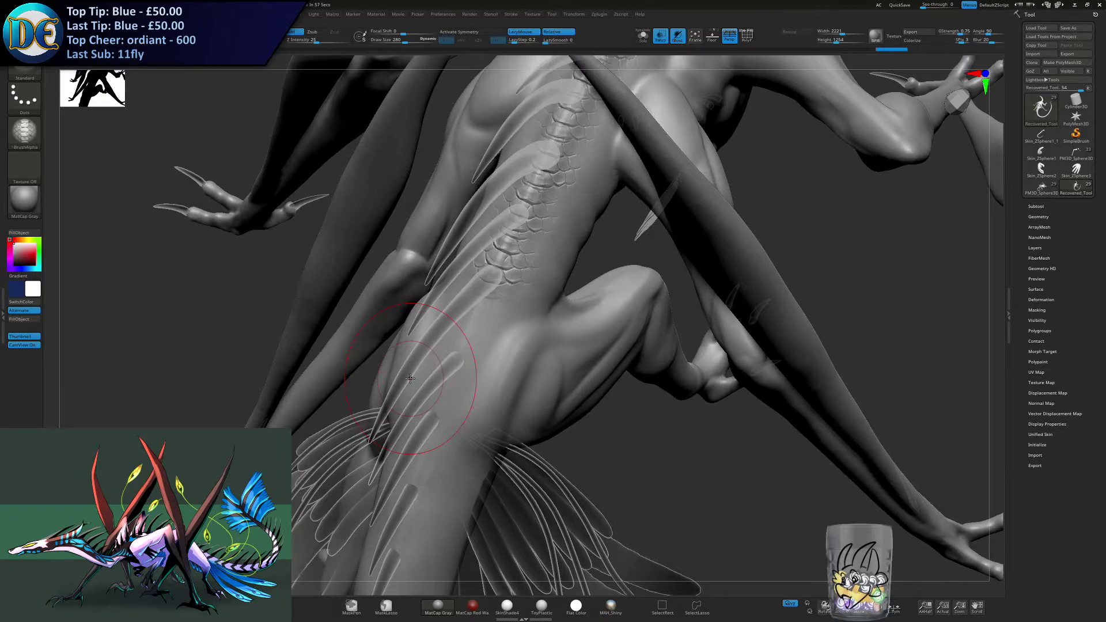
right_drag(442, 283, 439, 333)
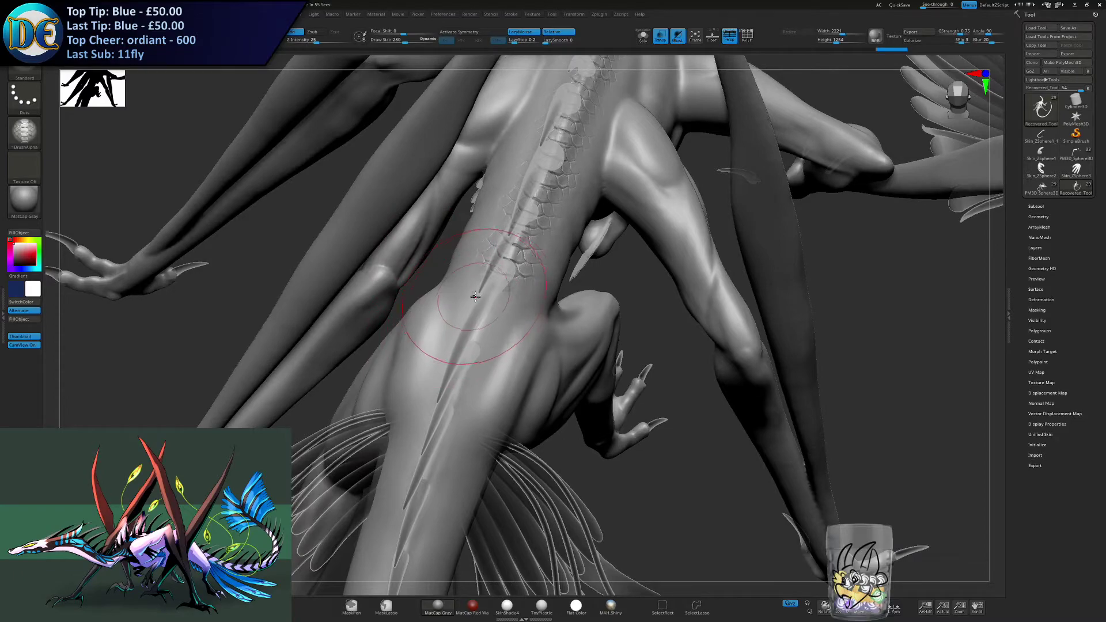
mouse_move(485, 321)
right_down()
mouse_move(465, 355)
mouse_move(464, 296)
right_up()
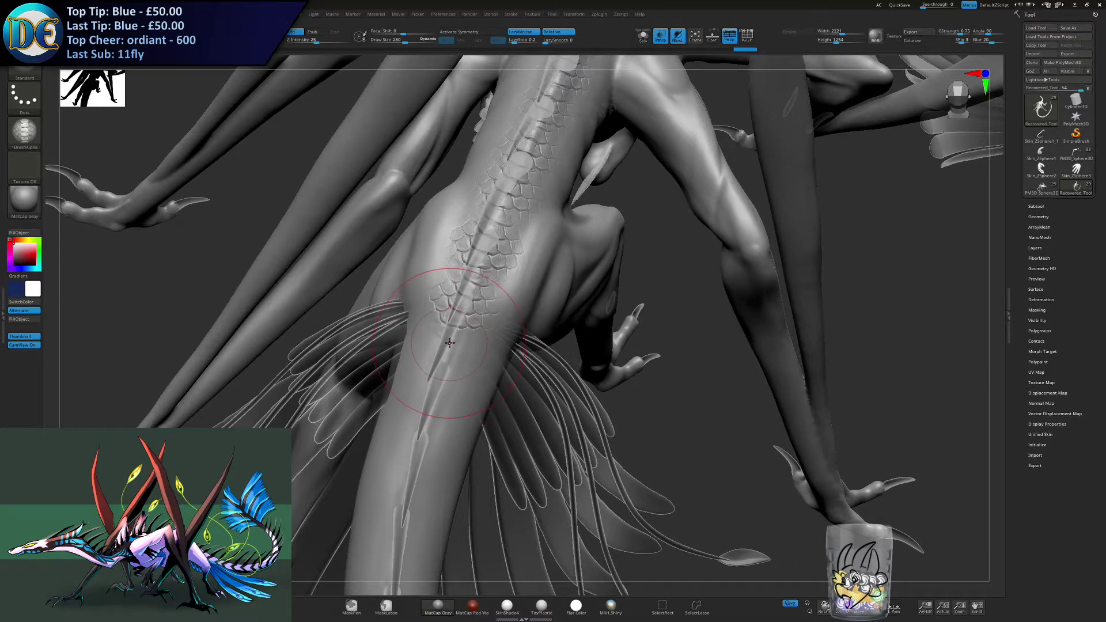
- Undo the last scale strokes and retry them along the ridge at the tail base beside the feathers
key(ctrl)
key(ctrl+z)
key(ctrl+z)
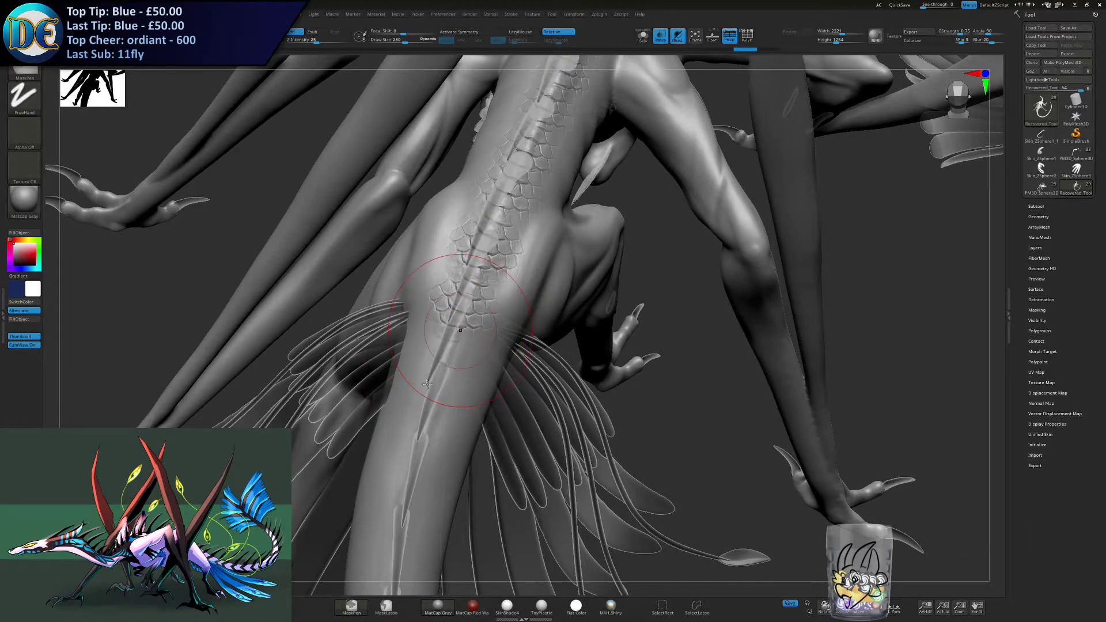
alt+right_drag(424, 391, 452, 337)
drag(499, 222, 455, 376)
key(ctrl)
key(ctrl+z)
- Toggle LazyMouse and restroke scales down the tail base between the feather fans, undoing the unwanted attempts
key(l)
alt+right_drag(435, 465, 464, 312)
mouse_move(477, 254)
mouse_down()
mouse_move(455, 310)
mouse_move(460, 325)
mouse_up()
key(ctrl+z)
key(ctrl)
key(ctrl+z)
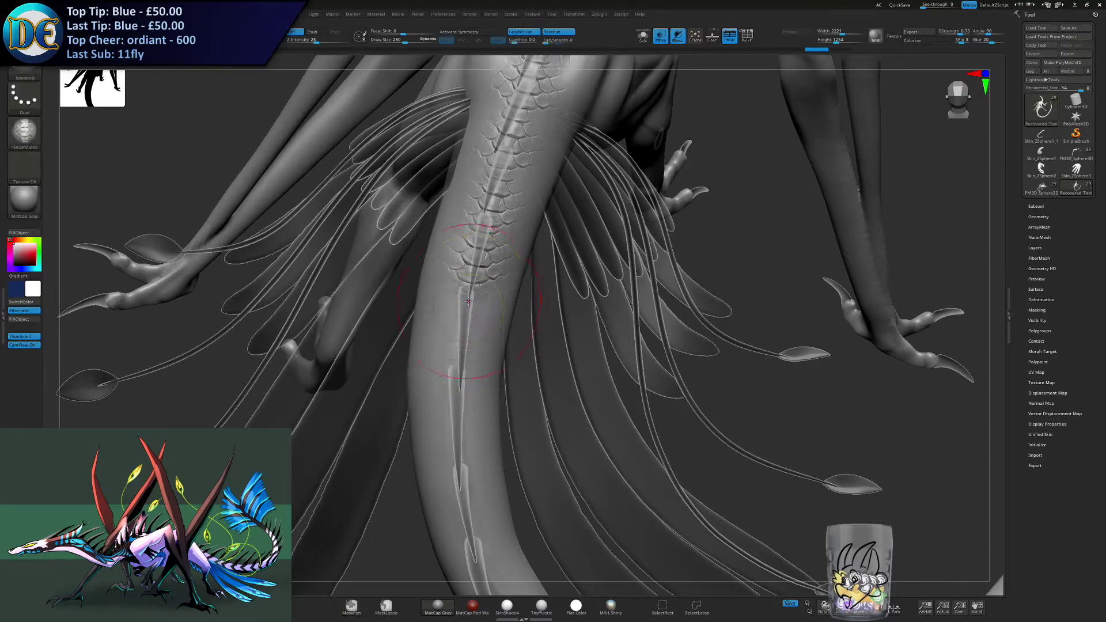
drag(467, 313, 459, 318)
- Set the draw size to 251 and continue the scales over the spikes down the upper tail
key(s)
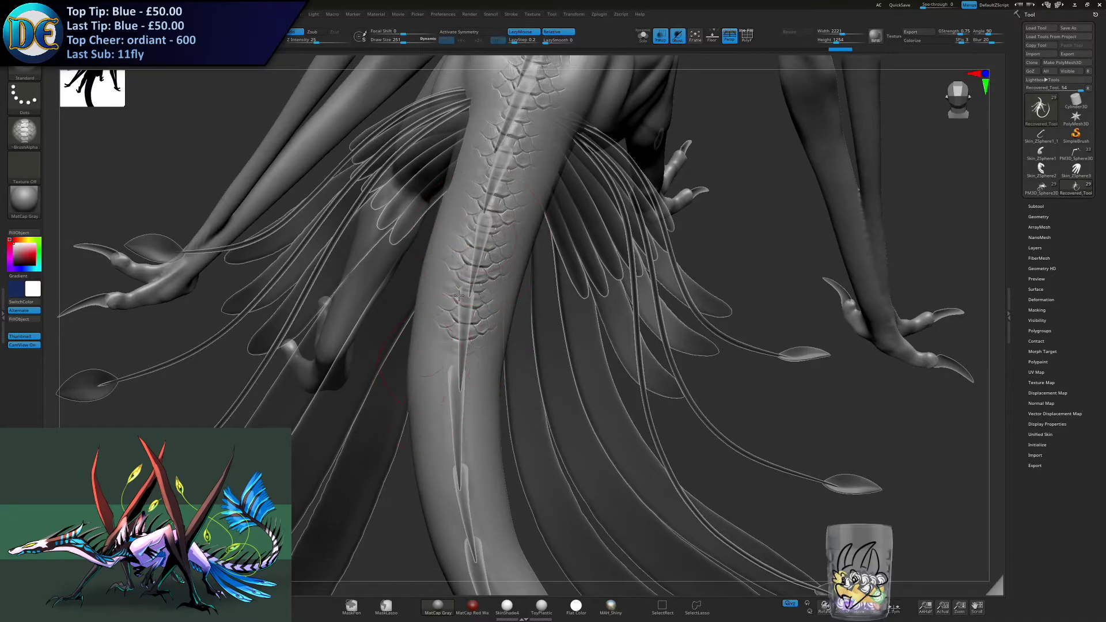
right_drag(438, 363, 431, 312)
right_drag(474, 352, 483, 262)
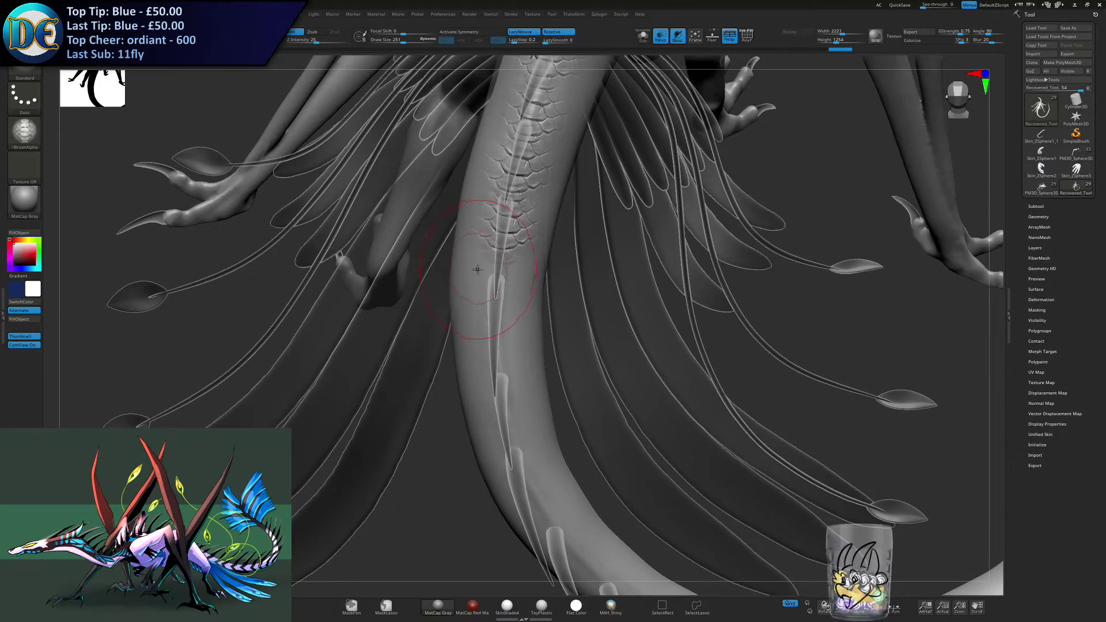
right_drag(467, 288, 446, 284)
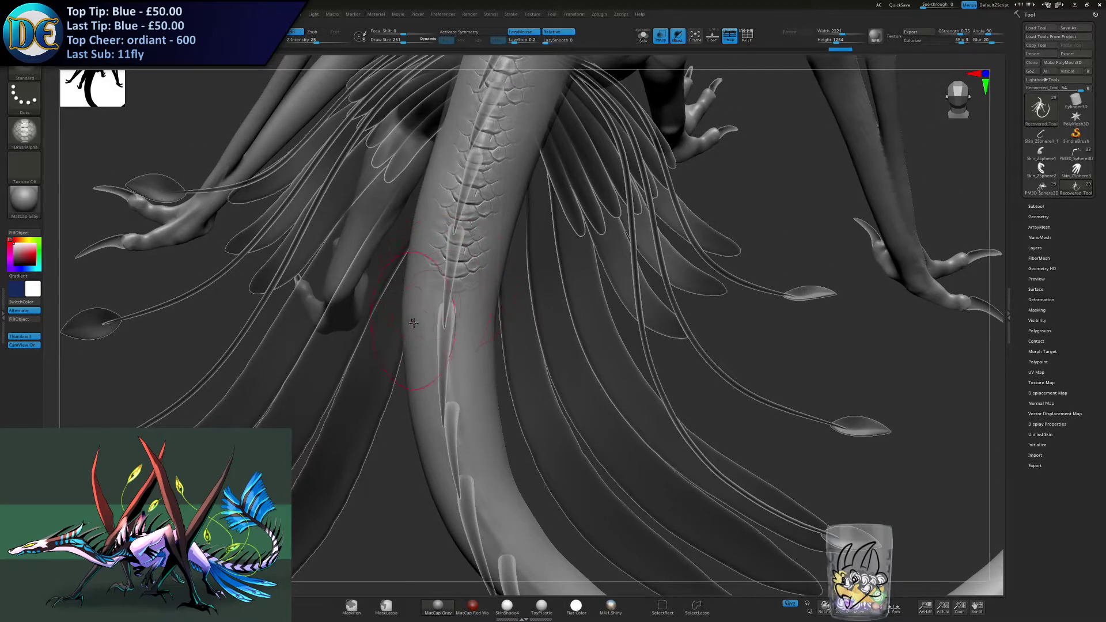
drag(447, 308, 453, 429)
mouse_move(453, 429)
alt+right_down()
mouse_move(452, 315)
mouse_move(460, 350)
alt+right_up()
drag(454, 346, 455, 400)
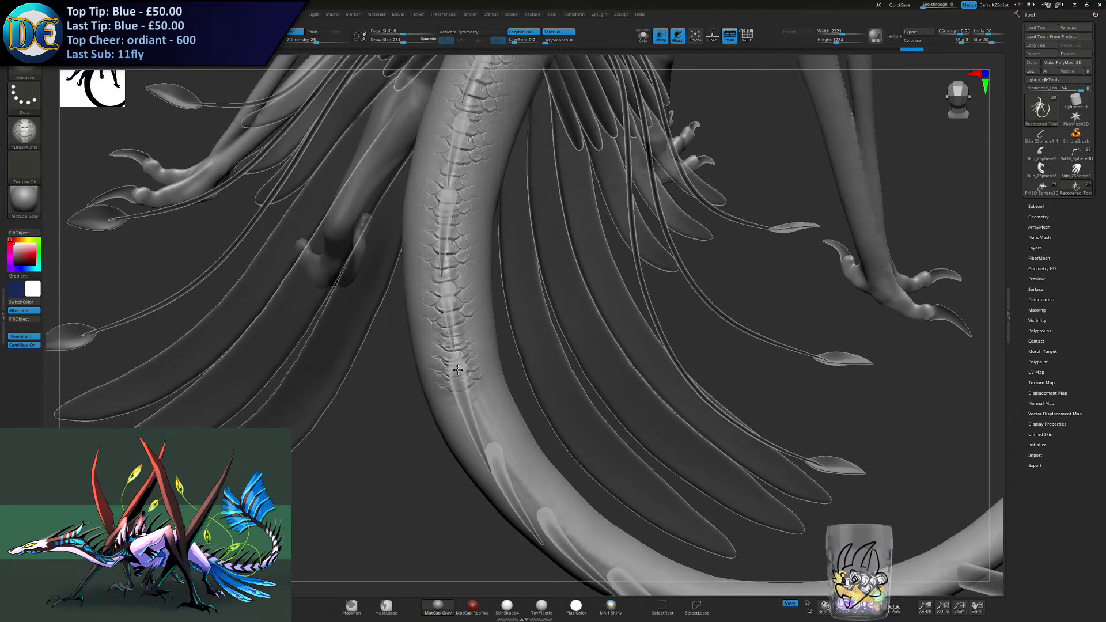
- Undo the unwanted scale strokes and lay new ones along the ridge around the tail's bend
key(ctrl)
key(ctrl+z)
key(l)
mouse_move(458, 364)
mouse_down()
mouse_move(469, 381)
mouse_move(457, 398)
mouse_move(500, 456)
mouse_up()
key(ctrl+z)
alt+right_drag(481, 541, 465, 374)
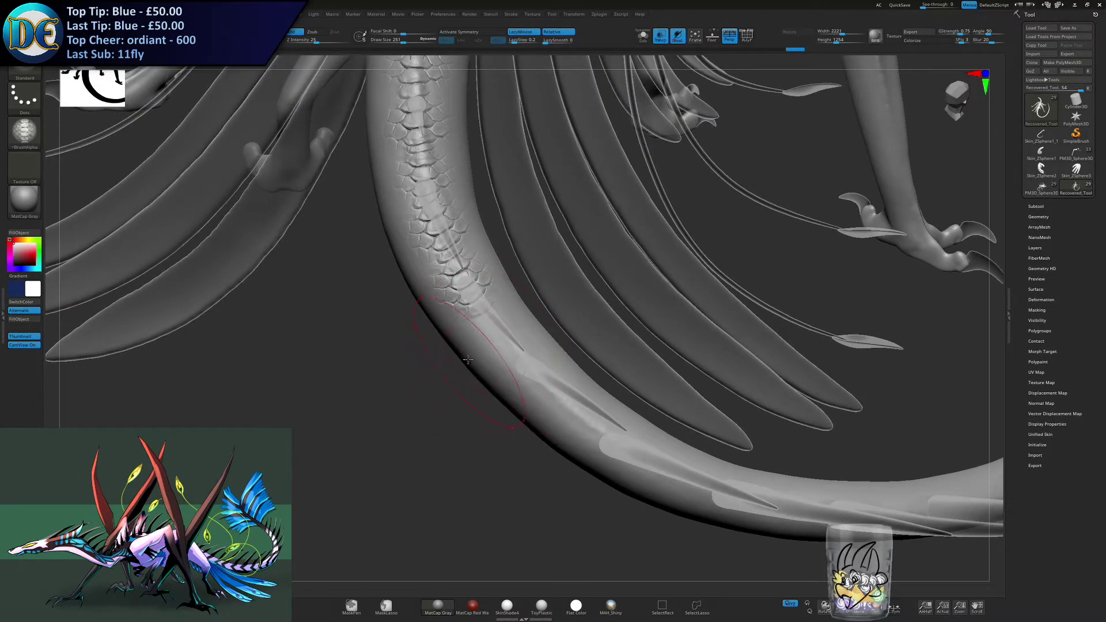
drag(488, 314, 531, 380)
alt+right_drag(531, 380, 383, 344)
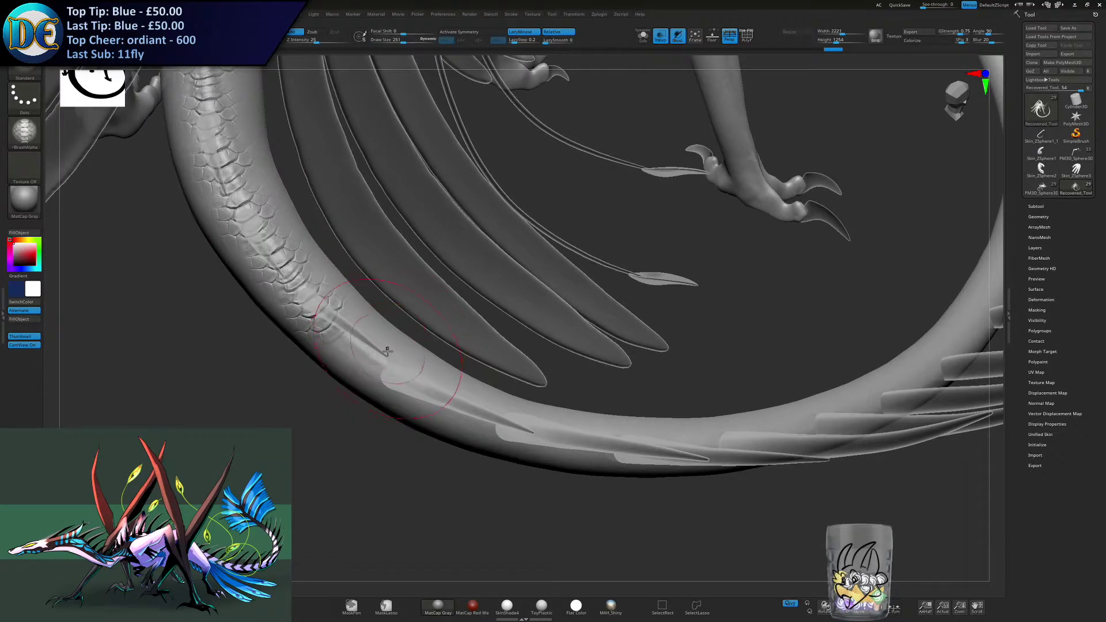
- Reduce the draw size to 223 and stroke scales along the tail's lower curve, undoing the misplaced passes
mouse_move(353, 344)
mouse_down()
mouse_move(405, 387)
mouse_move(502, 429)
mouse_up()
key(s)
mouse_move(602, 440)
alt+right_down()
mouse_move(398, 432)
mouse_move(397, 418)
alt+right_up()
drag(332, 423, 397, 439)
key(ctrl+z)
key(s)
key(ctrl)
key(ctrl+z)
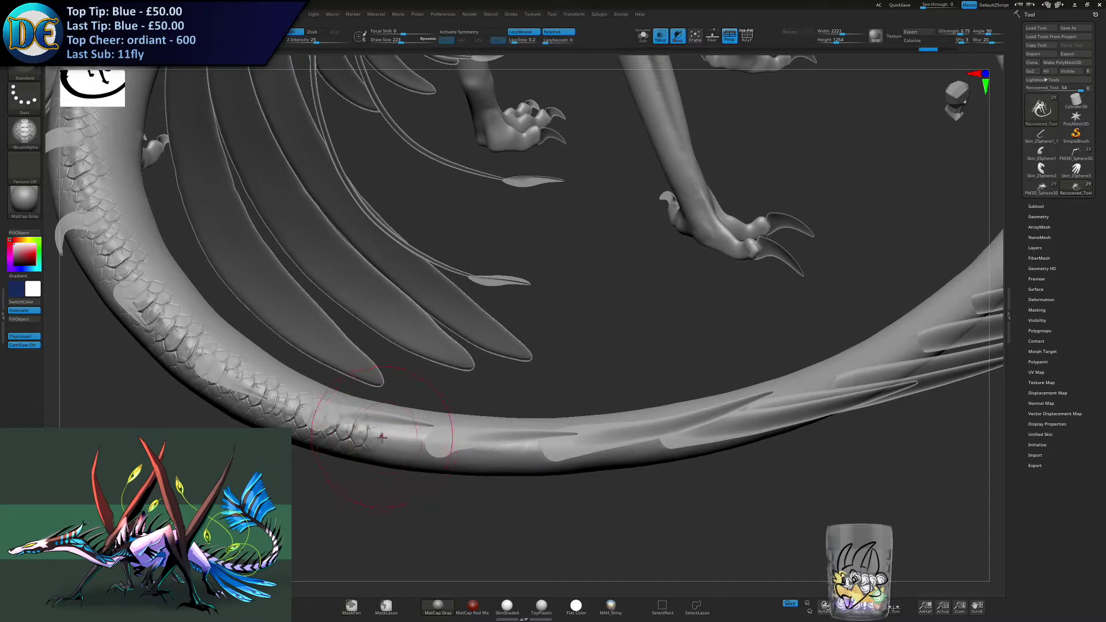
- Redo the scale stroke beneath the spines on the underside of the curve and extend it farther along the tail
drag(381, 439, 539, 453)
key(ctrl+z)
key(ctrl+z)
mouse_move(608, 462)
alt+right_down()
mouse_move(394, 401)
mouse_move(402, 424)
alt+right_up()
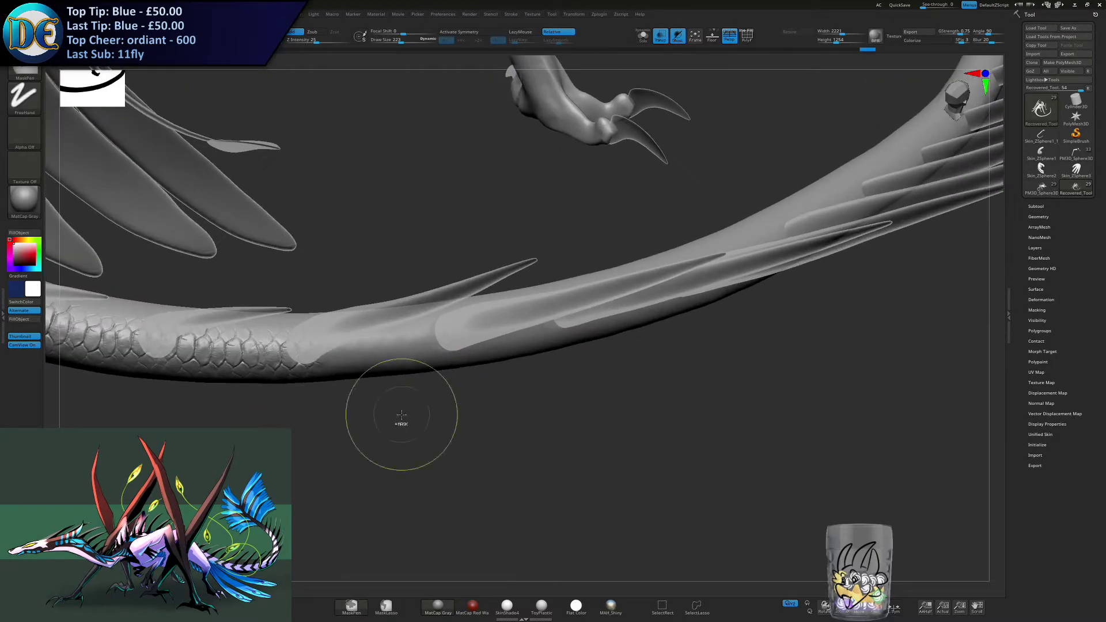
drag(324, 350, 438, 346)
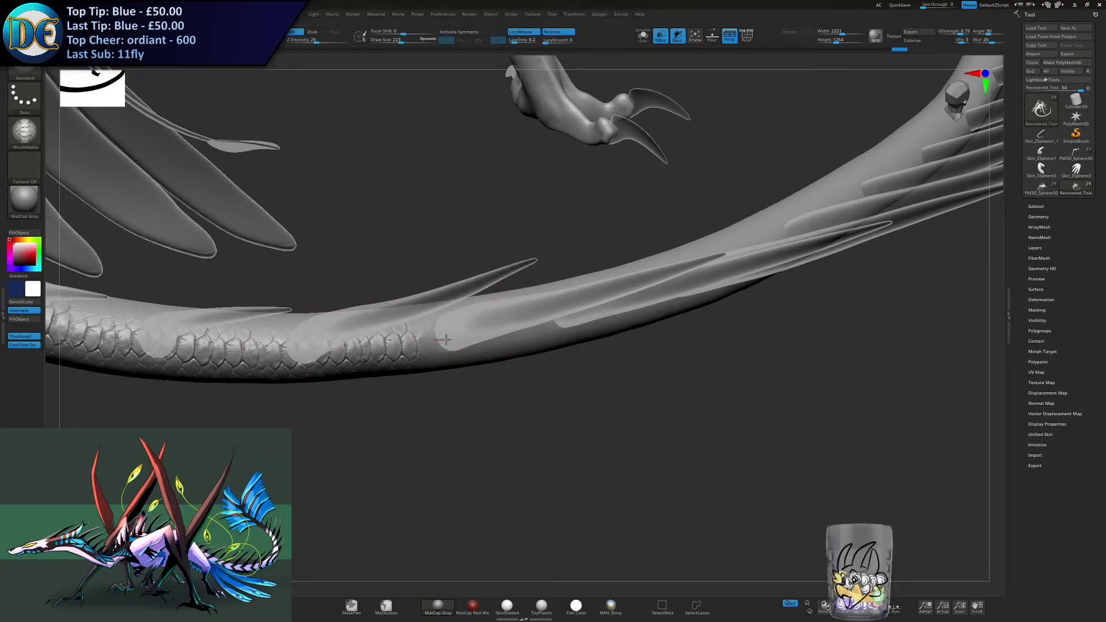
key(ctrl)
- Carry the scales past the following spines toward the tail tip and undo the last stroke
drag(483, 333, 542, 328)
mouse_move(545, 324)
alt+right_down()
mouse_move(323, 358)
mouse_move(342, 346)
alt+right_up()
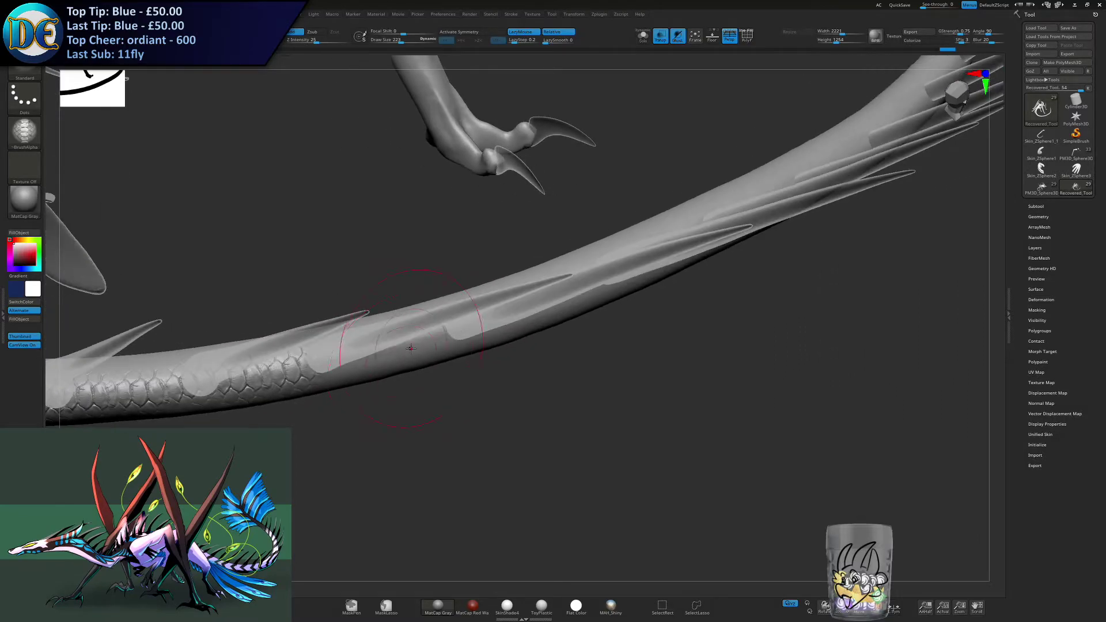
drag(339, 362, 461, 331)
right_drag(507, 329, 440, 335)
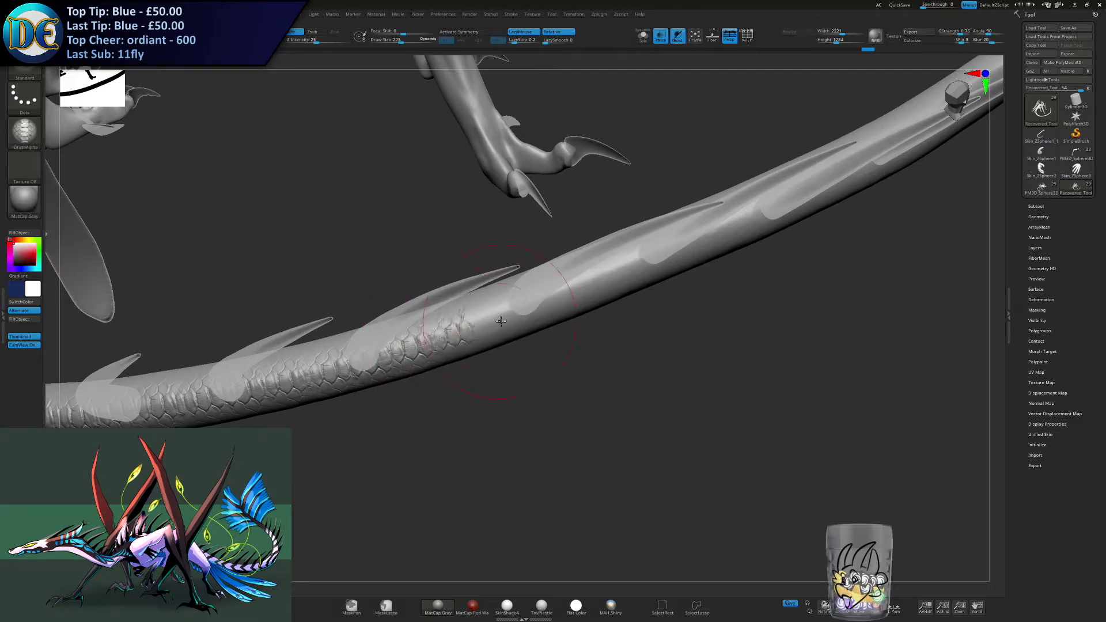
right_drag(438, 345, 405, 364)
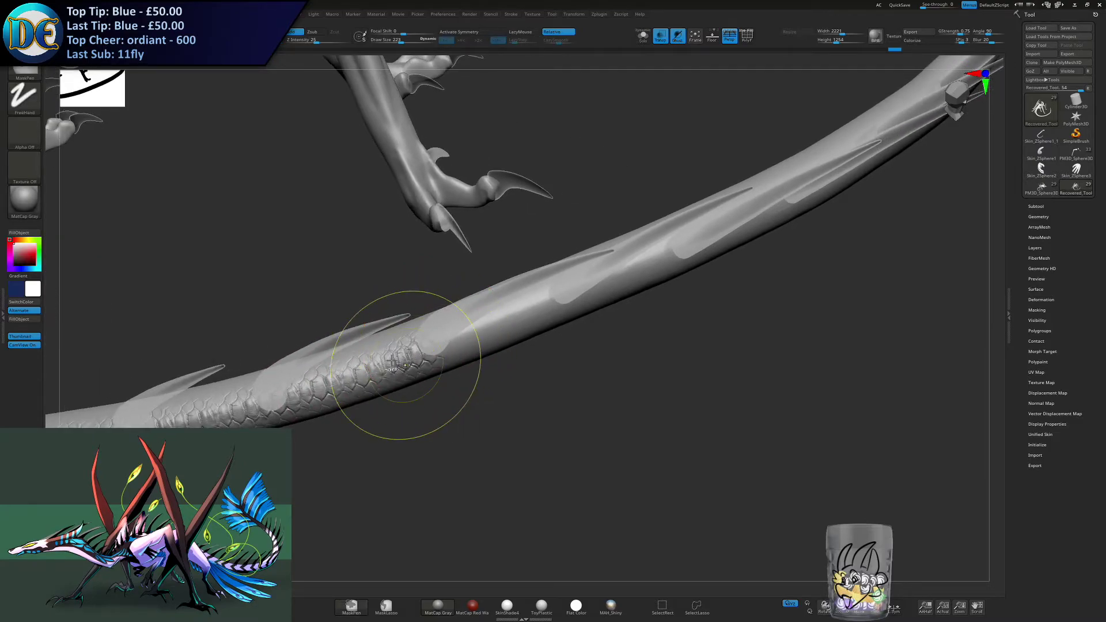
key(ctrl+z)
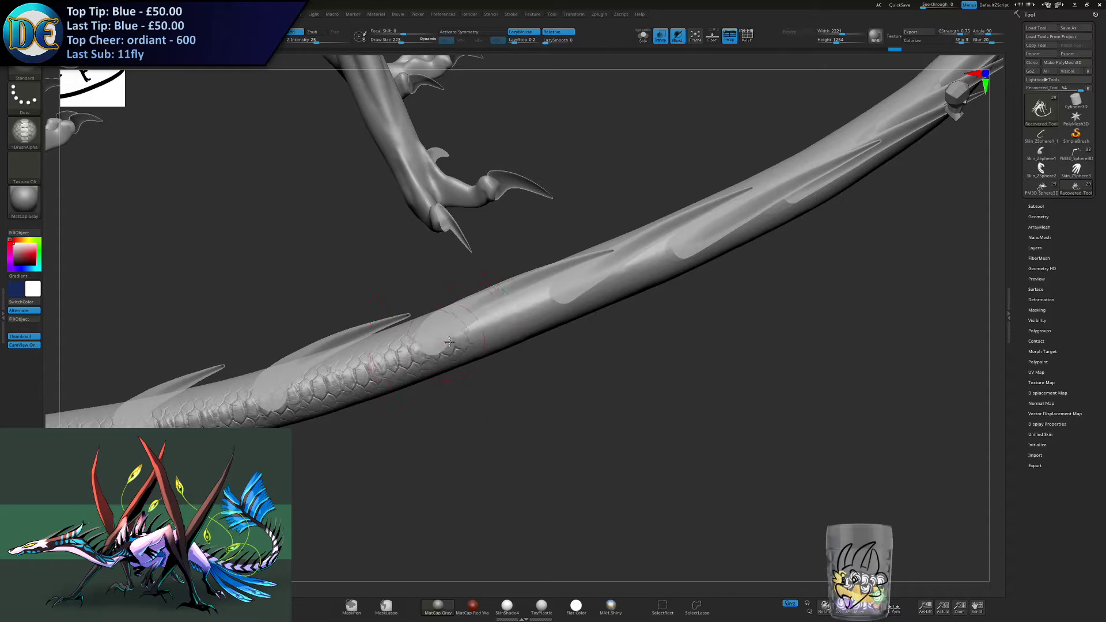
- Extend the reptile scales along the tail beneath the next spines and undo the last two passes
drag(492, 328, 498, 325)
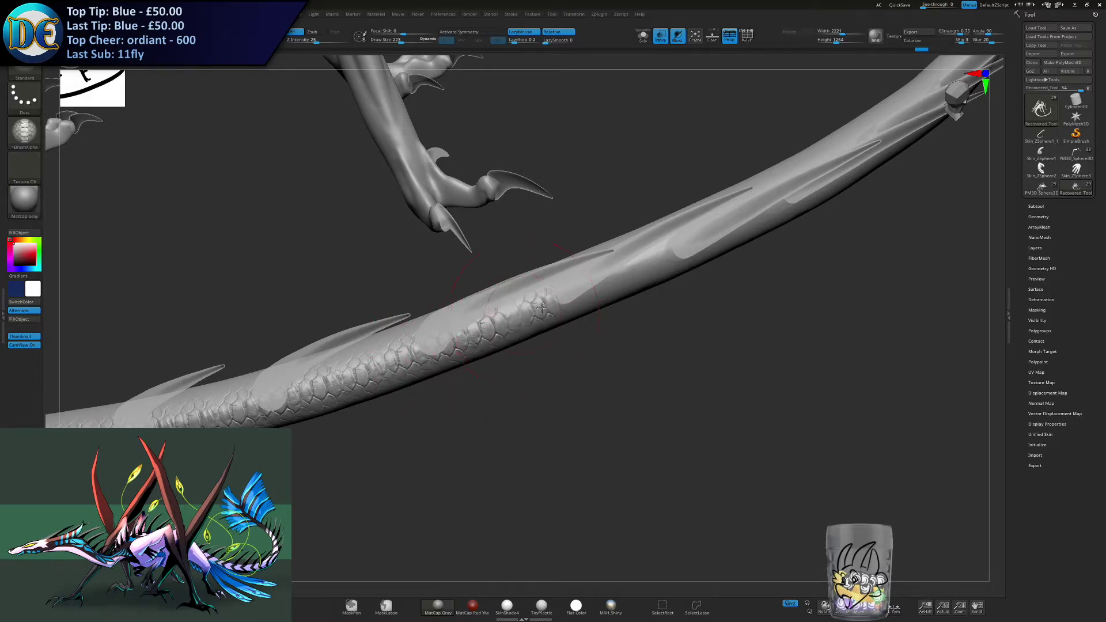
right_drag(542, 308, 375, 375)
drag(376, 373, 519, 317)
alt+right_drag(553, 299, 425, 362)
drag(421, 365, 560, 303)
key(ctrl+z)
key(ctrl+z)
mouse_move(560, 302)
alt+right_down()
mouse_move(456, 358)
mouse_move(464, 351)
alt+right_up()
right_click(464, 351)
alt+right_drag(509, 318, 460, 336)
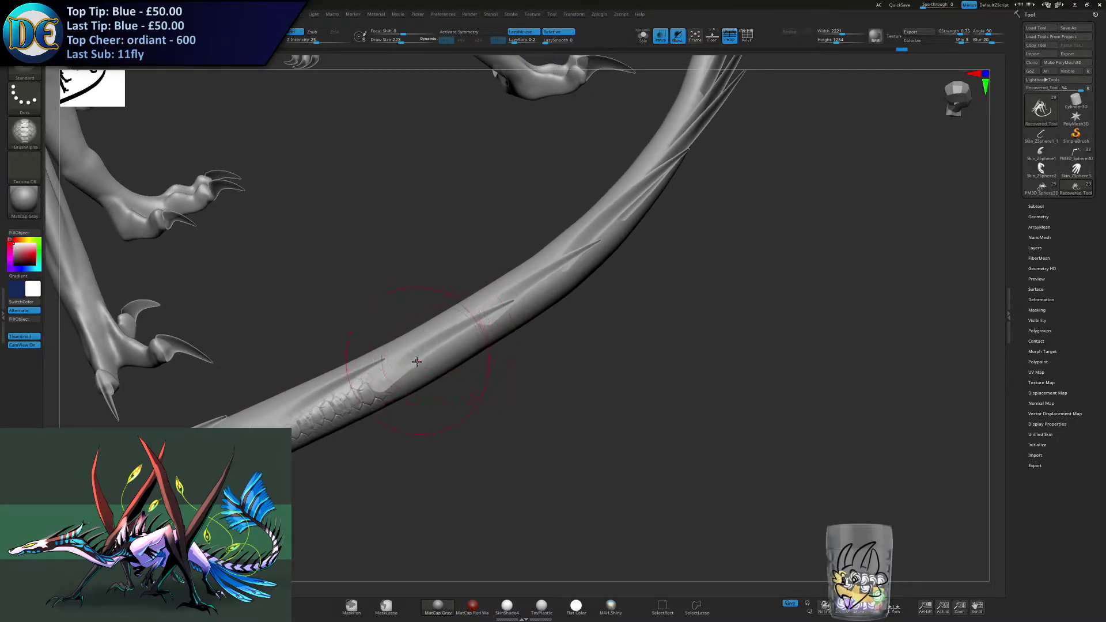
- Continue the scale strokes under the remaining spines up to the tail tip between the fan feathers
drag(407, 370, 411, 367)
drag(422, 362, 503, 311)
right_drag(473, 326, 439, 348)
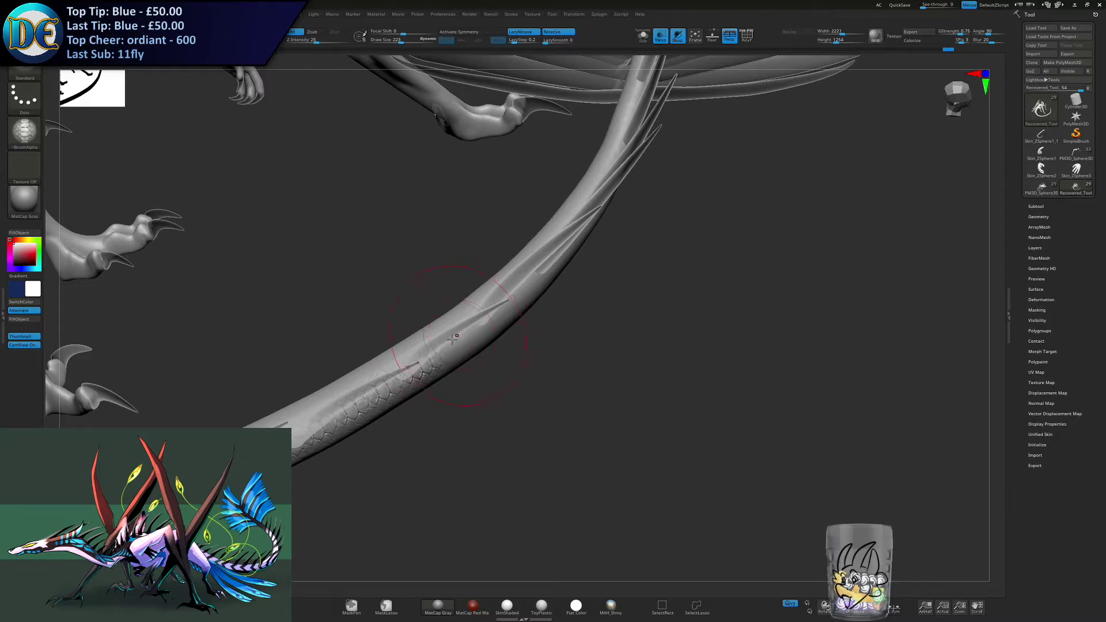
drag(485, 320, 502, 307)
right_drag(517, 298, 464, 340)
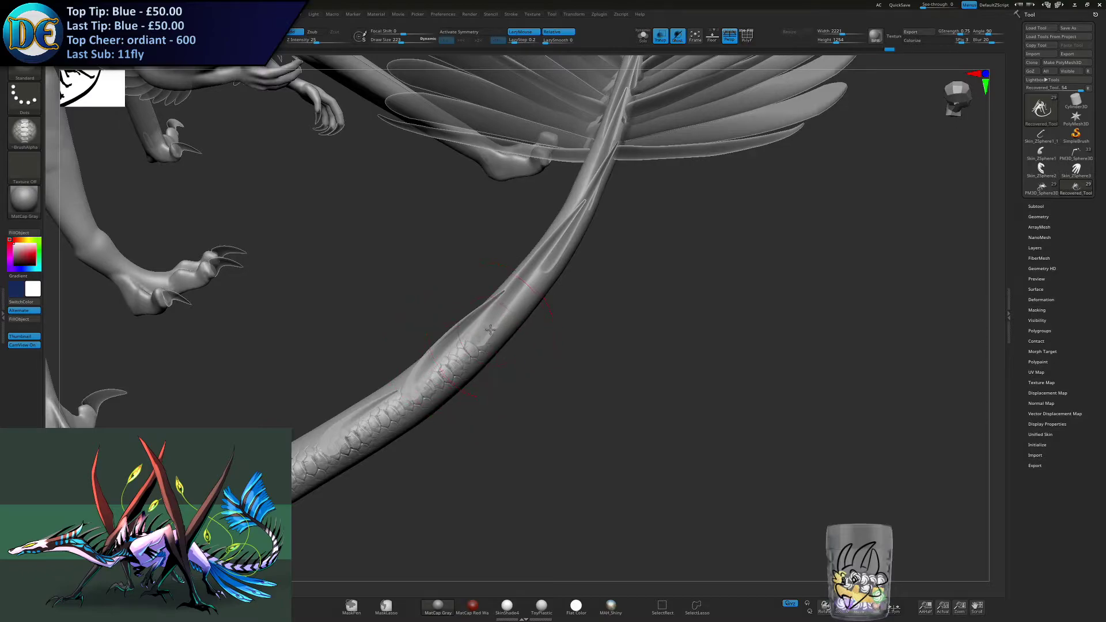
mouse_move(536, 281)
mouse_down()
mouse_move(509, 309)
mouse_move(536, 277)
mouse_up()
right_drag(465, 373, 500, 339)
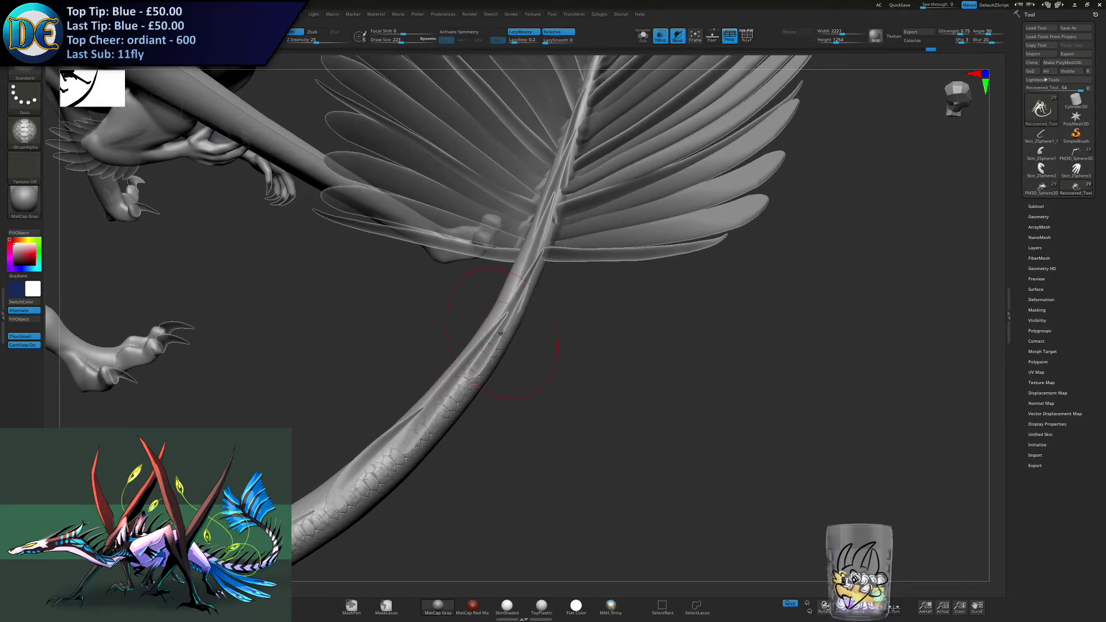
alt+right_drag(522, 283, 458, 381)
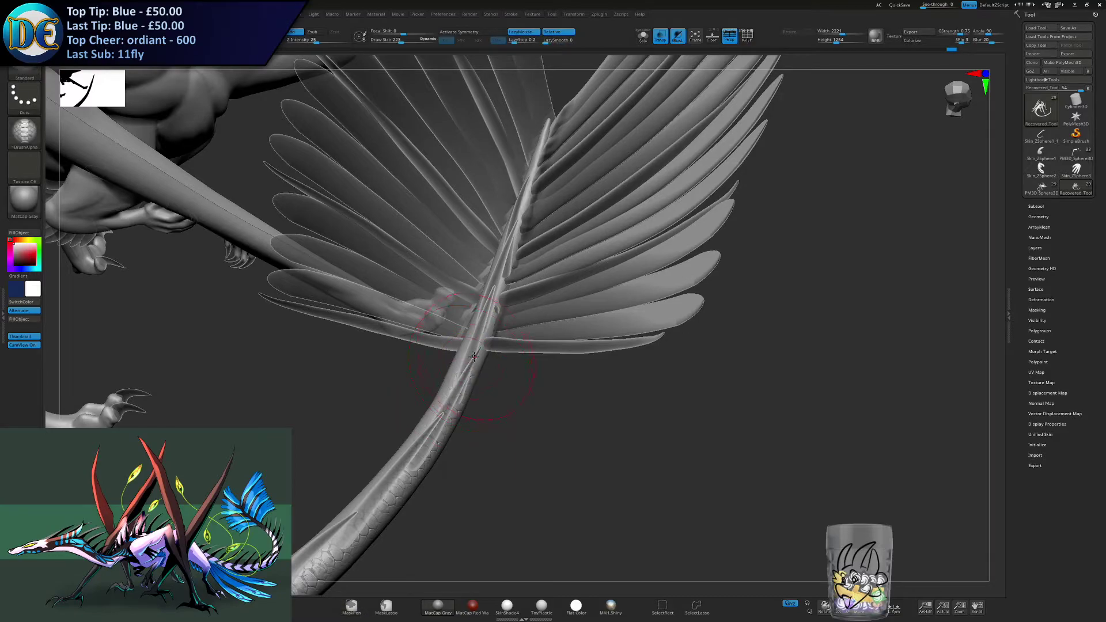
drag(487, 311, 493, 294)
right_drag(497, 279, 485, 298)
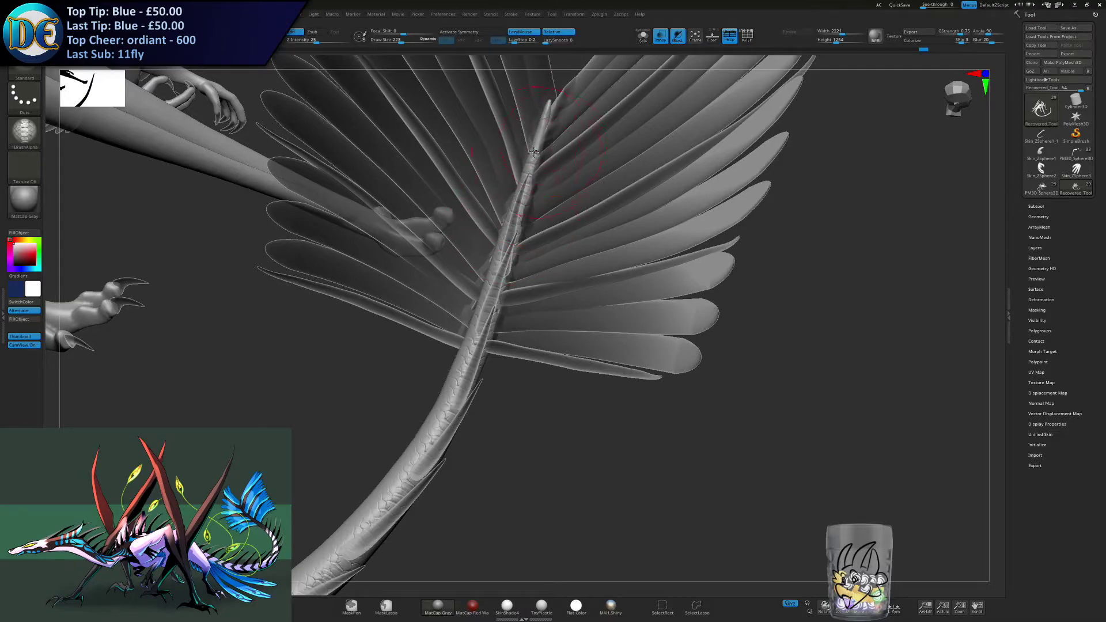
- Turn off transparency and examine the scaled tail and back on the whole dragon
click(665, 39)
ctrl+right_drag(429, 449, 448, 382)
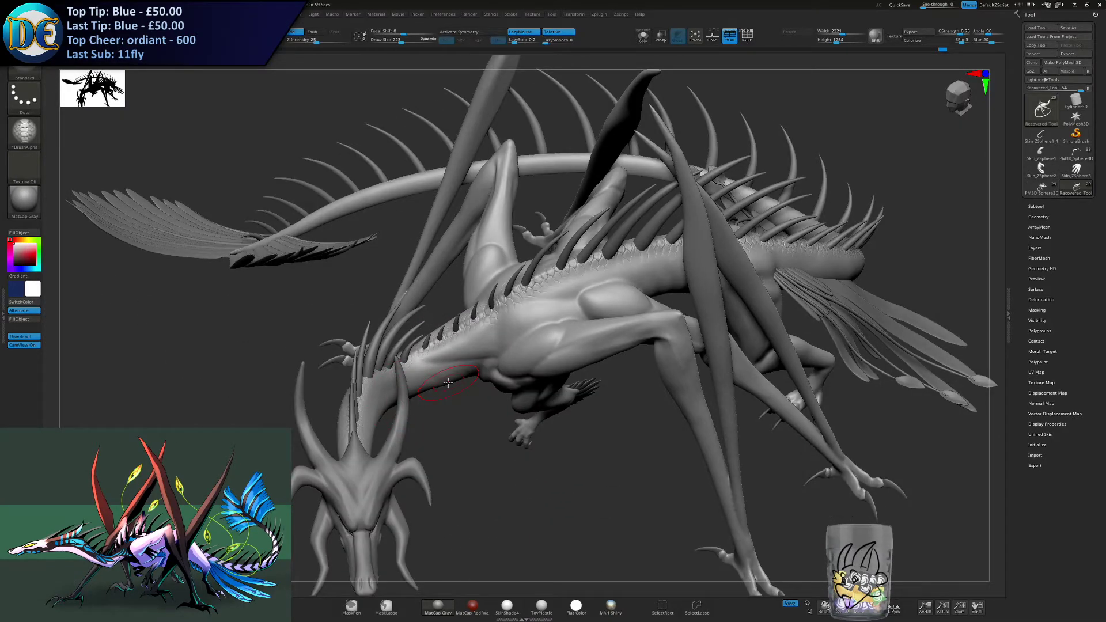
right_drag(448, 382, 400, 433)
alt+right_drag(419, 377, 445, 304)
ctrl+right_drag(445, 304, 544, 313)
alt+right_drag(469, 158, 554, 188)
ctrl+right_drag(555, 187, 544, 242)
- Turn on transparency, reduce the draw size to 173 and stroke scales along one small forearm at its feather roots
click(660, 36)
right_drag(466, 316, 443, 326)
key(space)
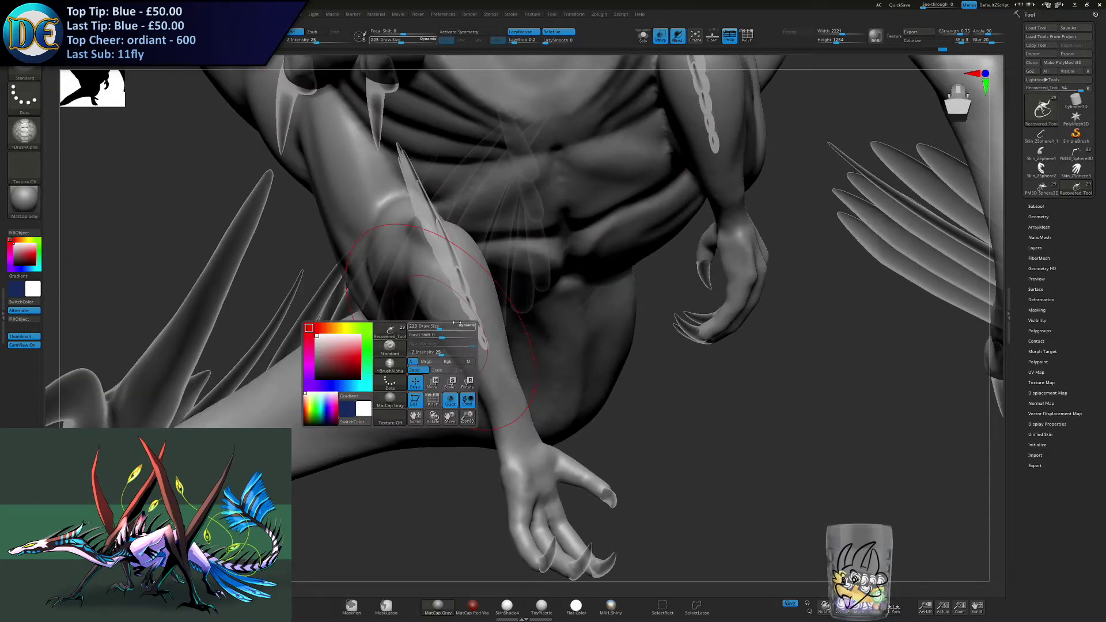
key(bracketleft)
key(bracketleft)
key(bracketleft)
key(bracketleft)
key(bracketleft)
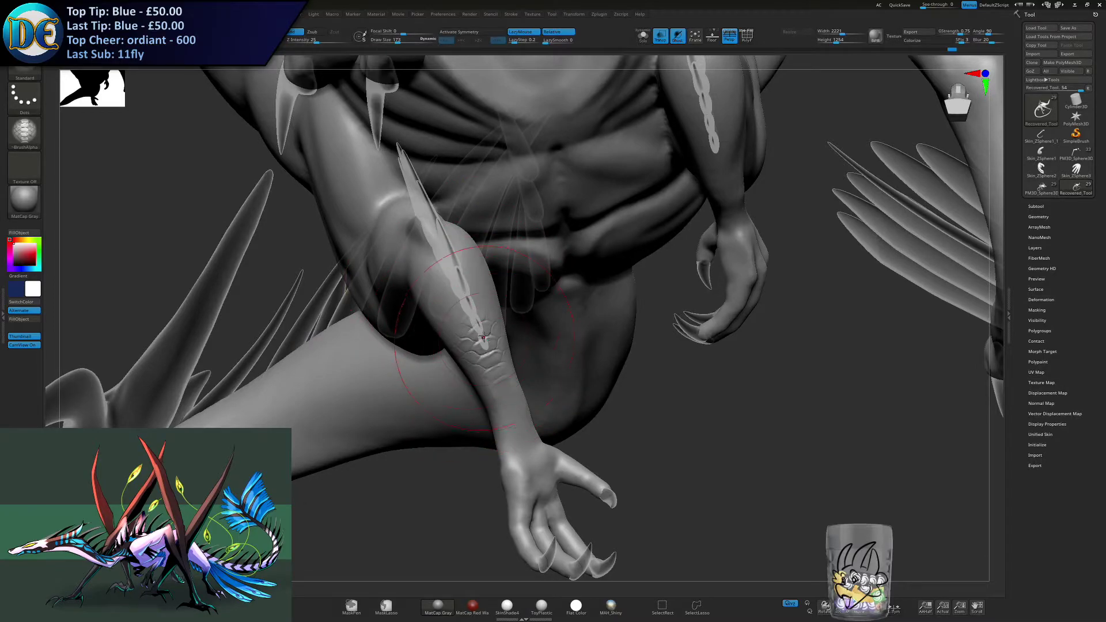
right_drag(476, 331, 432, 265)
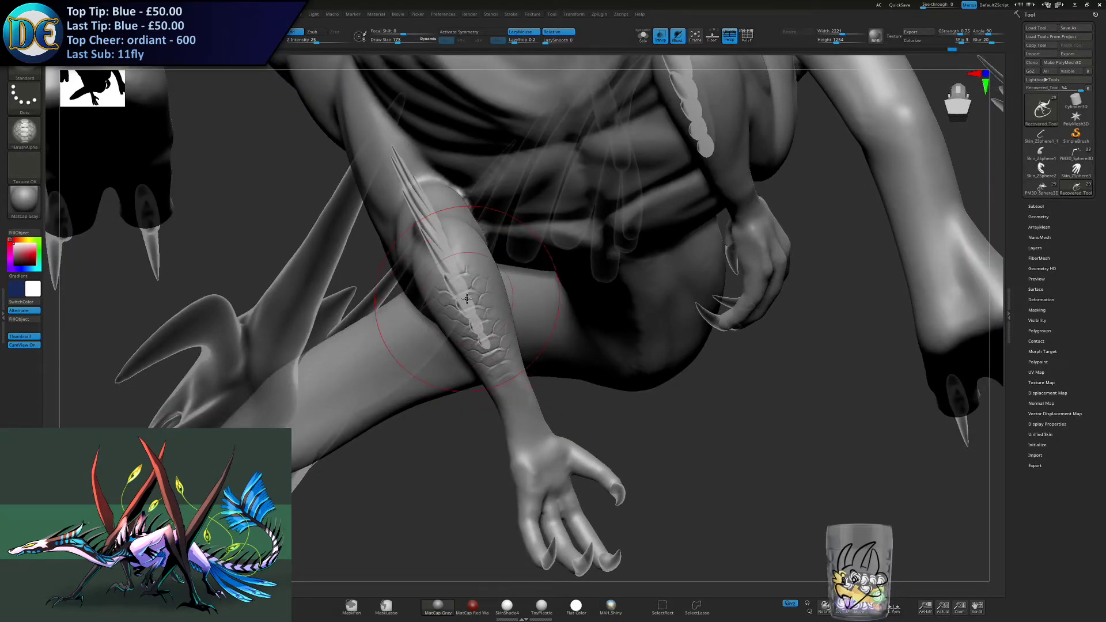
mouse_move(439, 241)
right_down()
mouse_move(421, 198)
mouse_move(406, 219)
mouse_move(431, 232)
right_up()
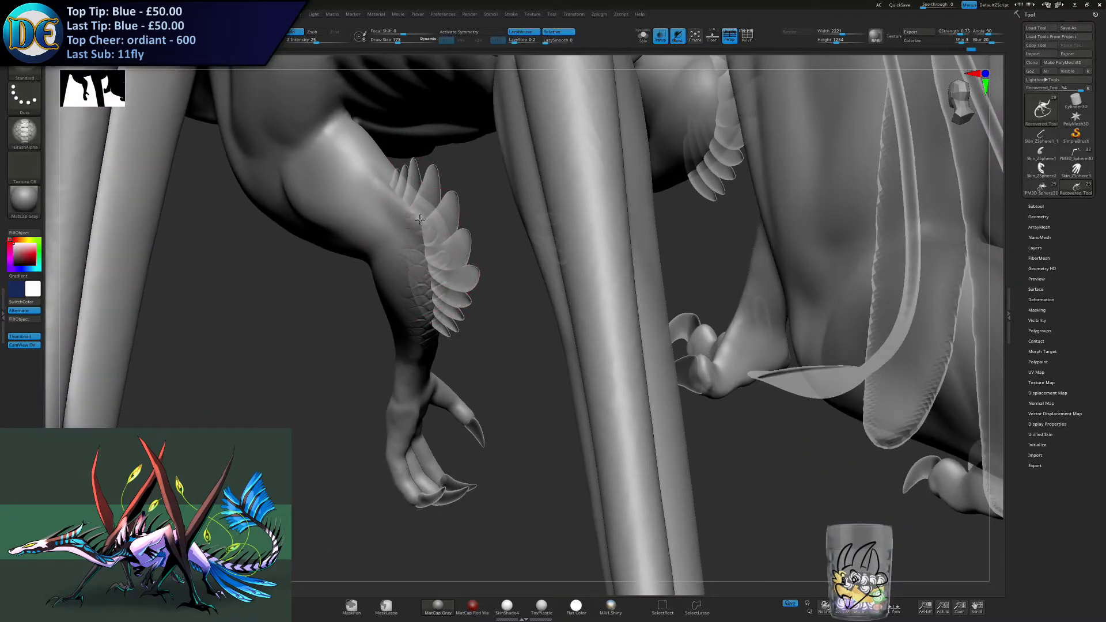
mouse_move(405, 213)
mouse_down()
mouse_move(413, 226)
mouse_move(408, 206)
mouse_up()
mouse_move(412, 196)
right_down()
mouse_move(386, 174)
mouse_move(389, 183)
right_up()
- Stroke matching scales up the opposite forearm, following the row of feather roots from the wrist to the elbow
mouse_move(608, 303)
right_down()
mouse_move(582, 271)
mouse_move(640, 231)
mouse_move(496, 361)
right_up()
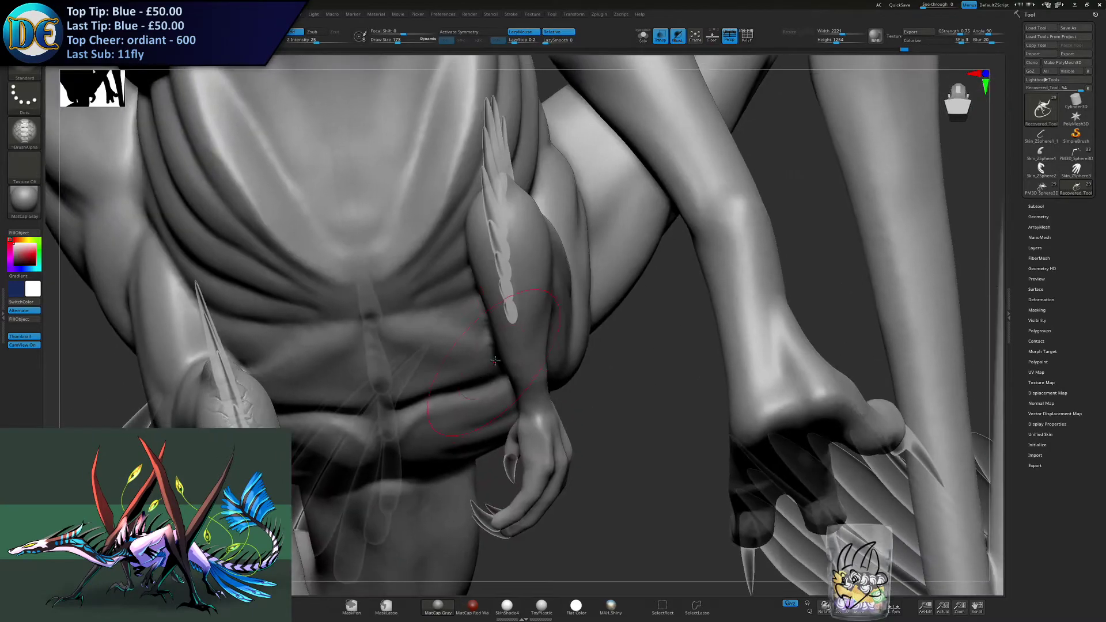
right_drag(511, 309, 481, 295)
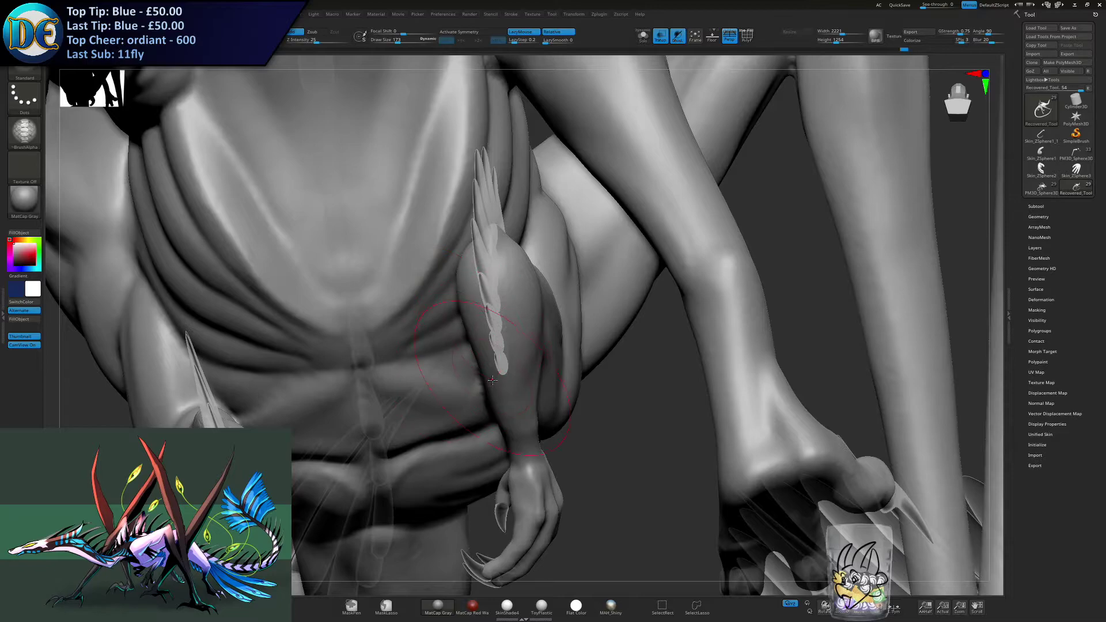
right_drag(504, 373, 507, 398)
drag(507, 378, 502, 358)
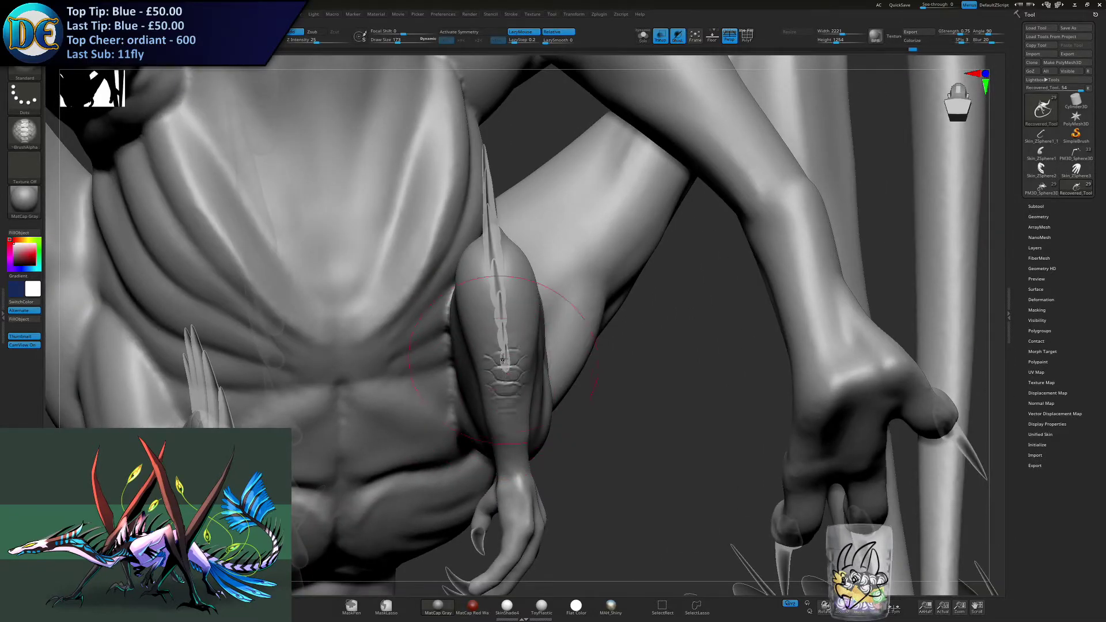
drag(501, 311, 499, 300)
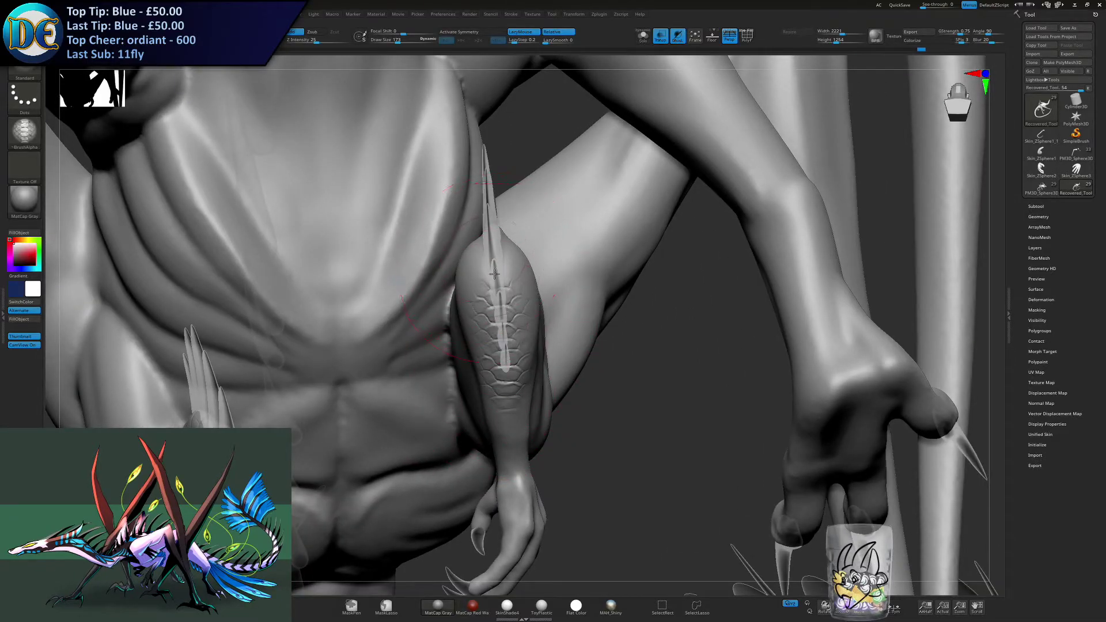
mouse_move(492, 250)
right_down()
mouse_move(478, 348)
mouse_move(469, 260)
right_up()
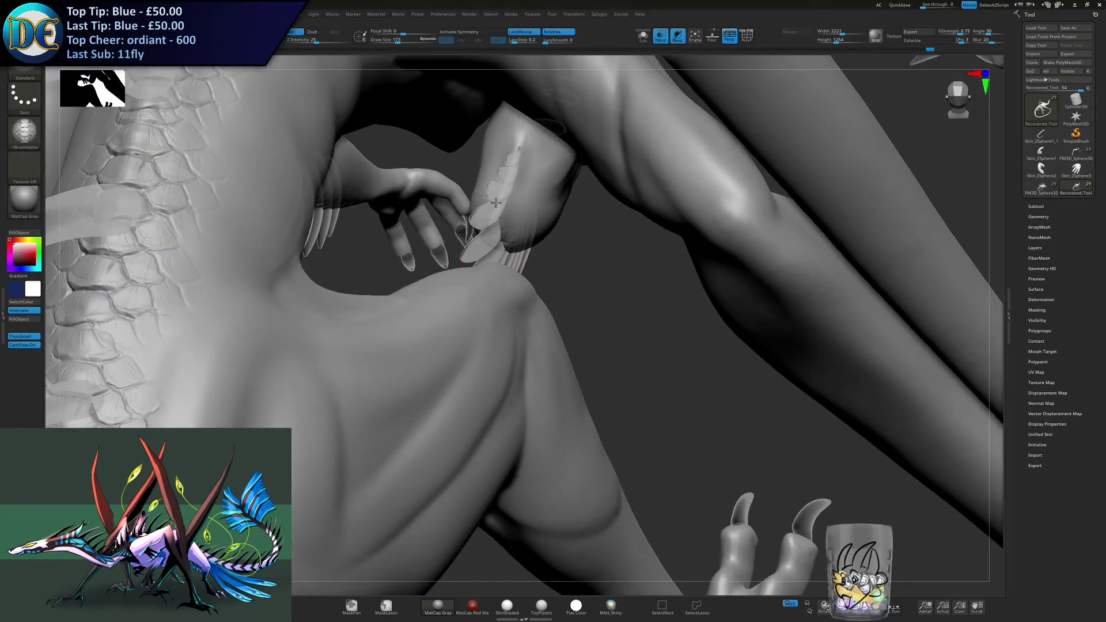
click(500, 206)
click(513, 164)
- Turn off transparency and examine the whole dragon from the side and front for areas lacking scales
click(661, 36)
ctrl+right_drag(640, 173, 611, 357)
right_drag(611, 357, 512, 276)
ctrl+right_drag(510, 322, 640, 406)
ctrl+right_drag(576, 392, 528, 433)
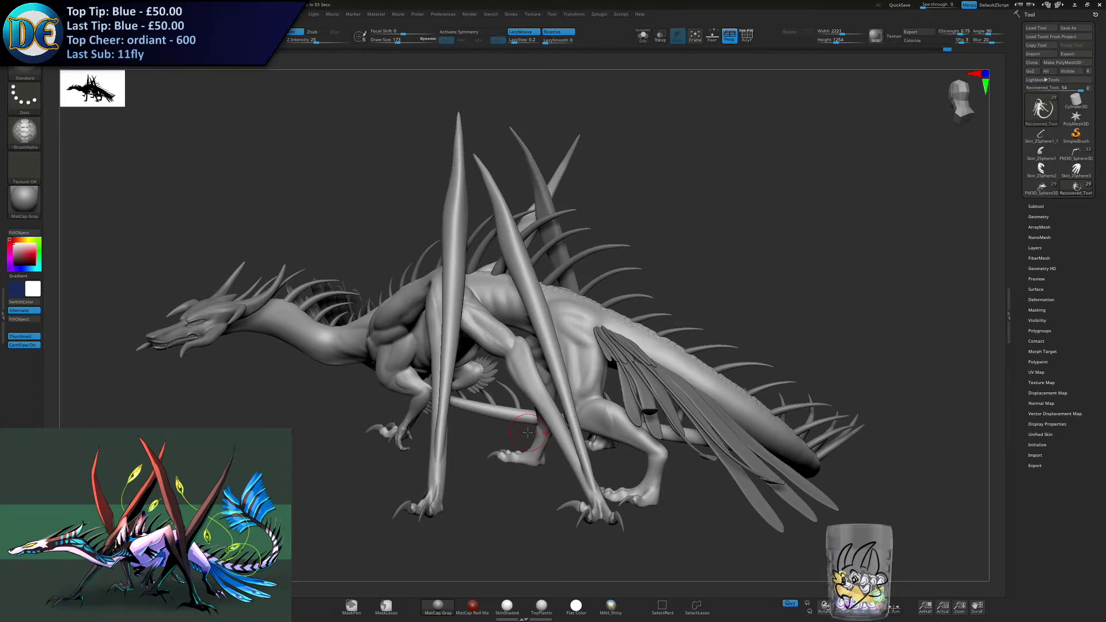
drag(304, 353, 485, 438)
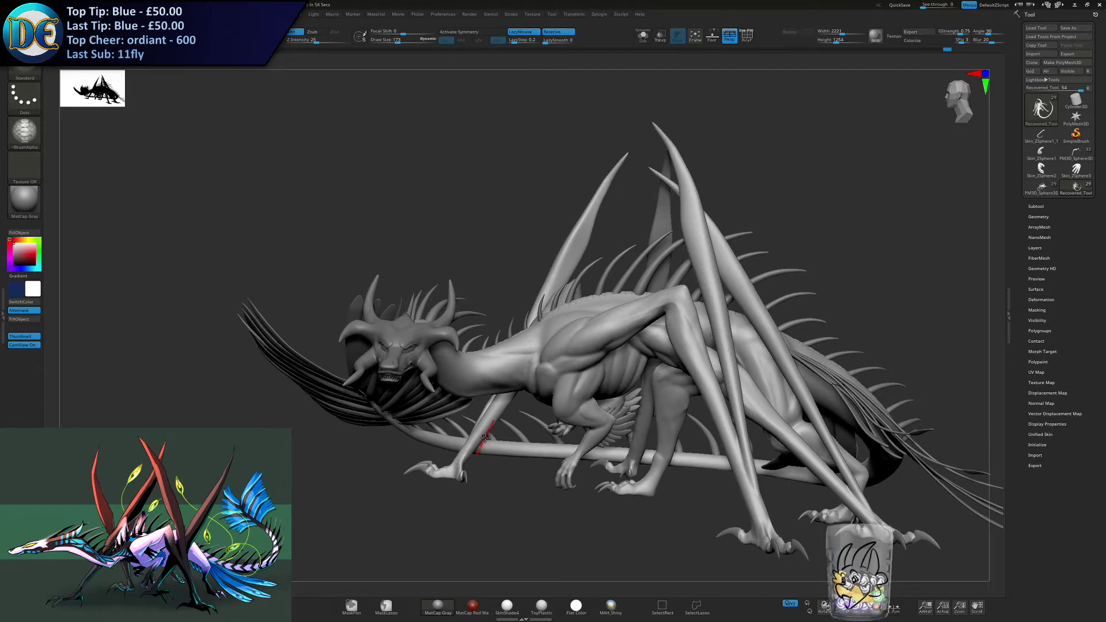
alt+drag(469, 421, 435, 402)
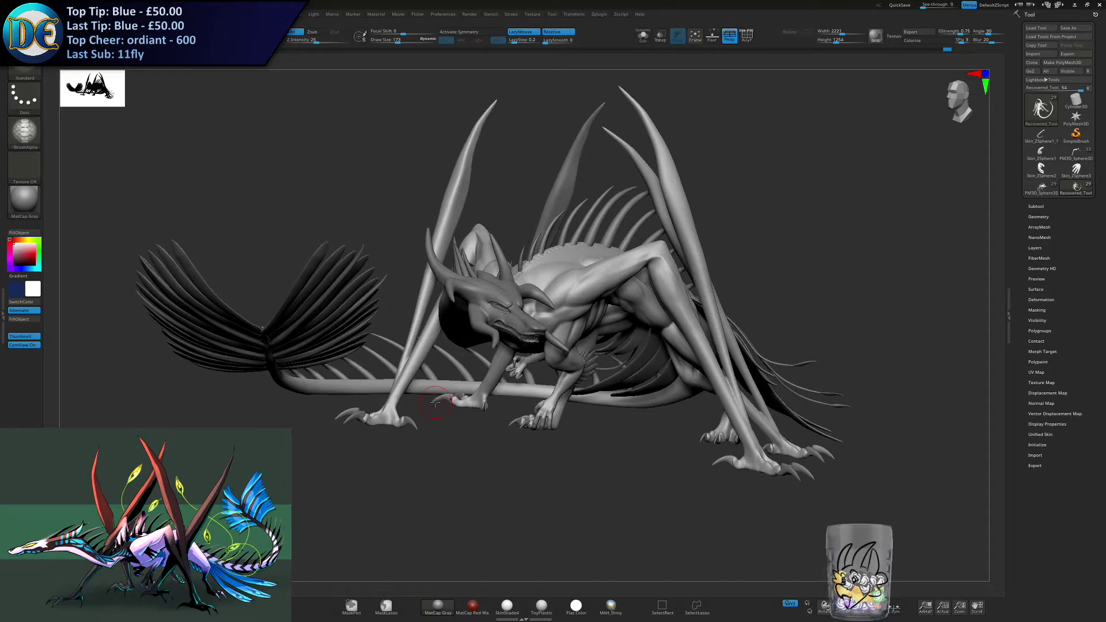
drag(435, 402, 369, 403)
alt+drag(368, 403, 426, 467)
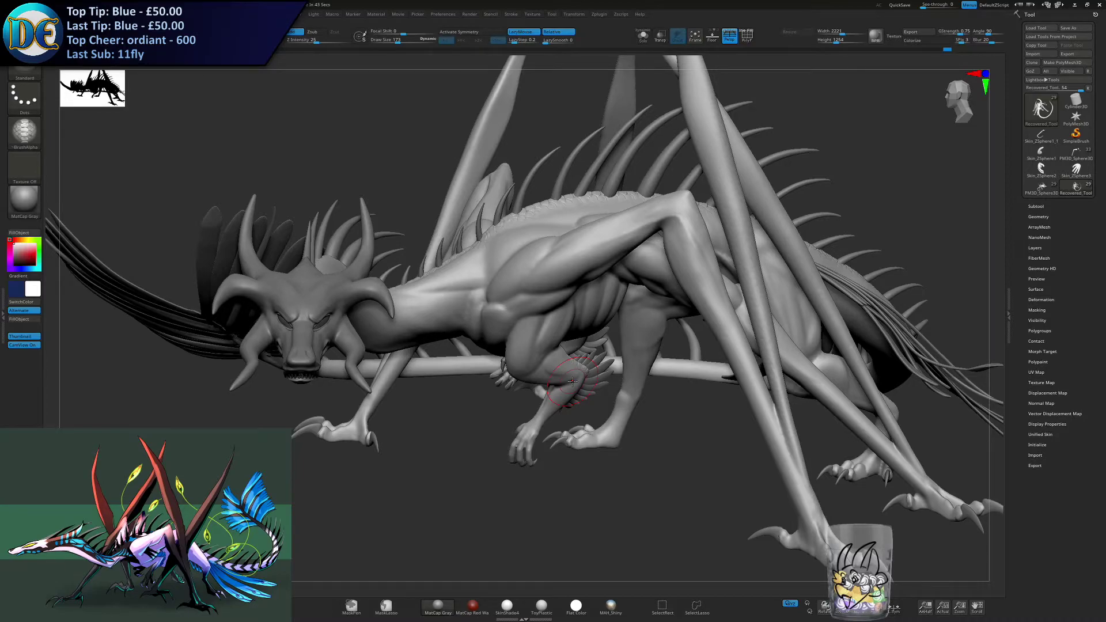
- Stroke scales up the front of one small forearm from the wrist towards the elbow, redoing strokes that sit badly
alt+right_drag(340, 441, 557, 346)
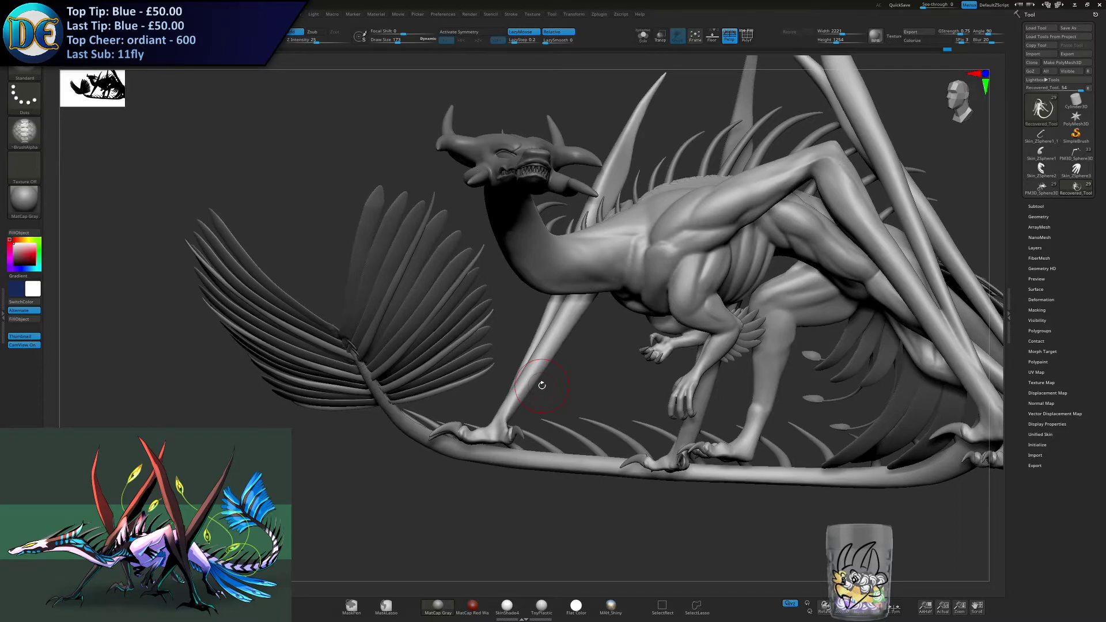
mouse_move(500, 393)
right_down()
mouse_move(507, 415)
mouse_move(490, 424)
mouse_move(521, 410)
mouse_move(534, 385)
mouse_move(518, 335)
mouse_move(489, 309)
mouse_move(429, 408)
mouse_move(492, 349)
mouse_move(452, 367)
right_up()
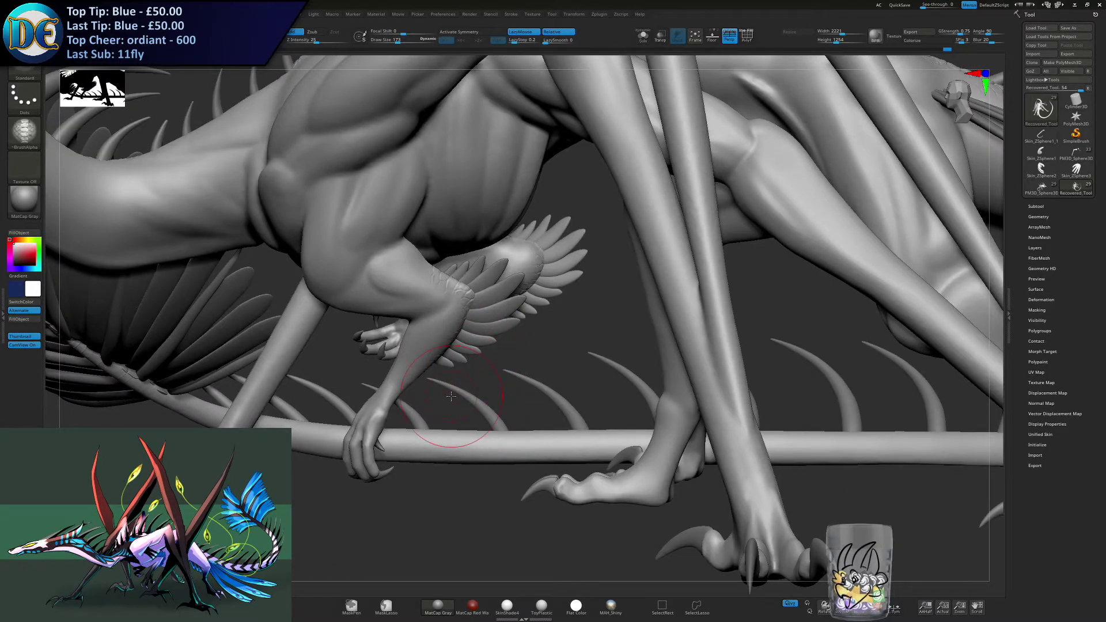
mouse_move(451, 397)
right_down()
mouse_move(464, 327)
mouse_move(410, 321)
mouse_move(420, 316)
right_up()
key(ctrl+z)
drag(395, 355, 452, 261)
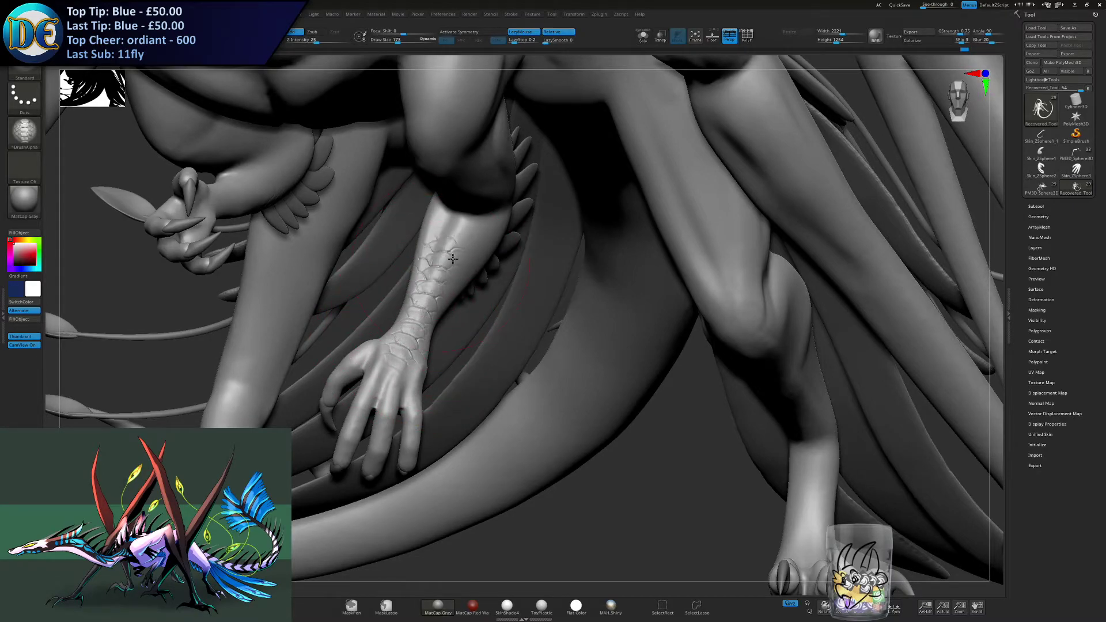
right_drag(452, 261, 432, 246)
key(ctrl+z)
key(s)
drag(434, 276, 443, 243)
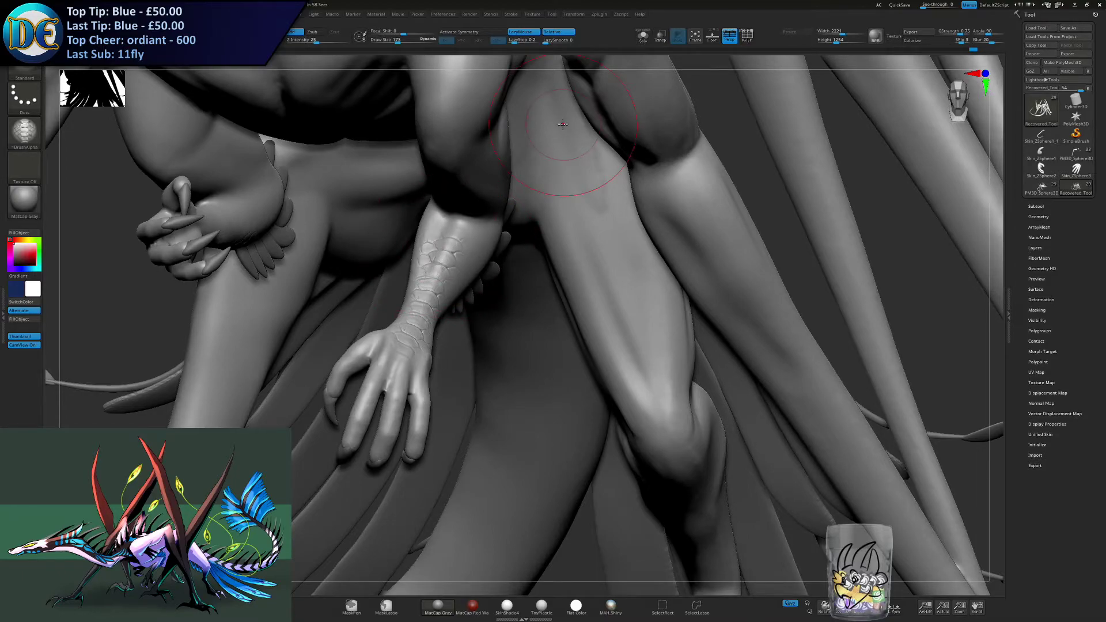
right_drag(435, 243, 431, 205)
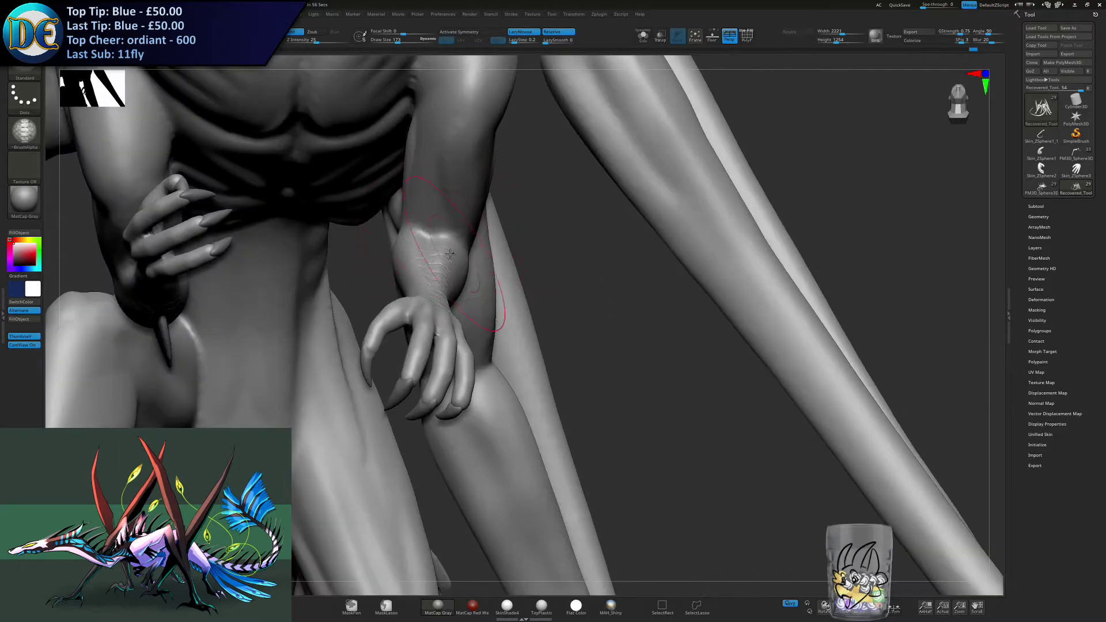
- Continue the scales along the front of the same upper arm from the elbow to the shoulder
drag(439, 247, 443, 232)
right_drag(443, 232, 440, 183)
drag(441, 284, 453, 237)
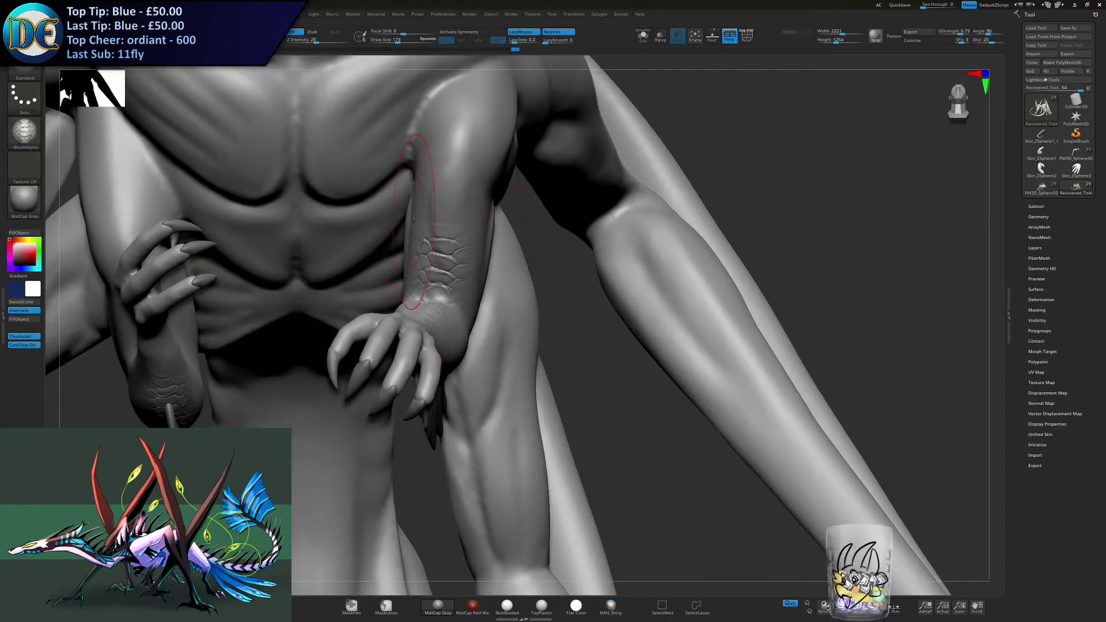
mouse_move(386, 354)
right_down()
mouse_move(392, 322)
mouse_move(393, 387)
right_up()
mouse_move(392, 388)
right_down()
mouse_move(395, 358)
mouse_move(426, 350)
right_up()
drag(460, 271, 471, 184)
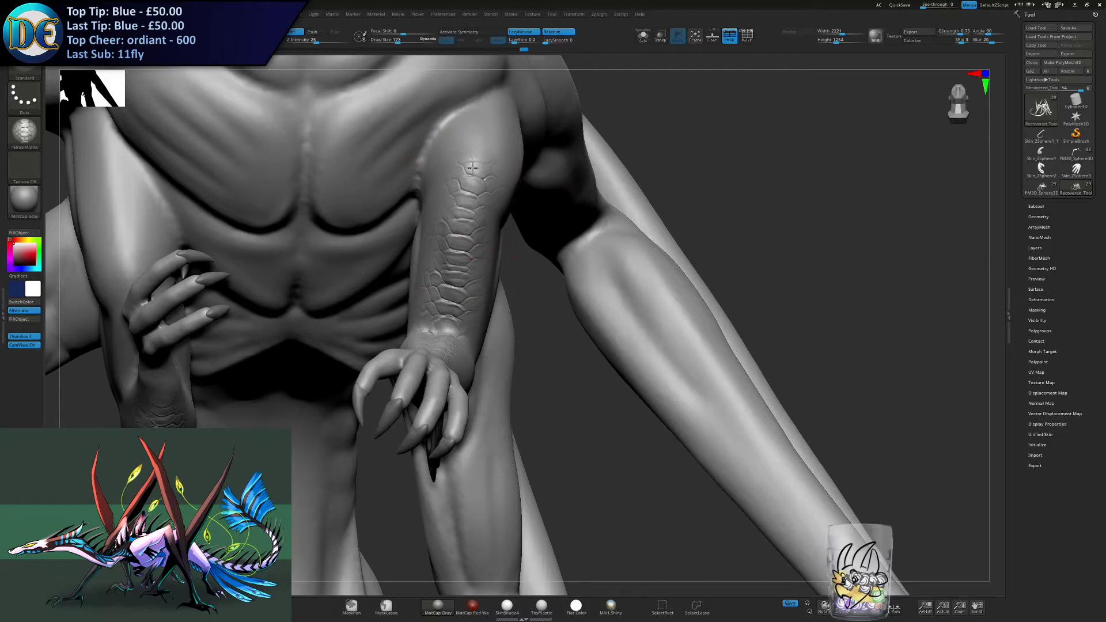
right_drag(475, 168, 441, 161)
drag(493, 143, 539, 91)
- Stroke scales across the wrist of the opposite small arm, undoing and repeating the first attempt
mouse_move(477, 202)
ctrl+right_down()
mouse_move(345, 298)
mouse_move(441, 328)
mouse_move(489, 385)
mouse_move(489, 423)
mouse_move(473, 436)
ctrl+right_up()
mouse_move(472, 360)
alt+right_down()
mouse_move(470, 221)
mouse_move(470, 322)
mouse_move(333, 288)
mouse_move(333, 375)
mouse_move(543, 259)
alt+right_up()
right_drag(497, 295, 511, 289)
drag(511, 289, 477, 280)
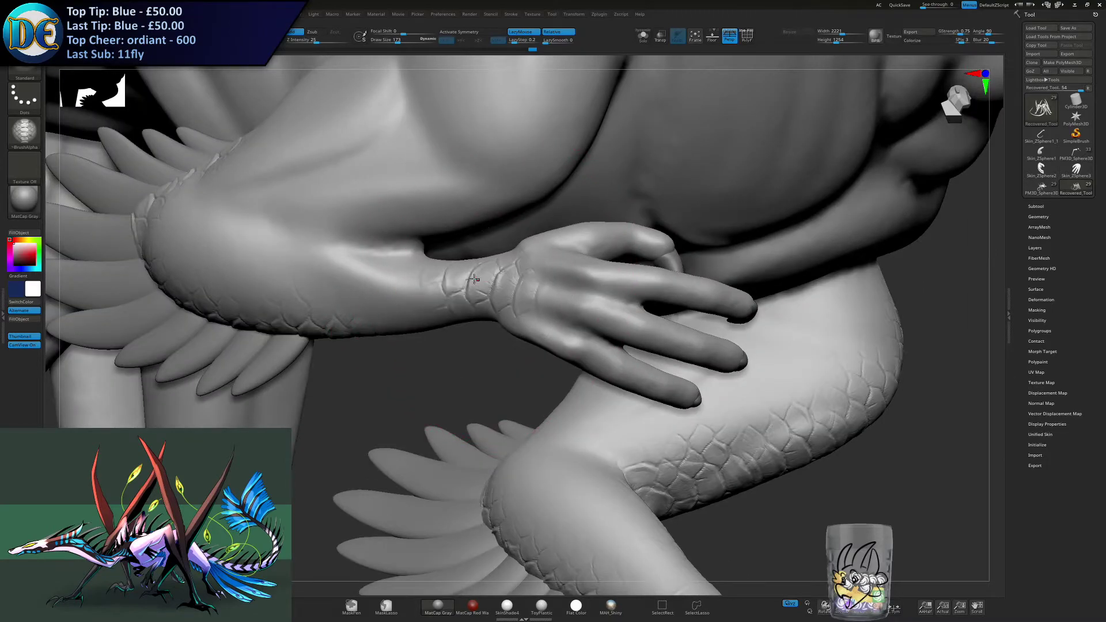
key(ctrl+z)
drag(510, 291, 492, 285)
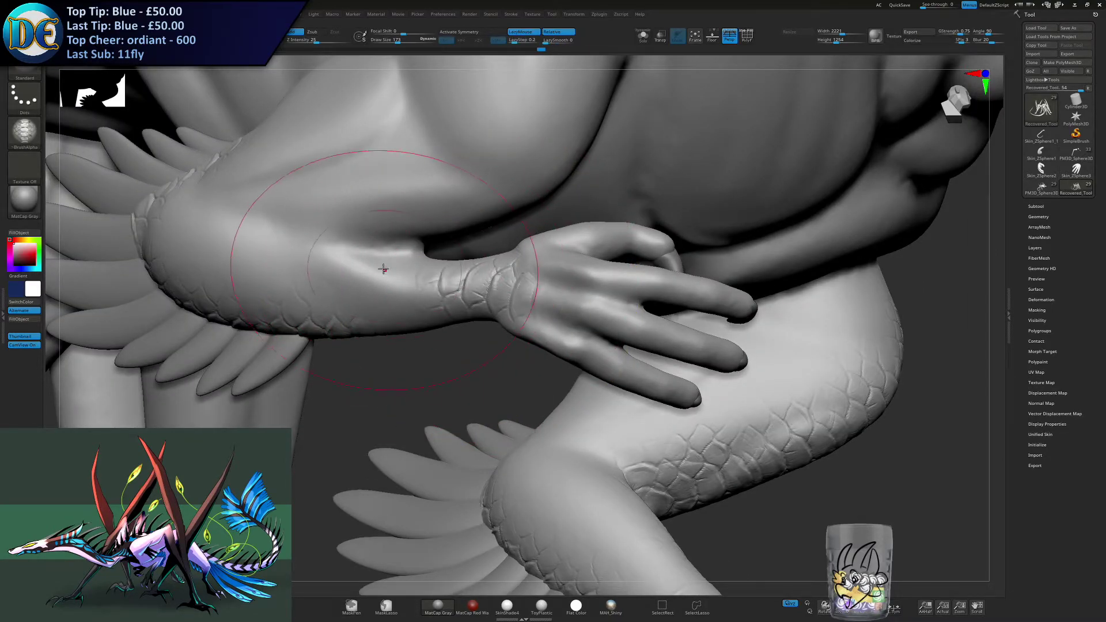
- Extend the scales from that wrist along the forearm and up the upper arm to the shoulder
drag(377, 272, 513, 155)
mouse_move(520, 182)
right_down()
mouse_move(506, 174)
mouse_move(533, 150)
right_up()
drag(542, 147, 587, 90)
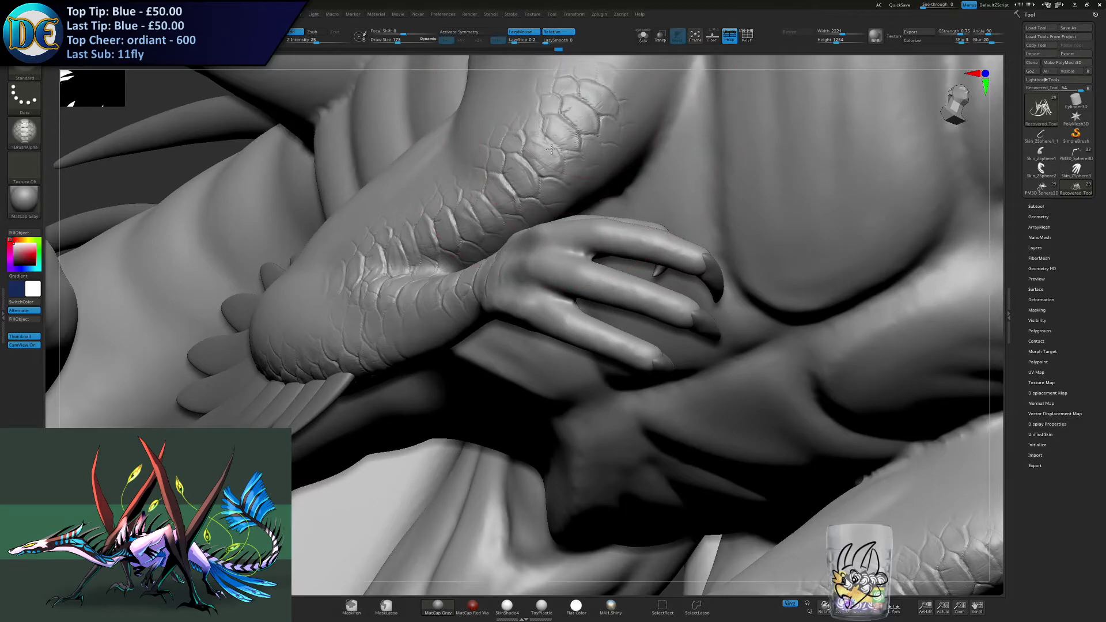
alt+right_drag(627, 67, 531, 235)
mouse_move(529, 240)
mouse_down()
mouse_move(521, 234)
mouse_move(541, 191)
mouse_up()
mouse_move(544, 187)
ctrl+right_down()
mouse_move(526, 237)
mouse_move(600, 292)
mouse_move(638, 346)
mouse_move(686, 368)
mouse_move(363, 358)
mouse_move(493, 323)
mouse_move(481, 375)
mouse_move(441, 305)
mouse_move(551, 274)
mouse_move(482, 263)
ctrl+right_up()
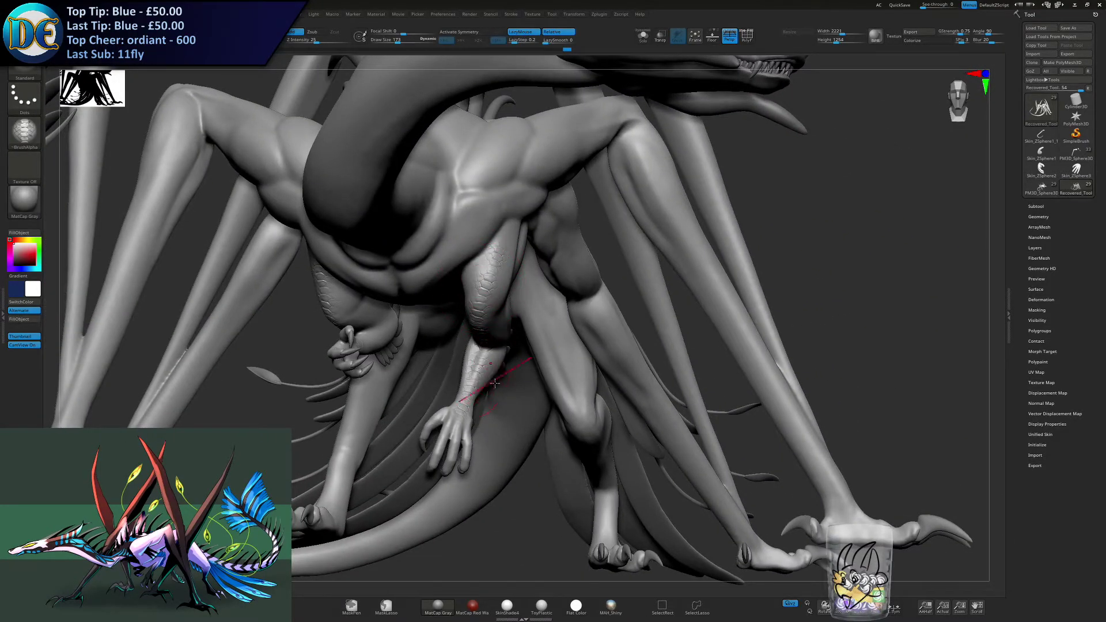
- Increase the draw size and stroke scales up the front of one lower leg, starting above the clawed foot
mouse_move(550, 472)
right_down()
mouse_move(519, 233)
mouse_move(536, 323)
mouse_move(564, 346)
mouse_move(417, 329)
mouse_move(485, 386)
mouse_move(438, 334)
mouse_move(510, 331)
right_up()
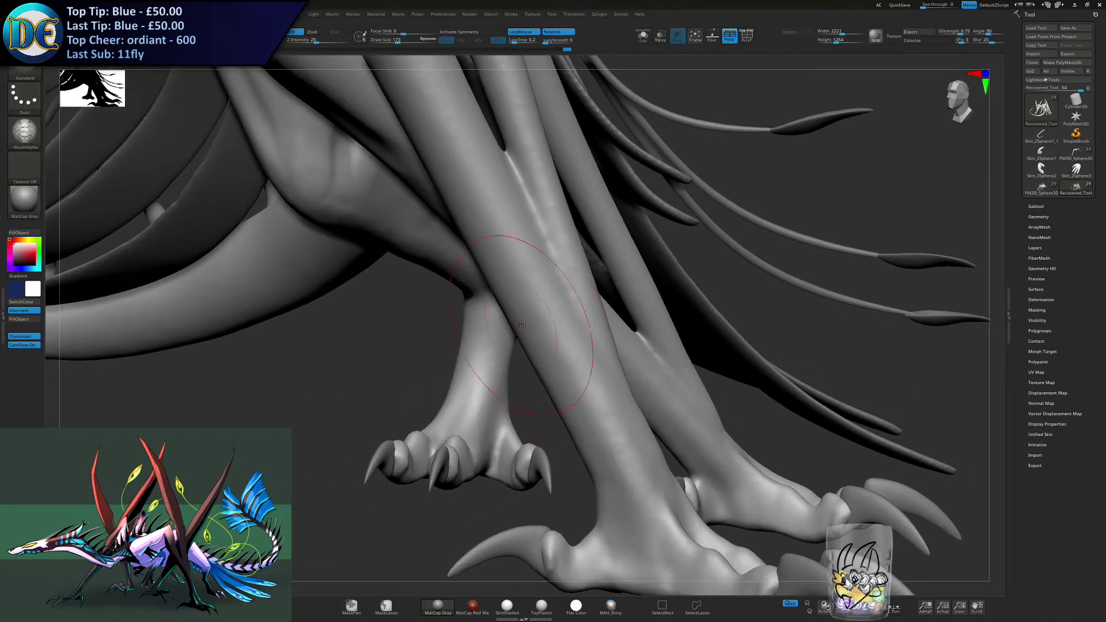
key(s)
drag(512, 337, 516, 337)
alt+right_drag(490, 356, 540, 316)
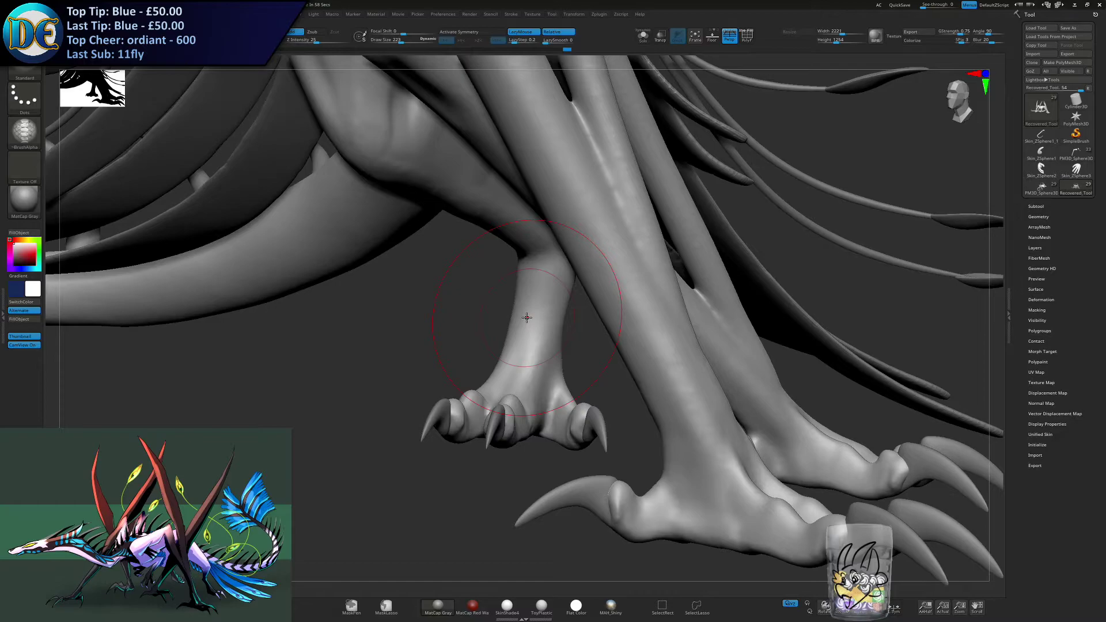
key(s)
drag(518, 364, 531, 334)
right_drag(531, 330, 539, 304)
key(s)
drag(536, 305, 529, 306)
mouse_move(535, 275)
right_down()
mouse_move(518, 231)
mouse_move(533, 312)
right_up()
key(ctrl)
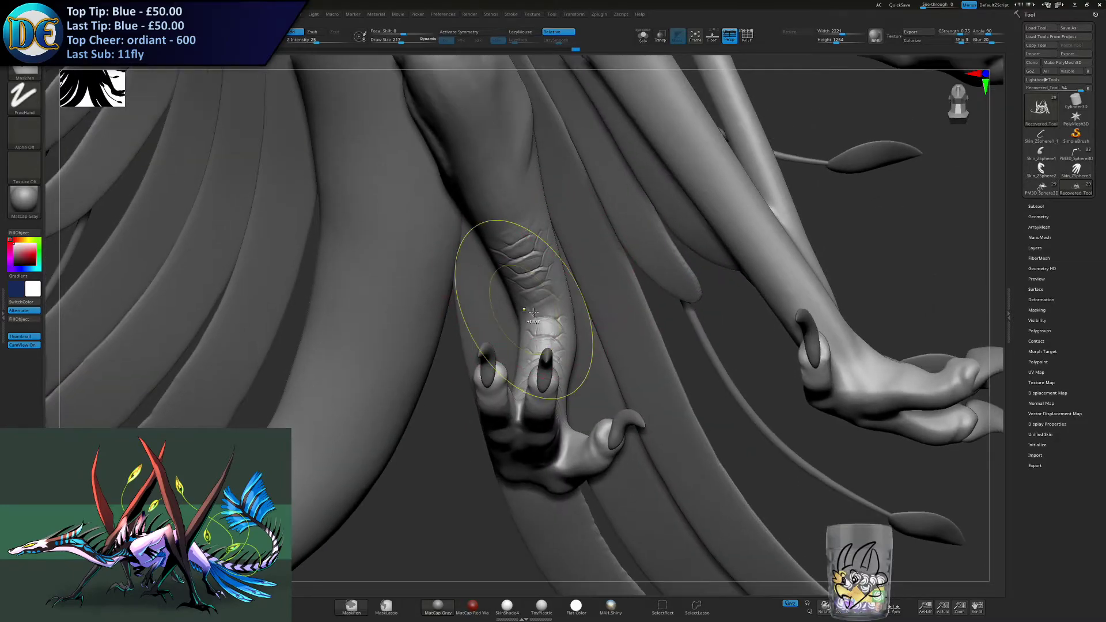
- Carry the band of scales up that leg's shin to the knee, replacing strokes that overshoot
drag(514, 251, 509, 218)
right_drag(491, 166, 484, 186)
drag(484, 186, 474, 153)
right_drag(475, 153, 481, 187)
key(ctrl+z)
drag(487, 193, 474, 150)
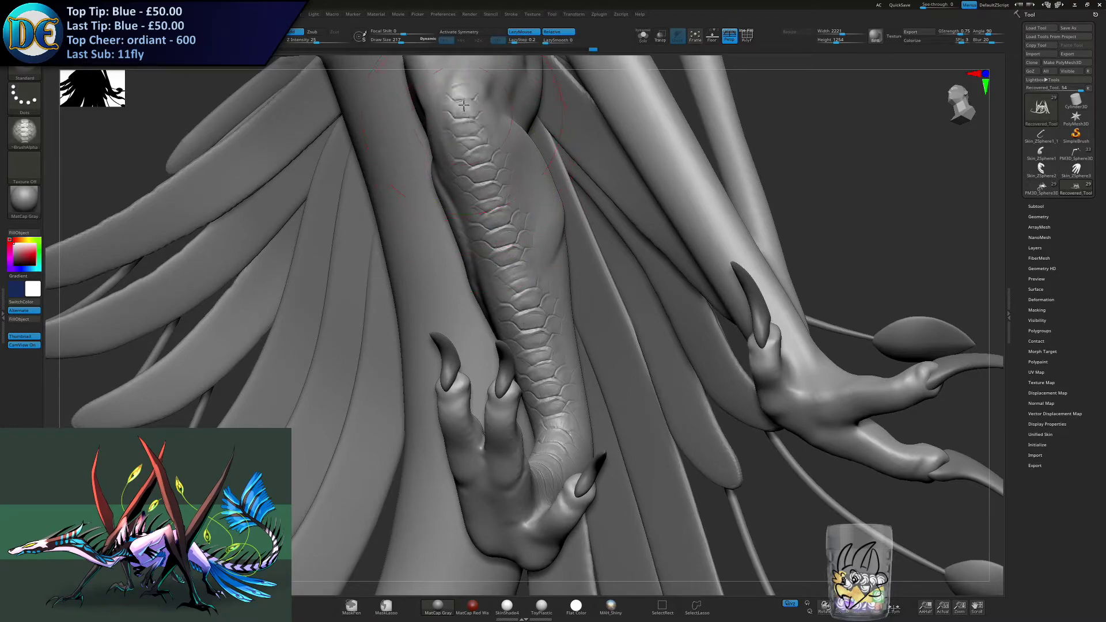
ctrl+right_drag(464, 106, 473, 179)
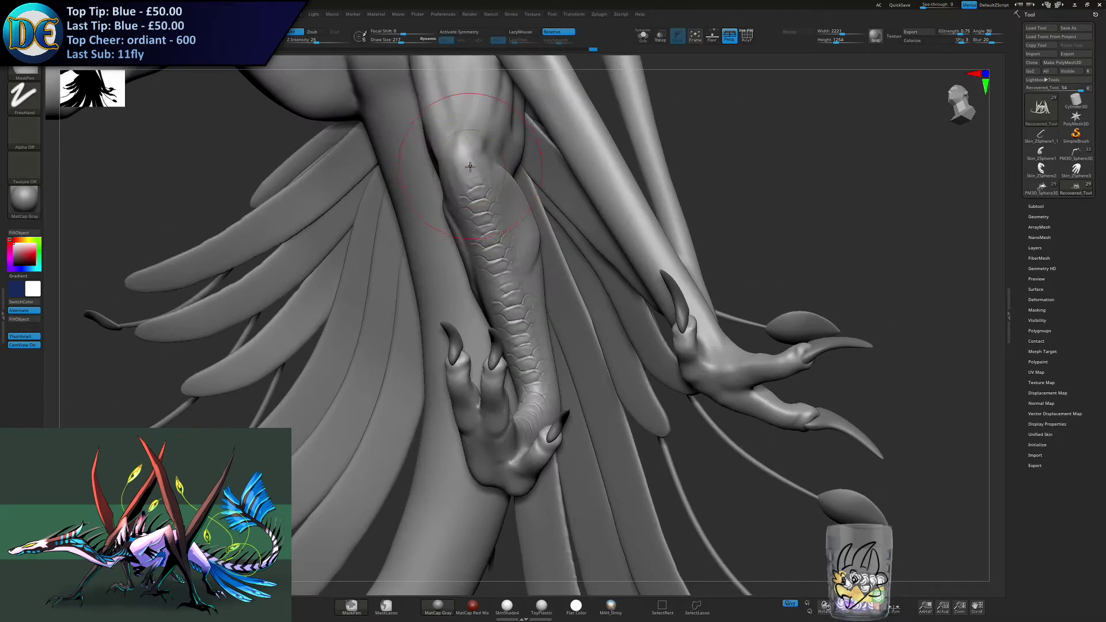
key(ctrl+z)
drag(470, 174, 466, 157)
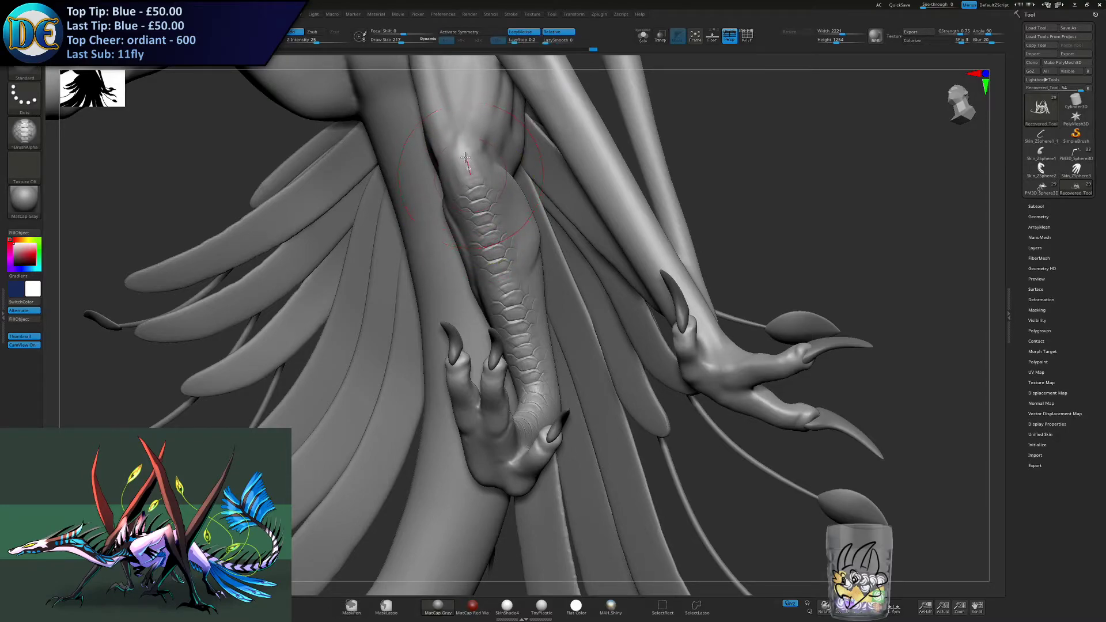
- Stroke a matching band of scales up the opposite lower leg from above the toes, redoing the first attempts
mouse_move(463, 157)
ctrl+right_down()
mouse_move(450, 124)
mouse_move(434, 376)
mouse_move(505, 309)
mouse_move(482, 377)
mouse_move(482, 318)
ctrl+right_up()
alt+right_drag(668, 427, 297, 271)
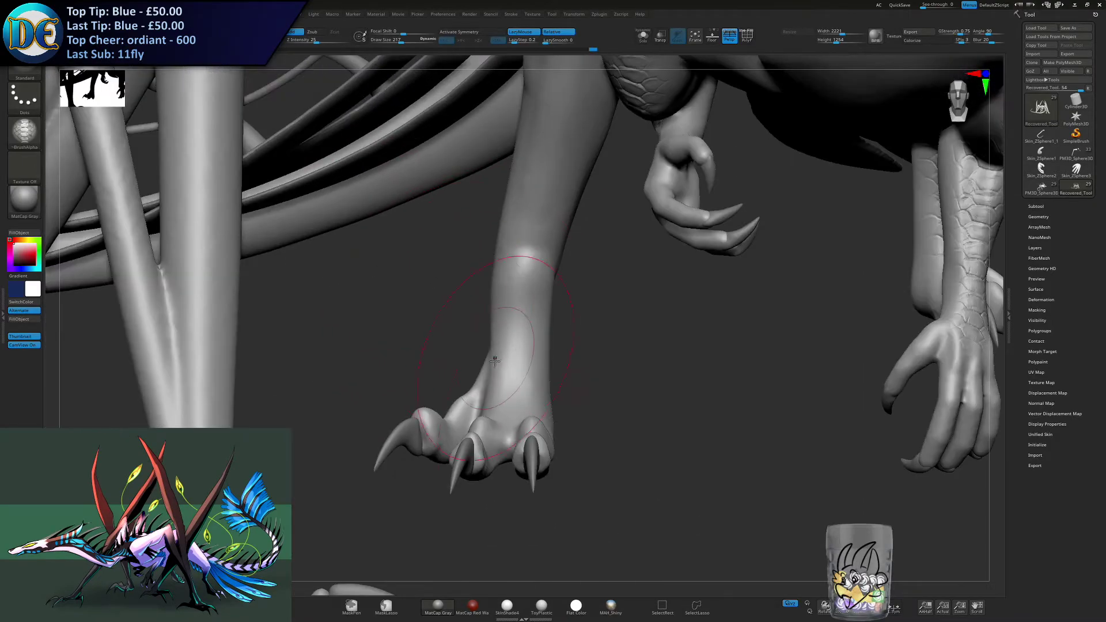
drag(495, 407, 510, 348)
key(ctrl+z)
drag(497, 406, 518, 312)
key(ctrl+z)
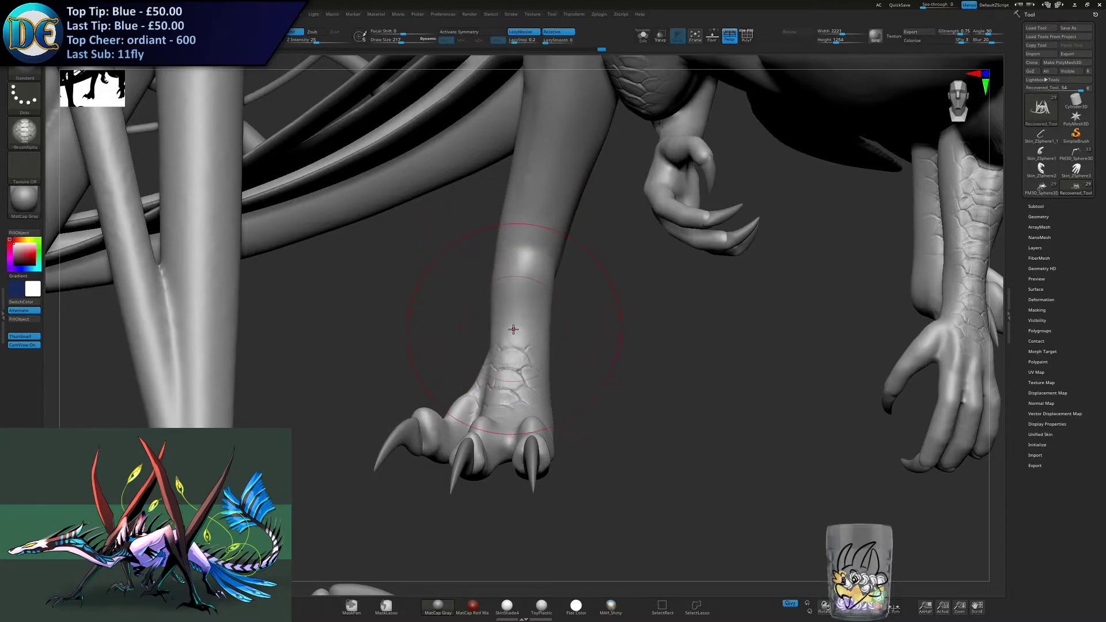
drag(517, 304, 546, 182)
right_drag(545, 183, 525, 221)
drag(519, 227, 521, 173)
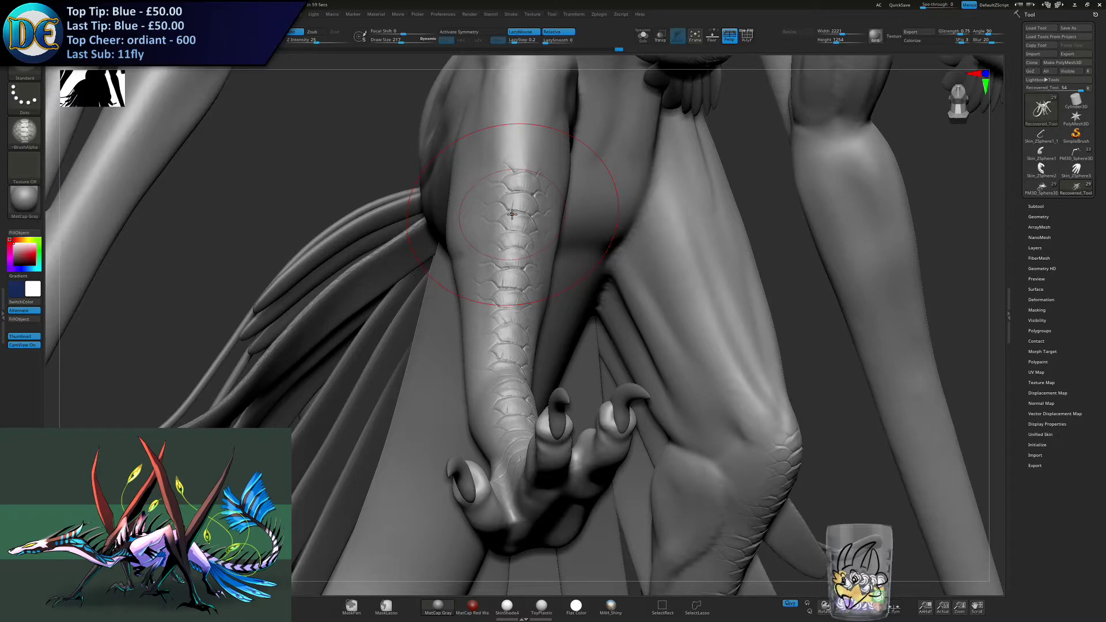
- Continue the scale band up the opposite leg to the knee and redo the final stroke there
mouse_move(512, 215)
right_down()
mouse_move(475, 203)
mouse_move(308, 232)
mouse_move(353, 319)
mouse_move(463, 259)
mouse_move(416, 306)
right_up()
right_click(416, 306)
right_drag(447, 364, 455, 301)
drag(455, 301, 463, 274)
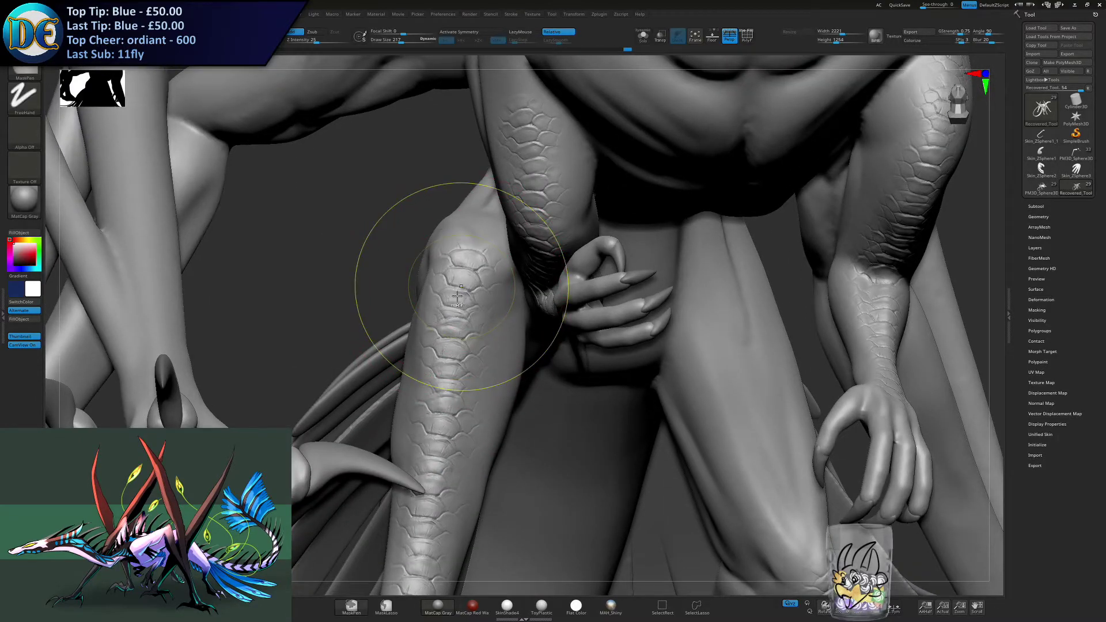
key(ctrl+z)
drag(459, 270, 436, 285)
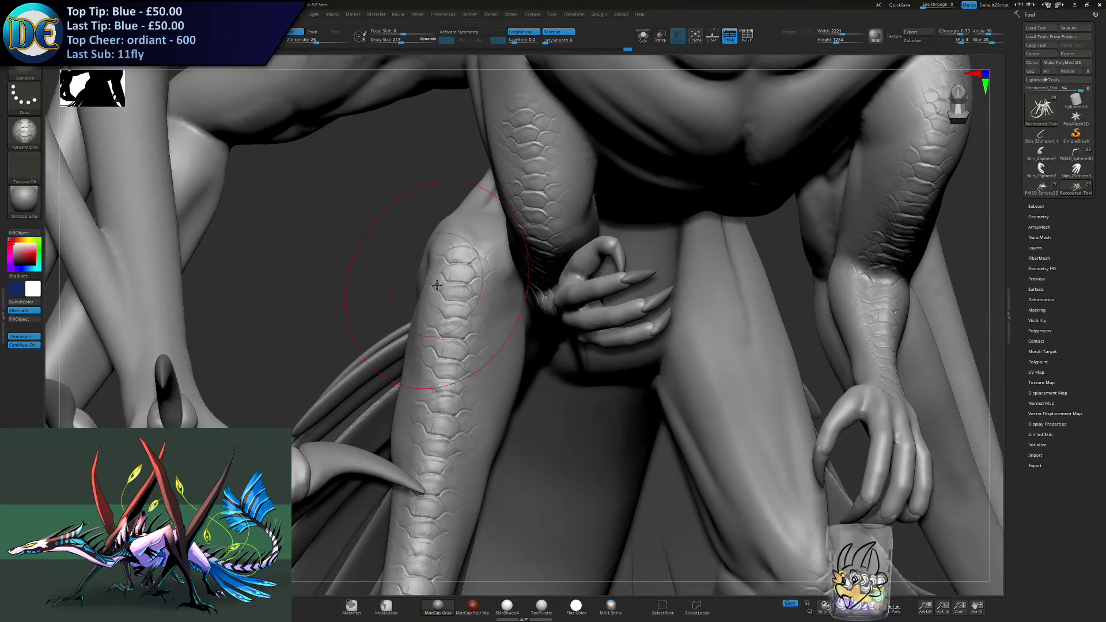
- Examine the whole dragon from the front and side for how the scaled arms and legs look
ctrl+right_drag(437, 284, 469, 340)
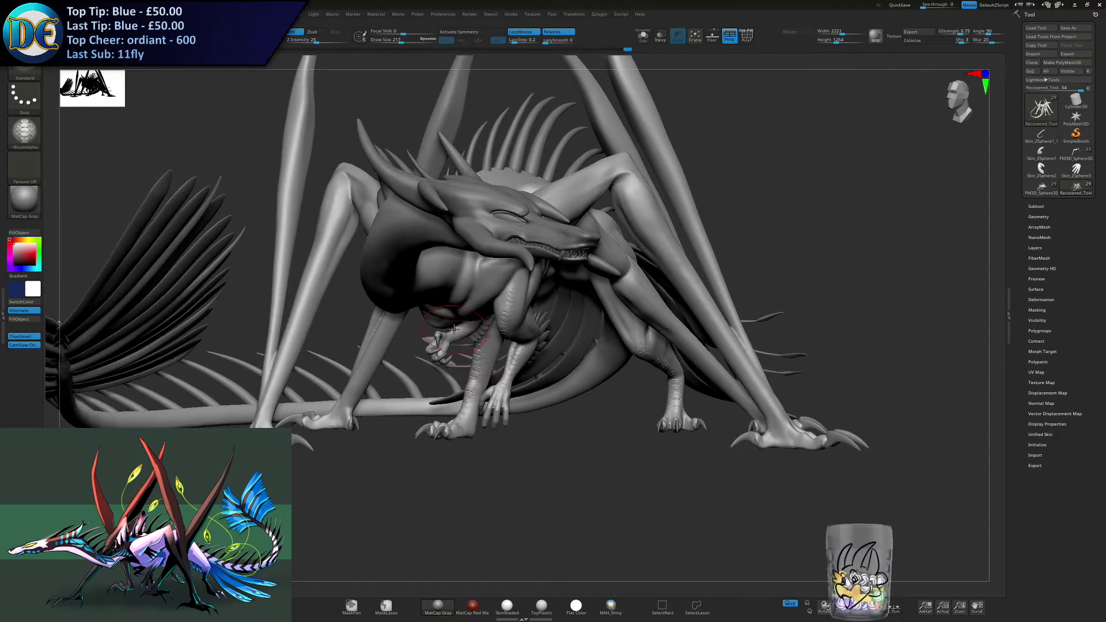
mouse_move(487, 406)
right_down()
mouse_move(501, 403)
mouse_move(483, 407)
right_up()
drag(476, 411, 456, 410)
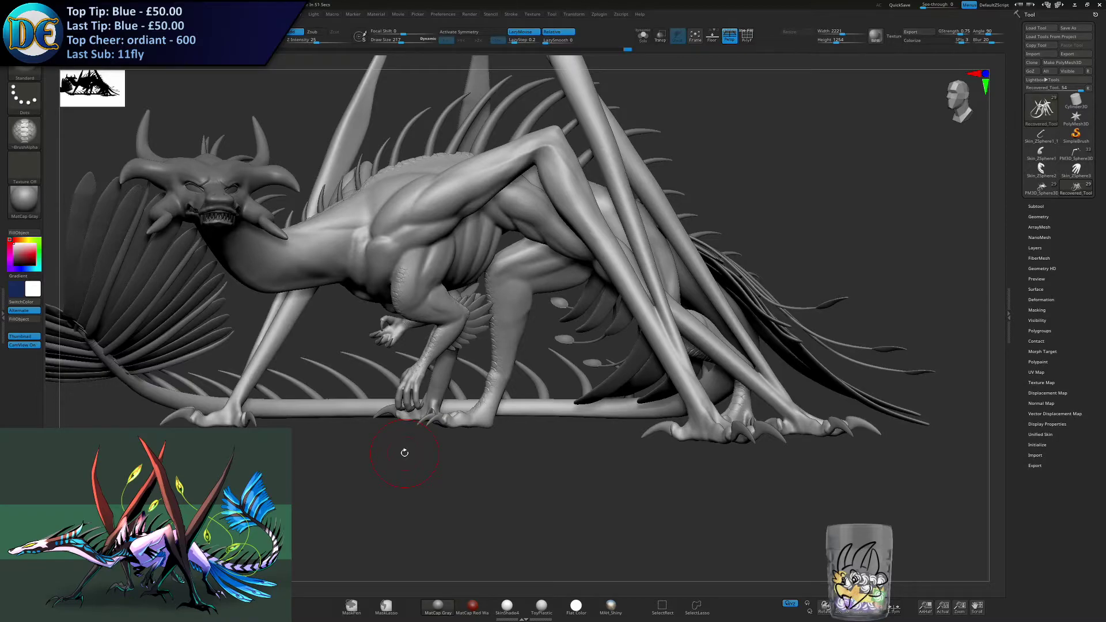
alt+drag(319, 351, 375, 397)
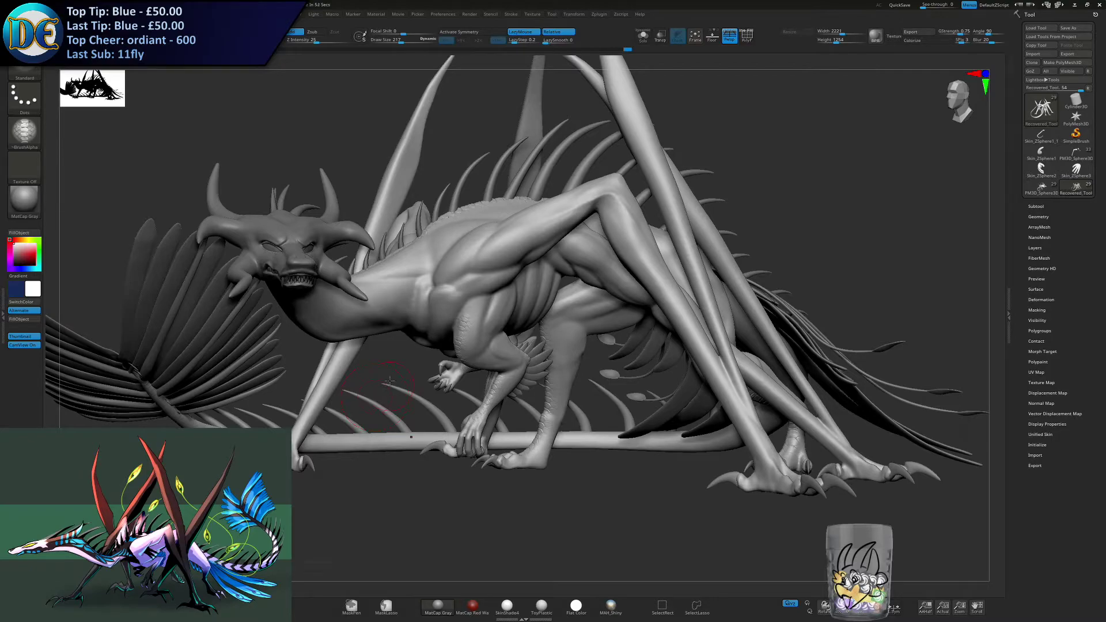
drag(390, 380, 404, 401)
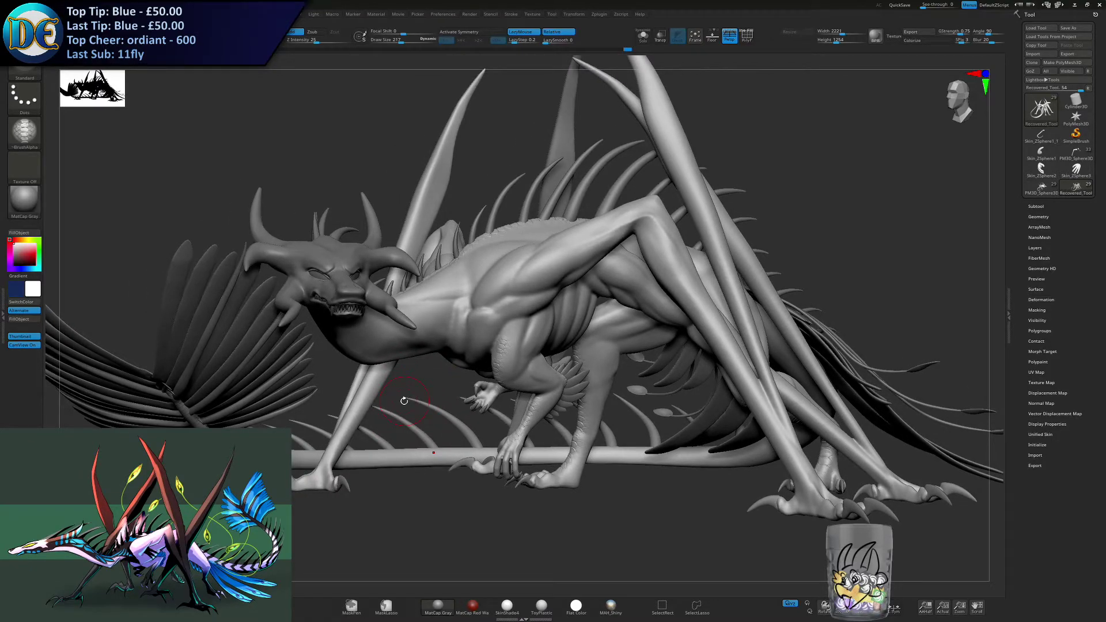
- Switch to the Standard_Layers brush and isolate the body so that only it shows around the neck
click(24, 131)
click(24, 69)
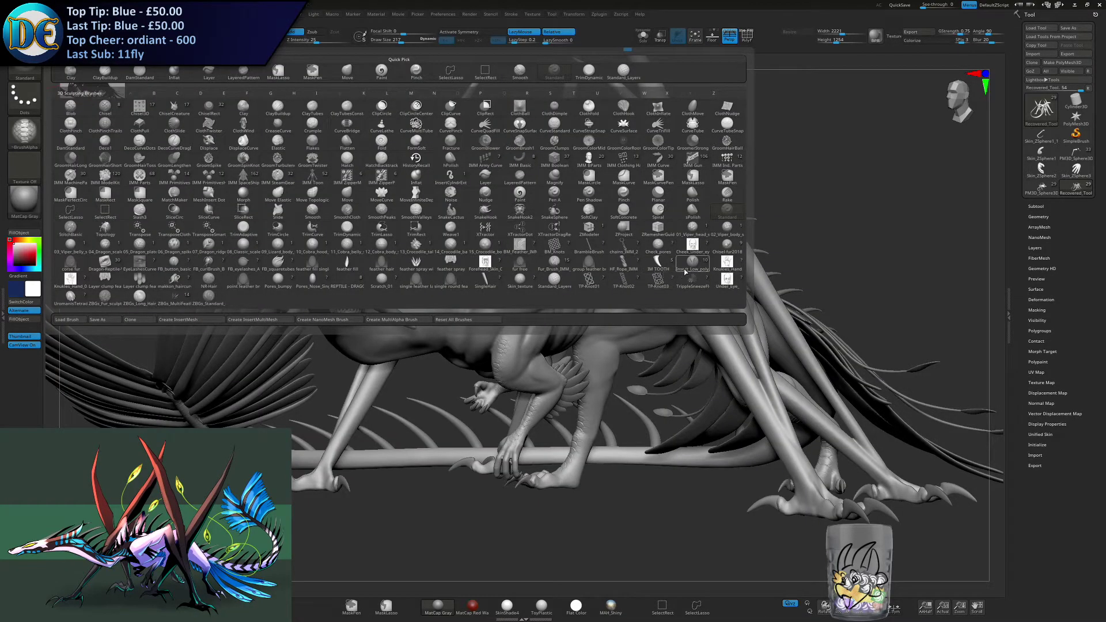
click(521, 280)
click(25, 71)
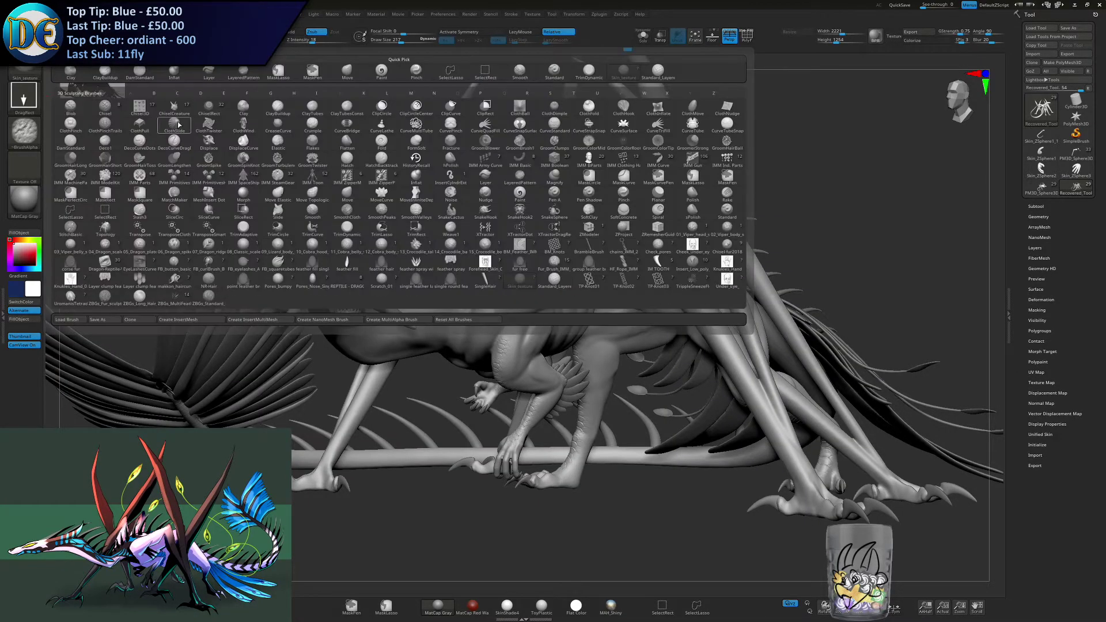
click(553, 282)
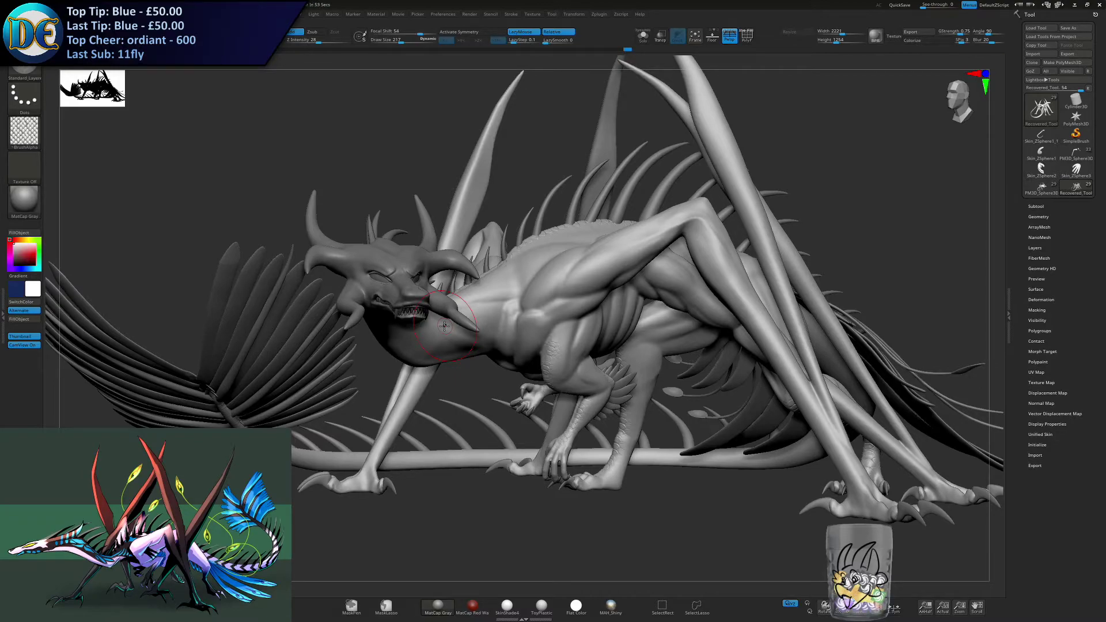
right_drag(496, 302, 482, 116)
click(643, 36)
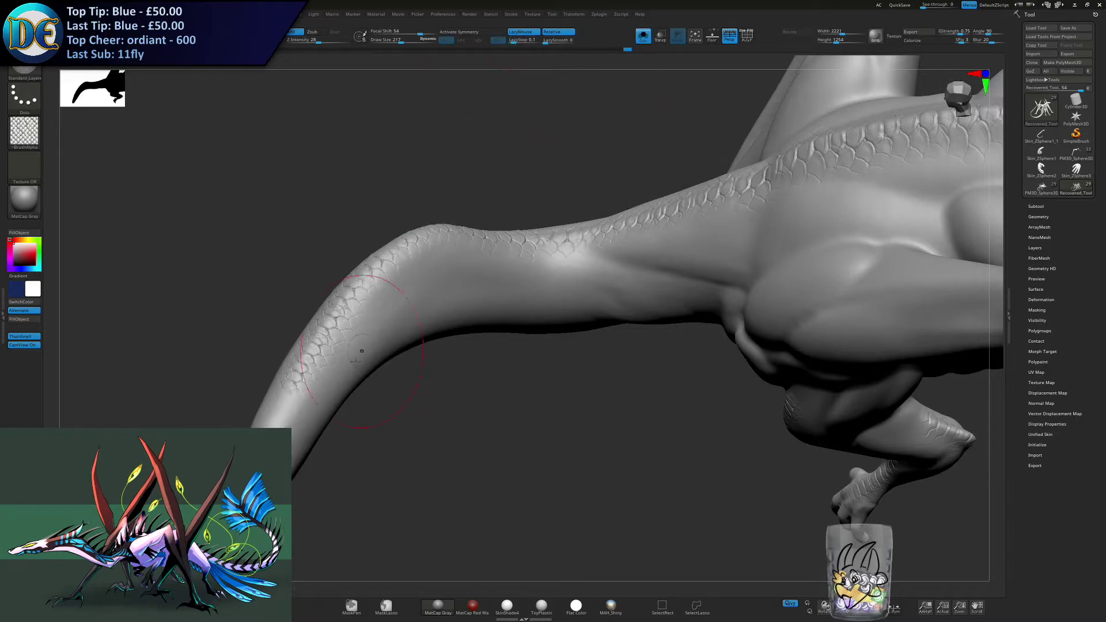
- Try to stroke Standard_Layers scales onto the side of the neck below the spine scales at different draw sizes
key(ctrl+z)
alt+right_drag(316, 398, 359, 364)
key(s)
mouse_move(358, 363)
mouse_down()
mouse_move(348, 373)
mouse_move(398, 319)
mouse_up()
key(ctrl+z)
right_drag(397, 344, 383, 312)
drag(384, 312, 398, 297)
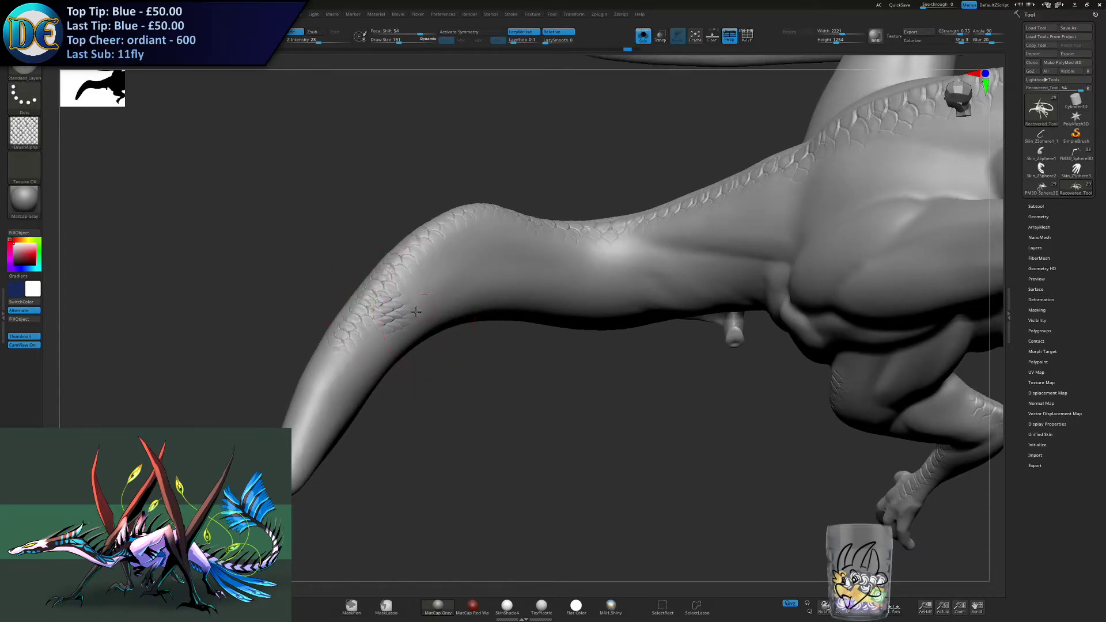
right_drag(374, 322, 389, 320)
drag(348, 347, 410, 322)
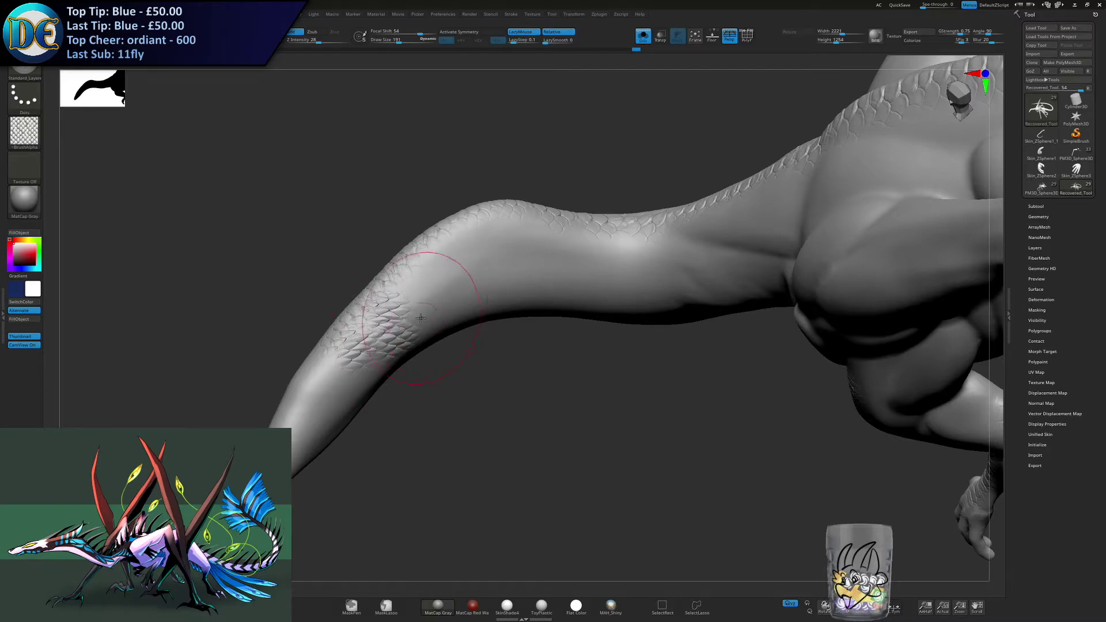
key(ctrl+z)
key(ctrl+z)
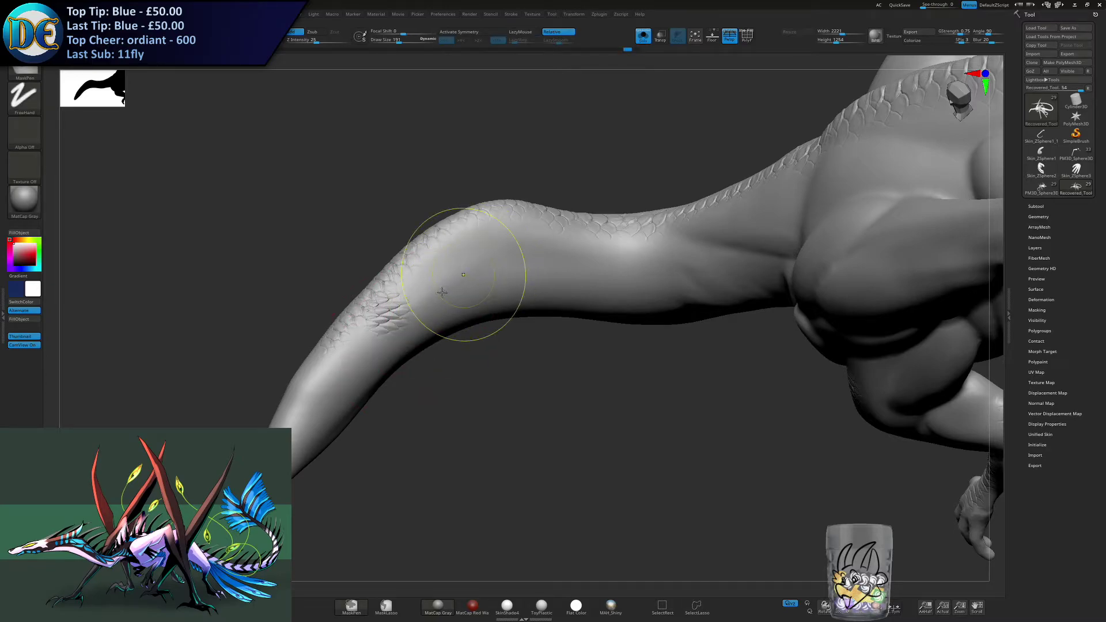
right_drag(379, 346, 405, 338)
- Switch to the Standard brush and choose the snake body scale alpha
key(b)
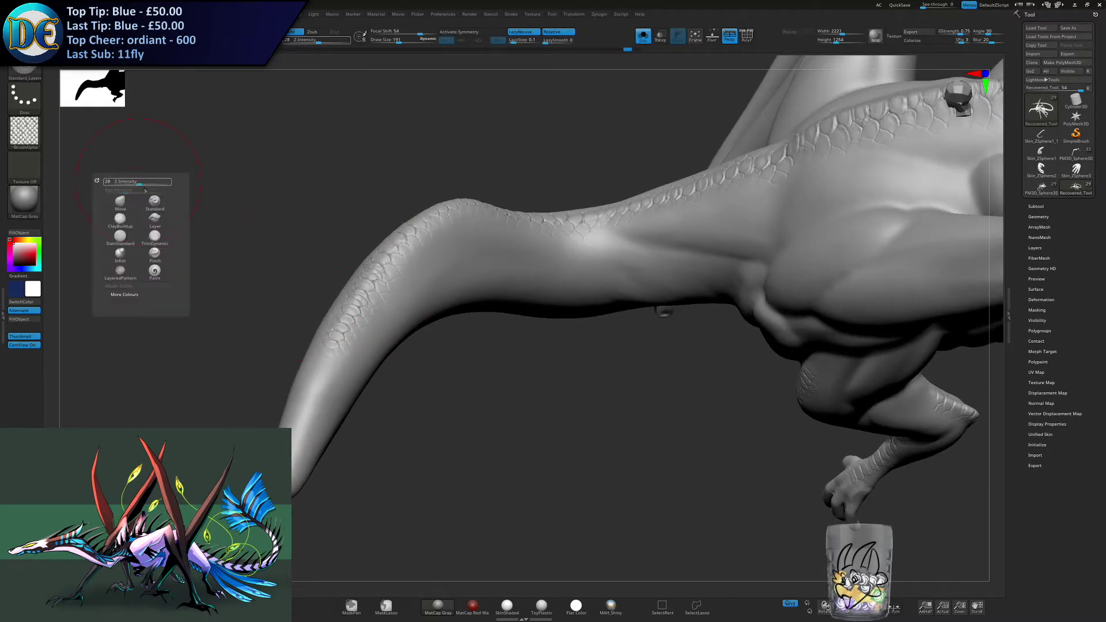
click(153, 202)
click(37, 142)
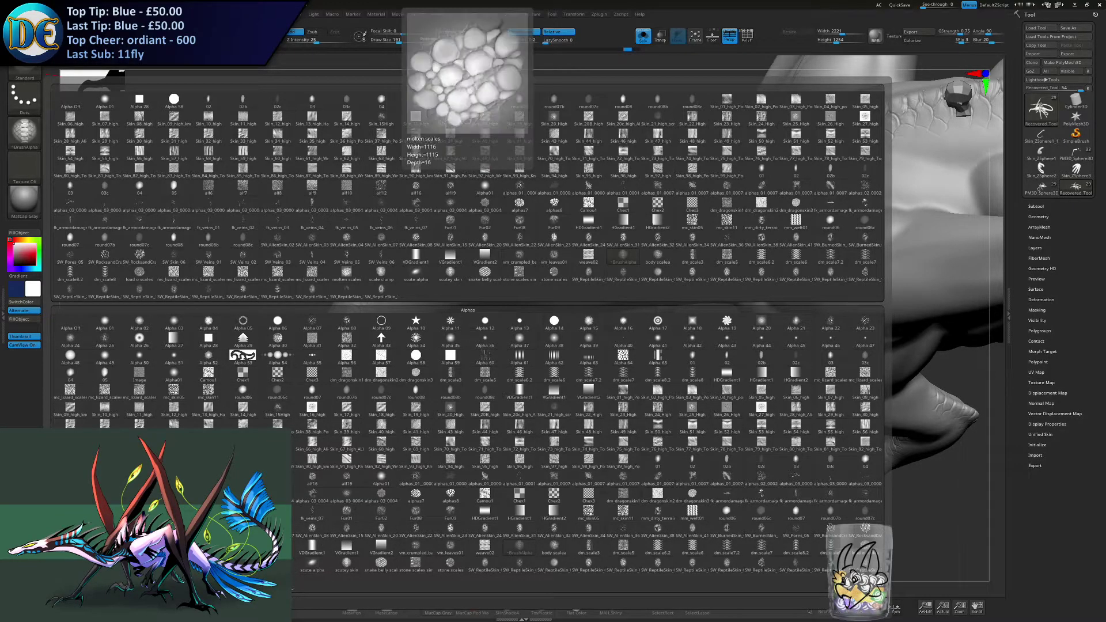
click(380, 573)
- Adjust the draw size and stroke scales along the side of the neck below the spine scales, redoing the first strokes
key(s)
drag(338, 336, 346, 337)
ctrl+right_drag(374, 320, 355, 354)
drag(353, 353, 390, 321)
key(ctrl+z)
mouse_move(370, 341)
mouse_down()
mouse_move(508, 217)
mouse_move(564, 210)
mouse_up()
key(ctrl+z)
key(s)
mouse_move(611, 236)
alt+right_down()
mouse_move(525, 251)
mouse_move(545, 245)
mouse_move(541, 255)
alt+right_up()
drag(502, 242, 578, 238)
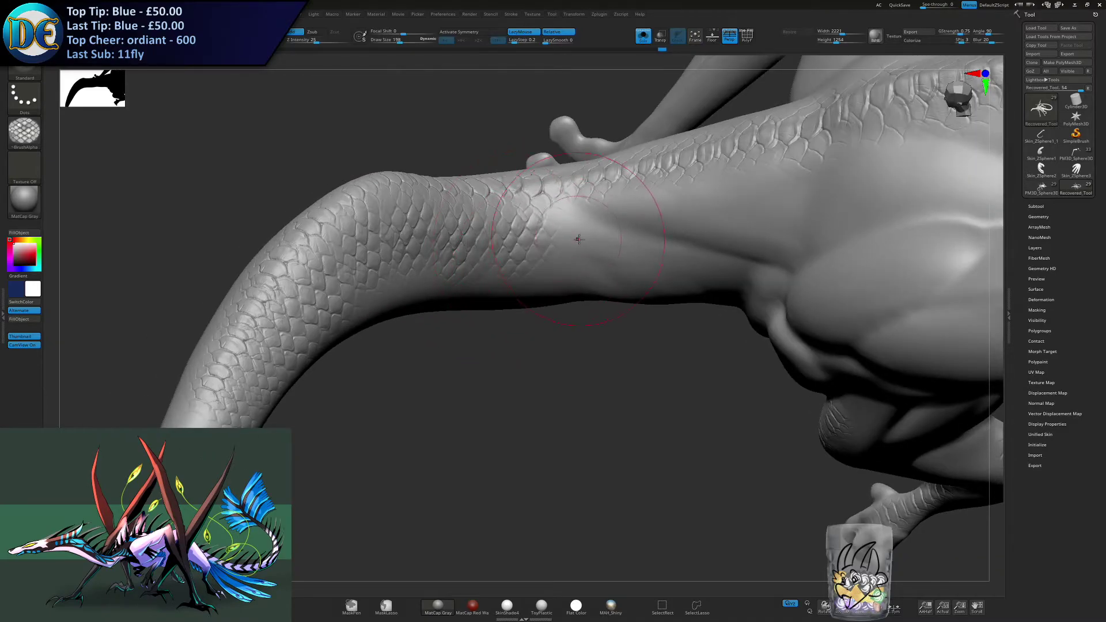
right_drag(582, 231, 439, 270)
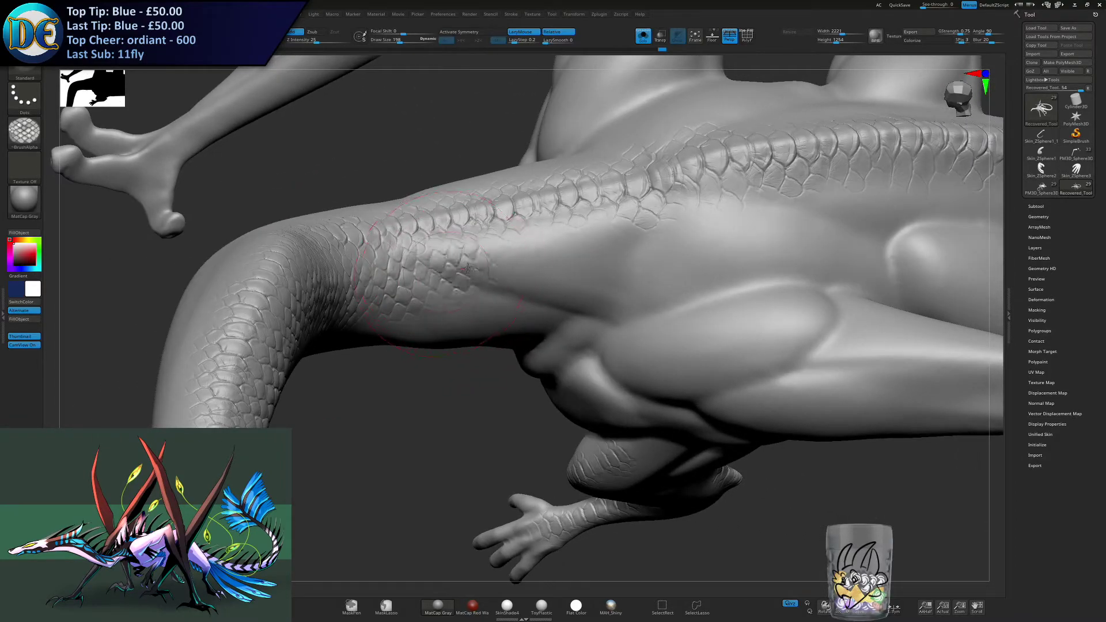
- Enlarge the draw size to 280 and stroke scales across the widening neck base up to the shoulder
key(bracketright)
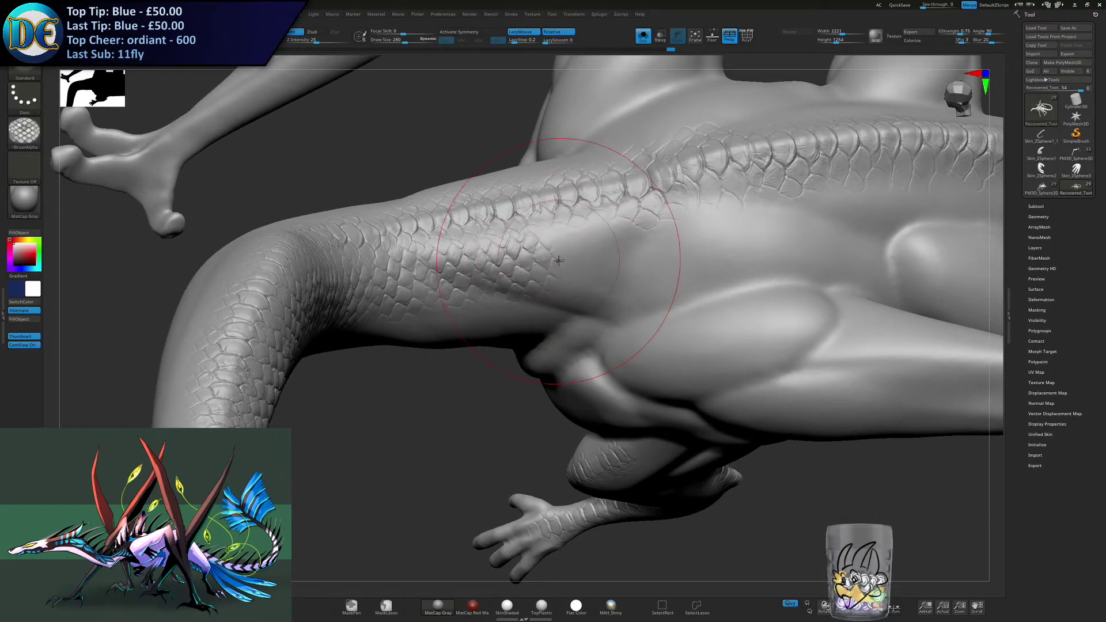
drag(583, 255, 658, 243)
alt+right_drag(658, 243, 563, 259)
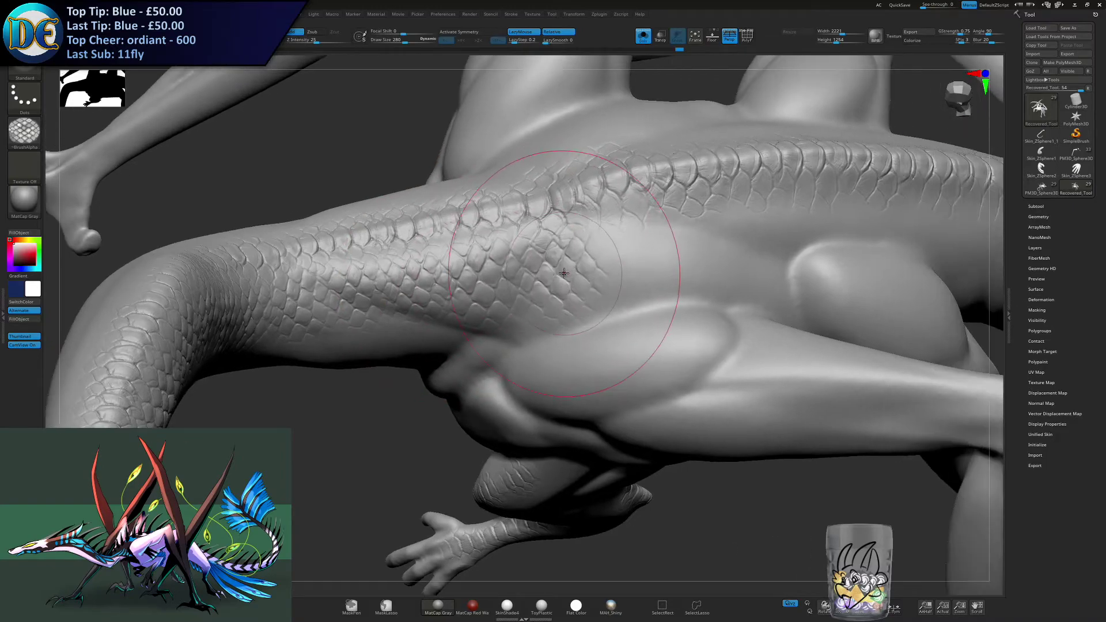
drag(606, 254, 645, 260)
mouse_move(646, 259)
alt+right_down()
mouse_move(564, 279)
mouse_move(553, 305)
mouse_move(580, 259)
alt+right_up()
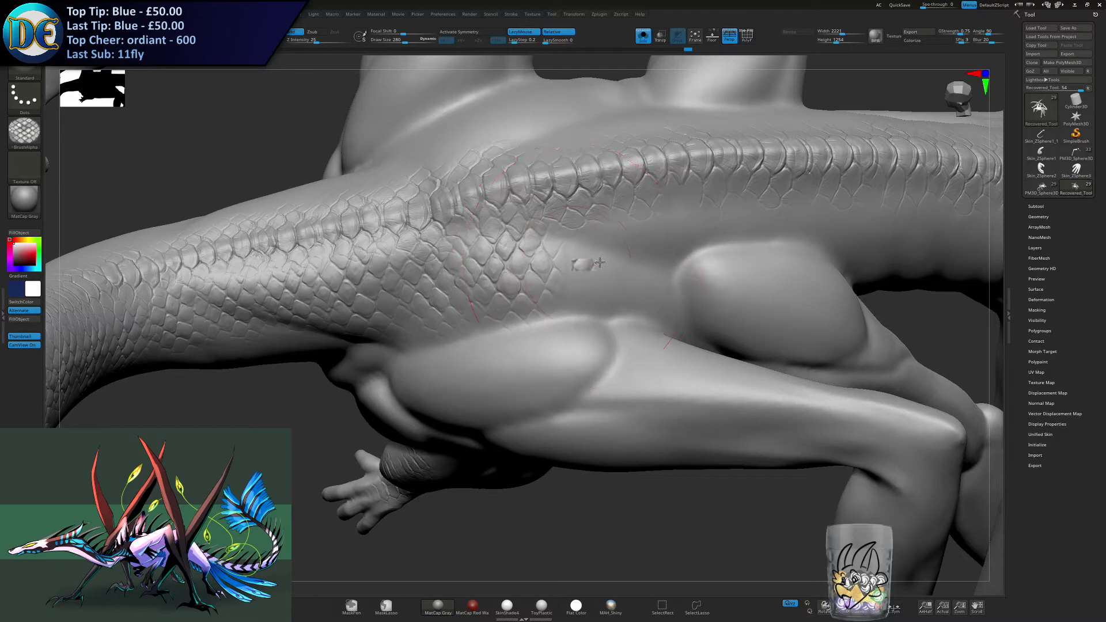
- Continue the scales along the side of the torso, from above the shoulder muscles toward the waist
drag(644, 253, 682, 251)
right_drag(693, 251, 635, 269)
drag(661, 256, 695, 258)
alt+right_drag(703, 257, 605, 266)
drag(641, 255, 679, 262)
mouse_move(725, 282)
alt+right_down()
mouse_move(575, 289)
mouse_move(642, 257)
mouse_move(605, 254)
mouse_move(568, 289)
alt+right_up()
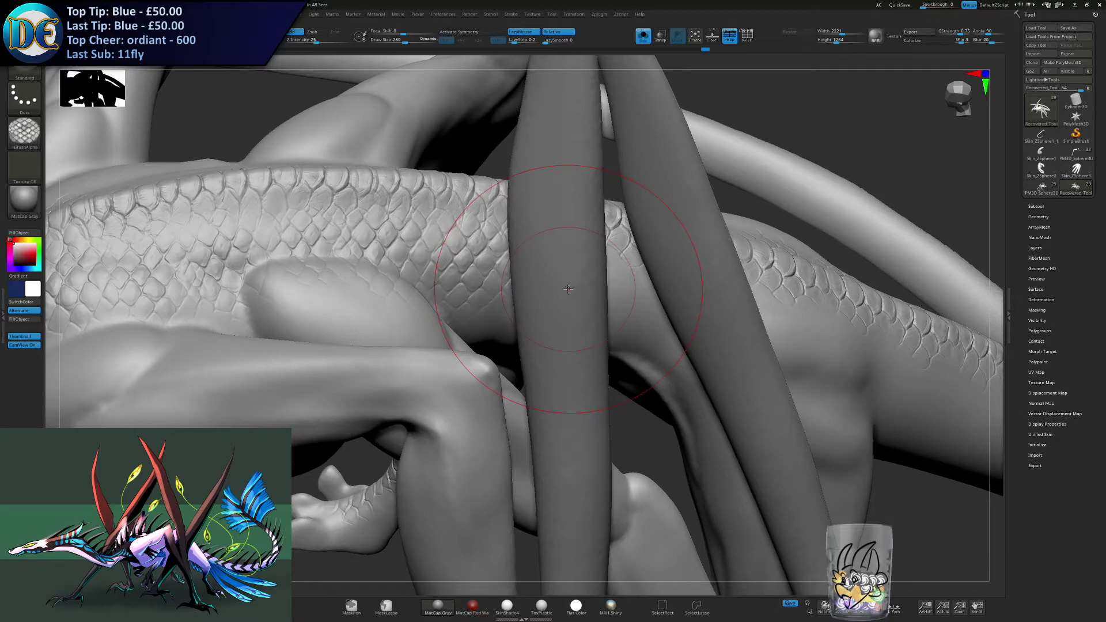
- Stroke scales over the waist below the spine band, redoing the uneven stroke
mouse_move(550, 294)
right_down()
mouse_move(510, 277)
mouse_move(578, 275)
mouse_move(544, 305)
right_up()
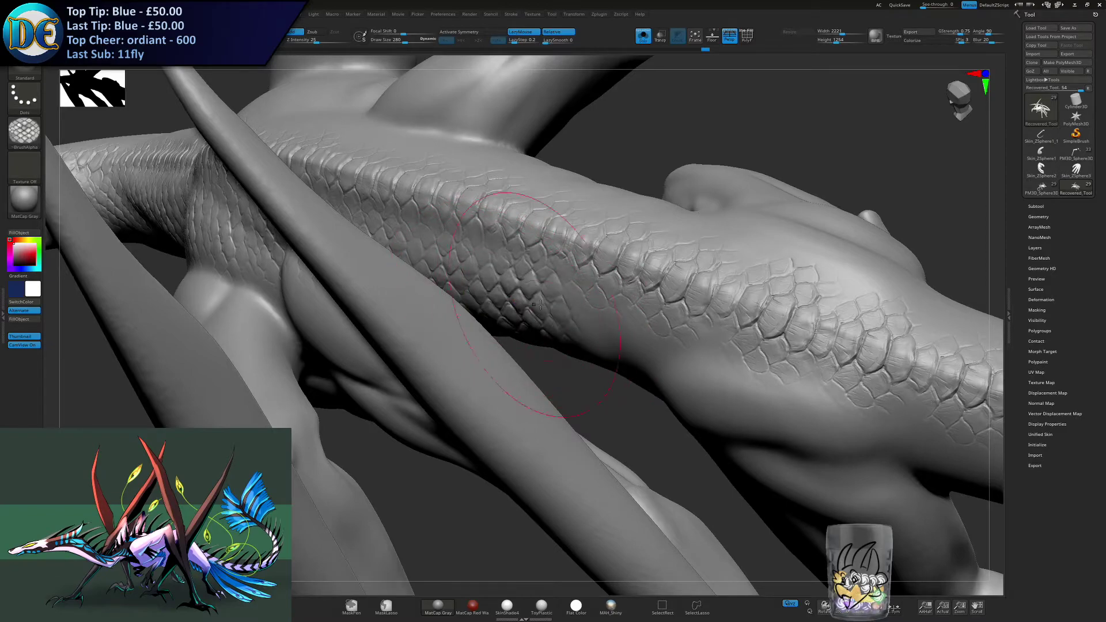
key(ctrl)
key(ctrl+z)
drag(500, 283, 627, 357)
mouse_move(627, 356)
right_down()
mouse_move(526, 302)
mouse_move(483, 345)
right_up()
key(ctrl)
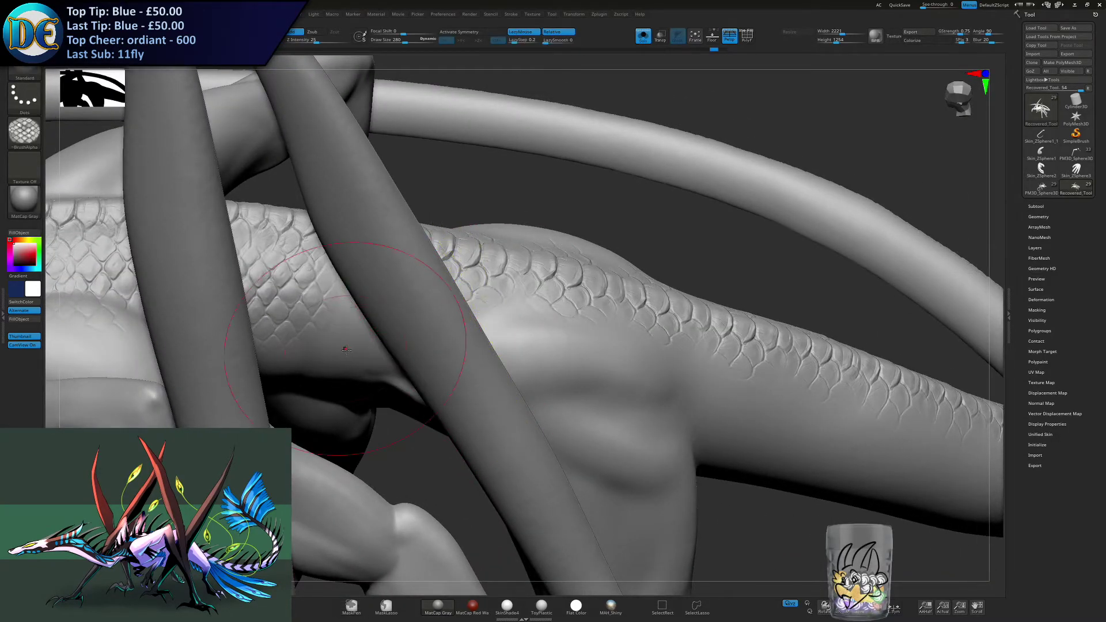
mouse_move(496, 346)
right_down()
mouse_move(557, 321)
mouse_move(457, 296)
mouse_move(481, 309)
mouse_move(398, 248)
right_up()
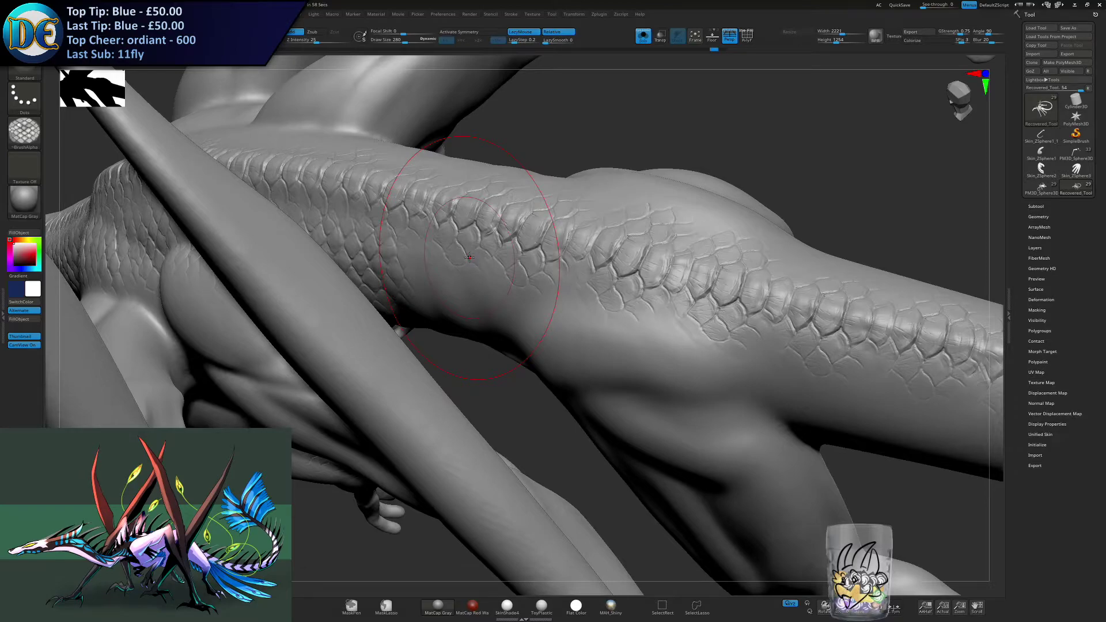
- Carry the scales from the waist onto the front of the hip, undoing and repeating strokes that do not line up
drag(416, 260, 438, 285)
key(ctrl)
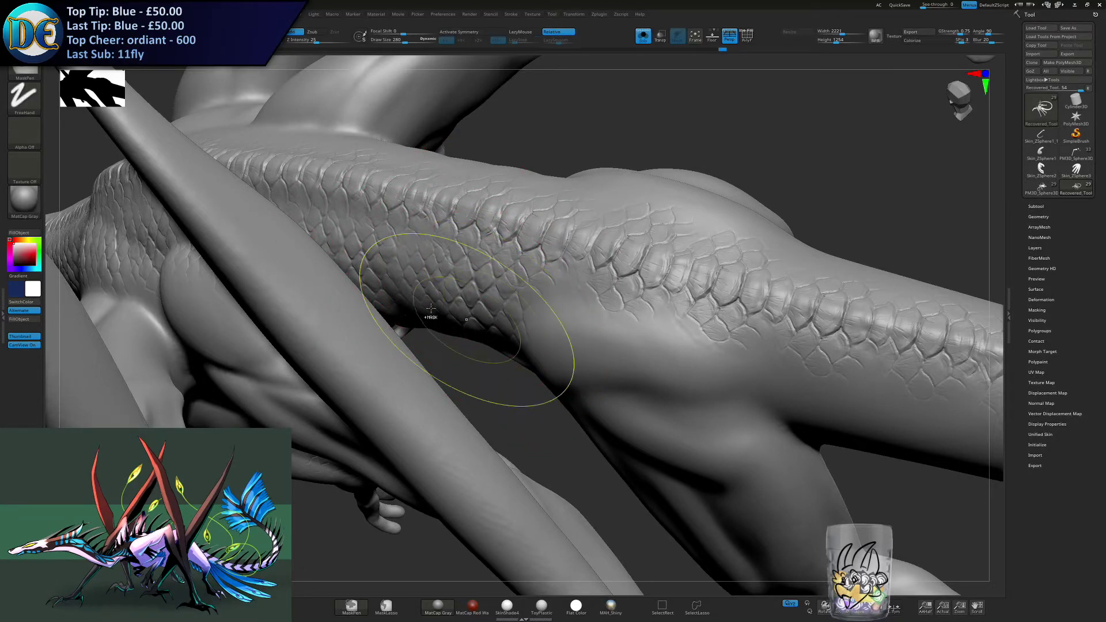
key(ctrl+z)
drag(403, 273, 534, 317)
key(ctrl+z)
alt+right_drag(534, 315, 395, 309)
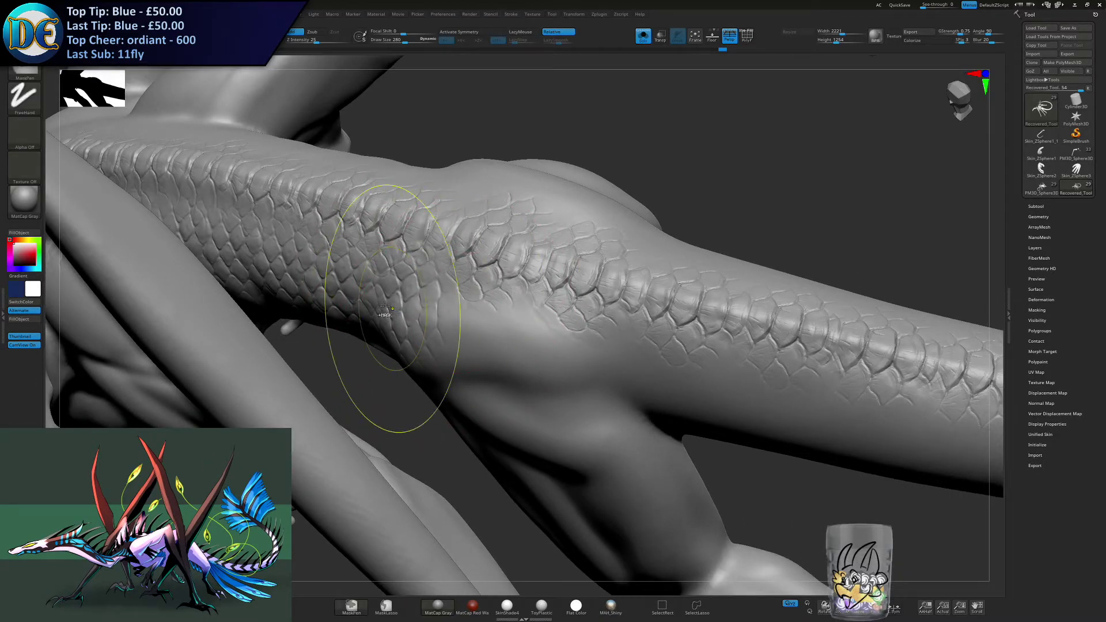
key(ctrl+z)
drag(382, 305, 411, 310)
key(ctrl)
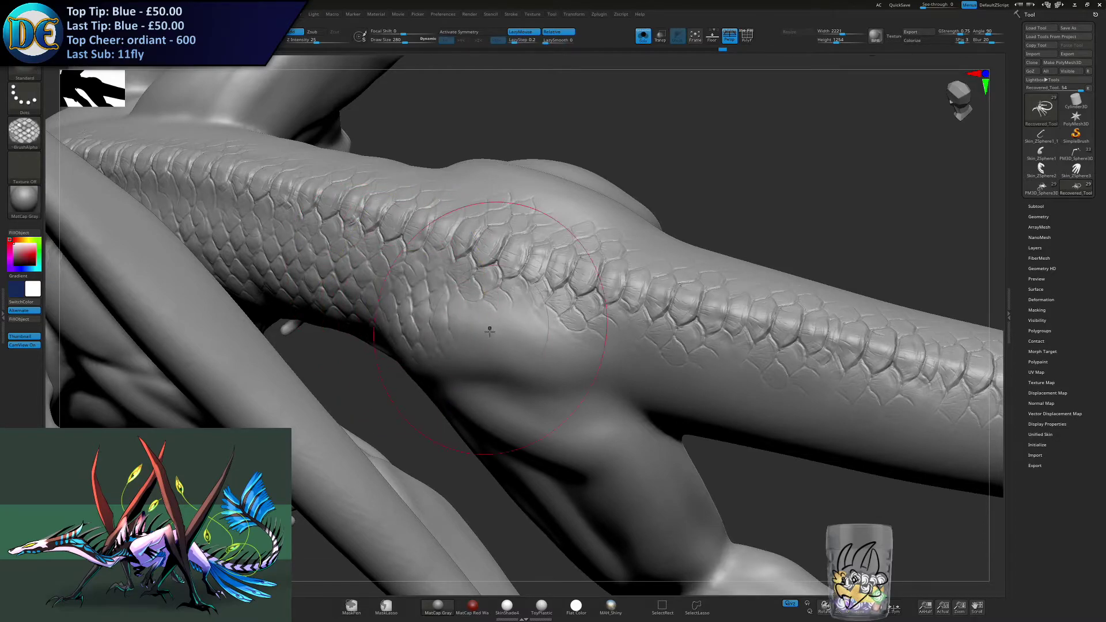
- Stroke scales over the top of the hip and onto the side of the tail base
mouse_move(470, 333)
mouse_down()
mouse_move(507, 284)
mouse_move(494, 333)
mouse_move(518, 284)
mouse_move(582, 360)
mouse_up()
alt+right_drag(639, 377, 389, 301)
drag(387, 302, 459, 313)
right_drag(488, 341, 468, 316)
drag(468, 316, 500, 320)
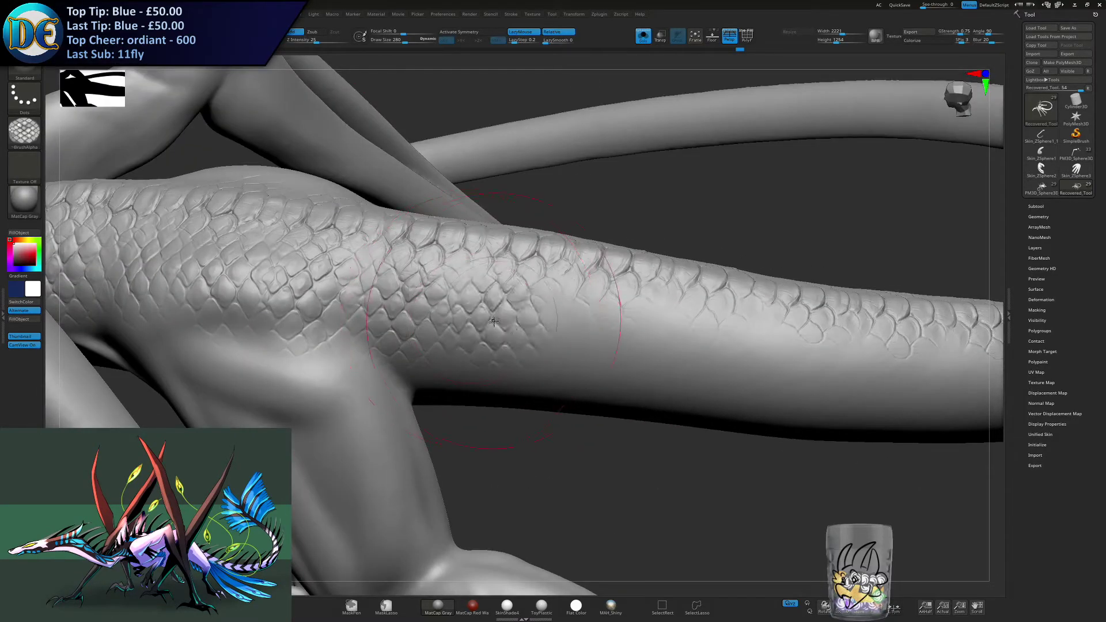
drag(569, 335, 585, 337)
alt+right_drag(648, 348, 488, 315)
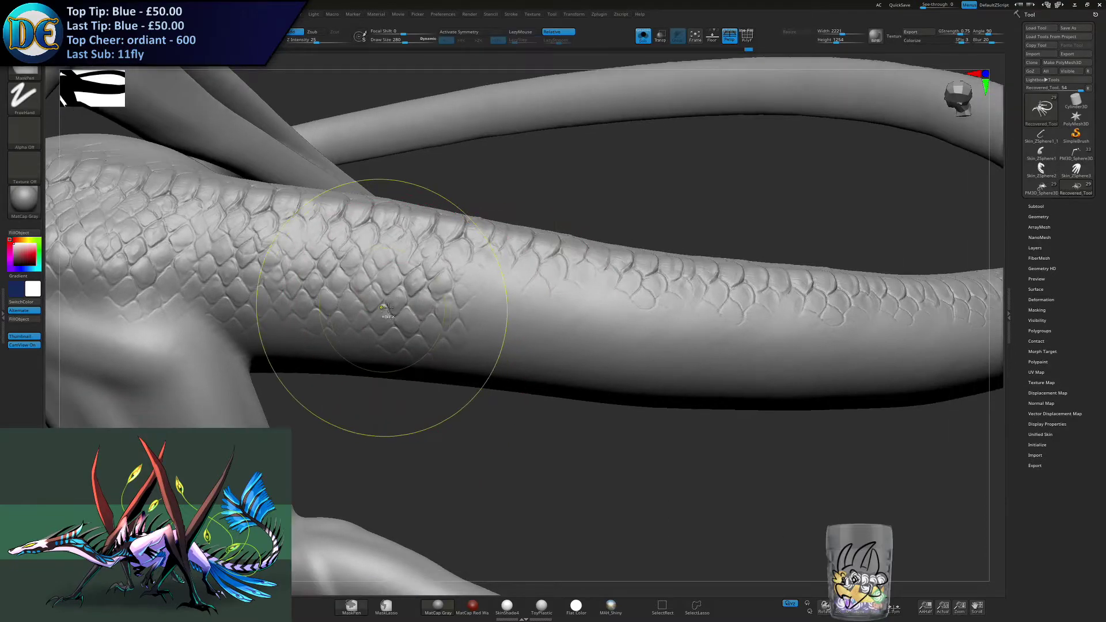
- Undo the last stroke on the tail base and continue the scales along the thick part of the tail
key(ctrl+z)
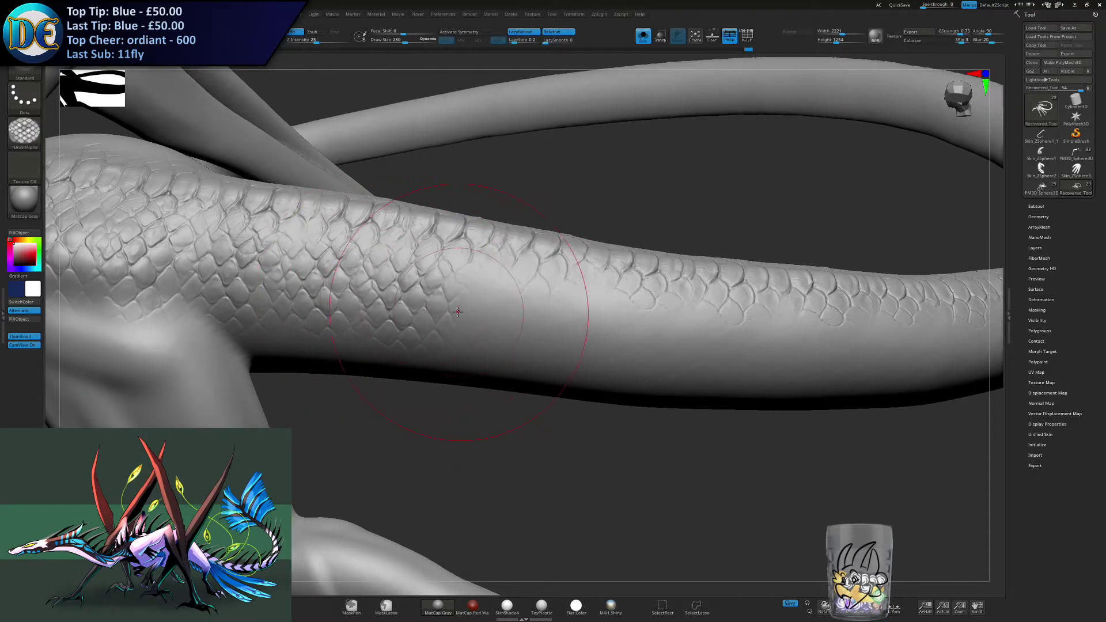
mouse_move(497, 323)
right_down()
mouse_move(440, 323)
mouse_move(440, 311)
mouse_move(366, 343)
mouse_move(396, 342)
right_up()
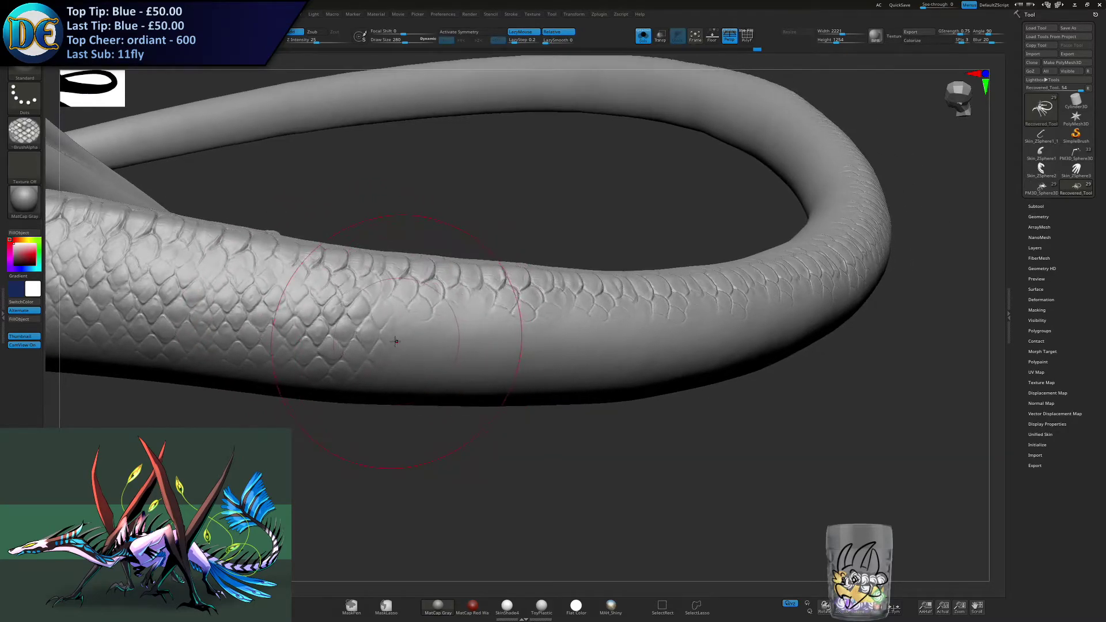
right_drag(498, 340, 416, 309)
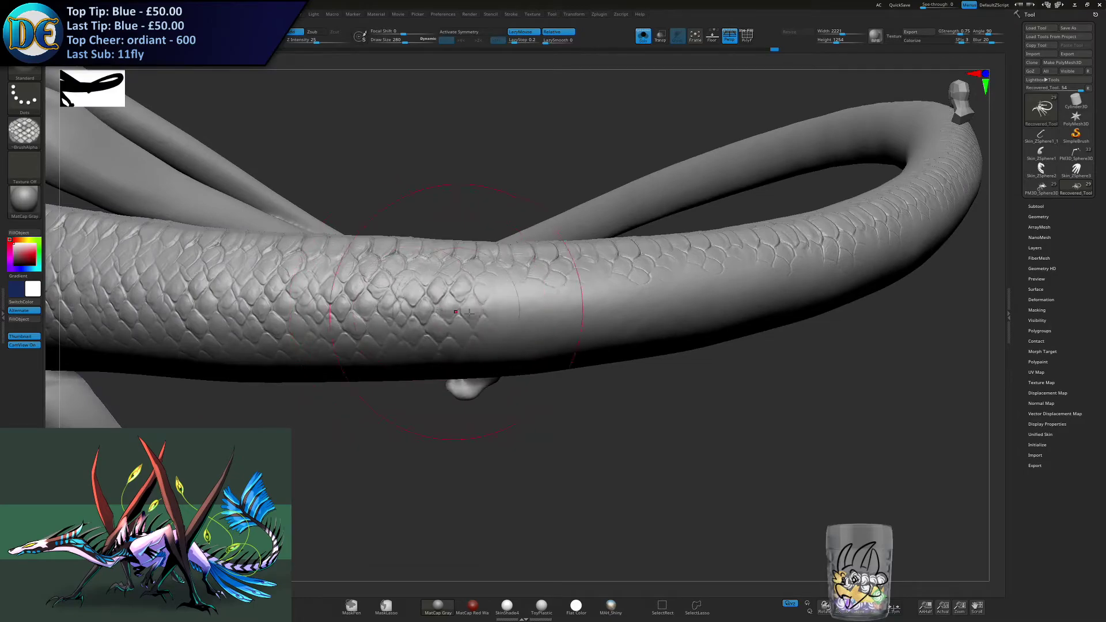
right_drag(521, 307, 426, 331)
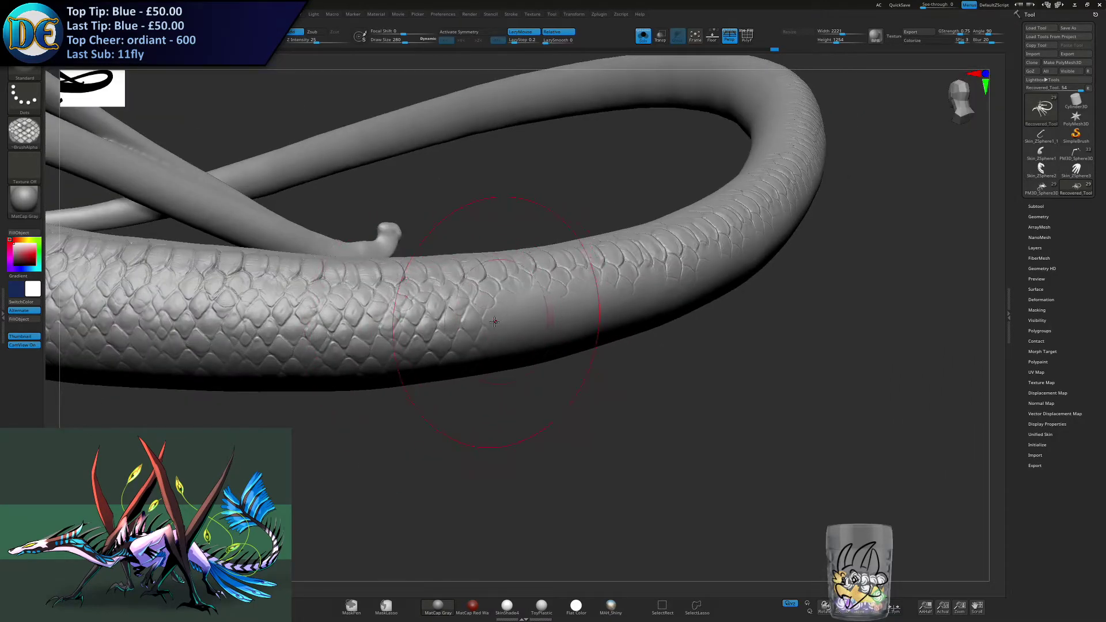
right_drag(549, 326, 451, 358)
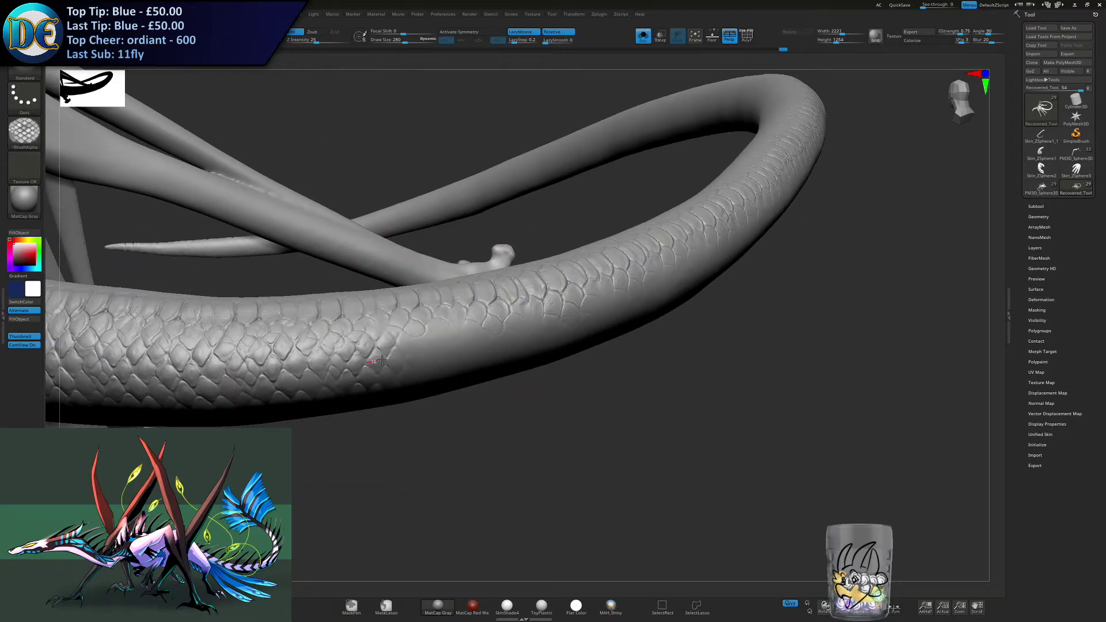
- Extend the scales along the narrowing middle of the tail, undoing and repeating the misaligned strokes
right_drag(465, 348, 500, 357)
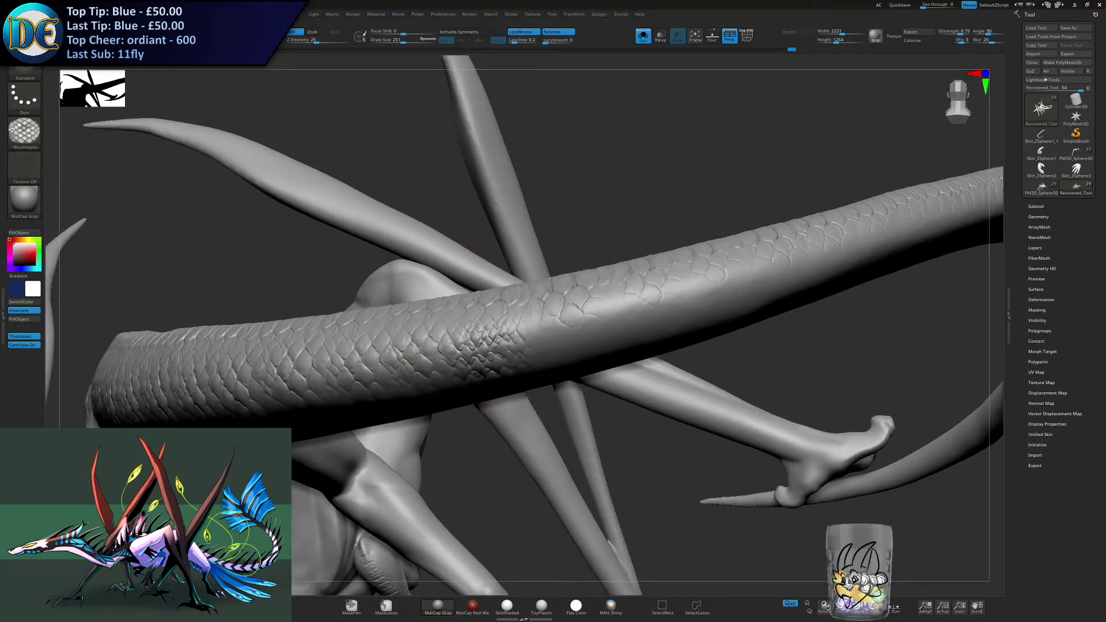
key(ctrl+z)
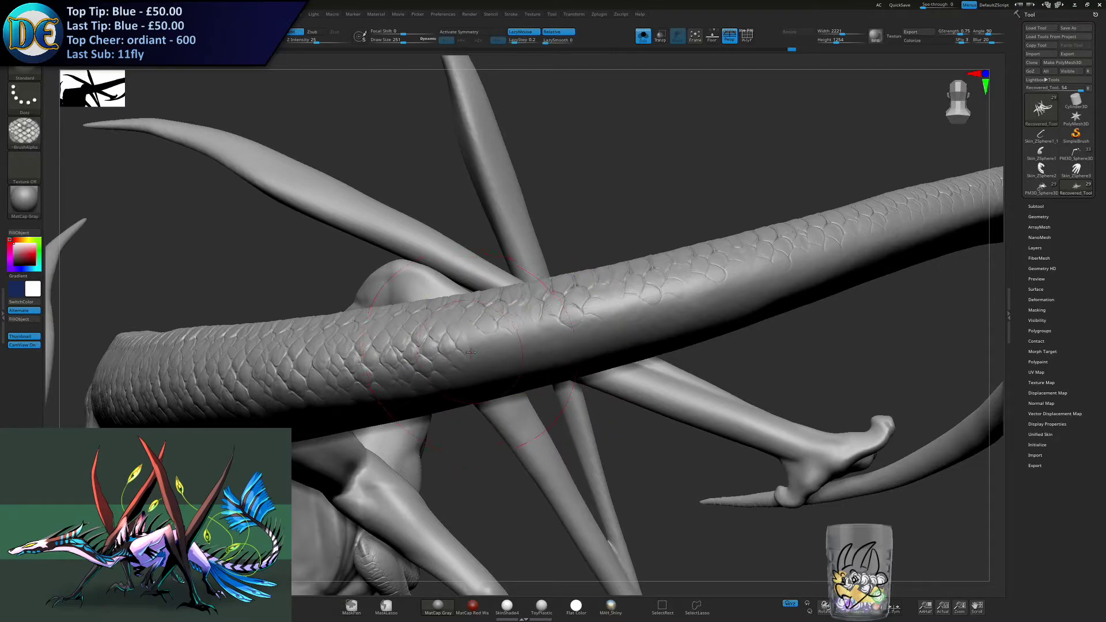
alt+right_drag(569, 338, 432, 357)
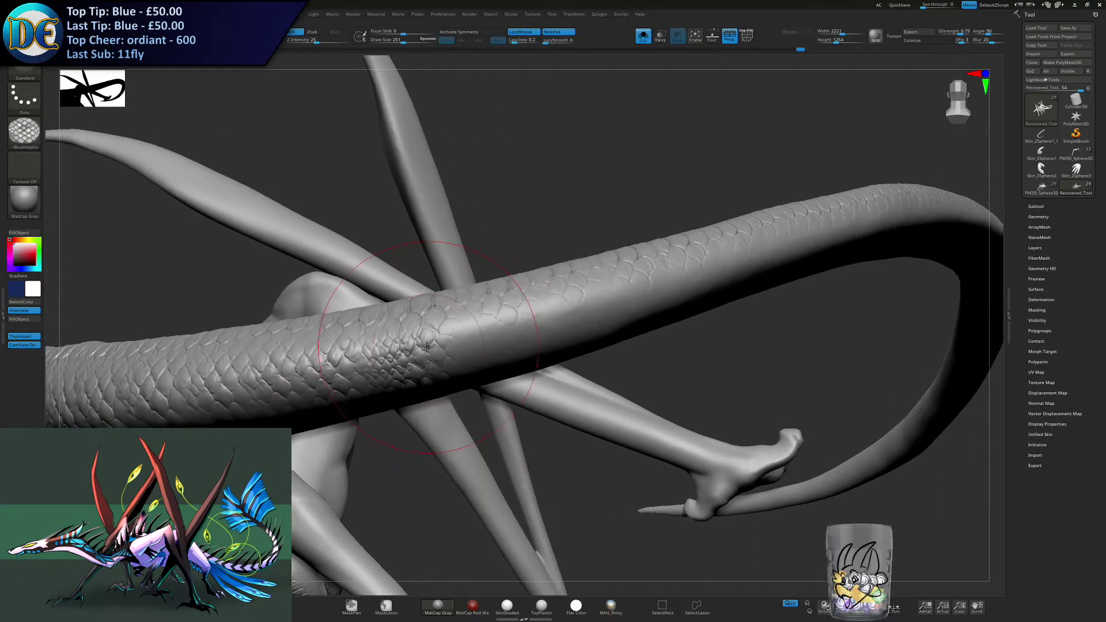
key(ctrl+z)
drag(405, 360, 529, 335)
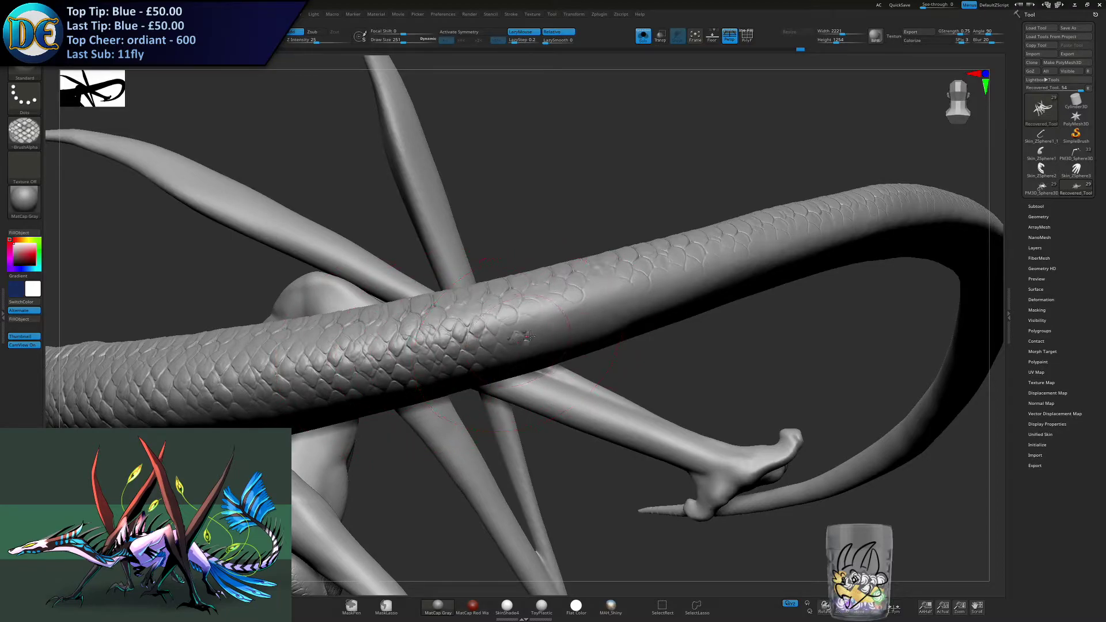
key(ctrl)
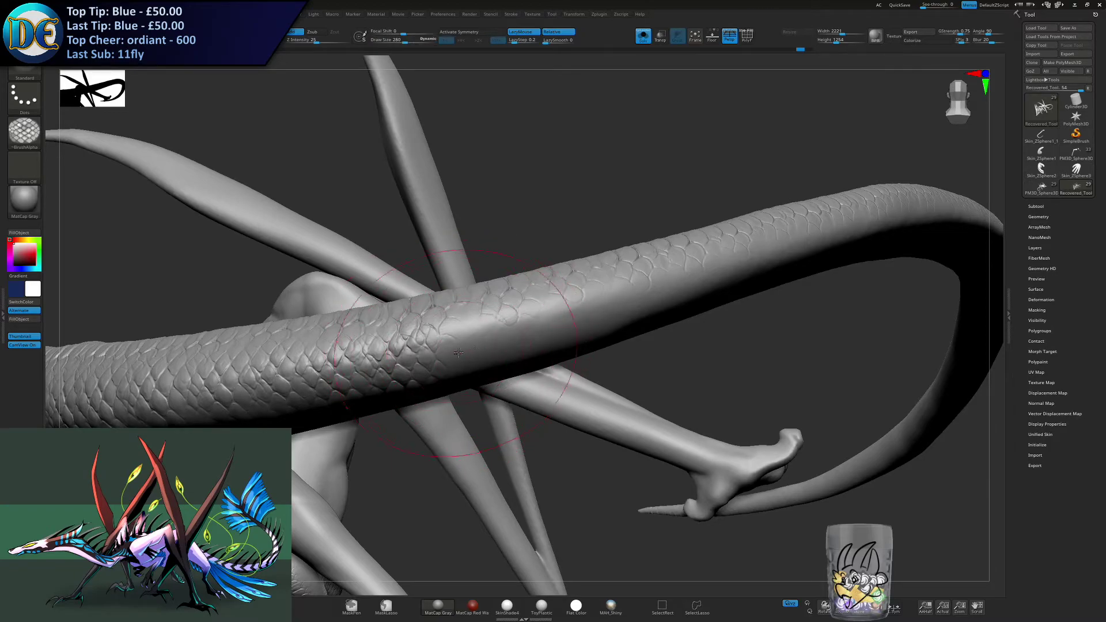
drag(467, 349, 556, 326)
alt+right_drag(516, 340, 400, 360)
key(ctrl)
key(ctrl+z)
- Reduce the draw size and redo the scale stroke on the middle of the tail
key(s)
click(384, 357)
key(s)
drag(384, 357, 407, 344)
key(ctrl)
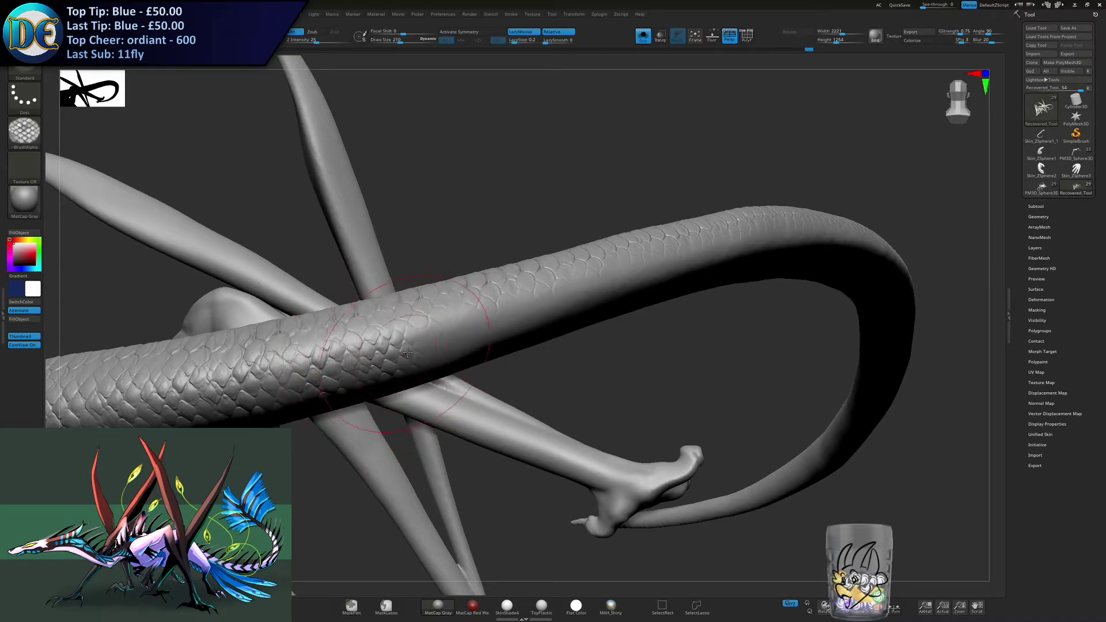
- Try to extend the scales further toward the thinner end of the tail
right_drag(464, 337, 478, 309)
drag(489, 337, 520, 320)
key(ctrl)
right_drag(539, 320, 442, 328)
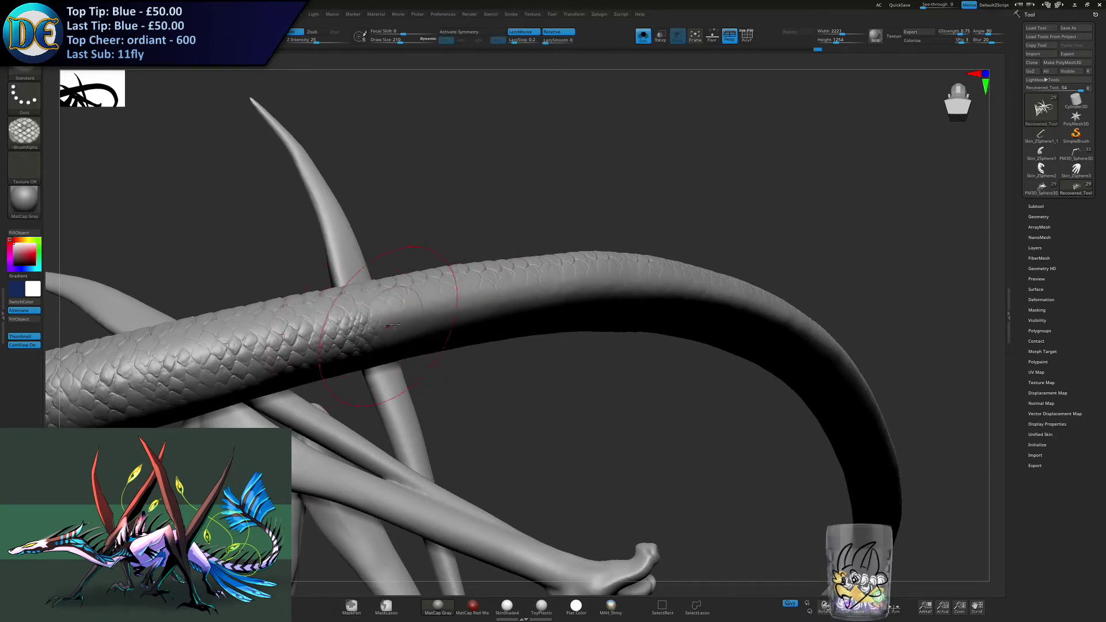
key(ctrl)
key(ctrl+z)
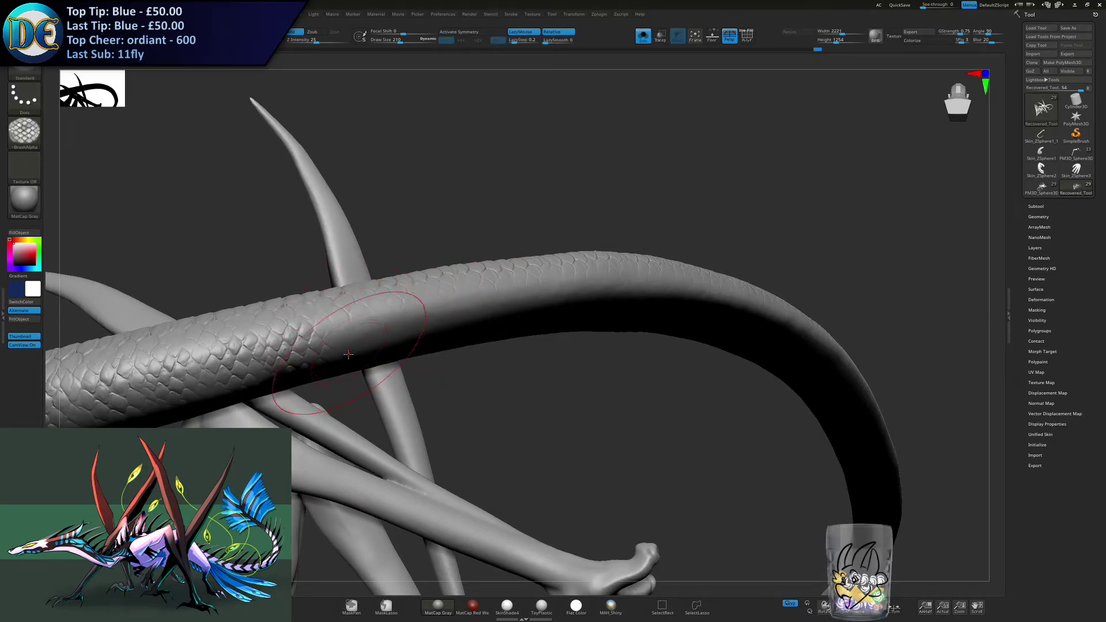
key(ctrl+z)
- Try a scale stroke at a changed draw size on the opposite, still smooth side of the neck
ctrl+right_drag(361, 447, 432, 397)
alt+right_drag(432, 397, 442, 367)
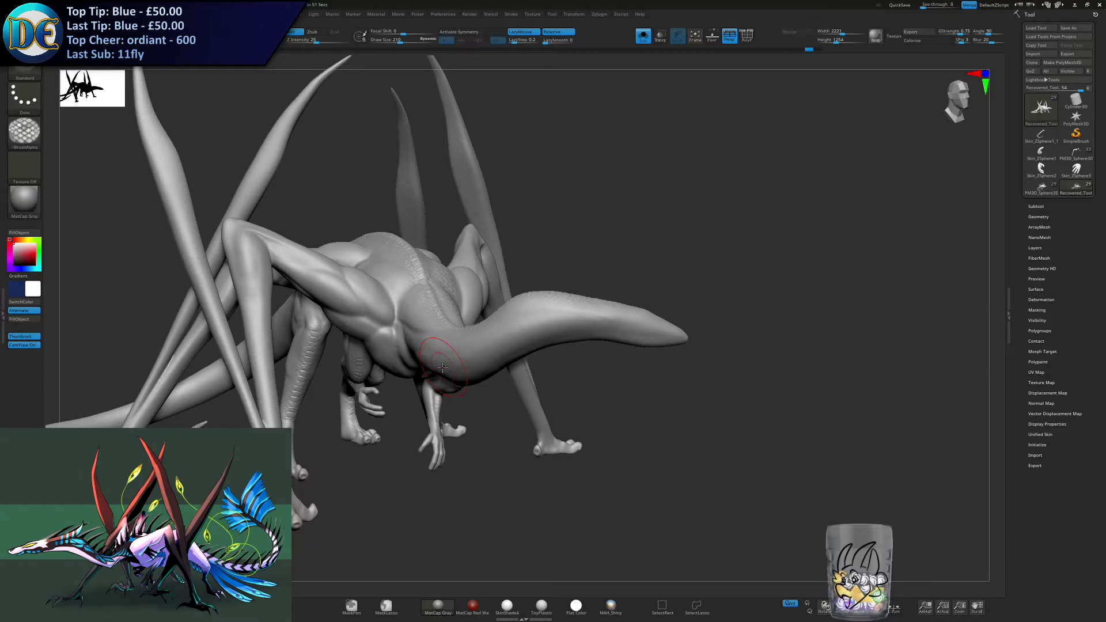
right_drag(312, 383, 350, 367)
key(s)
drag(345, 367, 350, 368)
right_drag(350, 367, 288, 372)
alt+right_drag(289, 372, 472, 375)
mouse_move(472, 374)
ctrl+right_down()
mouse_move(502, 415)
mouse_move(666, 358)
mouse_move(582, 309)
mouse_move(568, 340)
mouse_move(553, 344)
ctrl+right_up()
key(s)
drag(553, 344, 551, 344)
mouse_move(552, 344)
right_down()
mouse_move(559, 351)
mouse_move(526, 330)
right_up()
drag(525, 330, 548, 326)
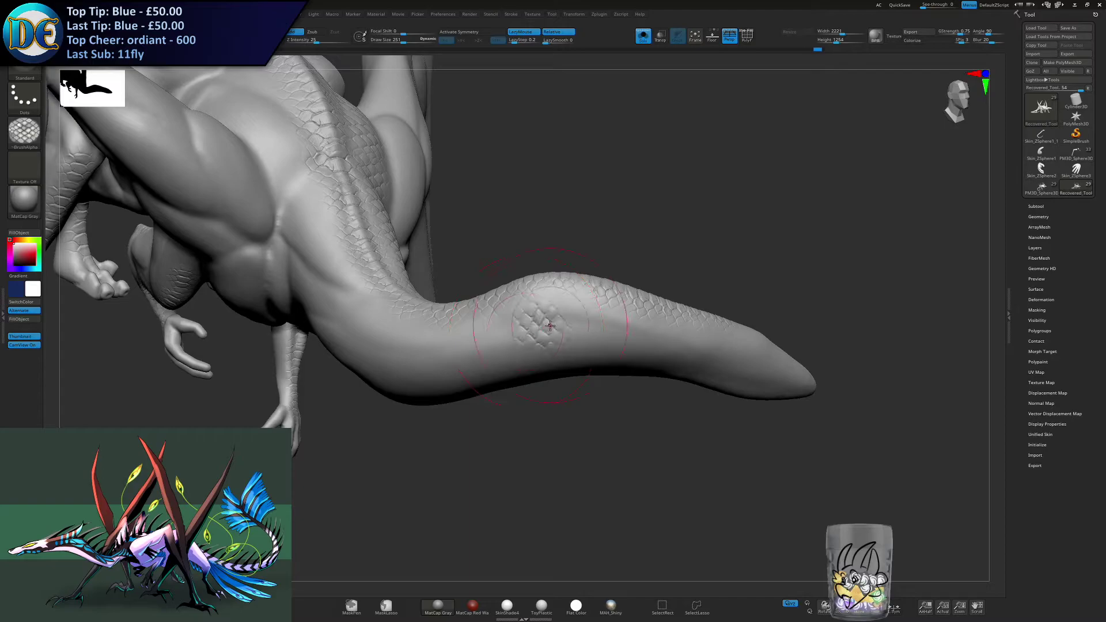
ctrl+right_drag(583, 326, 582, 343)
key(ctrl+z)
- Try larger draw sizes for the scale stroke on the raised bend of the neck
key(s)
drag(494, 333, 551, 326)
mouse_move(544, 327)
right_down()
mouse_move(476, 348)
mouse_move(466, 368)
mouse_move(523, 355)
right_up()
key(ctrl+z)
key(s)
drag(505, 361, 500, 361)
alt+right_drag(500, 364, 566, 384)
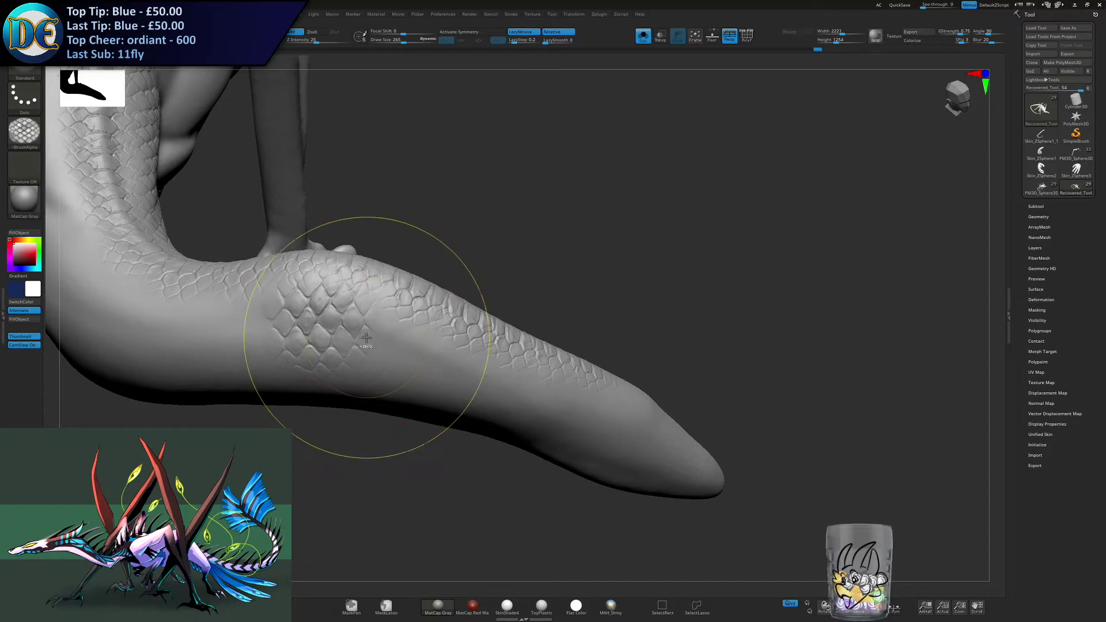
- Reduce the draw size and stroke scales from the raised neck bend toward the head end
key(s)
drag(313, 326, 388, 340)
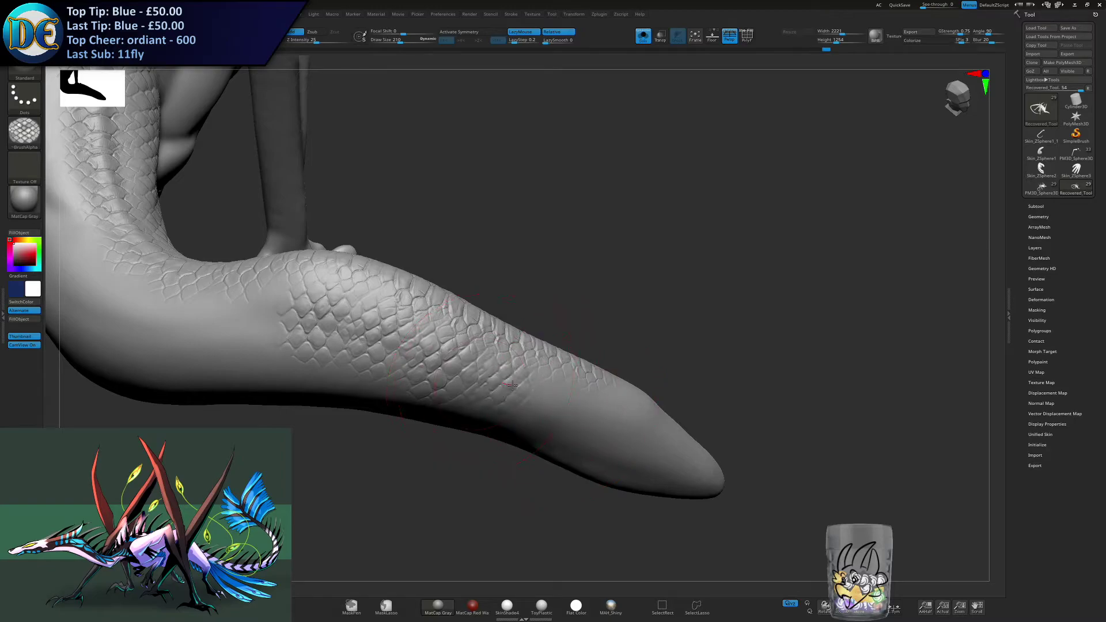
drag(530, 398, 612, 420)
mouse_move(621, 416)
right_down()
mouse_move(597, 365)
mouse_move(572, 456)
mouse_move(604, 423)
mouse_move(599, 342)
mouse_move(455, 338)
mouse_move(482, 341)
right_up()
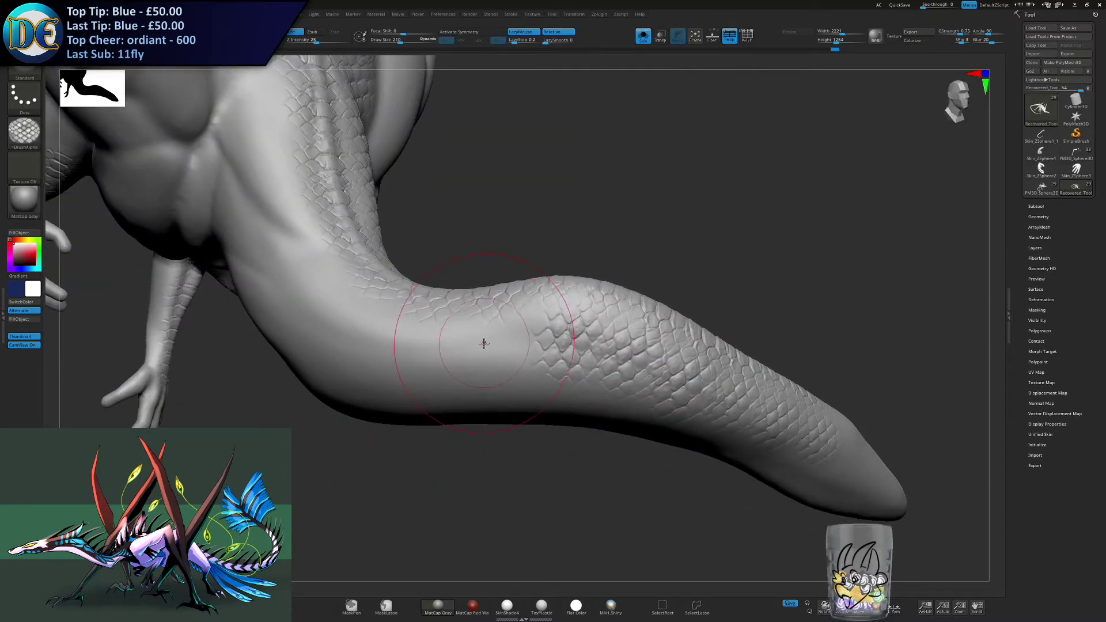
- Enlarge the draw size and stroke scales along the smooth side of the neck, from the raised bend back to the lower bend
key(])
drag(487, 343, 496, 341)
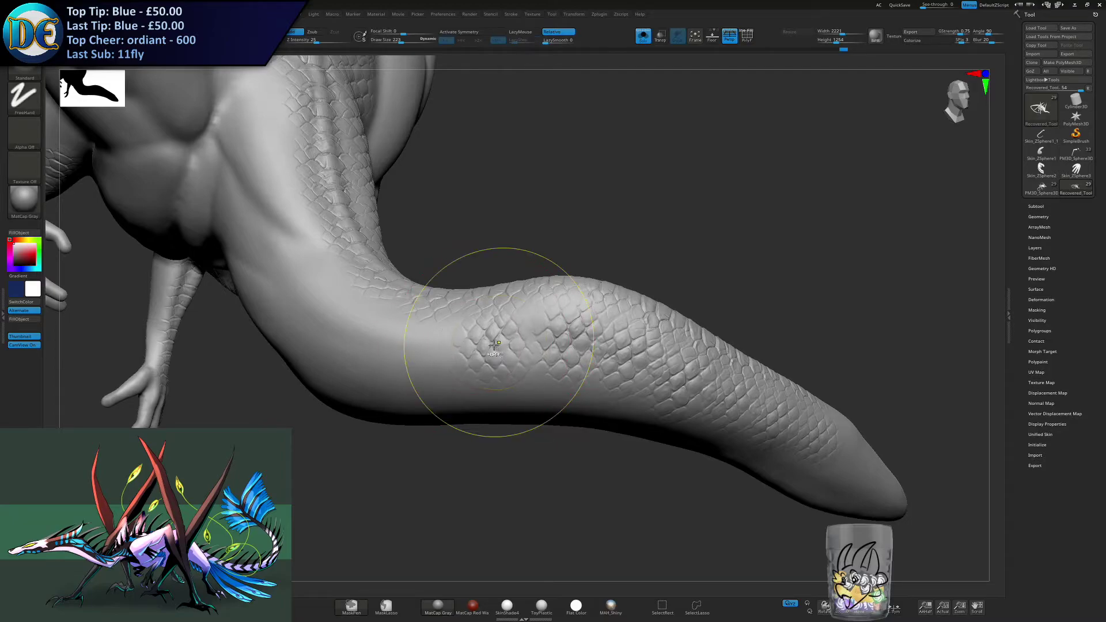
key(ctrl+z)
key(])
key(])
key(])
key(])
drag(487, 345, 509, 345)
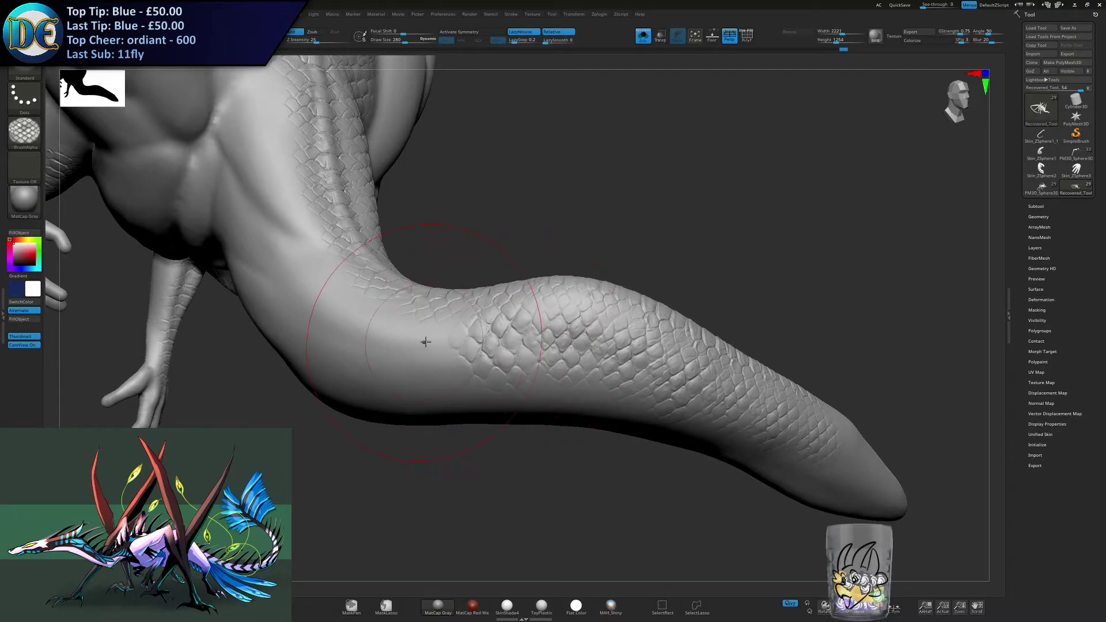
drag(381, 314, 401, 304)
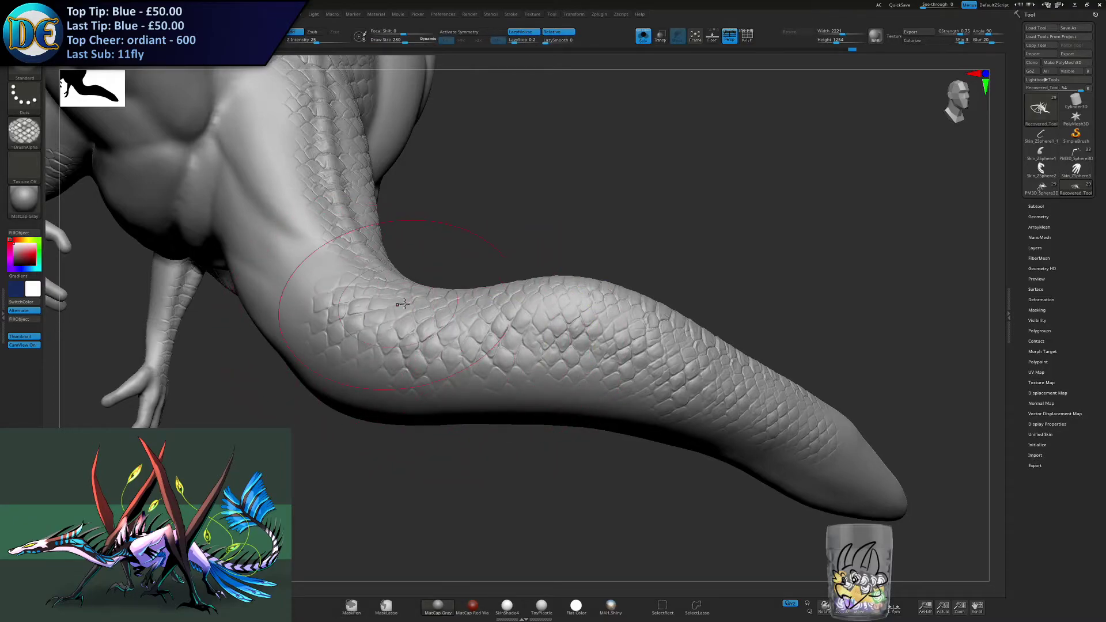
mouse_move(403, 304)
right_down()
mouse_move(405, 258)
mouse_move(360, 254)
mouse_move(393, 260)
mouse_move(393, 292)
mouse_move(390, 247)
right_up()
- Continue the scales up the base of the neck toward the shoulders, finishing with a reduced draw size
key(])
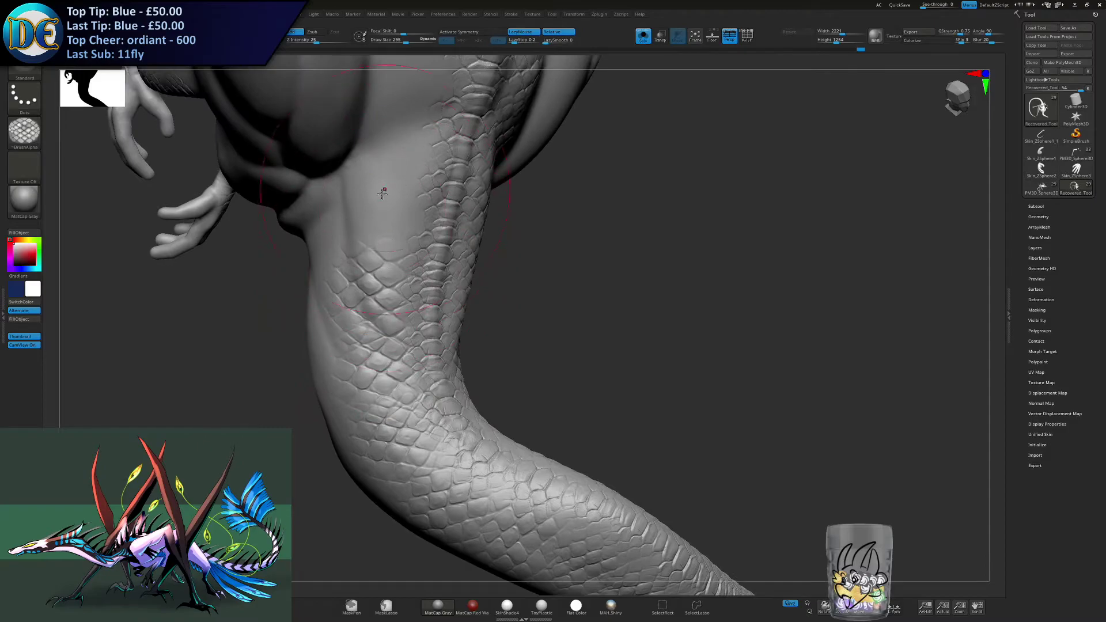
right_drag(383, 194, 394, 187)
key([)
key([)
key([)
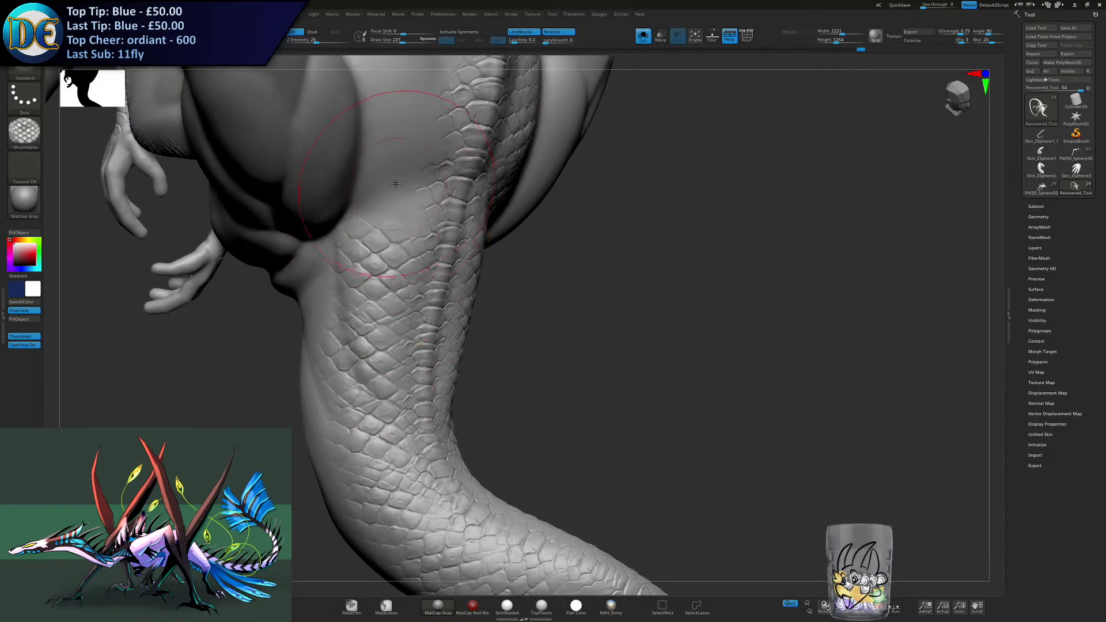
right_drag(395, 183, 366, 248)
- Adjust the draw size and stroke scales beside the spine between the shoulders, replacing the first stroke there
key(s)
drag(366, 247, 367, 246)
drag(410, 172, 377, 218)
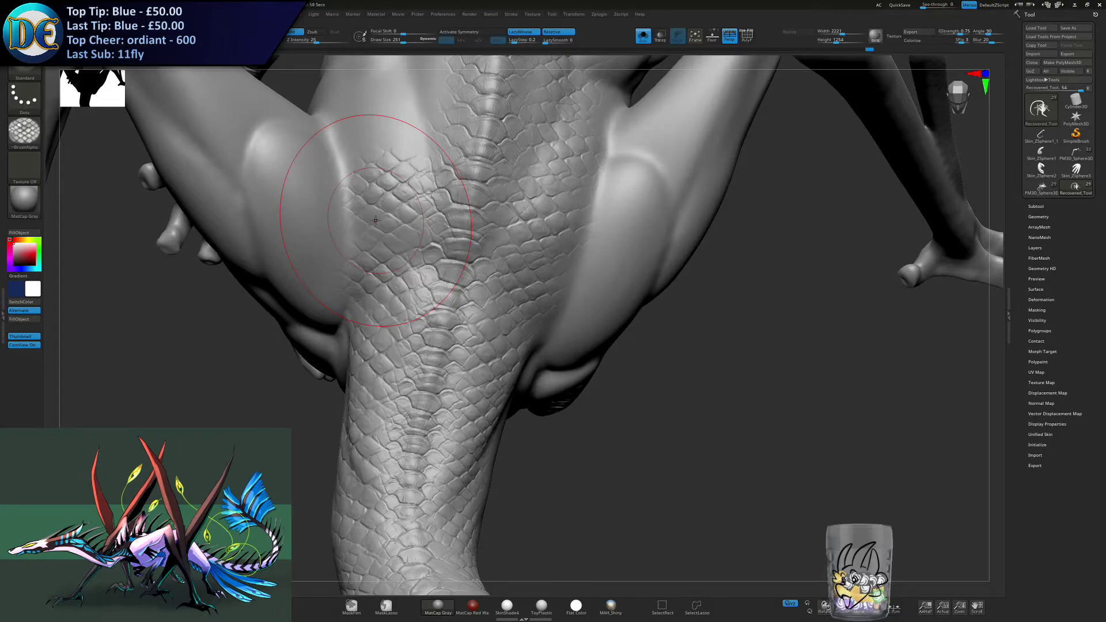
key(ctrl+z)
alt+right_drag(392, 216, 419, 242)
key(s)
drag(410, 263, 413, 263)
drag(415, 223, 419, 231)
alt+right_drag(418, 164, 429, 213)
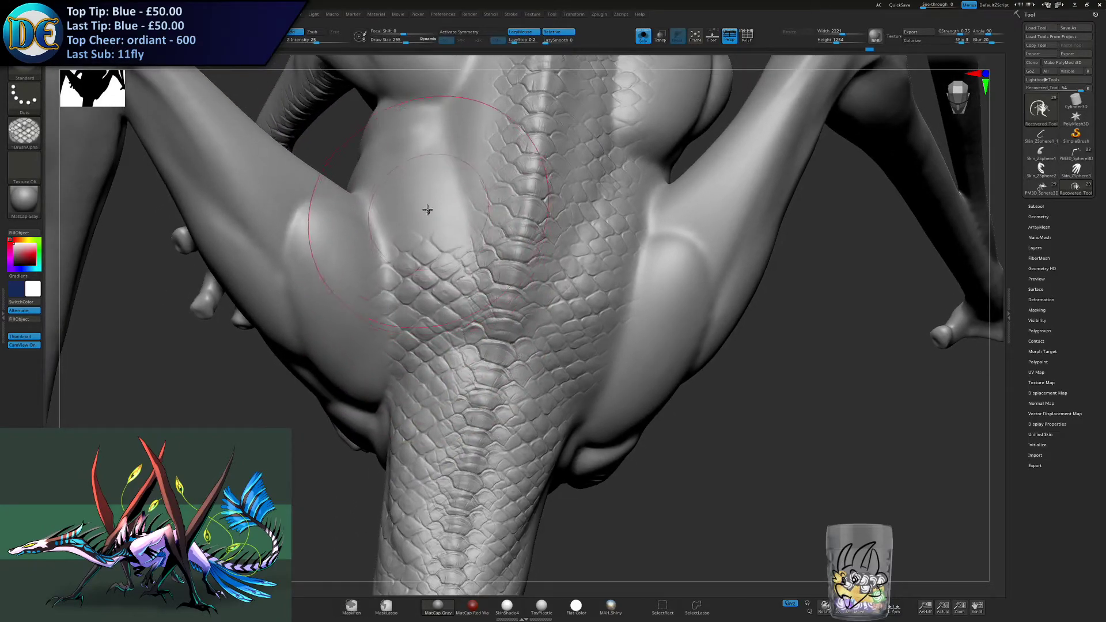
- Resize the brush and extend the scales along the back beside the spine, past the shoulder muscles
key(s)
drag(411, 202, 409, 201)
mouse_move(441, 194)
alt+right_down()
mouse_move(437, 265)
mouse_move(429, 216)
alt+right_up()
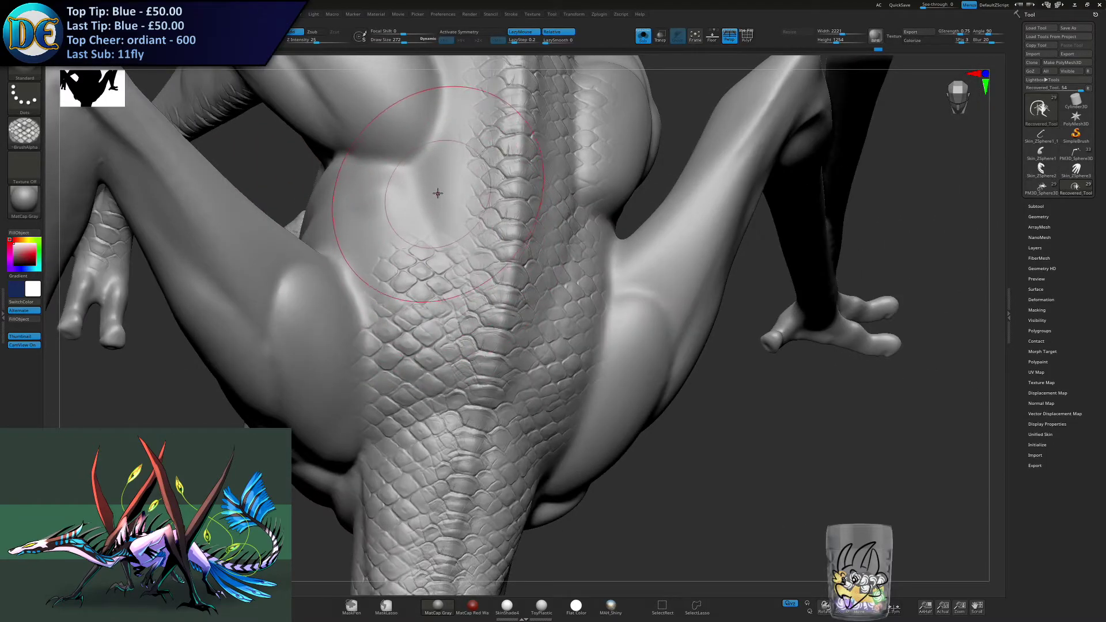
alt+right_drag(436, 143, 426, 215)
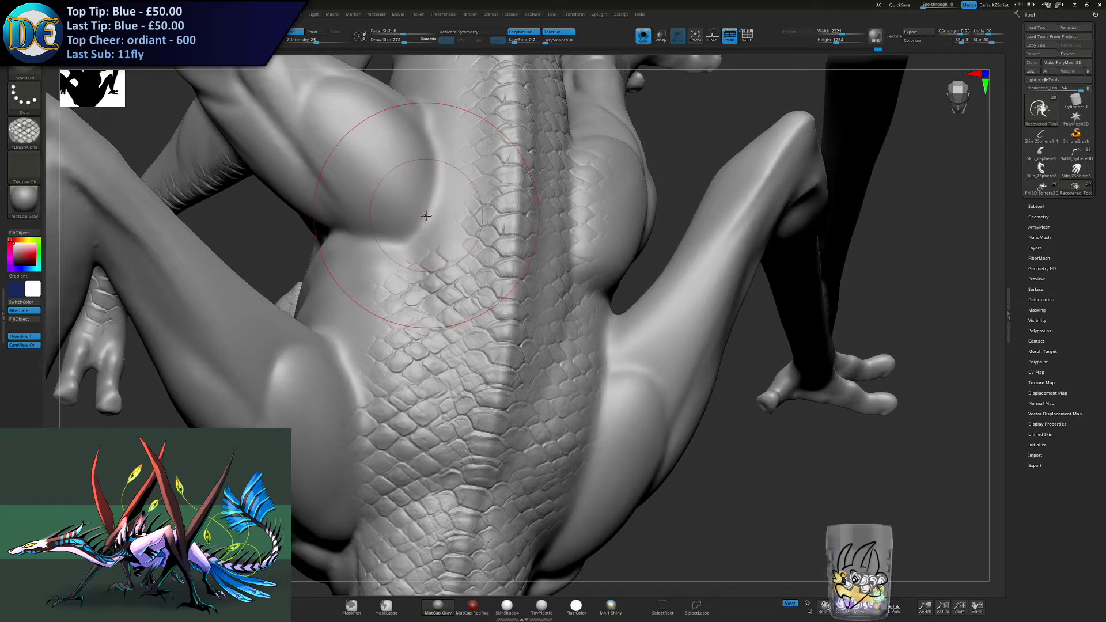
drag(429, 229, 433, 216)
mouse_move(435, 135)
right_down()
mouse_move(454, 153)
mouse_move(445, 213)
right_up()
- Undo the last scale stroke and lay scales along the flank behind the wing, adjusting the draw size toward the tail base
key(ctrl)
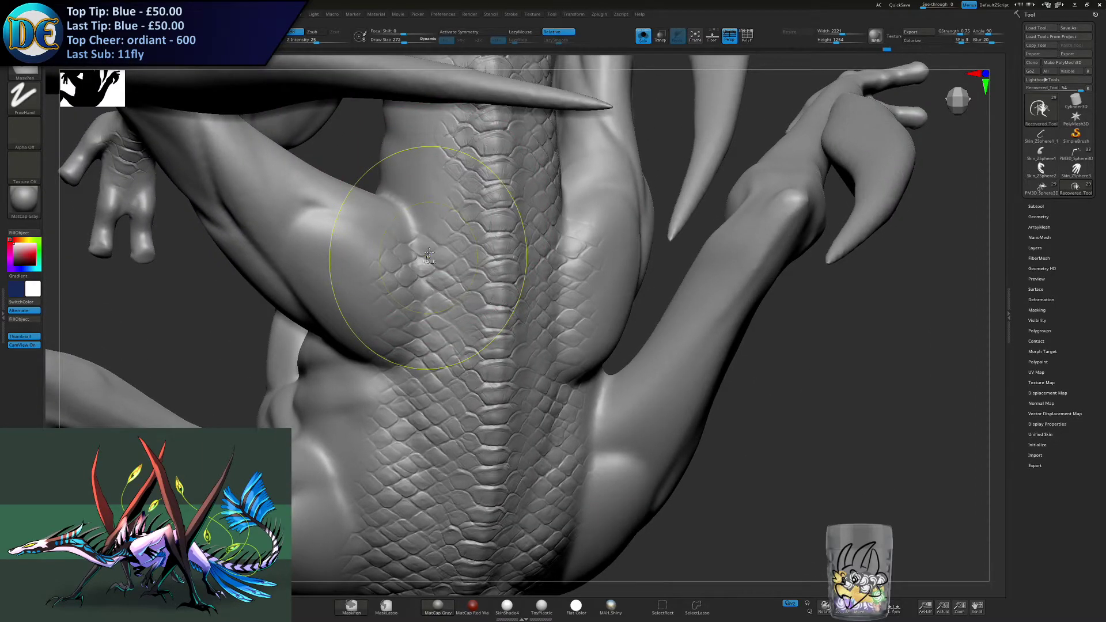
key(ctrl+z)
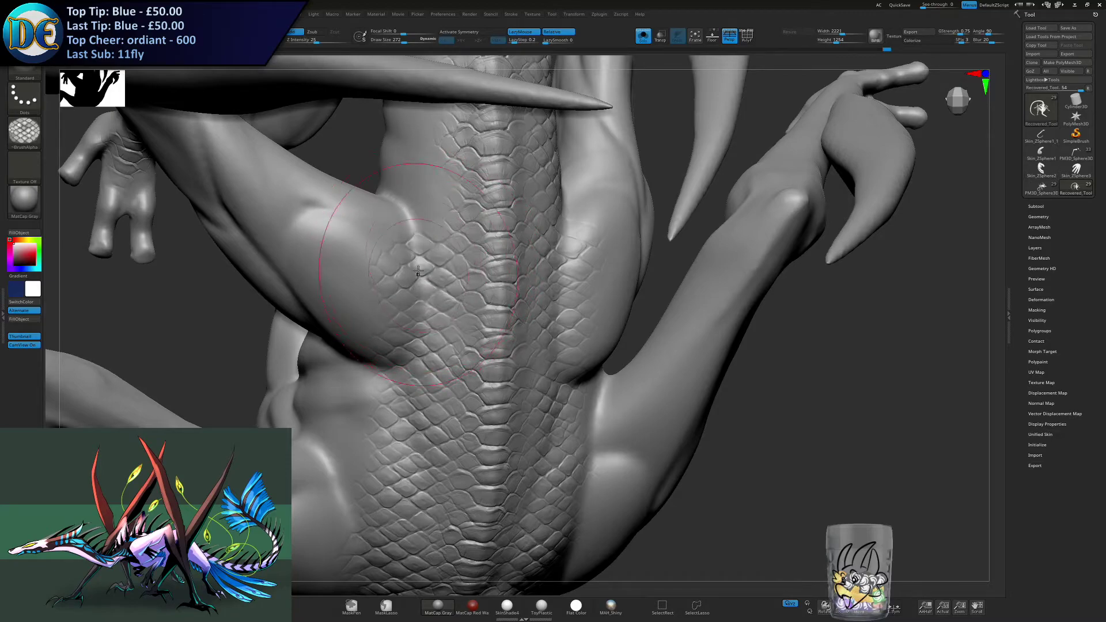
drag(419, 205, 416, 197)
mouse_move(408, 136)
right_down()
mouse_move(428, 231)
mouse_move(448, 225)
right_up()
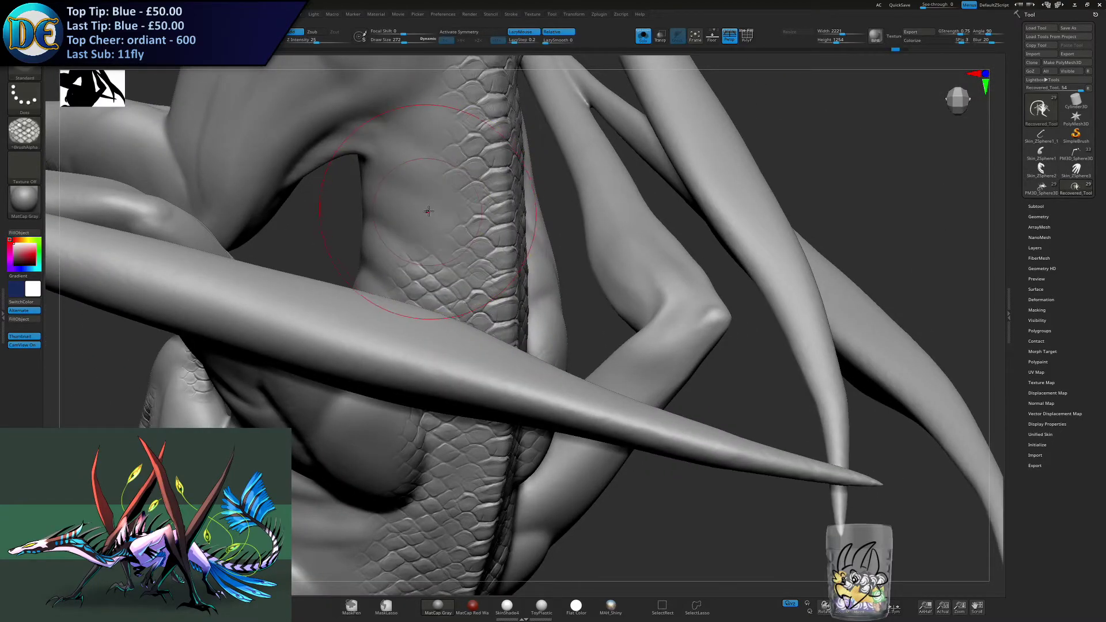
key(s)
drag(429, 207, 425, 216)
mouse_move(431, 205)
right_down()
mouse_move(424, 190)
mouse_move(424, 204)
mouse_move(433, 191)
mouse_move(408, 227)
mouse_move(397, 201)
mouse_move(410, 241)
right_up()
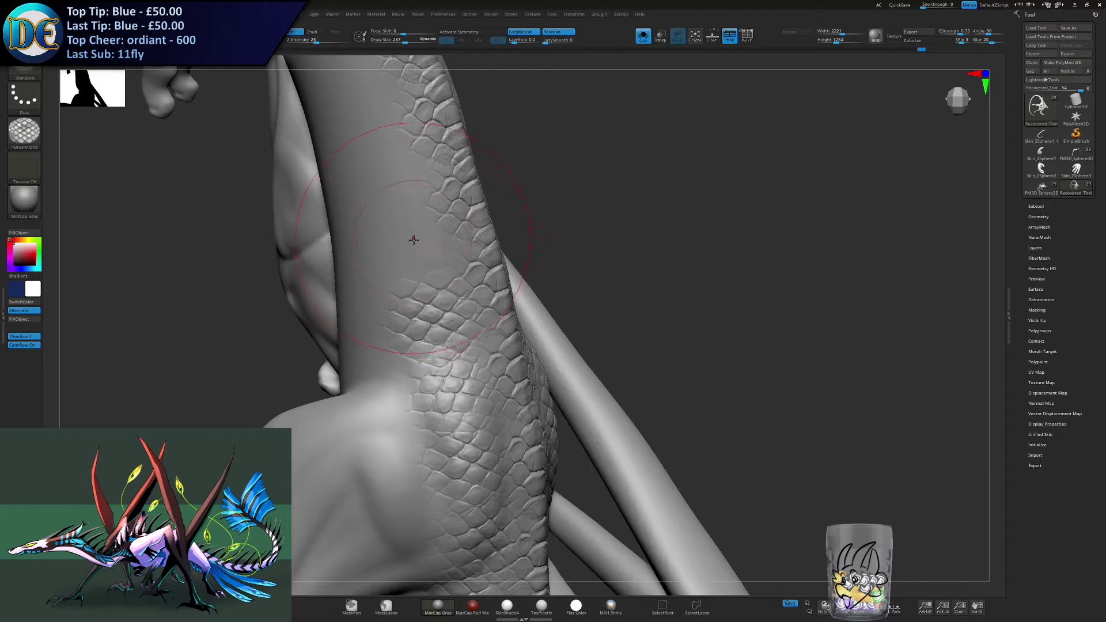
- Reduce the draw size to 244 and stroke scales along the side of the tail from its base into the arch
mouse_move(380, 135)
right_down()
mouse_move(374, 188)
mouse_move(355, 175)
mouse_move(358, 205)
mouse_move(330, 208)
mouse_move(360, 237)
mouse_move(334, 240)
mouse_move(239, 134)
mouse_move(271, 230)
mouse_move(297, 245)
mouse_move(303, 213)
mouse_move(398, 271)
right_up()
key(s)
drag(393, 236, 390, 236)
mouse_move(375, 229)
alt+right_down()
mouse_move(415, 250)
mouse_move(408, 256)
alt+right_up()
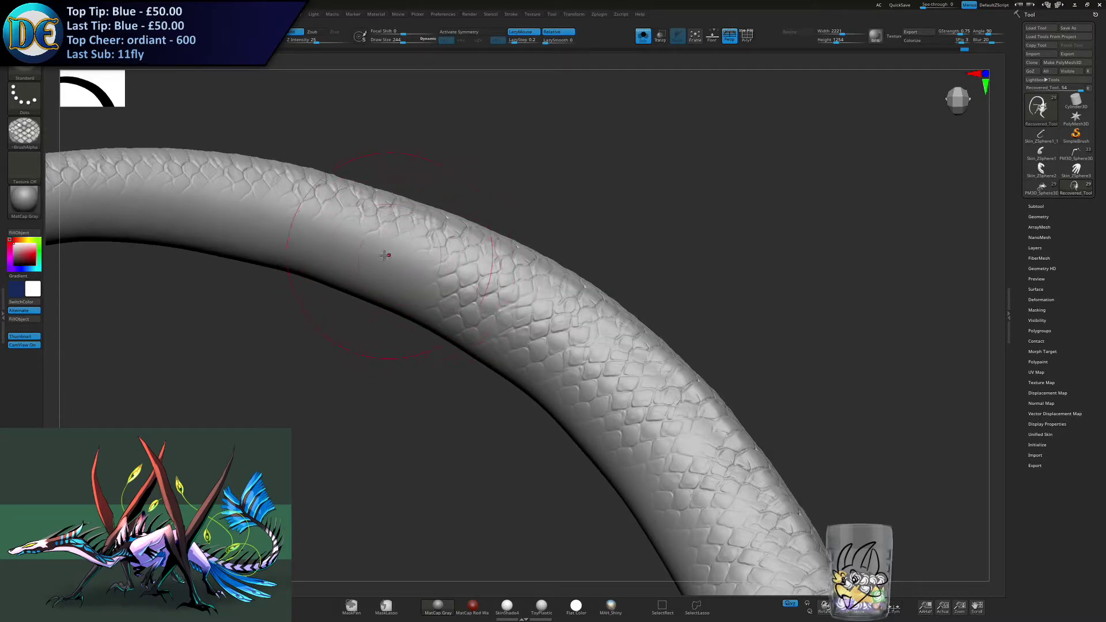
alt+right_drag(362, 246, 443, 280)
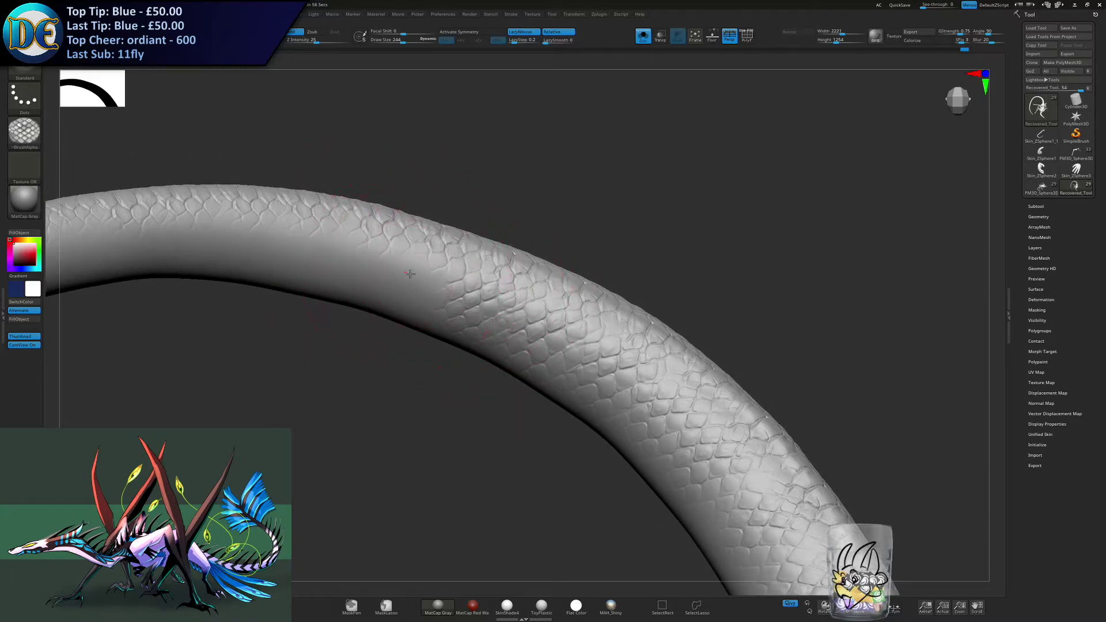
alt+right_drag(363, 259, 435, 254)
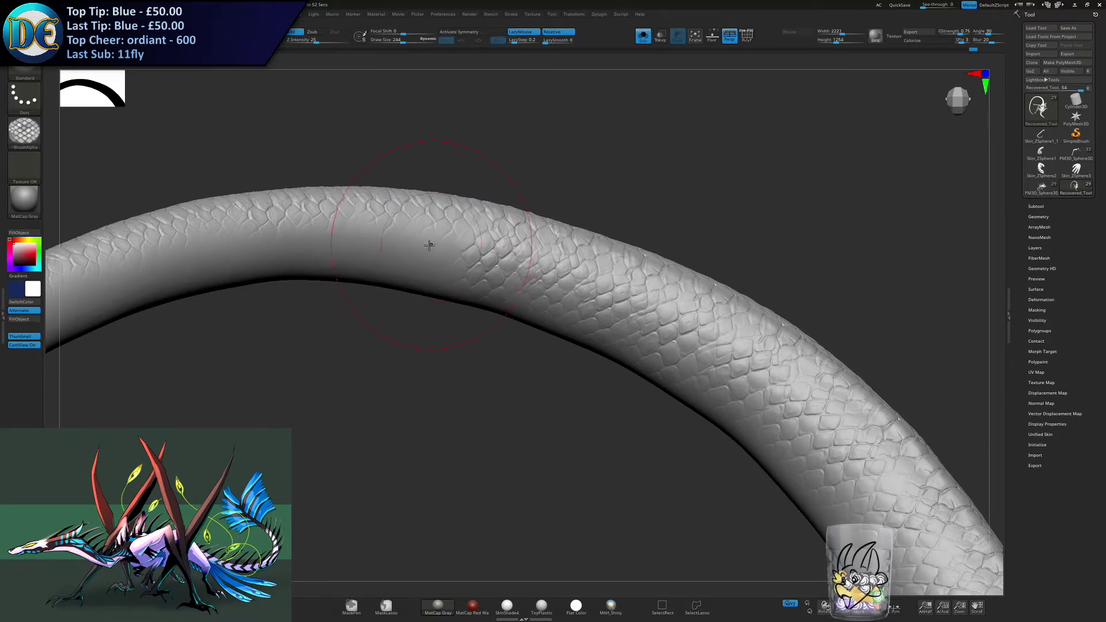
alt+right_drag(440, 254, 486, 269)
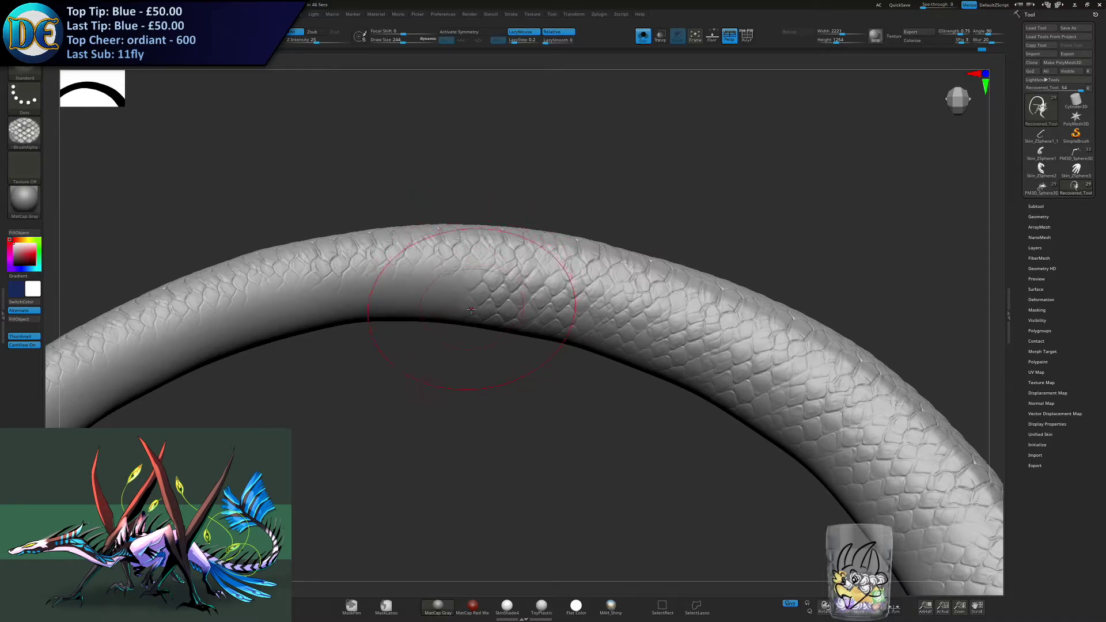
- Undo the stray stroke on the tail arch and carry the side scales over the crest to the descending part
mouse_move(460, 344)
right_down()
mouse_move(500, 286)
mouse_move(556, 289)
mouse_move(534, 303)
mouse_move(558, 281)
right_up()
key(ctrl+z)
drag(582, 277, 588, 277)
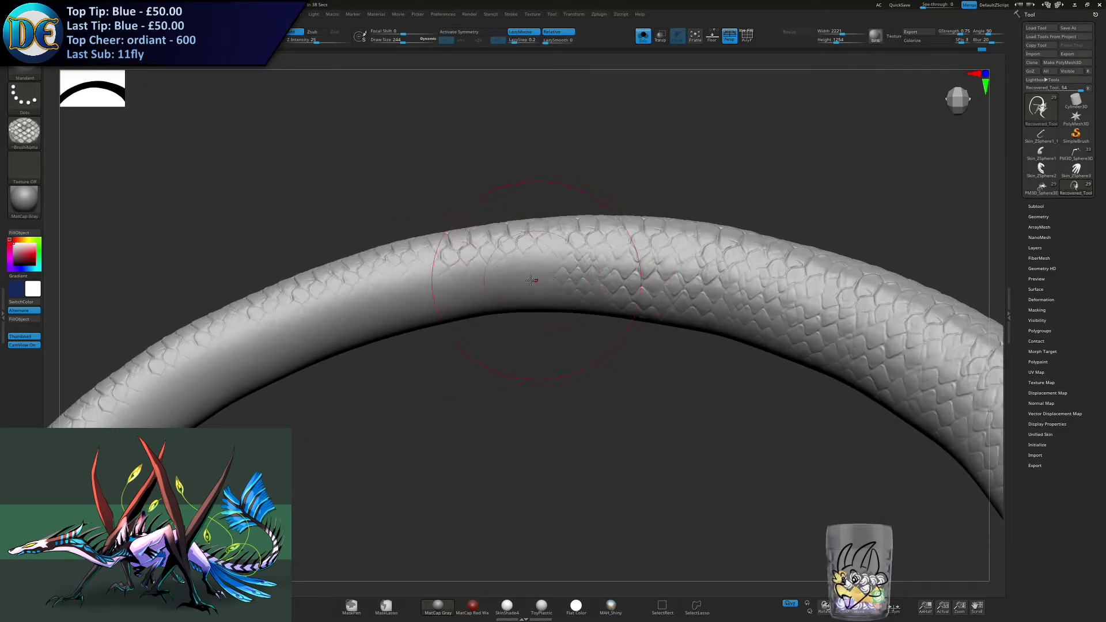
drag(498, 279, 520, 280)
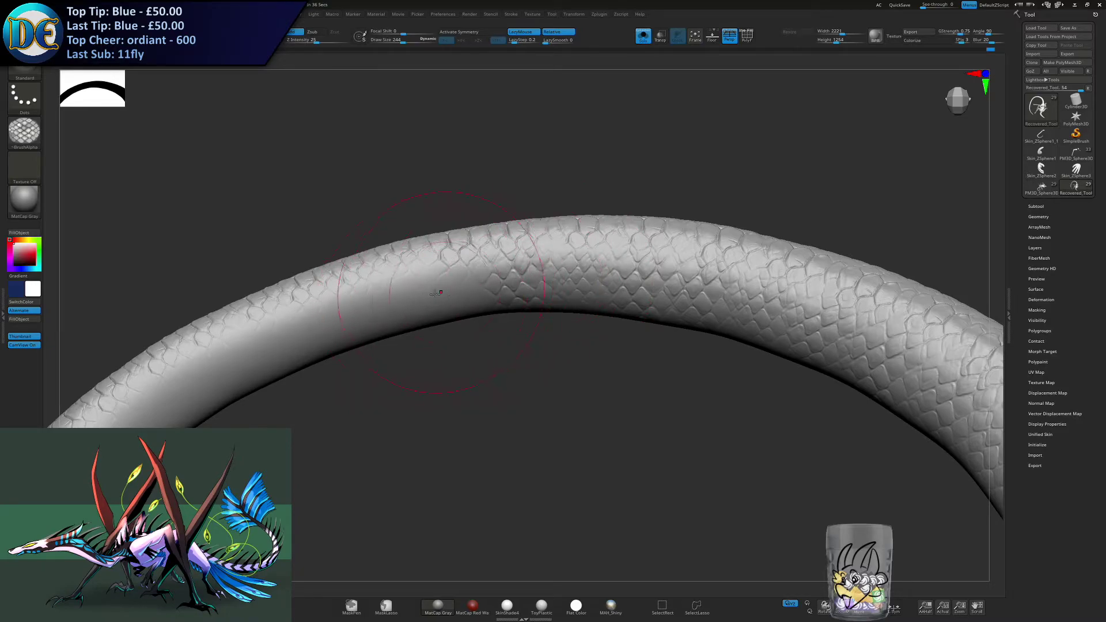
right_drag(427, 297, 466, 318)
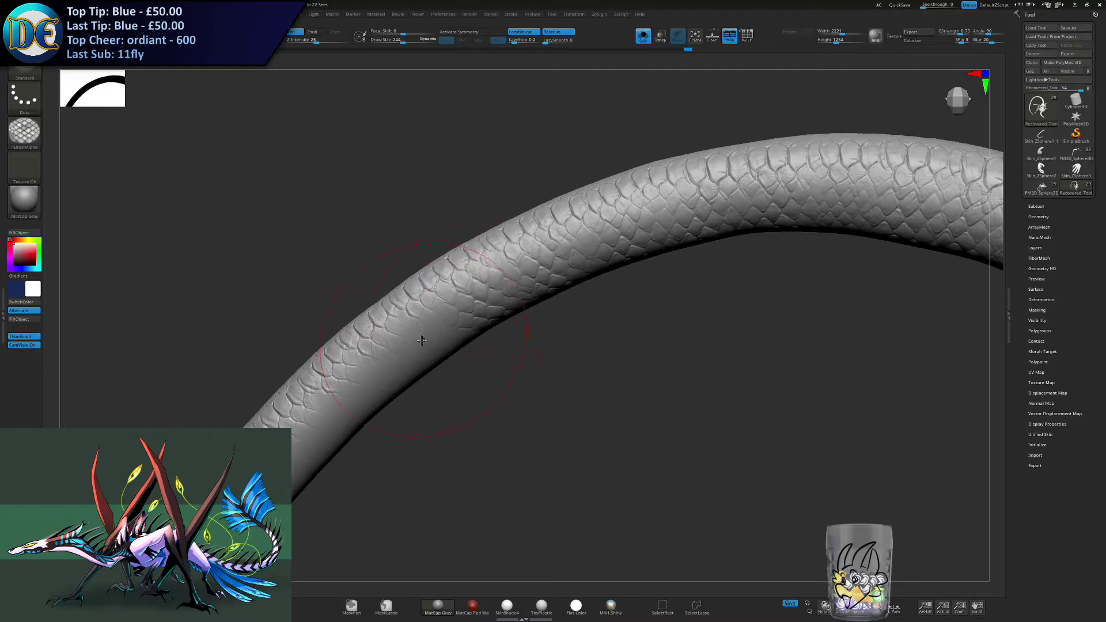
mouse_move(391, 363)
right_down()
mouse_move(519, 286)
mouse_move(499, 285)
mouse_move(524, 264)
mouse_move(465, 327)
mouse_move(477, 307)
right_up()
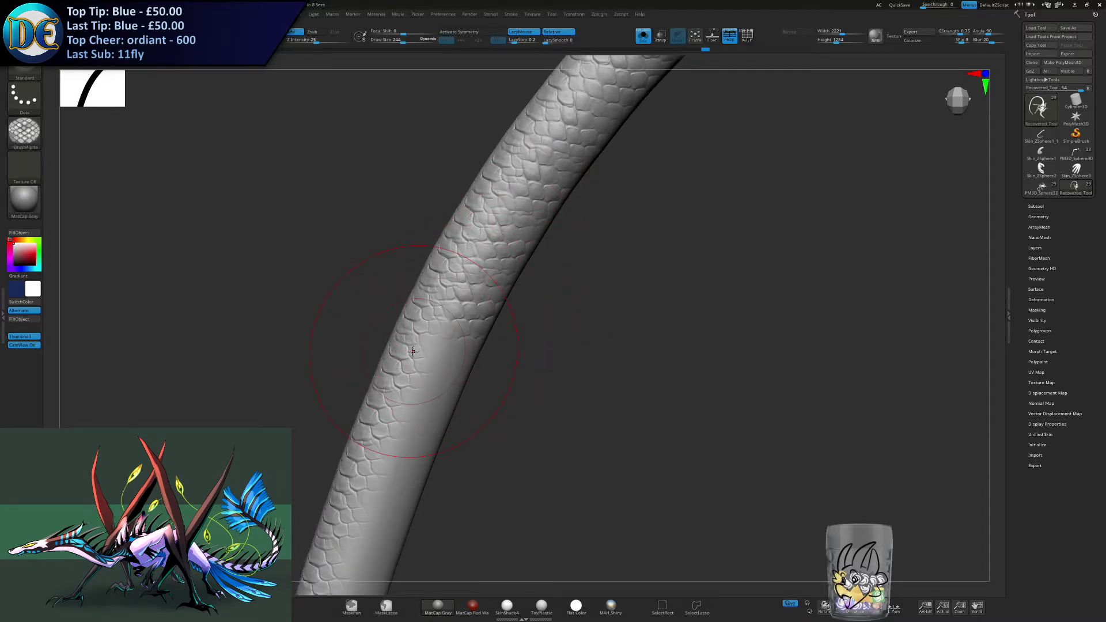
- Cover the upper part of the descending tail section below the arch with side scales
mouse_move(411, 346)
alt+right_down()
mouse_move(430, 314)
mouse_move(505, 264)
alt+right_up()
drag(520, 276, 522, 283)
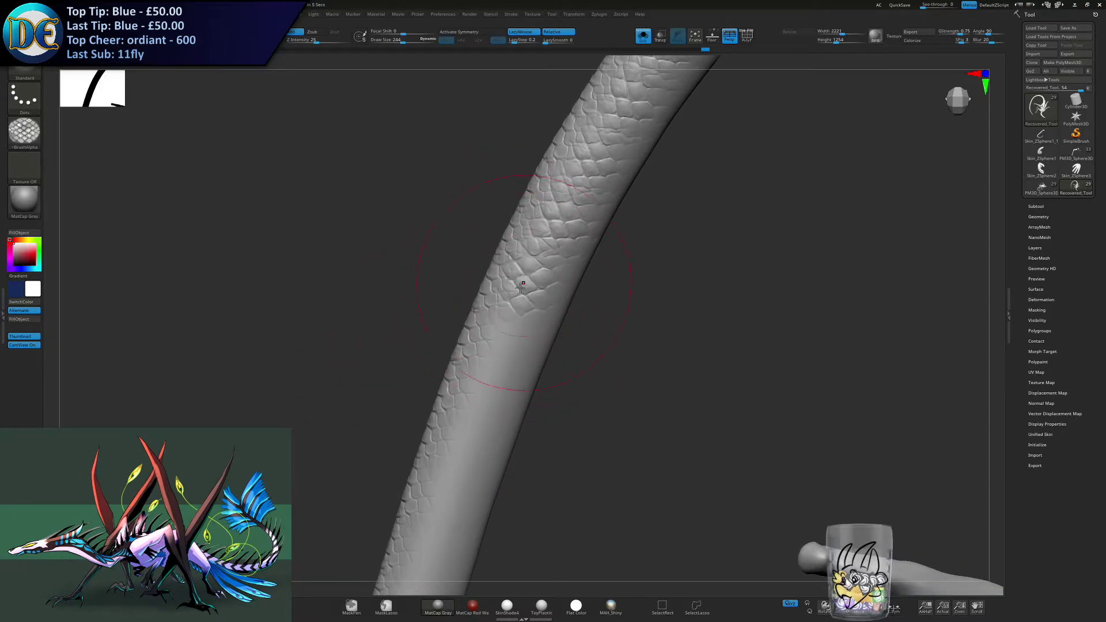
drag(492, 363, 503, 348)
alt+right_drag(500, 369, 504, 319)
drag(484, 363, 502, 339)
alt+right_drag(484, 344, 478, 300)
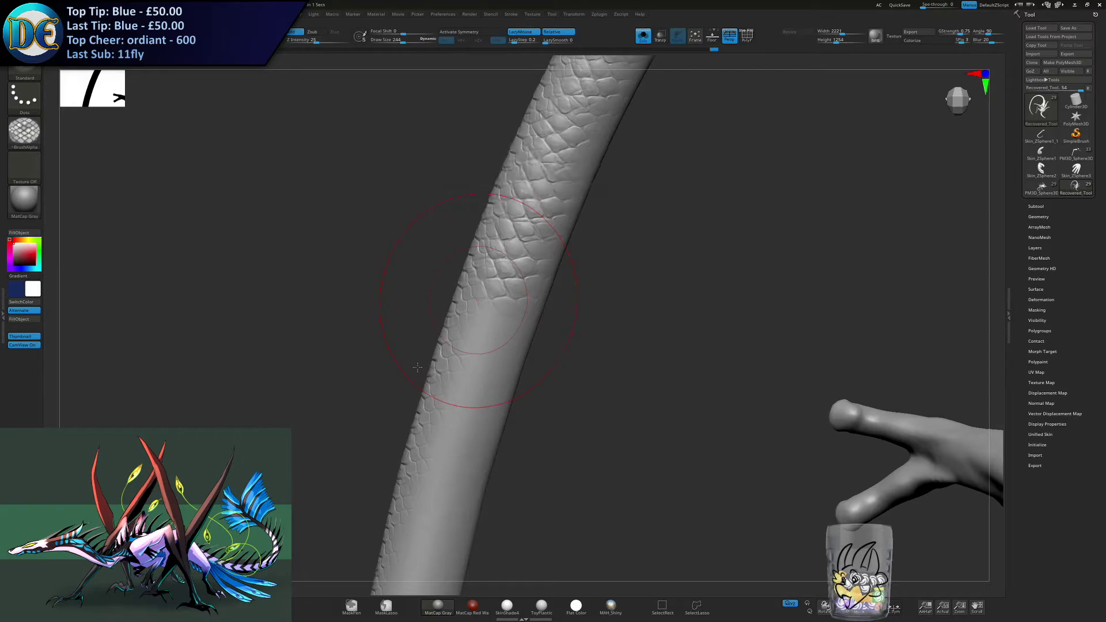
- Extend the side scales down the steep, nearly straight stretch of the tail with short overlapping strokes
mouse_move(466, 311)
alt+right_down()
mouse_move(490, 234)
mouse_move(478, 226)
alt+right_up()
drag(505, 295, 511, 277)
drag(483, 363, 495, 329)
alt+right_drag(479, 387, 492, 317)
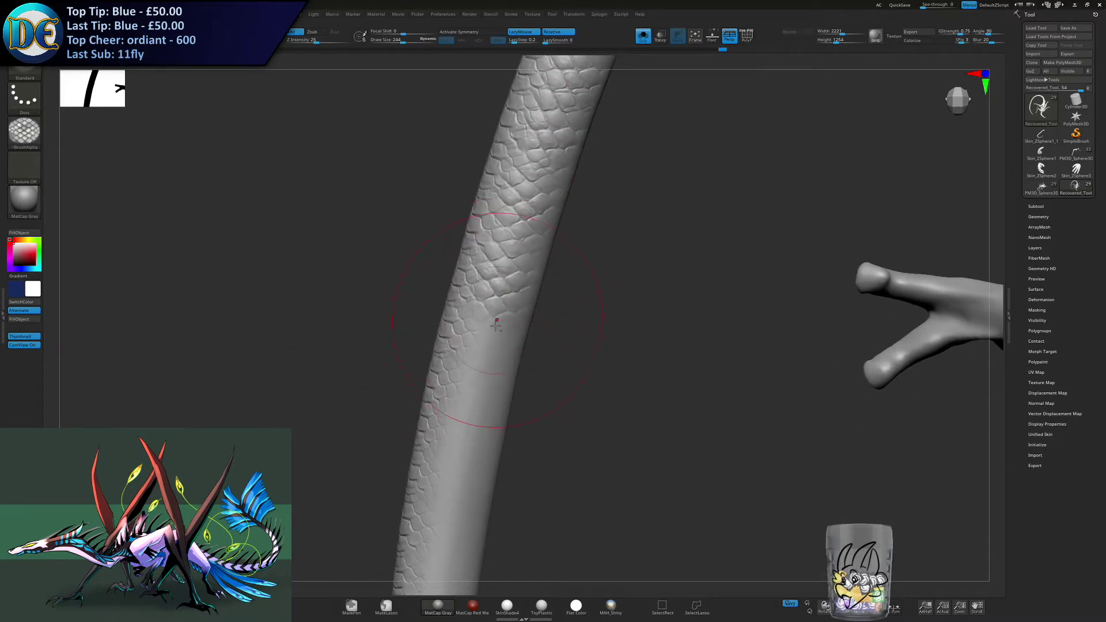
drag(474, 375, 492, 340)
alt+right_drag(472, 385, 484, 320)
drag(472, 378, 491, 342)
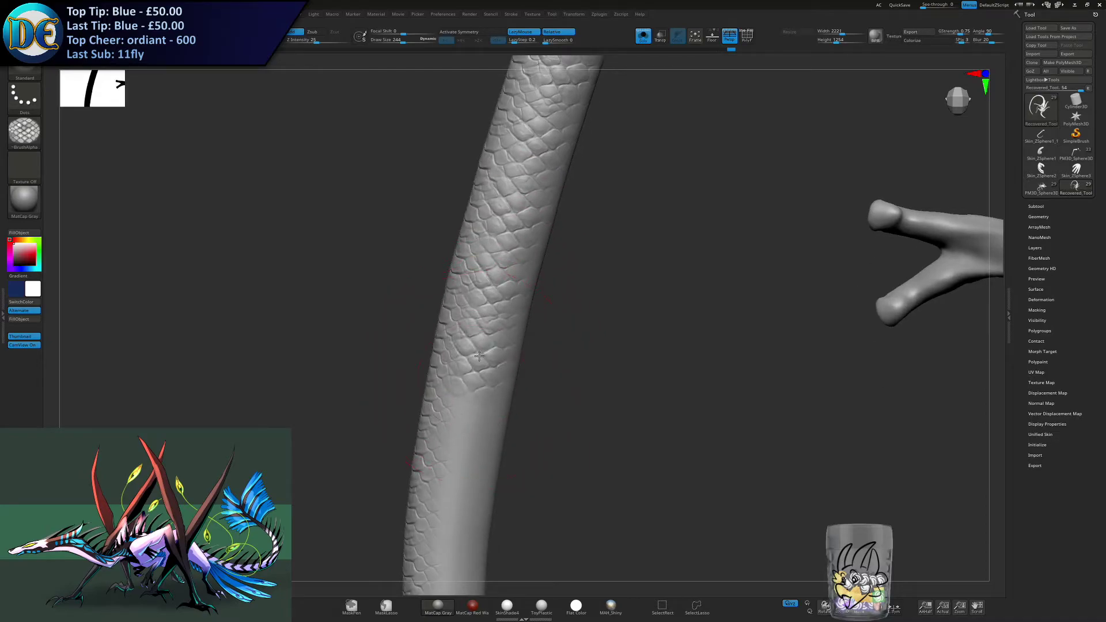
alt+right_drag(473, 385, 483, 323)
drag(475, 375, 492, 341)
alt+right_drag(473, 378, 483, 328)
- Reduce the draw size to 217 and restroke the scales where the tail narrows, undoing the first attempt
key(s)
drag(482, 327, 480, 328)
drag(471, 392, 487, 351)
alt+right_drag(462, 375, 460, 331)
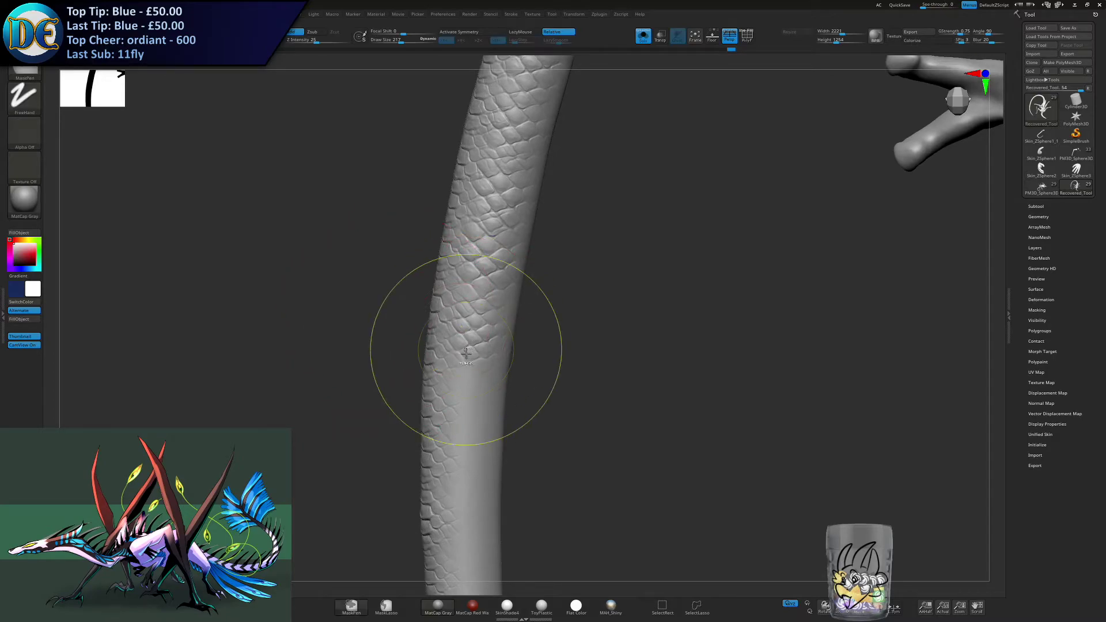
key(ctrl+z)
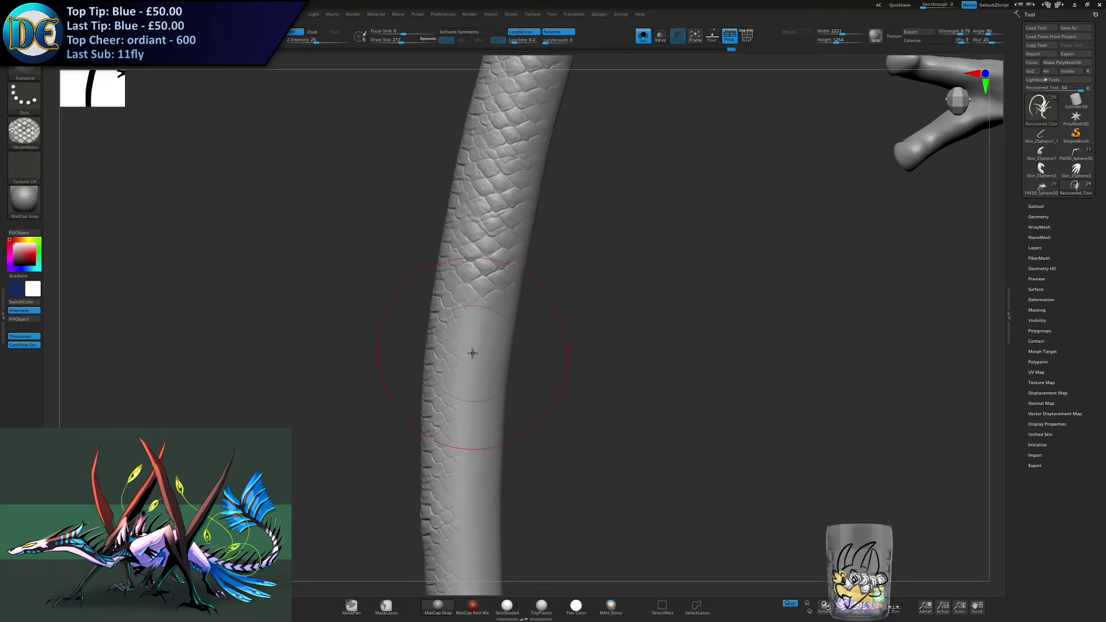
alt+right_drag(468, 414, 491, 334)
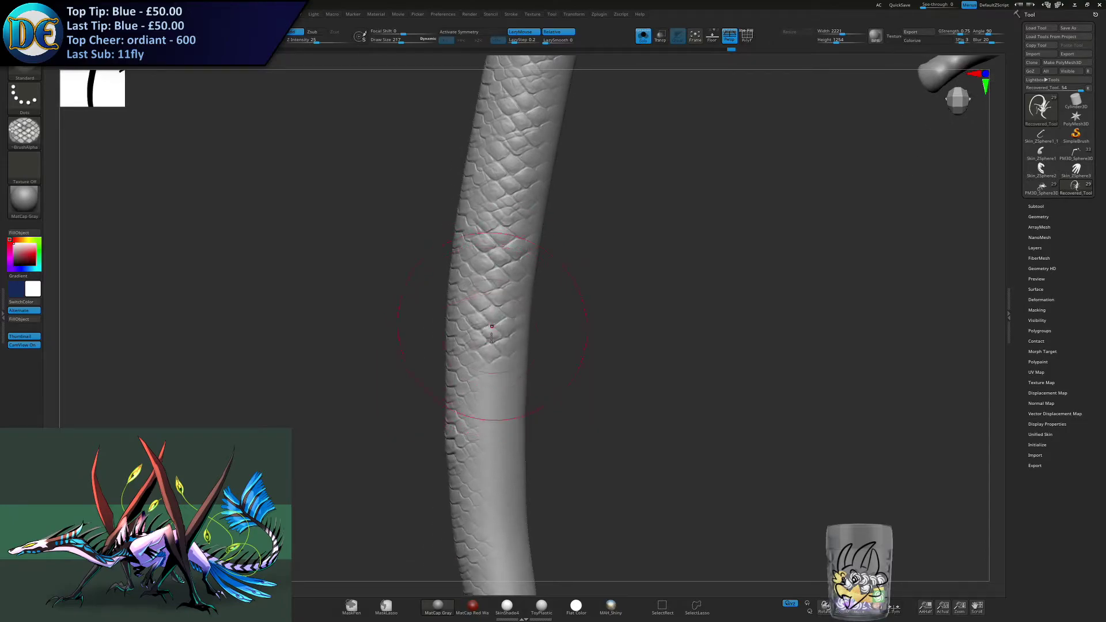
- Stroke the smaller scales down the narrowing tail into its lower curve
alt+right_drag(488, 387, 496, 323)
drag(495, 324, 494, 351)
alt+right_drag(492, 382, 495, 323)
drag(502, 335, 503, 355)
alt+right_drag(506, 387, 501, 335)
drag(505, 341, 506, 358)
alt+right_drag(506, 385, 500, 329)
- Reduce the draw size to 185 and redo the scale stroke on the lower curve of the tail
key(s)
drag(500, 329, 498, 329)
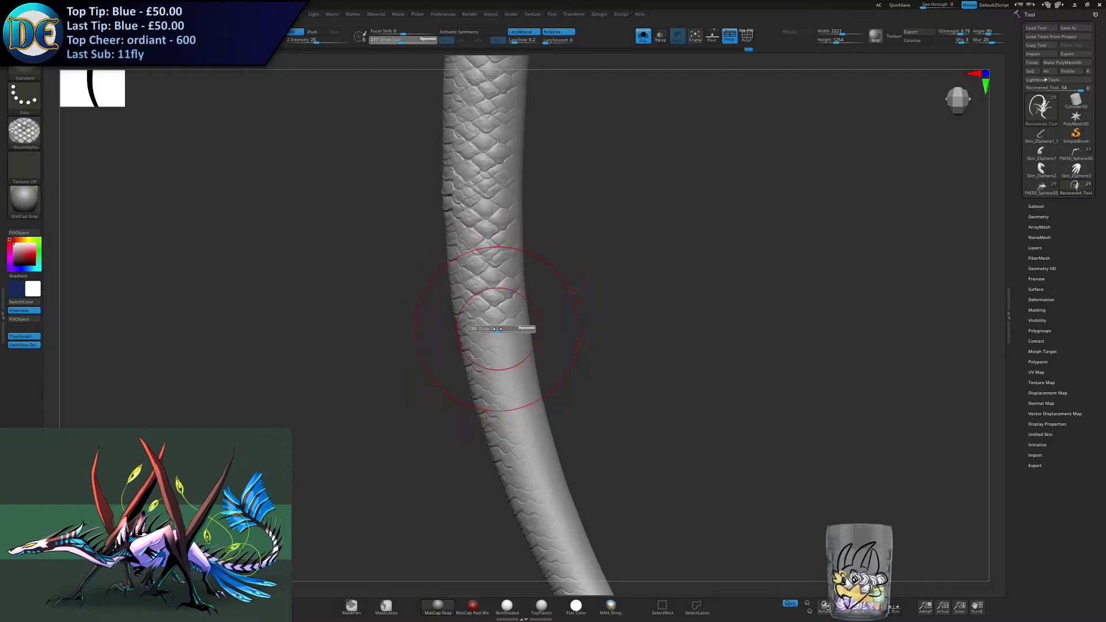
alt+right_drag(496, 376, 482, 327)
key(ctrl+z)
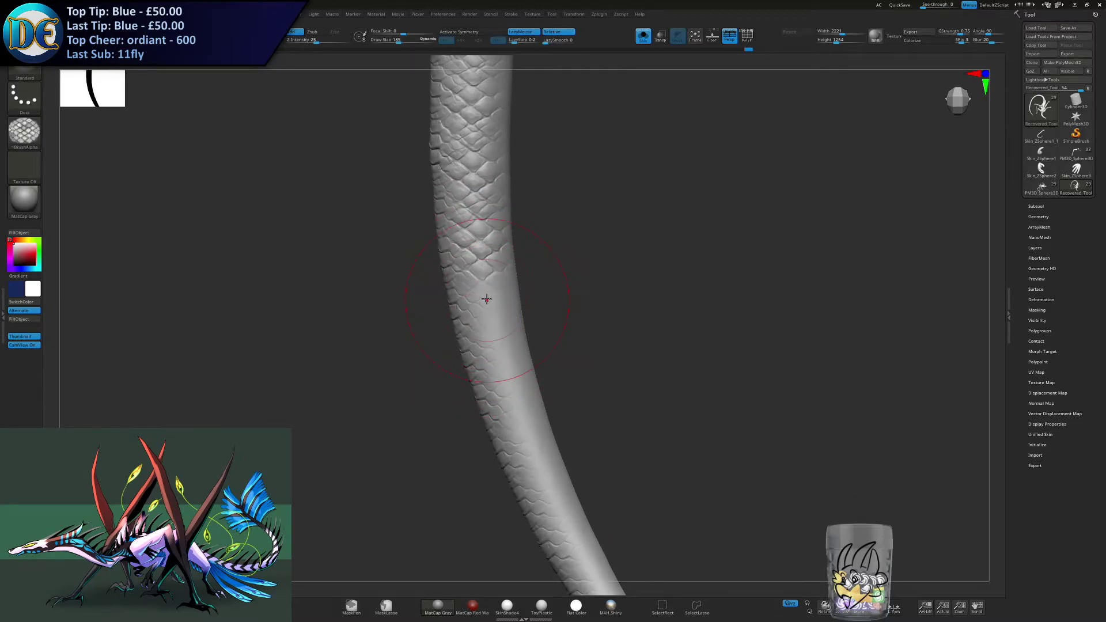
key(ctrl)
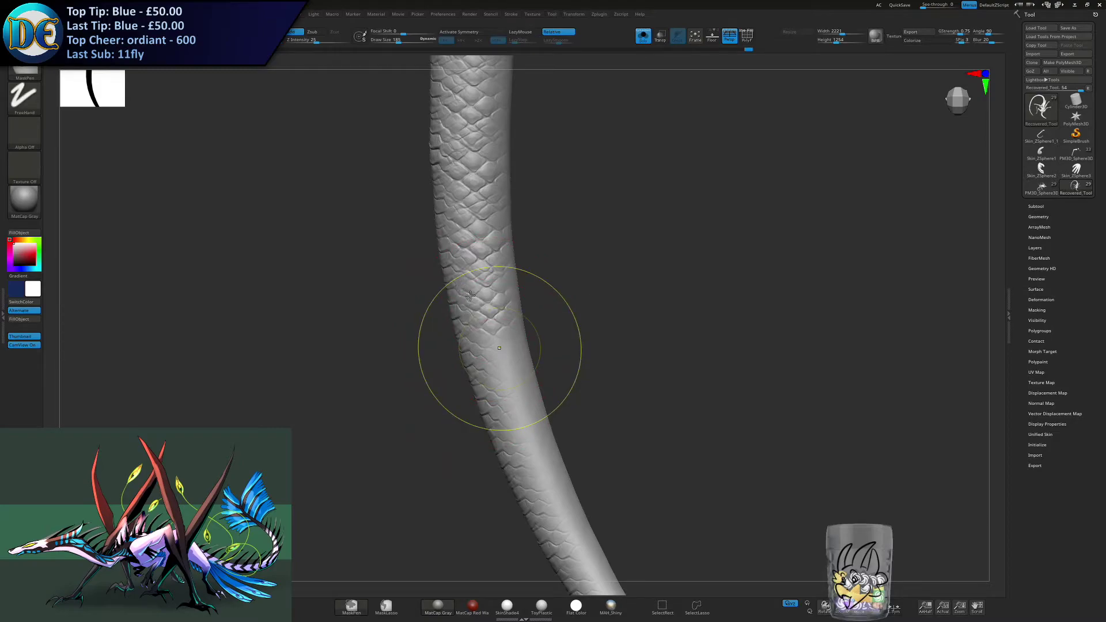
alt+right_drag(495, 374, 479, 322)
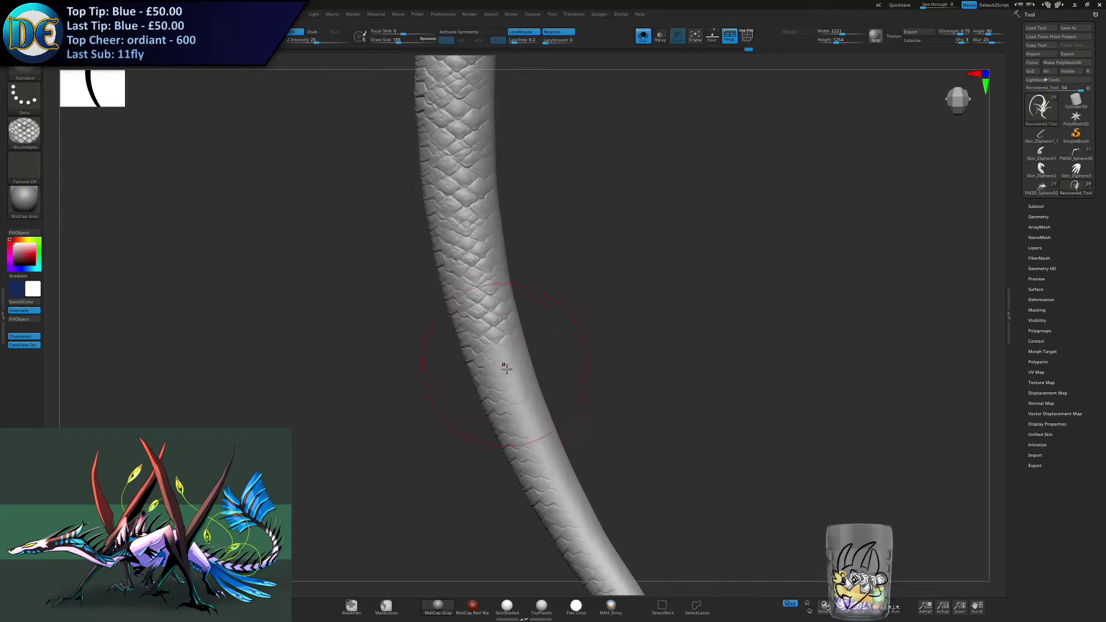
drag(511, 365, 513, 370)
- Continue the side scales along the thin end of the tail toward its tip
mouse_move(507, 400)
alt+right_down()
mouse_move(488, 337)
mouse_move(469, 352)
alt+right_up()
drag(463, 333, 460, 356)
mouse_move(455, 360)
alt+right_down()
mouse_move(430, 301)
mouse_move(464, 346)
alt+right_up()
drag(466, 348, 482, 377)
mouse_move(490, 387)
alt+right_down()
mouse_move(469, 341)
mouse_move(452, 380)
alt+right_up()
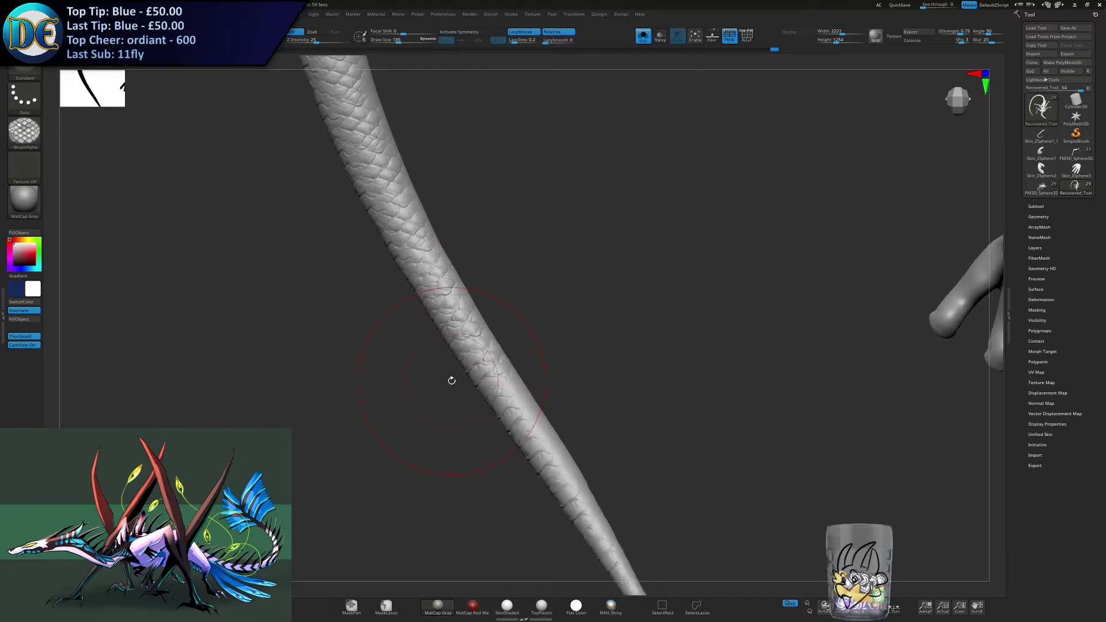
mouse_move(451, 380)
right_down()
mouse_move(470, 356)
mouse_move(490, 405)
mouse_move(512, 403)
right_up()
drag(534, 452, 527, 438)
mouse_move(506, 443)
right_down()
mouse_move(518, 382)
mouse_move(494, 367)
mouse_move(478, 302)
mouse_move(452, 323)
mouse_move(458, 403)
right_up()
mouse_move(464, 447)
mouse_down()
mouse_move(511, 337)
mouse_move(501, 333)
mouse_up()
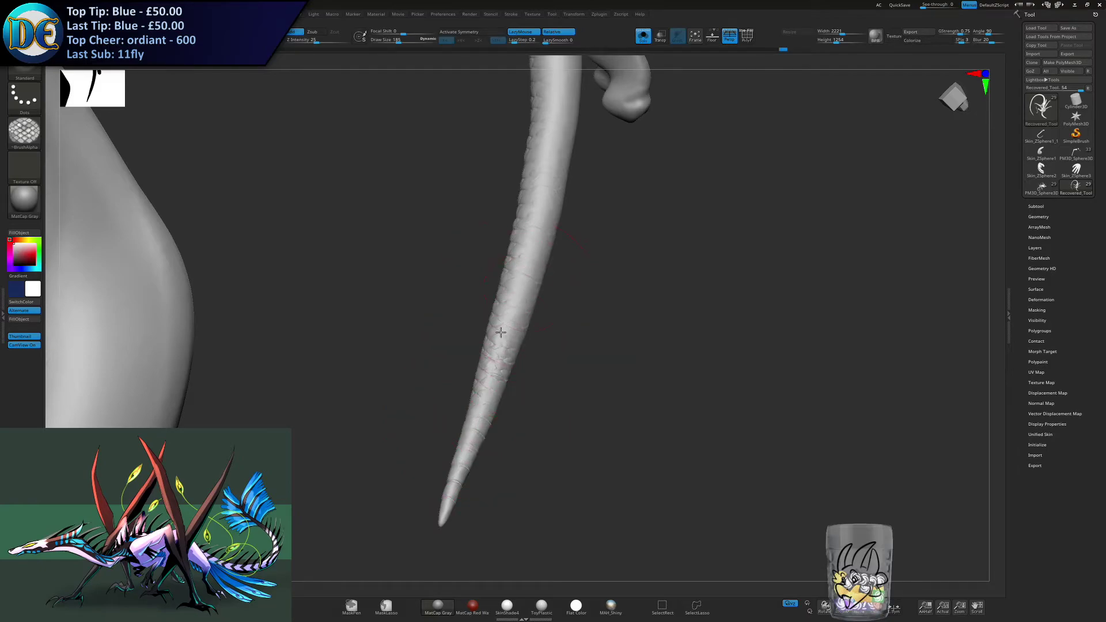
- Adjust the draw size and stroke scales over the bare side of the tapering tail tip
alt+right_drag(516, 295, 501, 333)
key(s)
click(501, 333)
drag(494, 362, 518, 258)
alt+right_drag(521, 260, 516, 285)
drag(516, 286, 538, 198)
- Stroke scales along the bare side of the lower tail, undoing and redoing the stroke that does not line up
right_drag(534, 237, 456, 199)
right_drag(497, 254, 437, 262)
drag(380, 387, 571, 223)
alt+right_drag(564, 232, 481, 313)
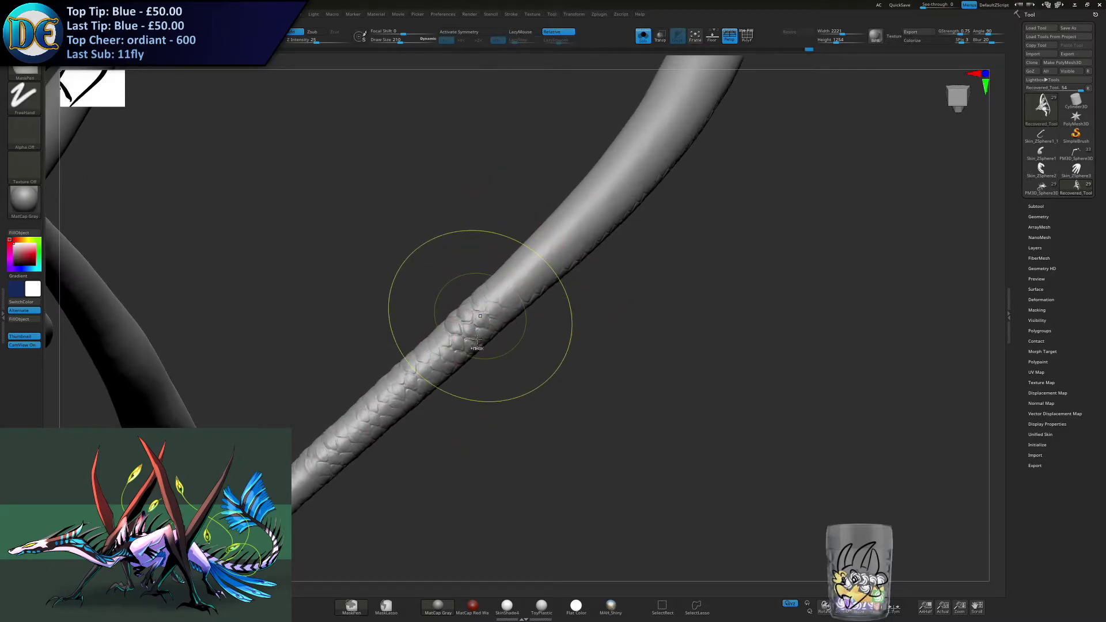
key(ctrl+z)
right_drag(468, 326, 436, 345)
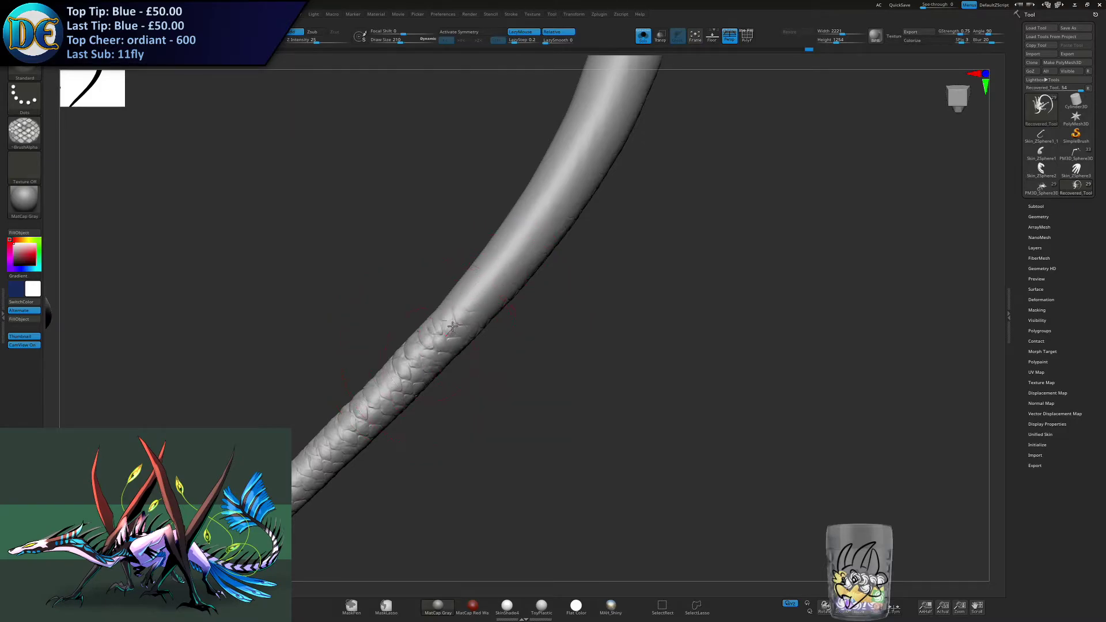
mouse_move(494, 285)
right_down()
mouse_move(435, 300)
mouse_move(460, 319)
right_up()
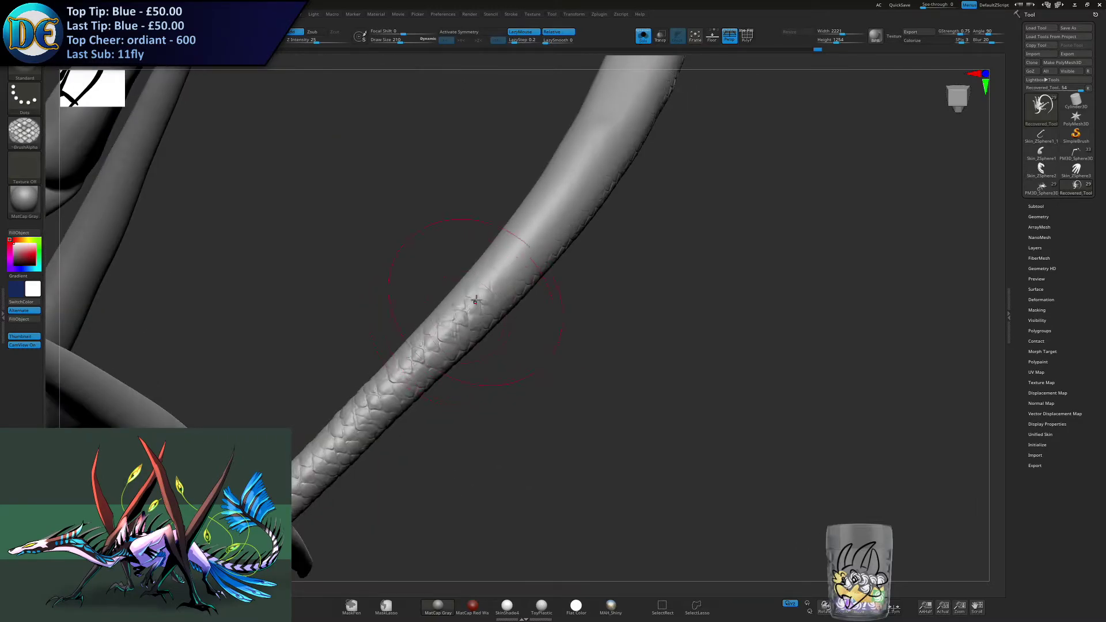
right_drag(512, 252, 457, 285)
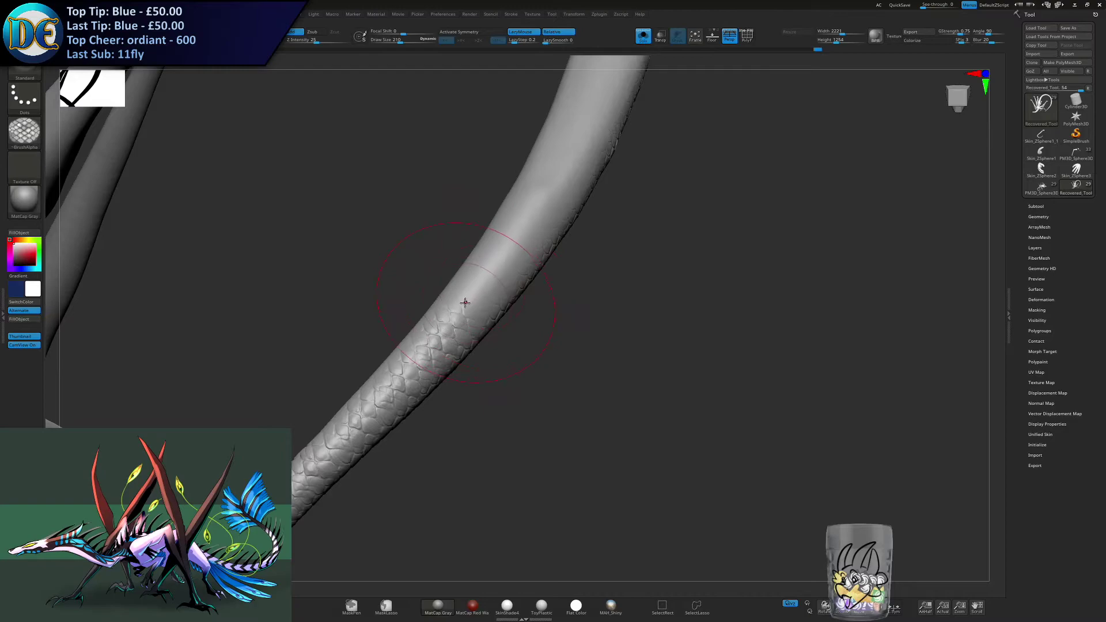
- Undo the last scale stroke, enlarge the brush, and restroke the scales where the lower tail thickens
key(ctrl)
key(ctrl+z)
right_drag(510, 257, 493, 276)
key(s)
drag(492, 277, 544, 210)
key(s)
mouse_move(536, 221)
right_down()
mouse_move(496, 276)
mouse_move(489, 231)
mouse_move(489, 322)
mouse_move(420, 233)
mouse_move(583, 358)
mouse_move(604, 430)
mouse_move(494, 306)
mouse_move(518, 356)
mouse_move(469, 298)
right_up()
right_drag(462, 358, 432, 399)
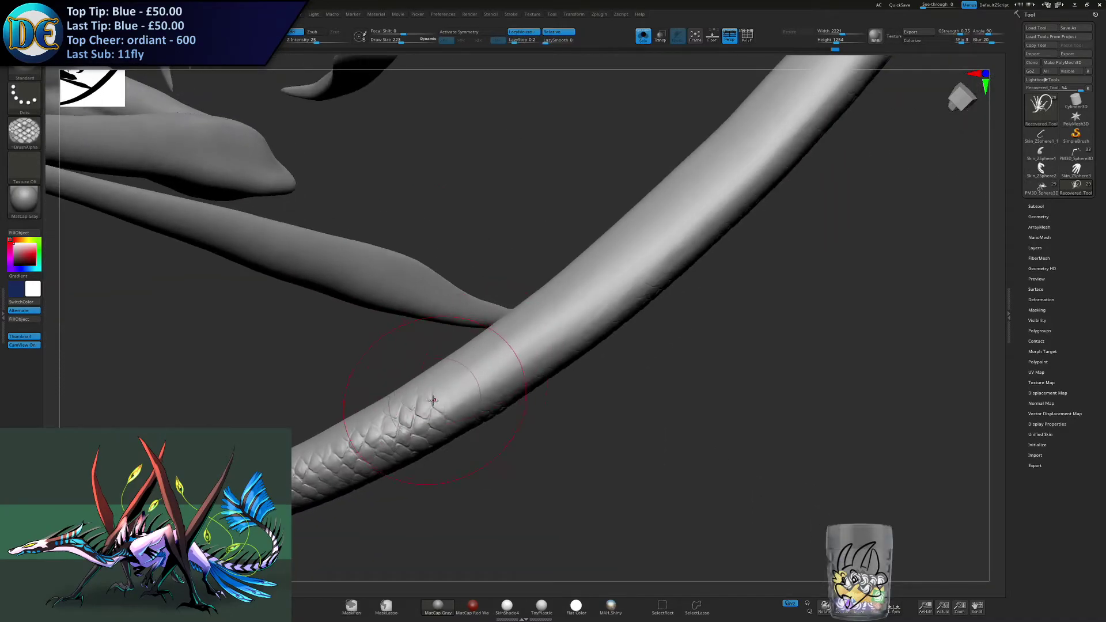
- Undo the short scale stroke, readjust the draw size, and extend the scale band up the tail's bare side
drag(455, 406, 466, 399)
key(ctrl+z)
key(s)
drag(534, 349, 587, 304)
alt+right_drag(588, 303, 473, 355)
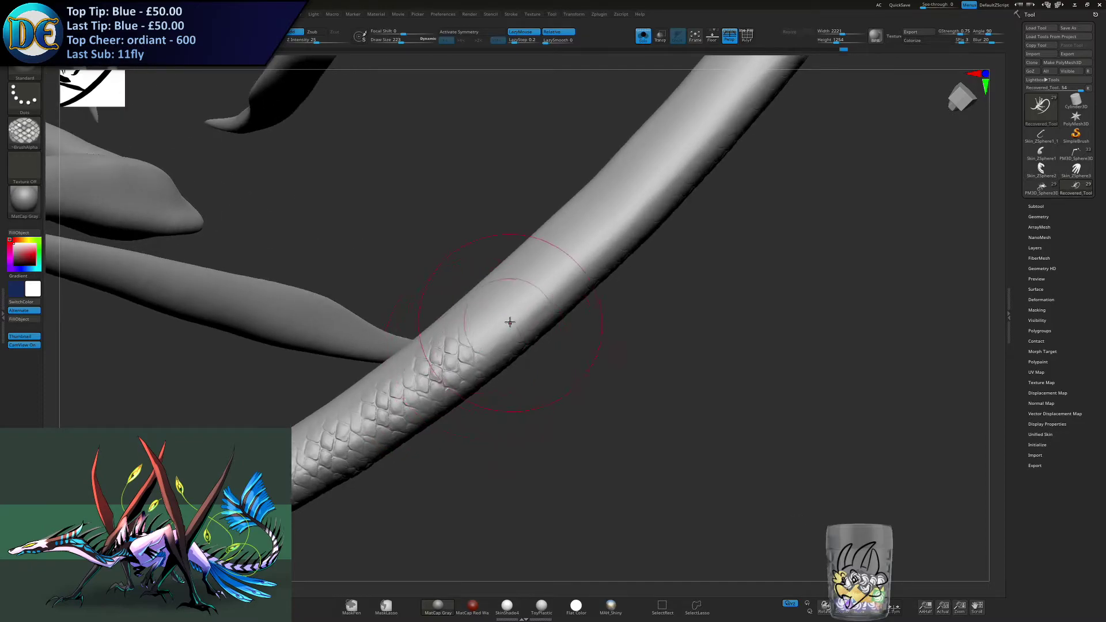
- Undo the misaligned scale strokes, set the draw size to 265, and redo the scales on the thickening tail
key(ctrl+z)
key(ctrl)
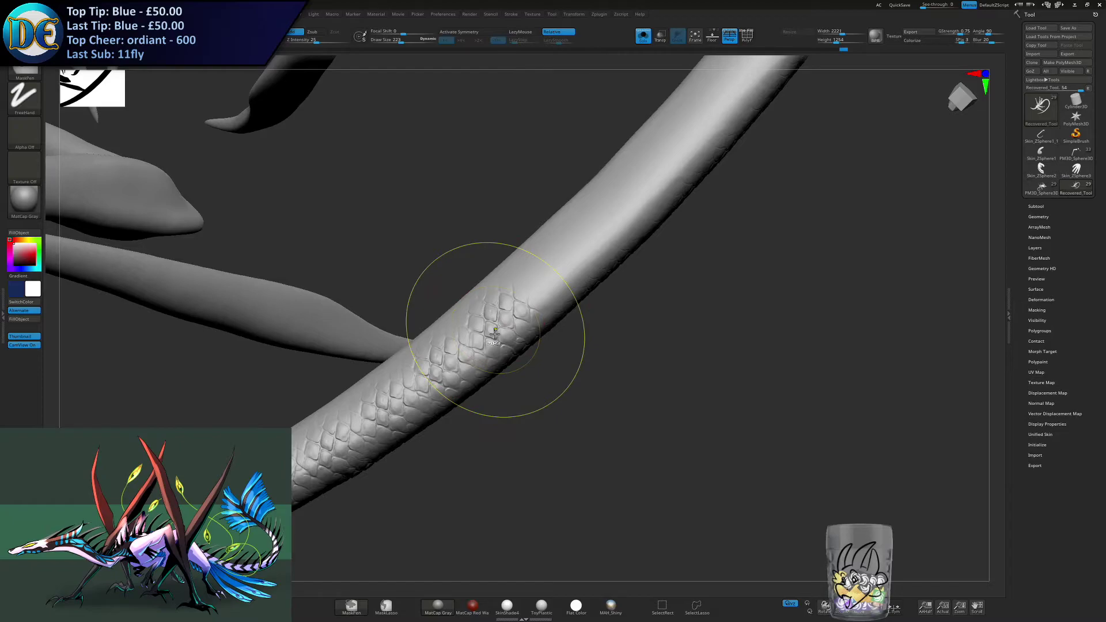
key(ctrl+z)
alt+right_drag(550, 282, 497, 337)
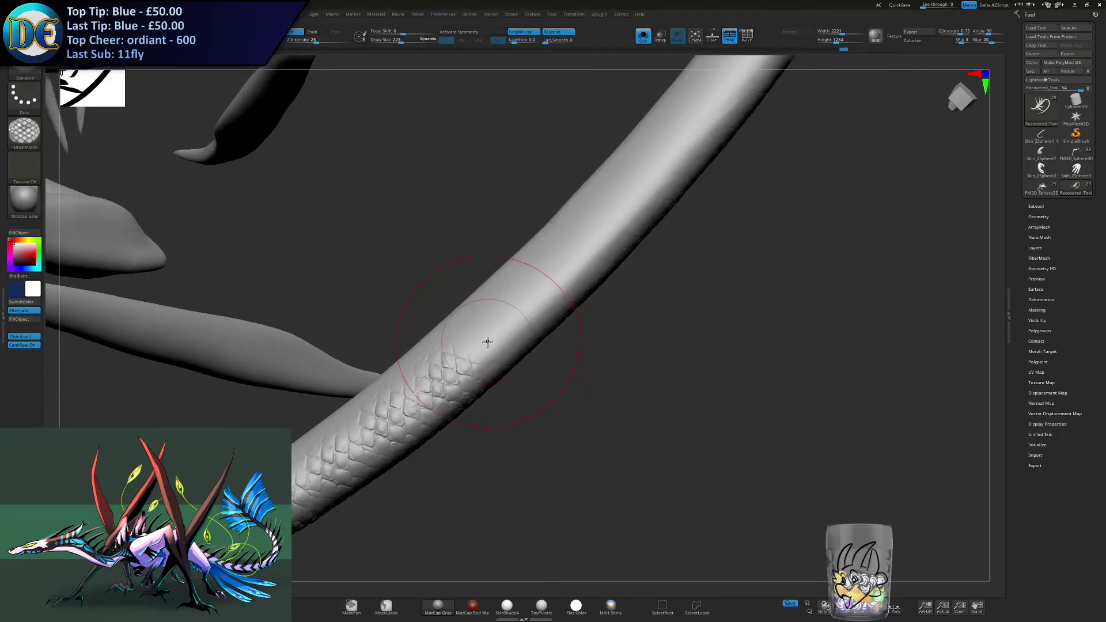
key(ctrl)
key(s)
drag(476, 345, 479, 345)
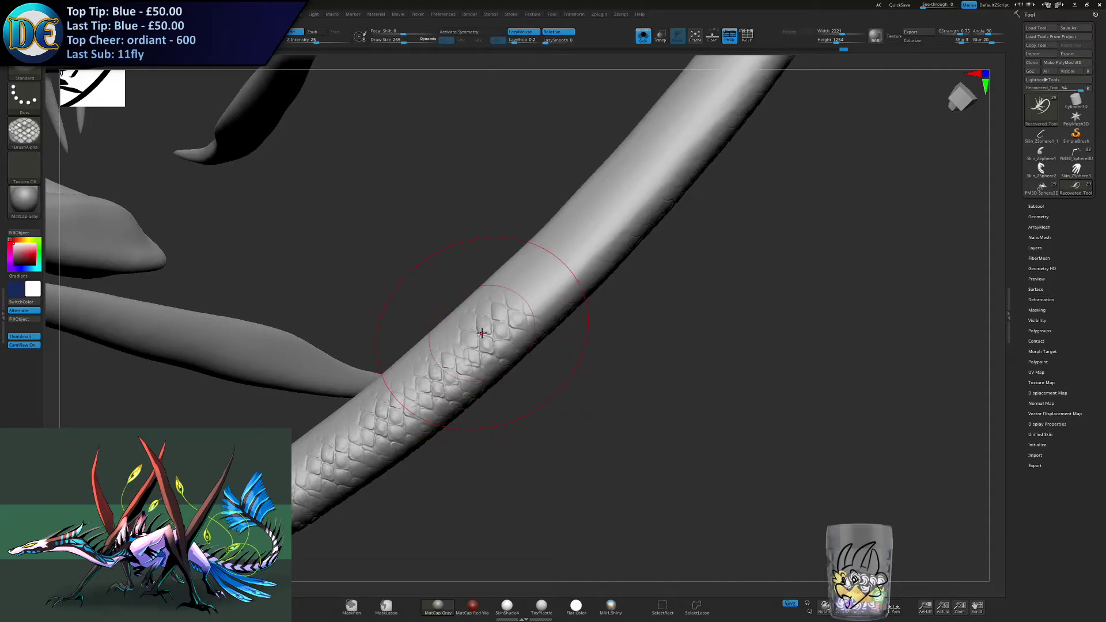
- Test further scale strokes beyond the finished band on the mid tail, undoing those that do not align
right_drag(482, 333, 492, 341)
key(ctrl)
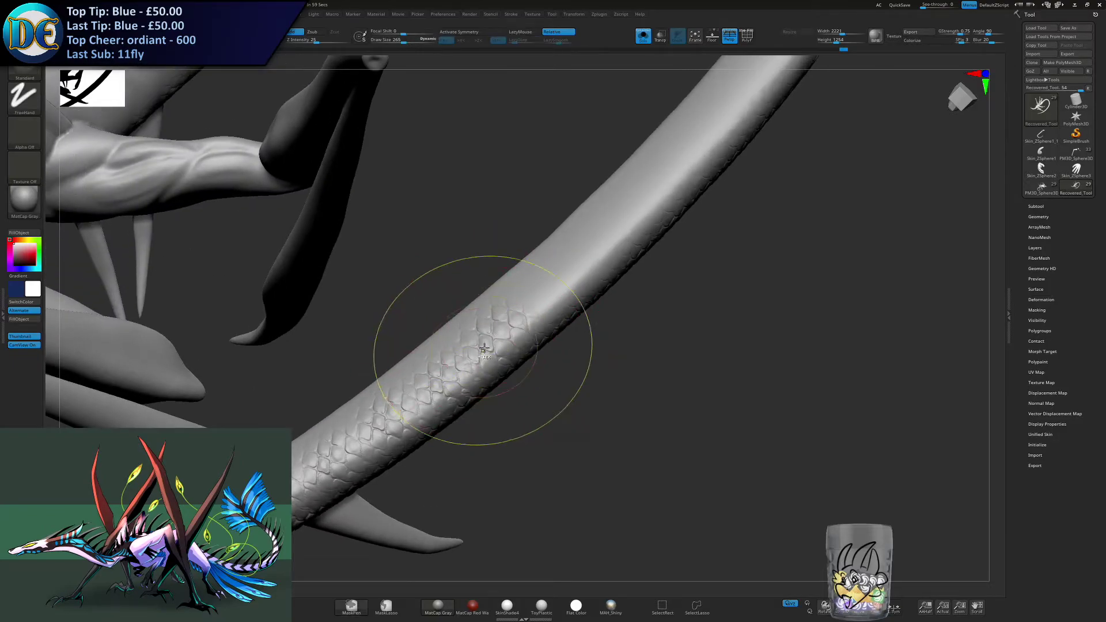
key(ctrl+z)
right_drag(507, 324, 459, 328)
key(ctrl)
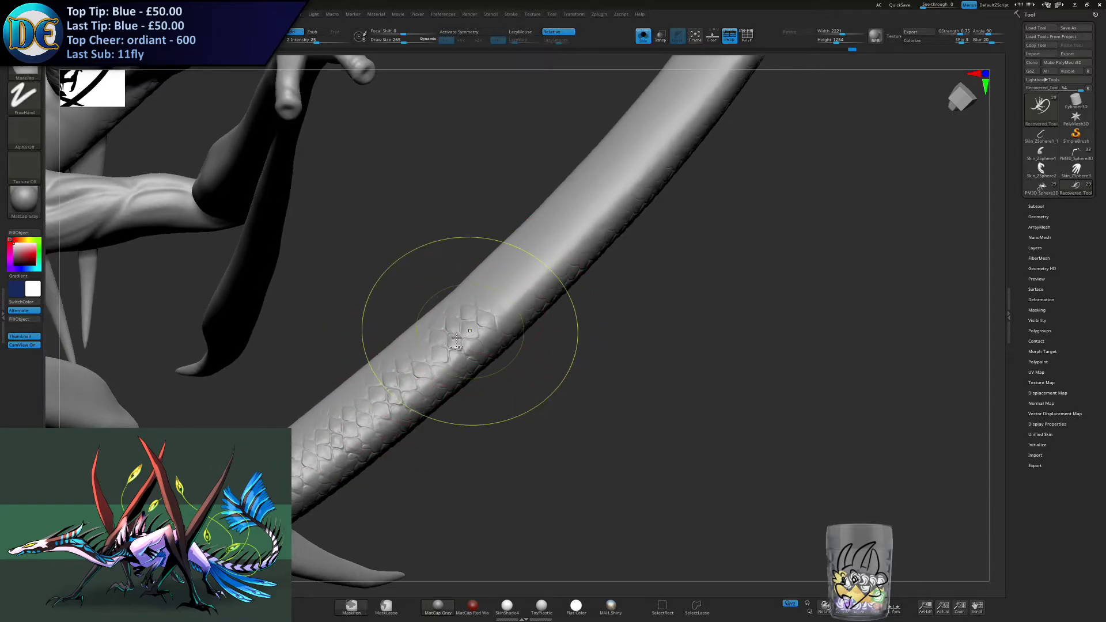
key(ctrl+z)
right_drag(493, 306, 467, 337)
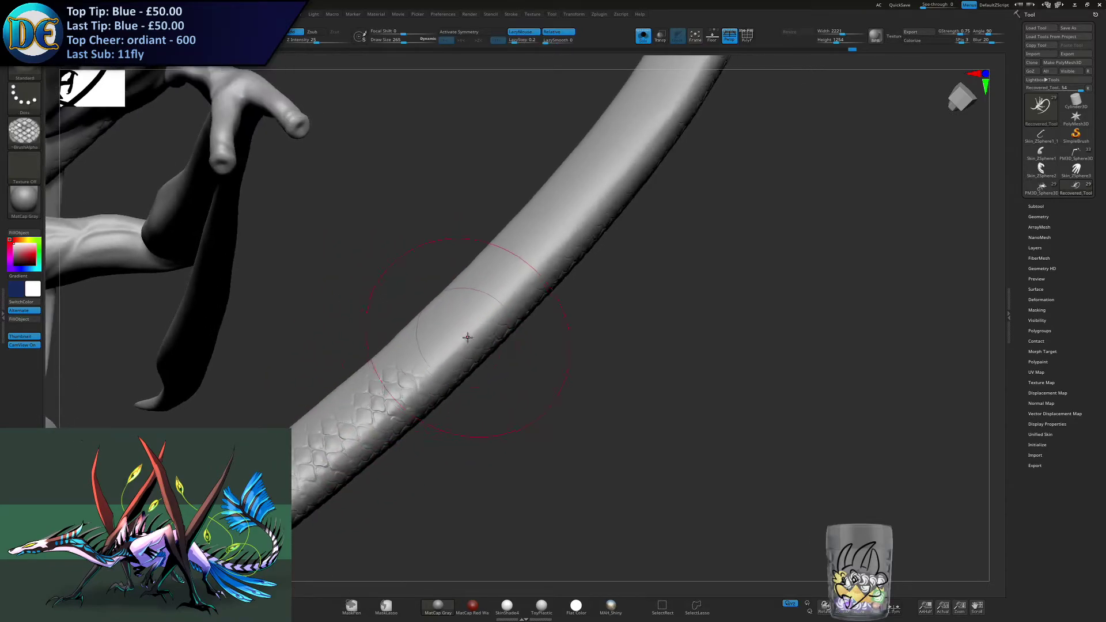
- Continue the scale band up the side of the mid tail toward its upward curve
right_drag(497, 299, 451, 363)
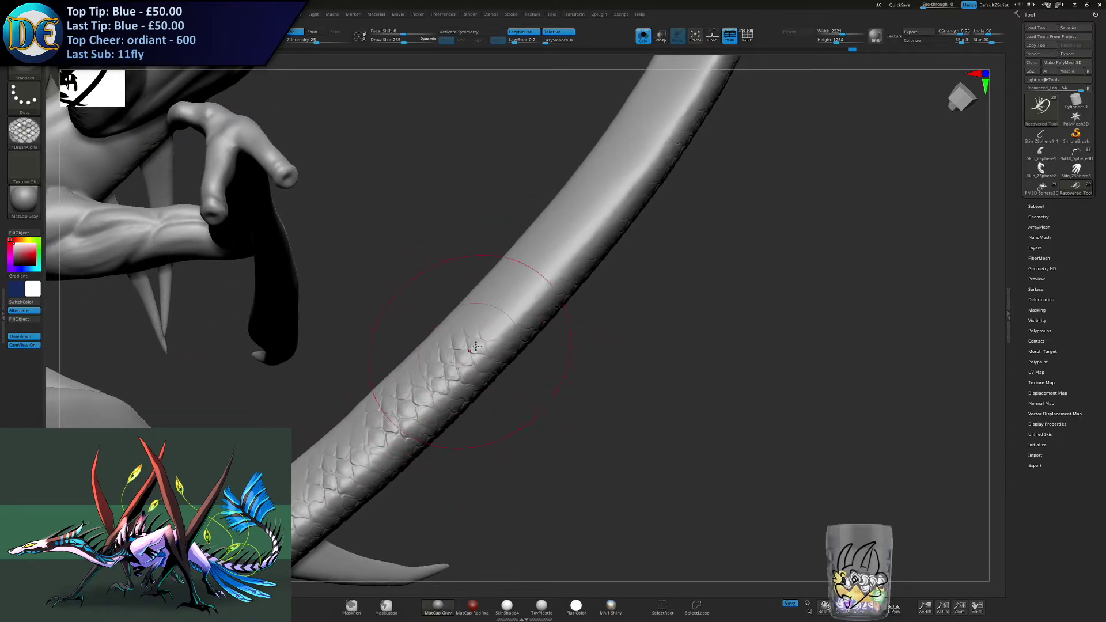
right_drag(493, 325, 482, 340)
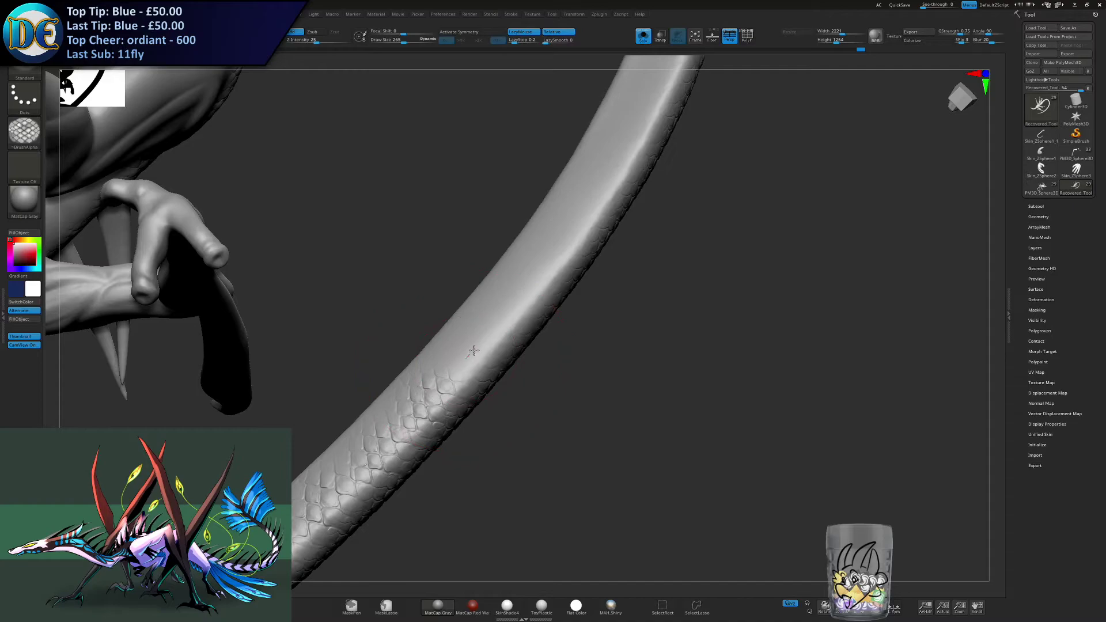
mouse_move(525, 296)
right_down()
mouse_move(474, 314)
mouse_move(496, 299)
mouse_move(485, 334)
mouse_move(478, 320)
mouse_move(481, 346)
mouse_move(450, 366)
right_up()
drag(449, 366, 480, 332)
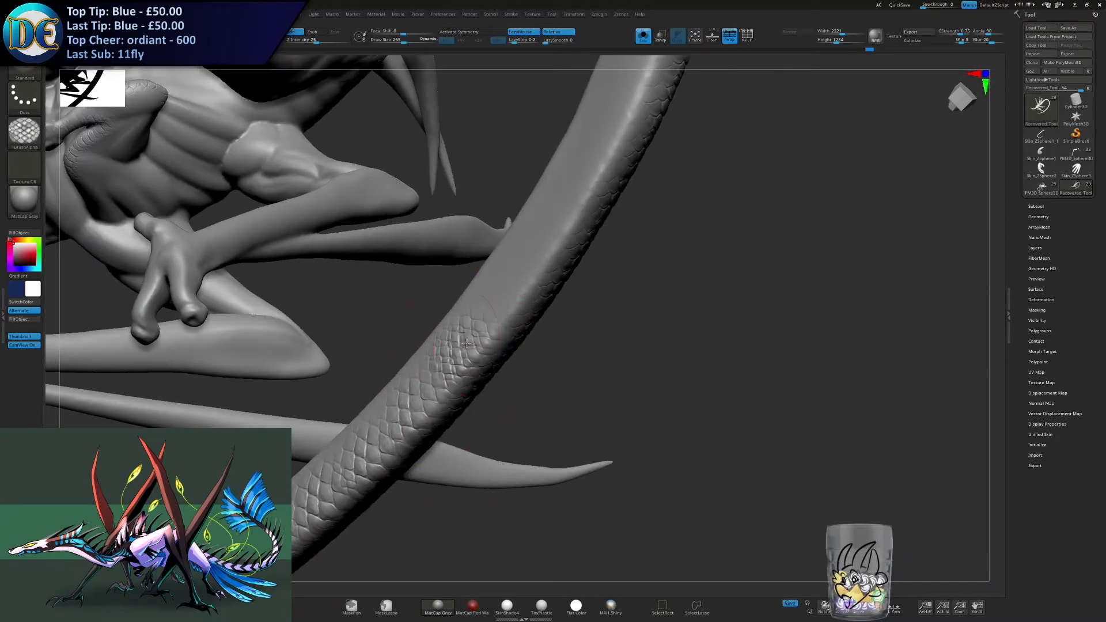
- Undo the overlapping scale stroke and rework the scales at the start of the tail's upward curve
key(ctrl+z)
key(l)
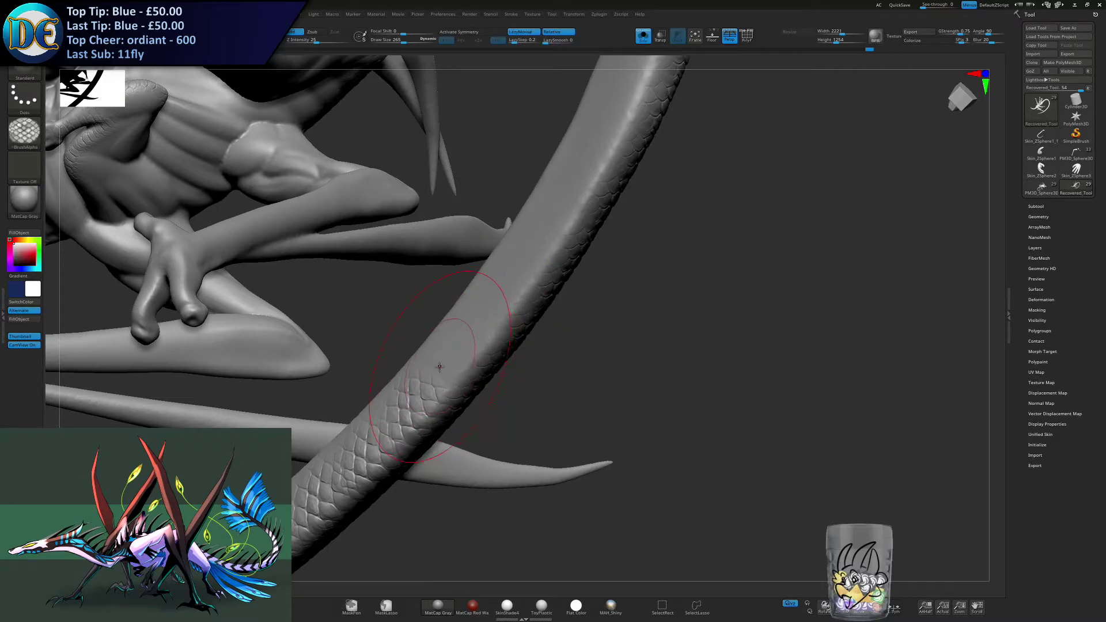
right_drag(466, 358, 440, 363)
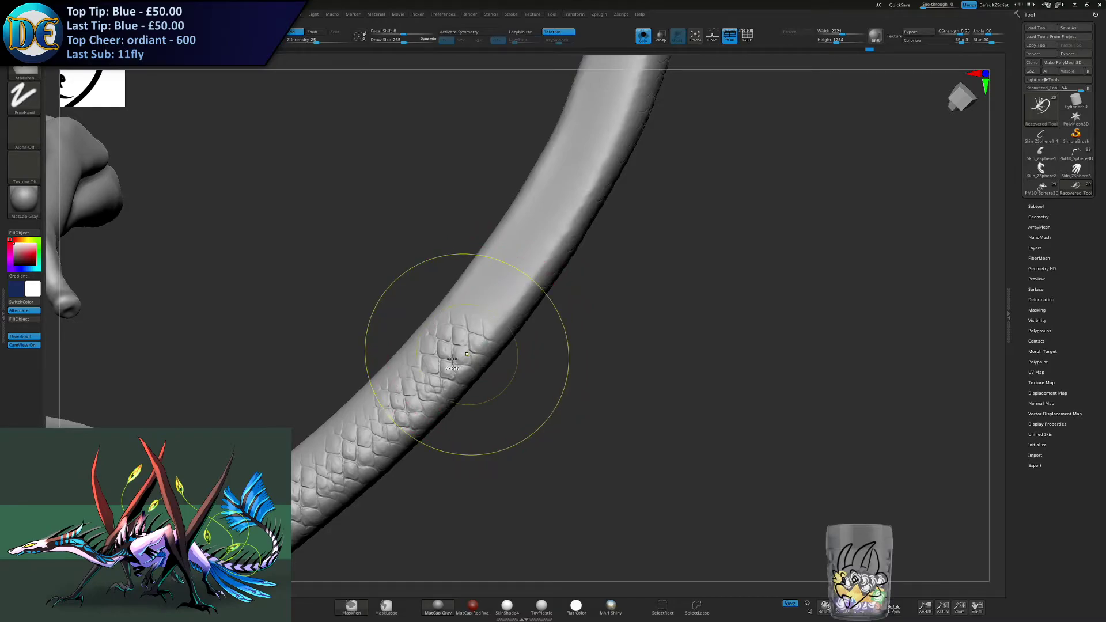
mouse_move(449, 365)
mouse_down()
mouse_move(478, 338)
mouse_move(461, 345)
mouse_up()
key(ctrl+z)
key(ctrl+z)
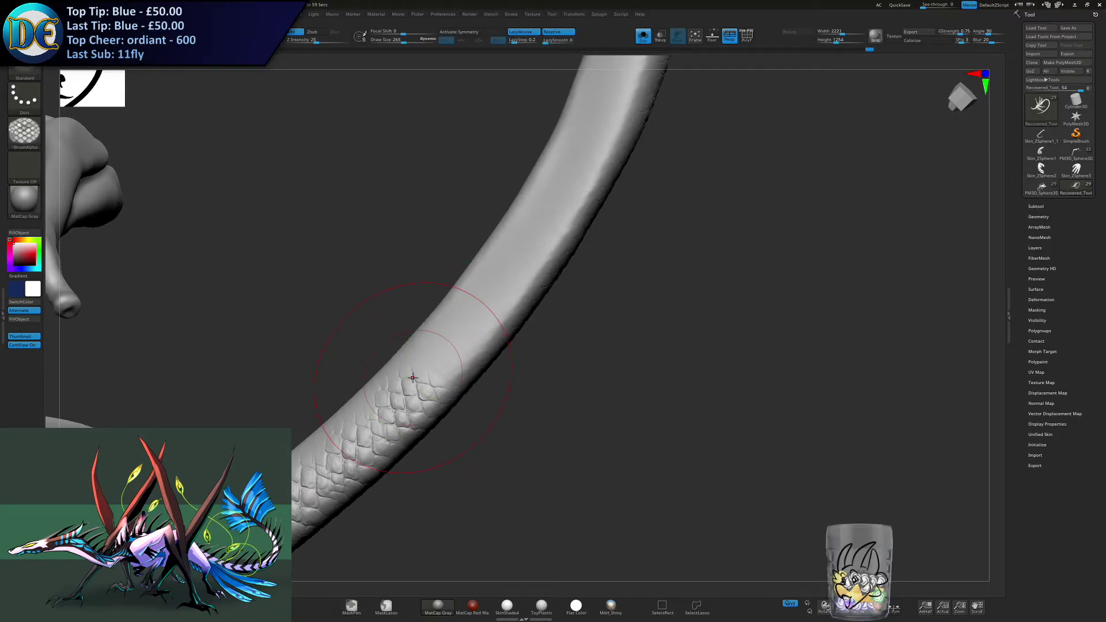
mouse_move(540, 316)
mouse_down()
mouse_move(470, 294)
mouse_move(472, 310)
mouse_move(493, 290)
mouse_move(485, 299)
mouse_up()
key(ctrl+z)
drag(517, 263, 526, 235)
alt+right_drag(525, 235, 482, 296)
key(ctrl+z)
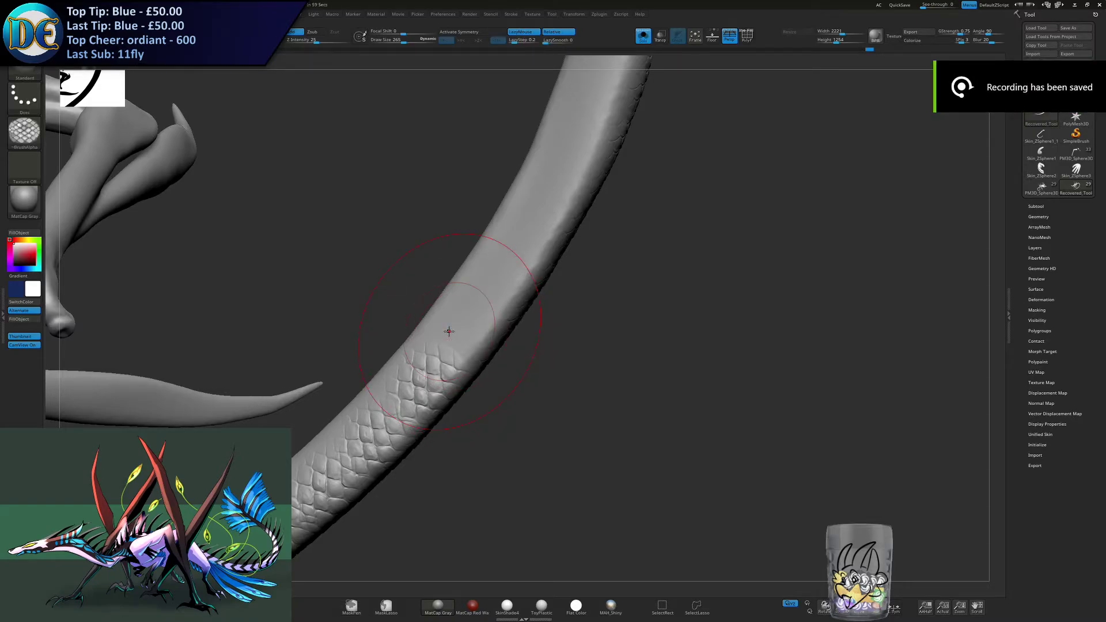
right_drag(445, 325, 720, 469)
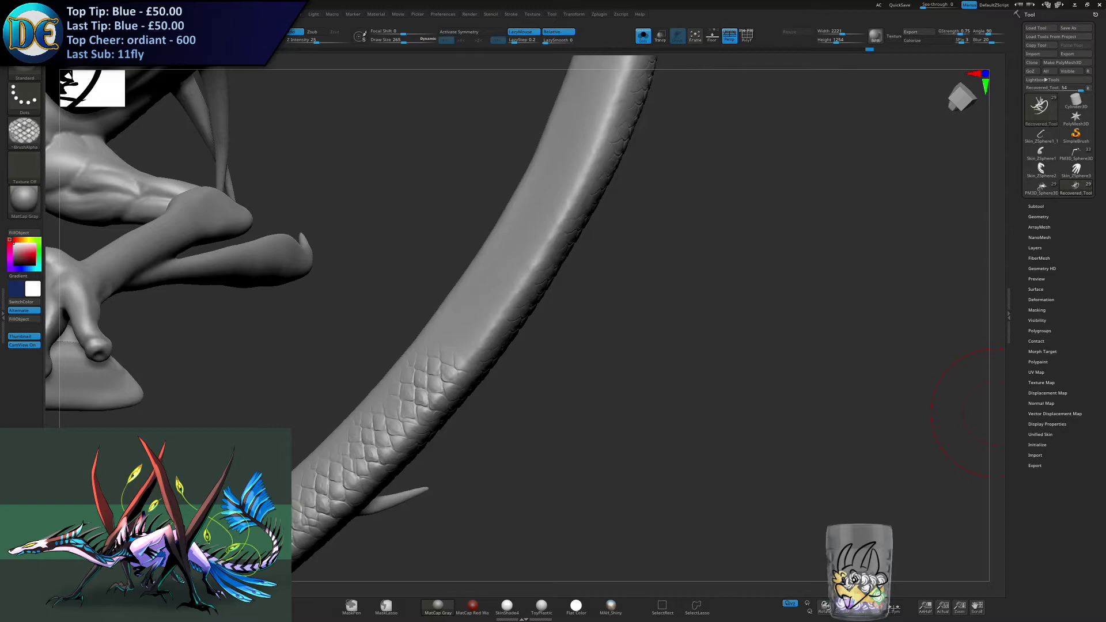
mouse_move(699, 296)
mouse_down()
mouse_move(686, 296)
mouse_move(697, 297)
mouse_up()
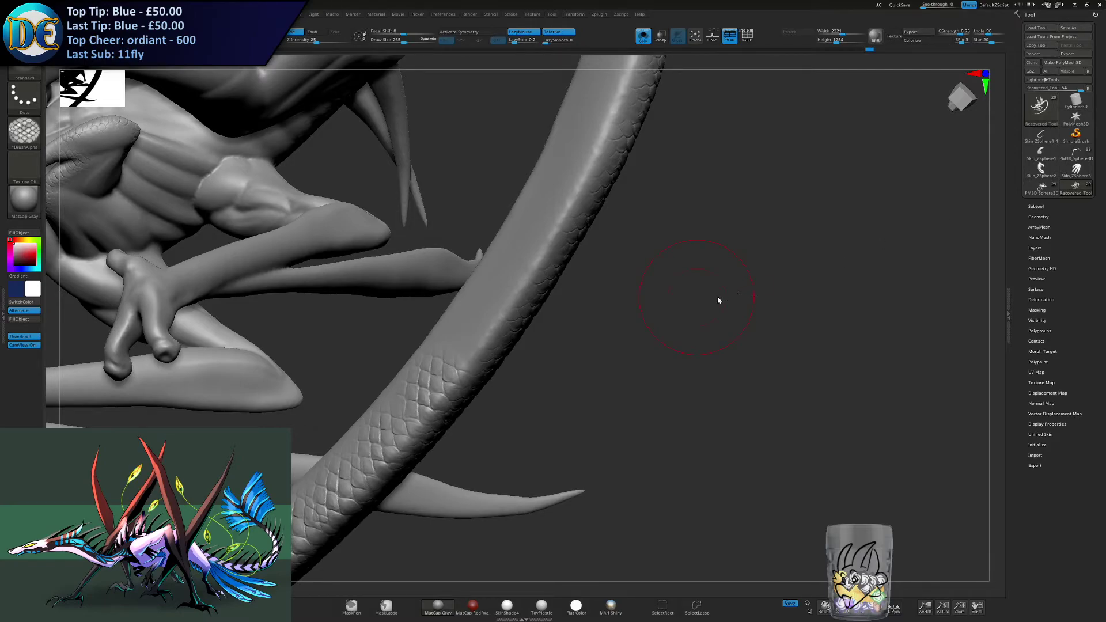
mouse_move(888, 331)
mouse_down()
mouse_move(881, 321)
mouse_move(901, 321)
mouse_move(883, 321)
mouse_up()
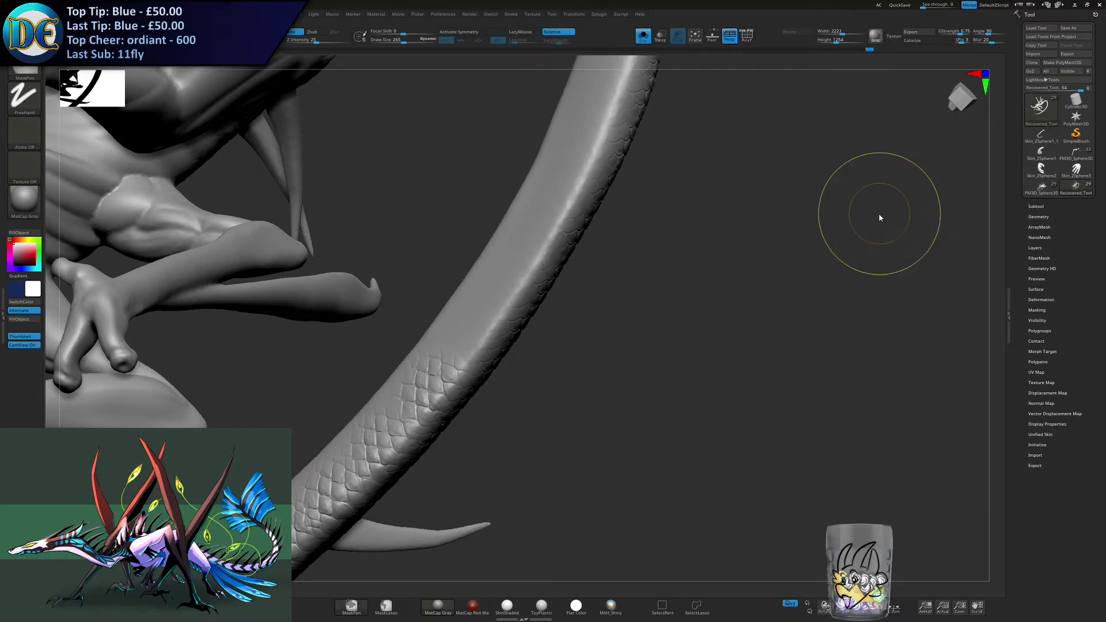
- Save the project as Shriek.zpr in the Shriek Oct2020 subfolder of the character's Commissions folder, replacing the existing file
key(ctrl+s)
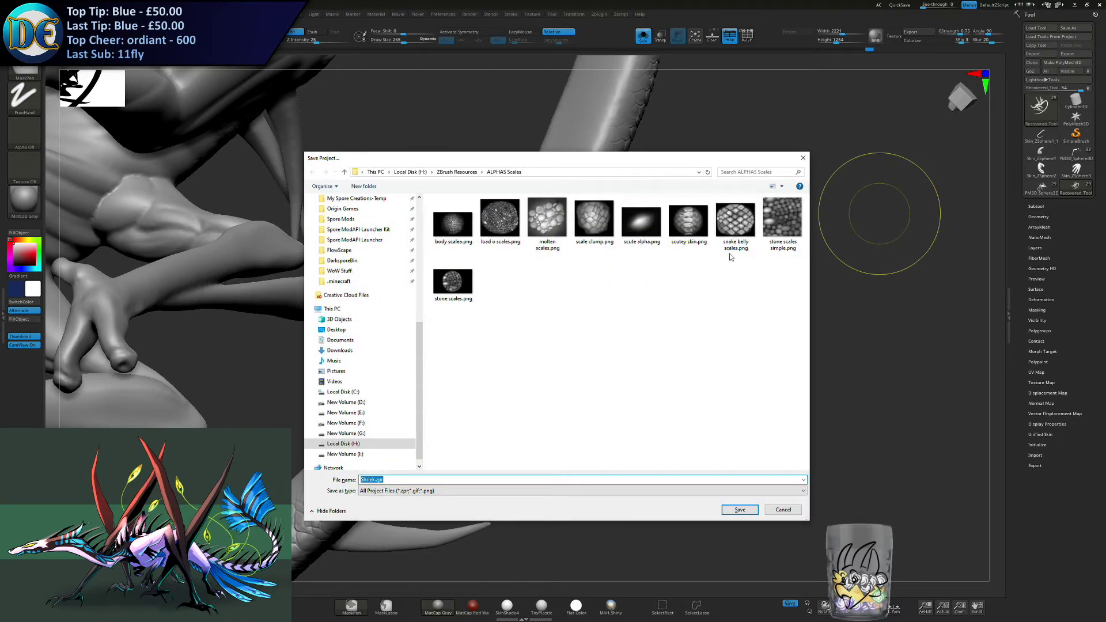
drag(419, 342, 420, 216)
mouse_move(536, 162)
mouse_down()
mouse_move(511, 149)
mouse_move(584, 143)
mouse_move(553, 158)
mouse_up()
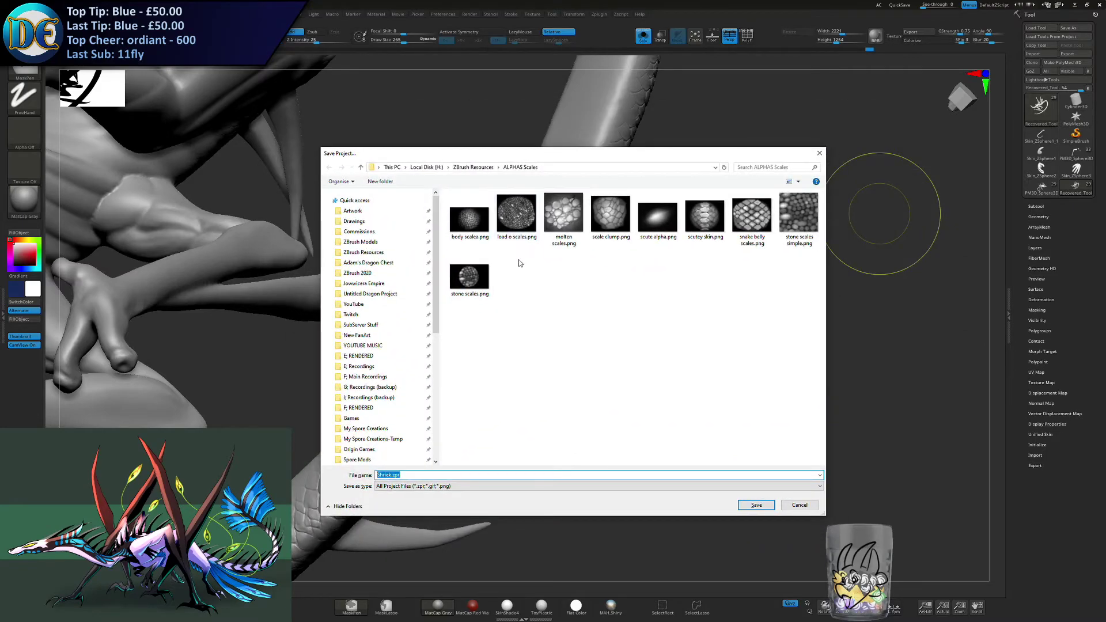
click(378, 234)
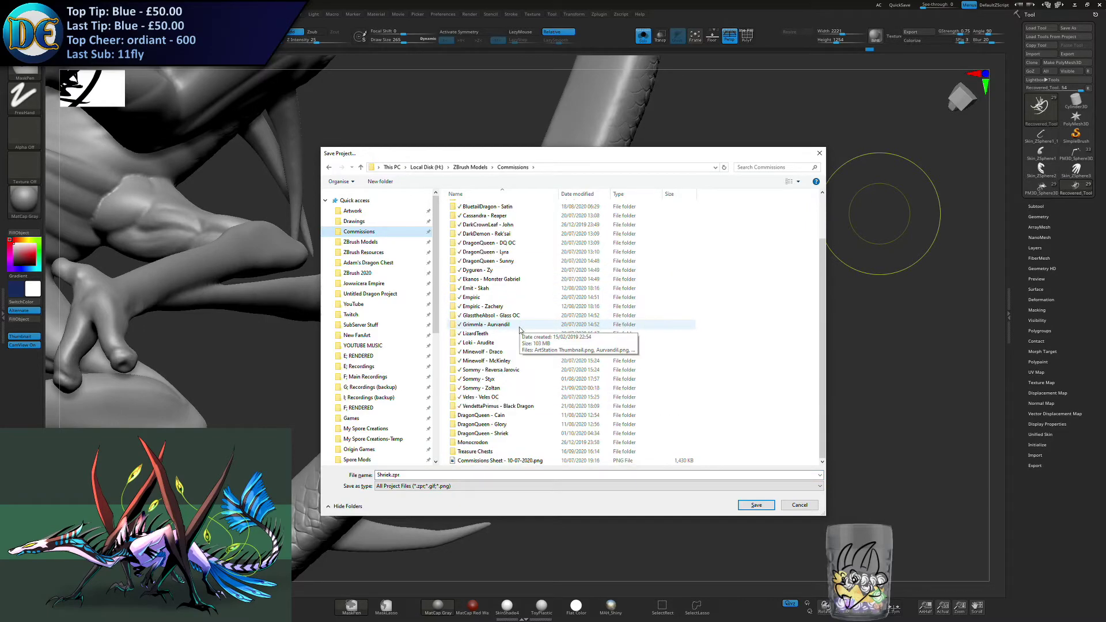
double_click(482, 433)
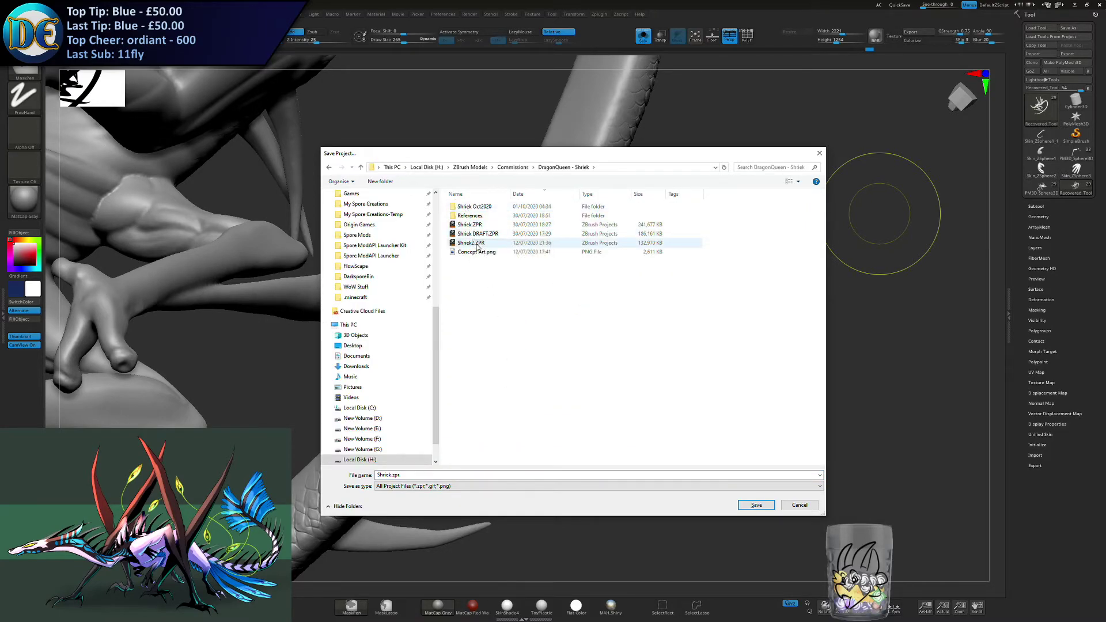
double_click(474, 206)
click(744, 504)
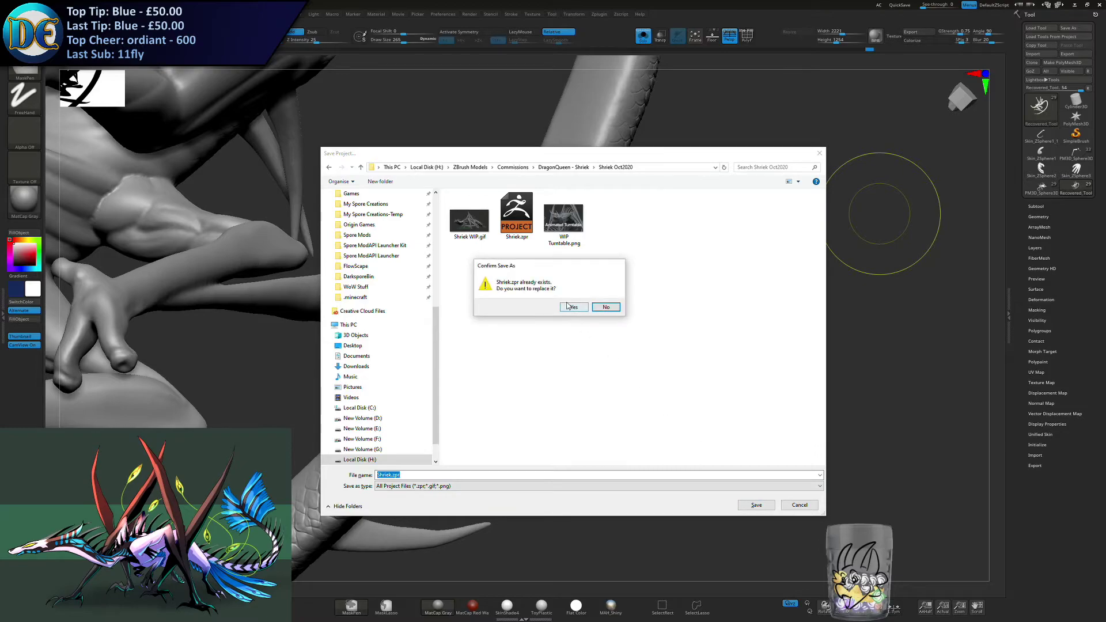
click(571, 306)
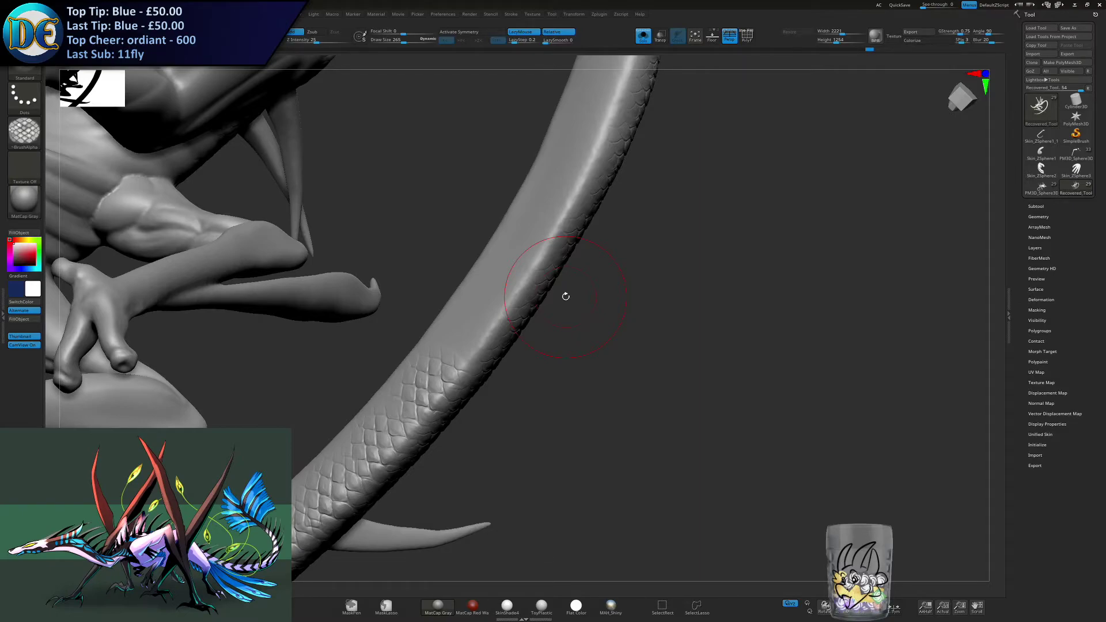
drag(580, 316, 563, 357)
key(space)
key(alt+F9)
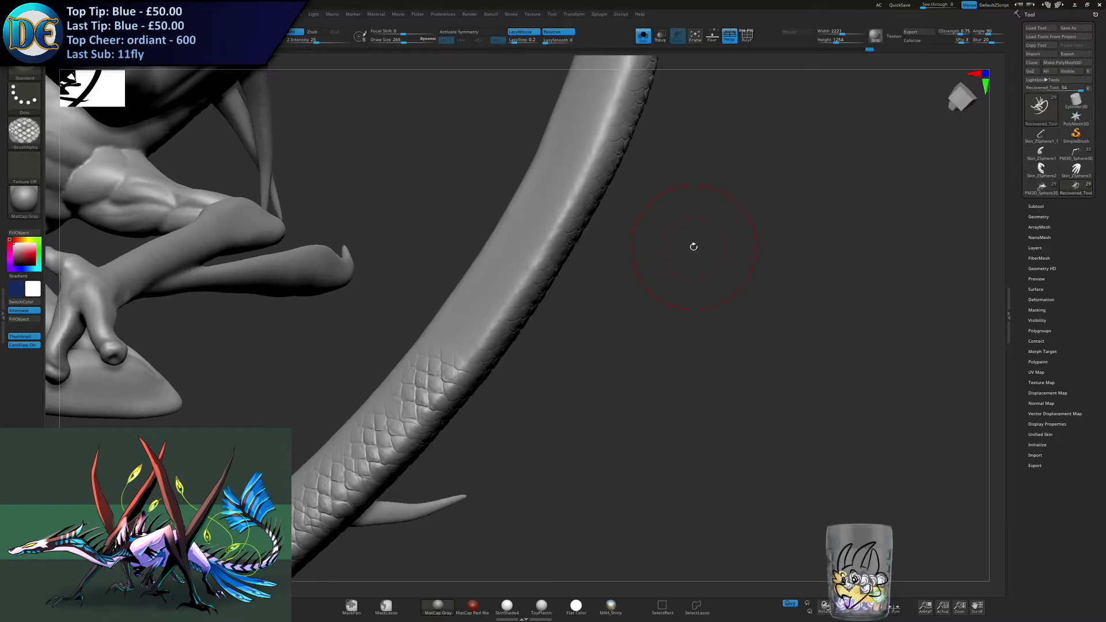
- Undo and restroke the scales on the tail's upward curve until they continue evenly from the finished band
drag(693, 246, 420, 308)
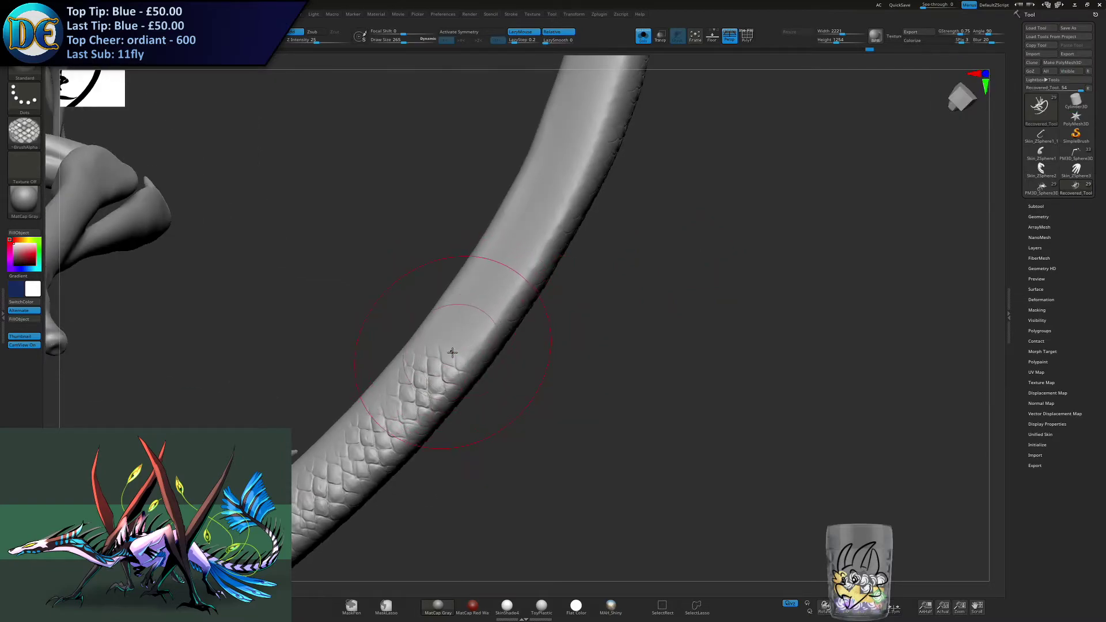
key(ctrl+z)
drag(482, 324, 529, 244)
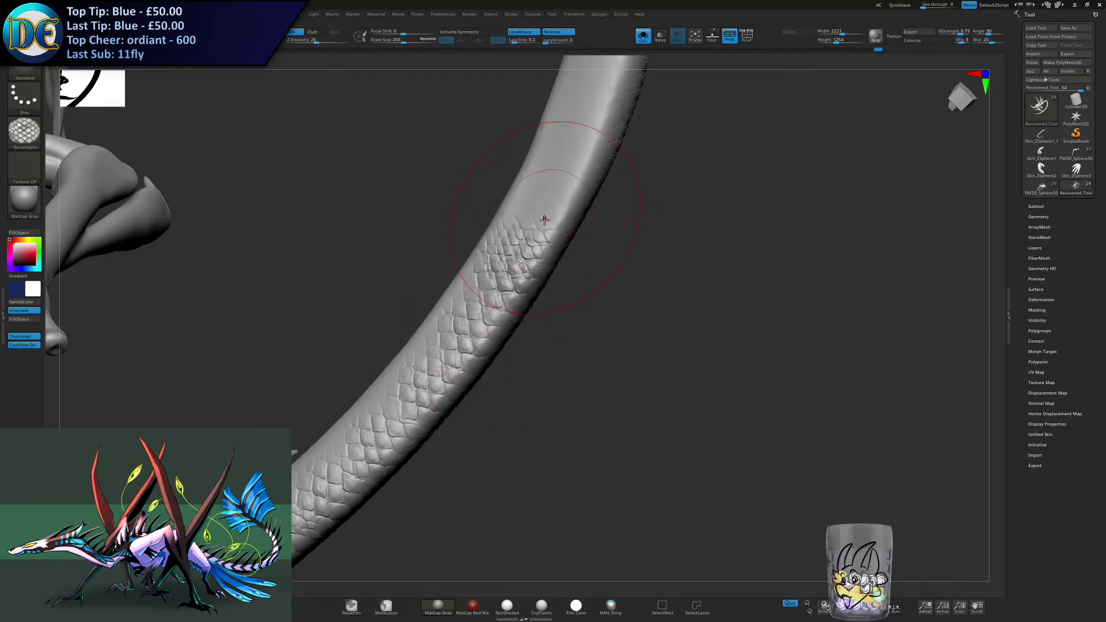
key(ctrl+z)
drag(494, 295, 510, 265)
alt+right_drag(507, 276, 468, 340)
key(ctrl+z)
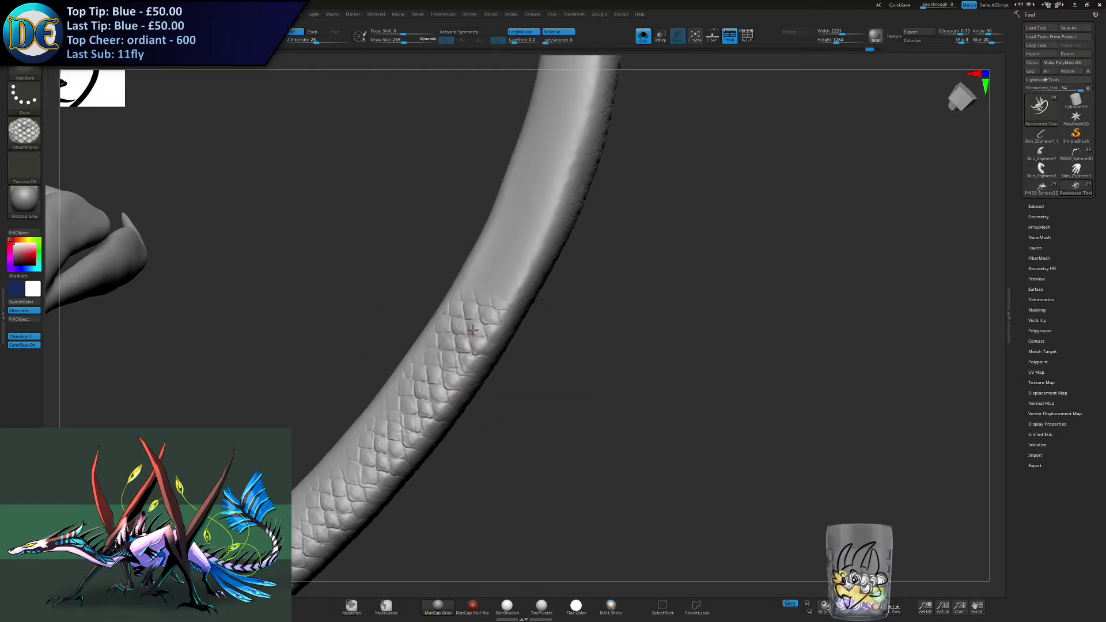
key(ctrl+z)
drag(469, 344, 517, 257)
- Extend the scale band in successive strokes up the steep part of the tail curve
alt+right_drag(517, 257, 495, 348)
drag(499, 296, 526, 272)
alt+right_drag(525, 272, 490, 368)
drag(498, 320, 514, 279)
alt+right_drag(514, 279, 503, 323)
drag(501, 307, 509, 269)
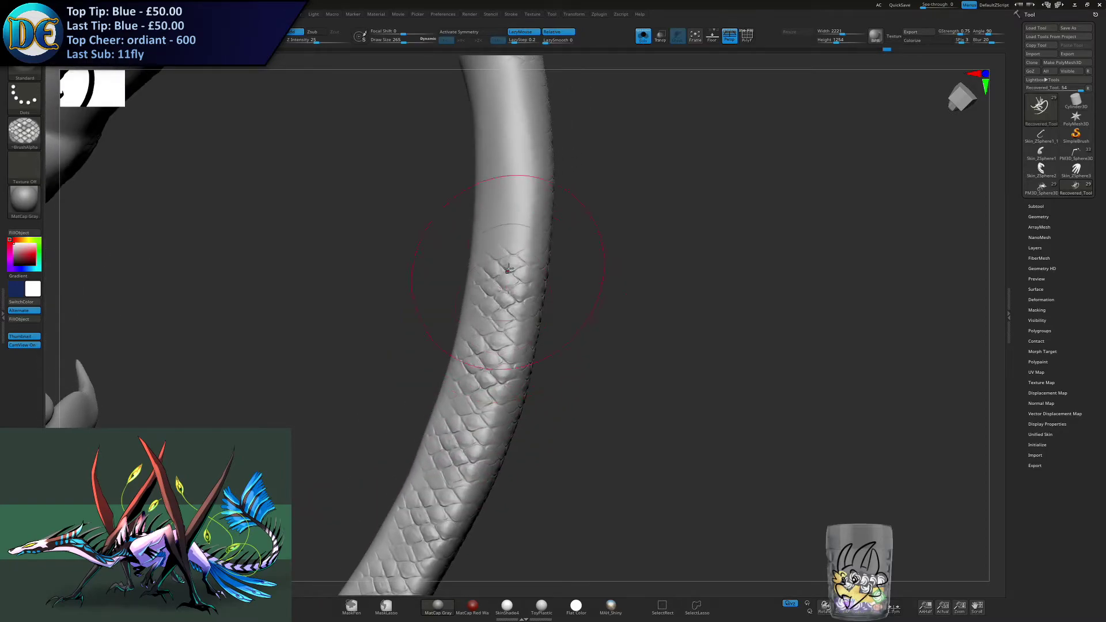
alt+right_drag(508, 269, 488, 326)
- Undo the last two scale strokes and restroke the band up to the existing scales on the upper tail
key(ctrl+z)
key(ctrl+z)
drag(469, 400, 493, 244)
mouse_move(493, 245)
alt+right_down()
mouse_move(462, 277)
mouse_move(481, 321)
alt+right_up()
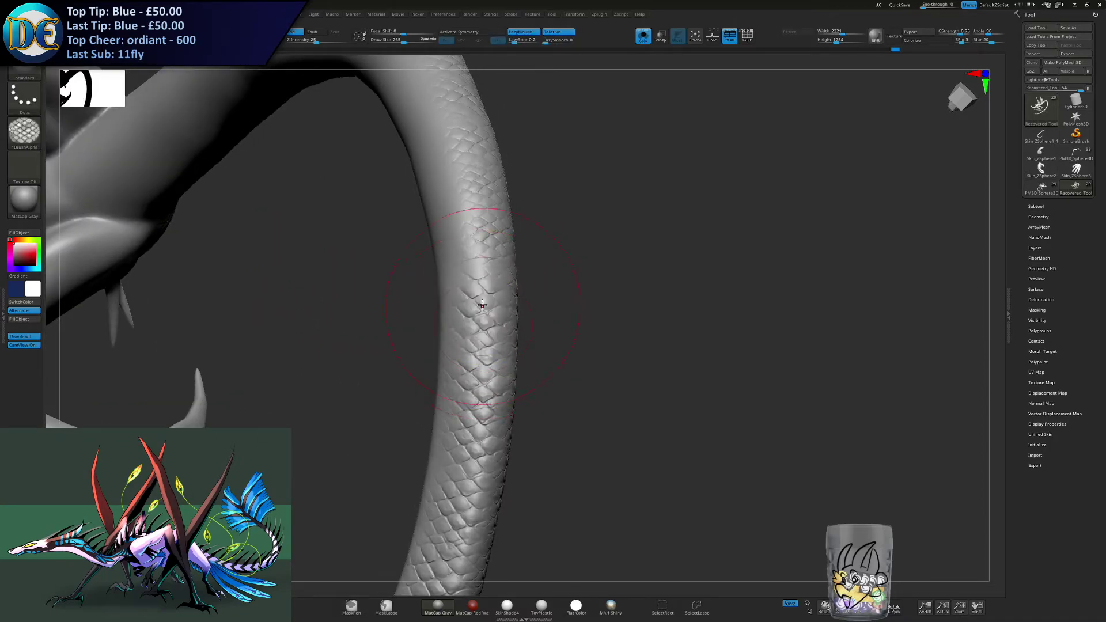
right_drag(459, 234, 502, 282)
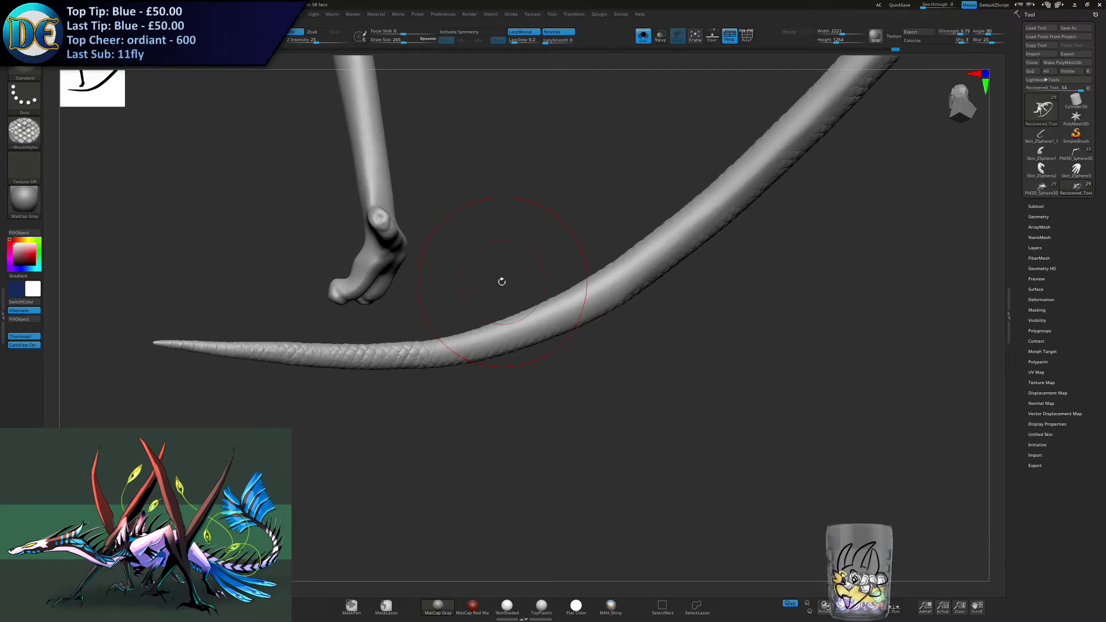
- Stroke scales along the bare side of the tail, from the finished tip section into the start of the upward curve
right_drag(248, 328, 357, 435)
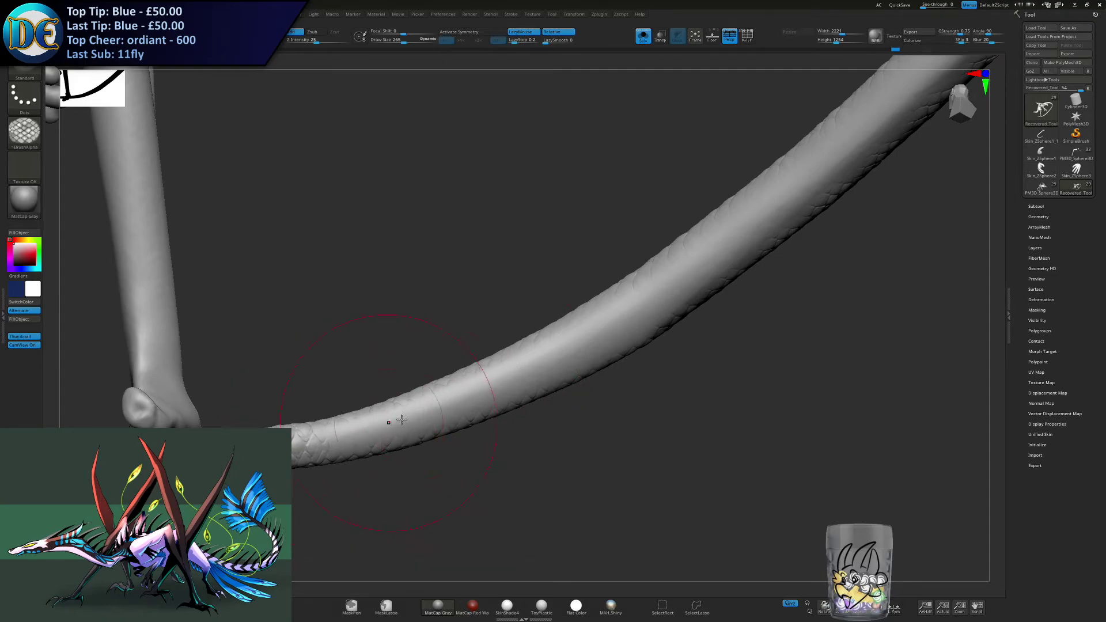
drag(326, 444, 493, 386)
alt+right_drag(493, 386, 446, 374)
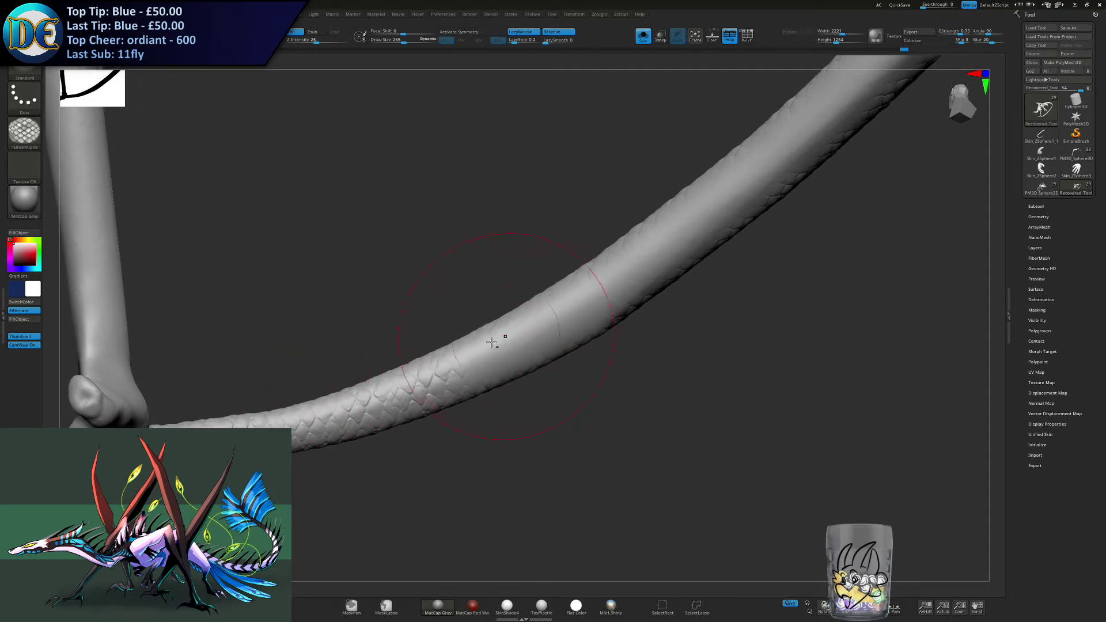
alt+right_drag(501, 338, 377, 396)
mouse_move(408, 379)
mouse_down()
mouse_move(465, 358)
mouse_move(536, 302)
mouse_up()
alt+right_drag(535, 302, 496, 331)
drag(511, 321, 547, 296)
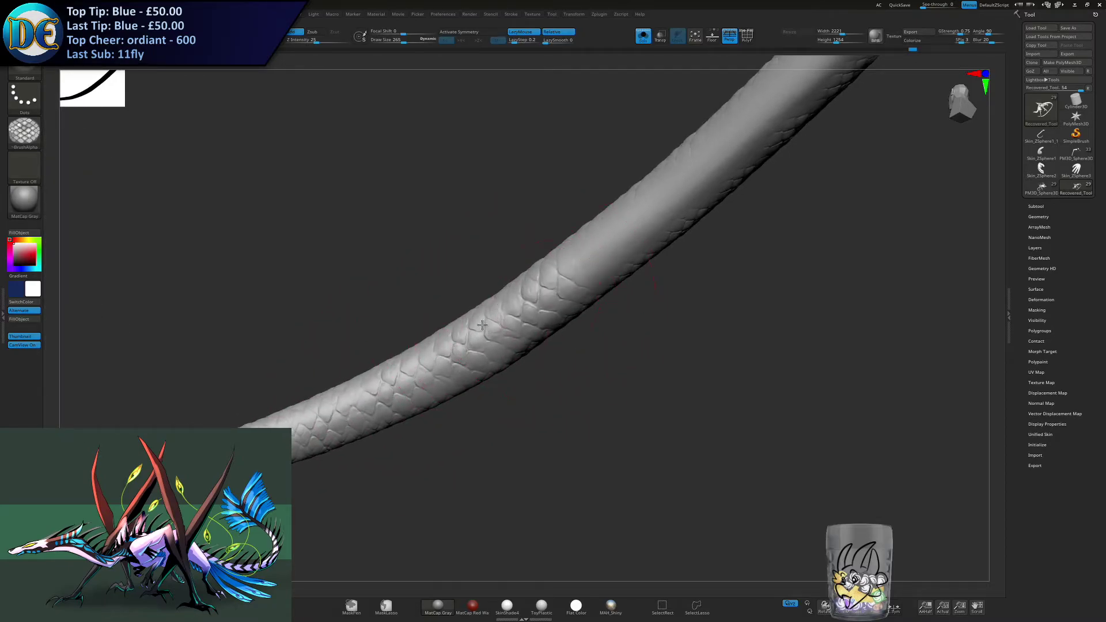
- Extend the side scale band up the diagonal section of the tail, keeping its rows joined to the finished scales
mouse_move(483, 326)
alt+right_down()
mouse_move(454, 351)
mouse_move(408, 354)
alt+right_up()
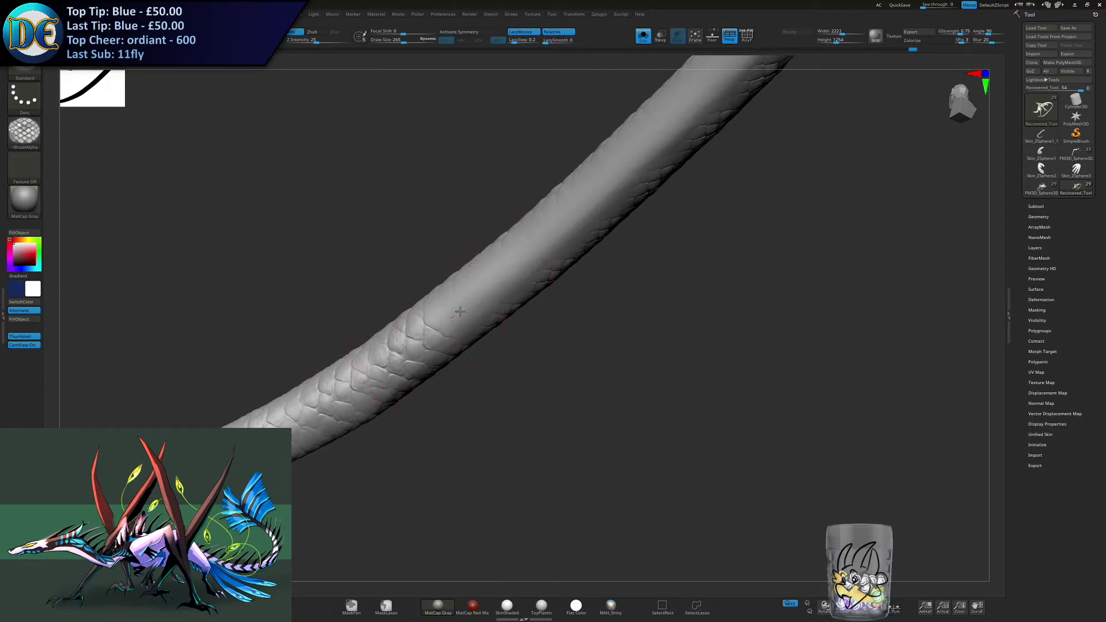
drag(460, 313, 526, 245)
alt+right_drag(513, 268, 469, 311)
drag(488, 297, 536, 240)
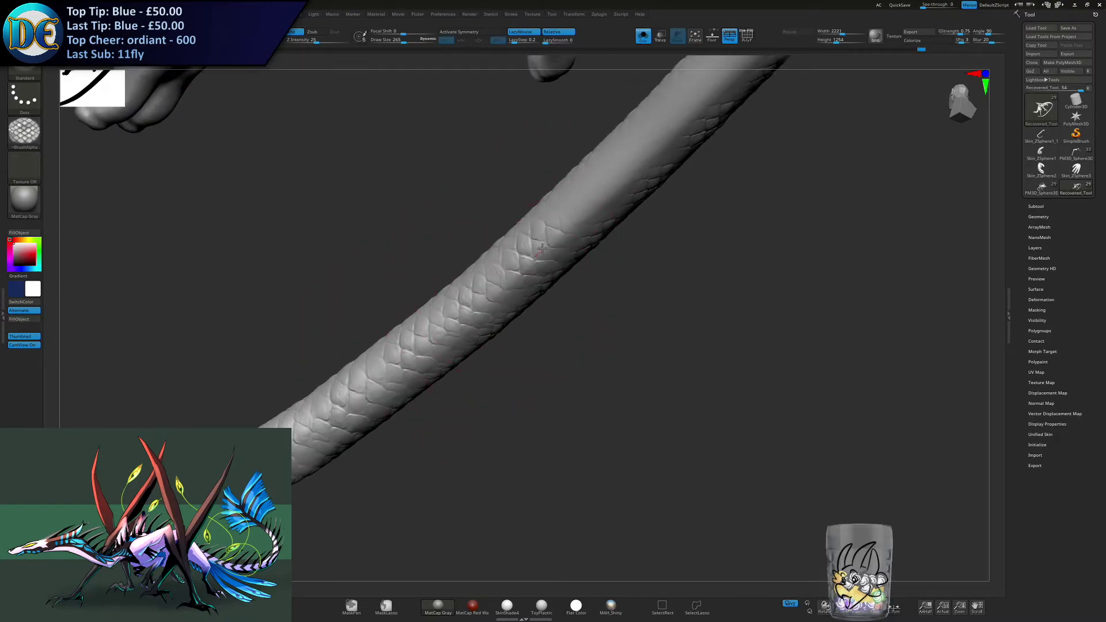
alt+right_drag(462, 313, 397, 381)
right_drag(396, 380, 350, 396)
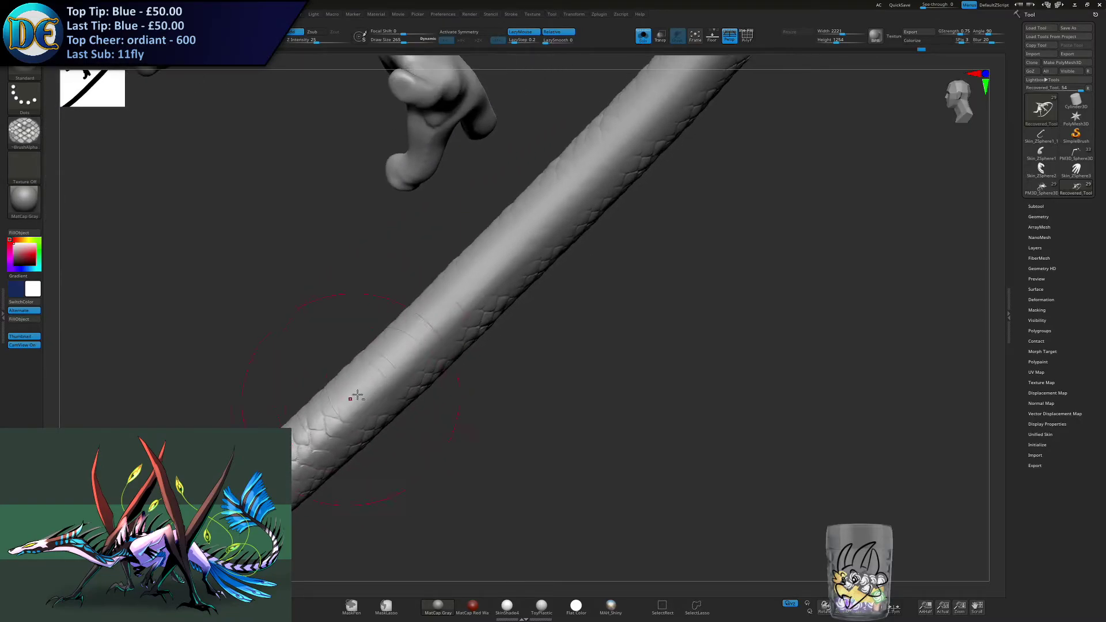
- Undo and restroke the latest scales on the diagonal tail section, continuing the band alongside the clawed foot
drag(348, 408, 453, 313)
alt+right_drag(452, 315, 387, 367)
drag(387, 367, 436, 320)
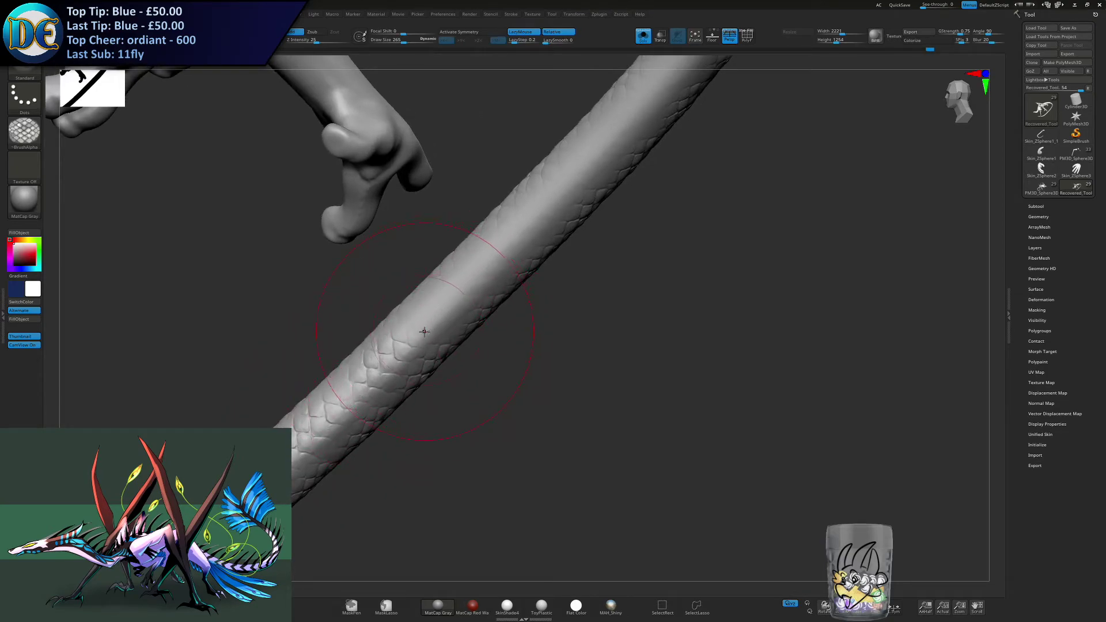
key(ctrl+z)
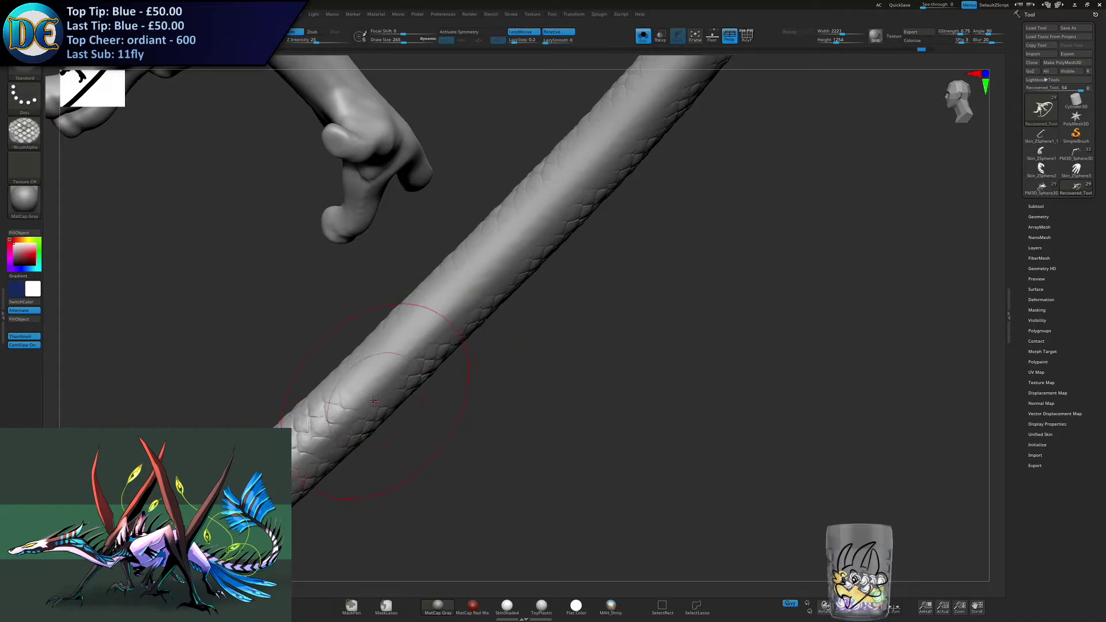
key(ctrl+shift+z)
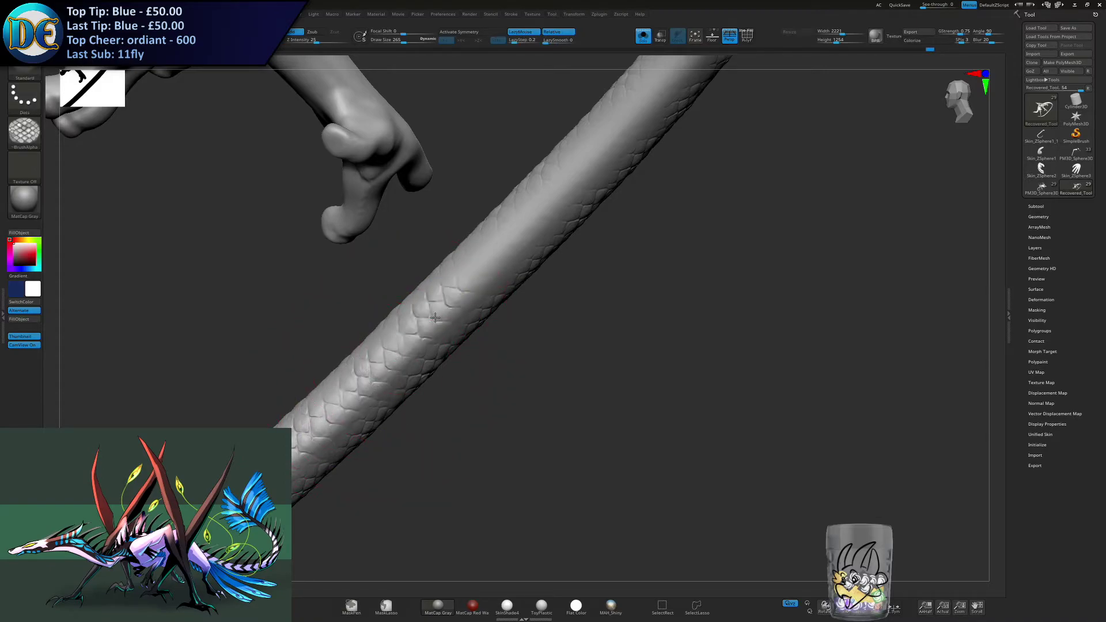
drag(471, 279, 511, 232)
alt+right_drag(511, 232, 467, 283)
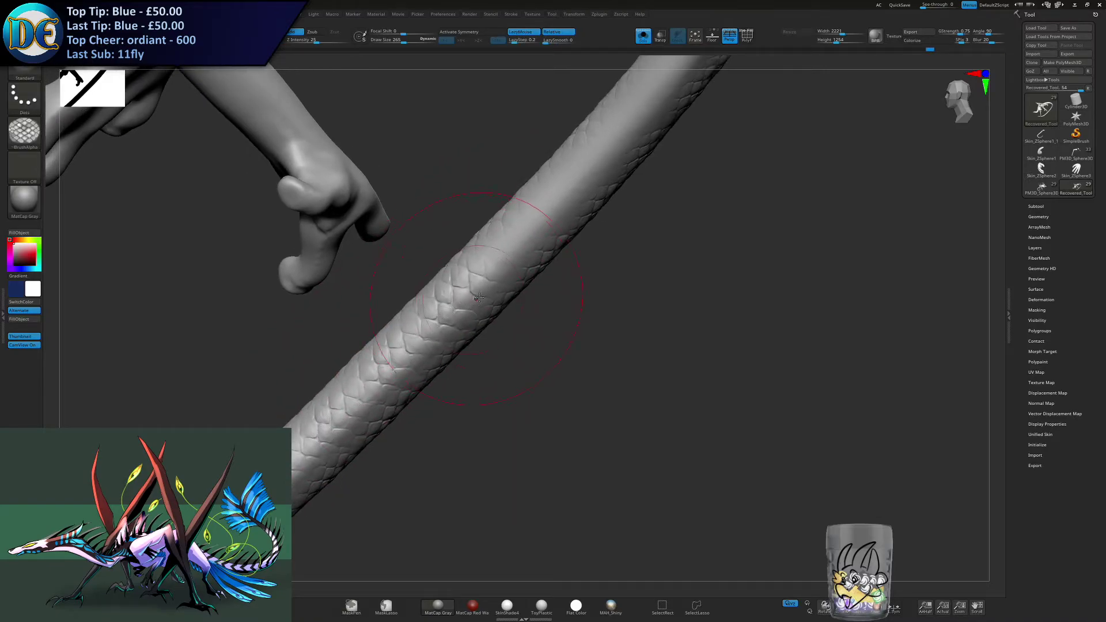
- Continue the scale band past the foot to where the tail begins to bend upright
drag(501, 267, 532, 218)
alt+right_drag(529, 219, 462, 294)
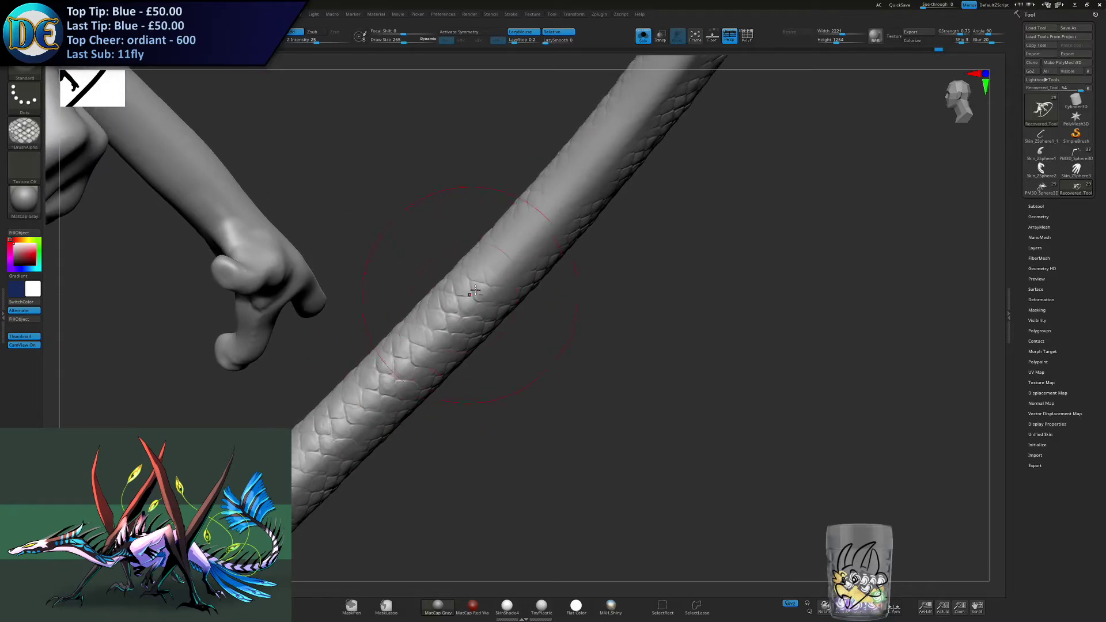
alt+right_drag(494, 254, 451, 281)
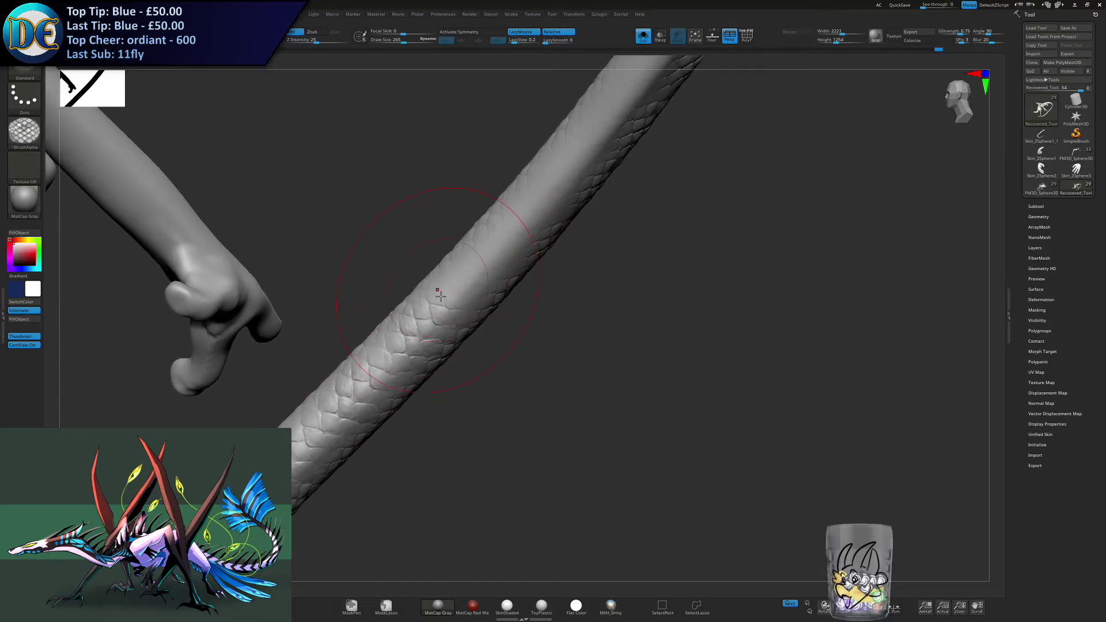
drag(464, 288, 478, 271)
drag(537, 202, 544, 193)
right_drag(545, 193, 483, 294)
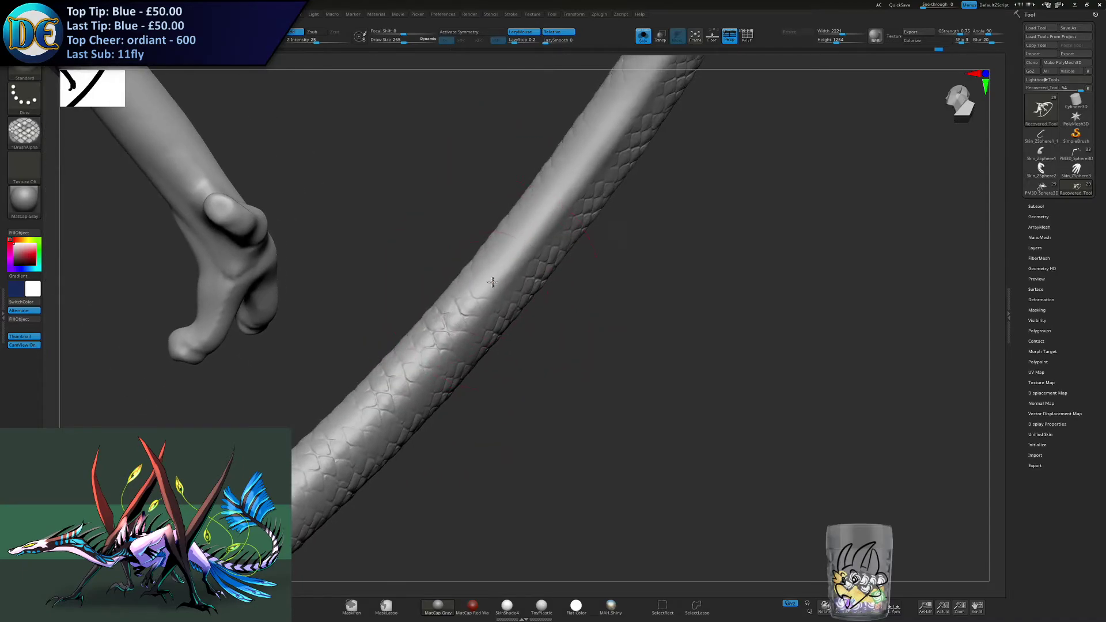
drag(517, 255, 514, 256)
mouse_move(544, 213)
alt+right_down()
mouse_move(523, 254)
mouse_move(528, 216)
mouse_move(507, 235)
mouse_move(541, 219)
mouse_move(523, 232)
mouse_move(479, 206)
mouse_move(492, 230)
mouse_move(475, 241)
alt+right_up()
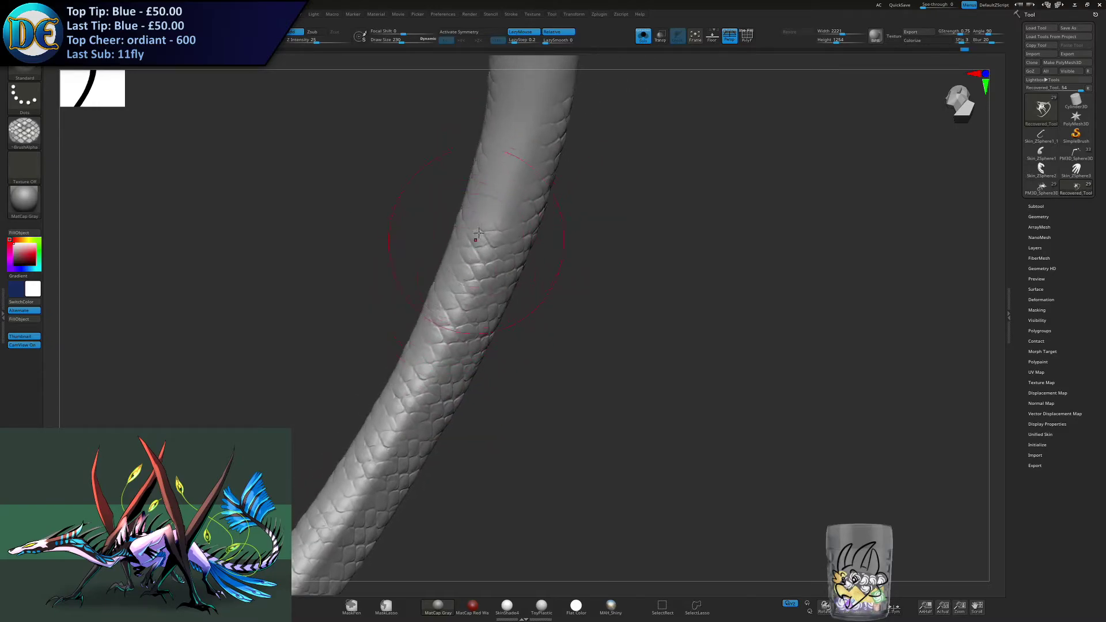
- Cover the bare strip on the upright section of the tail with scales, working from both sides
right_drag(511, 175, 485, 276)
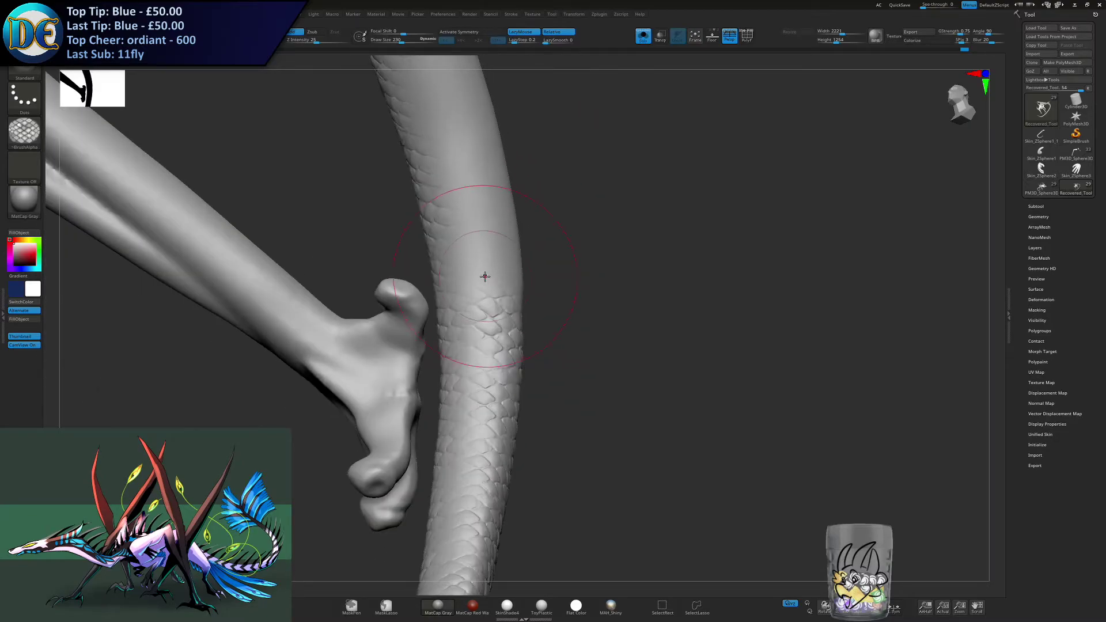
right_drag(470, 207, 518, 295)
mouse_move(527, 231)
right_down()
mouse_move(500, 245)
mouse_move(479, 237)
mouse_move(517, 285)
right_up()
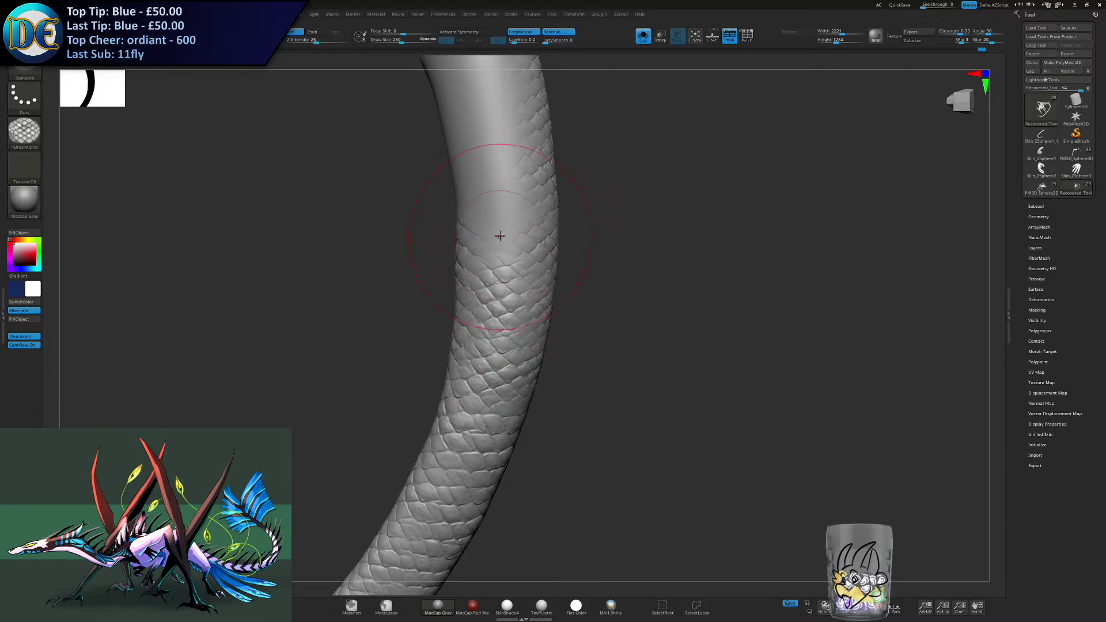
mouse_move(488, 211)
right_down()
mouse_move(411, 288)
mouse_move(484, 237)
right_up()
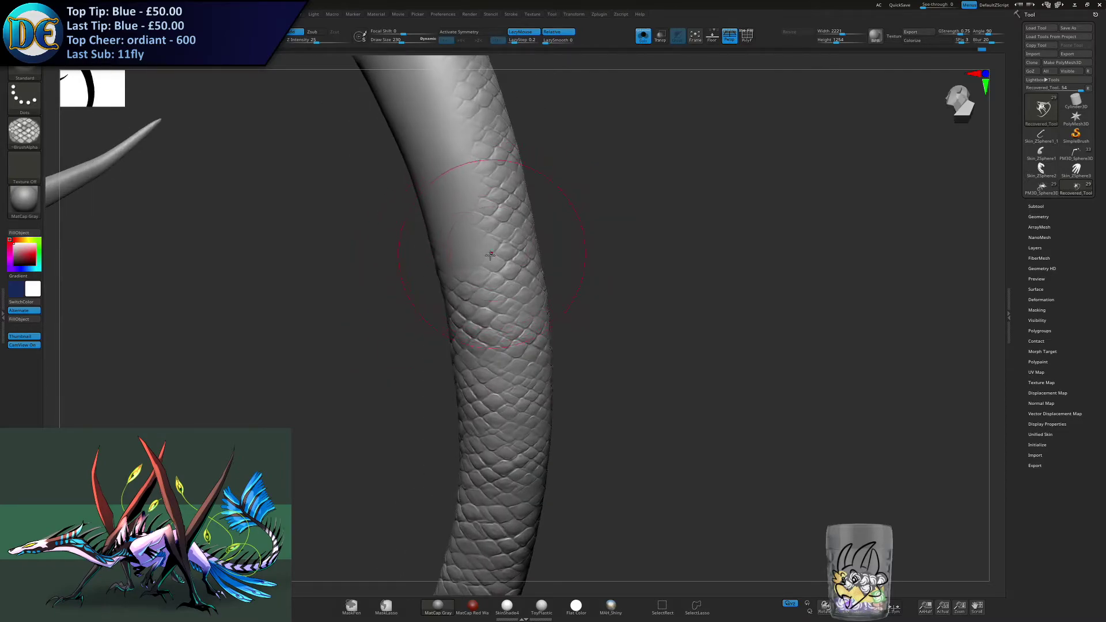
mouse_move(455, 248)
right_down()
mouse_move(481, 234)
mouse_move(455, 265)
mouse_move(444, 249)
mouse_move(437, 257)
mouse_move(470, 246)
right_up()
mouse_move(387, 291)
right_down()
mouse_move(371, 239)
mouse_move(444, 240)
mouse_move(444, 276)
right_up()
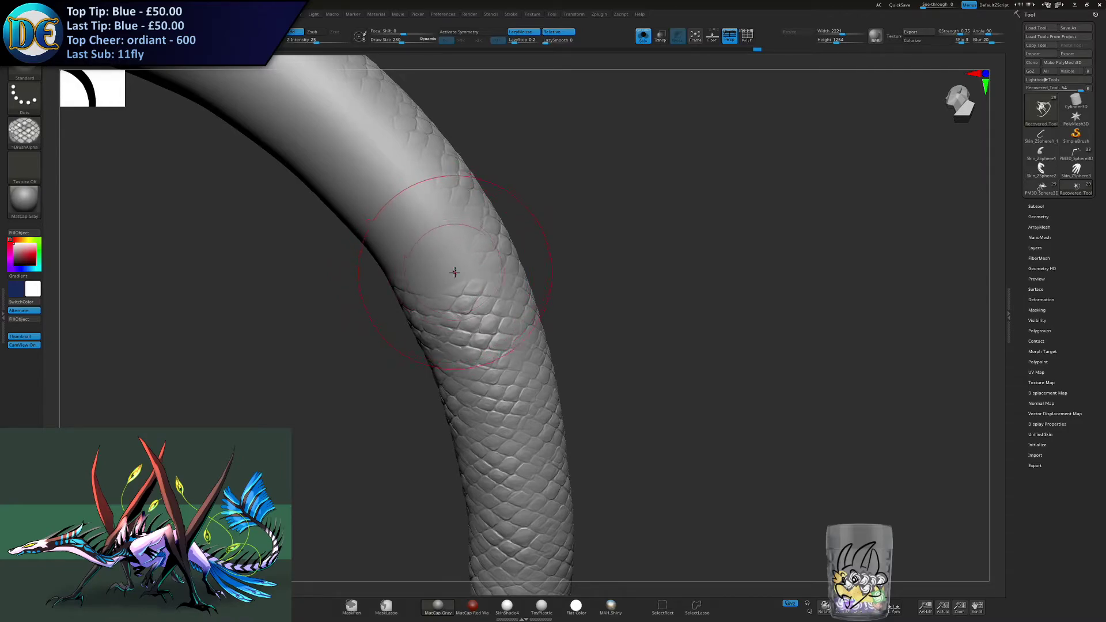
- Fill the smooth skin around the tail's upper bend with scale strokes that meet the existing side scales
right_drag(455, 272, 466, 219)
drag(394, 252, 385, 228)
right_drag(390, 266, 382, 261)
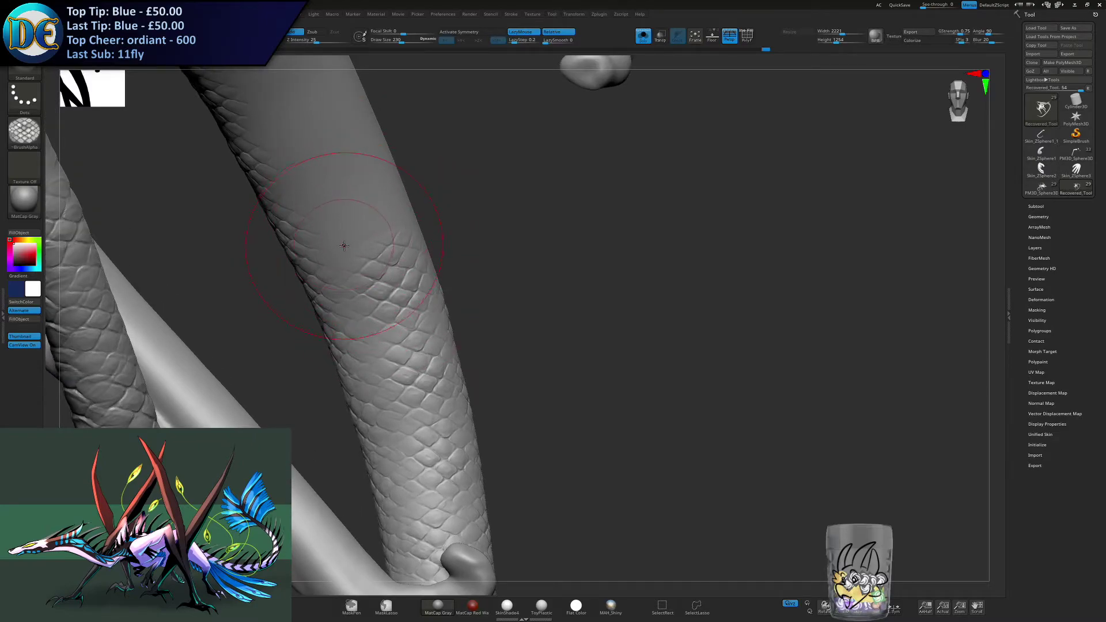
right_drag(345, 231, 469, 237)
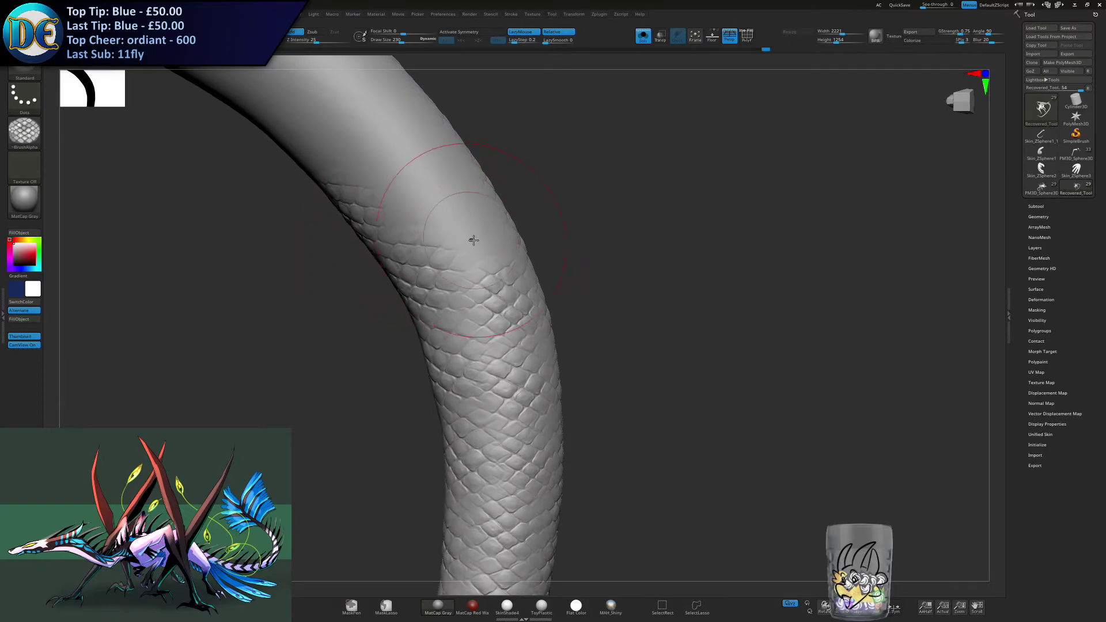
drag(486, 250, 471, 226)
right_drag(471, 225, 452, 215)
drag(462, 216, 445, 180)
mouse_move(403, 210)
right_down()
mouse_move(420, 239)
mouse_move(436, 232)
mouse_move(404, 225)
mouse_move(337, 262)
mouse_move(329, 254)
mouse_move(371, 268)
right_up()
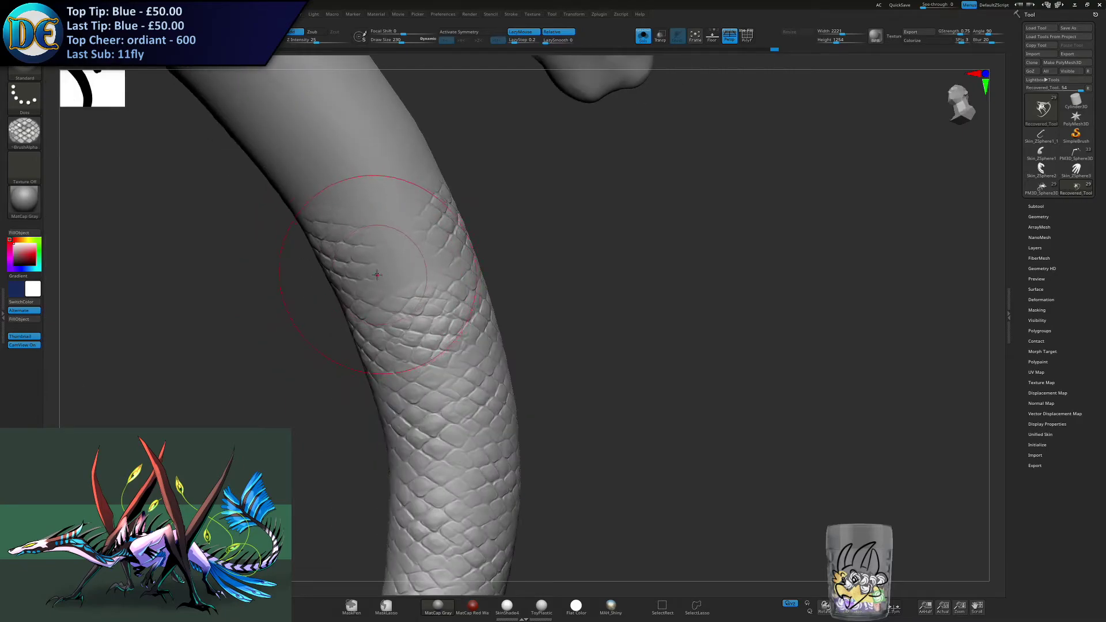
mouse_move(398, 255)
right_down()
mouse_move(410, 215)
mouse_move(352, 232)
mouse_move(433, 234)
mouse_move(410, 254)
mouse_move(399, 238)
mouse_move(324, 256)
right_up()
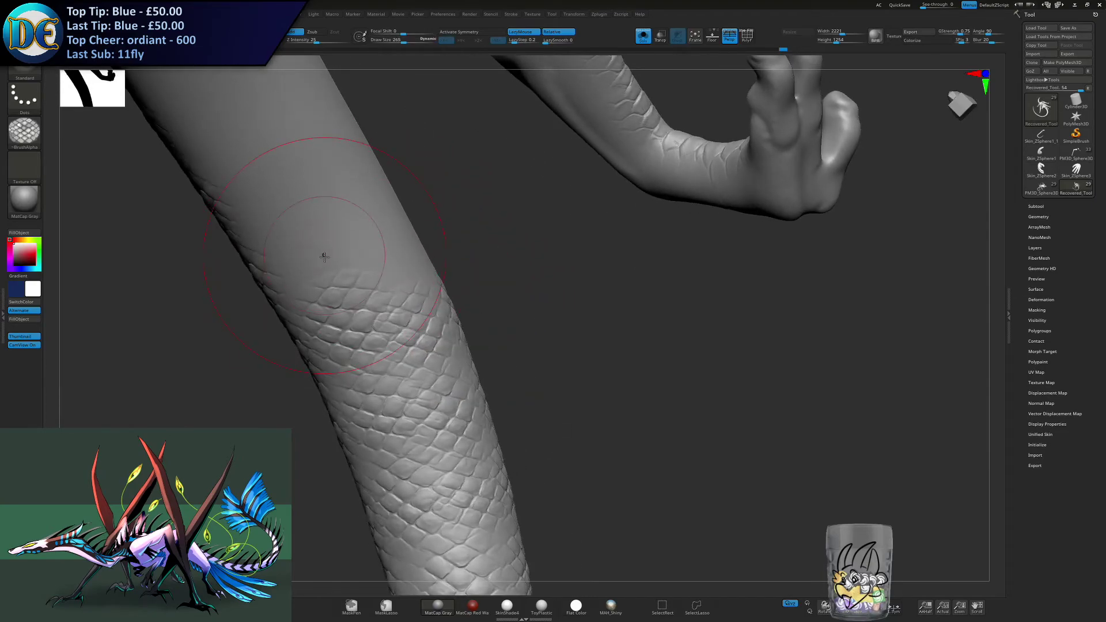
- Undo and restroke the scale patch on the thick tail section above the bend until it follows the finished rows
key(ctrl)
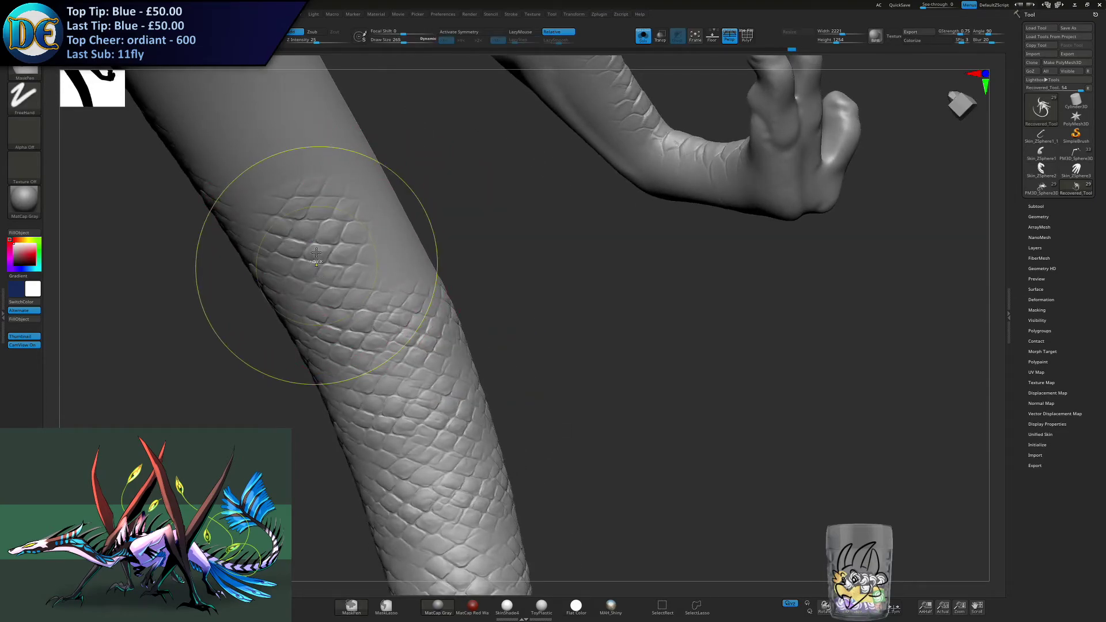
key(ctrl+z)
drag(314, 251, 296, 235)
key(ctrl+z)
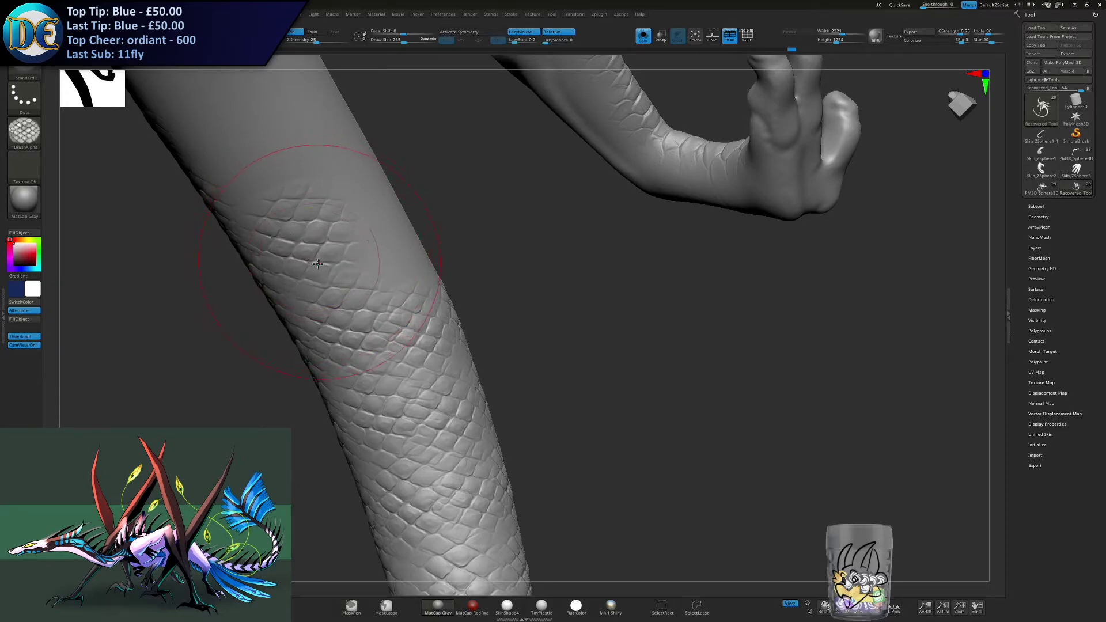
key(ctrl+z)
drag(299, 244, 296, 238)
mouse_move(300, 255)
right_down()
mouse_move(273, 272)
mouse_move(251, 266)
right_up()
- Undo and restroke the scales filling the remaining gap on the other side of the thick tail section
drag(373, 250, 368, 242)
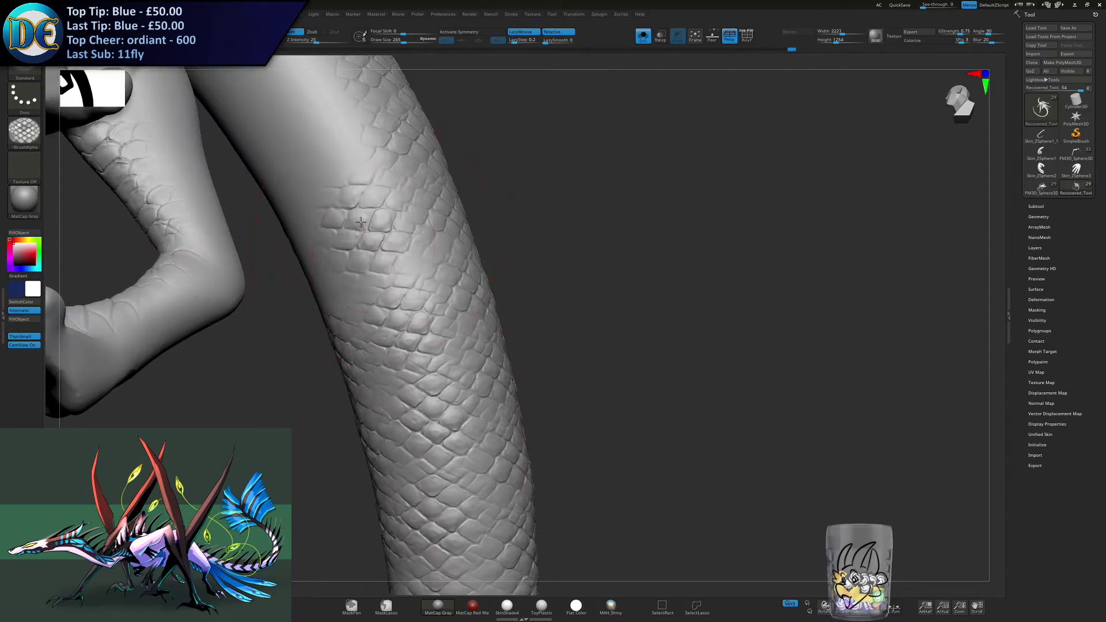
key(ctrl+z)
drag(370, 248, 366, 242)
mouse_move(365, 246)
right_down()
mouse_move(438, 248)
mouse_move(360, 244)
right_up()
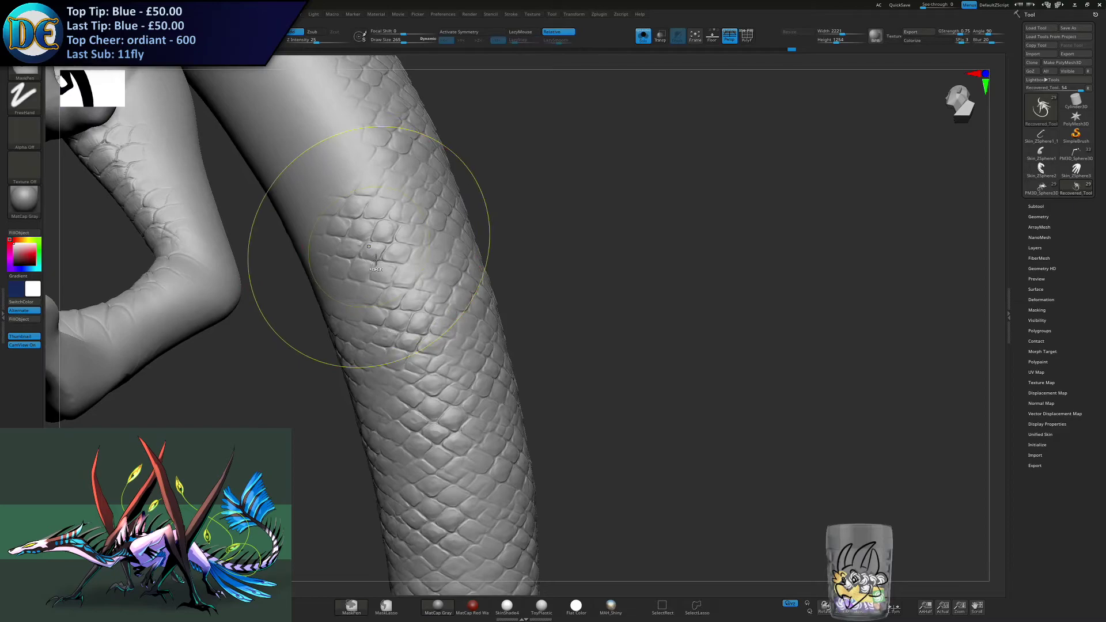
key(ctrl+z)
drag(374, 260, 366, 236)
mouse_move(364, 236)
right_down()
mouse_move(296, 279)
mouse_move(302, 269)
mouse_move(317, 311)
right_up()
- Extend the scales across the tail's thick underside toward the hind legs
mouse_move(301, 266)
alt+right_down()
mouse_move(345, 279)
mouse_move(309, 208)
mouse_move(283, 278)
alt+right_up()
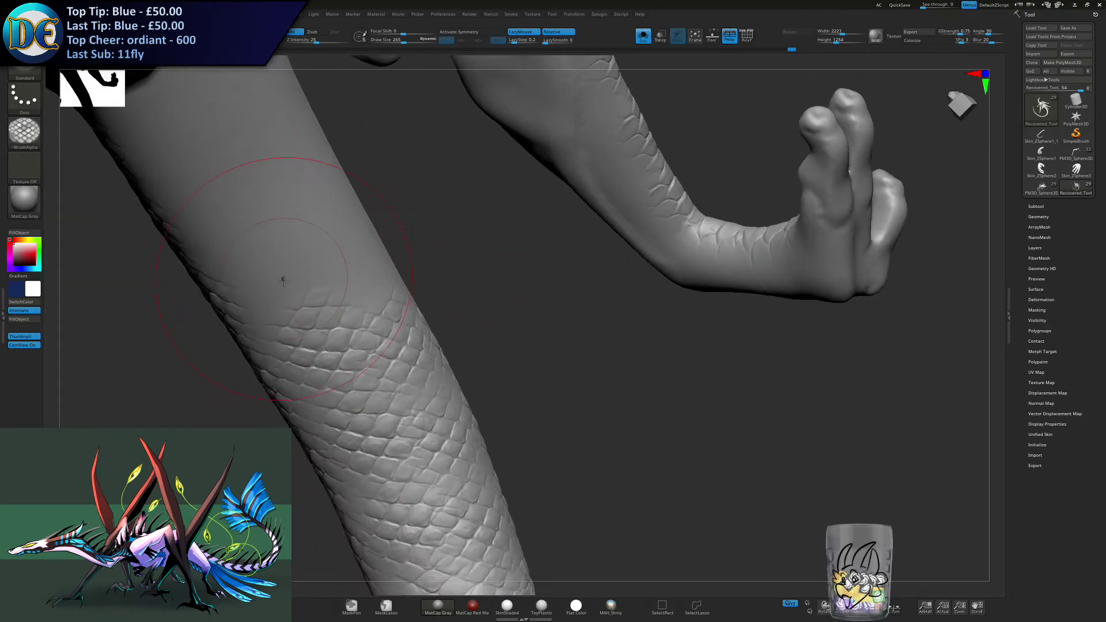
drag(266, 263, 268, 247)
drag(204, 174, 219, 187)
right_drag(372, 287, 473, 213)
right_drag(443, 271, 422, 173)
drag(422, 173, 418, 110)
mouse_move(412, 178)
right_down()
mouse_move(427, 211)
mouse_move(376, 222)
right_up()
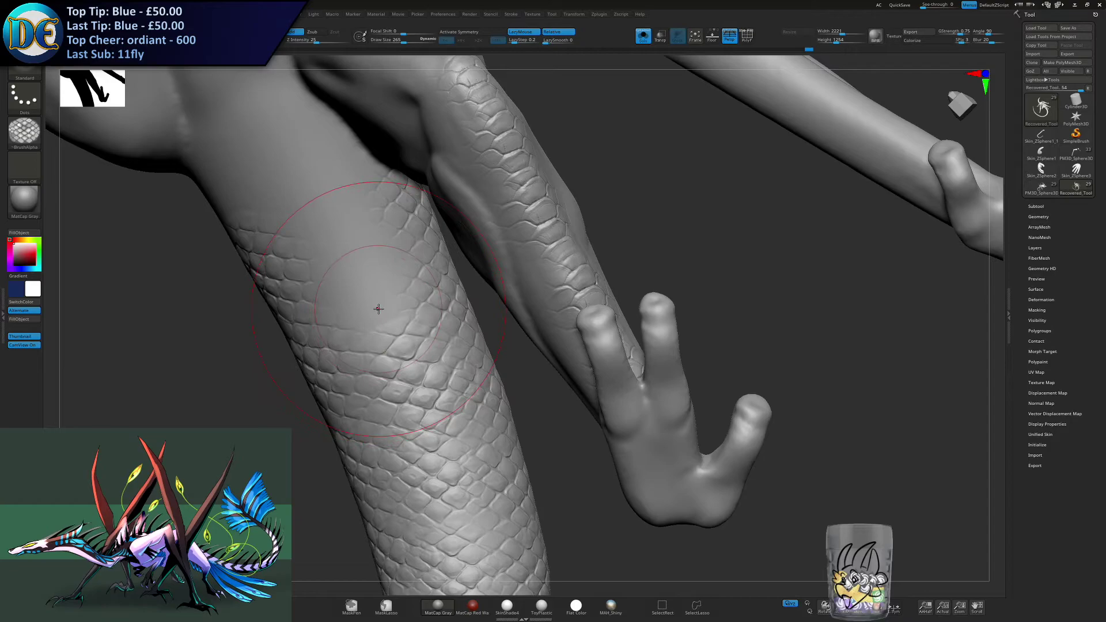
- Fill the tail's base between the hind legs with scales, closing the smooth gap up to the pelvis
mouse_move(346, 227)
right_down()
mouse_move(254, 253)
mouse_move(178, 196)
mouse_move(188, 212)
right_up()
drag(192, 229, 183, 201)
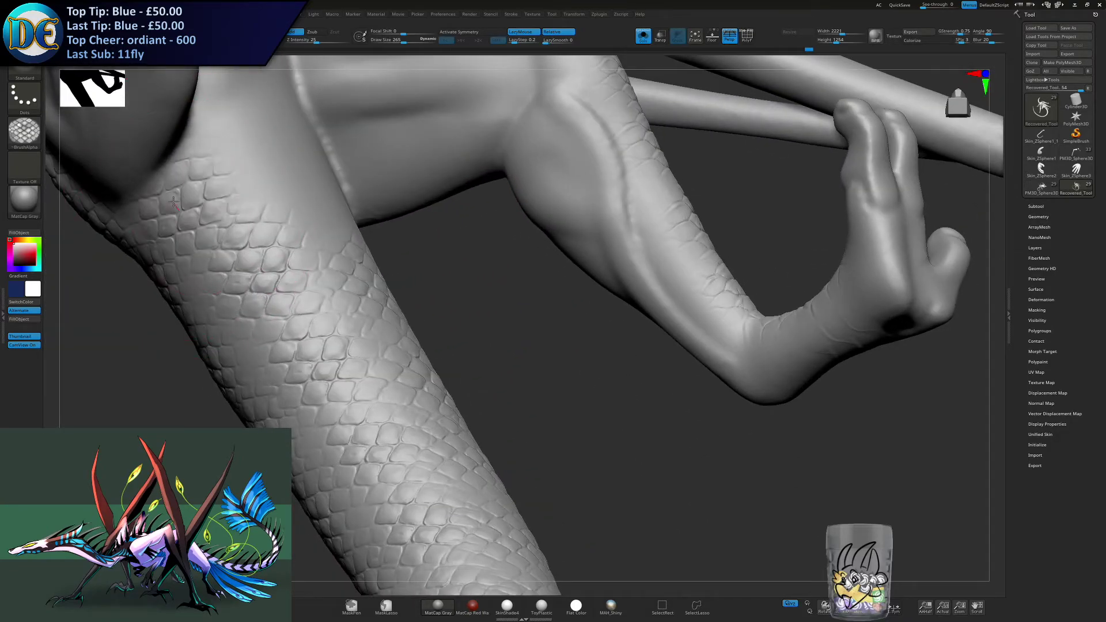
right_drag(309, 234, 326, 222)
drag(326, 223, 352, 221)
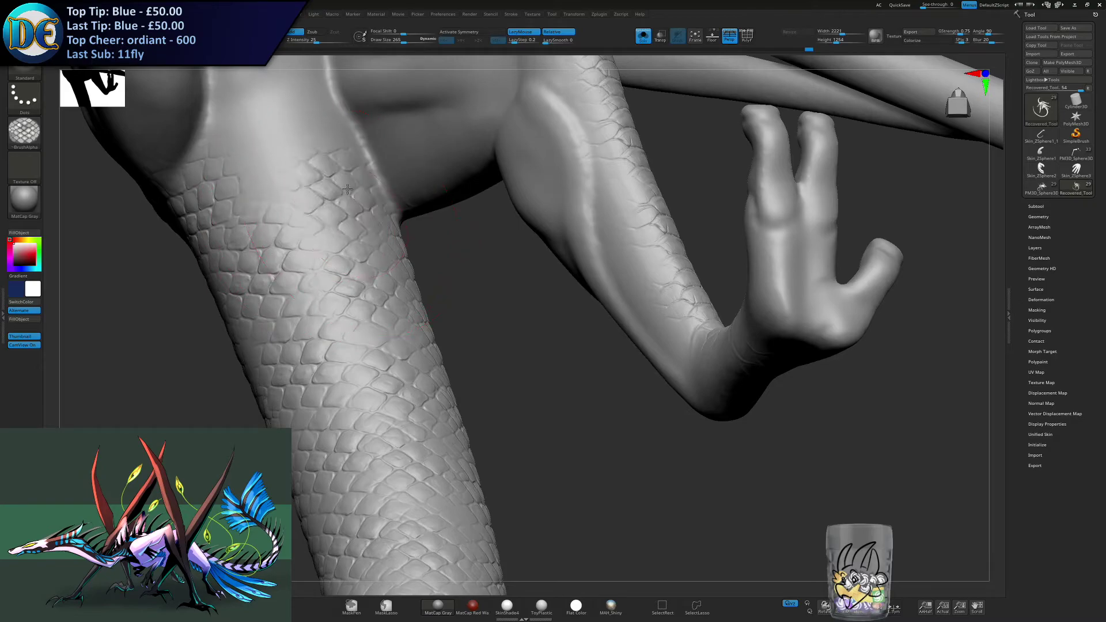
drag(266, 175, 259, 141)
mouse_move(328, 116)
alt+right_down()
mouse_move(344, 200)
mouse_move(306, 189)
mouse_move(332, 280)
mouse_move(324, 155)
alt+right_up()
- Try secondary scale patches at several brush sizes on the smooth side of the neck's front end, undoing each one
mouse_move(346, 190)
right_down()
mouse_move(446, 403)
mouse_move(508, 499)
right_up()
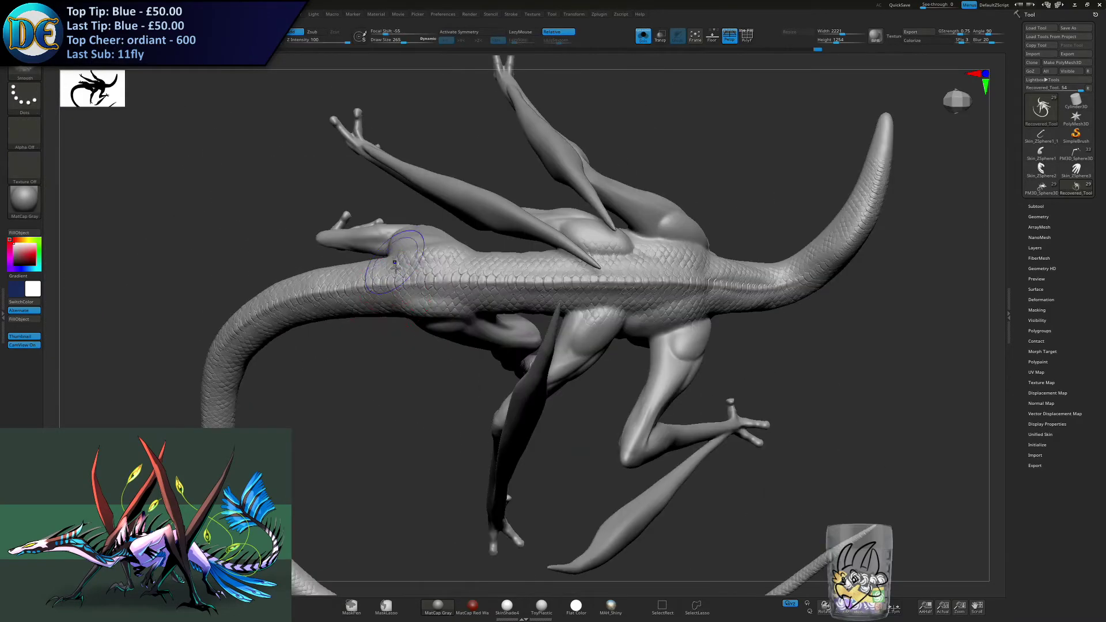
right_drag(372, 317, 446, 383)
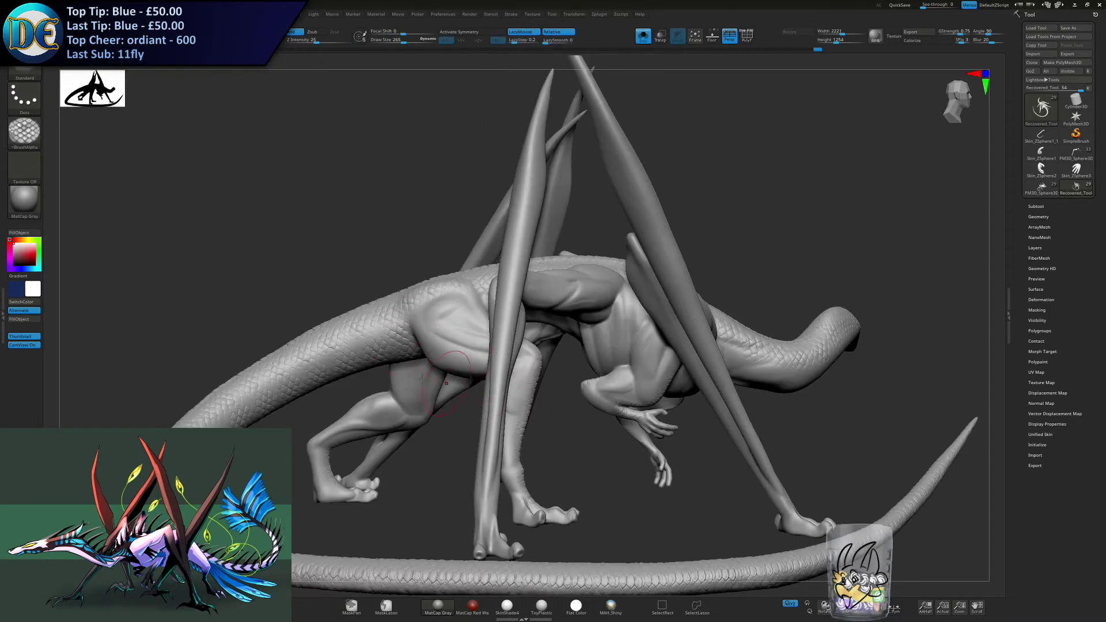
right_drag(322, 402, 459, 353)
right_drag(371, 353, 383, 349)
alt+right_drag(316, 336, 455, 314)
alt+right_drag(455, 314, 294, 265)
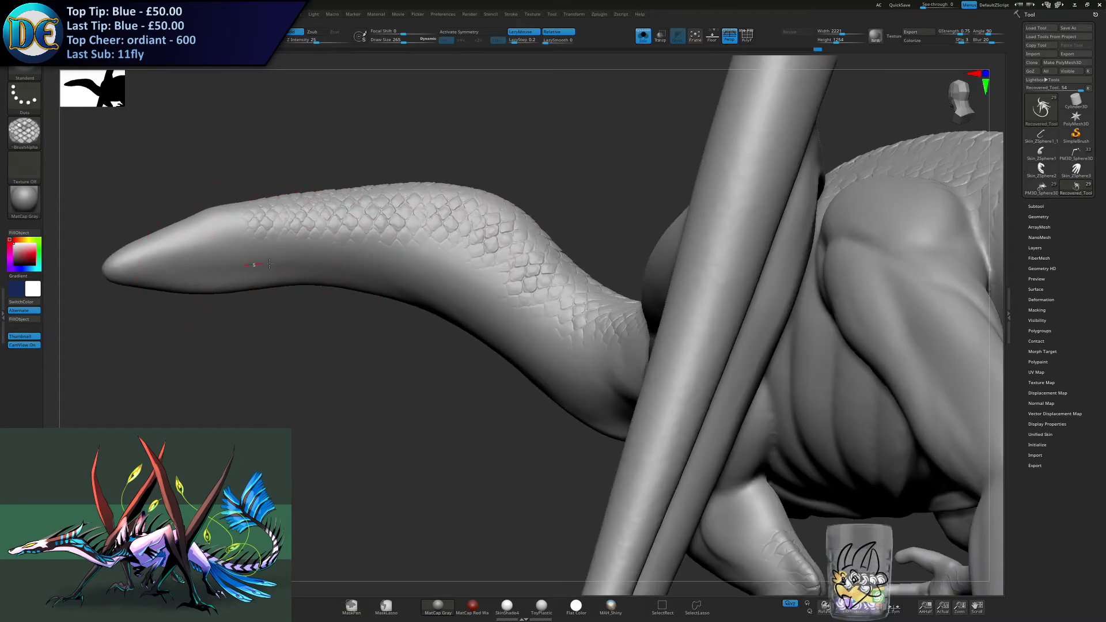
key(ctrl)
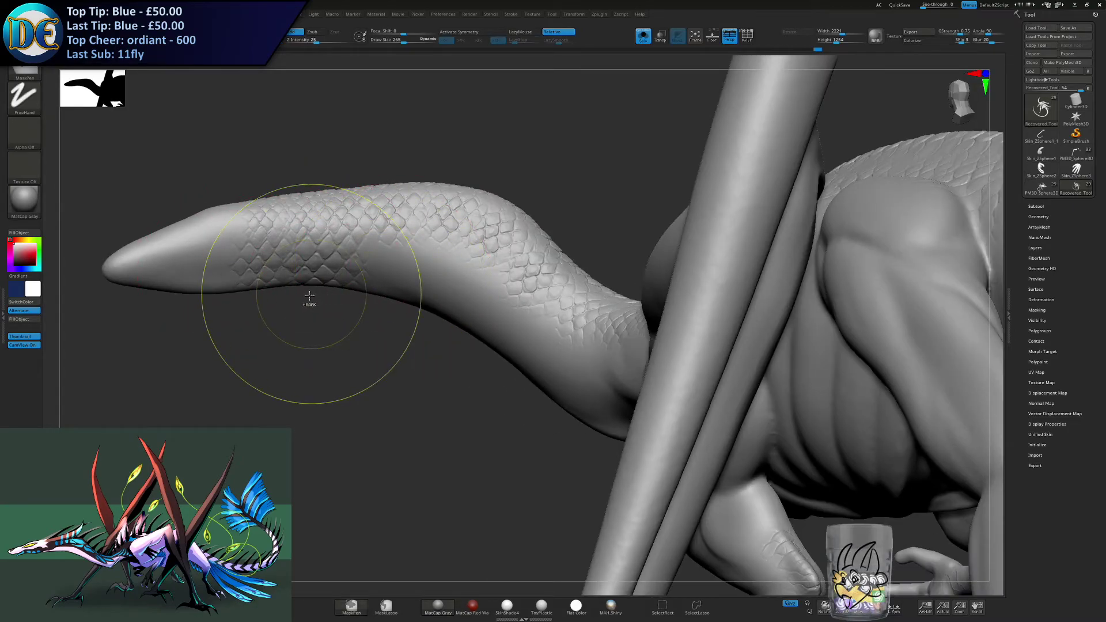
mouse_move(301, 299)
right_down()
mouse_move(285, 292)
mouse_move(311, 283)
mouse_move(300, 279)
right_up()
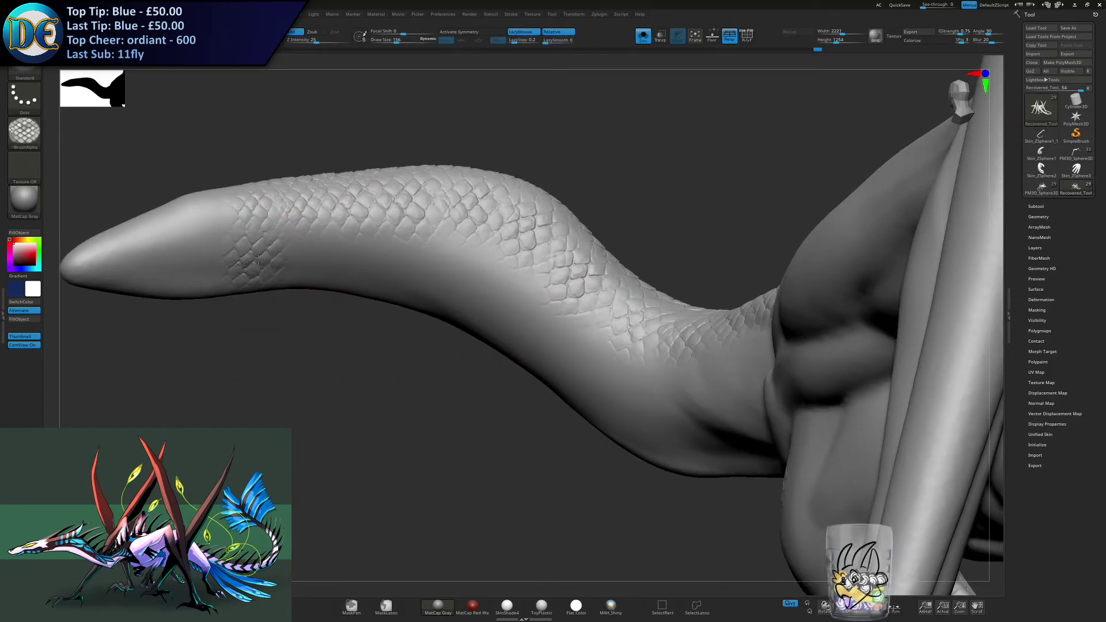
key(s)
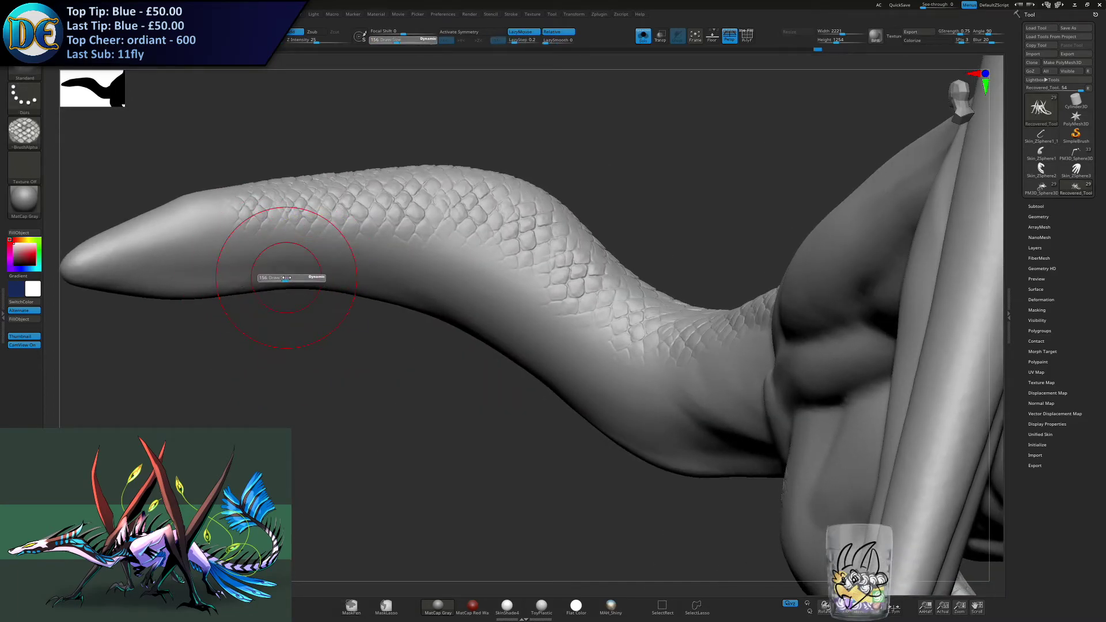
drag(284, 277, 286, 276)
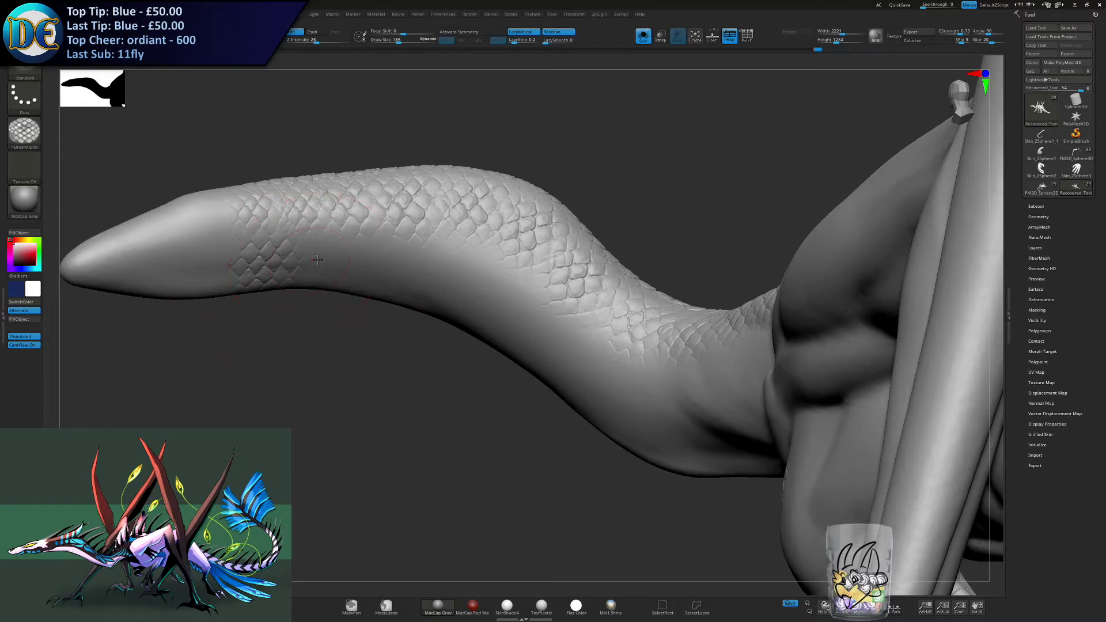
key(ctrl)
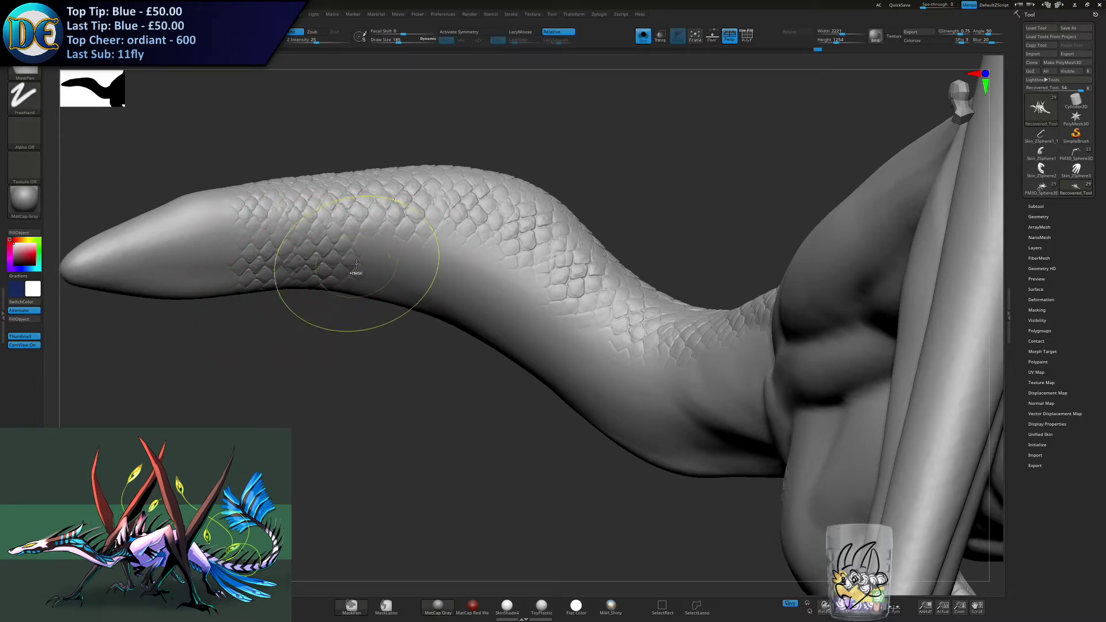
key(ctrl+z)
key(s)
drag(347, 300, 342, 300)
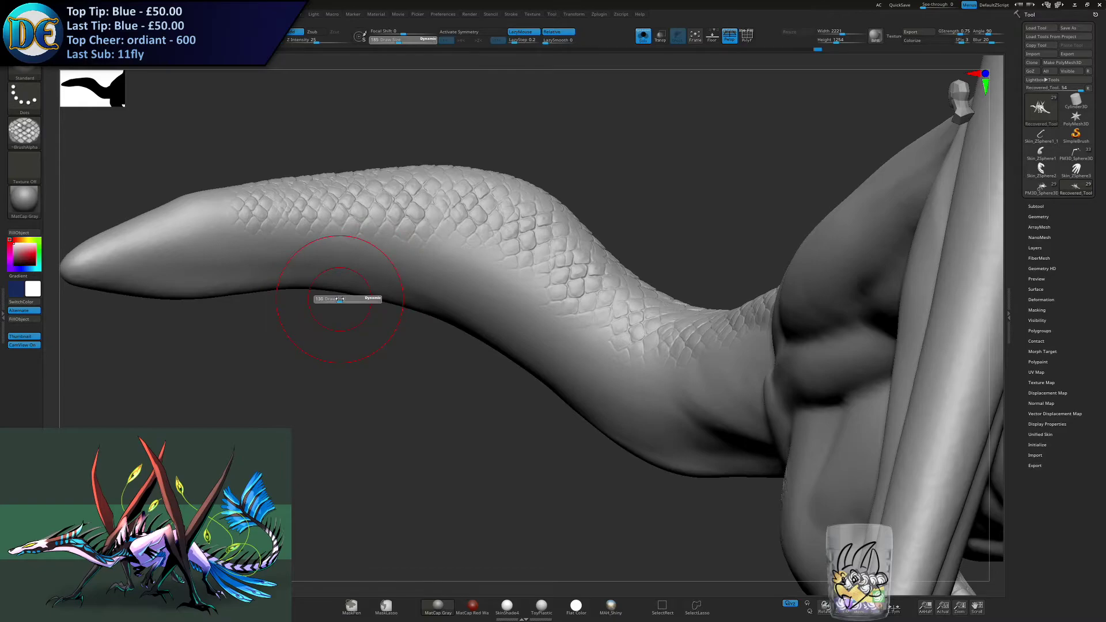
- Turn off Solo mode so the head, horns and spines are shown around the neck
alt+right_drag(396, 263, 585, 269)
click(643, 37)
mouse_move(340, 321)
right_down()
mouse_move(369, 219)
mouse_move(299, 268)
mouse_move(309, 273)
right_up()
click(309, 273)
drag(340, 286, 460, 328)
- Stroke scales over the throat side of the neck directly behind the jaw
right_drag(460, 328, 391, 262)
drag(373, 257, 455, 264)
right_drag(454, 264, 434, 269)
mouse_move(438, 269)
mouse_down()
mouse_move(461, 258)
mouse_move(517, 273)
mouse_up()
drag(487, 316, 500, 324)
mouse_move(500, 324)
right_down()
mouse_move(429, 357)
mouse_move(344, 299)
right_up()
mouse_move(345, 299)
mouse_down()
mouse_move(438, 380)
mouse_move(466, 386)
mouse_up()
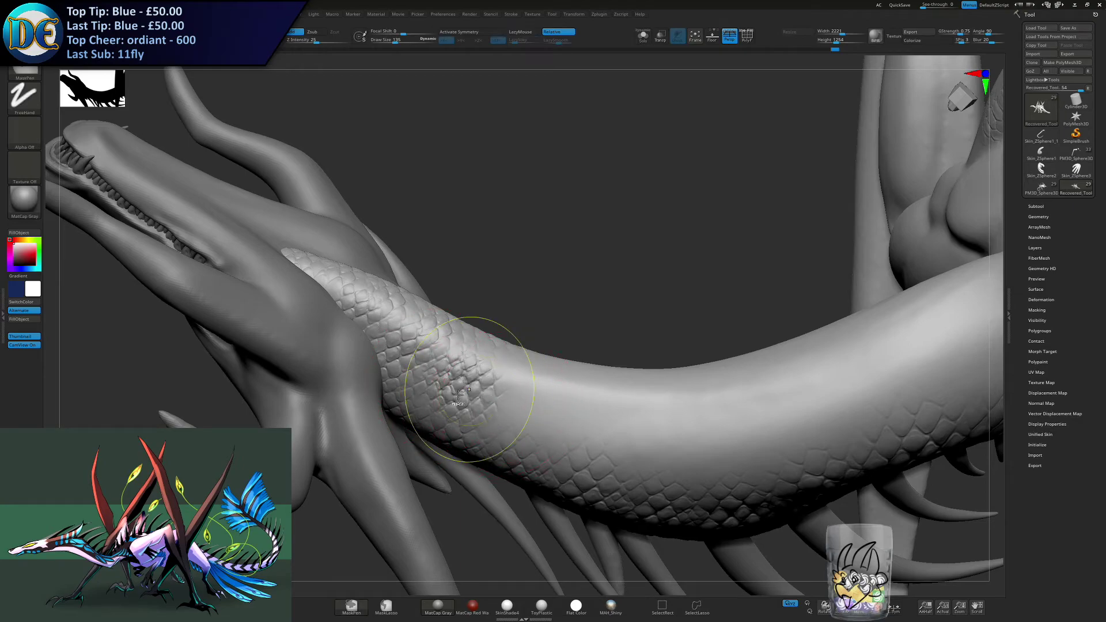
- Redo the patch behind the jaw and carry its scale rows a little farther down the neck's underside
right_drag(468, 389, 490, 320)
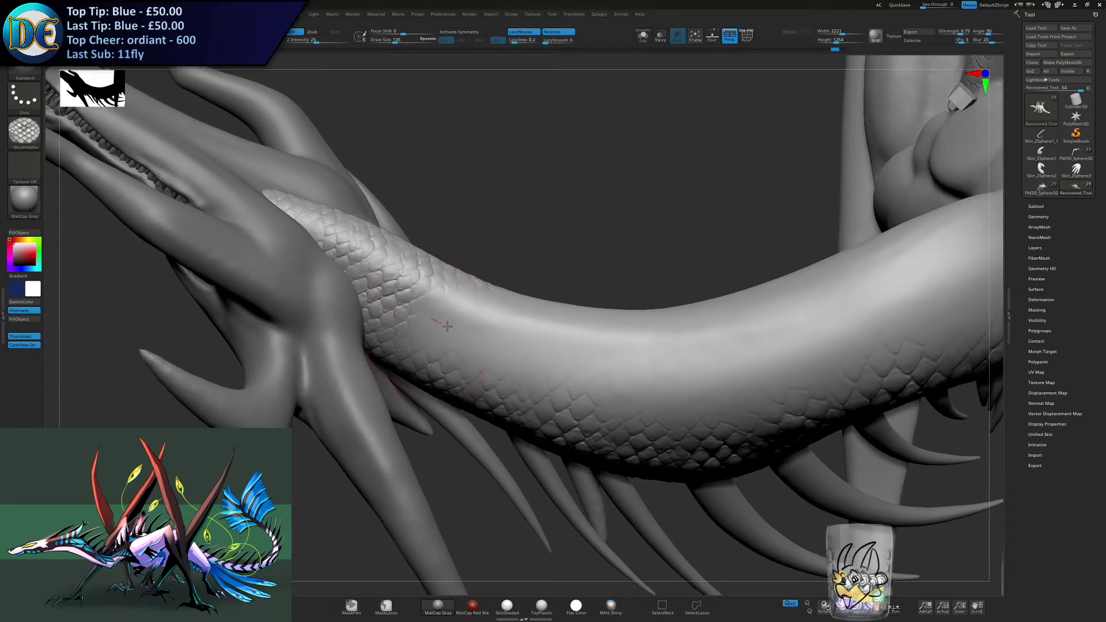
mouse_move(496, 350)
right_down()
mouse_move(513, 297)
mouse_move(556, 251)
right_up()
drag(555, 252, 589, 259)
mouse_move(589, 259)
right_down()
mouse_move(596, 254)
mouse_move(559, 317)
mouse_move(470, 236)
mouse_move(522, 268)
mouse_move(479, 284)
right_up()
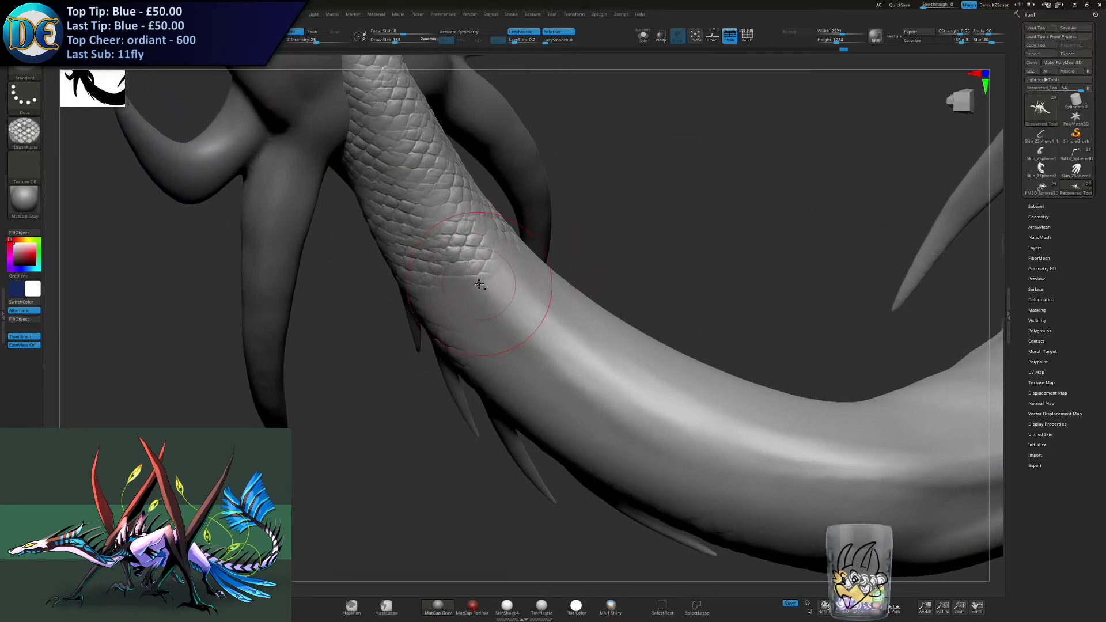
mouse_move(374, 299)
right_down()
mouse_move(494, 276)
mouse_move(487, 259)
right_up()
key(ctrl)
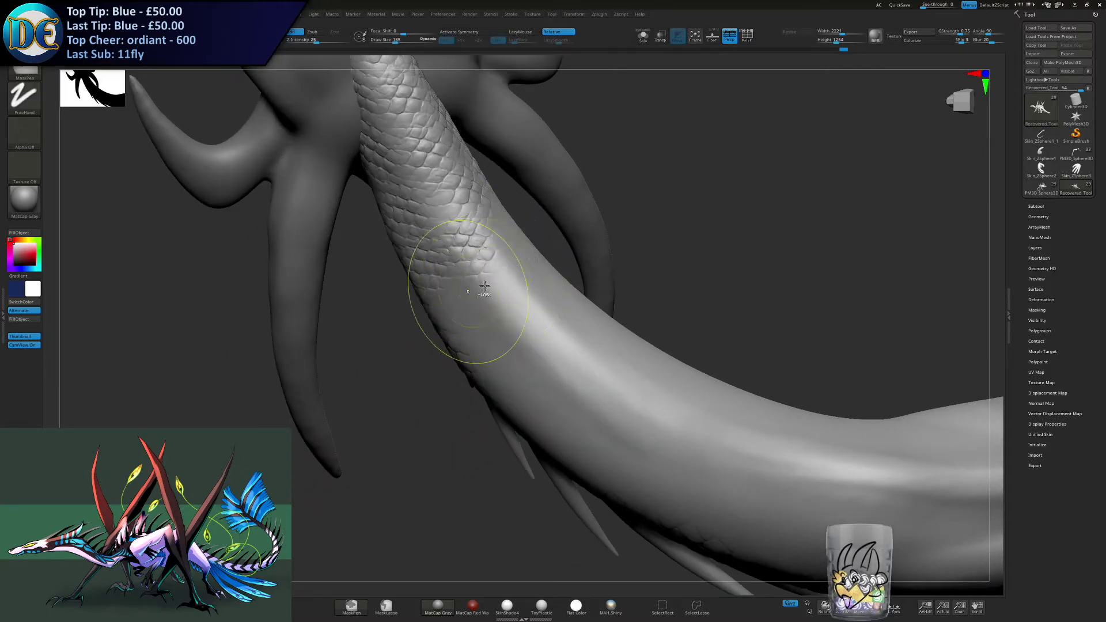
right_drag(480, 257, 506, 217)
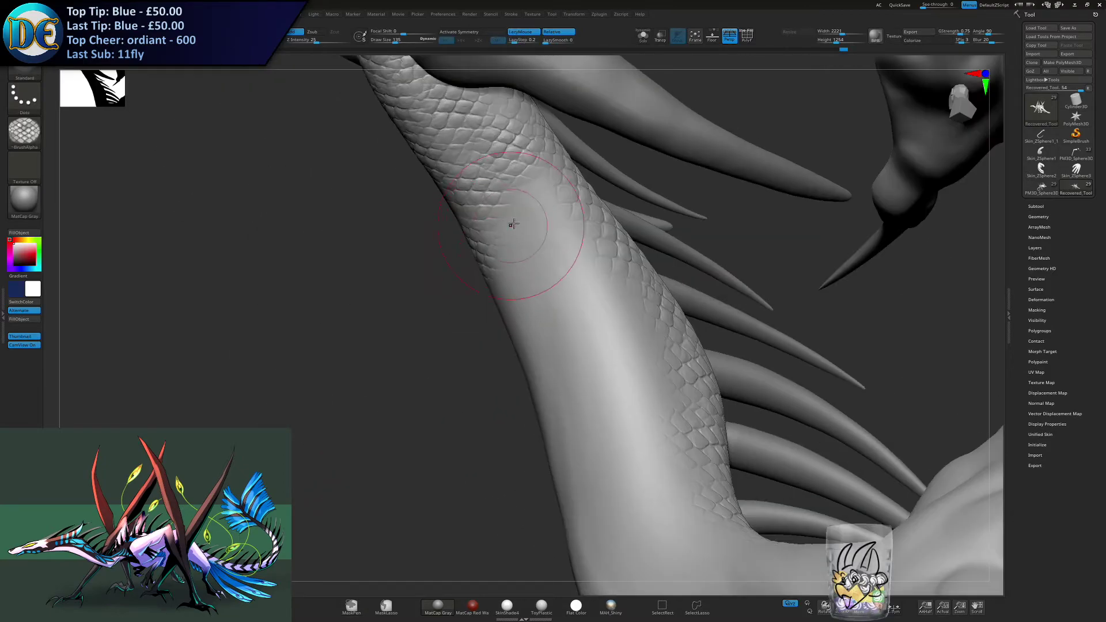
- Undo the last scale stroke and restroke it with a larger brush, joining the rows beside the neck spines
key(ctrl+z)
key(bracketright)
drag(529, 209, 537, 237)
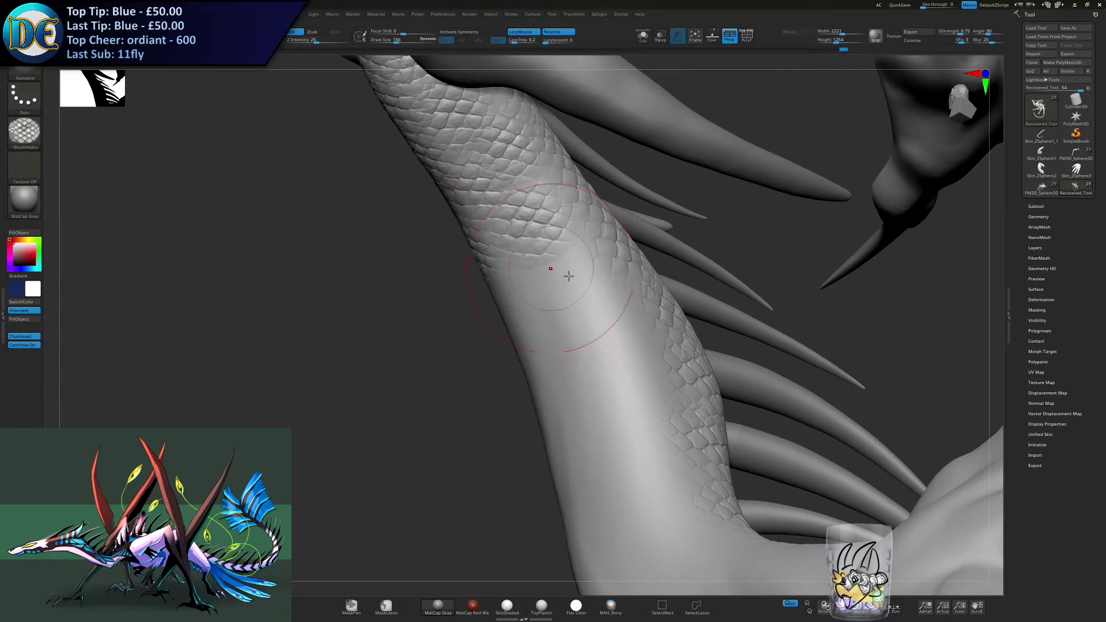
key(s)
drag(559, 278, 571, 299)
right_drag(586, 279, 611, 245)
- Reduce the brush size slightly and extend the scales down the middle of the neck's underside
right_drag(472, 307, 465, 304)
drag(452, 289, 458, 313)
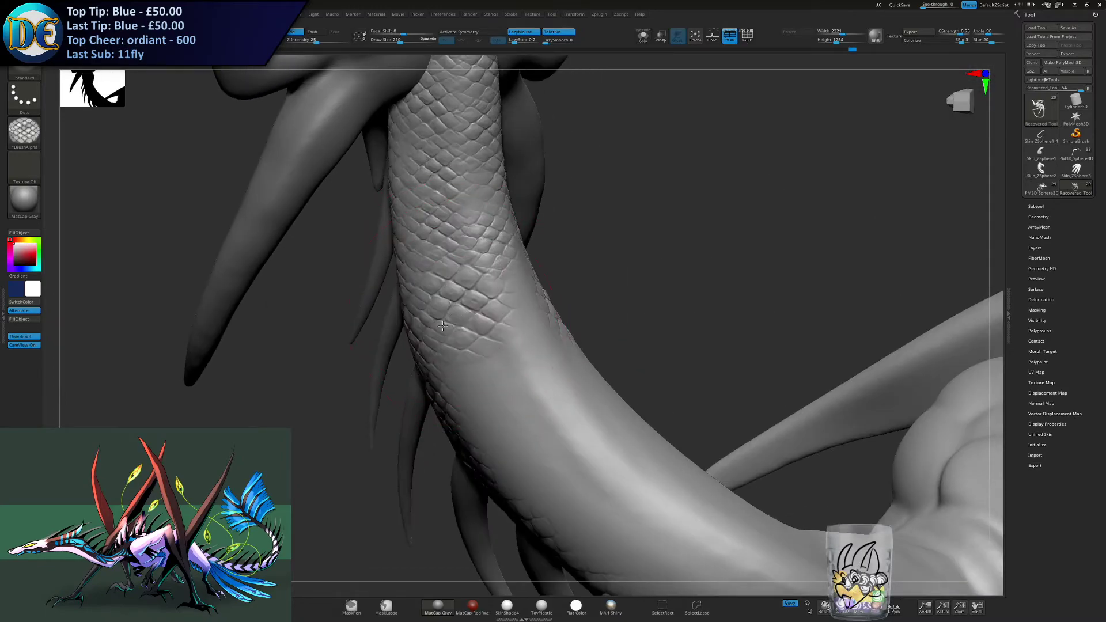
right_drag(444, 327, 412, 322)
key(bracketleft)
drag(512, 307, 516, 312)
right_drag(509, 330, 461, 399)
- Fill the upper neck's smooth strip between the underside scales and the rows beside the spines
drag(453, 382, 463, 400)
drag(516, 364, 522, 385)
right_drag(520, 394, 487, 389)
drag(568, 366, 572, 383)
right_drag(572, 382, 644, 369)
drag(643, 370, 641, 383)
mouse_move(631, 407)
right_down()
mouse_move(513, 345)
mouse_move(444, 330)
right_up()
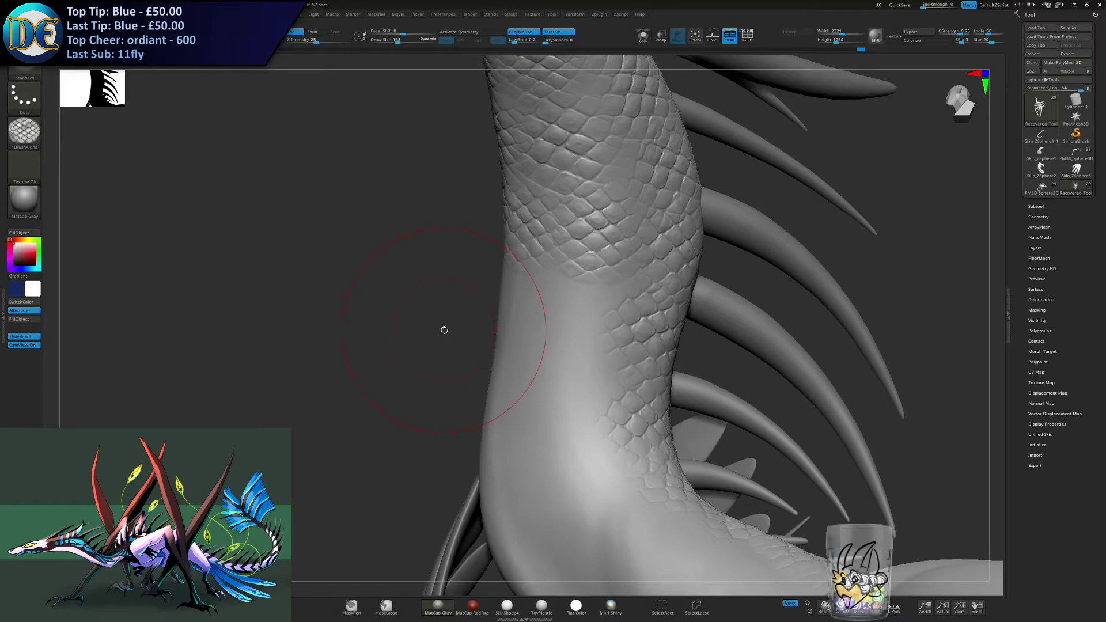
- Add a scale patch on the underside above the neck's bend and enlarge the brush to draw size 223
mouse_move(447, 282)
mouse_down()
mouse_move(470, 299)
mouse_move(431, 285)
mouse_move(428, 263)
mouse_move(464, 260)
mouse_up()
key(s)
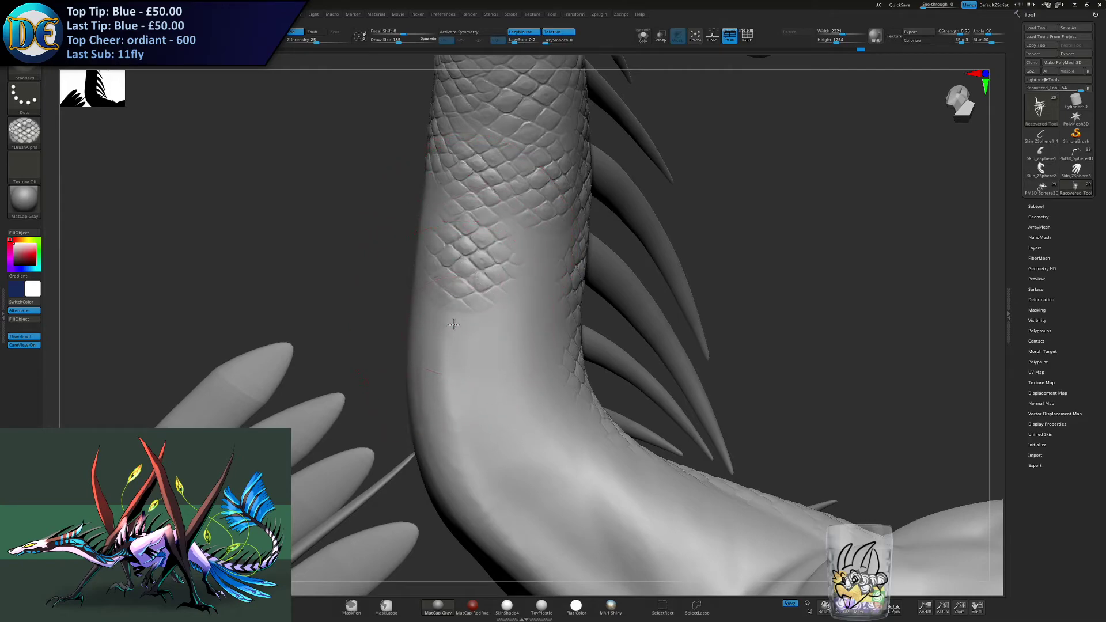
drag(455, 341, 448, 365)
alt+right_drag(448, 382, 432, 337)
key(s)
drag(426, 338, 431, 338)
key(ctrl+z)
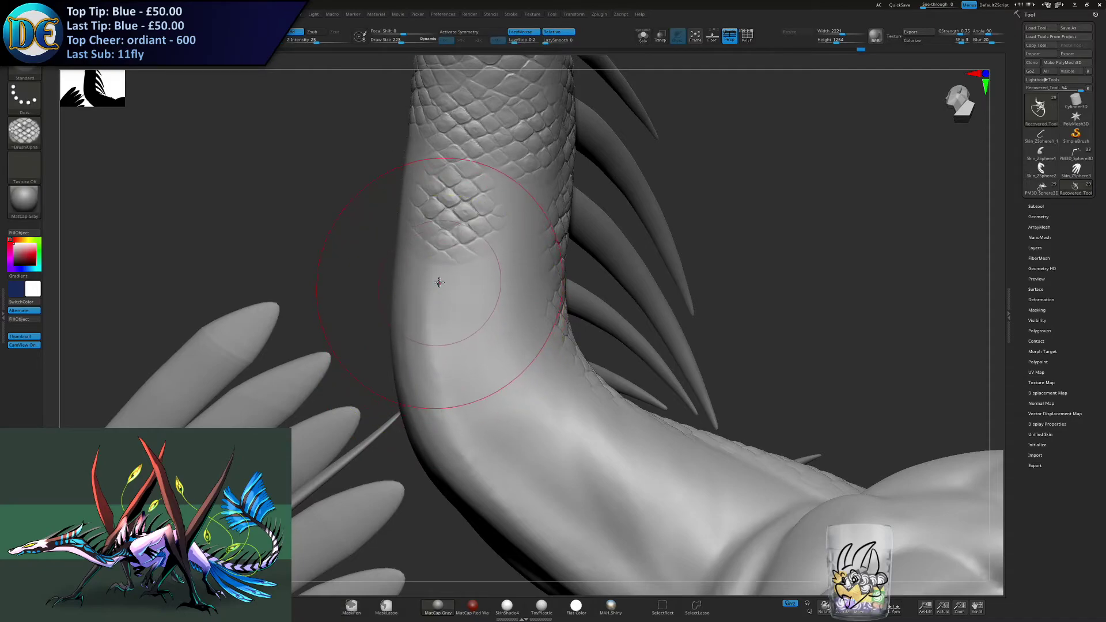
- Stroke a narrow strip of larger scales along the underside into the neck's bend
drag(435, 307, 433, 333)
right_drag(430, 378, 473, 380)
alt+right_drag(474, 379, 405, 305)
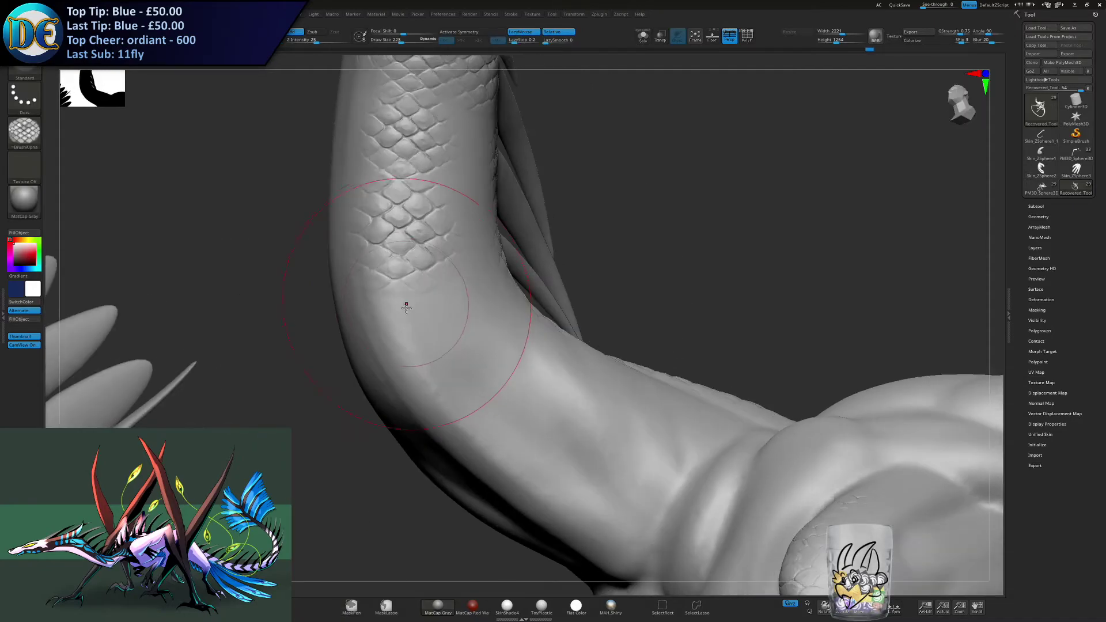
drag(402, 313, 409, 340)
drag(445, 409, 459, 426)
- Redo the misaligned scales in the neck's bend and continue the underside strip down to the chest
mouse_move(396, 342)
alt+right_down()
mouse_move(469, 340)
mouse_move(570, 371)
alt+right_up()
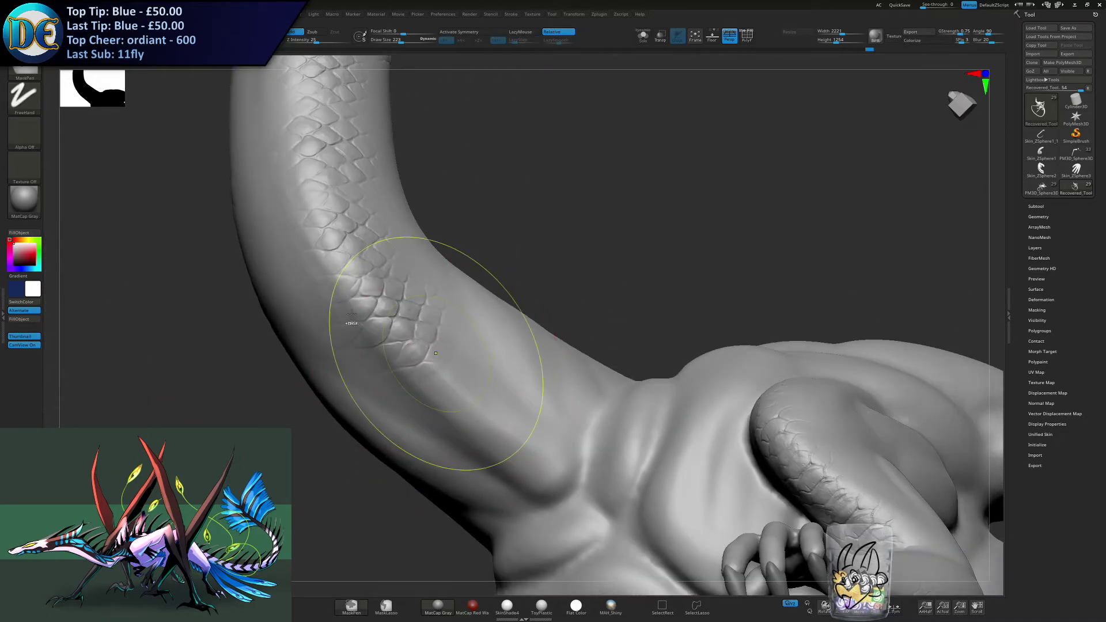
drag(363, 305, 385, 337)
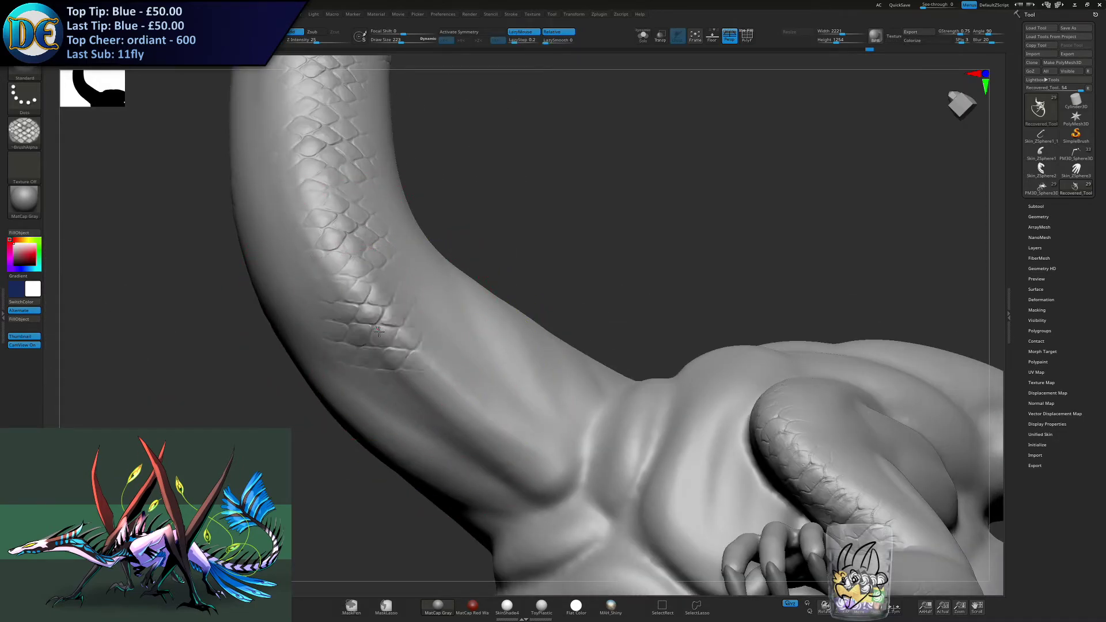
drag(428, 377, 448, 403)
drag(508, 439, 527, 458)
right_drag(520, 456, 471, 433)
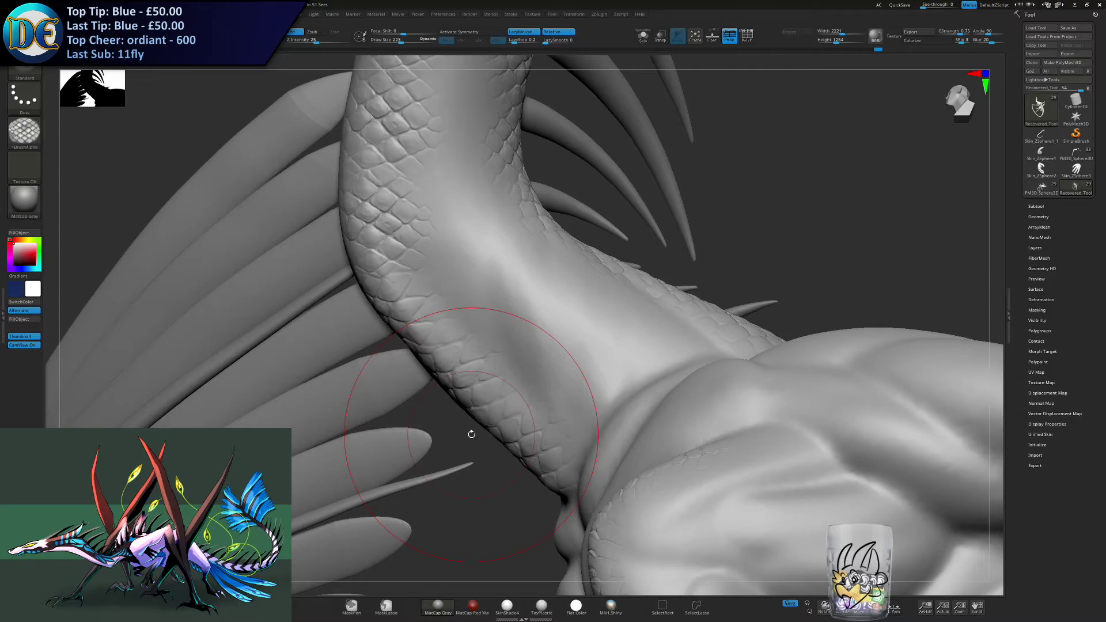
- Fill the smooth gap on the neck's side between the underside strip and the spine rows
alt+right_drag(446, 172, 462, 253)
drag(464, 250, 459, 271)
drag(451, 341, 448, 360)
mouse_move(424, 290)
alt+right_down()
mouse_move(424, 272)
mouse_move(469, 301)
mouse_move(353, 208)
alt+right_up()
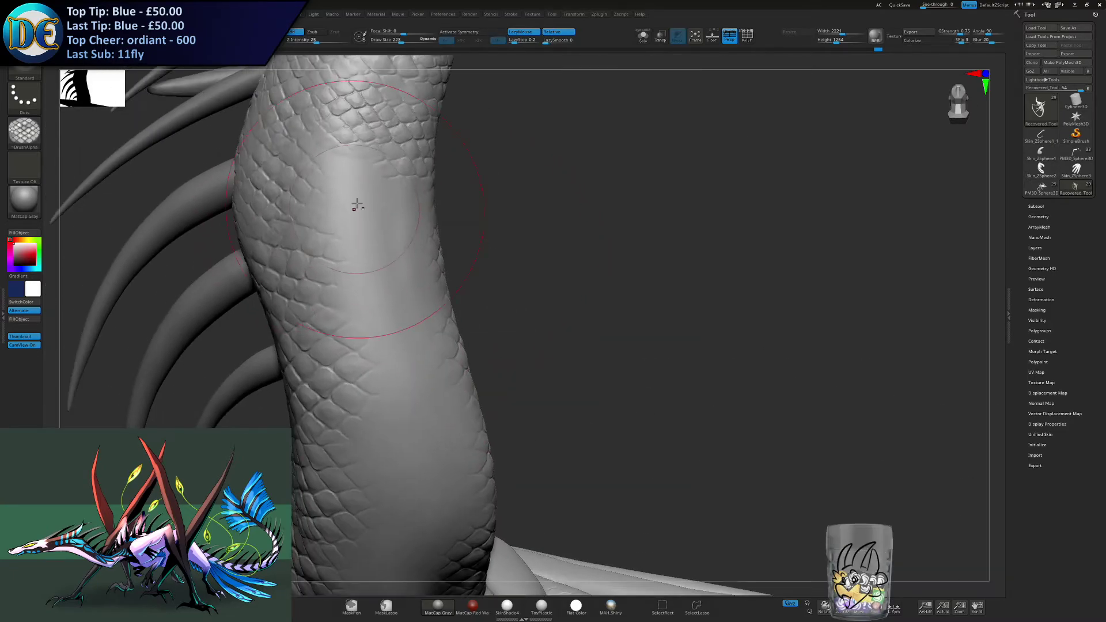
- Fill the remaining smooth gap on the opposite side of the neck, working down through the bend toward the chest
drag(365, 194, 364, 221)
drag(387, 296, 384, 314)
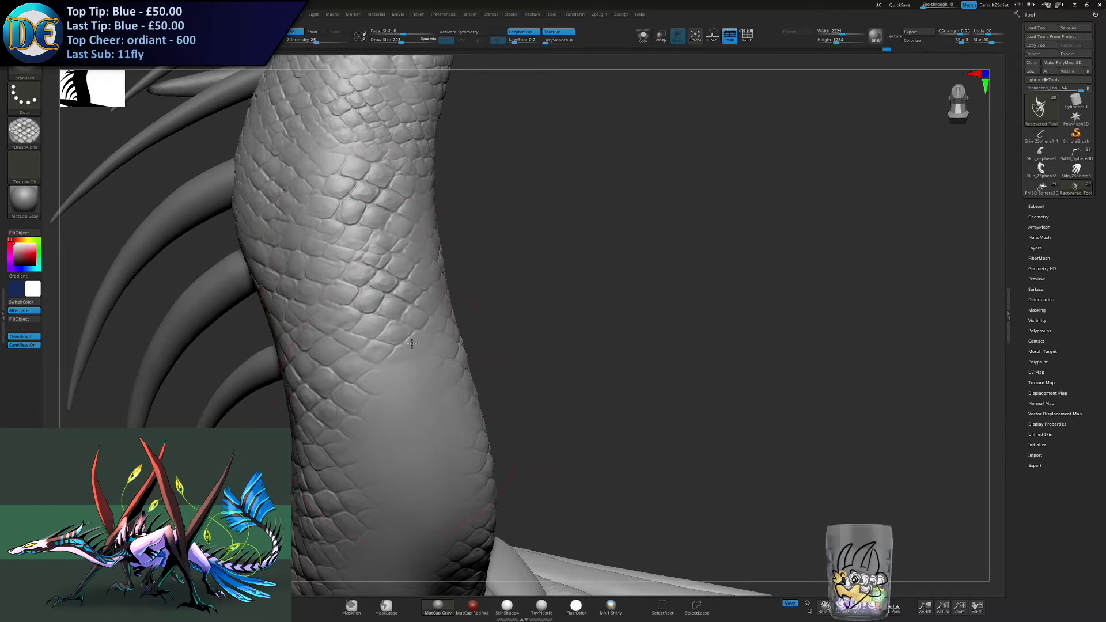
alt+right_drag(406, 400, 408, 306)
drag(408, 306, 403, 323)
mouse_move(403, 323)
right_down()
mouse_move(413, 384)
mouse_move(383, 388)
mouse_move(397, 294)
right_up()
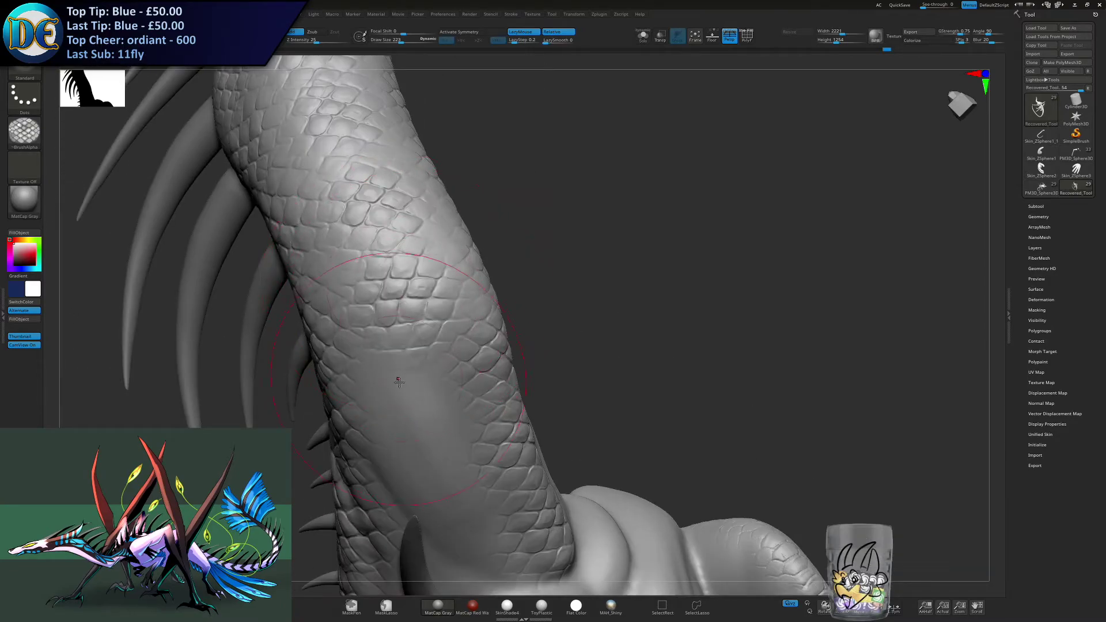
drag(398, 379, 398, 407)
- Reduce the brush to draw size 173 and cover the lower neck's side down to the shoulder with scales
mouse_move(399, 412)
right_down()
mouse_move(469, 338)
mouse_move(465, 309)
mouse_move(544, 328)
mouse_move(575, 356)
right_up()
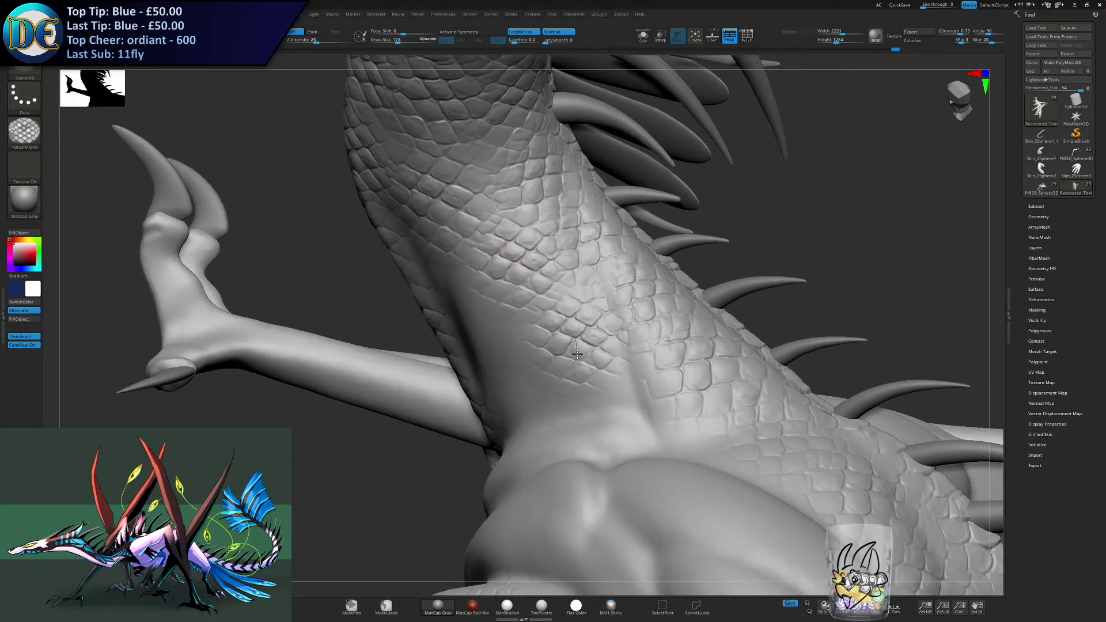
mouse_move(623, 398)
right_down()
mouse_move(726, 315)
mouse_move(605, 167)
mouse_move(661, 170)
mouse_move(633, 161)
mouse_move(645, 157)
mouse_move(612, 270)
mouse_move(741, 306)
mouse_move(500, 251)
mouse_move(602, 259)
mouse_move(507, 172)
mouse_move(422, 185)
mouse_move(427, 236)
right_up()
drag(426, 237, 422, 251)
right_drag(412, 286, 397, 325)
drag(403, 294, 398, 311)
right_drag(399, 311, 552, 365)
alt+right_drag(462, 397, 552, 364)
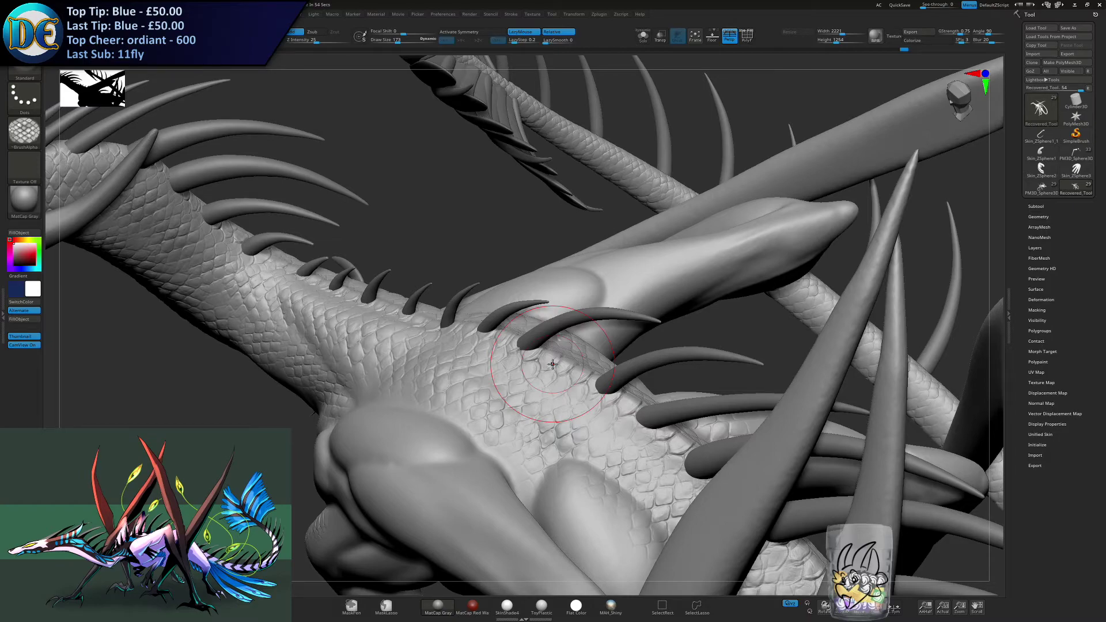
- Extend the scale rows down the neck base on the side facing the front limb
mouse_move(403, 323)
right_down()
mouse_move(447, 242)
mouse_move(489, 209)
mouse_move(473, 303)
mouse_move(415, 254)
right_up()
drag(295, 243, 295, 265)
mouse_move(342, 315)
right_down()
mouse_move(329, 305)
mouse_move(340, 298)
right_up()
drag(348, 271, 355, 301)
drag(334, 352, 340, 378)
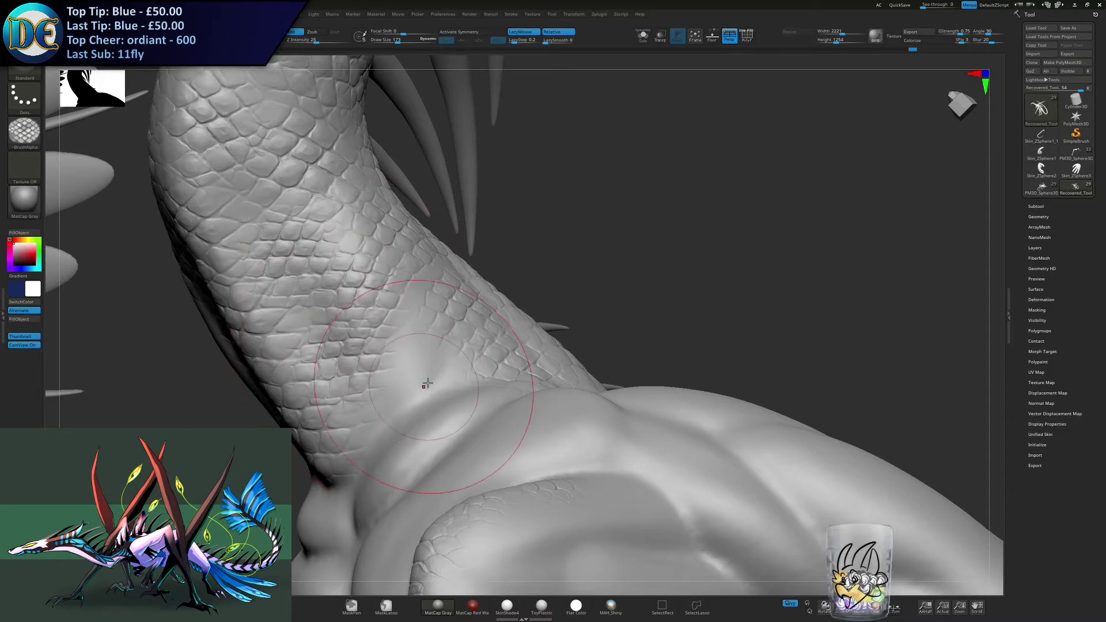
- Close the gap between the neck base's scales and the shoulder muscle, undoing the stray last stroke
mouse_move(412, 320)
mouse_down()
mouse_move(419, 360)
mouse_move(385, 410)
mouse_up()
right_drag(430, 358, 368, 244)
drag(380, 249, 385, 264)
right_drag(386, 271, 344, 318)
drag(345, 326, 376, 323)
key(ctrl+z)
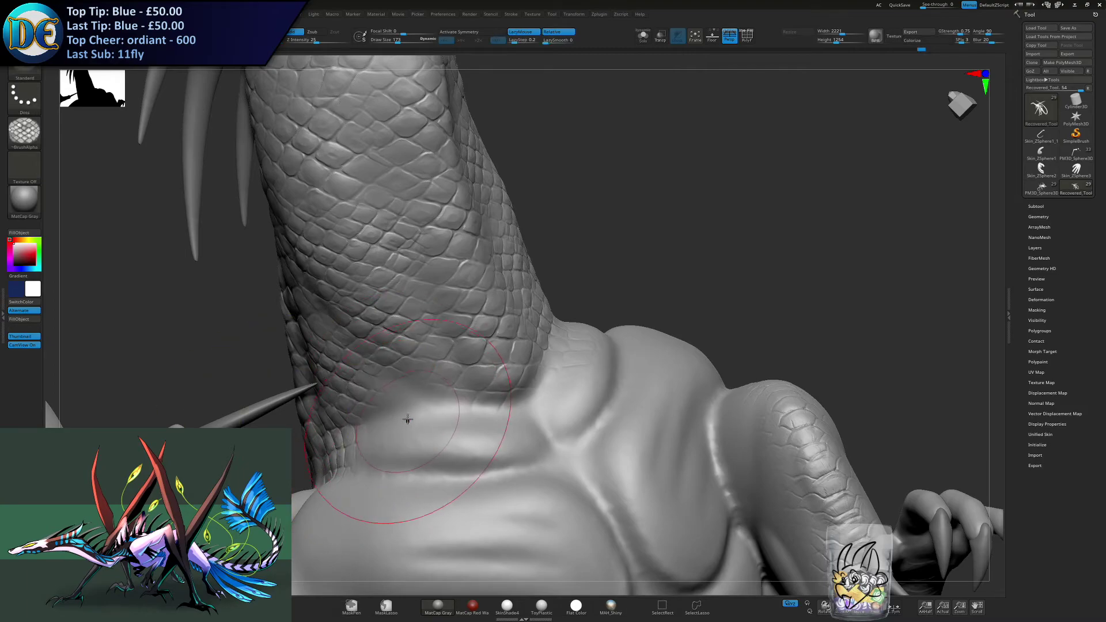
- Carry the scales over the collar fold where the neck's underside meets the chest
drag(397, 403, 408, 416)
mouse_move(626, 370)
right_down()
mouse_move(591, 400)
mouse_move(632, 347)
mouse_move(624, 328)
right_up()
drag(504, 351, 513, 358)
drag(588, 347, 612, 330)
ctrl+right_drag(641, 247, 670, 227)
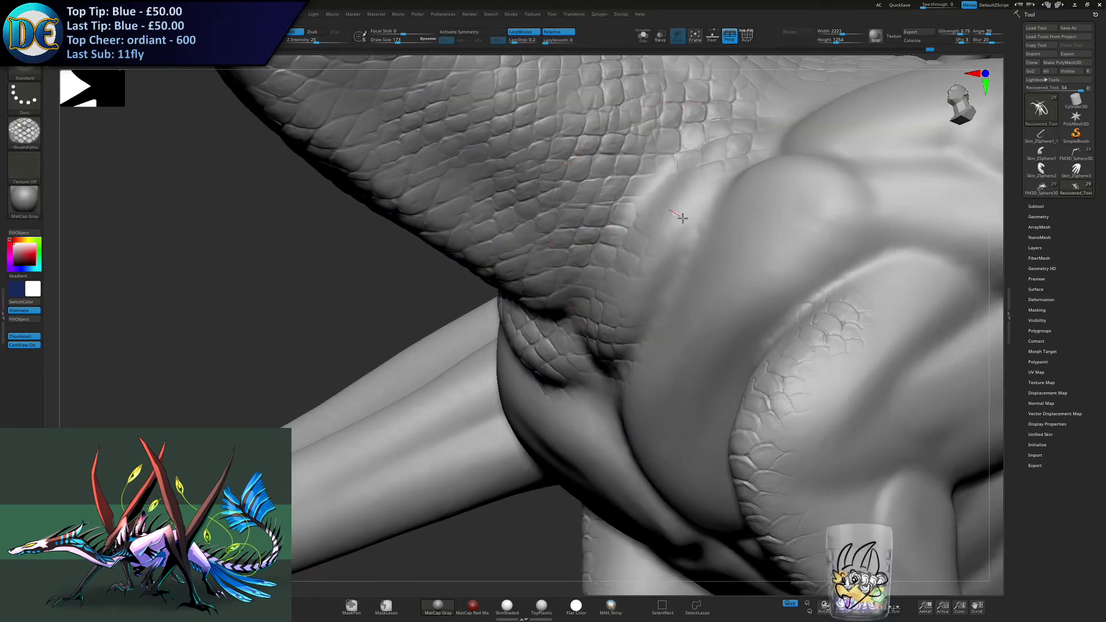
- Cover the fold between the neck base and the shoulder muscle with scales, and check the whole neck
mouse_move(663, 201)
mouse_down()
mouse_move(680, 193)
mouse_move(643, 217)
mouse_up()
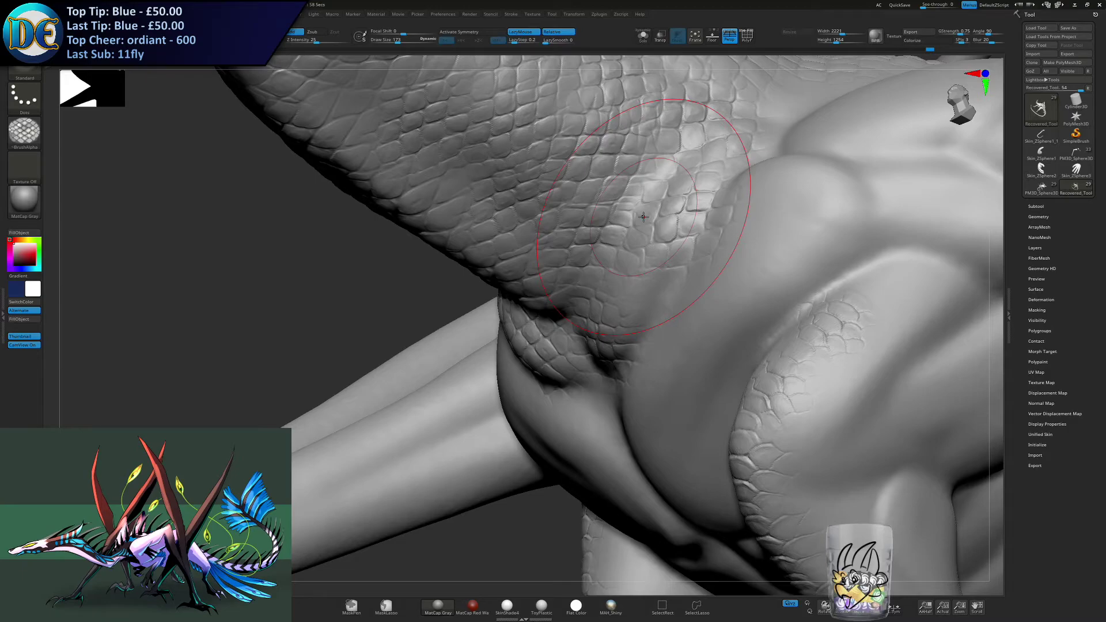
right_drag(643, 217, 688, 265)
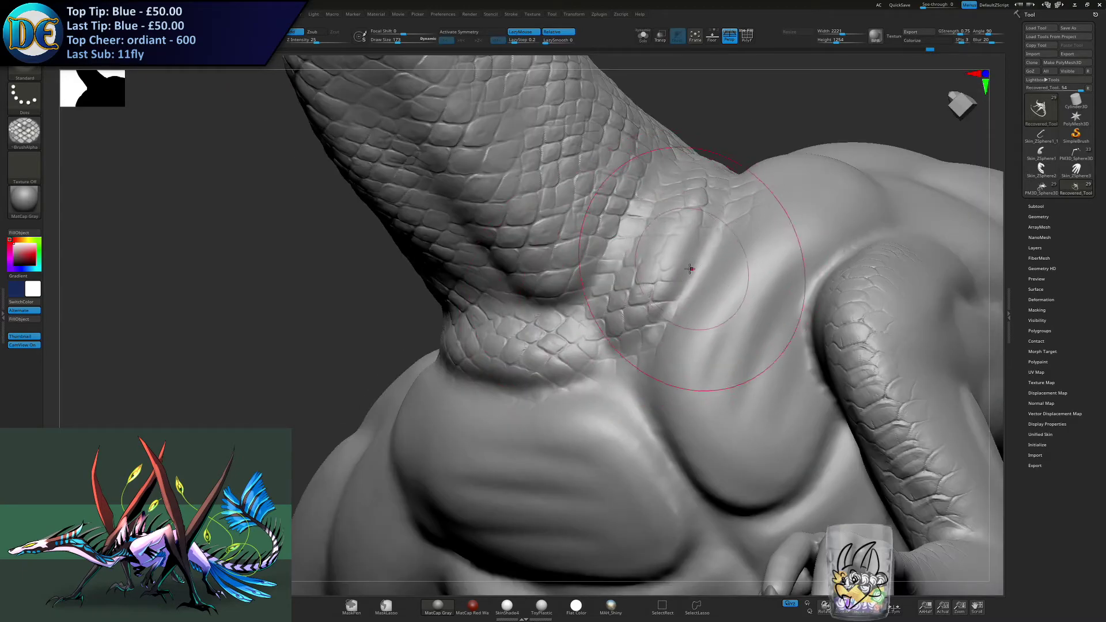
mouse_move(675, 420)
right_down()
mouse_move(624, 265)
mouse_move(471, 406)
mouse_move(391, 399)
right_up()
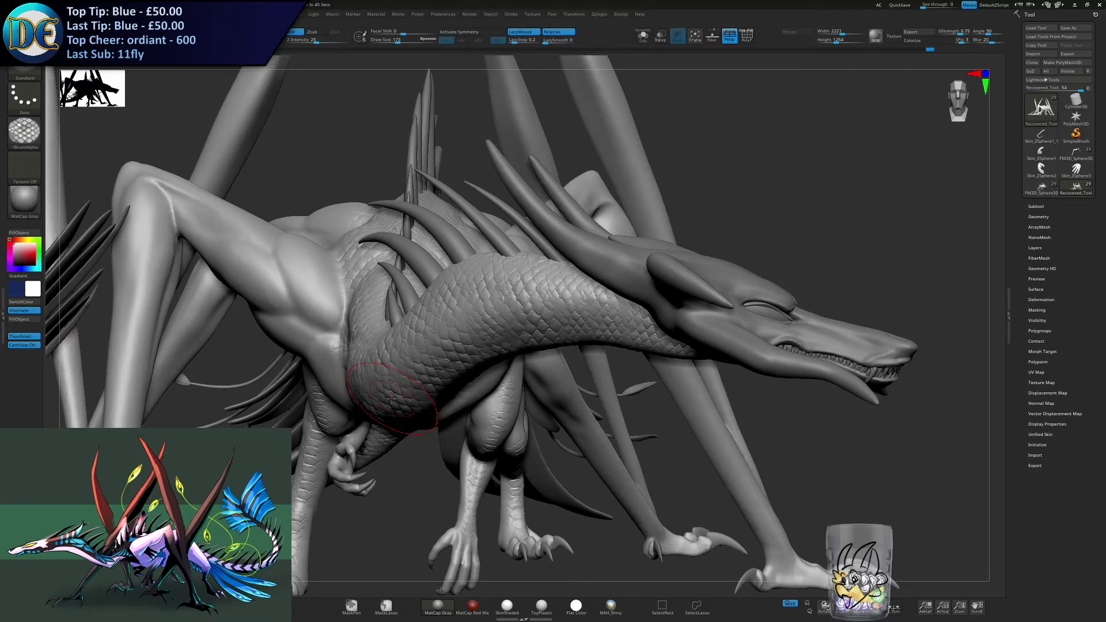
alt+right_drag(536, 389, 493, 291)
right_drag(581, 345, 549, 359)
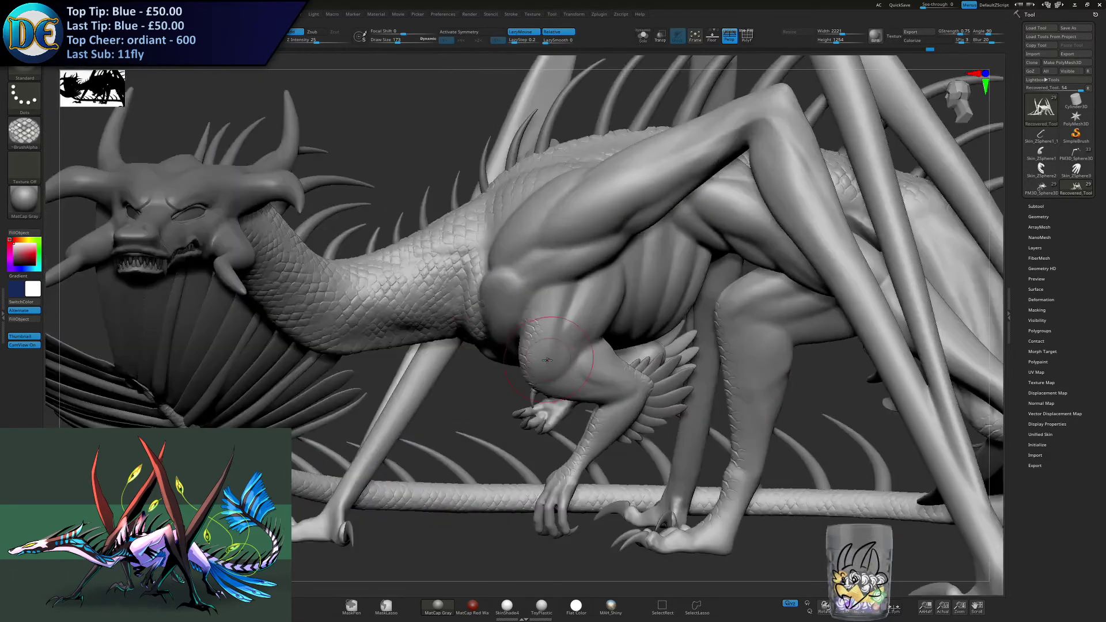
- Extend the scales from the neck base over the near wing arm's shoulder muscle, undoing the stray stroke
drag(457, 304, 459, 304)
mouse_move(443, 259)
right_down()
mouse_move(441, 249)
mouse_move(404, 285)
mouse_move(493, 300)
right_up()
drag(484, 289, 503, 260)
right_drag(504, 268, 533, 245)
drag(535, 241, 545, 225)
right_drag(552, 249, 544, 279)
ctrl+right_drag(544, 279, 554, 262)
mouse_move(552, 266)
mouse_down()
mouse_move(548, 281)
mouse_move(560, 267)
mouse_up()
right_drag(593, 250, 600, 241)
drag(601, 241, 609, 235)
right_drag(568, 252, 484, 261)
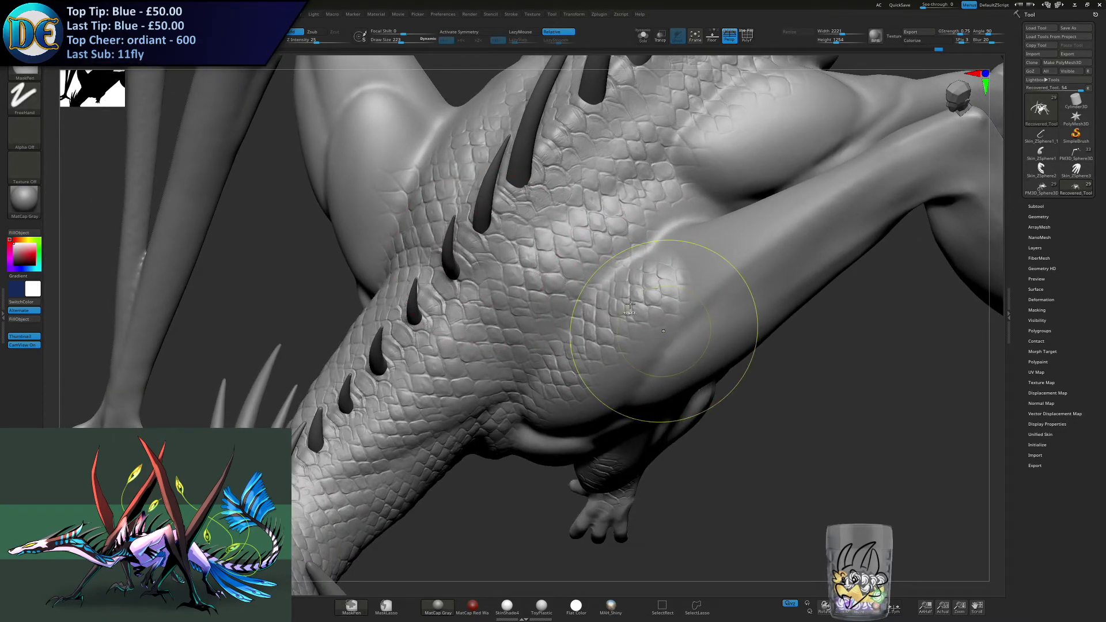
key(ctrl+z)
drag(652, 277, 648, 287)
- Stamp scales over the base of the shoulder muscle on the opposite side of the back spikes
right_drag(617, 285, 231, 244)
drag(341, 267, 331, 264)
right_drag(341, 256, 352, 205)
drag(346, 209, 340, 165)
right_drag(340, 161, 350, 231)
key(ctrl+z)
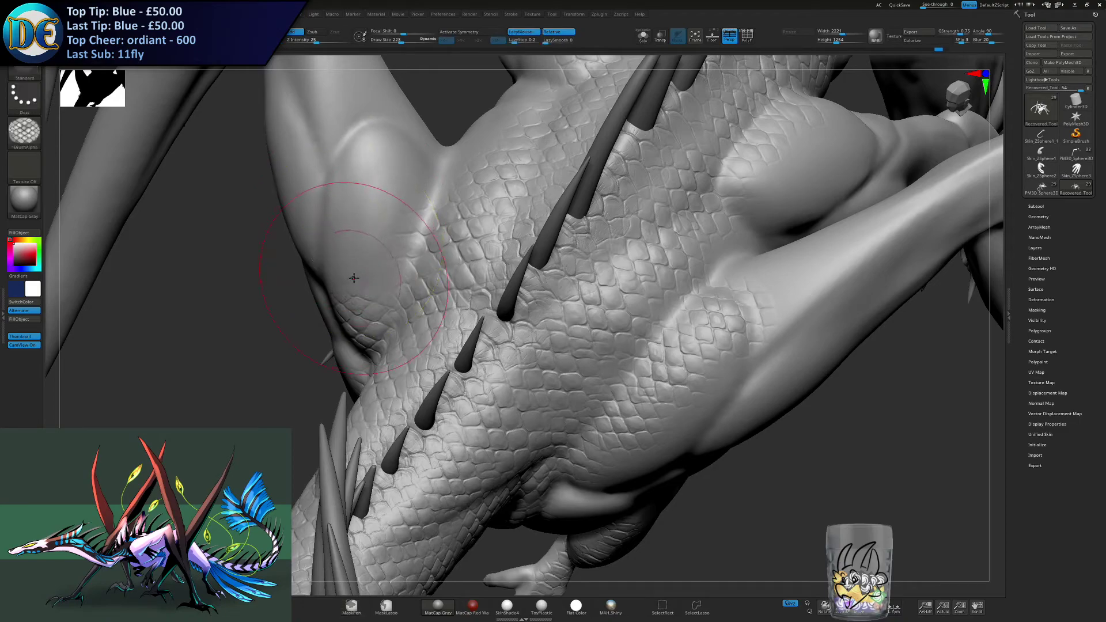
key(ctrl+shift+z)
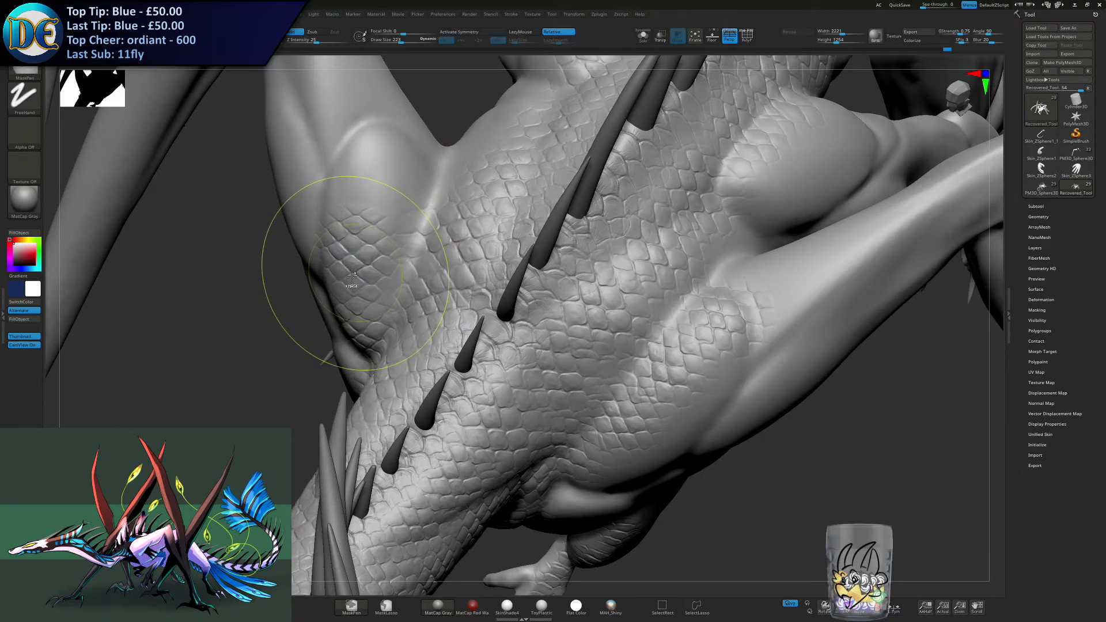
- Carry the scales farther up the opposite shoulder muscle toward the wing arm, redoing the misplaced stroke
key(l)
drag(369, 192, 374, 167)
alt+right_drag(375, 167, 379, 230)
key(ctrl+z)
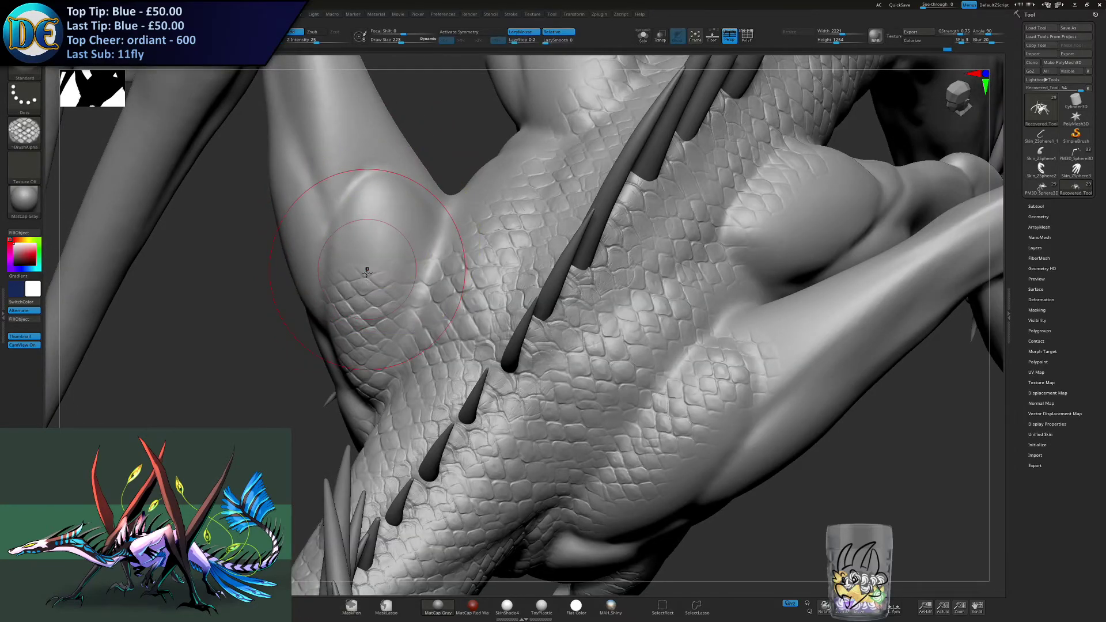
right_drag(367, 271, 365, 269)
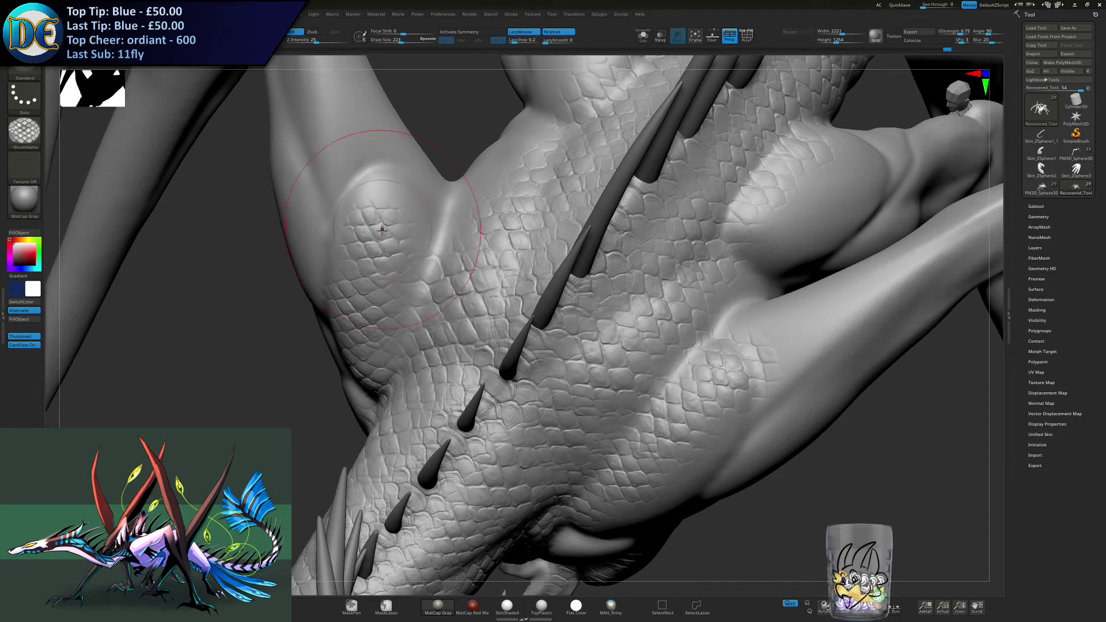
right_drag(402, 214, 397, 193)
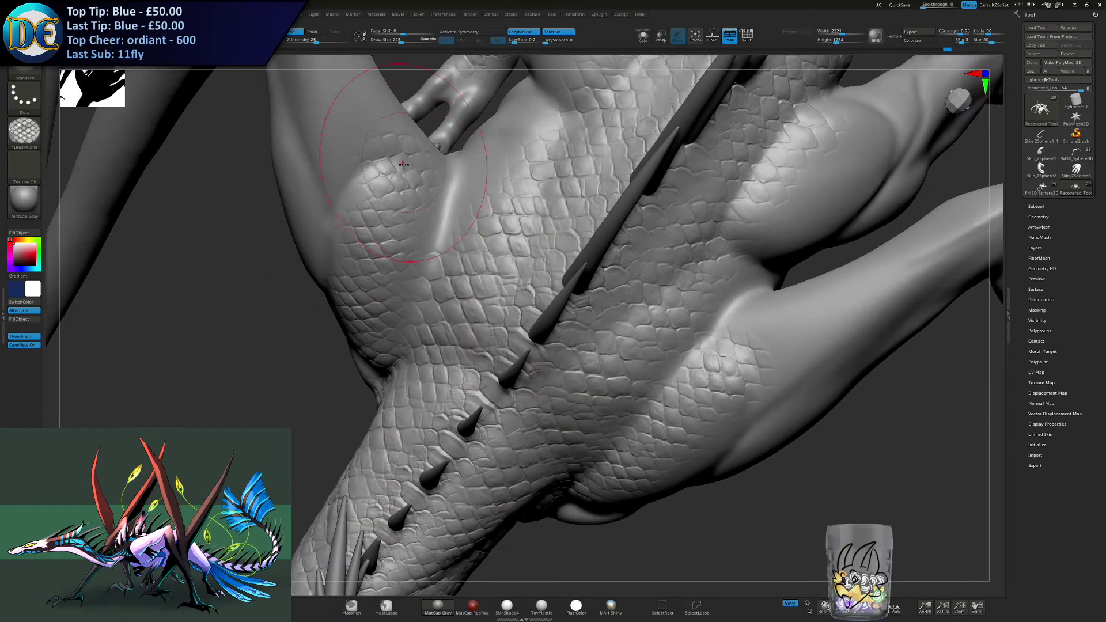
- Fill the fold between the opposite shoulder muscle and the back with scales, and extend the near shoulder's scale patch
key(ctrl)
key(l)
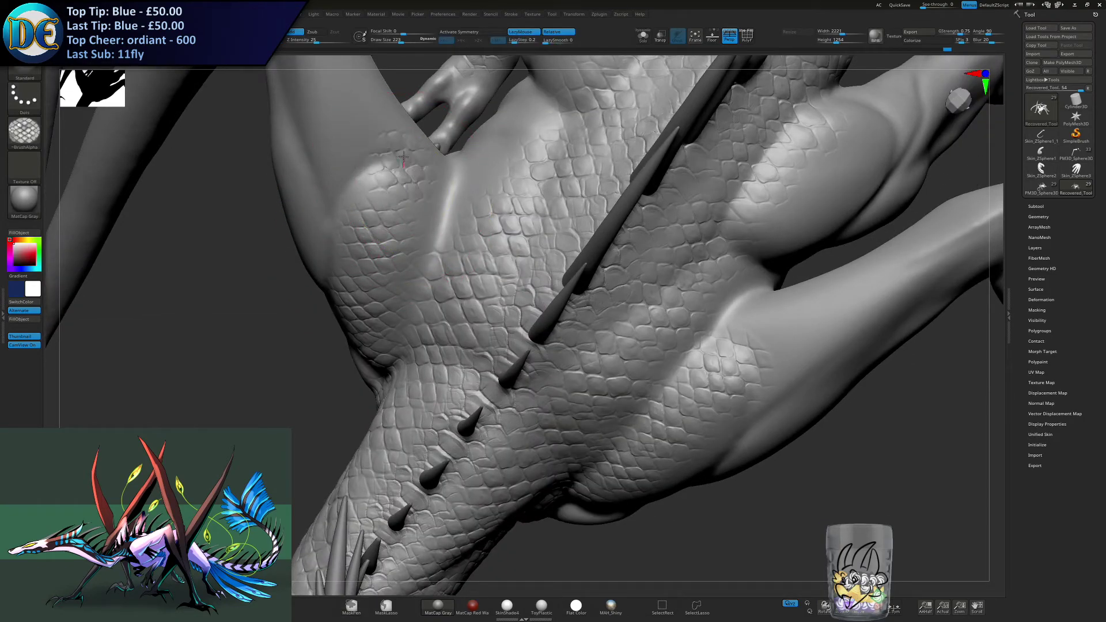
drag(426, 237, 436, 202)
right_drag(452, 194, 436, 233)
key(ctrl)
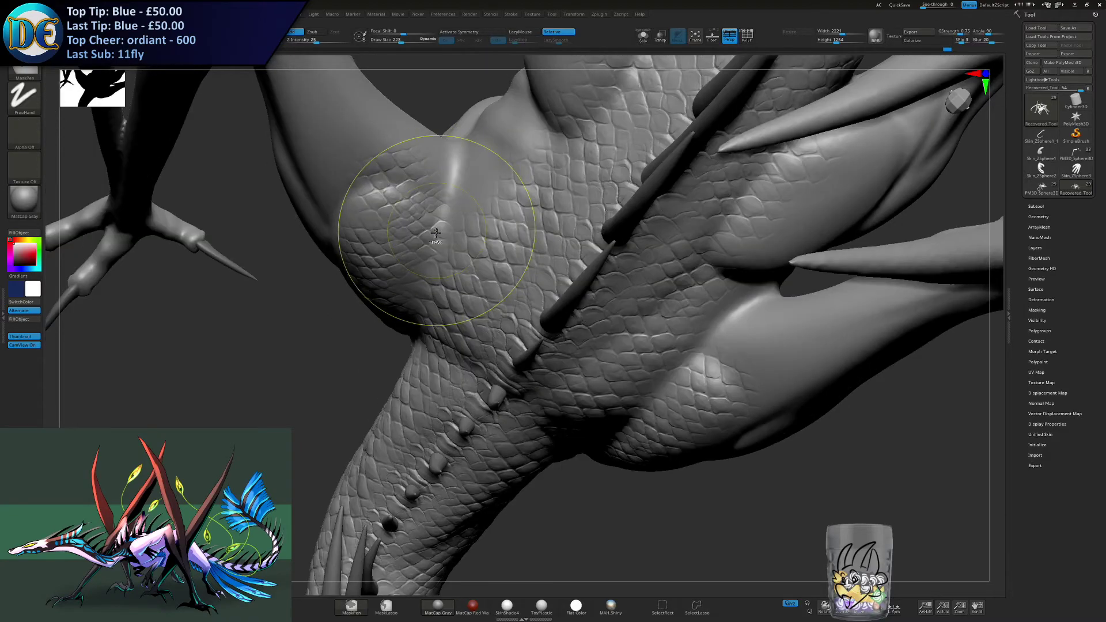
key(ctrl+z)
drag(433, 246, 451, 189)
key(ctrl+z)
right_drag(440, 222, 473, 187)
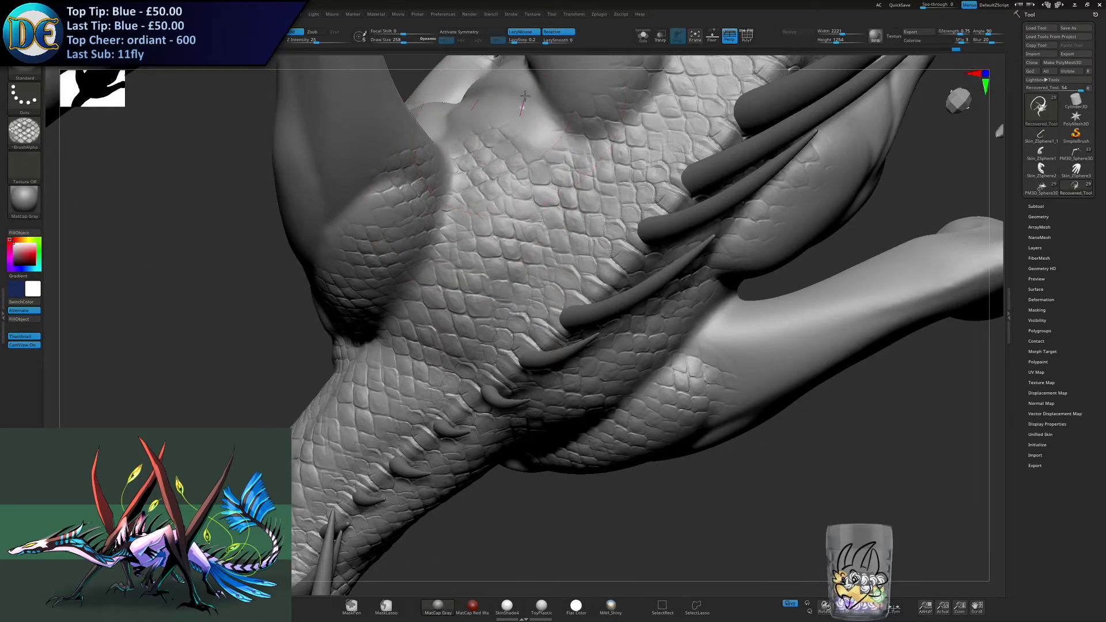
right_drag(519, 168, 640, 277)
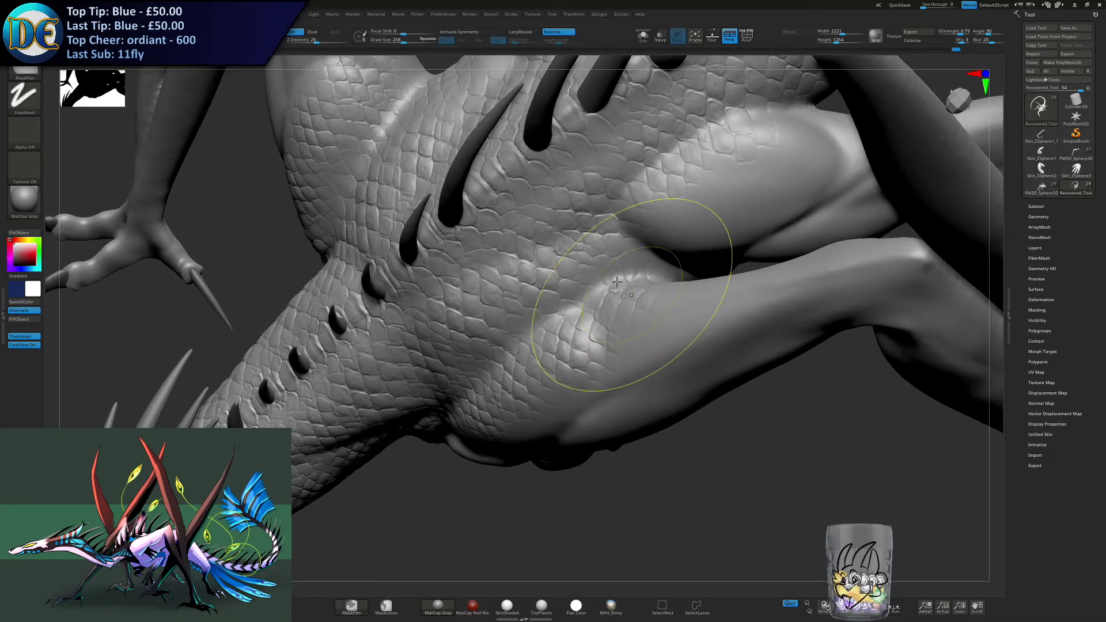
right_drag(659, 316, 372, 293)
- Try the SkinShade4 material on the model with darker grey colours
key(f)
click(24, 132)
click(18, 202)
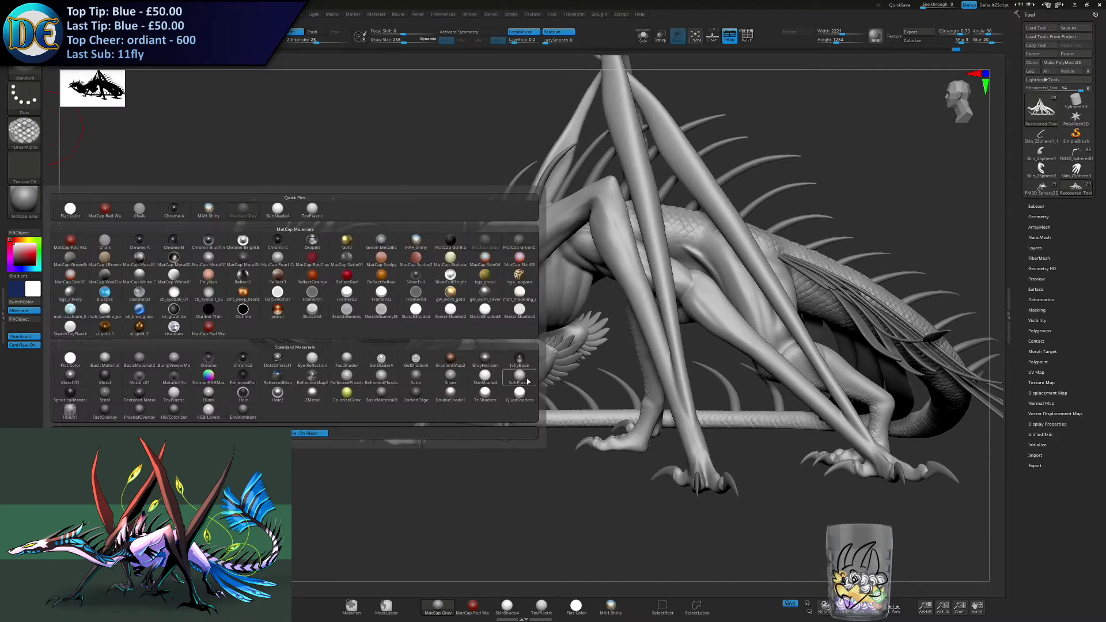
click(479, 379)
right_drag(441, 385, 262, 288)
drag(20, 254, 14, 258)
right_drag(401, 313, 429, 324)
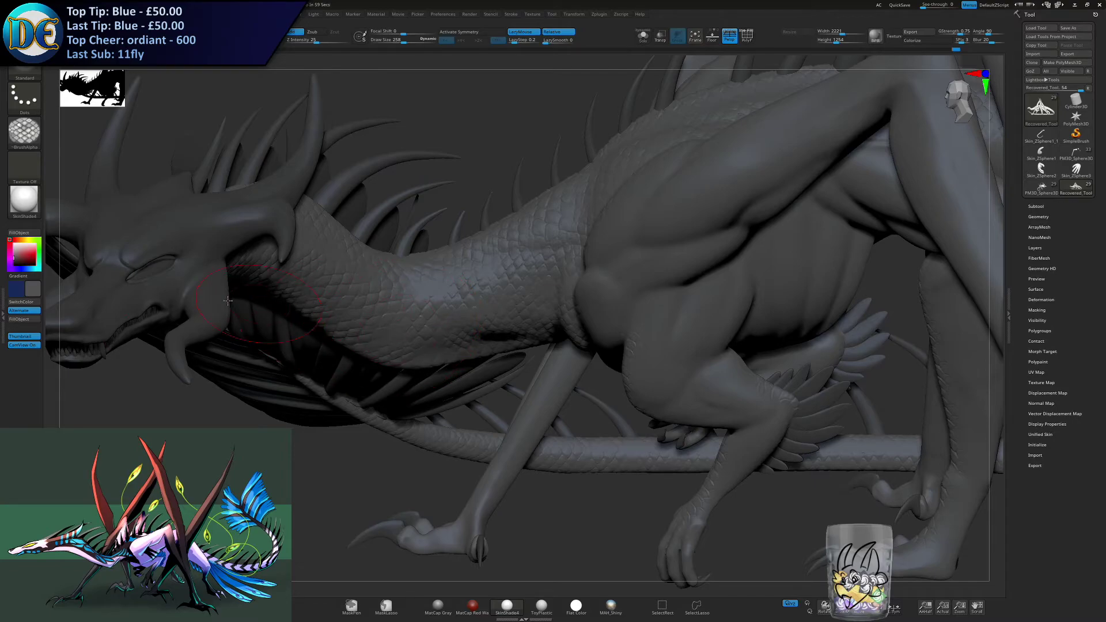
drag(24, 254, 10, 249)
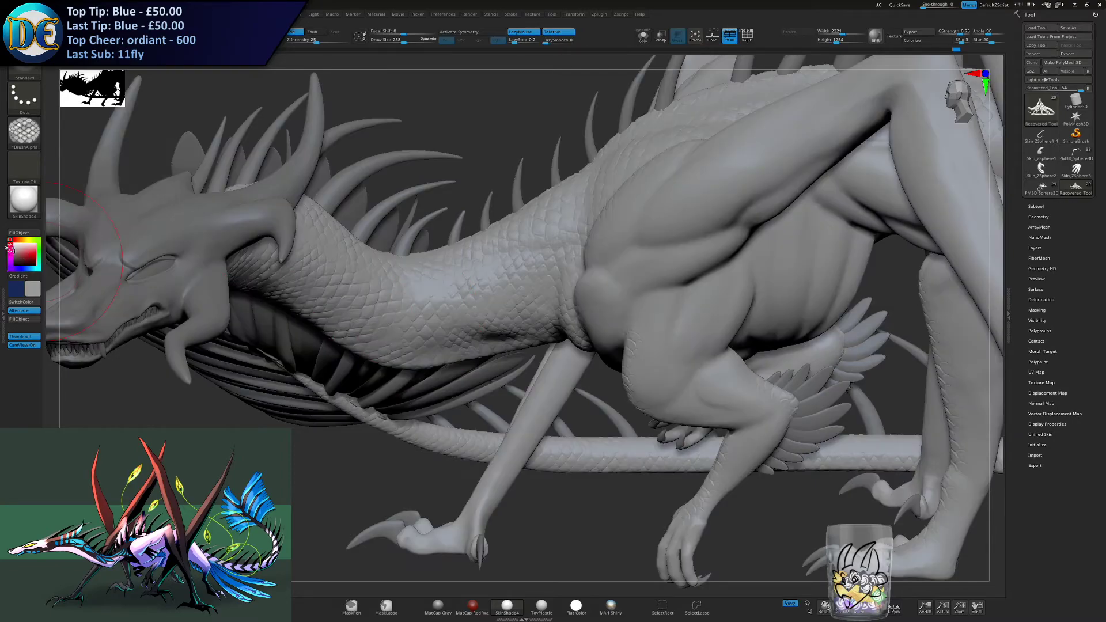
- Try the RGB Levels material, and restore MatCap Gray with a white colour
click(24, 199)
click(208, 411)
right_drag(251, 337, 398, 393)
right_drag(408, 334, 462, 361)
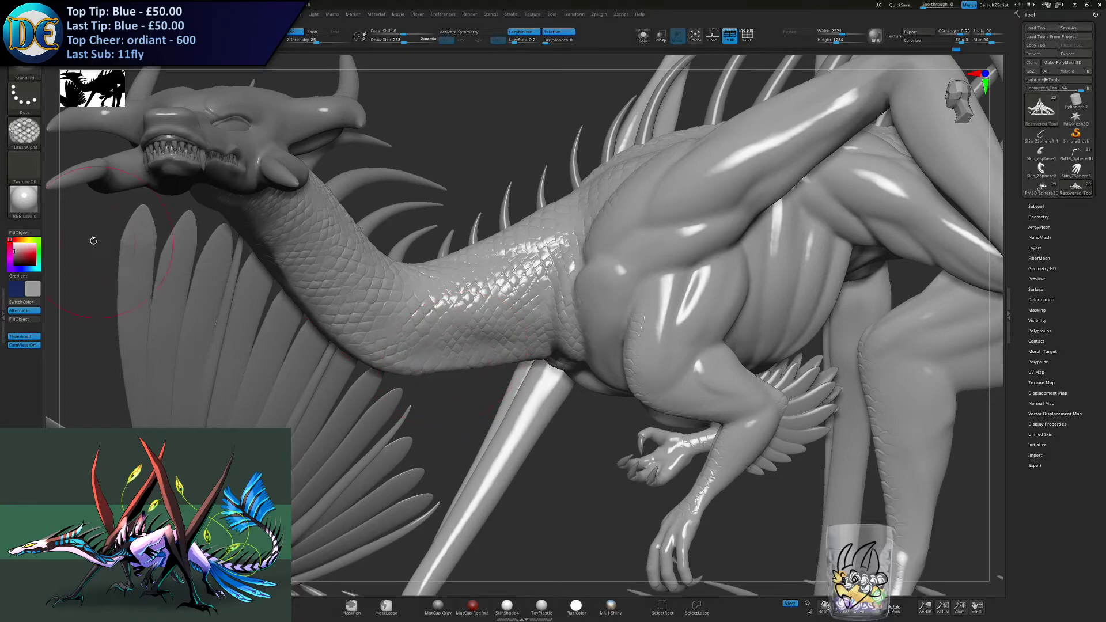
click(33, 211)
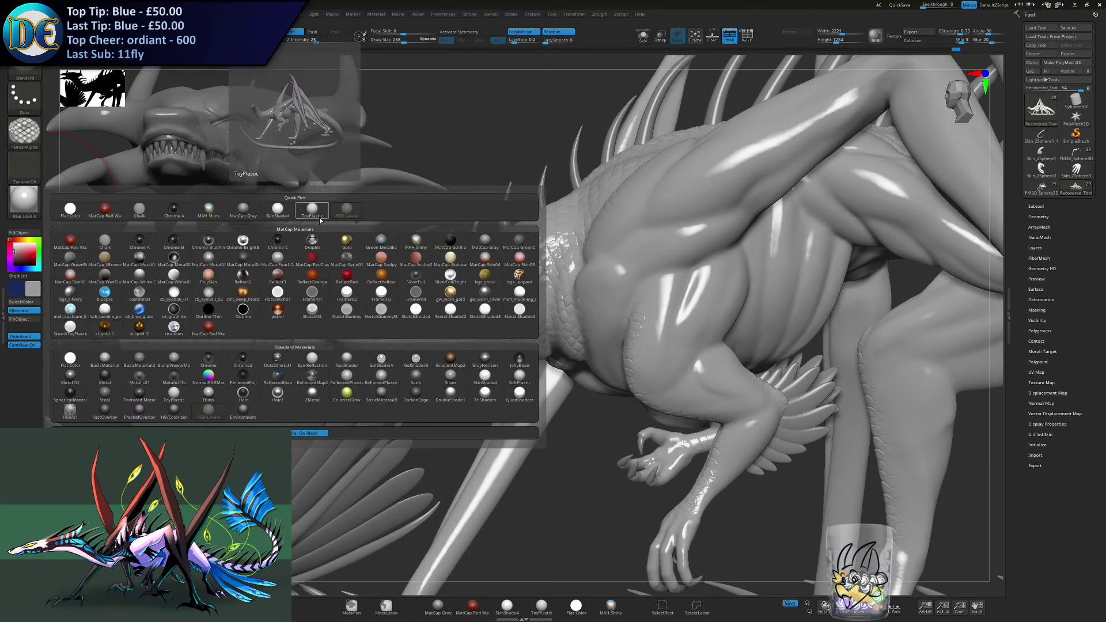
click(243, 209)
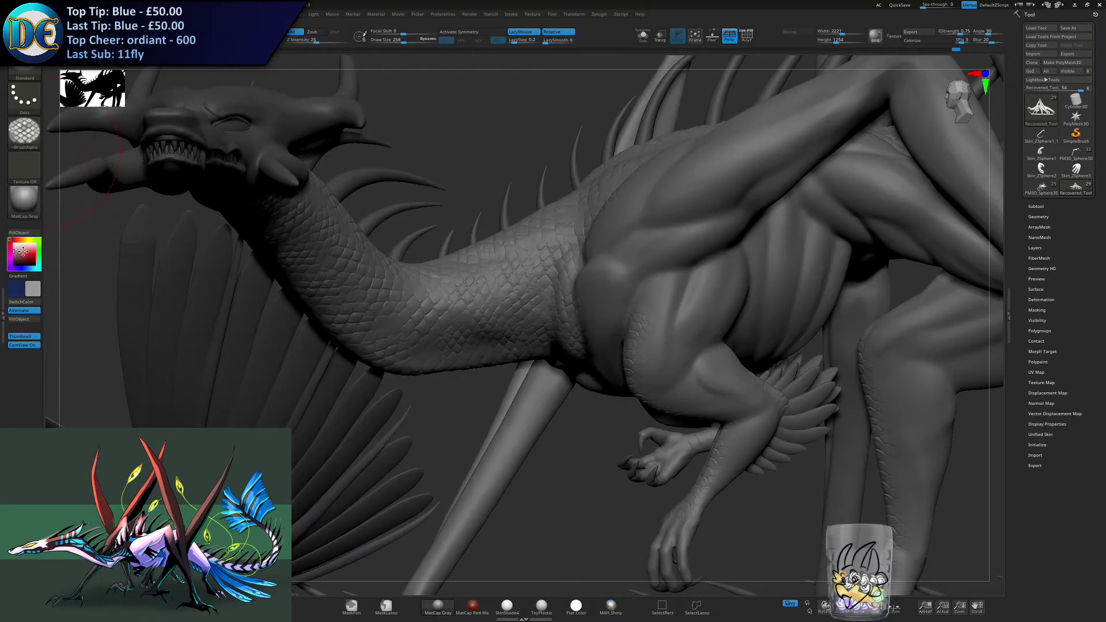
click(9, 237)
- Try the current large scale alpha on the chest muscle, and undo the stroke
right_drag(414, 279, 476, 356)
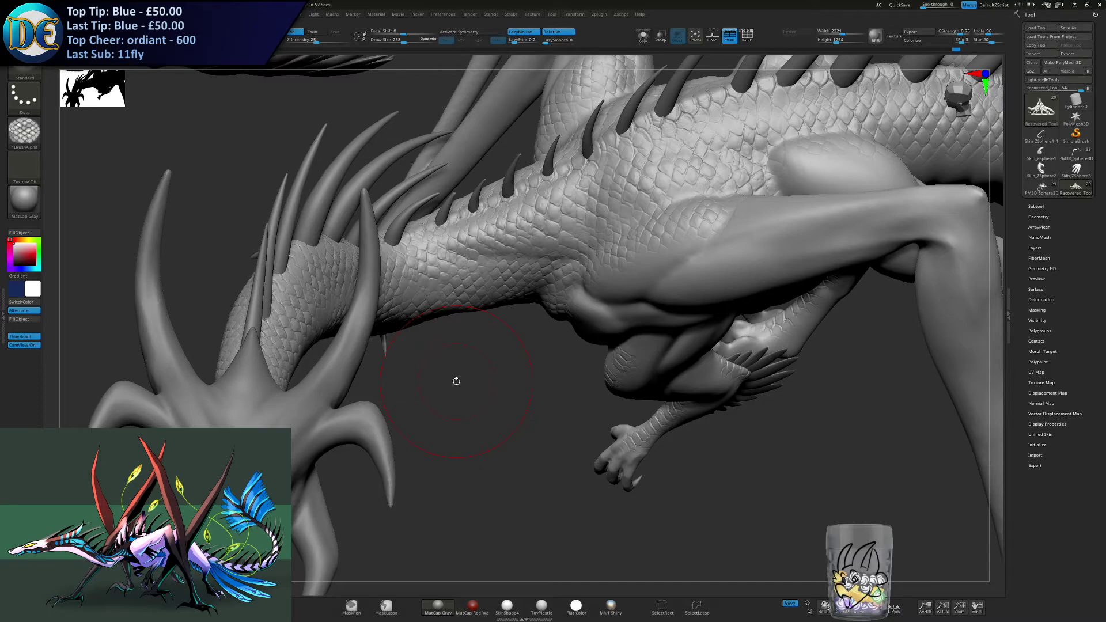
drag(457, 381, 494, 271)
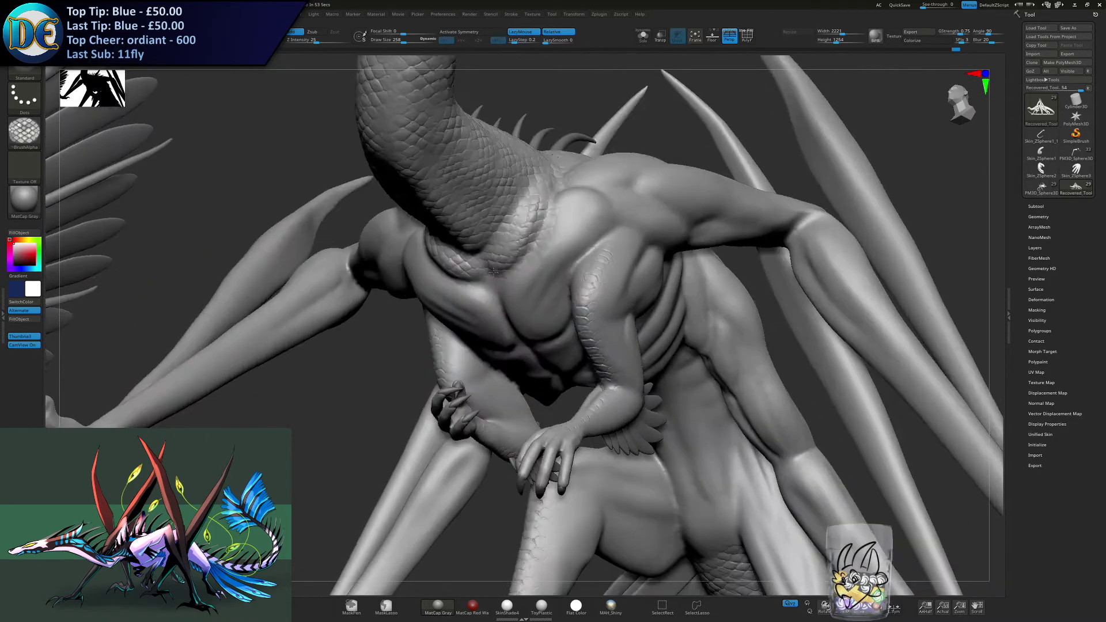
right_drag(494, 271, 543, 311)
drag(538, 370, 550, 344)
right_drag(553, 343, 468, 321)
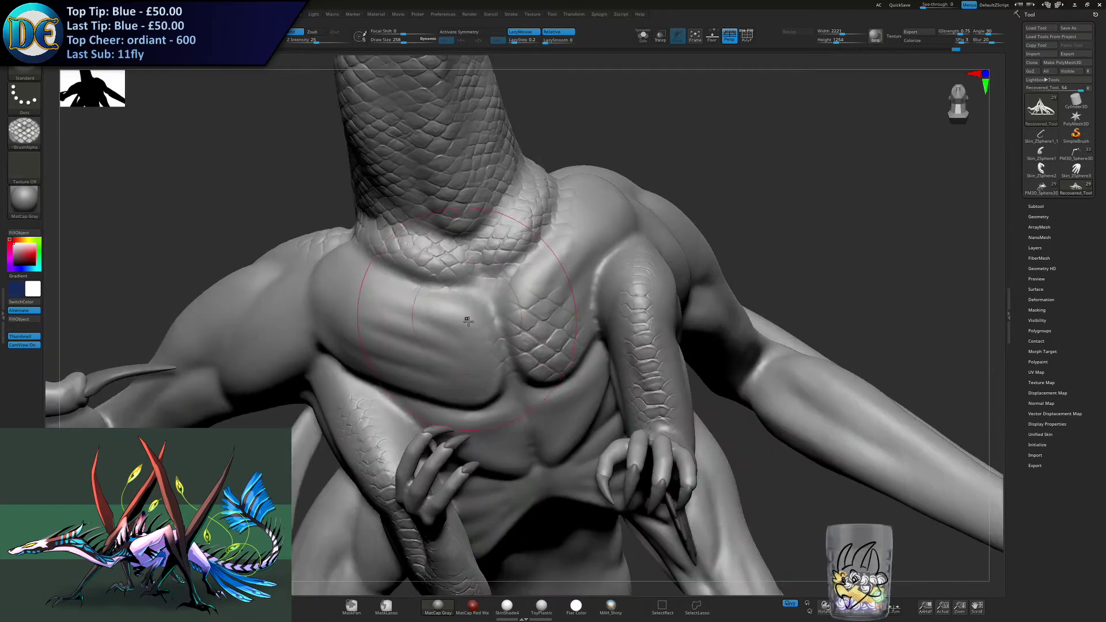
key(ctrl+z)
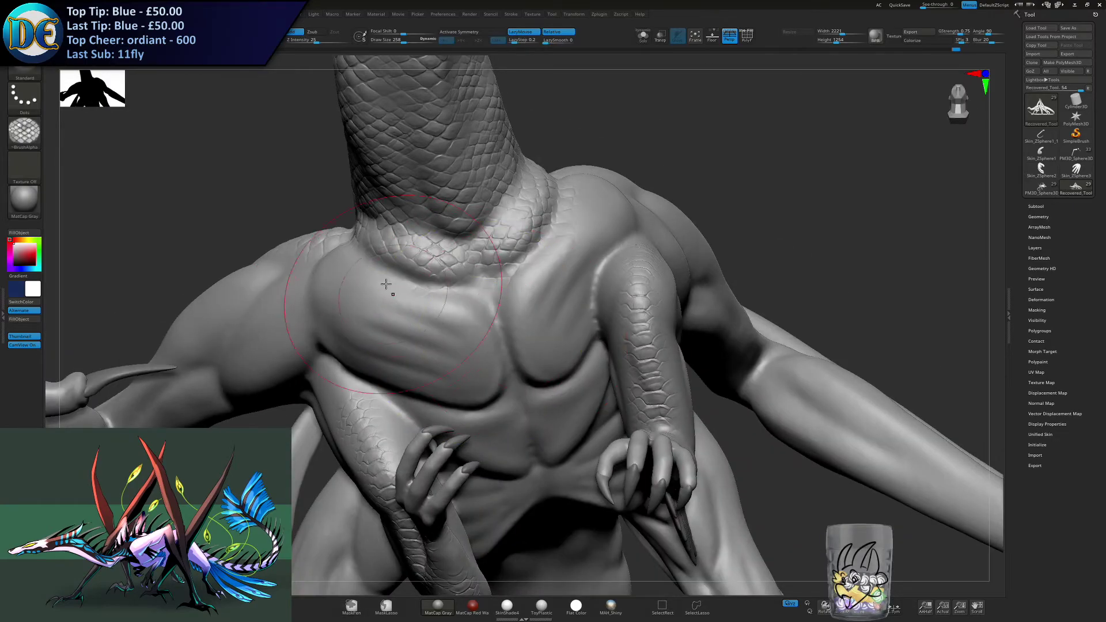
- Load the body scales alpha and activate symmetry for detailing the chest from the front
click(20, 125)
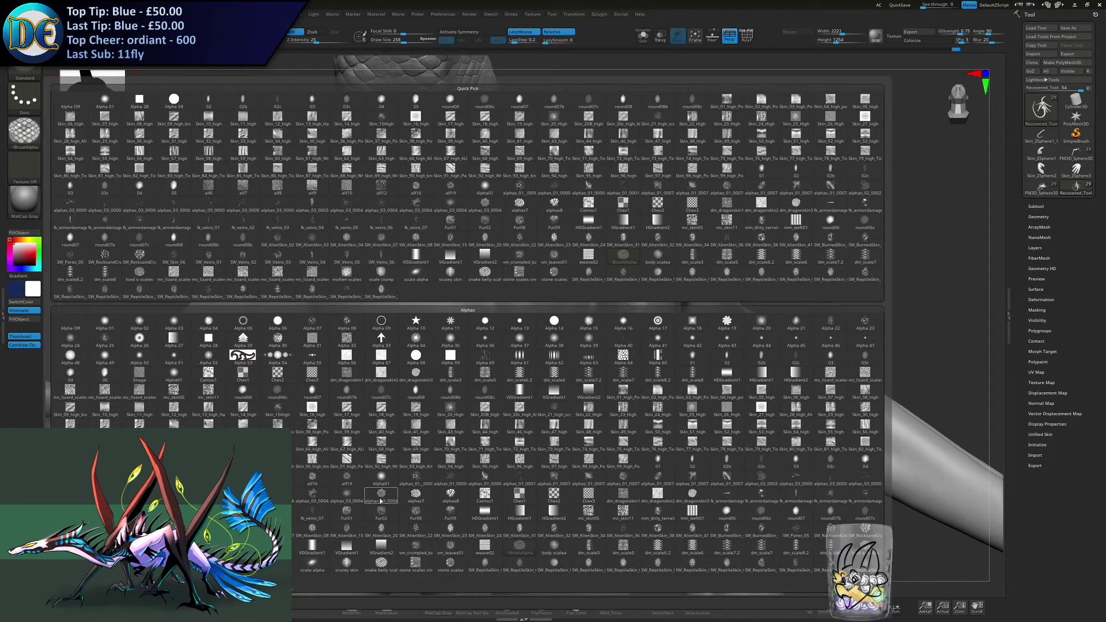
mouse_move(381, 503)
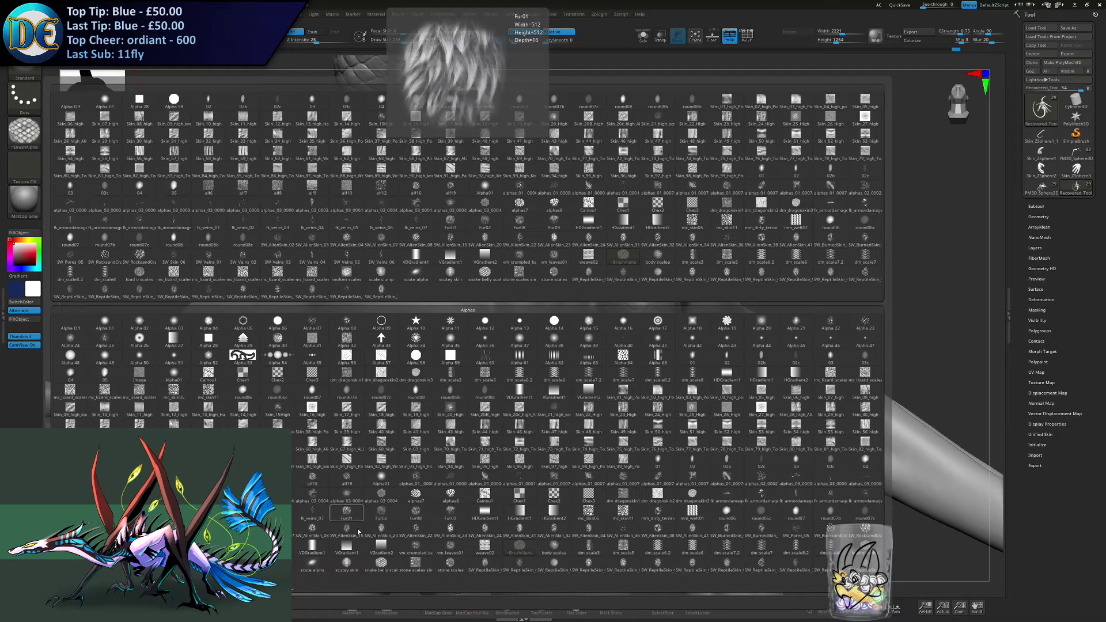
mouse_move(382, 568)
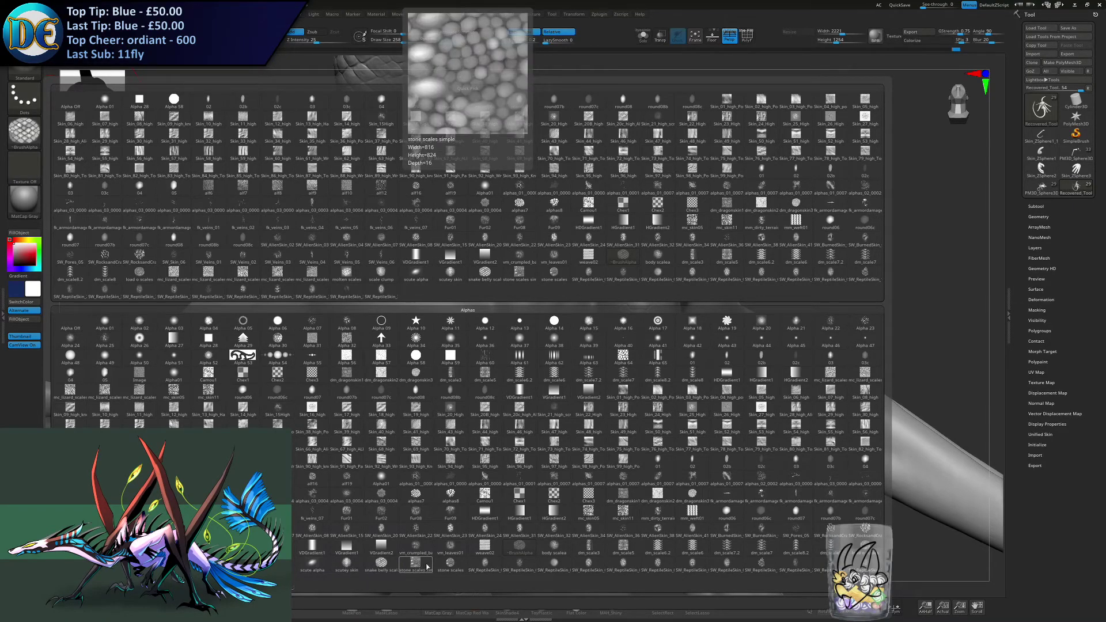
mouse_move(481, 563)
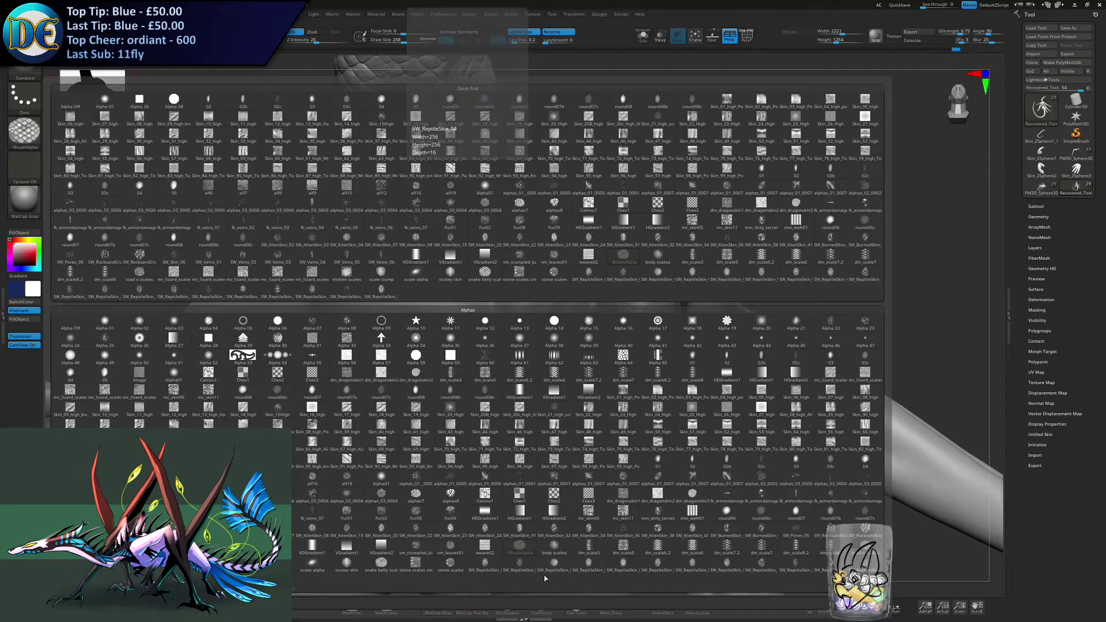
mouse_move(557, 560)
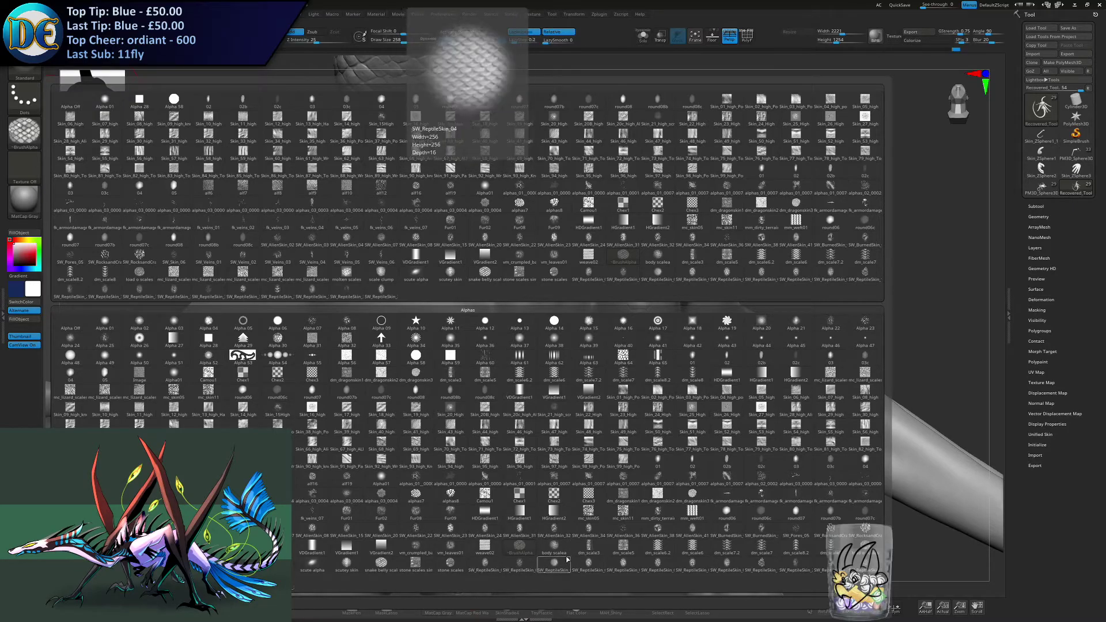
click(554, 549)
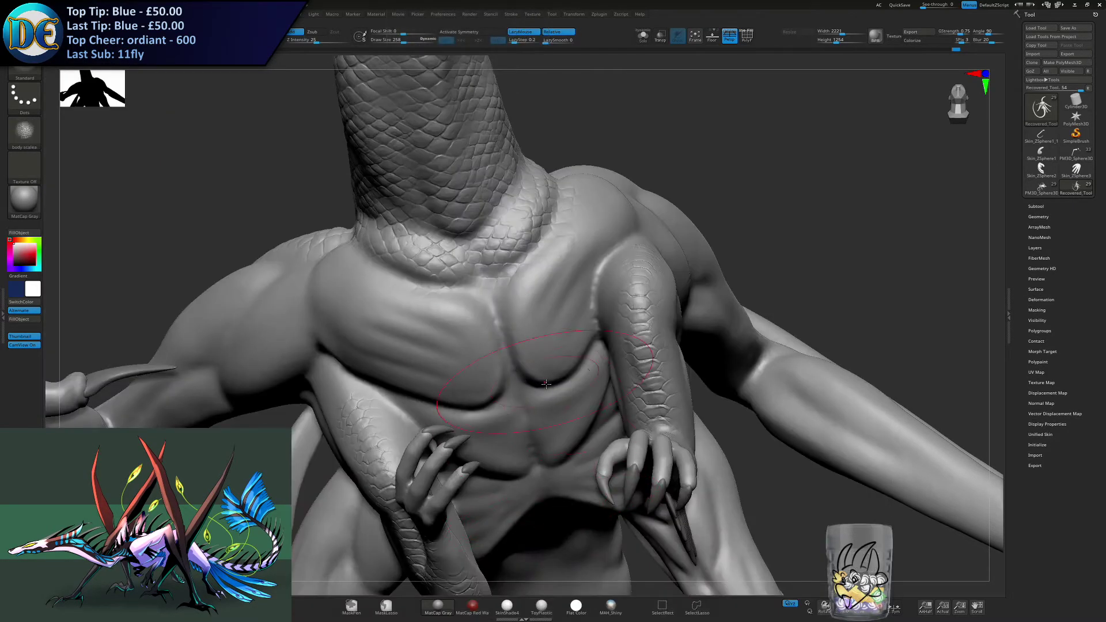
mouse_move(529, 360)
right_down()
mouse_move(515, 269)
mouse_move(461, 346)
mouse_move(460, 392)
right_up()
click(468, 31)
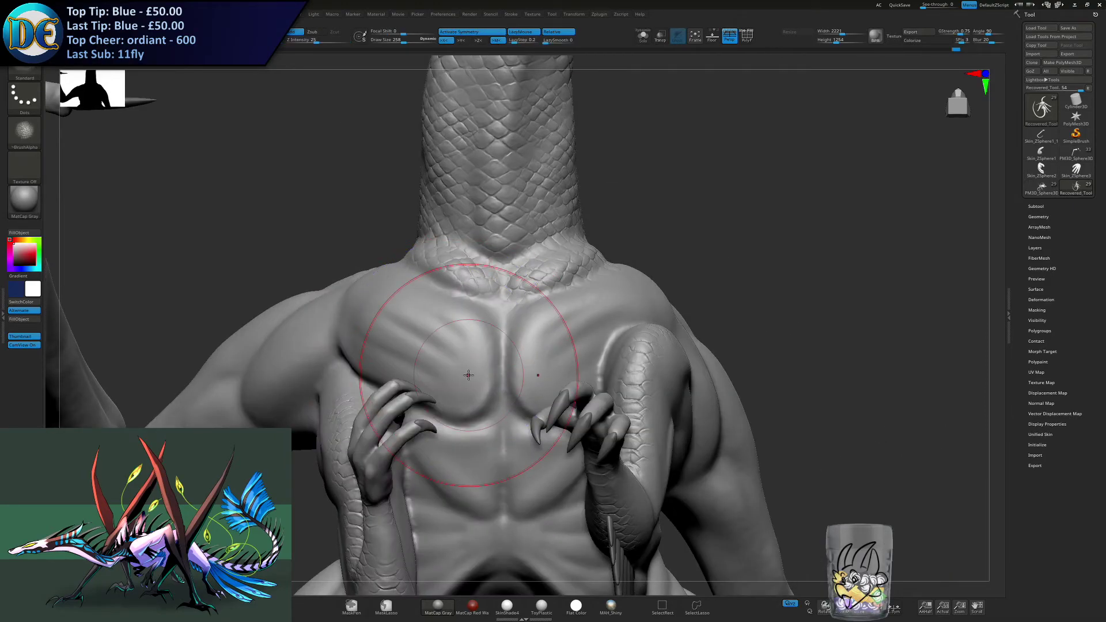
- Try a symmetrical stroke of the body scales alpha on the pectorals, and undo it
mouse_move(388, 345)
right_down()
mouse_move(380, 369)
mouse_move(378, 357)
mouse_move(397, 374)
right_up()
drag(540, 378, 538, 374)
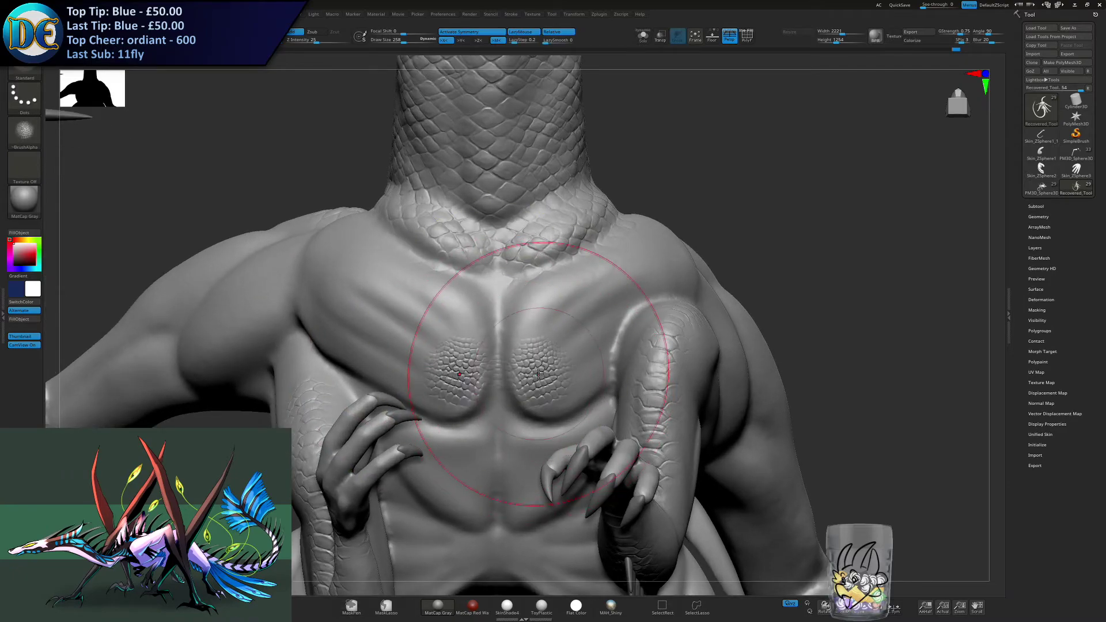
key(ctrl+z)
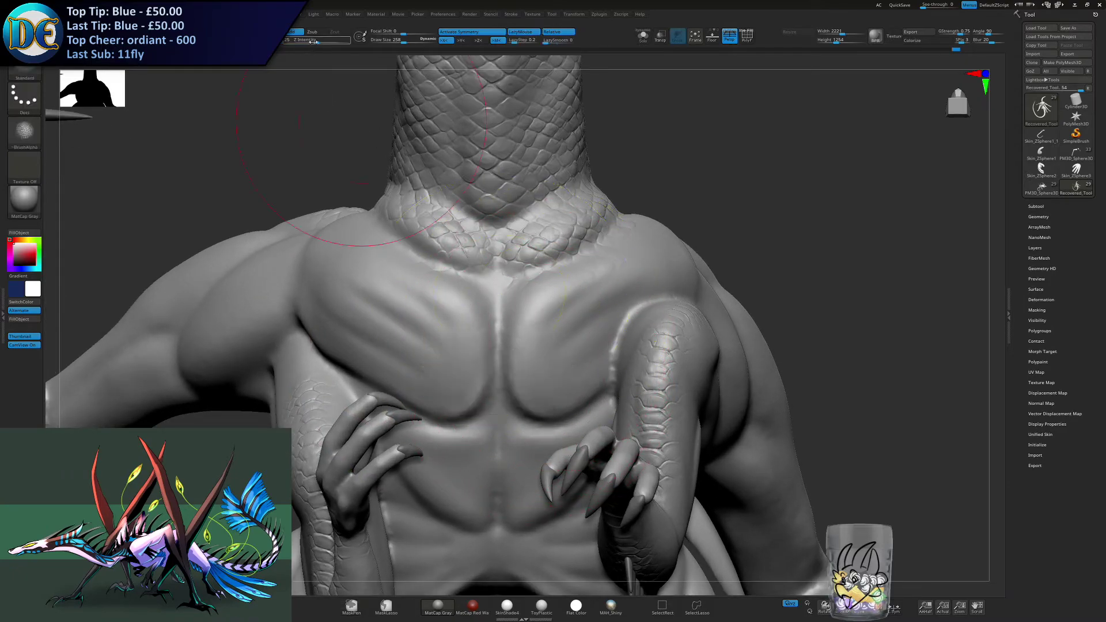
- Cover both pectorals with small body scales at a lower brush intensity, undoing the stray upper stroke
mouse_move(532, 370)
mouse_down()
mouse_move(536, 316)
mouse_move(563, 311)
mouse_up()
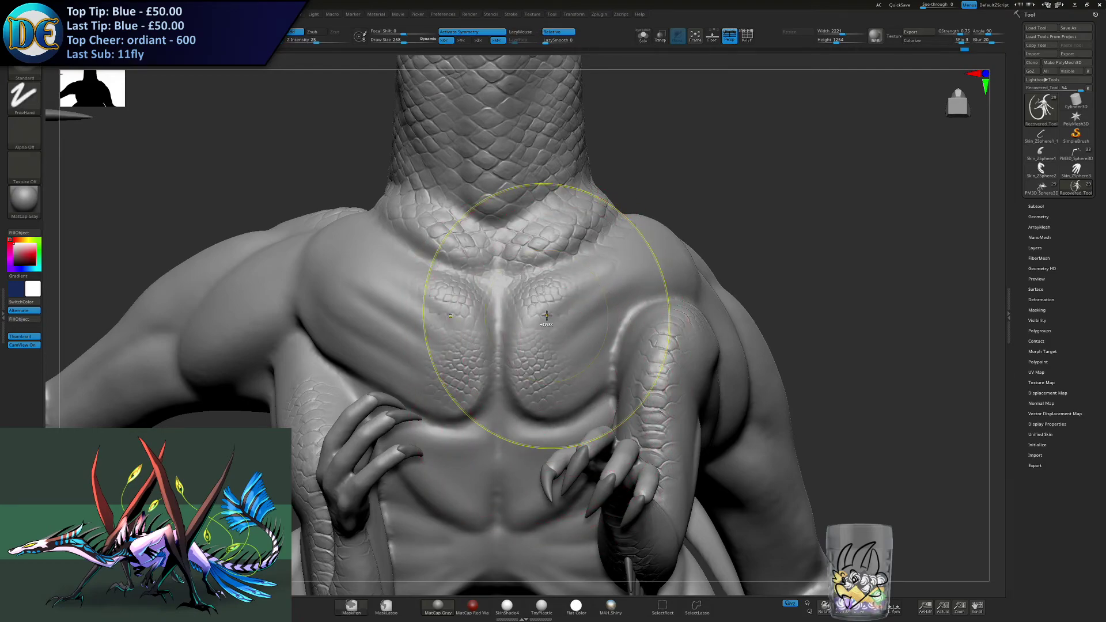
key(ctrl+z)
right_drag(503, 317, 548, 317)
mouse_move(547, 316)
mouse_down()
mouse_move(547, 304)
mouse_move(582, 311)
mouse_move(622, 256)
mouse_move(634, 305)
mouse_up()
- Extend the small body scales symmetrically down the abdominal muscles to the lower edge of the ribcage
right_drag(505, 430, 520, 377)
drag(520, 377, 536, 361)
alt+right_drag(556, 393, 562, 338)
mouse_move(563, 333)
mouse_down()
mouse_move(535, 359)
mouse_move(544, 352)
mouse_up()
right_drag(544, 351, 567, 333)
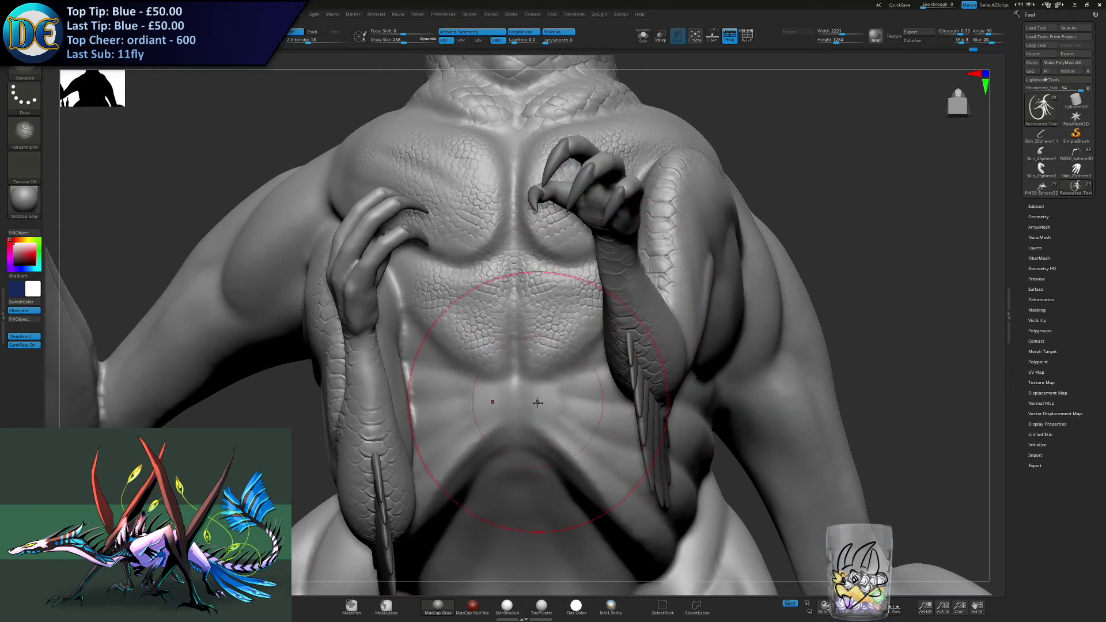
drag(537, 397, 556, 425)
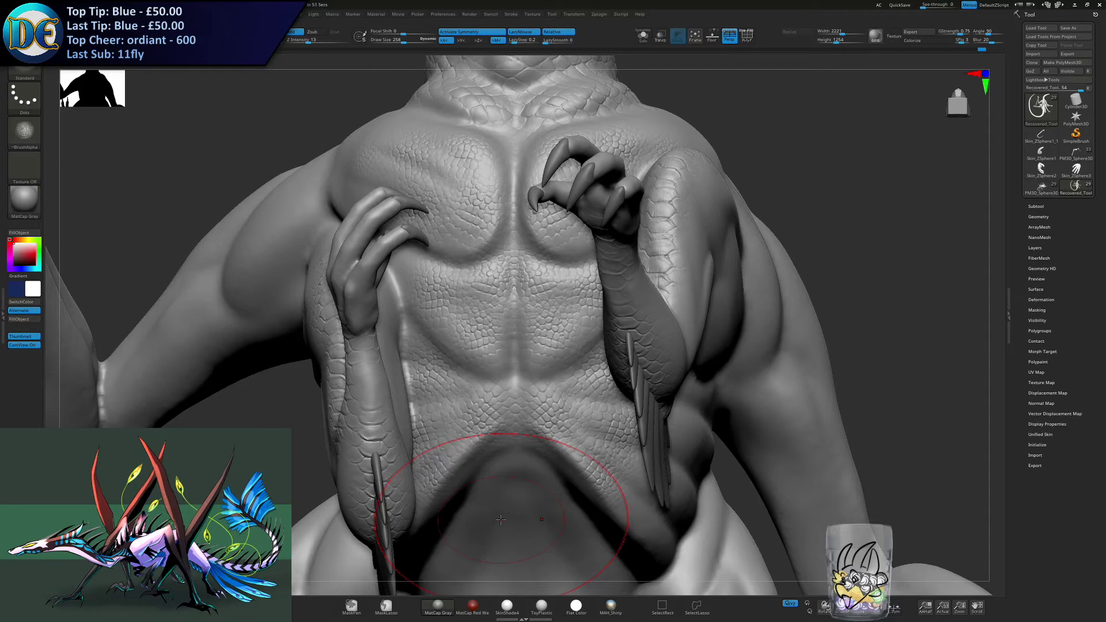
- Carry the small scales symmetrically down both sides of the hollow beneath the ribcage, and turn symmetry off
mouse_move(550, 538)
alt+right_down()
mouse_move(544, 326)
mouse_move(515, 322)
mouse_move(479, 287)
alt+right_up()
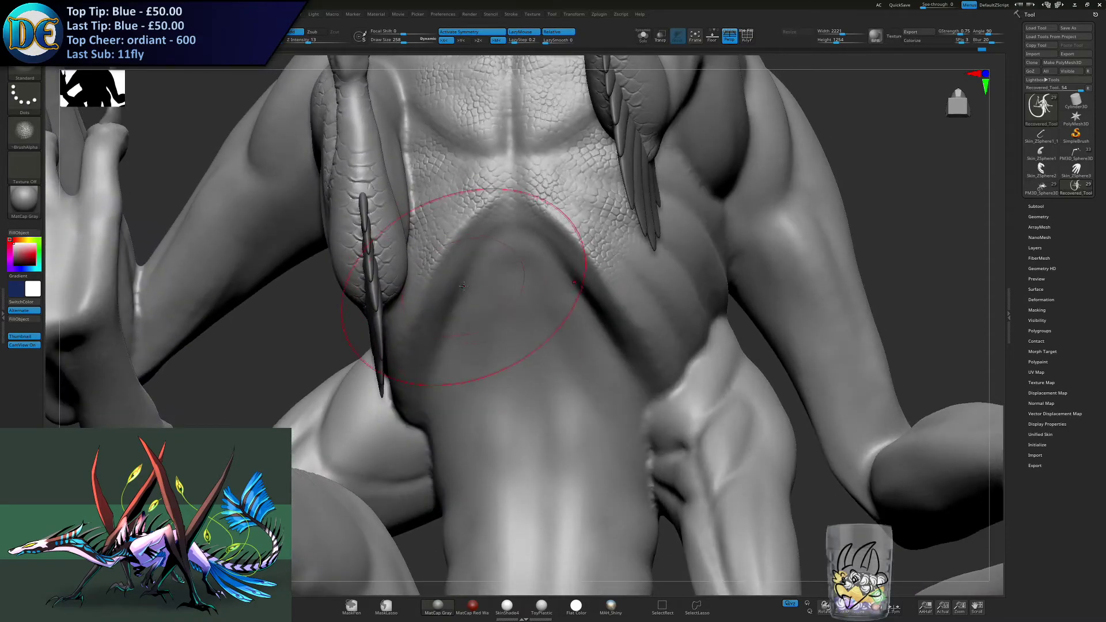
mouse_move(552, 288)
mouse_down()
mouse_move(554, 268)
mouse_move(562, 282)
mouse_up()
drag(576, 340, 579, 322)
alt+right_drag(574, 312, 576, 297)
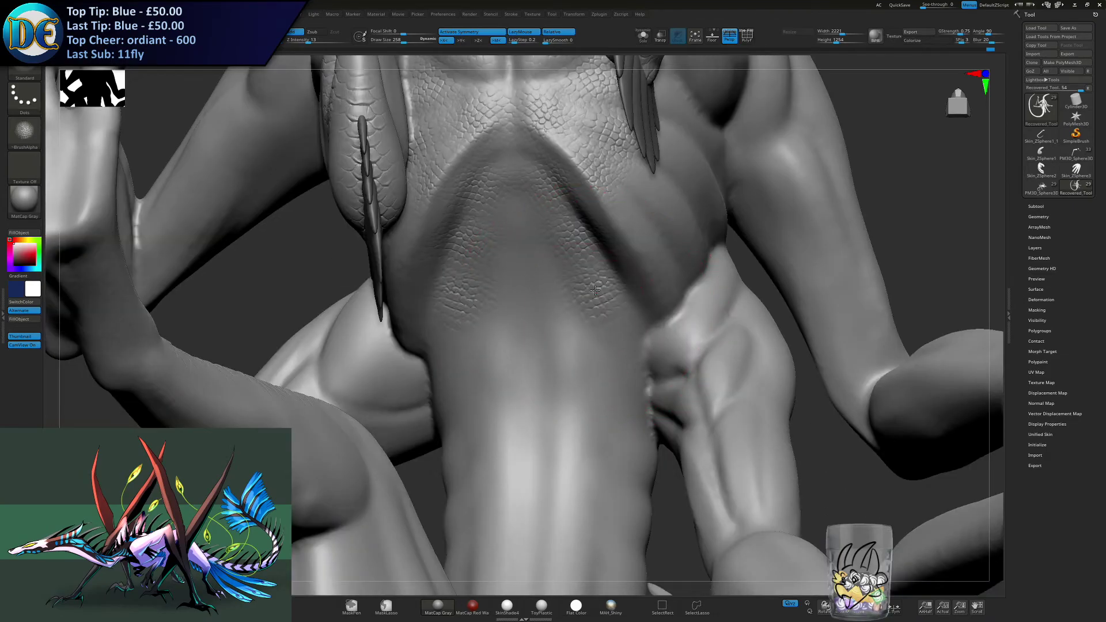
click(488, 33)
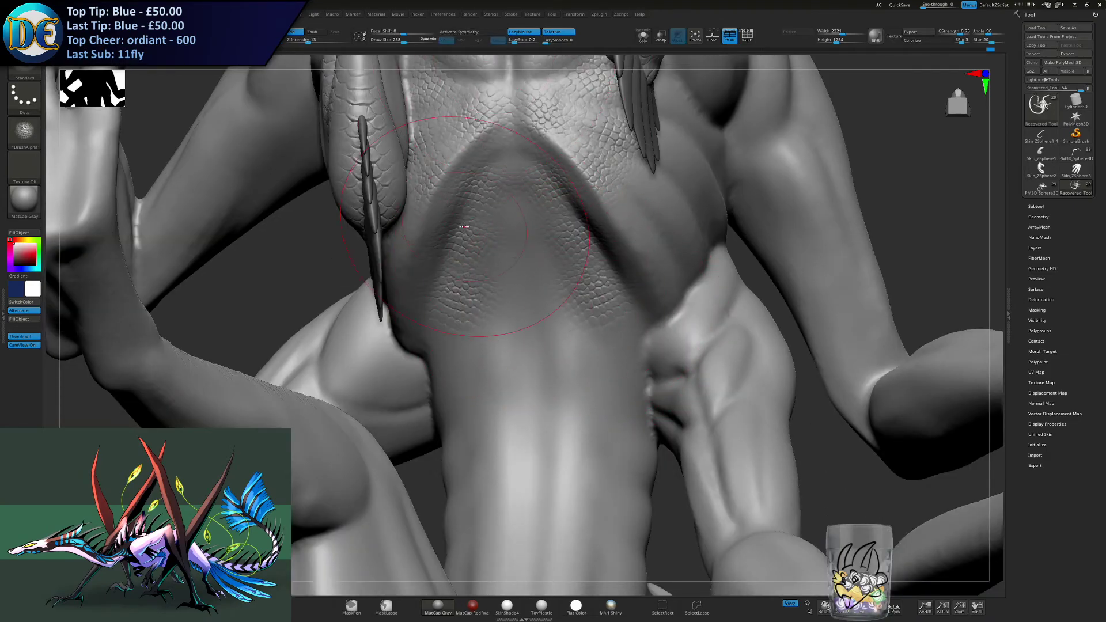
- Turn symmetry on and run small body scales down both sides of the belly with a larger brush, undoing the first misplaced stroke
click(477, 33)
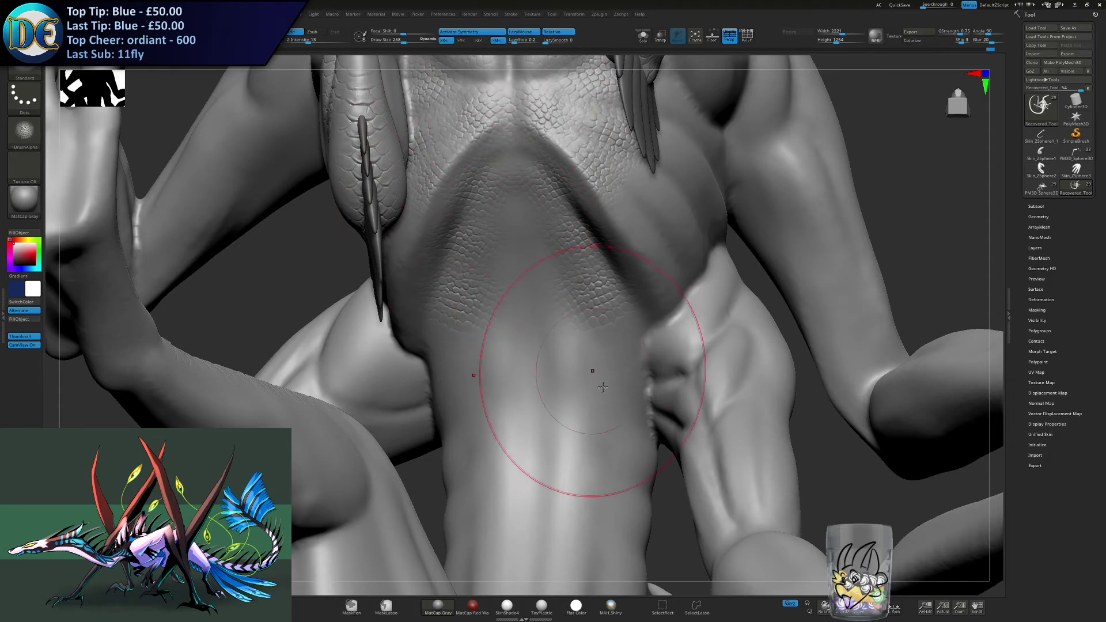
alt+right_drag(577, 367, 586, 269)
key(s)
mouse_move(586, 270)
mouse_down()
mouse_move(589, 260)
mouse_move(589, 273)
mouse_up()
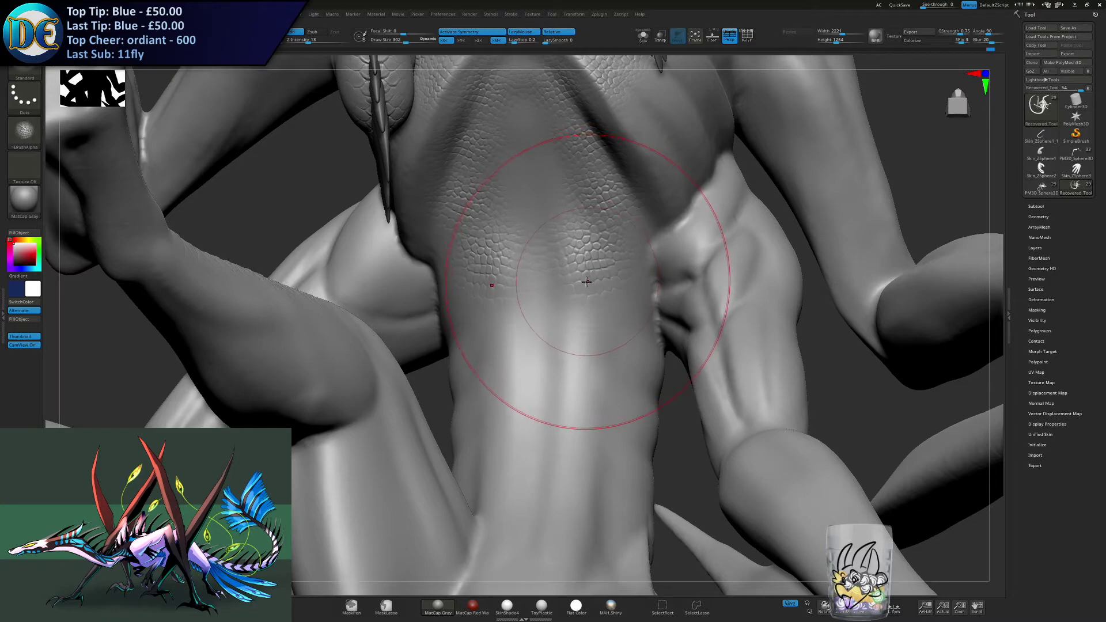
key(ctrl)
key(ctrl+z)
drag(591, 265, 584, 282)
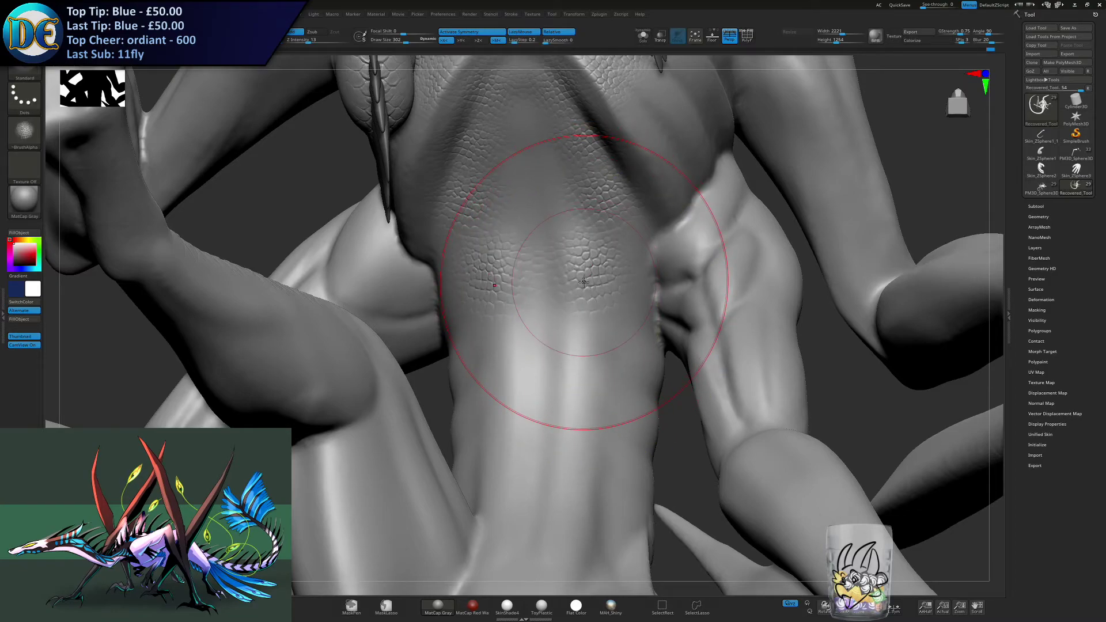
drag(583, 330, 580, 353)
mouse_move(571, 449)
mouse_down()
mouse_move(565, 523)
mouse_move(578, 457)
mouse_move(627, 407)
mouse_up()
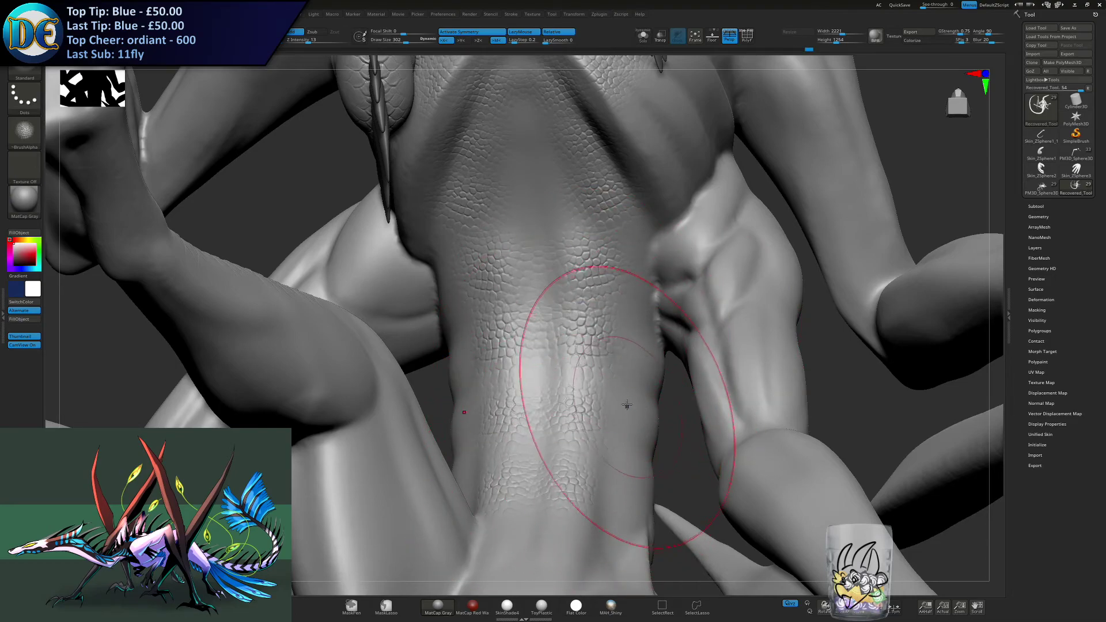
- Cover the flanks of the waist symmetrically with small scales and extend the scales down to the lower belly
right_drag(649, 399, 625, 400)
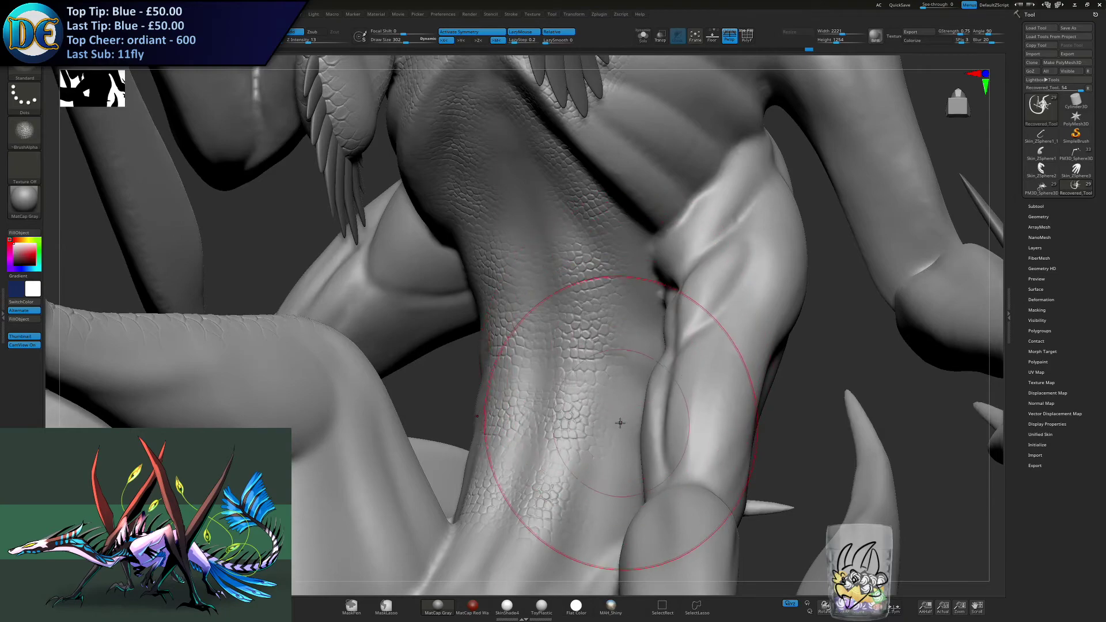
right_drag(622, 343, 632, 316)
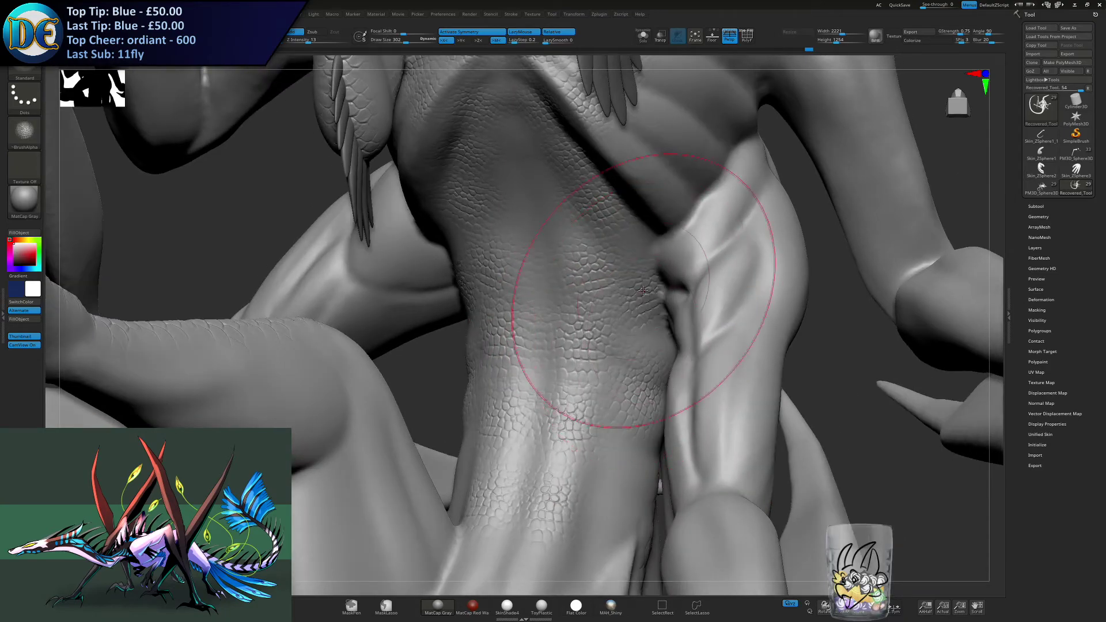
key(ctrl)
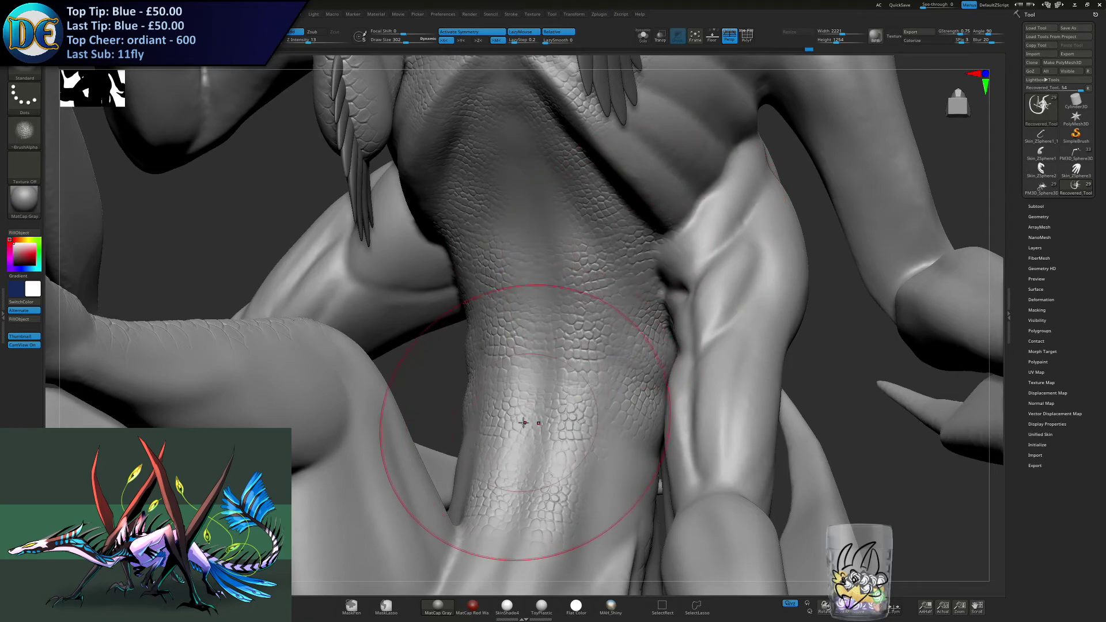
mouse_move(568, 494)
right_down()
mouse_move(484, 276)
mouse_move(504, 291)
mouse_move(518, 280)
right_up()
mouse_move(524, 276)
mouse_down()
mouse_move(529, 249)
mouse_move(523, 266)
mouse_up()
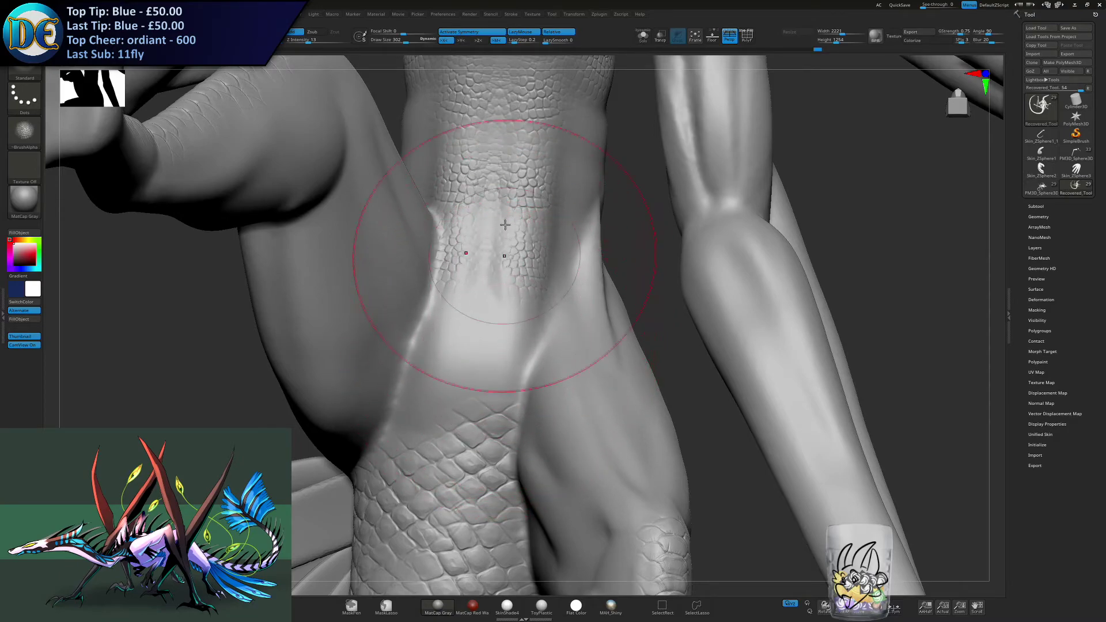
- Turn symmetry off and blend small scales across the groin into the larger scales at the base of the tail
click(476, 33)
key(s)
drag(424, 344, 473, 333)
drag(417, 428, 423, 390)
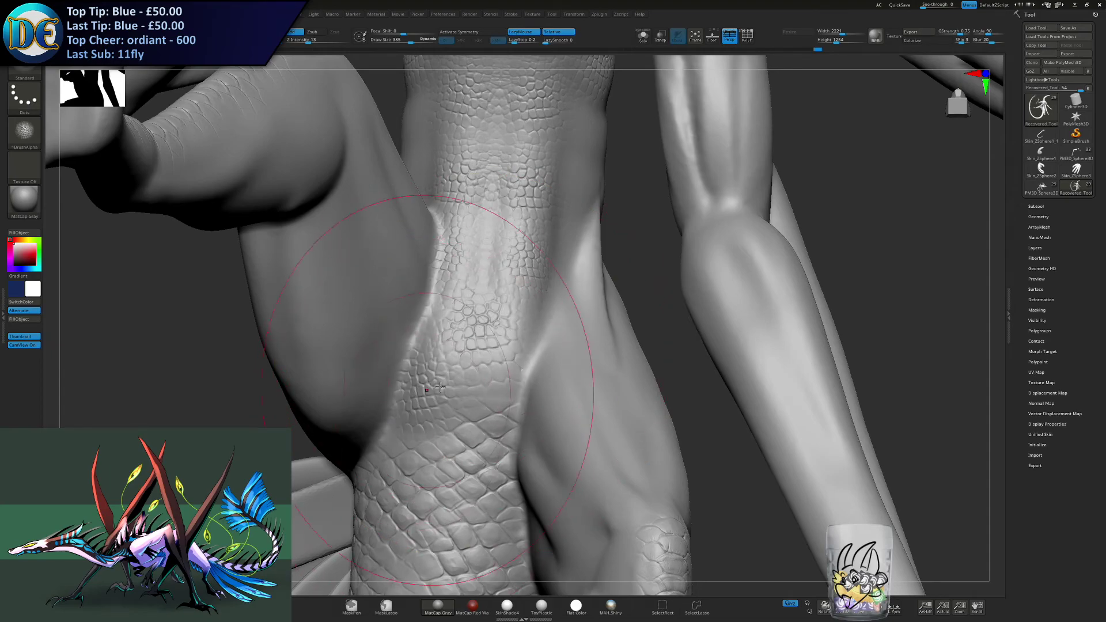
key(s)
drag(493, 269, 486, 225)
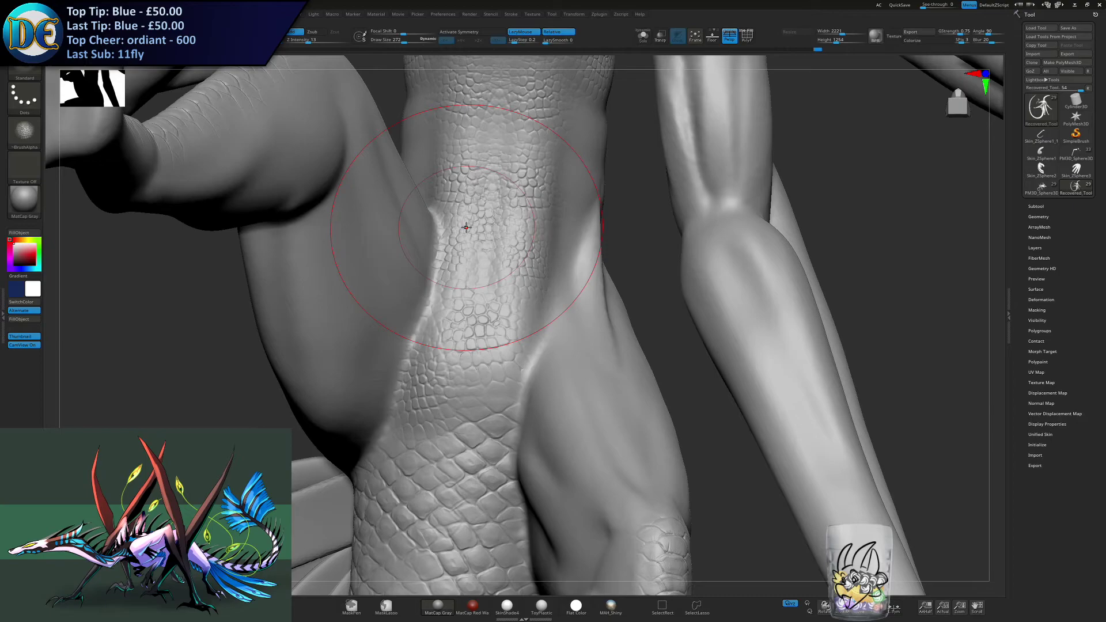
- Fill the smooth strip along the belly's midline with small scales, from the lower belly up to the hollow beneath the ribcage
alt+right_drag(489, 147, 482, 271)
mouse_move(469, 206)
alt+right_down()
mouse_move(468, 319)
mouse_move(468, 230)
alt+right_up()
key(s)
drag(468, 236, 468, 231)
alt+right_drag(468, 199, 470, 288)
drag(469, 223, 470, 244)
alt+right_drag(469, 201, 470, 286)
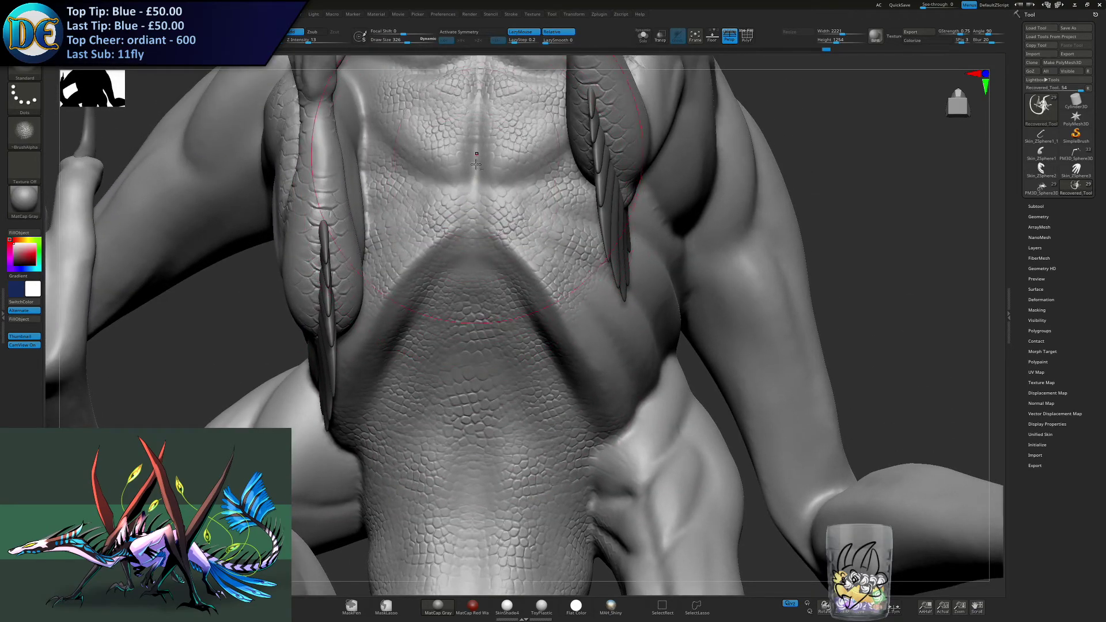
alt+right_drag(476, 151, 458, 239)
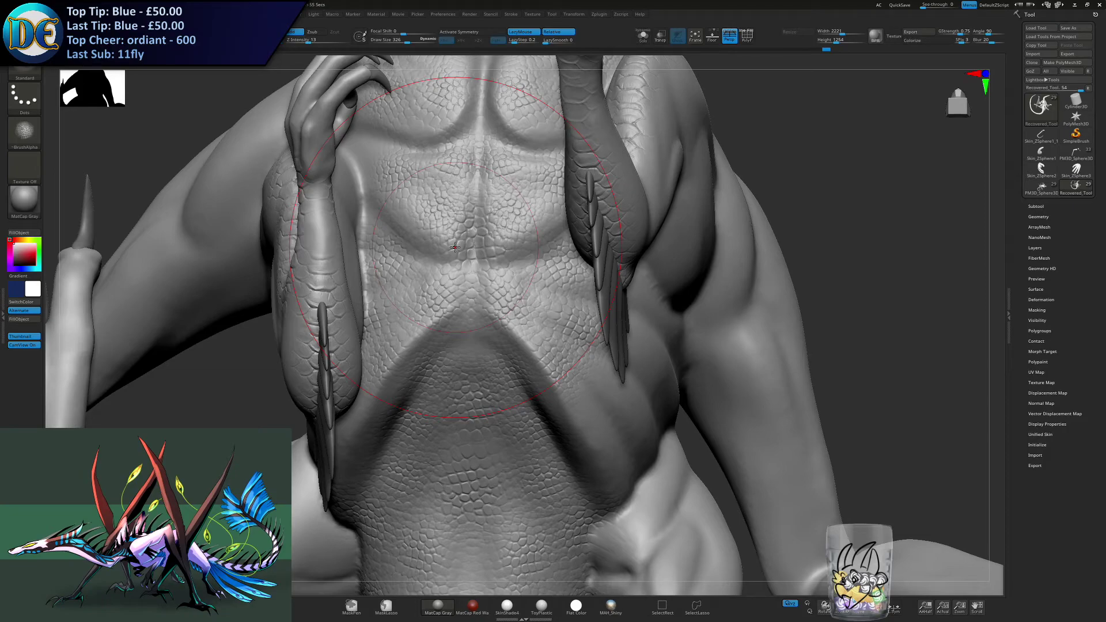
- Fill the gap between the pectorals with small scales and turn symmetry on
right_drag(391, 248, 474, 222)
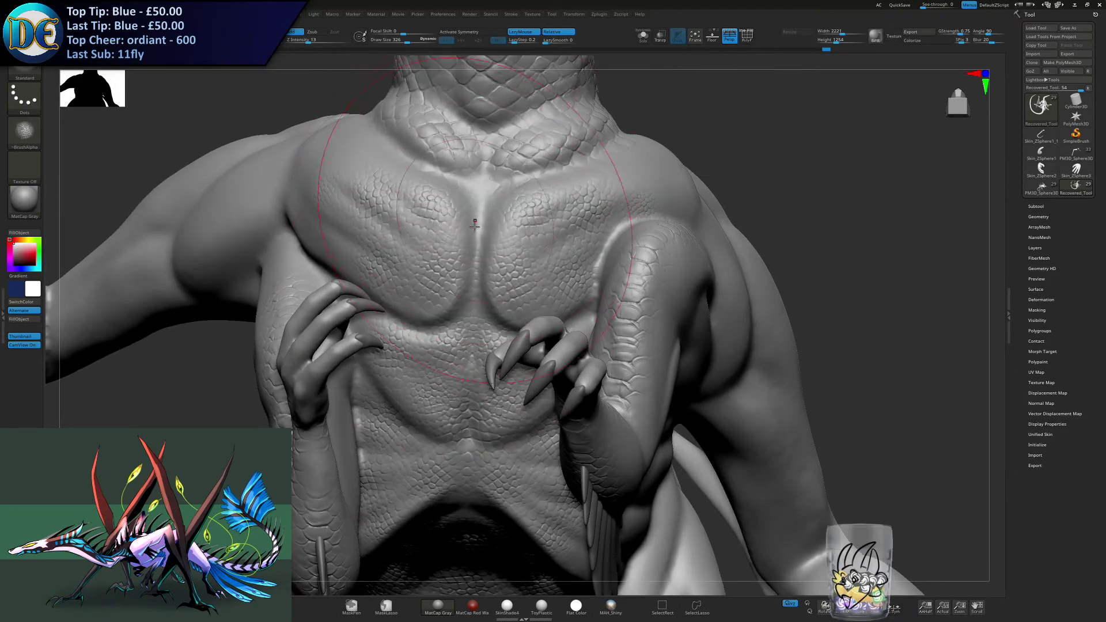
key(x)
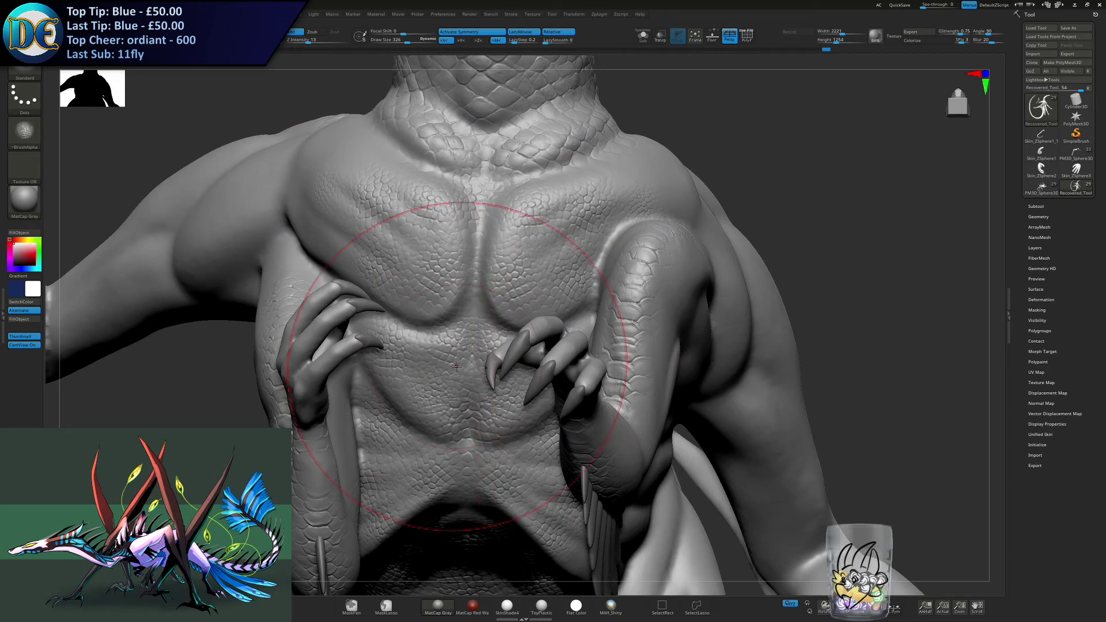
mouse_move(491, 290)
right_down()
mouse_move(443, 392)
mouse_move(458, 356)
mouse_move(454, 323)
right_up()
alt+click(452, 324)
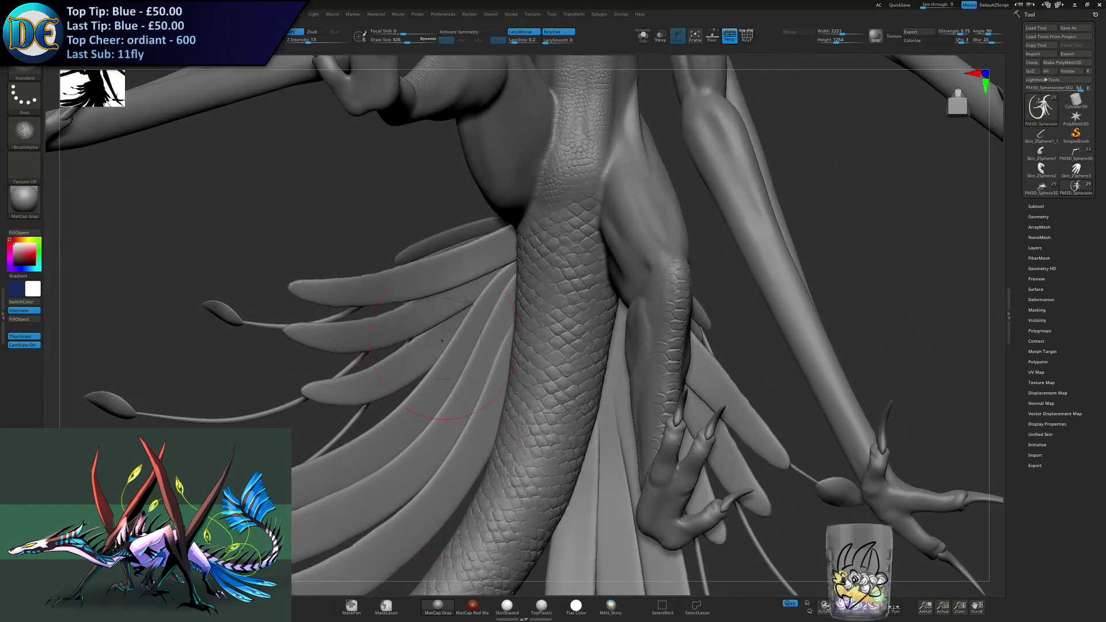
- Reselect the body mesh and, with symmetry off, extend the small scales over the outer part of the dragon's right pectoral
mouse_move(575, 153)
right_down()
mouse_move(215, 273)
mouse_move(479, 269)
right_up()
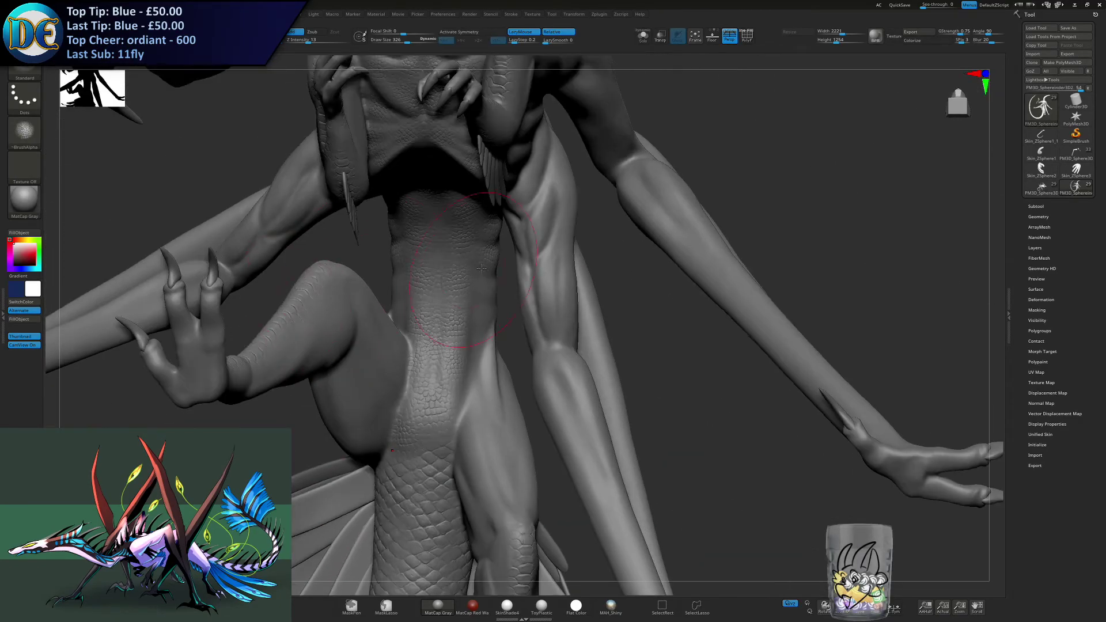
alt+click(433, 355)
alt+right_drag(416, 365, 417, 414)
mouse_move(429, 205)
alt+right_down()
mouse_move(419, 321)
mouse_move(396, 301)
alt+right_up()
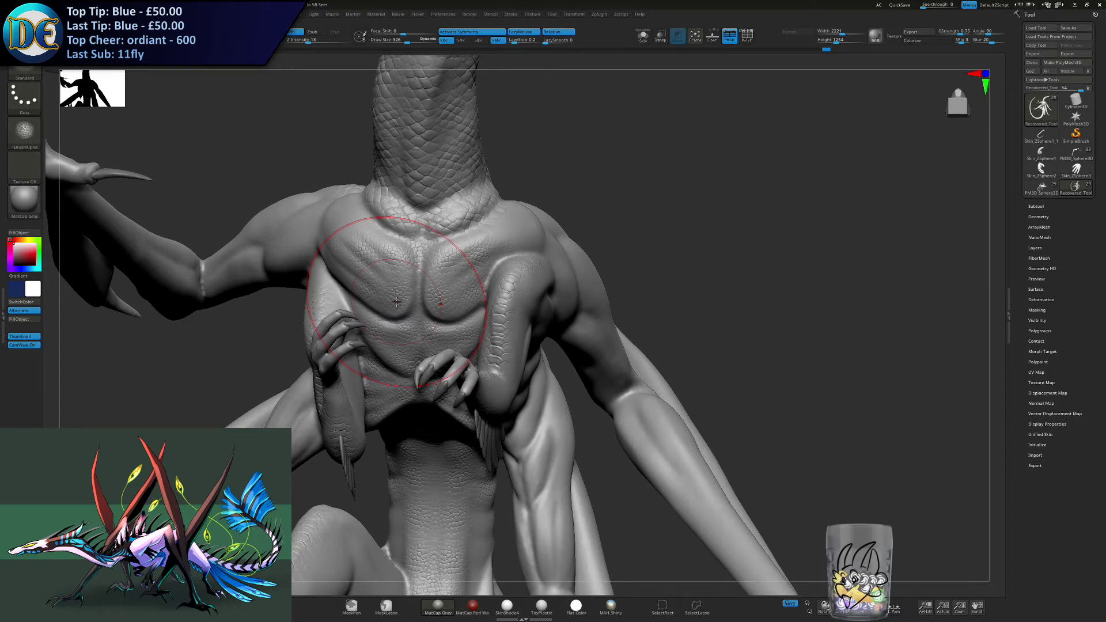
mouse_move(397, 301)
alt+right_down()
mouse_move(467, 315)
mouse_move(464, 358)
mouse_move(426, 302)
alt+right_up()
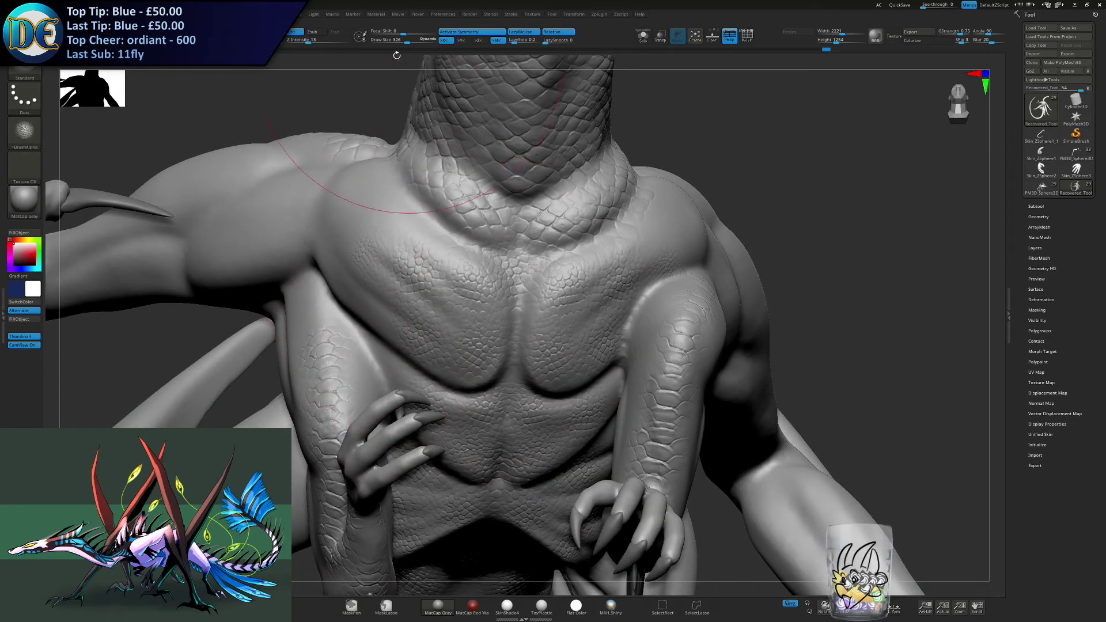
click(458, 34)
ctrl+right_drag(323, 225, 347, 294)
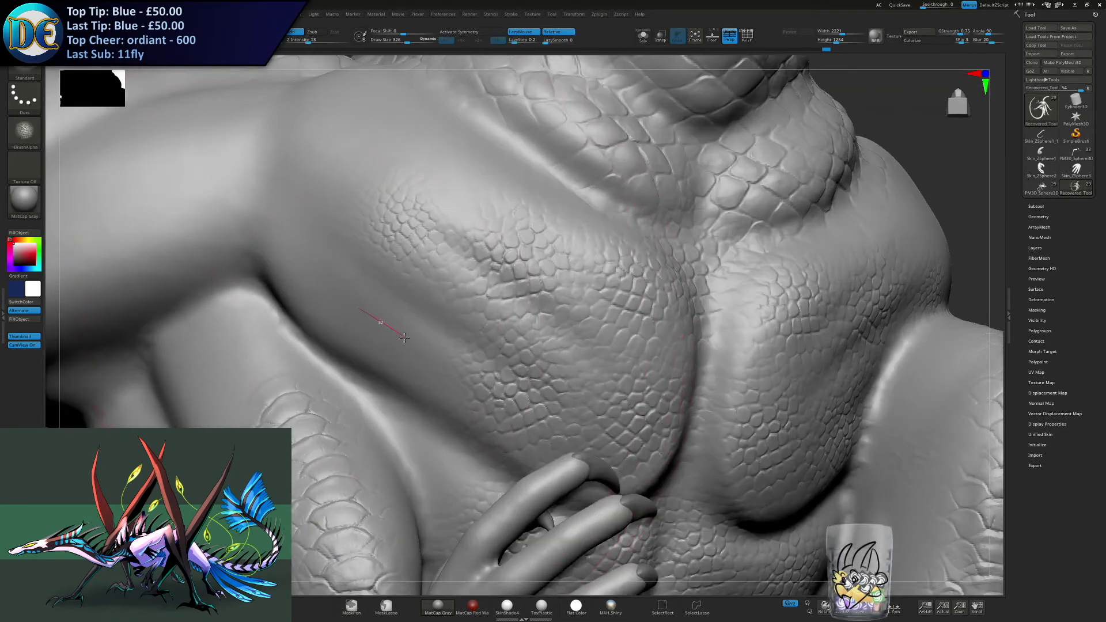
drag(352, 302, 419, 337)
ctrl+right_drag(412, 339, 378, 281)
drag(344, 298, 377, 326)
alt+right_drag(299, 352, 485, 347)
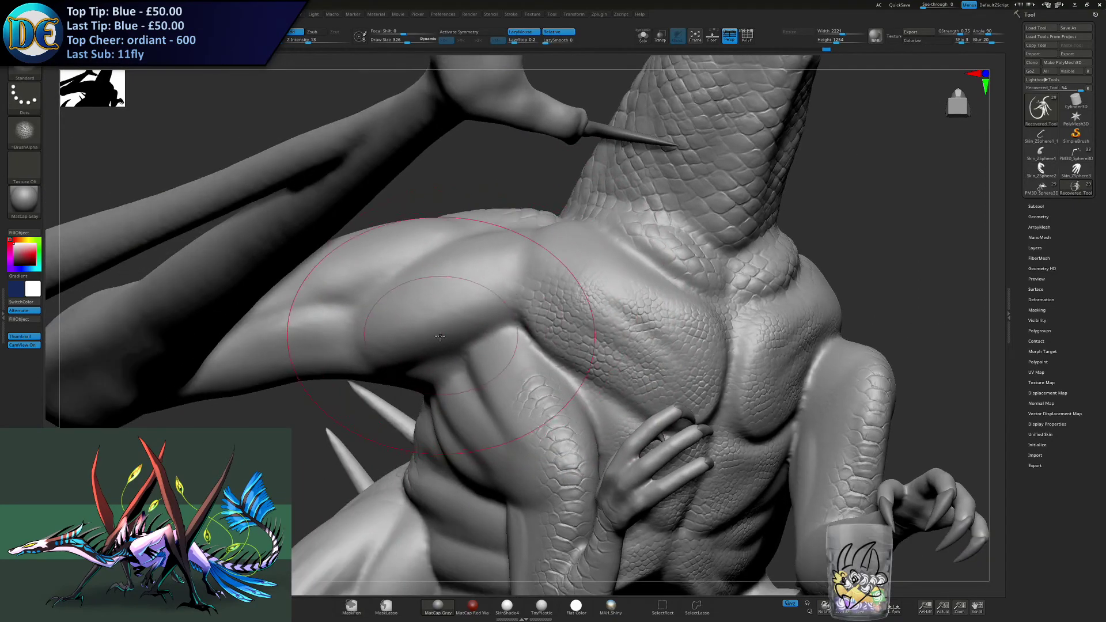
- Start the scales on the right wing's upper arm beside the shoulder, undoing the unwanted strokes farther out
drag(461, 297, 479, 307)
right_drag(410, 305, 416, 332)
key(ctrl)
key(ctrl+z)
drag(462, 323, 488, 301)
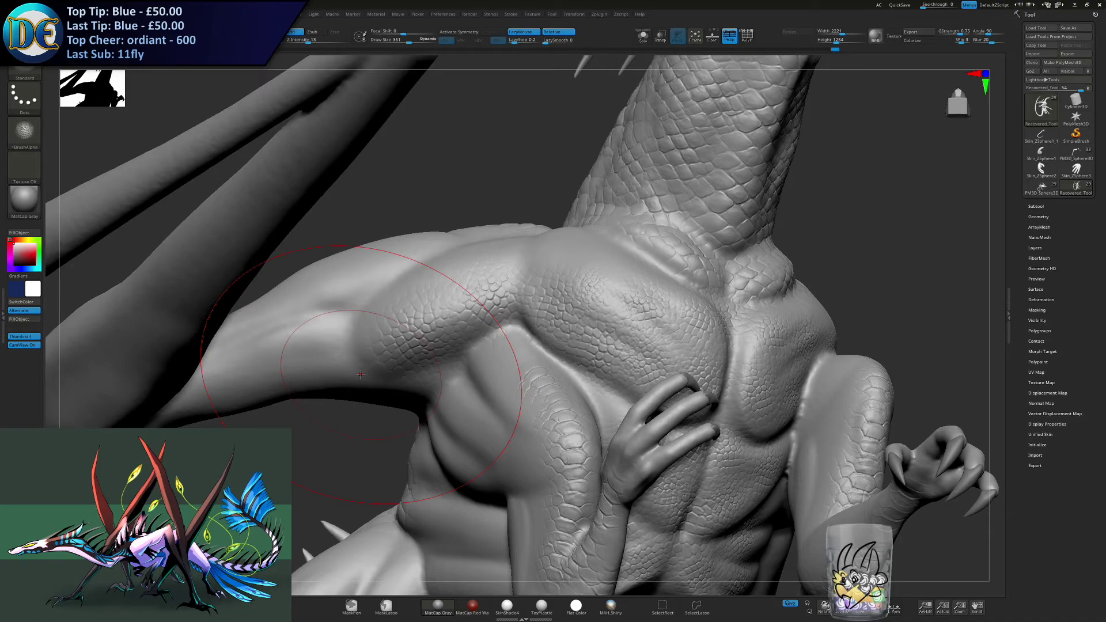
key(ctrl+z)
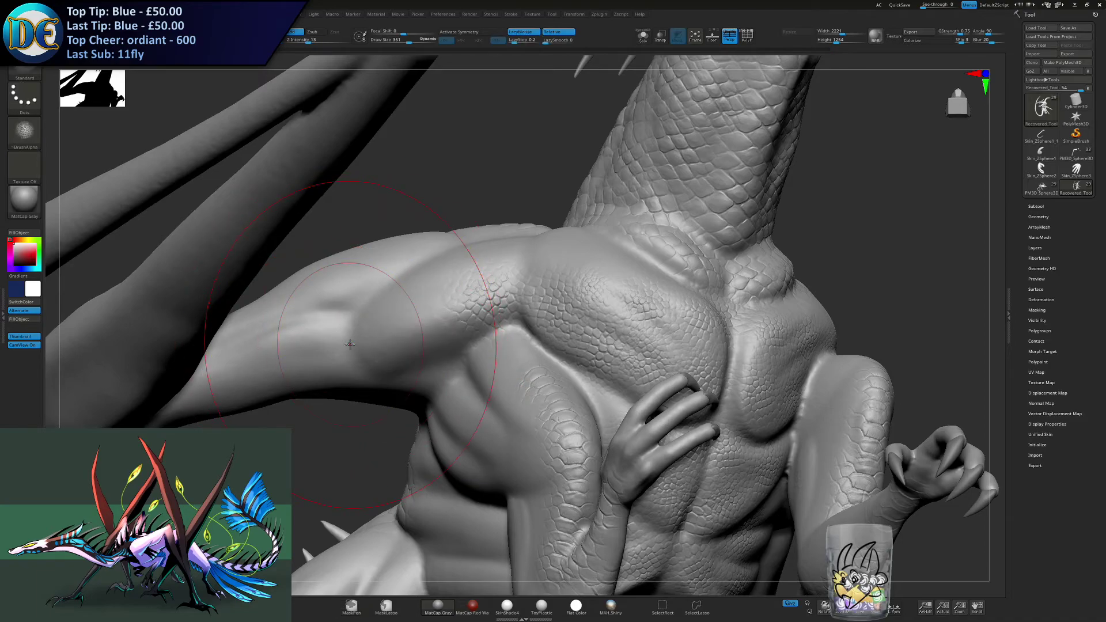
- Carry the scales along the front and underside of the right wing's upper arm toward the elbow, undoing a stray stroke
mouse_move(351, 297)
alt+right_down()
mouse_move(490, 283)
mouse_move(545, 314)
mouse_move(528, 324)
alt+right_up()
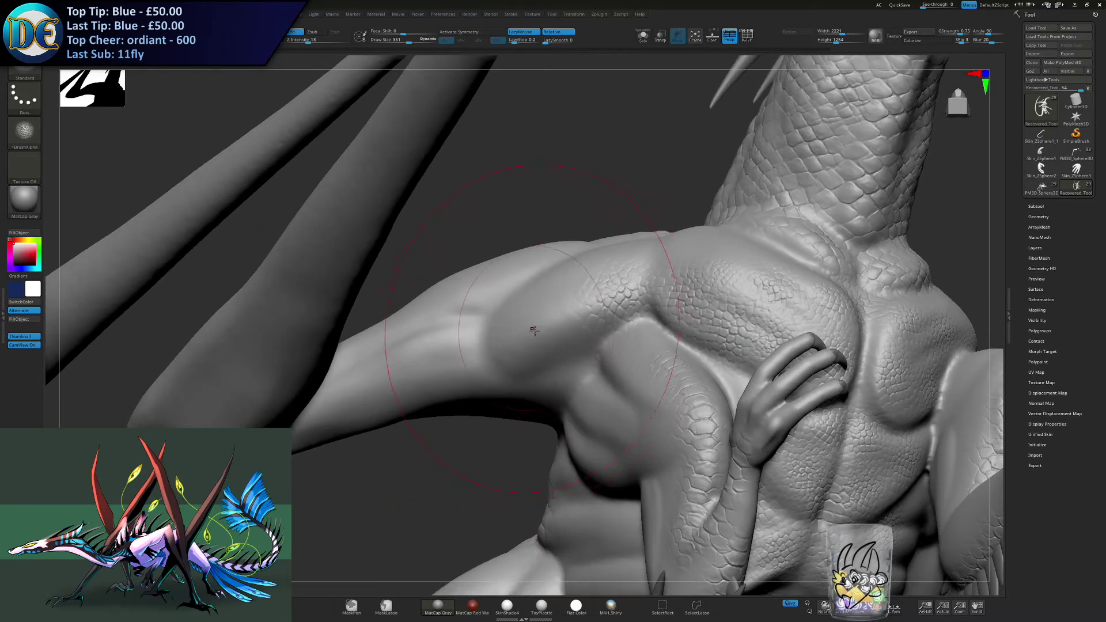
mouse_move(544, 308)
mouse_down()
mouse_move(546, 341)
mouse_move(464, 358)
mouse_move(463, 378)
mouse_up()
mouse_move(447, 387)
alt+right_down()
mouse_move(550, 323)
mouse_move(490, 337)
alt+right_up()
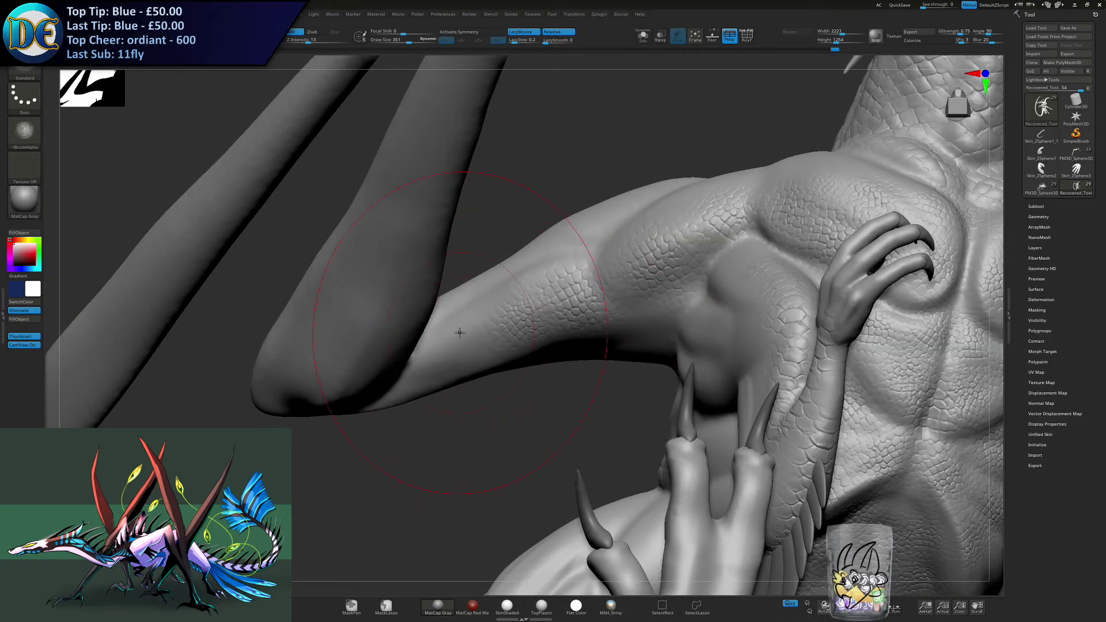
right_drag(460, 332, 437, 375)
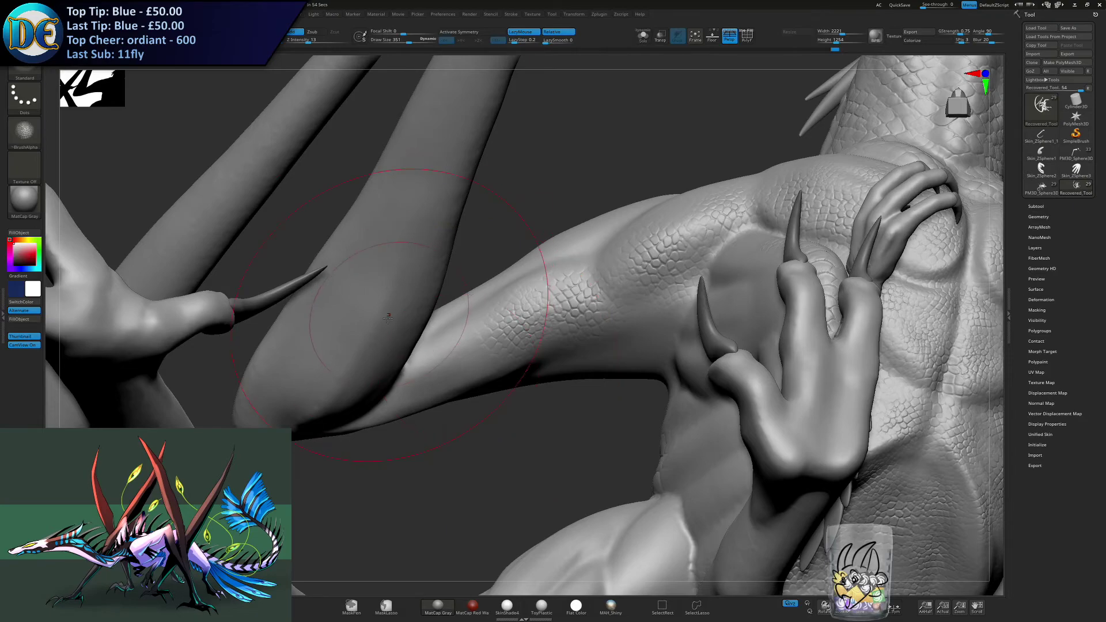
mouse_move(474, 353)
mouse_down()
mouse_move(594, 263)
mouse_move(692, 209)
mouse_up()
key(ctrl+z)
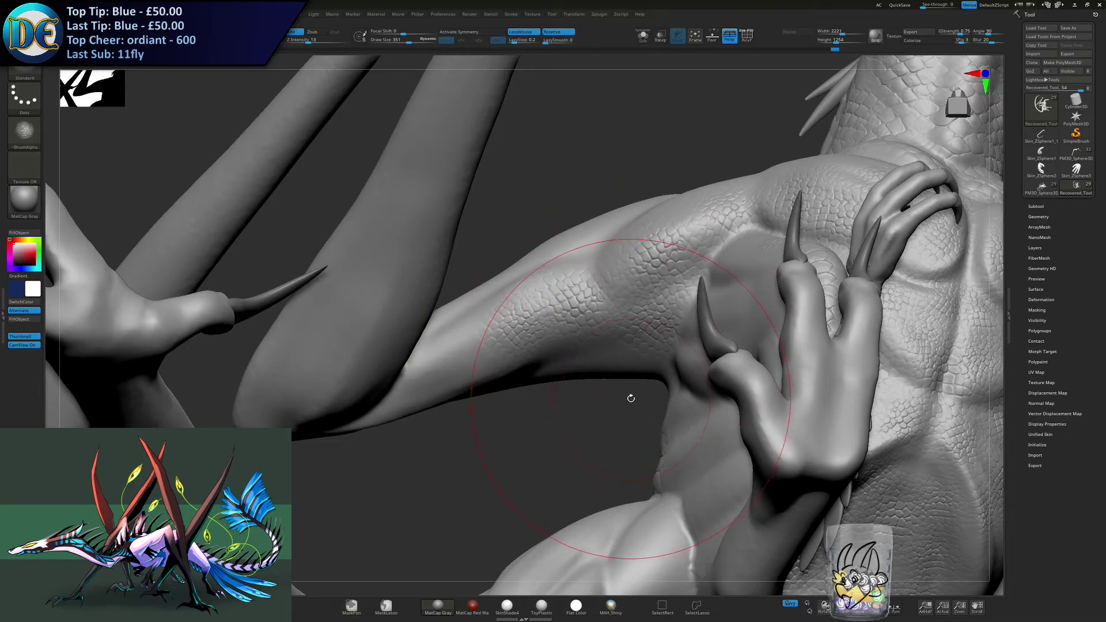
right_drag(642, 371, 634, 402)
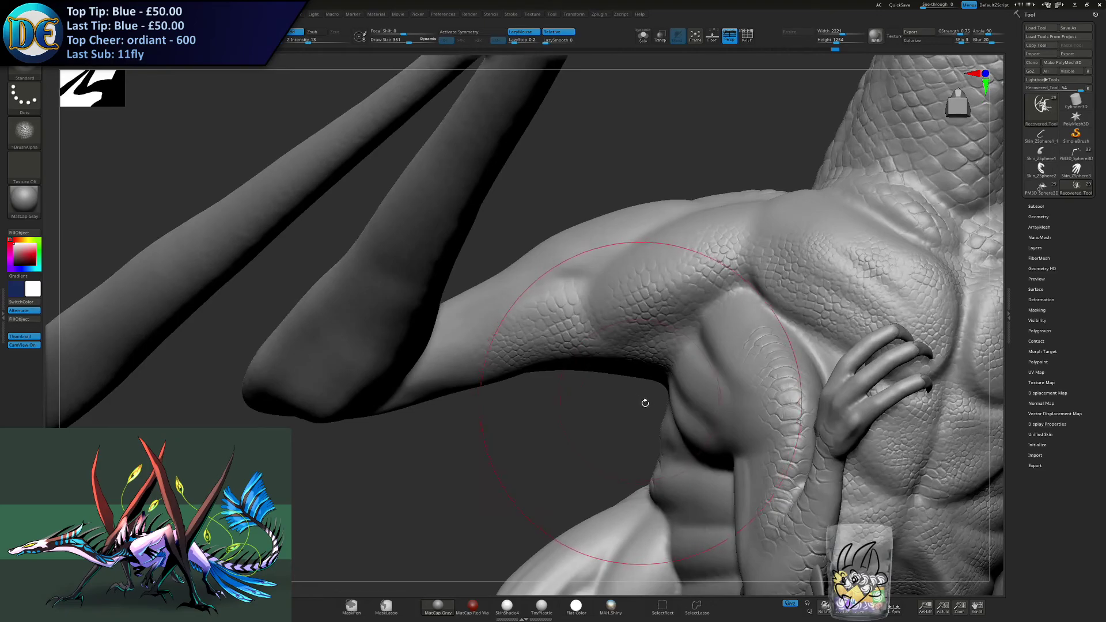
- Cover the dragon's left wing shoulder and the beginning of its upper arm with matching small scales
alt+right_drag(830, 306, 259, 282)
right_drag(535, 306, 403, 368)
alt+right_drag(403, 369, 576, 420)
alt+right_drag(668, 501, 358, 344)
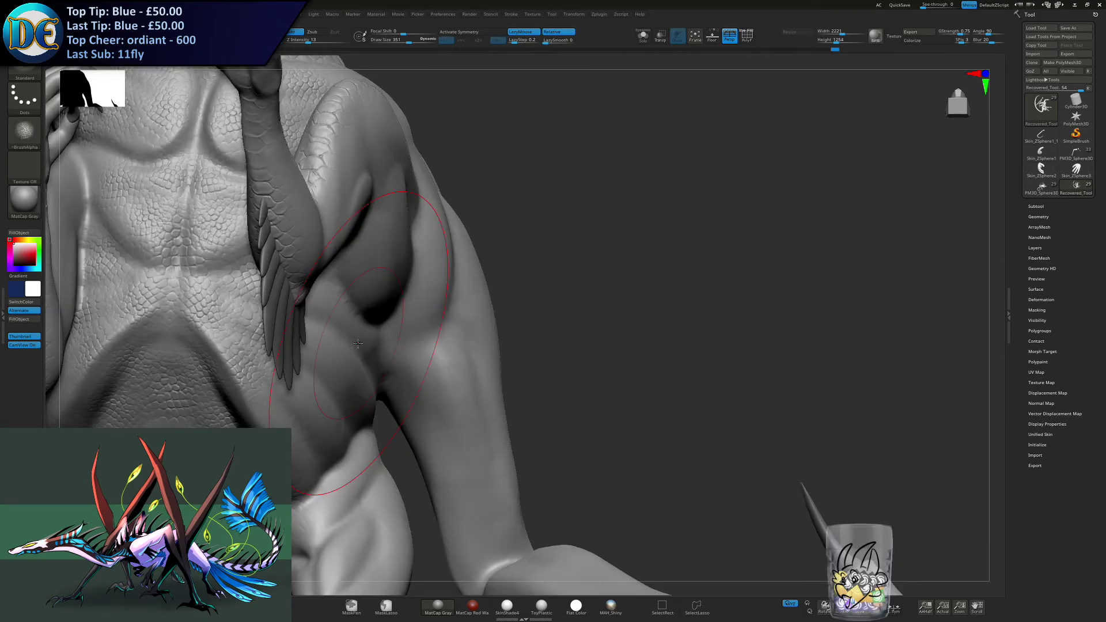
mouse_move(358, 344)
right_down()
mouse_move(570, 314)
mouse_move(559, 306)
mouse_move(596, 296)
mouse_move(550, 312)
right_up()
drag(549, 312, 517, 299)
right_drag(516, 299, 526, 193)
drag(526, 193, 511, 147)
mouse_move(511, 147)
right_down()
mouse_move(522, 190)
mouse_move(507, 212)
right_up()
key(s)
drag(507, 212, 503, 212)
drag(511, 216, 491, 173)
mouse_move(503, 302)
right_down()
mouse_move(544, 247)
mouse_move(663, 280)
right_up()
- Extend the scales down the left wing's upper arm, undoing the first stroke and repainting it with a larger brush
key(s)
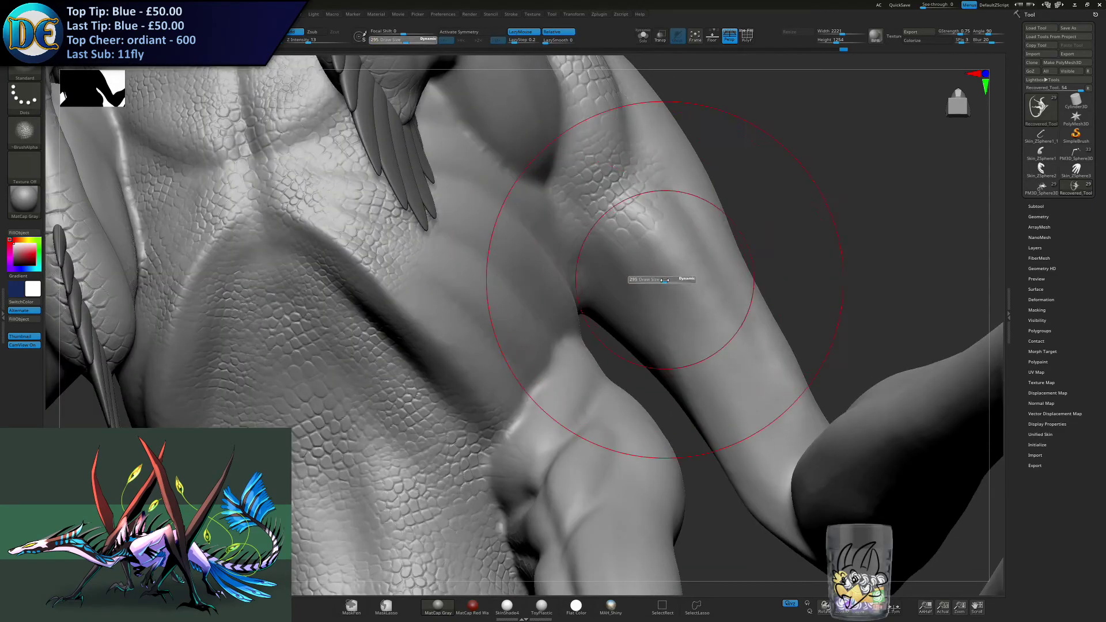
drag(679, 286, 656, 242)
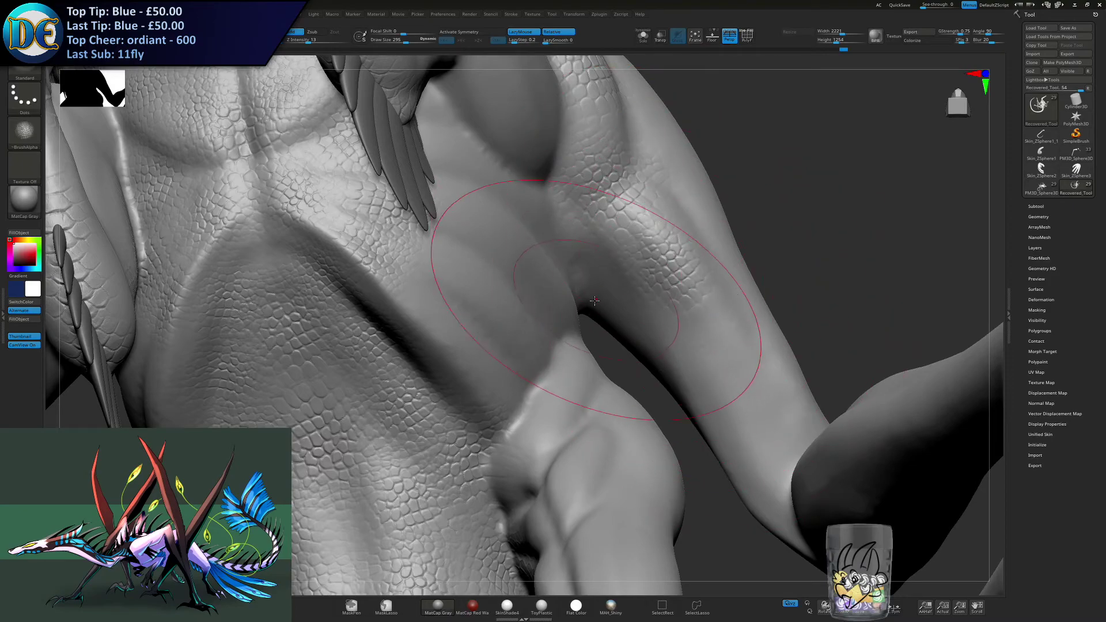
key(ctrl+z)
key(s)
drag(620, 258, 625, 259)
drag(686, 302, 670, 244)
alt+right_drag(613, 319, 524, 322)
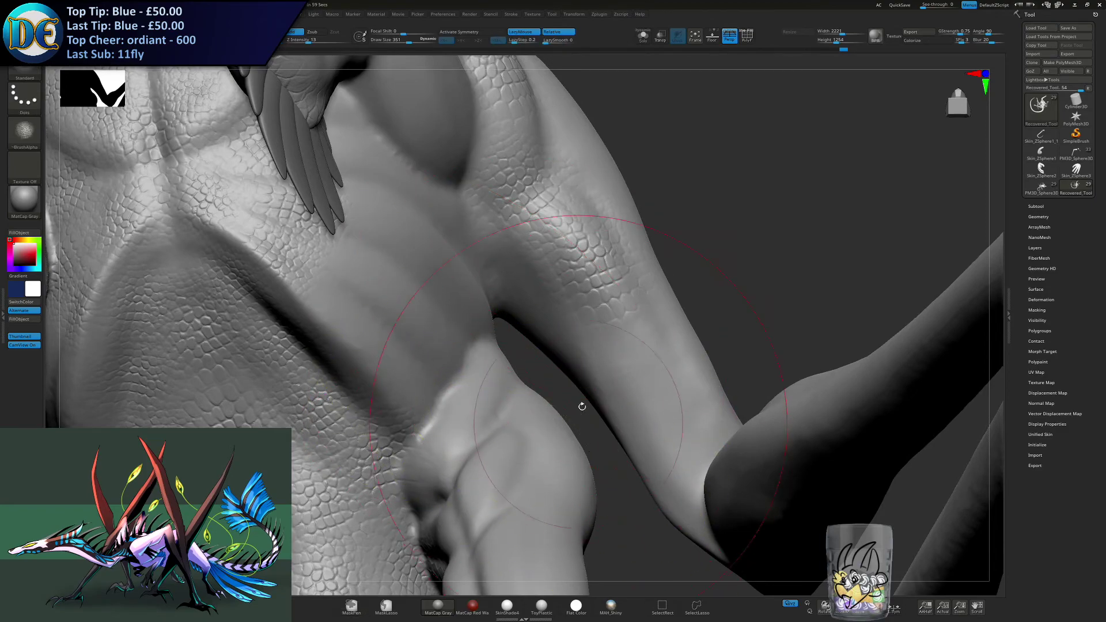
- Continue the scales down the left wing's upper arm toward the elbow
drag(666, 388, 652, 378)
right_drag(651, 376, 669, 442)
drag(669, 442, 667, 404)
mouse_move(667, 403)
right_down()
mouse_move(583, 338)
mouse_move(611, 254)
right_up()
mouse_move(507, 380)
ctrl+right_down()
mouse_move(491, 334)
mouse_move(491, 367)
mouse_move(504, 292)
mouse_move(556, 412)
mouse_move(586, 230)
mouse_move(548, 350)
mouse_move(537, 297)
mouse_move(548, 334)
mouse_move(535, 338)
ctrl+right_up()
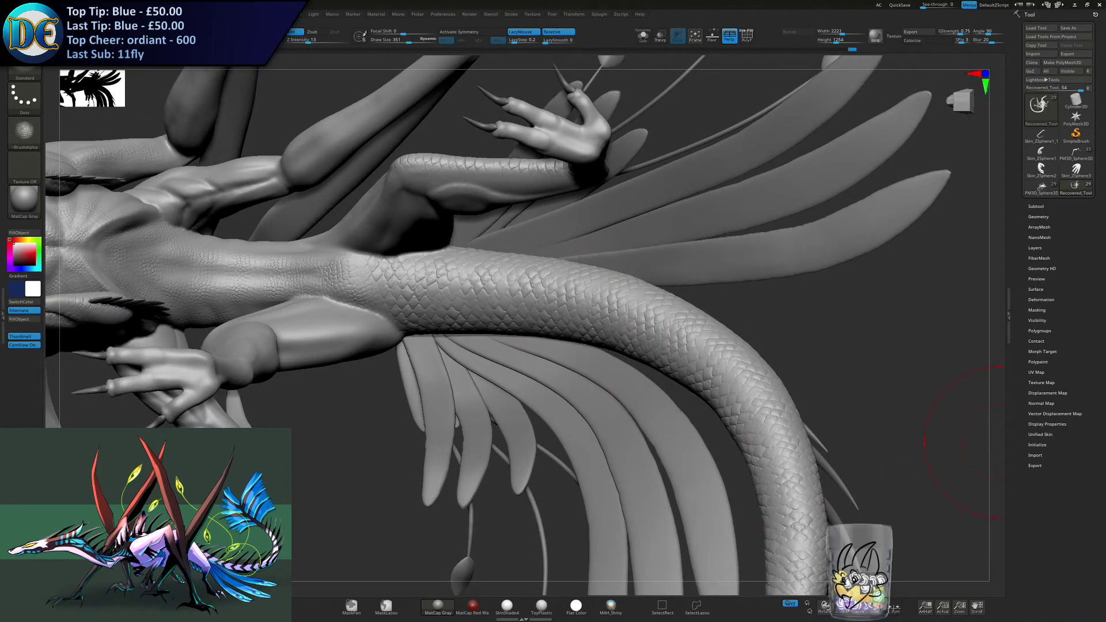
- Switch to Photos, examine the foot in Shriek_mini_render_1.png up close, and browse on to the Shriek.png reference sheet
drag(1105, 99, 858, 91)
scroll(942, 349, up, 3)
drag(942, 349, 844, 321)
scroll(844, 321, up, 5)
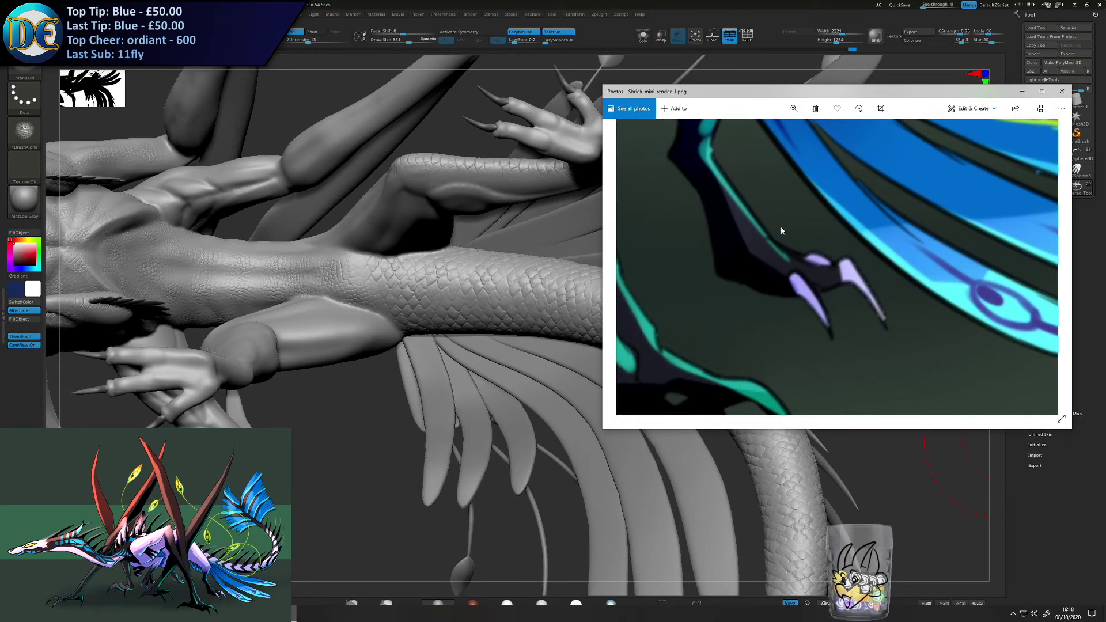
scroll(780, 230, down, 8)
key(Right)
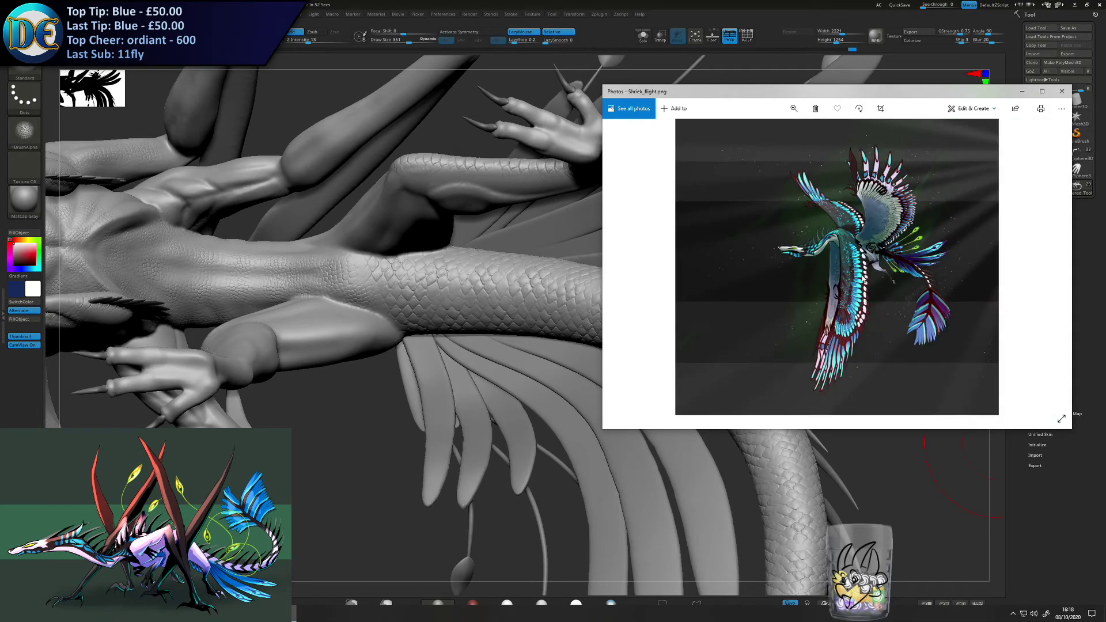
key(Right)
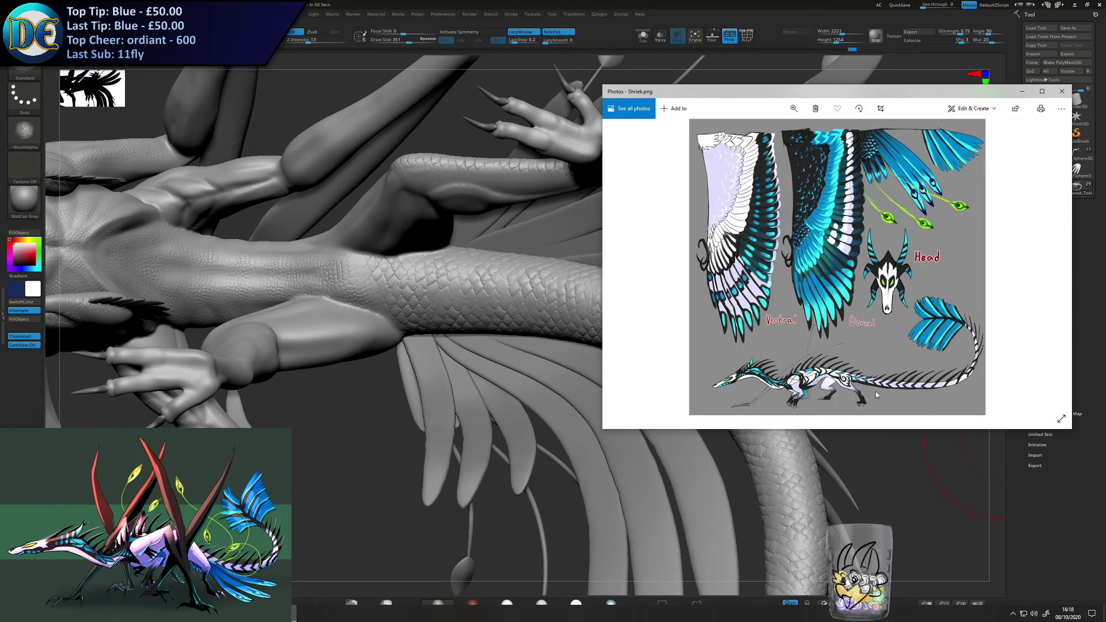
- Examine the dragon's hind leg, foot and tail base up close on the Shriek.png reference sheet
scroll(876, 395, up, 5)
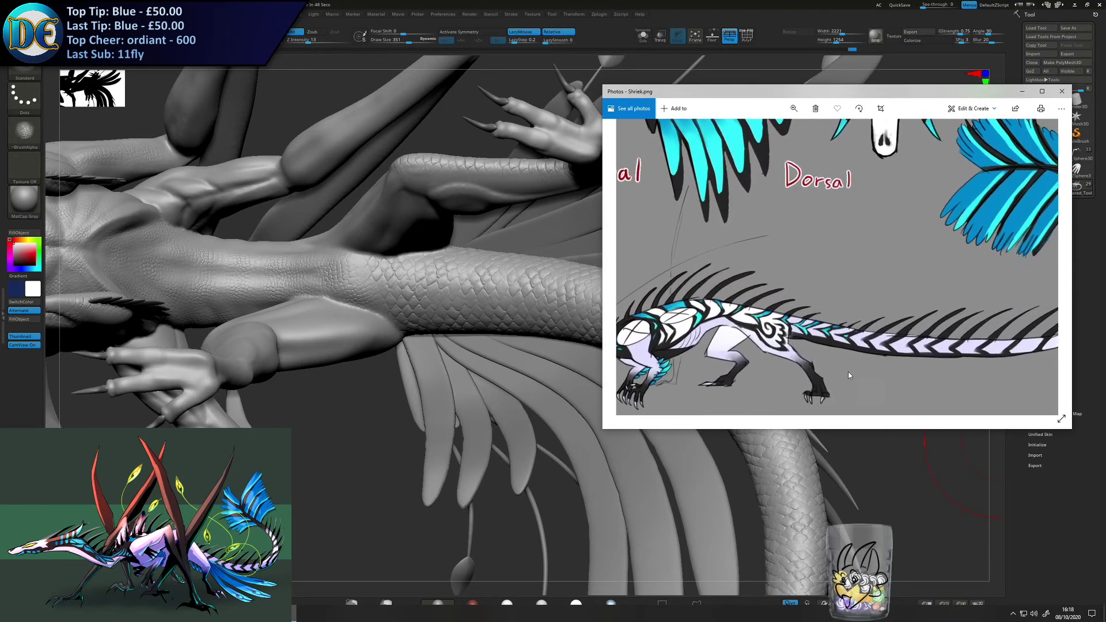
scroll(849, 375, up, 4)
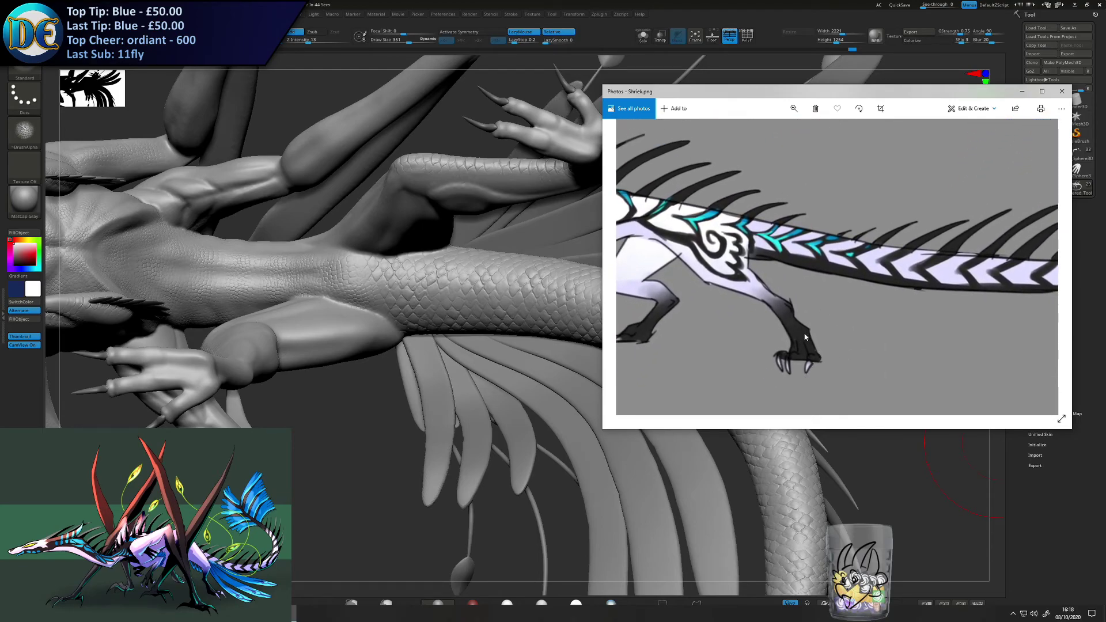
scroll(842, 314, down, 8)
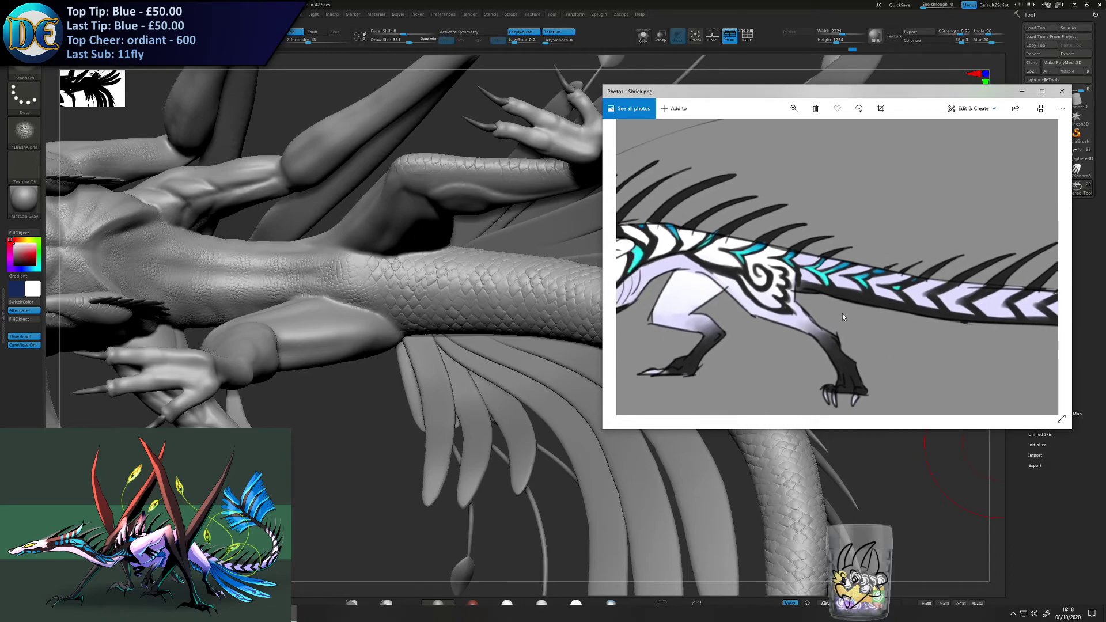
- Browse the references through Shriek_flight.png to Shriek_wing.png, go back to Shriek_new_ref_2.png, and move the Photos window off the sculpt
key(Right)
key(Right)
key(Right)
key(Right)
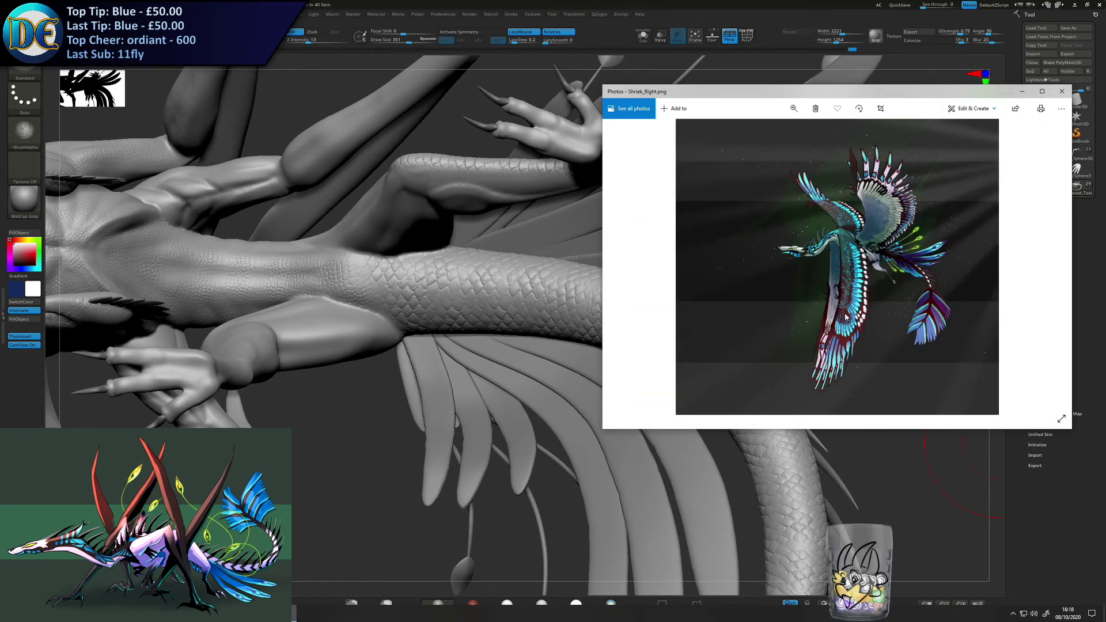
key(Right)
key(Right)
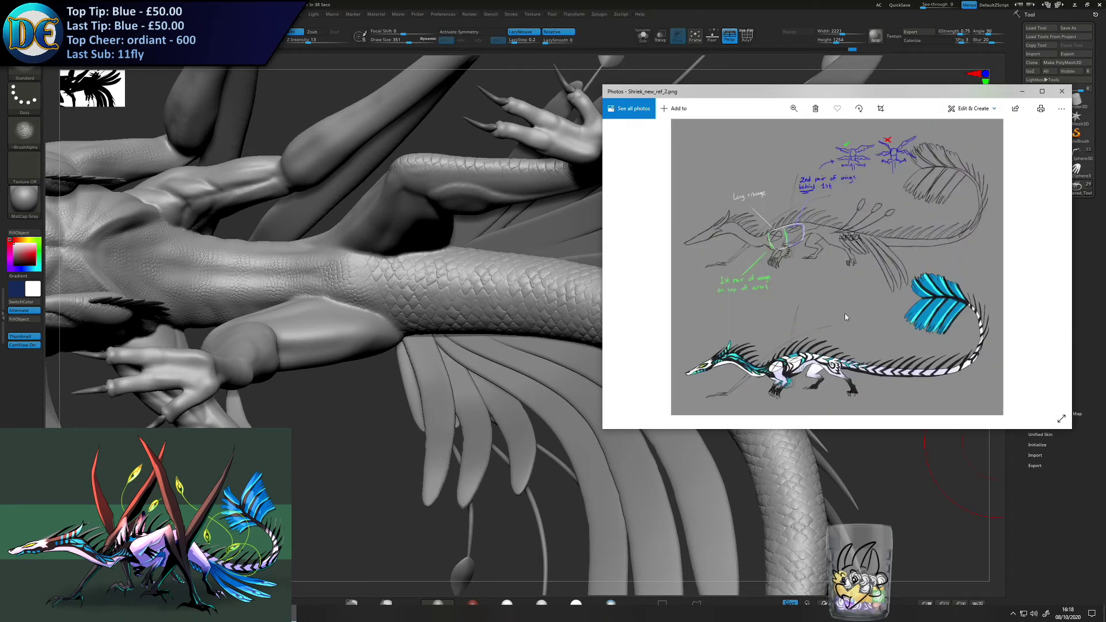
key(Right)
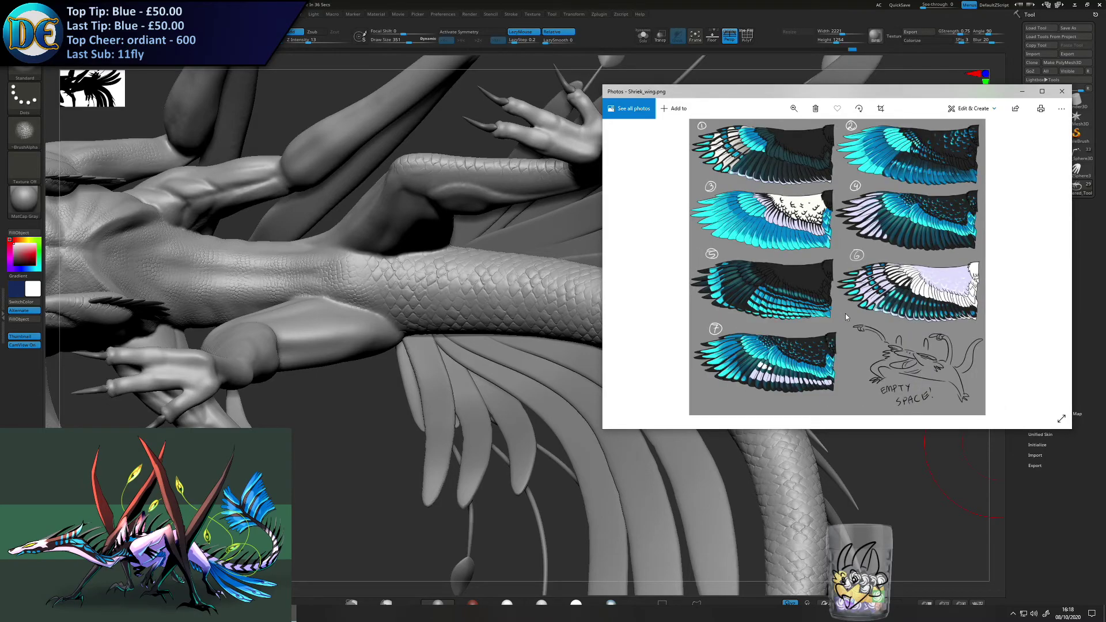
key(Left)
key(Left)
key(Left)
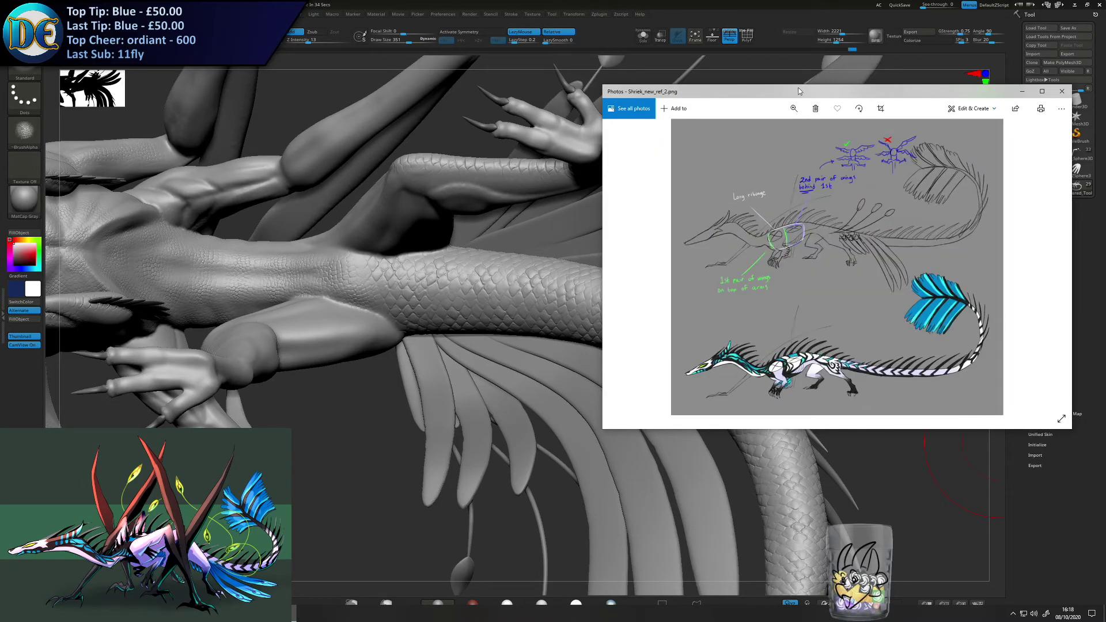
key(Left)
drag(801, 96, 1105, 127)
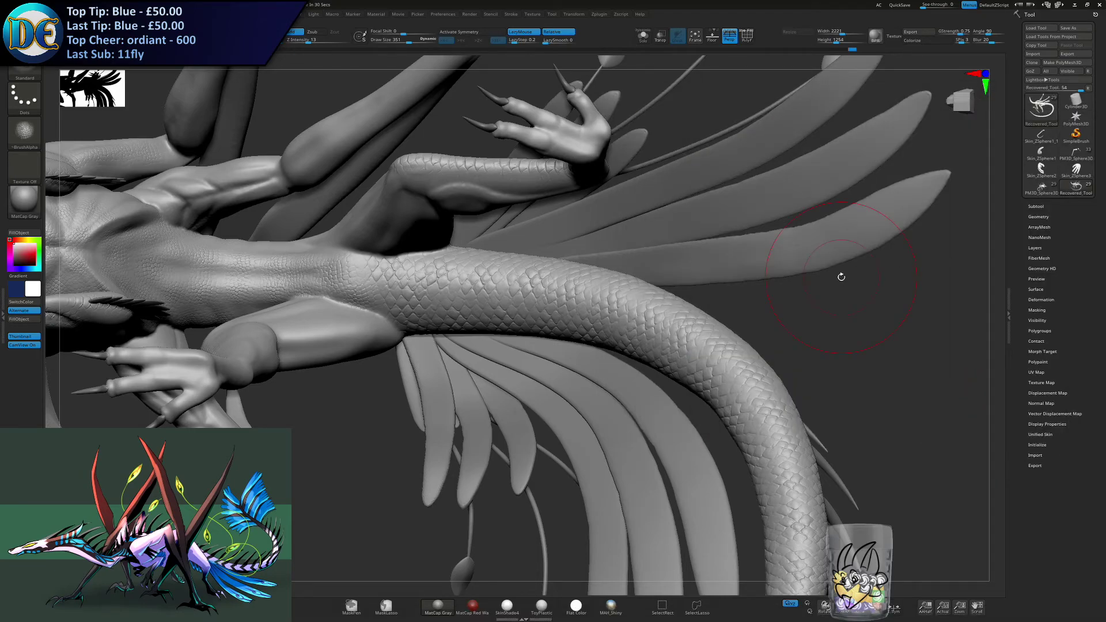
- Return to ZBrush, review the whole dragon from below and the side, and save the project over the existing file
ctrl+right_drag(841, 277, 483, 394)
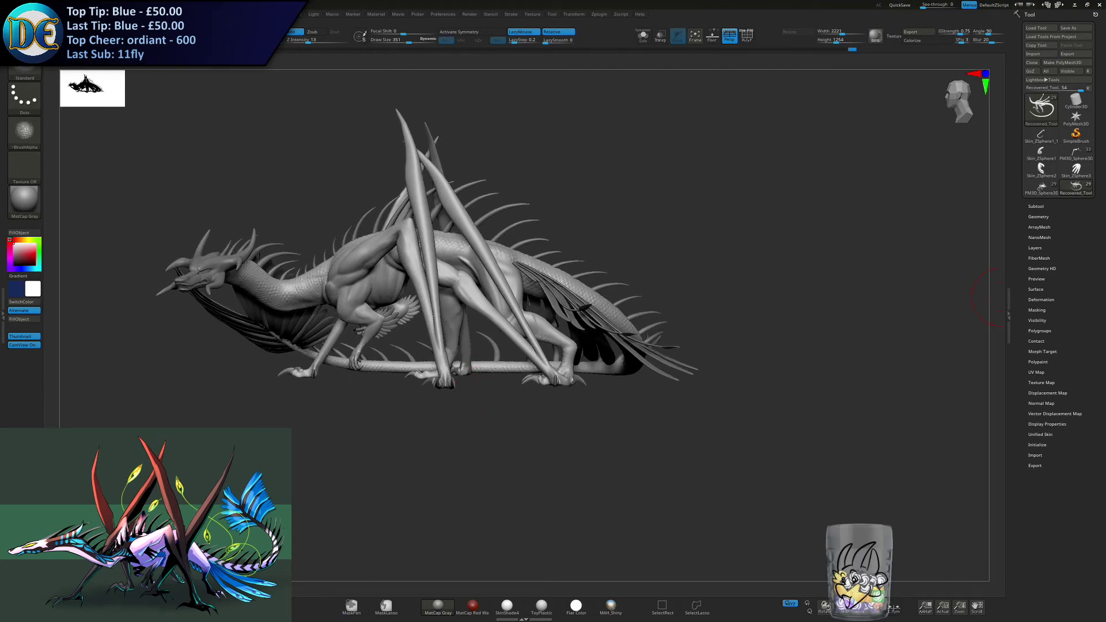
right_drag(423, 414, 468, 372)
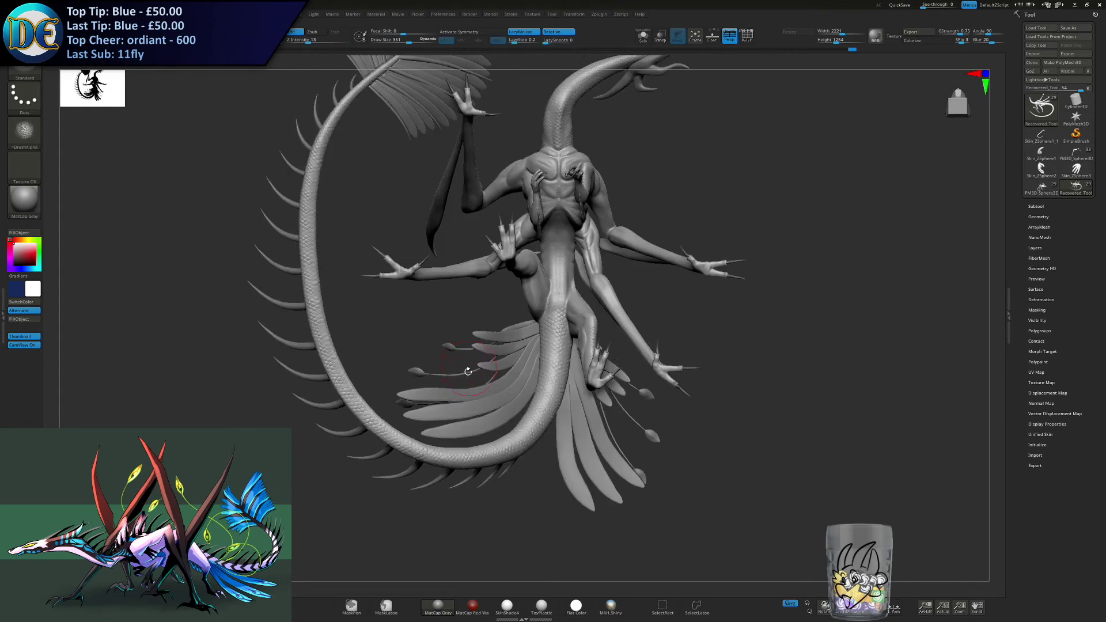
right_drag(455, 363, 413, 458)
key(ctrl+s)
key(Return)
key(y)
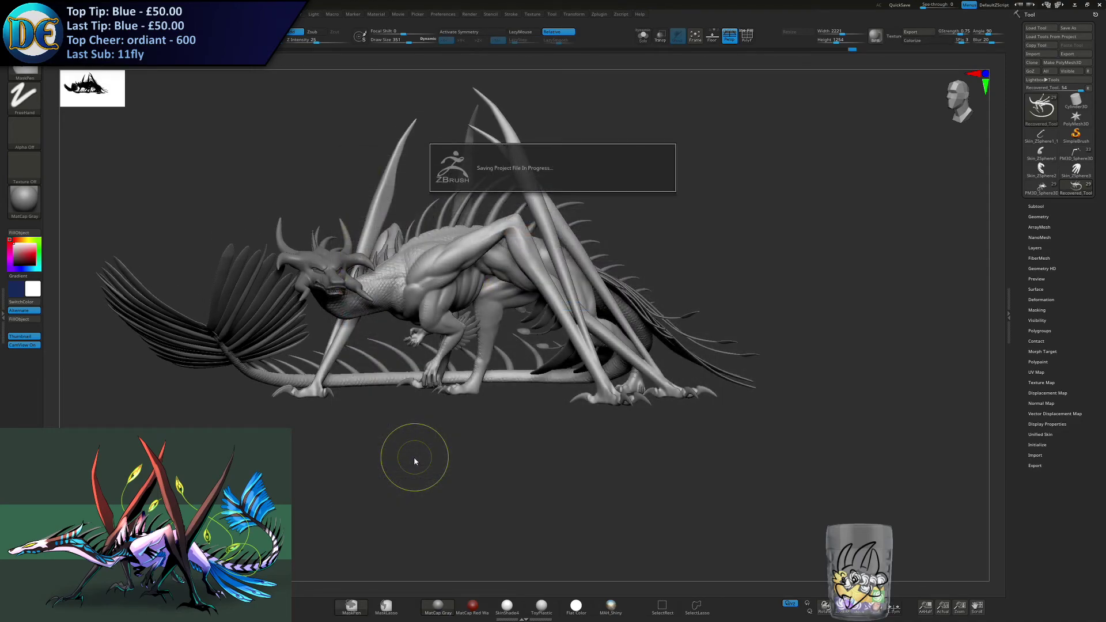
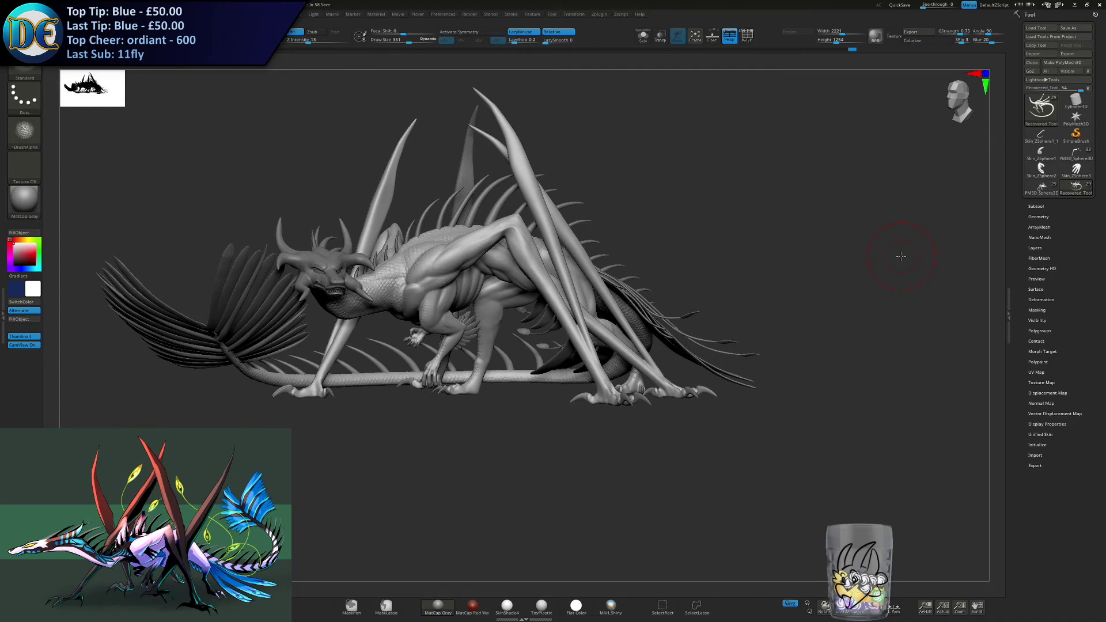
- Stamp reptile scales over the inner thigh of one hind leg beside the tail base
drag(455, 408, 449, 532)
alt+drag(499, 369, 592, 266)
alt+drag(558, 390, 494, 497)
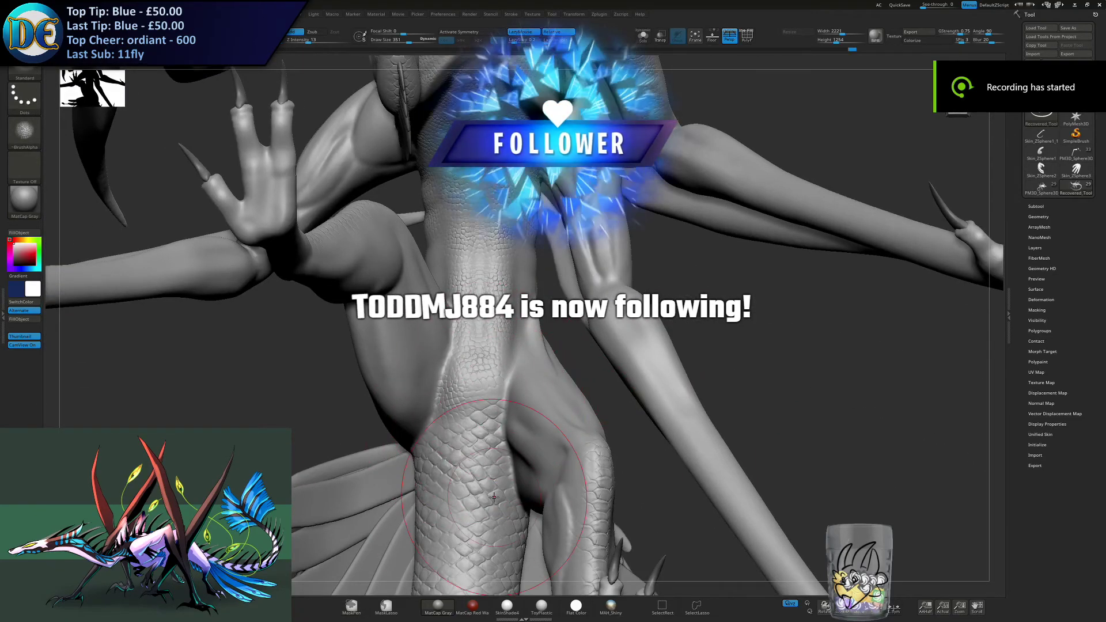
alt+right_drag(494, 496, 497, 489)
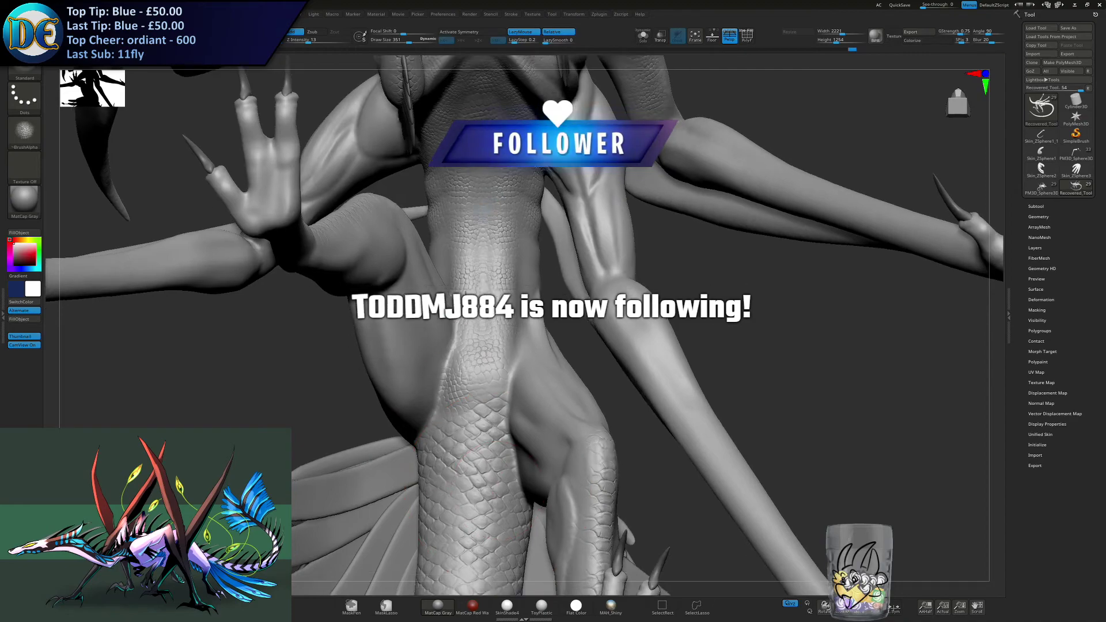
alt+right_drag(480, 539, 500, 455)
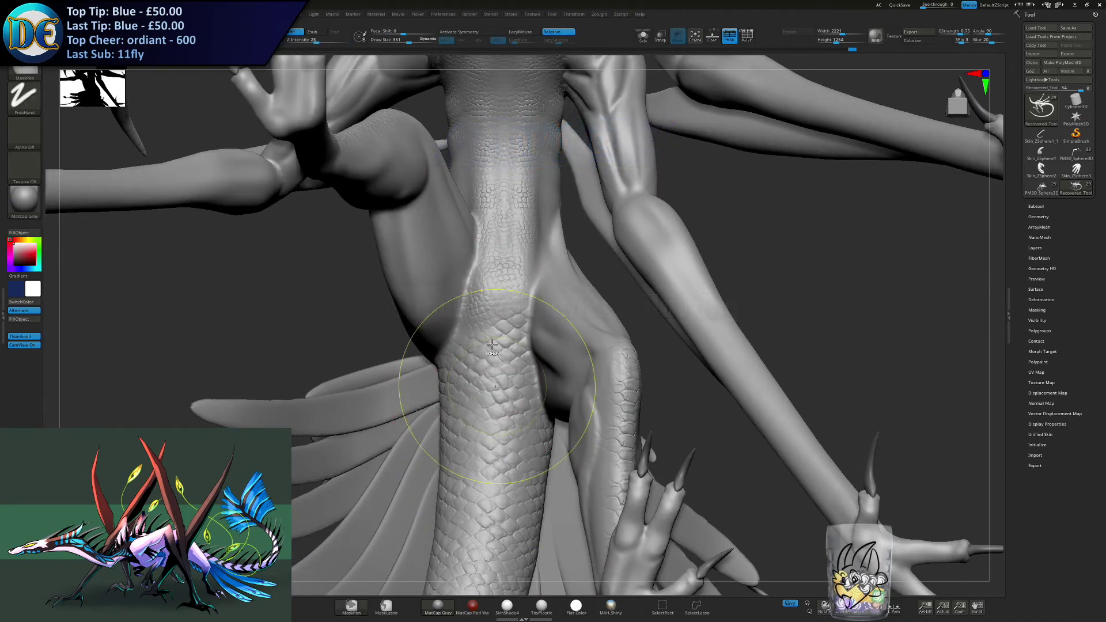
right_drag(515, 306, 568, 317)
key(bracketright)
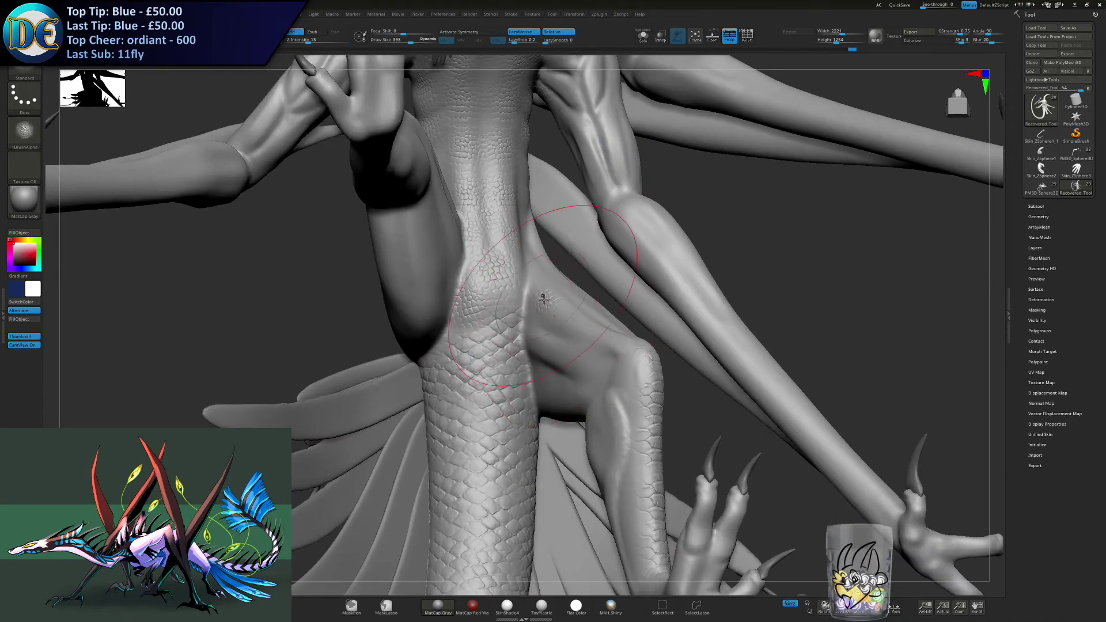
right_drag(568, 346, 527, 431)
drag(547, 412, 597, 400)
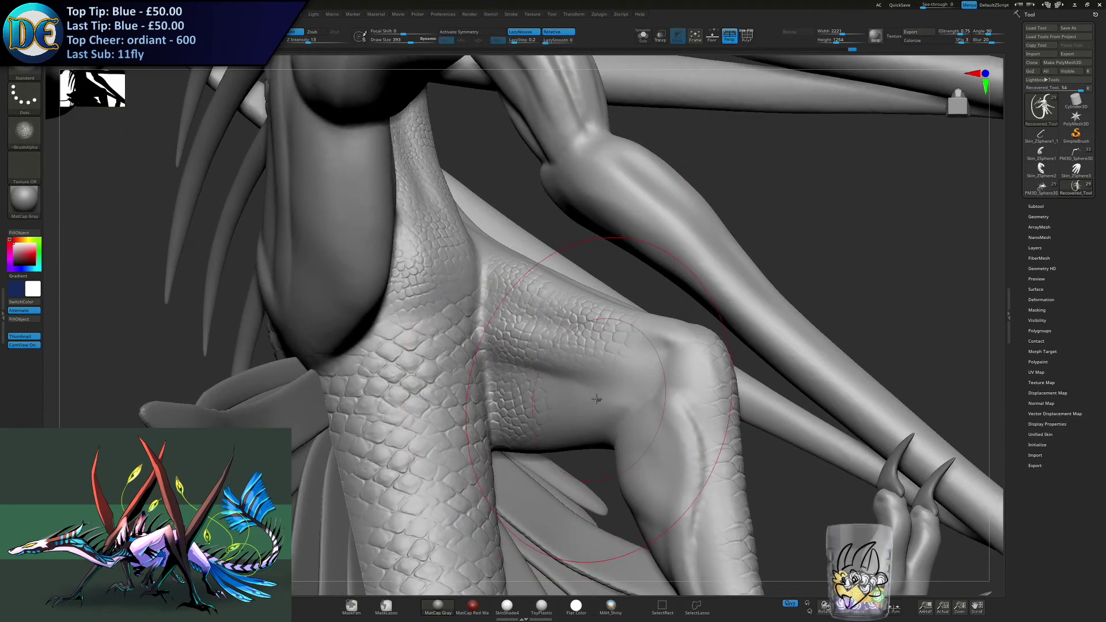
- Set the draw size to 334 and stamp scales over the opposite hind leg's inner thigh
right_drag(633, 348, 492, 240)
drag(492, 241, 493, 306)
mouse_move(453, 358)
right_down()
mouse_move(449, 410)
mouse_move(400, 417)
mouse_move(447, 368)
right_up()
key(s)
drag(462, 405, 459, 404)
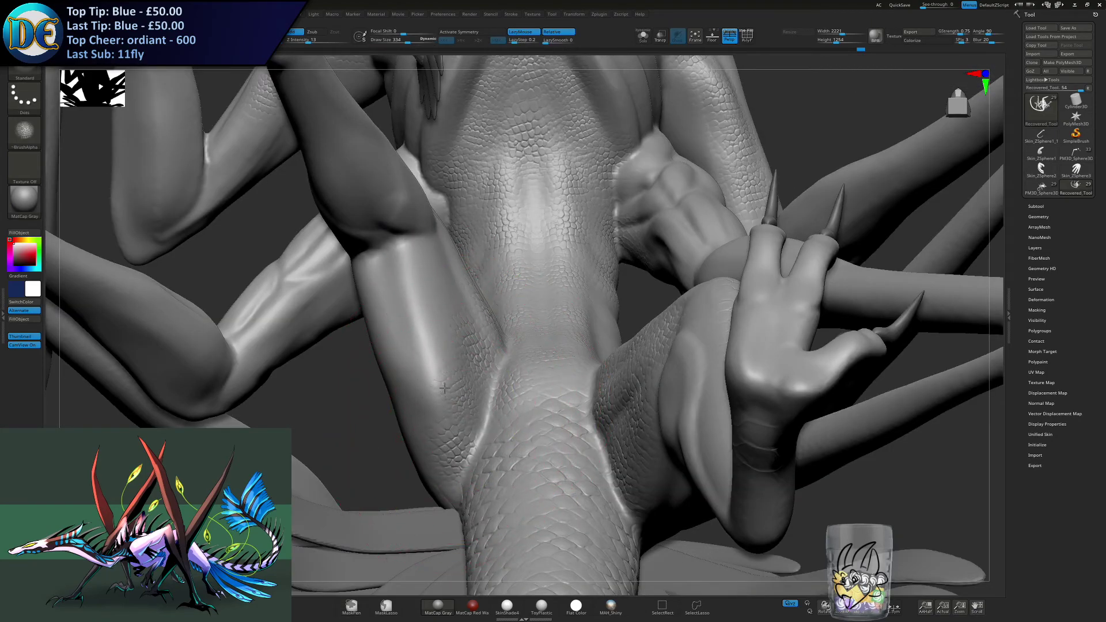
right_drag(444, 392, 428, 398)
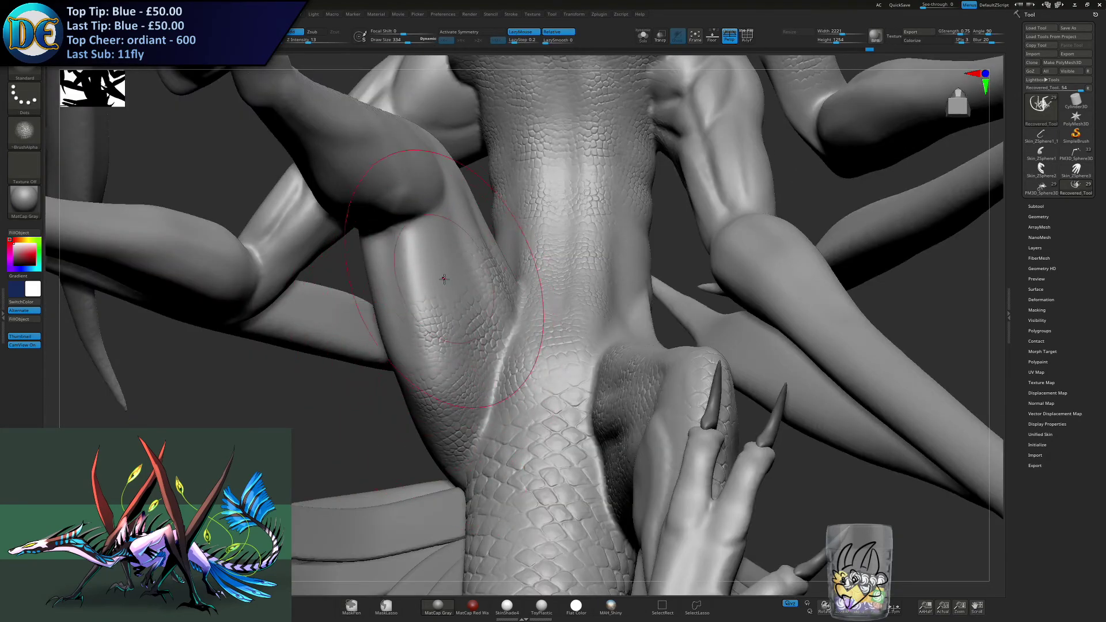
- Extend the scales up the thigh to the knee and onto the adjoining part of the lower leg
mouse_move(448, 279)
right_down()
mouse_move(470, 227)
mouse_move(461, 214)
mouse_move(478, 196)
mouse_move(409, 247)
mouse_move(412, 277)
mouse_move(378, 282)
right_up()
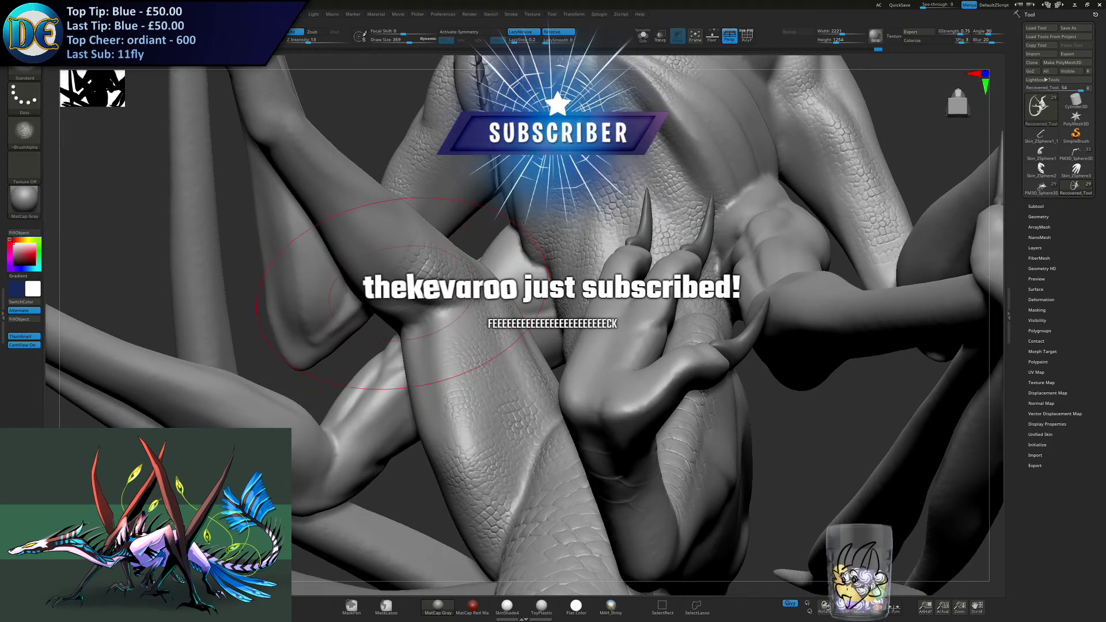
right_drag(377, 282, 371, 314)
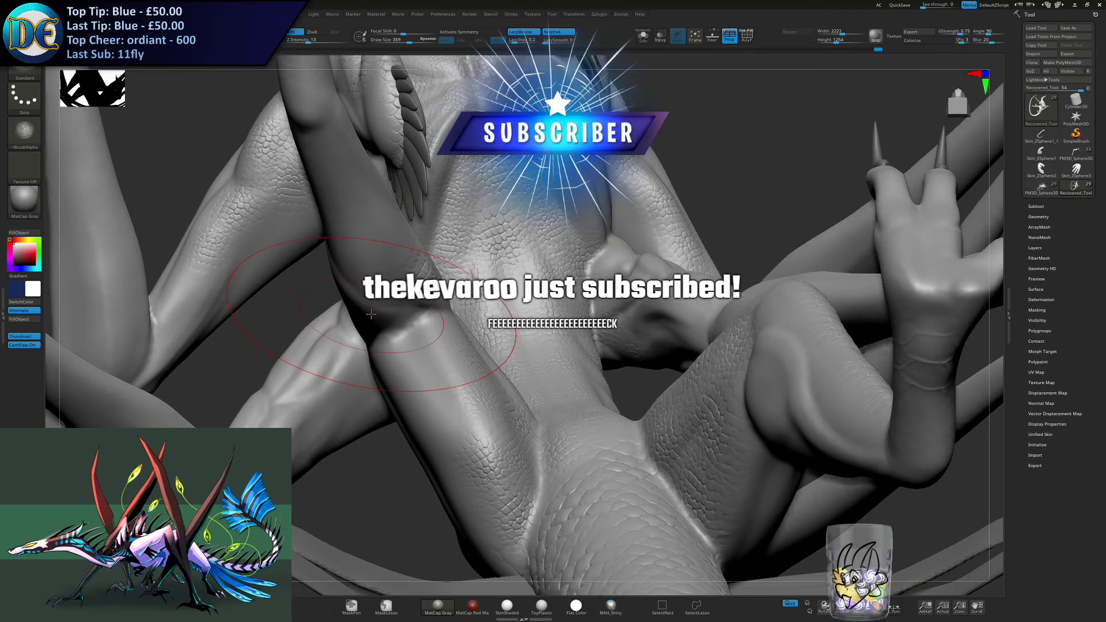
right_drag(371, 314, 409, 311)
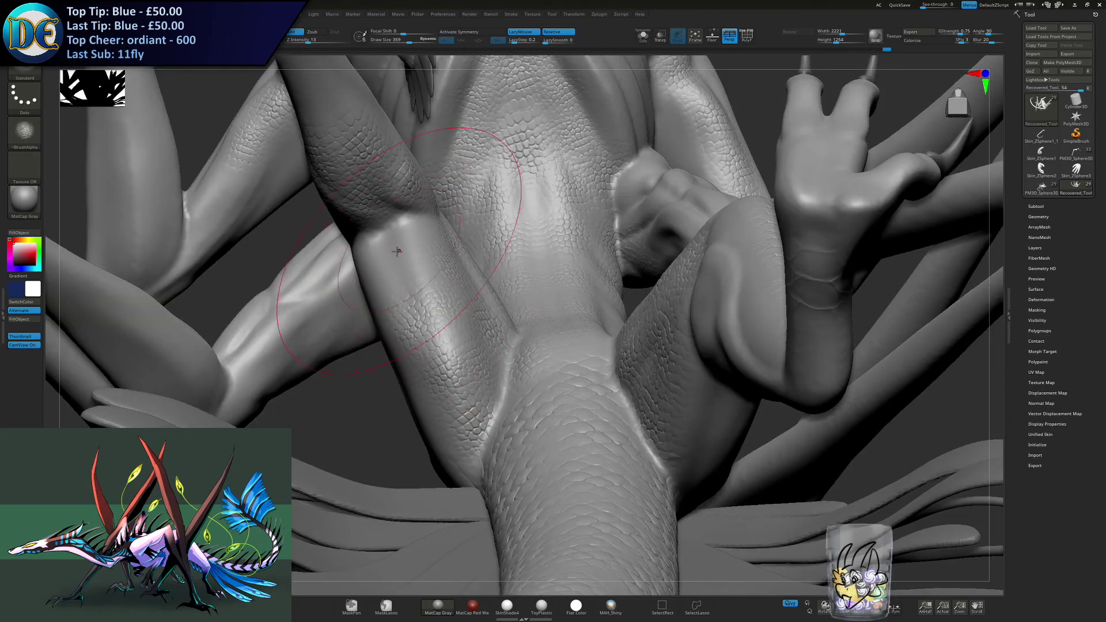
right_drag(395, 276, 365, 295)
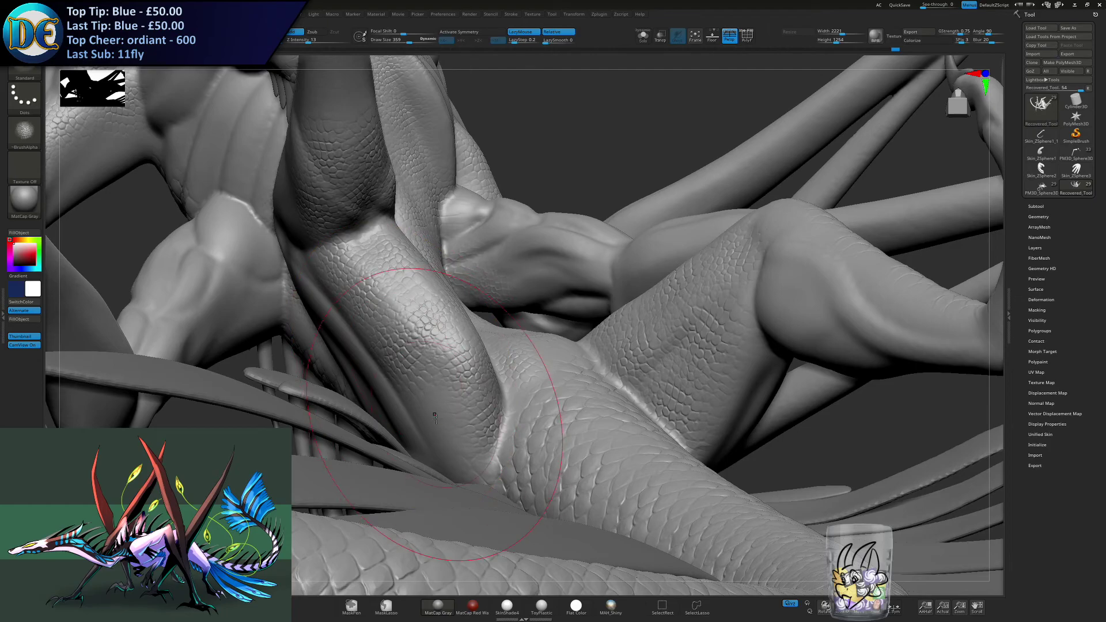
- Stamp scales across the other hind leg's calf and redo the undone scale stroke on the tail
mouse_move(558, 404)
right_down()
mouse_move(555, 338)
mouse_move(531, 311)
mouse_move(454, 288)
mouse_move(382, 362)
mouse_move(461, 385)
right_up()
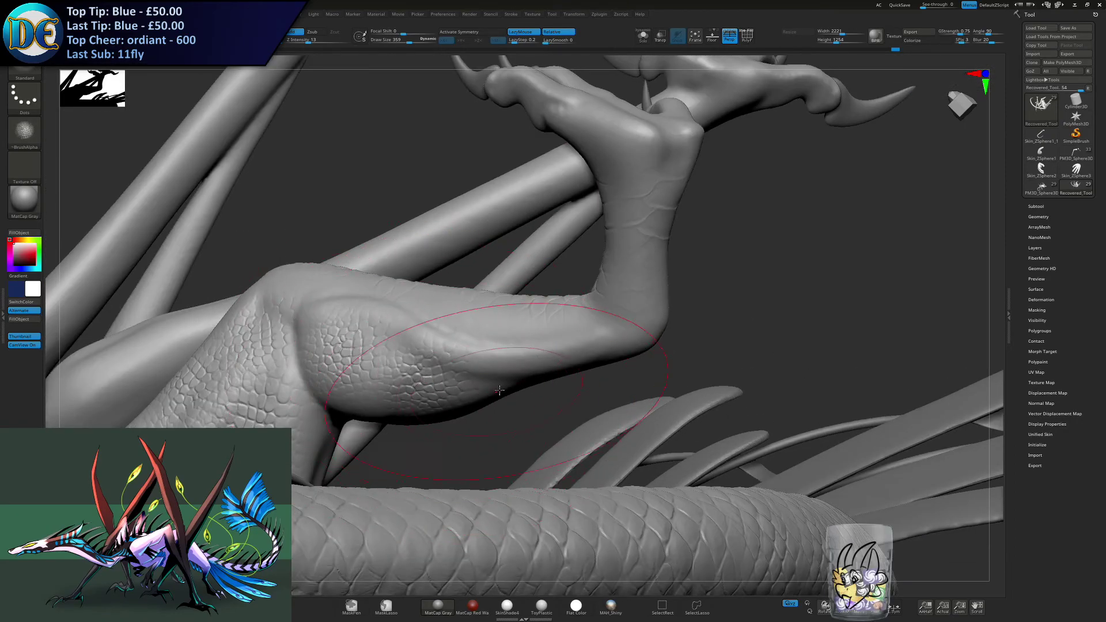
mouse_move(662, 392)
mouse_down()
mouse_move(504, 302)
mouse_move(530, 62)
mouse_up()
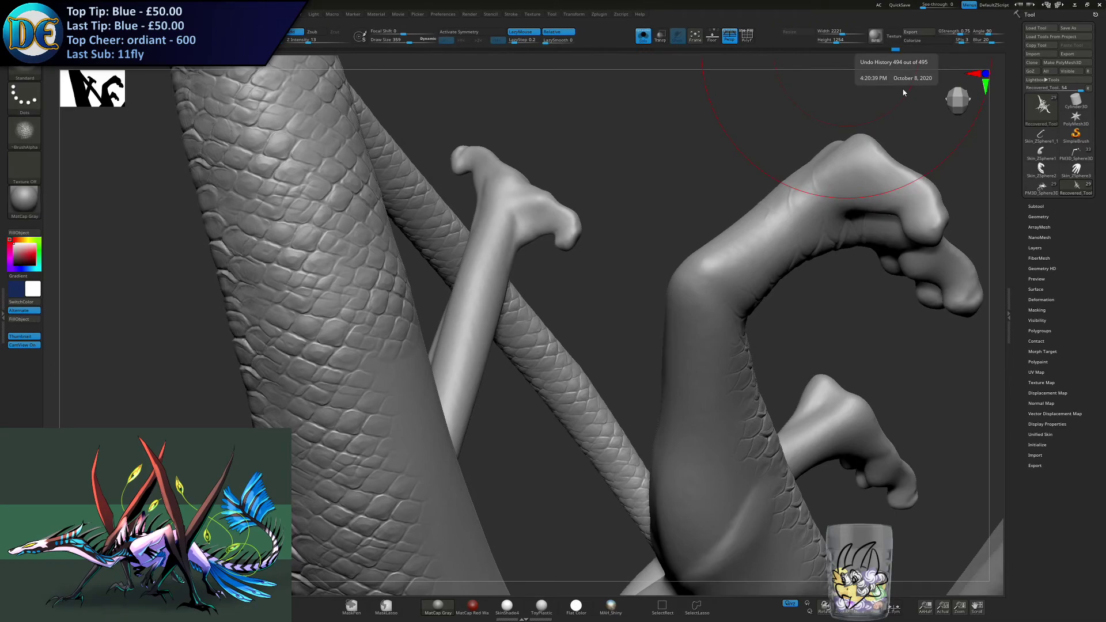
key(ctrl+shift+z)
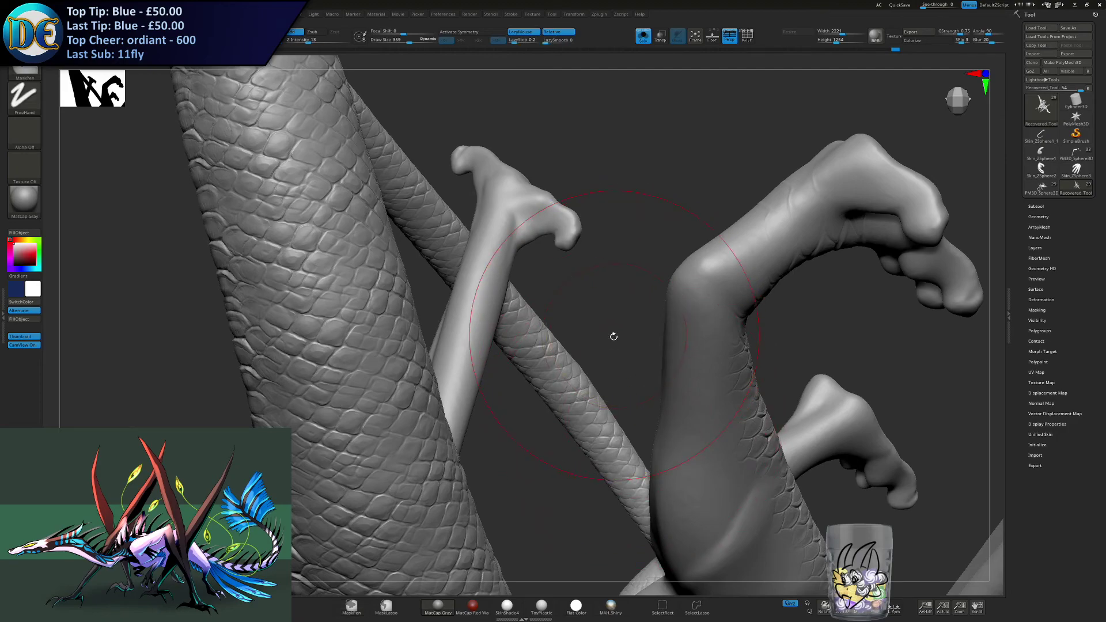
- Frame the model and isolate the body with Solo, hiding the spikes, feathers and claws
click(643, 36)
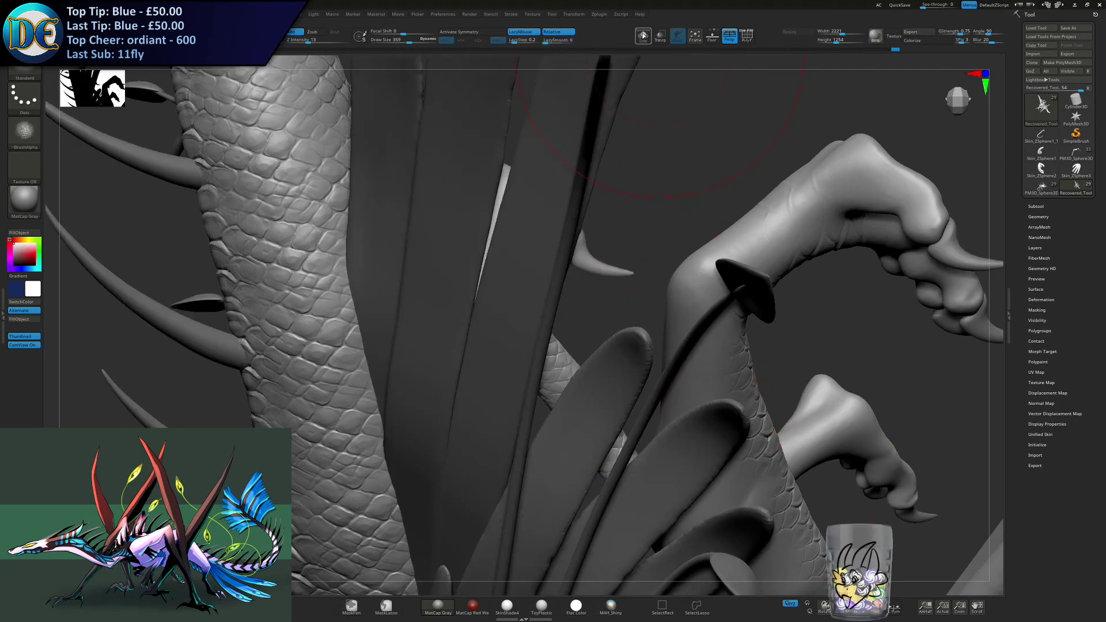
click(643, 35)
click(643, 35)
click(701, 39)
ctrl+right_drag(685, 196, 462, 225)
ctrl+right_drag(462, 225, 466, 340)
click(643, 36)
- Stamp scales below the hind leg's knee and save the project over the existing file
right_drag(460, 261, 493, 282)
mouse_move(453, 227)
alt+right_down()
mouse_move(469, 365)
mouse_move(477, 271)
mouse_move(512, 311)
mouse_move(473, 291)
mouse_move(514, 327)
mouse_move(573, 294)
mouse_move(569, 276)
mouse_move(596, 260)
alt+right_up()
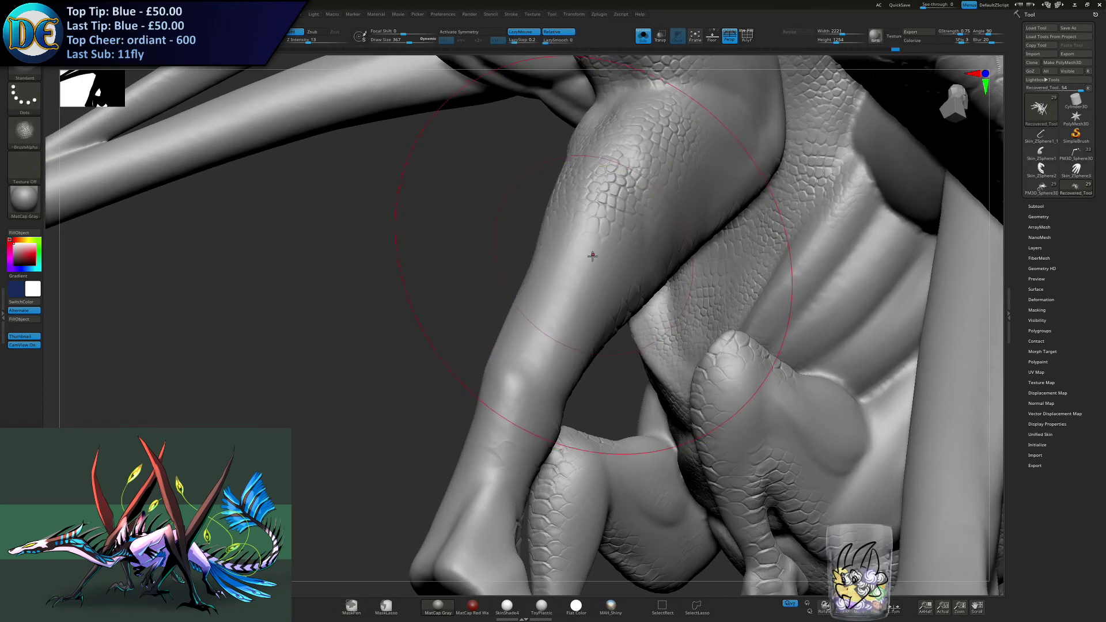
key(ctrl+s)
key(Return)
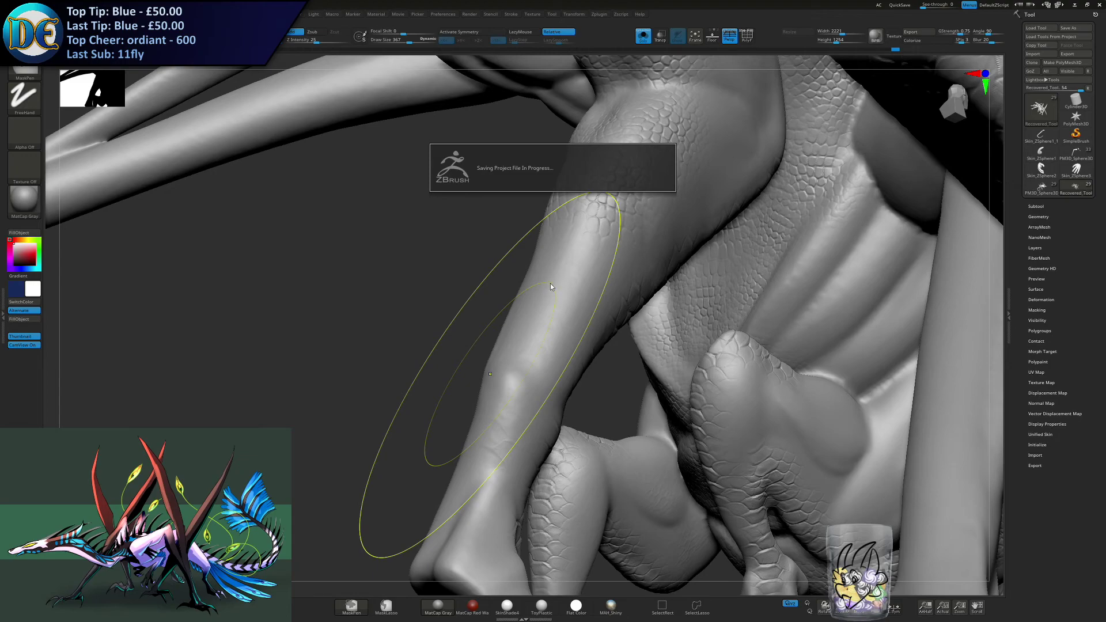
- Stamp scales over the back and side of the hind leg's calf, undoing the last stroke to rework it
mouse_move(523, 276)
right_down()
mouse_move(550, 273)
mouse_move(531, 356)
mouse_move(475, 363)
mouse_move(505, 366)
mouse_move(459, 318)
mouse_move(490, 374)
mouse_move(507, 241)
mouse_move(737, 260)
right_up()
mouse_move(651, 277)
right_down()
mouse_move(508, 267)
mouse_move(469, 376)
mouse_move(445, 380)
right_up()
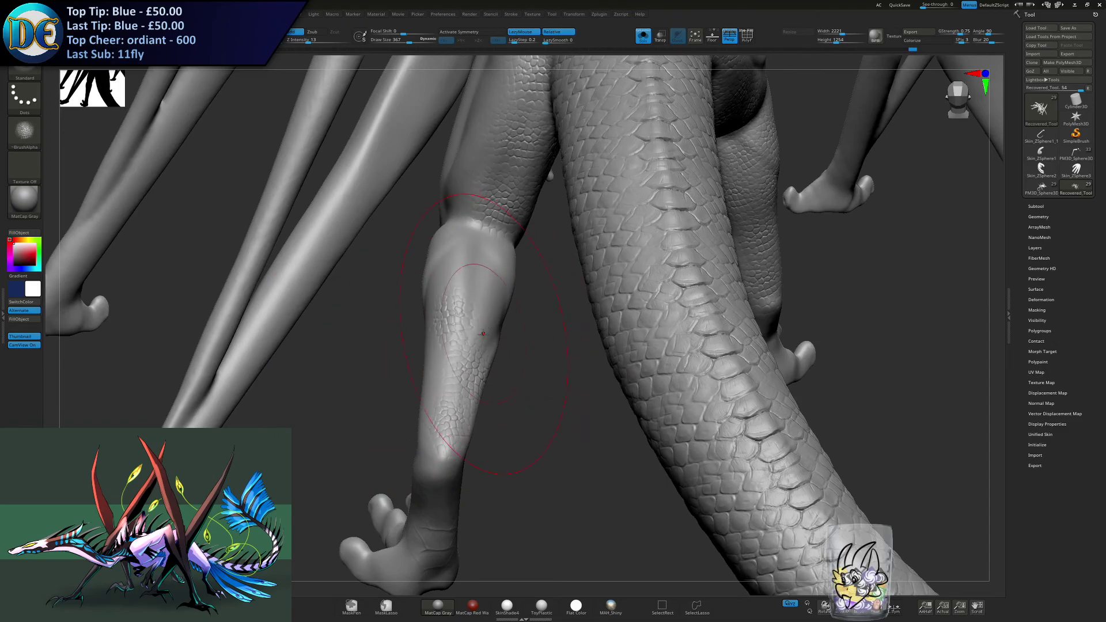
mouse_move(515, 258)
right_down()
mouse_move(575, 314)
mouse_move(514, 315)
right_up()
key(ctrl+z)
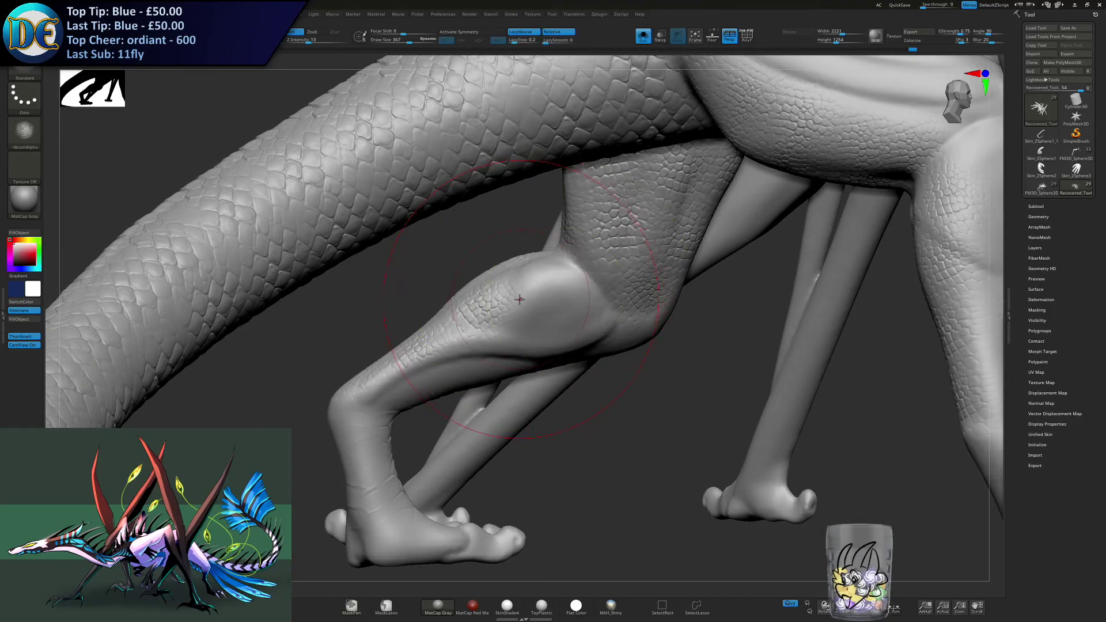
mouse_move(553, 335)
right_down()
mouse_move(536, 375)
mouse_move(540, 333)
right_up()
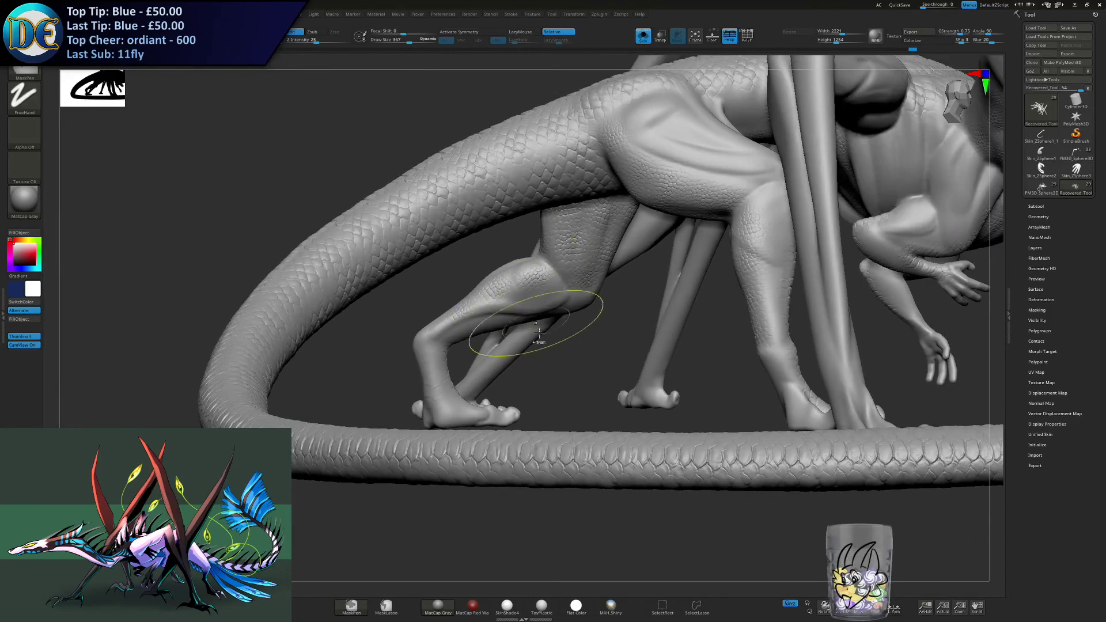
- Set the draw size to 302 and stamp scales on the small forelimb's muscle bulge above the elbow, toggling the stroke to compare
mouse_move(749, 330)
right_down()
mouse_move(462, 298)
mouse_move(490, 230)
mouse_move(491, 301)
mouse_move(556, 253)
mouse_move(521, 366)
mouse_move(533, 323)
mouse_move(519, 288)
right_up()
mouse_move(505, 387)
right_down()
mouse_move(489, 369)
mouse_move(475, 380)
mouse_move(532, 358)
mouse_move(488, 300)
mouse_move(494, 345)
right_up()
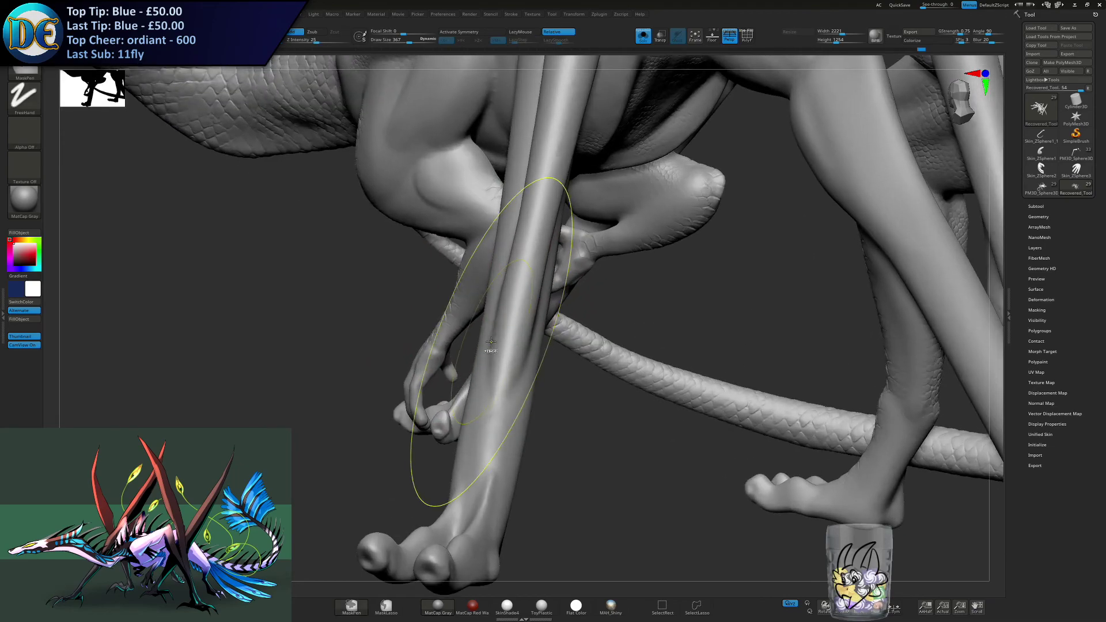
right_drag(523, 279, 440, 239)
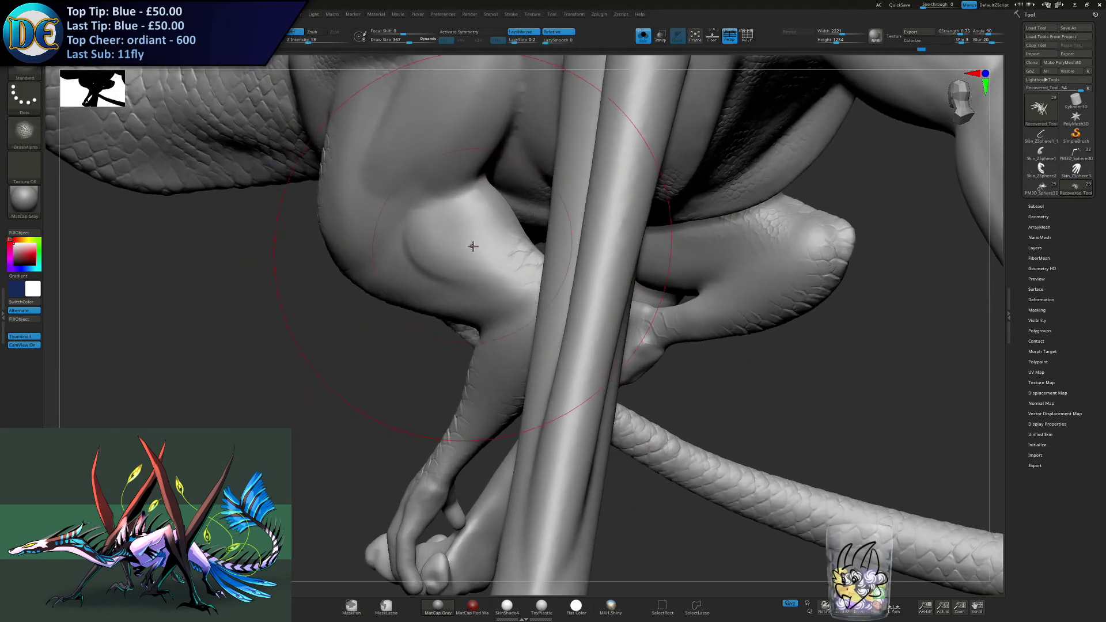
right_drag(419, 291, 452, 252)
key(ctrl)
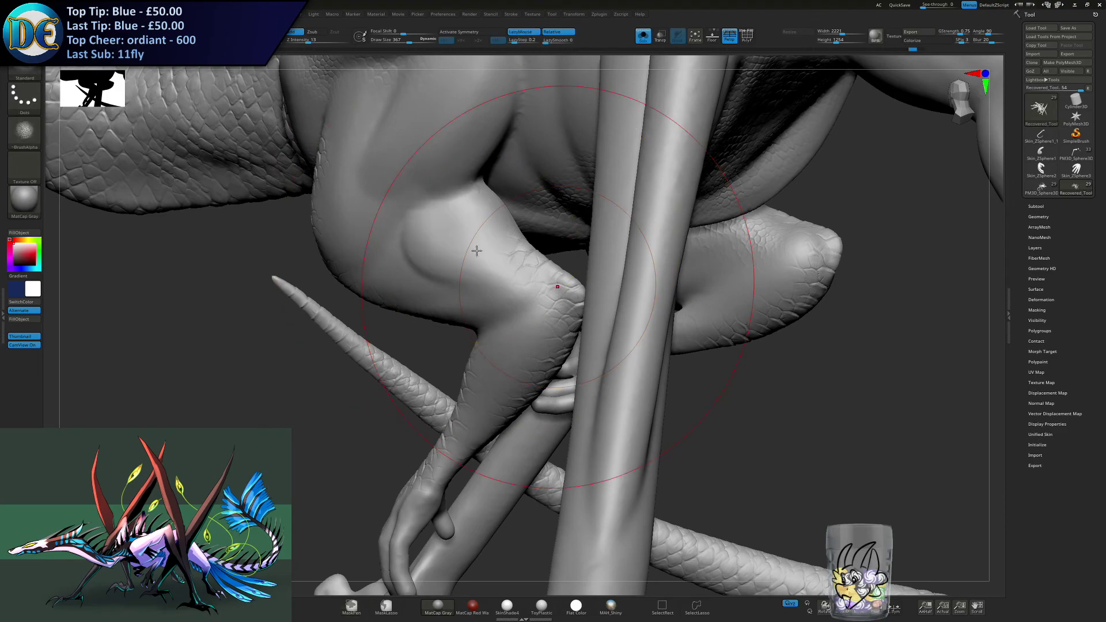
right_drag(652, 289, 624, 286)
key(s)
drag(625, 286, 621, 287)
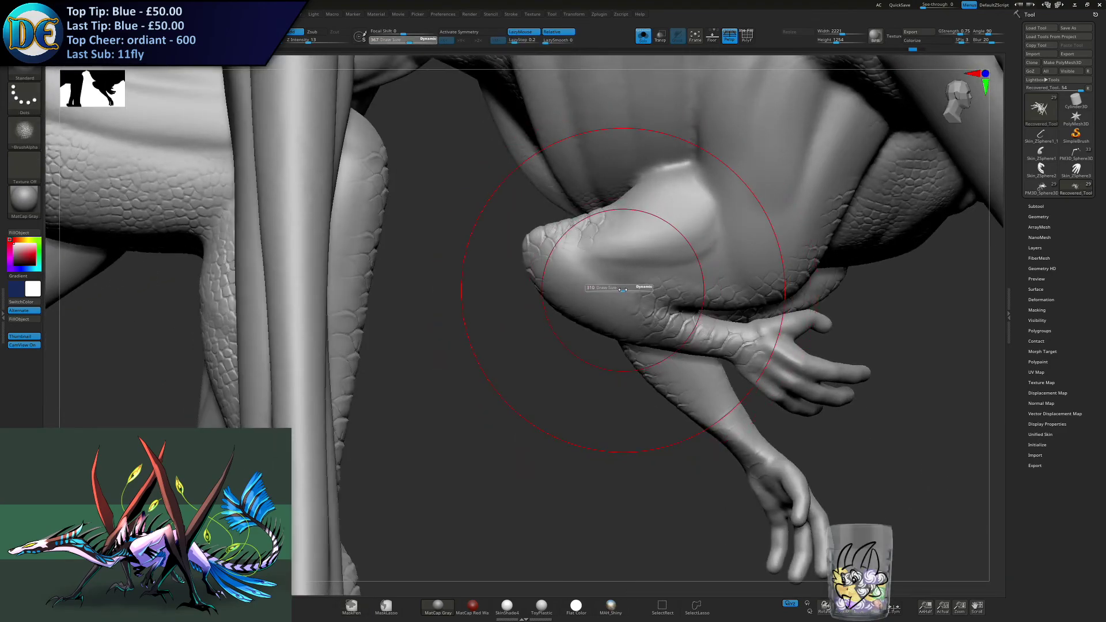
key(ctrl+shift+z)
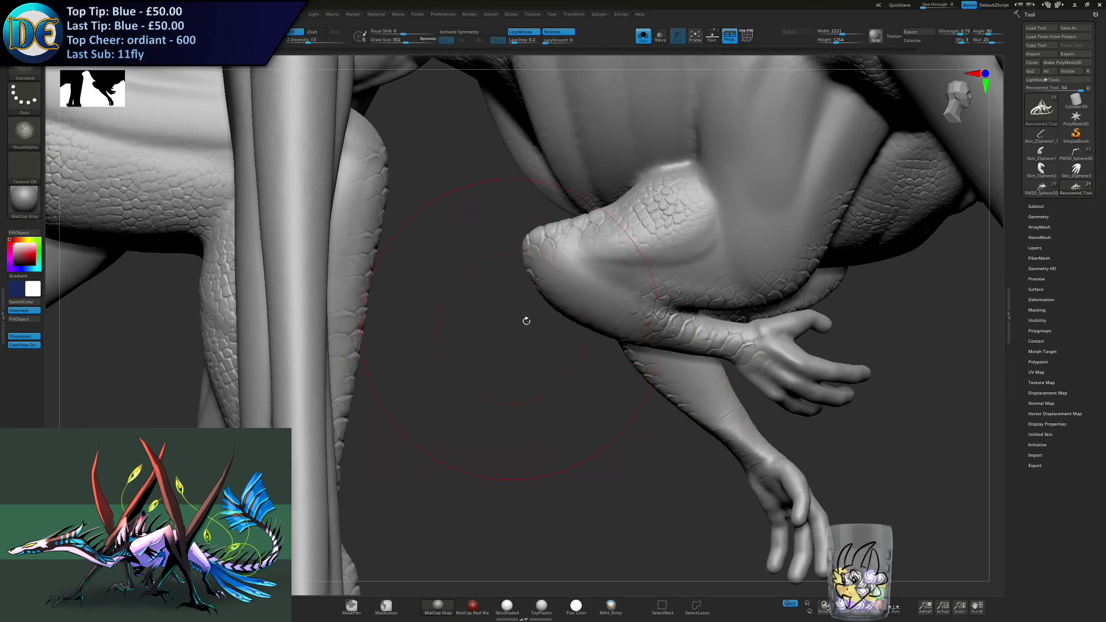
key(ctrl+z)
right_drag(647, 212, 656, 203)
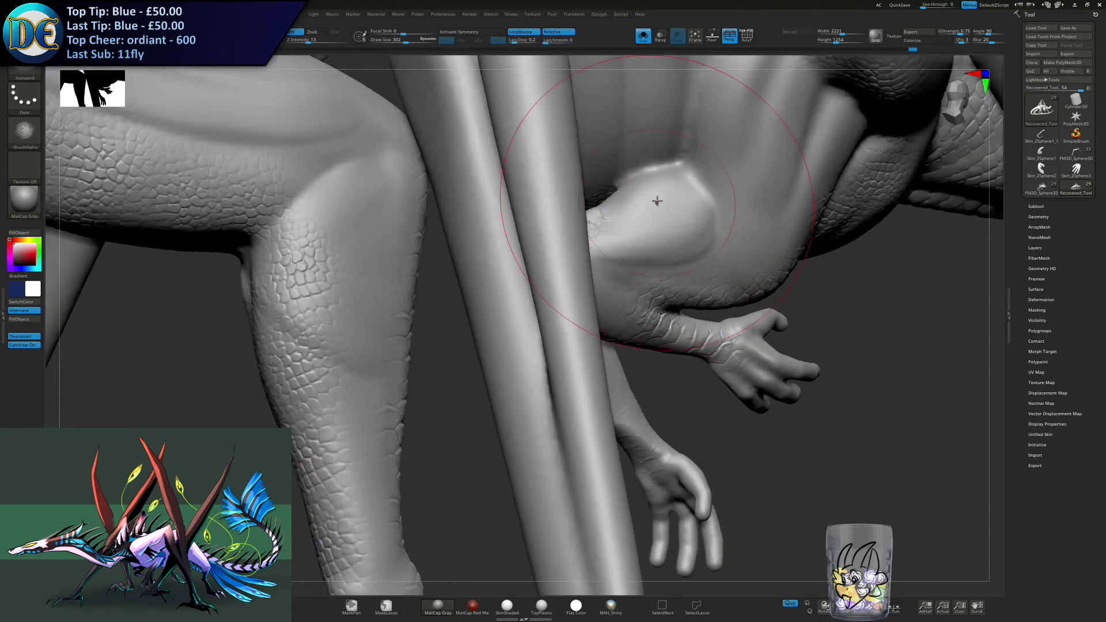
key(ctrl+shift+z)
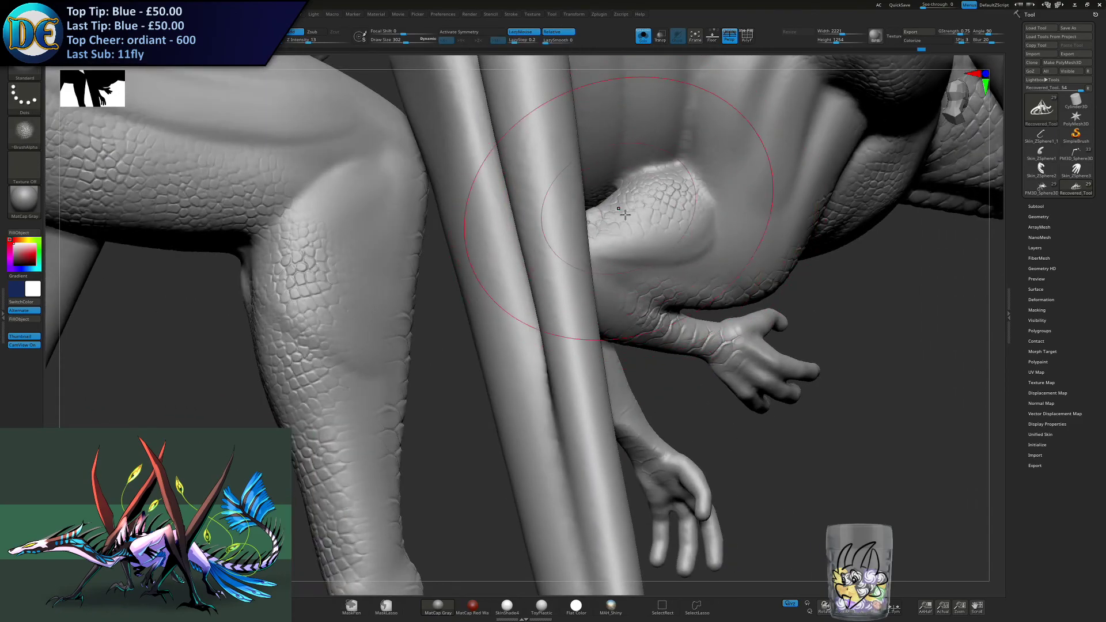
- Extend the scales from the forelimb's muscle bulge across to the elbow
right_drag(643, 244, 578, 280)
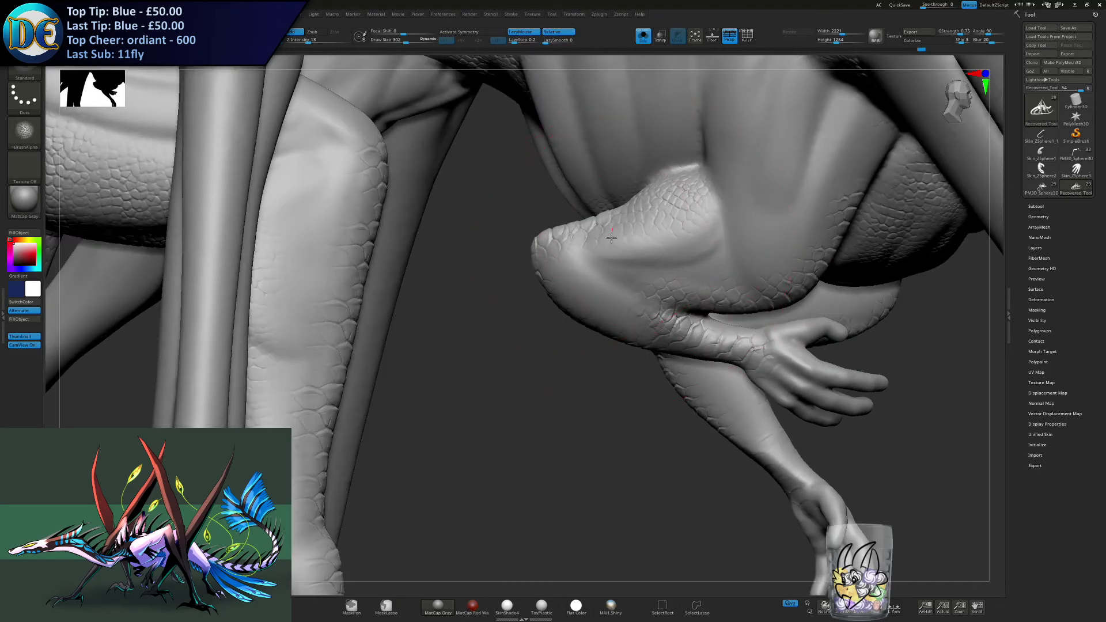
drag(578, 280, 569, 286)
right_drag(522, 293, 634, 280)
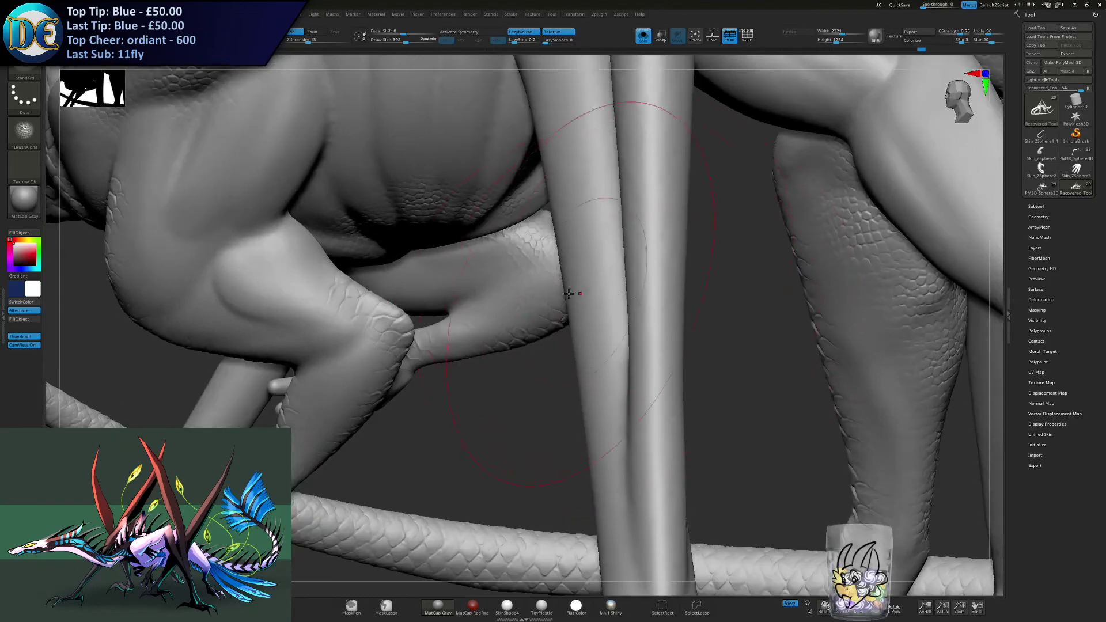
right_drag(516, 295, 577, 263)
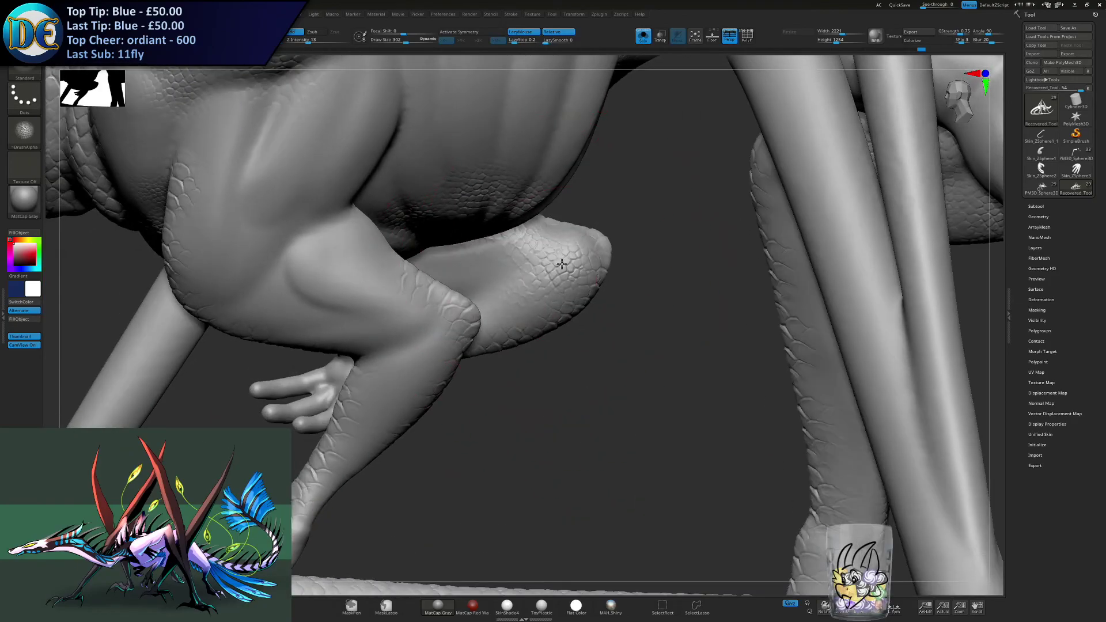
alt+right_drag(468, 304, 595, 299)
alt+right_drag(354, 296, 603, 255)
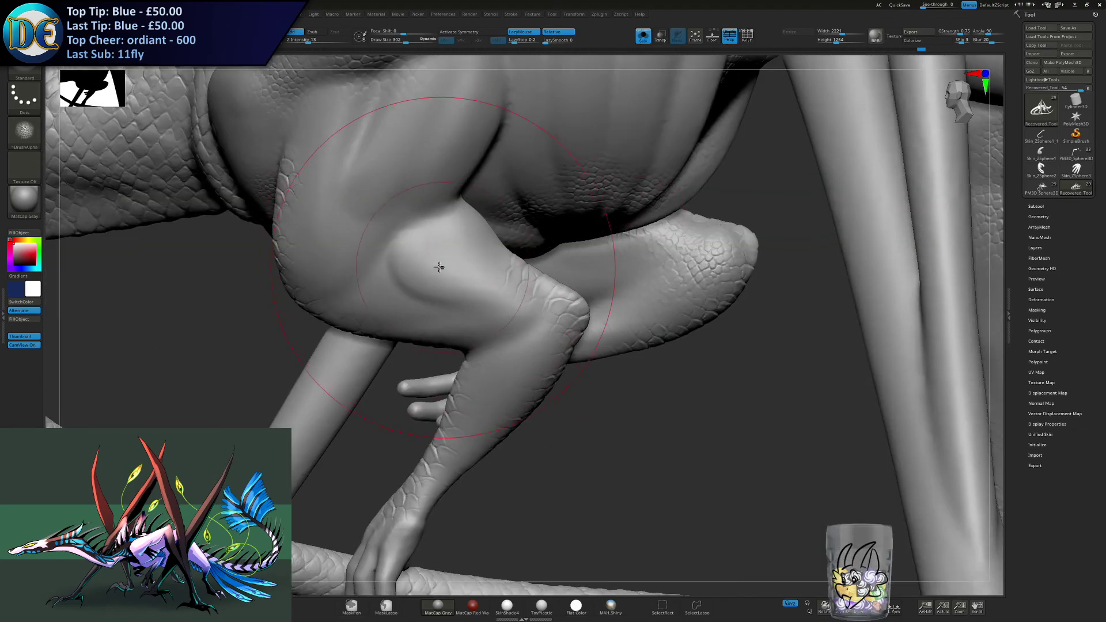
- Stamp scales on the opposite forelimb's muscle bulge, undoing a stroke and blending the scales towards the elbow
mouse_move(436, 271)
mouse_down()
mouse_move(418, 249)
mouse_move(436, 258)
mouse_up()
key(ctrl+z)
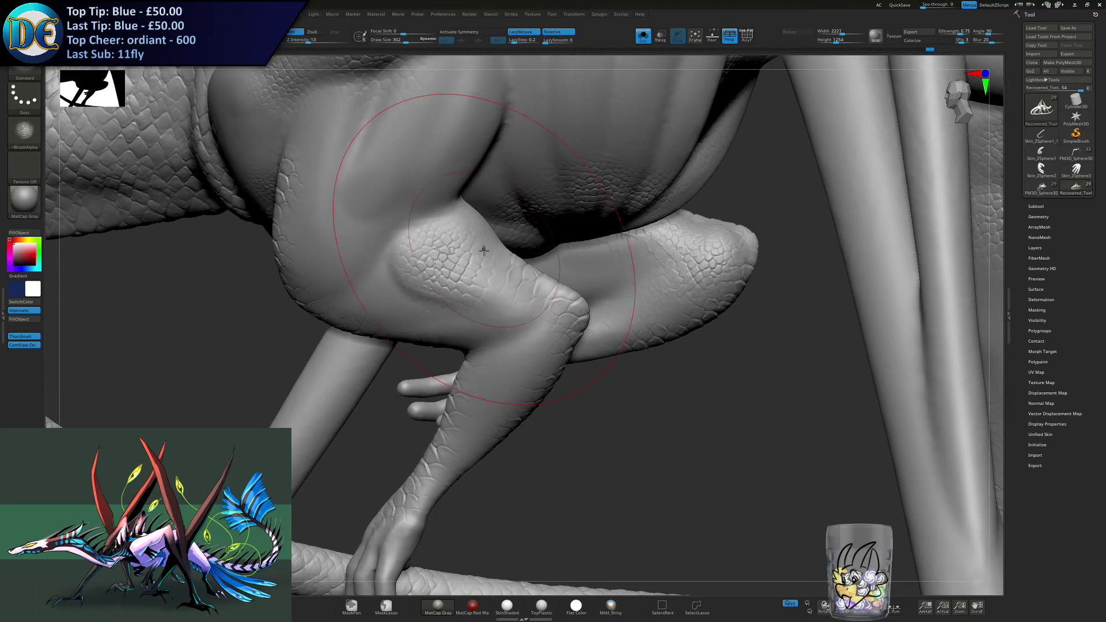
mouse_move(481, 232)
right_down()
mouse_move(435, 250)
mouse_move(543, 272)
right_up()
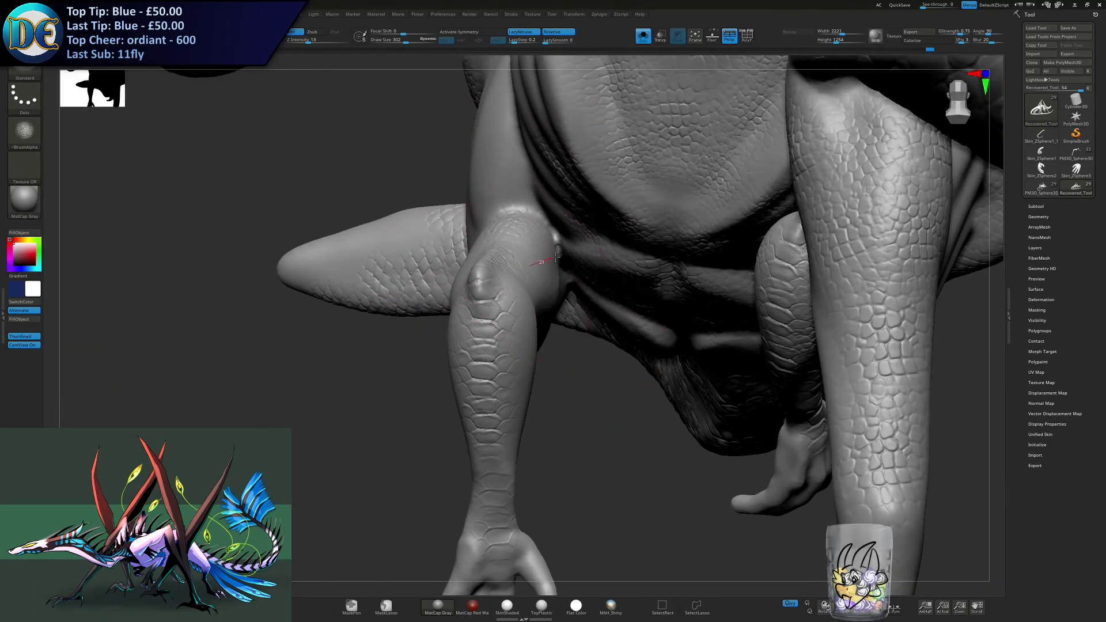
- Stamp scales over the inner side and underside of the forelimb's upper section, from the elbow towards the body
key(ctrl)
mouse_move(550, 317)
right_down()
mouse_move(577, 304)
mouse_move(539, 259)
right_up()
mouse_move(540, 259)
mouse_down()
mouse_move(568, 293)
mouse_move(510, 288)
mouse_up()
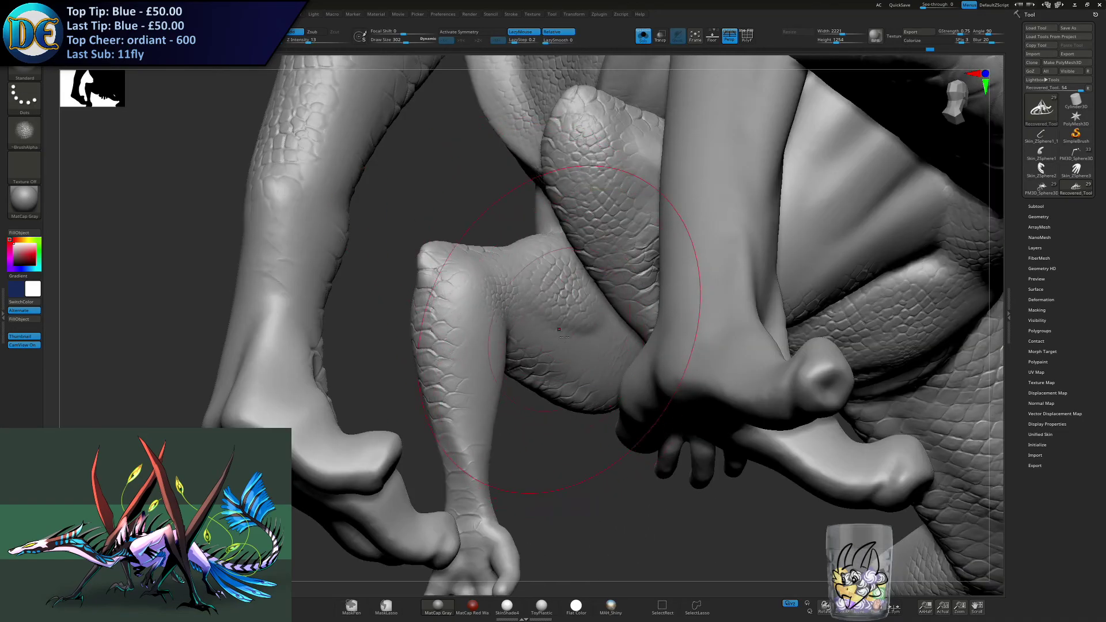
right_drag(583, 322, 617, 316)
drag(610, 358, 671, 402)
drag(564, 348, 588, 368)
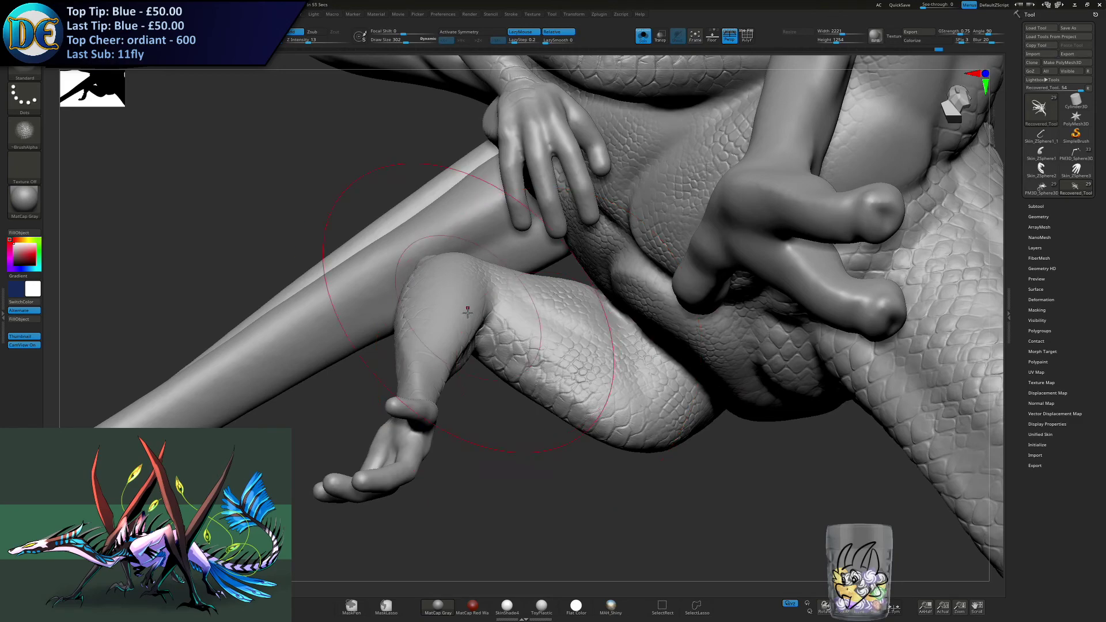
- Stamp scales on the small forelimb from the muscle bulge over the elbow onto the forearm, undoing a misplaced stroke
right_drag(472, 307, 678, 444)
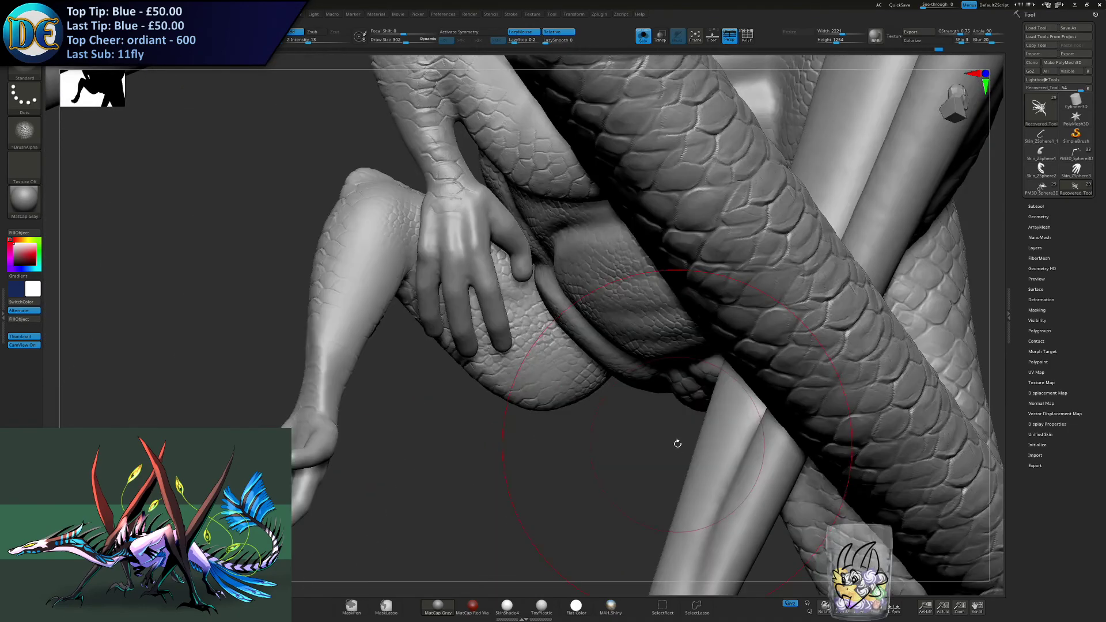
mouse_move(416, 231)
alt+right_down()
mouse_move(513, 286)
mouse_move(487, 273)
mouse_move(440, 288)
mouse_move(459, 255)
mouse_move(418, 240)
alt+right_up()
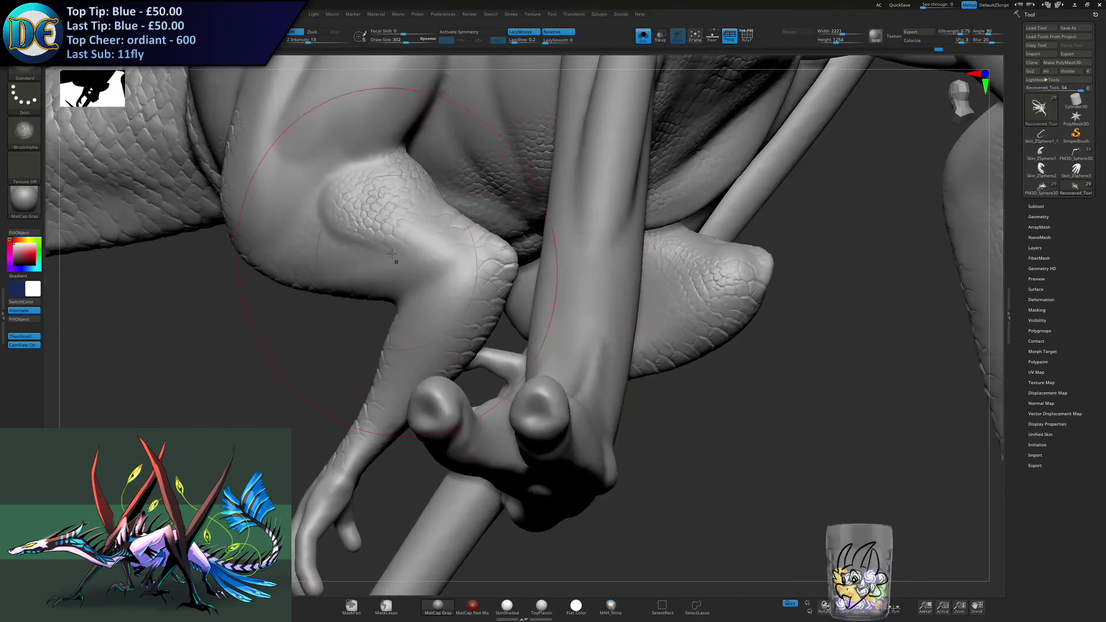
drag(419, 240, 463, 301)
mouse_move(432, 279)
alt+right_down()
mouse_move(510, 274)
mouse_move(490, 286)
alt+right_up()
key(ctrl+z)
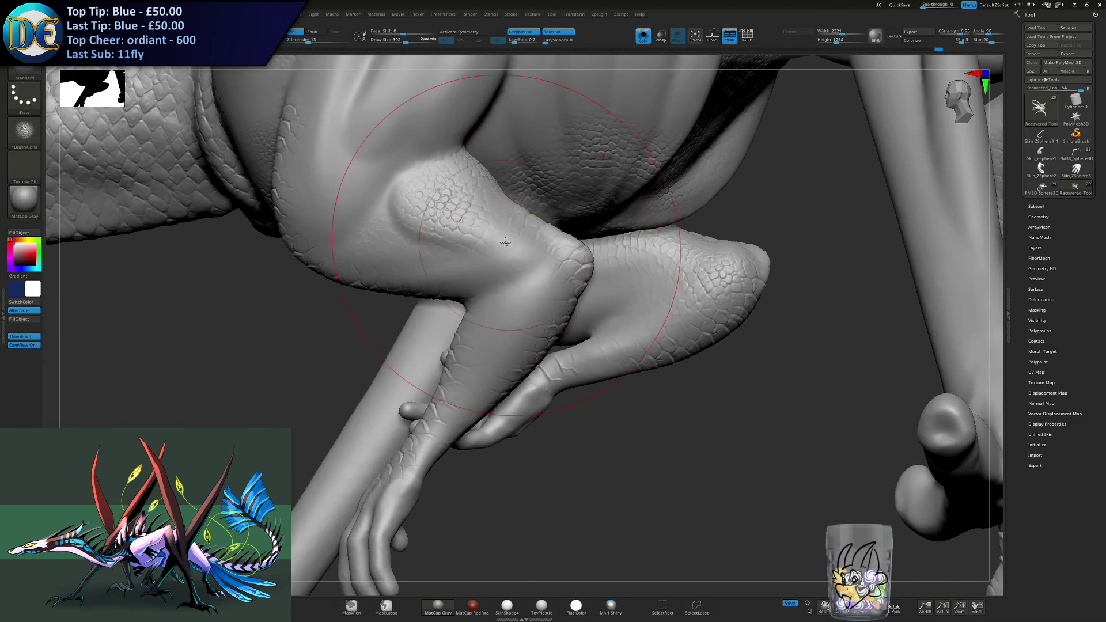
drag(504, 235, 514, 285)
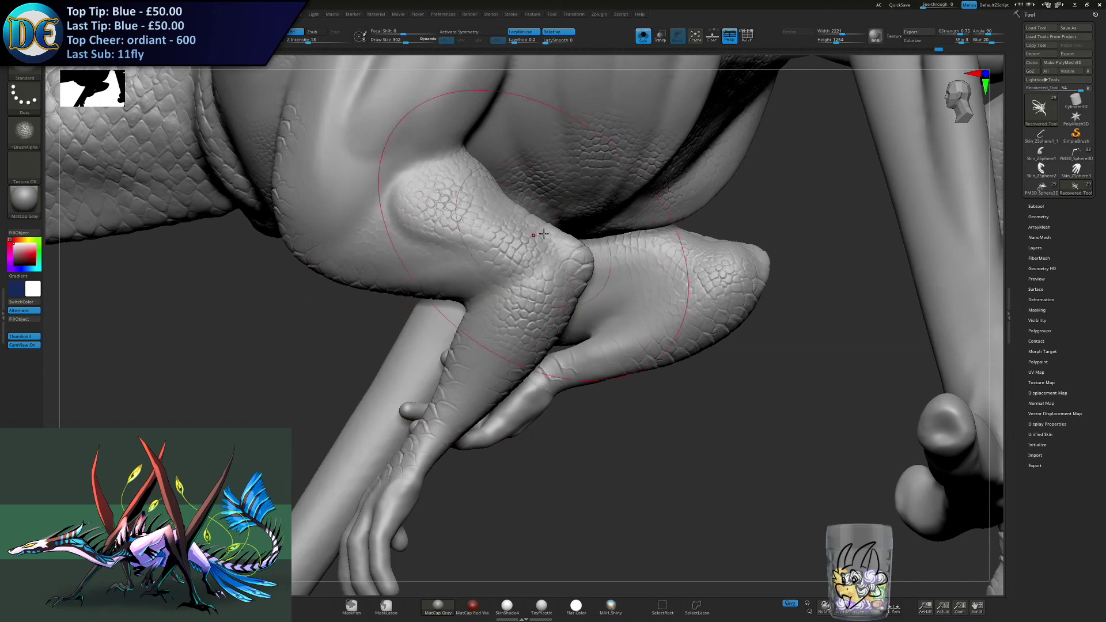
- Extend the scales around the small forelimb's elbow and over the smooth patches of the forearm
right_drag(631, 279, 635, 216)
mouse_move(644, 288)
mouse_down()
mouse_move(648, 270)
mouse_move(628, 260)
mouse_up()
right_drag(601, 285, 545, 283)
drag(518, 310, 523, 292)
mouse_move(504, 293)
right_down()
mouse_move(535, 304)
mouse_move(468, 320)
right_up()
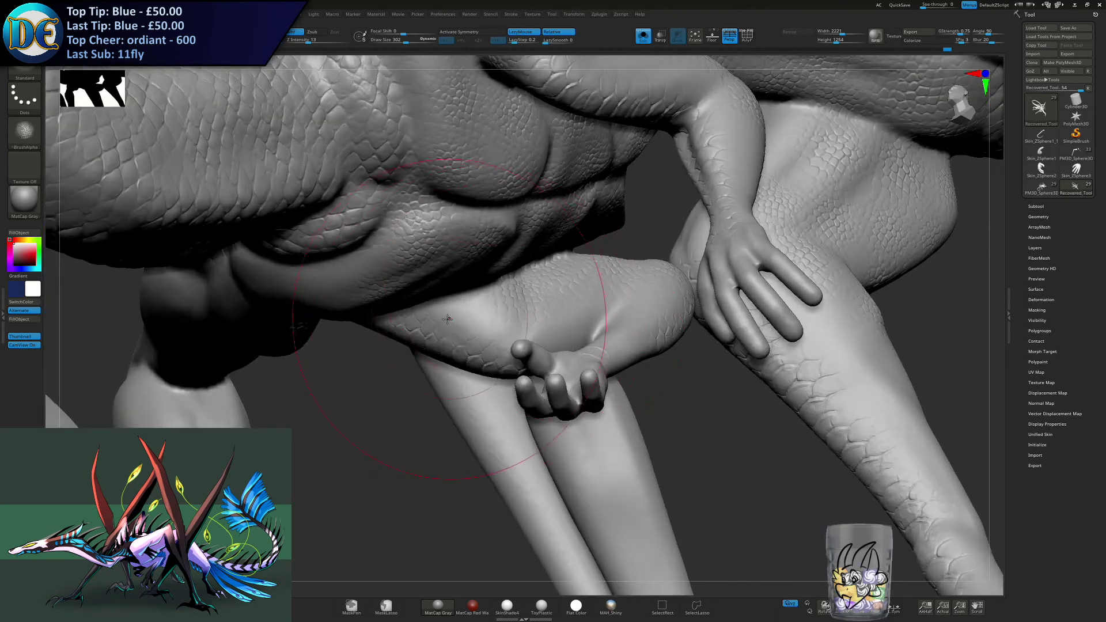
- Fill the inner side and underside of the folded small forelimb with scales, working from the body towards the elbow
drag(460, 317, 475, 322)
right_drag(541, 339, 515, 336)
drag(514, 336, 563, 321)
right_drag(562, 321, 604, 312)
drag(593, 317, 641, 303)
right_drag(500, 253, 521, 239)
drag(348, 186, 496, 230)
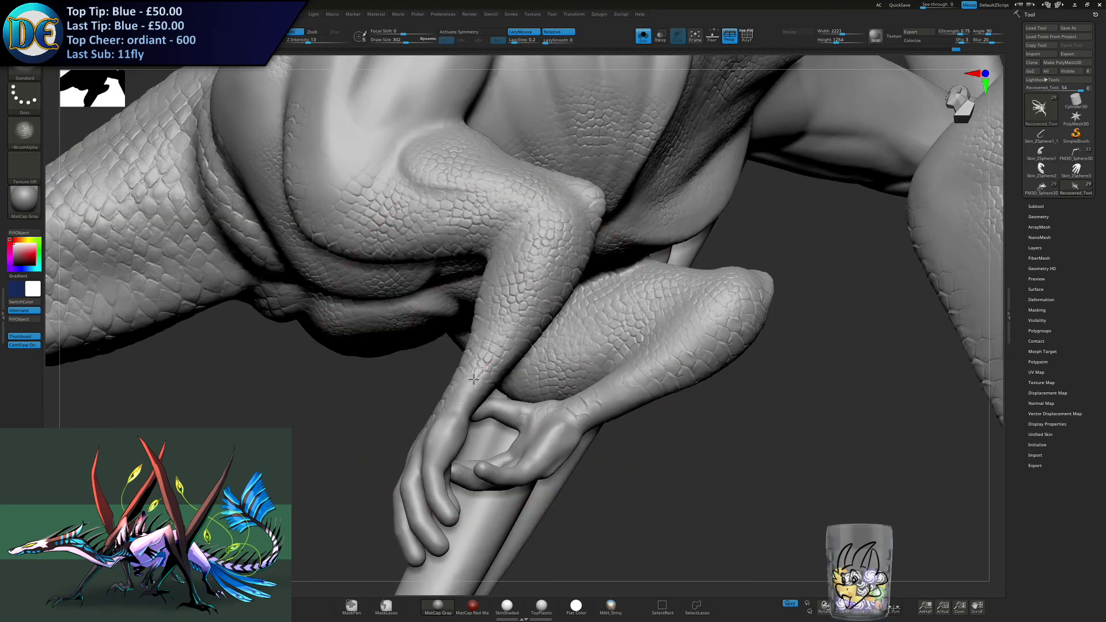
- Stamp scales on the small forelimb's upper arm muscle beside the ribs, blending them down to the scaled bulge
drag(452, 500, 599, 425)
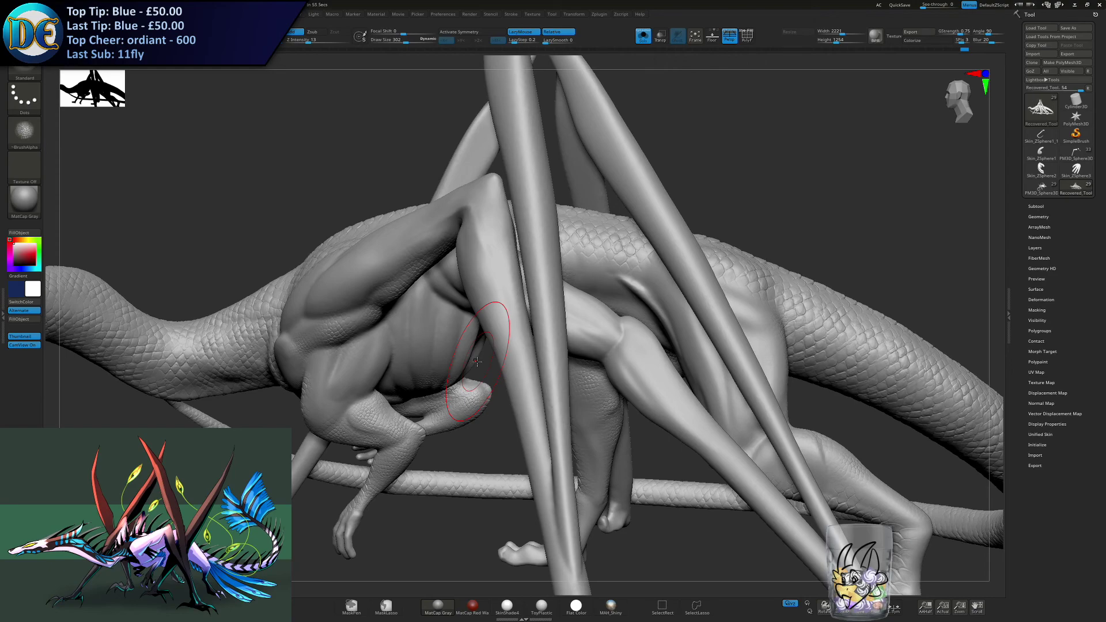
right_drag(454, 372, 510, 331)
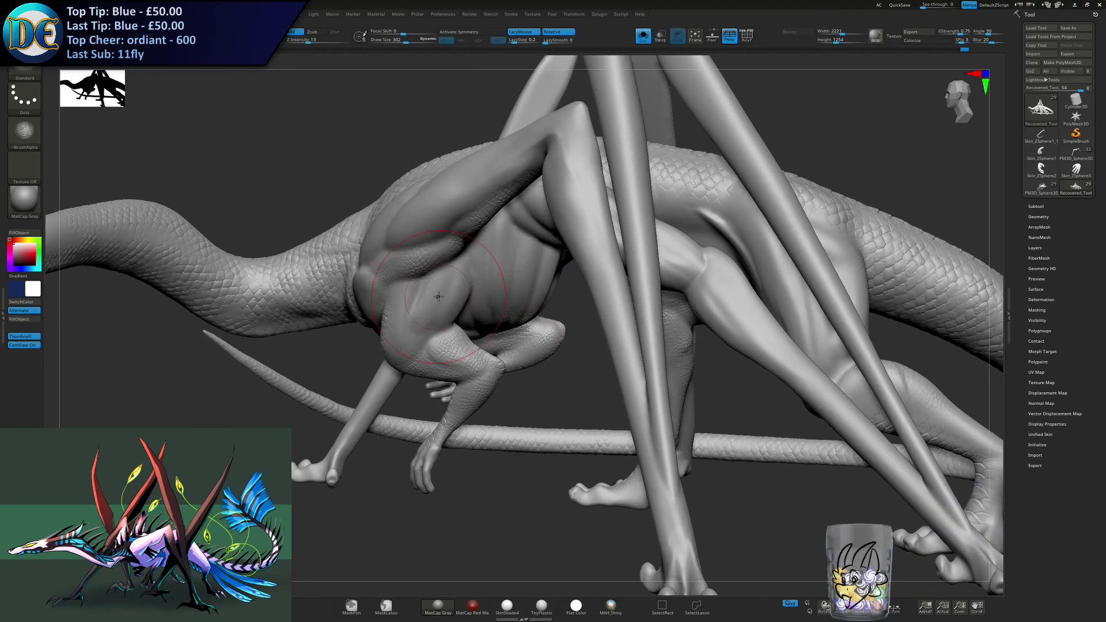
ctrl+right_drag(444, 265, 476, 333)
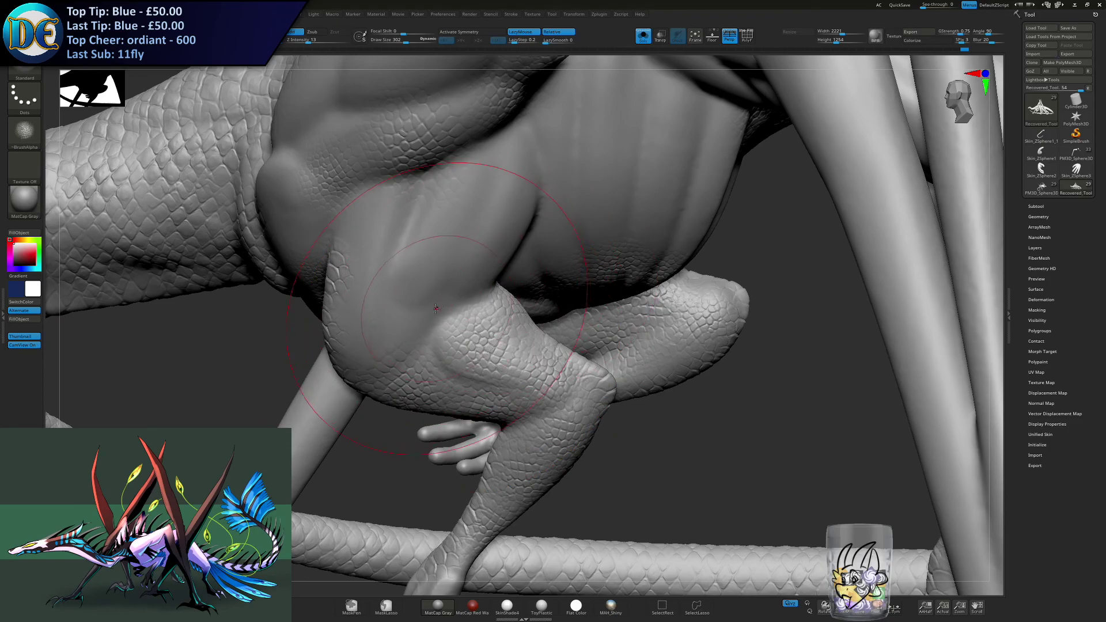
right_drag(494, 262, 441, 249)
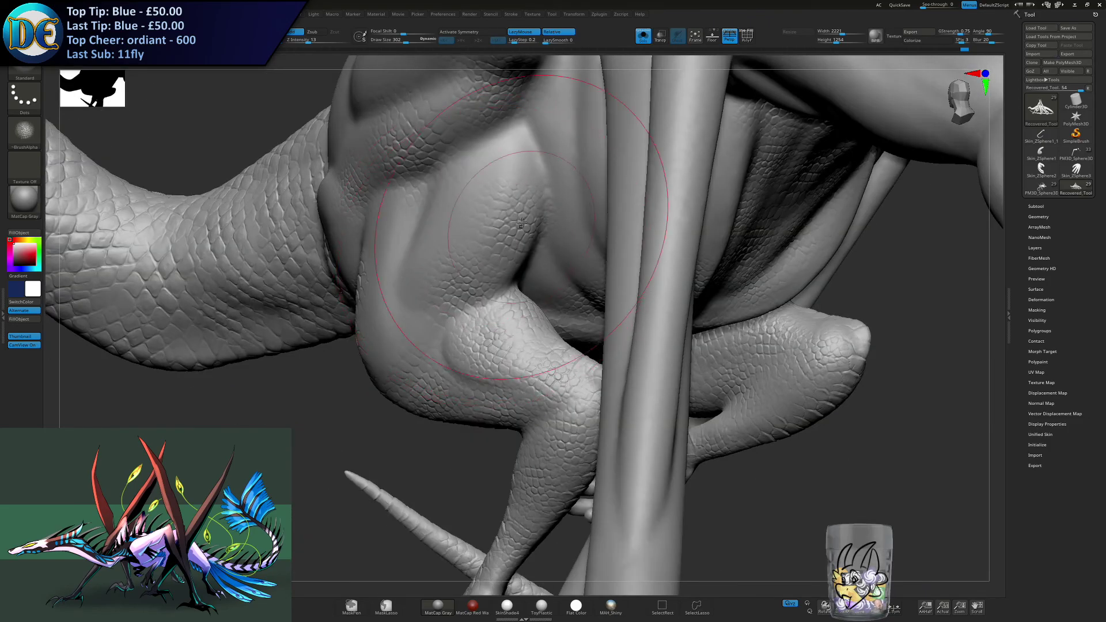
mouse_move(374, 241)
right_down()
mouse_move(437, 240)
mouse_move(507, 180)
right_up()
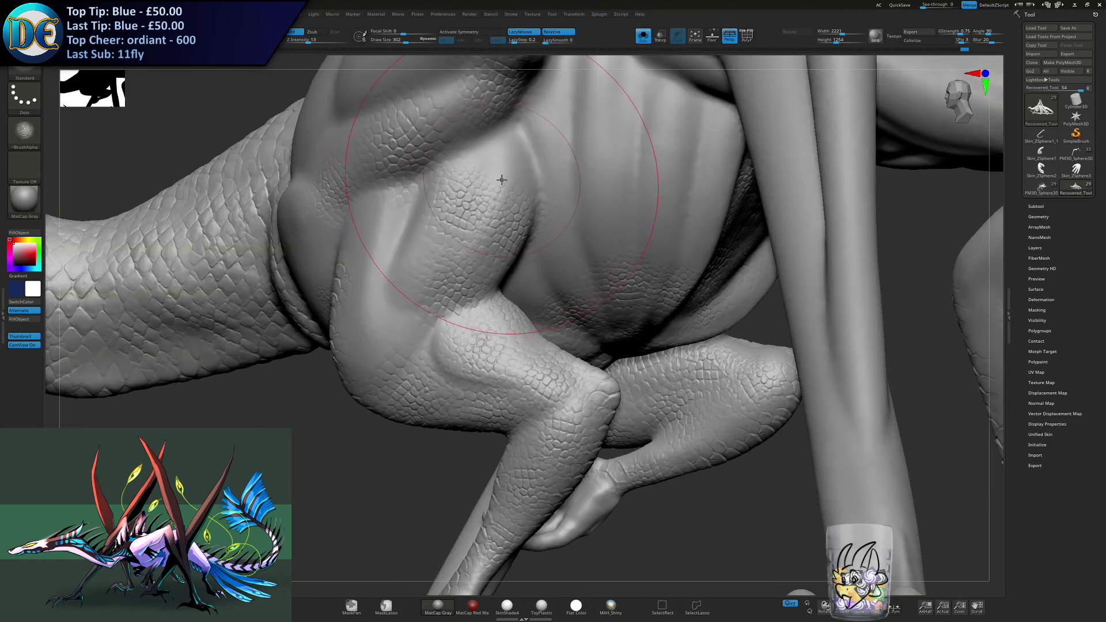
right_drag(448, 250, 492, 281)
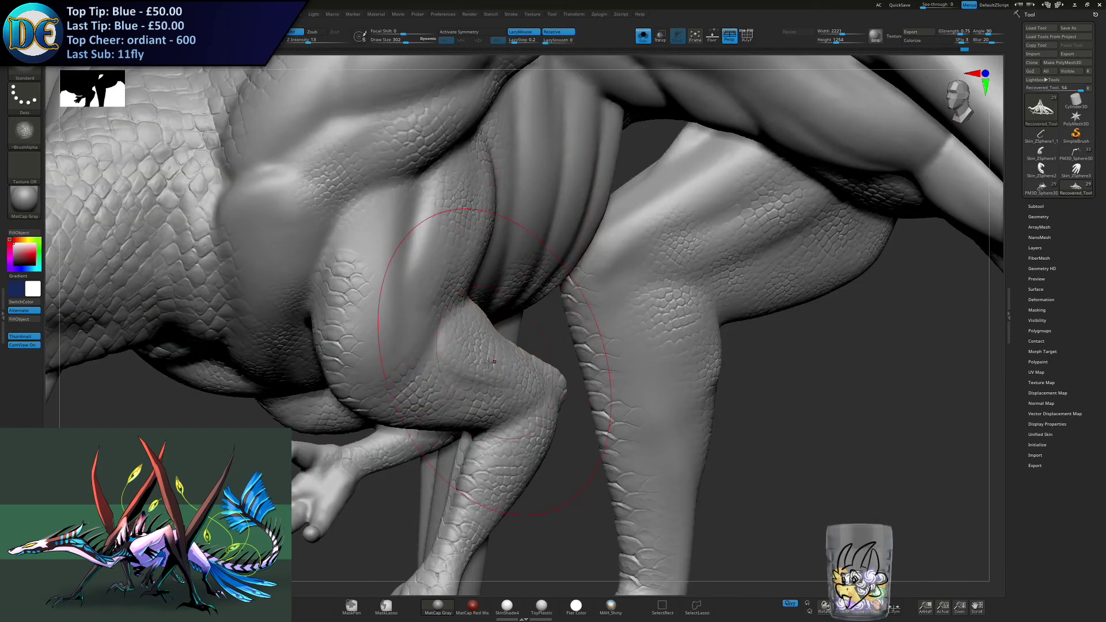
right_drag(493, 362, 480, 328)
drag(519, 395, 551, 344)
- Stamp scales over the opposite small forelimb's upper arm and shoulder, up to where it meets the large front limb
right_drag(513, 274, 495, 300)
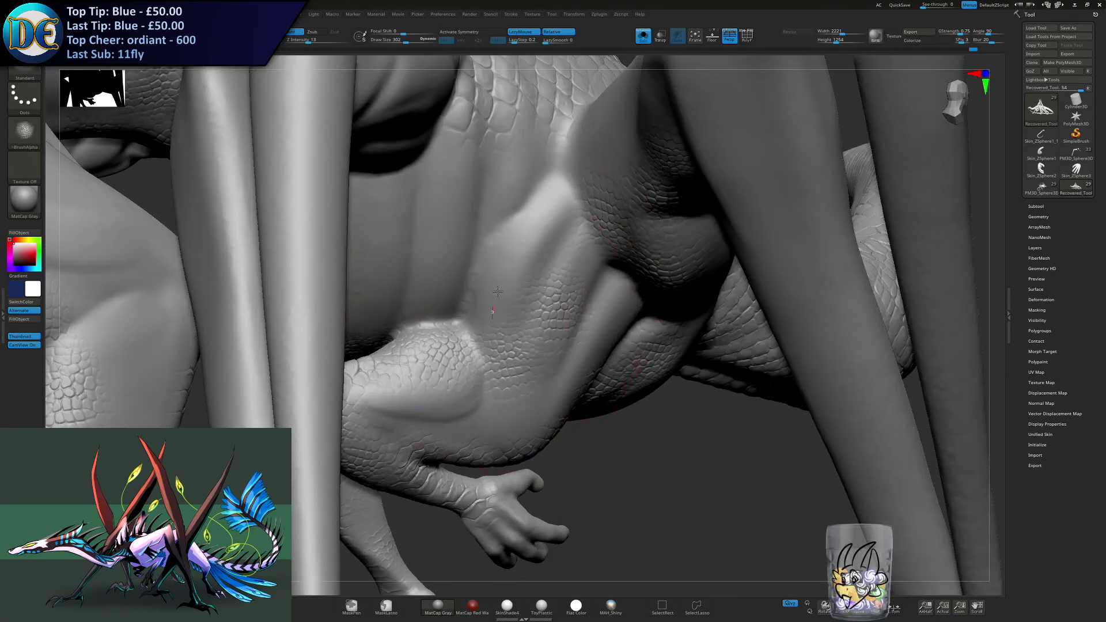
drag(548, 244, 548, 219)
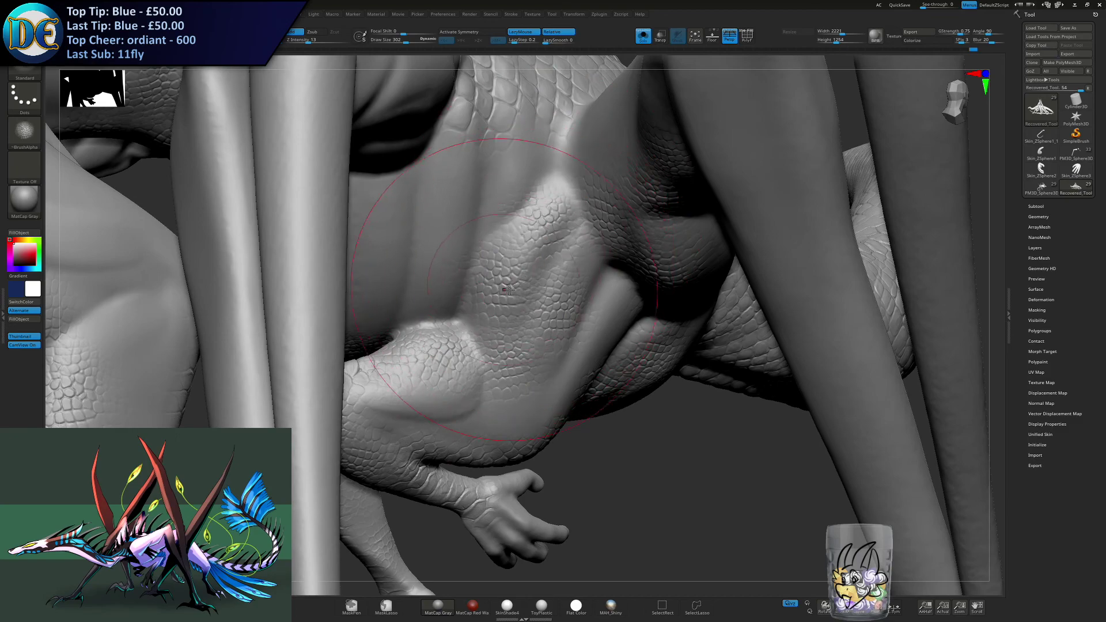
right_drag(536, 273, 567, 210)
right_drag(563, 267, 541, 222)
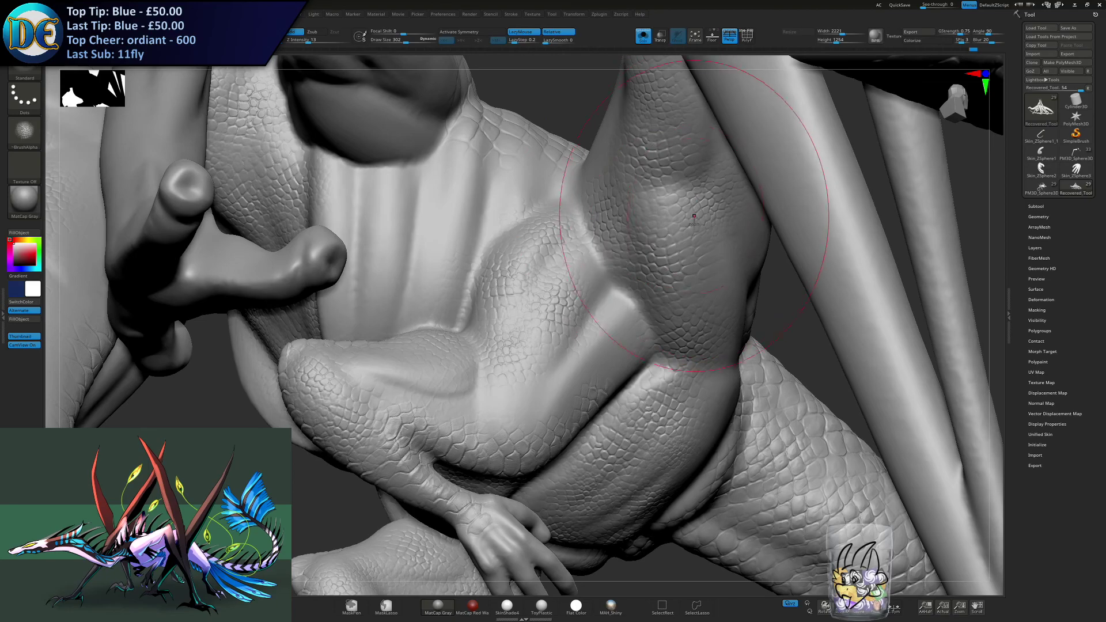
right_drag(728, 280, 519, 357)
alt+right_drag(715, 375, 212, 301)
ctrl+right_drag(563, 261, 366, 268)
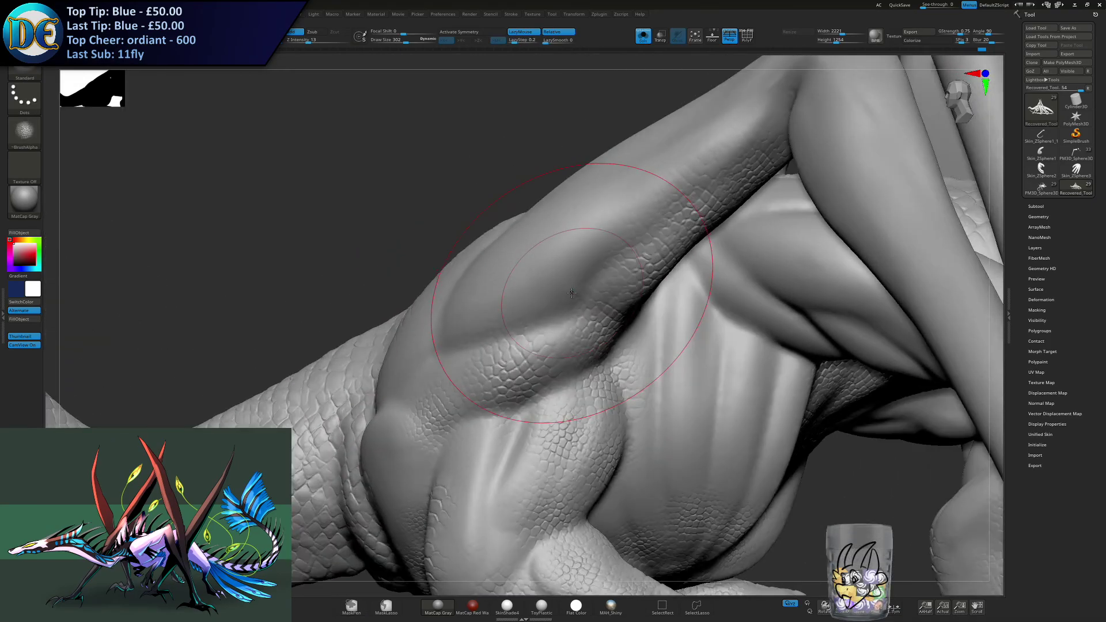